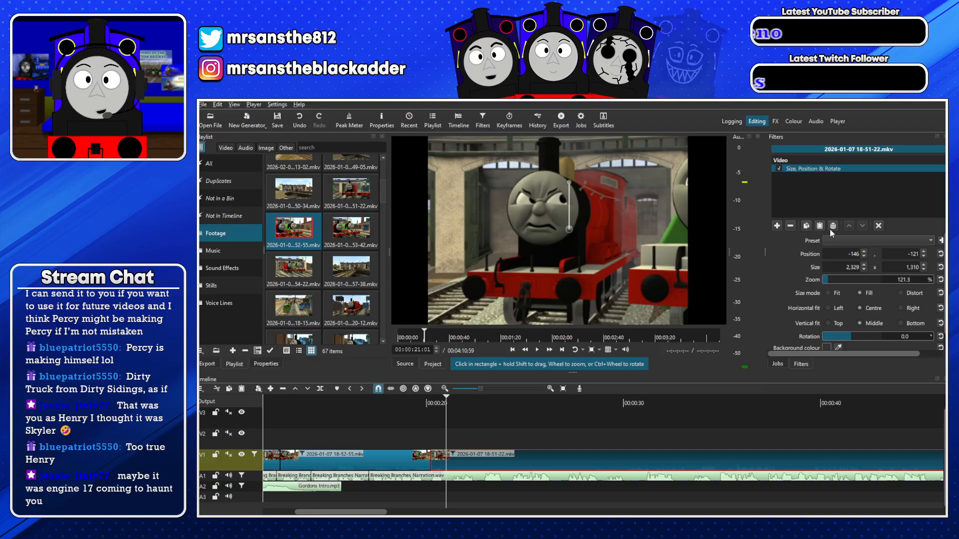
{"action": "left_click", "coordinate": [270, 457]}
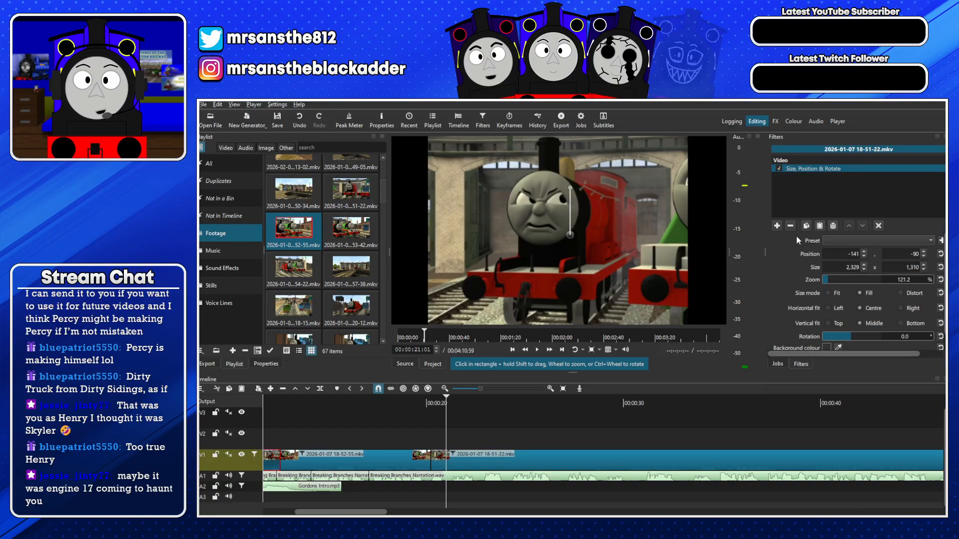
{"action": "left_click", "coordinate": [388, 408]}
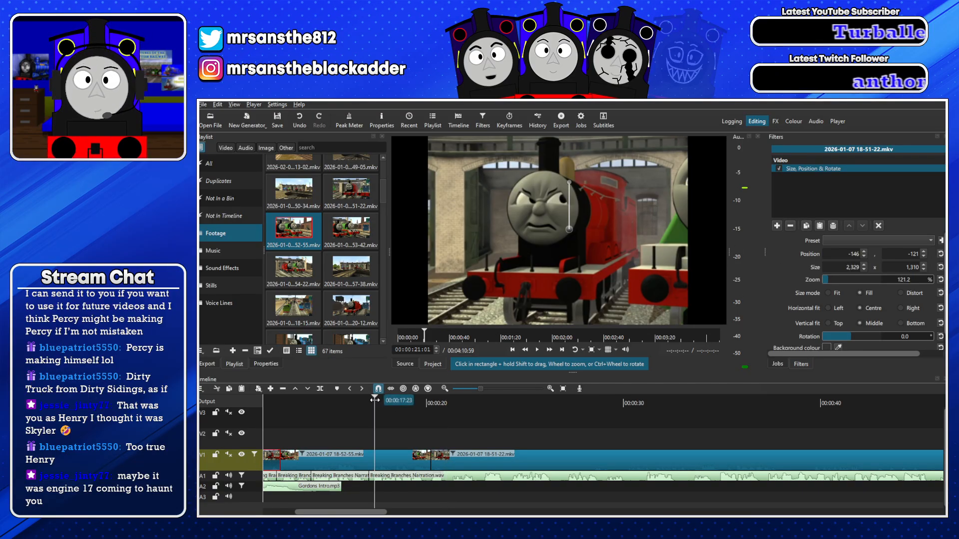
{"action": "key", "text": "space"}
{"action": "left_click", "coordinate": [240, 442]}
{"action": "key", "text": "space"}
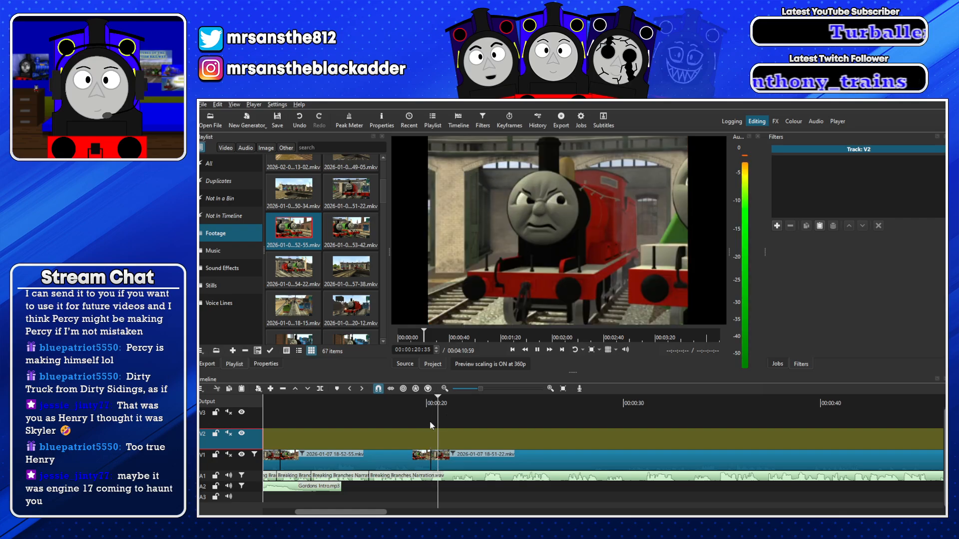
Split the A1 narration at about 19:53, trim the pause after the cut, and move the 18-51-22 clip on V1 earlier to meet it
{"action": "left_click", "coordinate": [424, 403]}
{"action": "left_click", "coordinate": [414, 478]}
{"action": "key", "text": "s"}
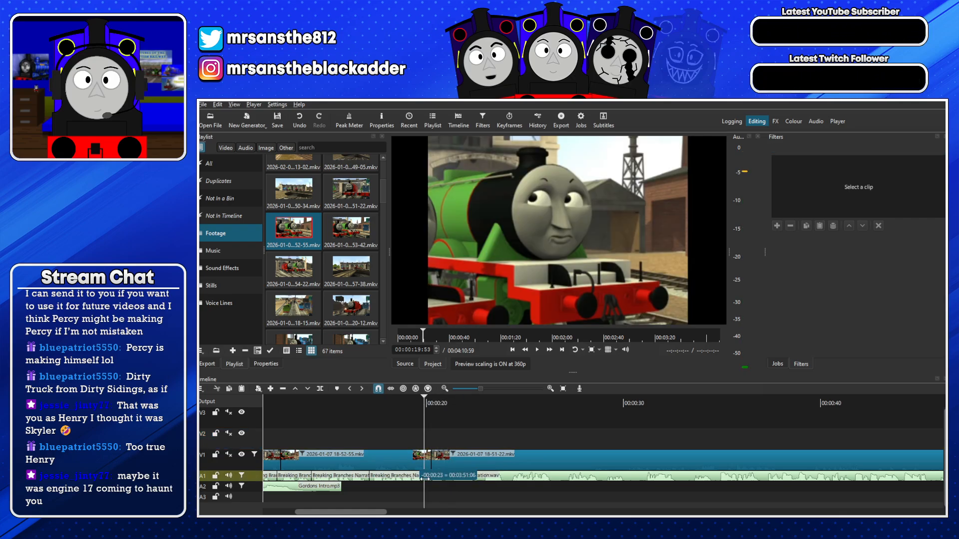
{"action": "left_click", "coordinate": [403, 400]}
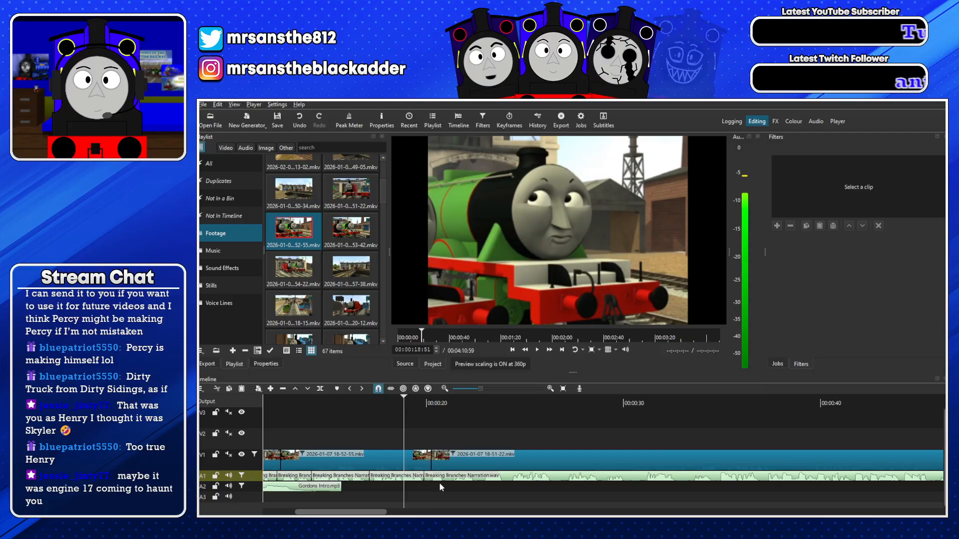
{"action": "left_click_drag", "start_coordinate": [439, 478], "coordinate": [451, 458]}
{"action": "key", "text": "space"}
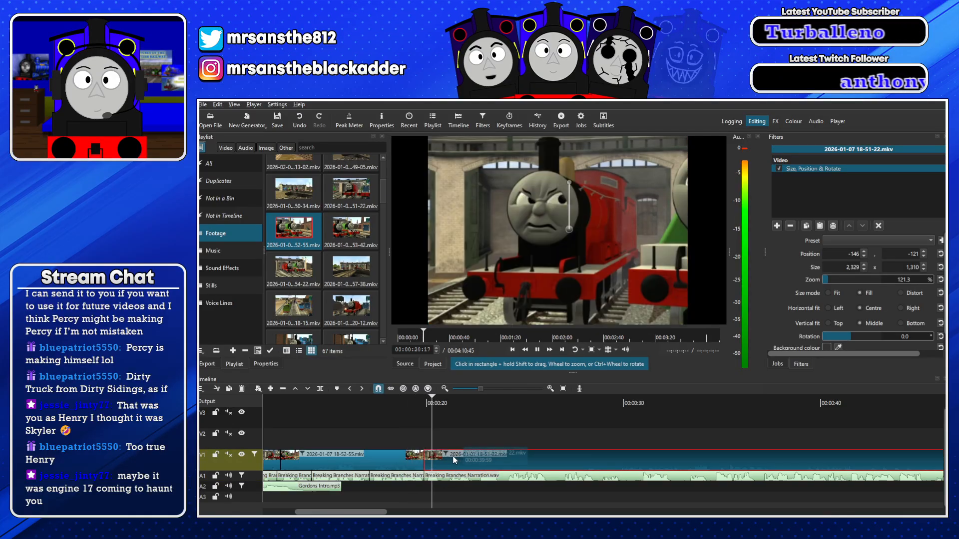
Split the A1 narration at about 20:55 and copy the A1 track's Gain / Volume filter onto the short piece before the cut
{"action": "key", "text": "space"}
{"action": "left_click", "coordinate": [445, 406]}
{"action": "left_click", "coordinate": [435, 476]}
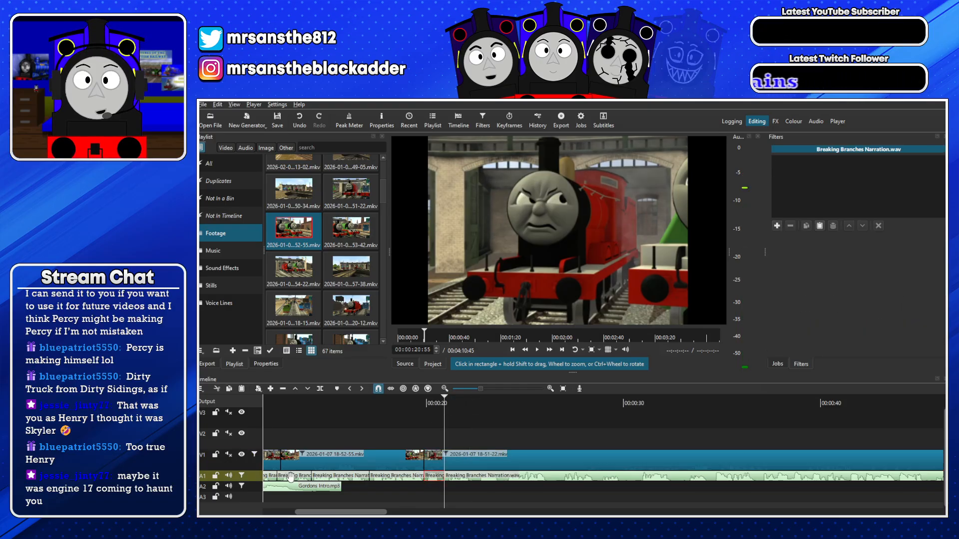
{"action": "left_click", "coordinate": [251, 473]}
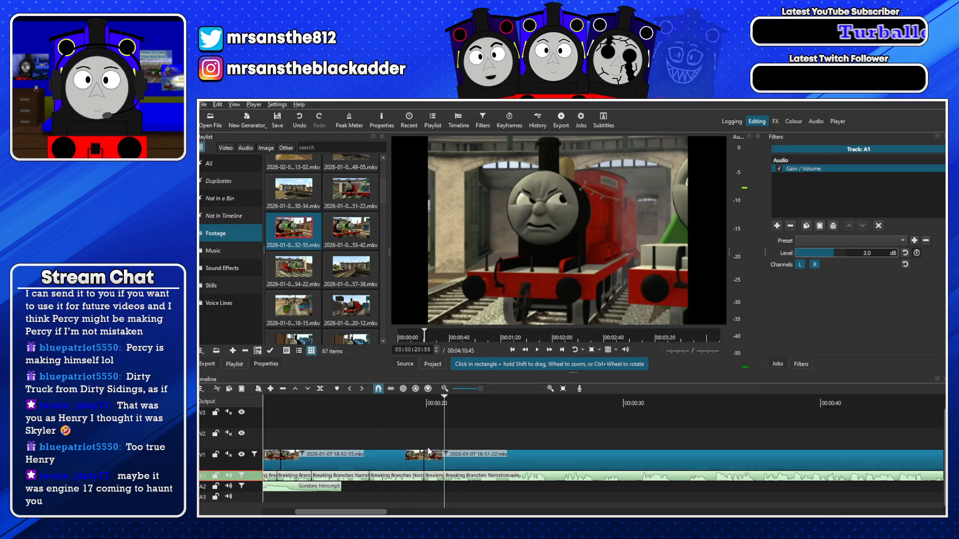
{"action": "left_click", "coordinate": [431, 476]}
{"action": "left_click", "coordinate": [820, 227]}
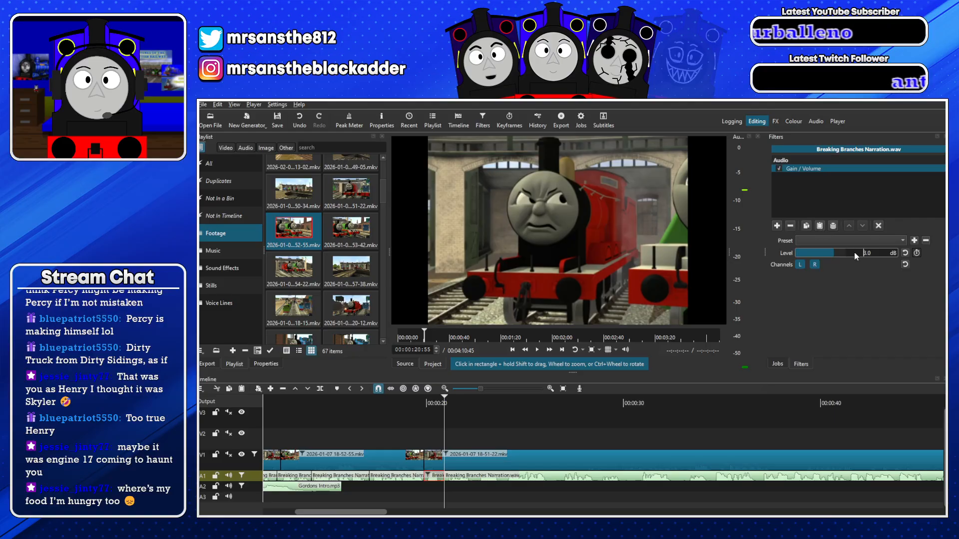
Set the short narration piece's gain level to -4.0 dB and play it back
{"action": "left_click", "coordinate": [422, 402]}
{"action": "key", "text": "space"}
{"action": "key", "text": "space"}
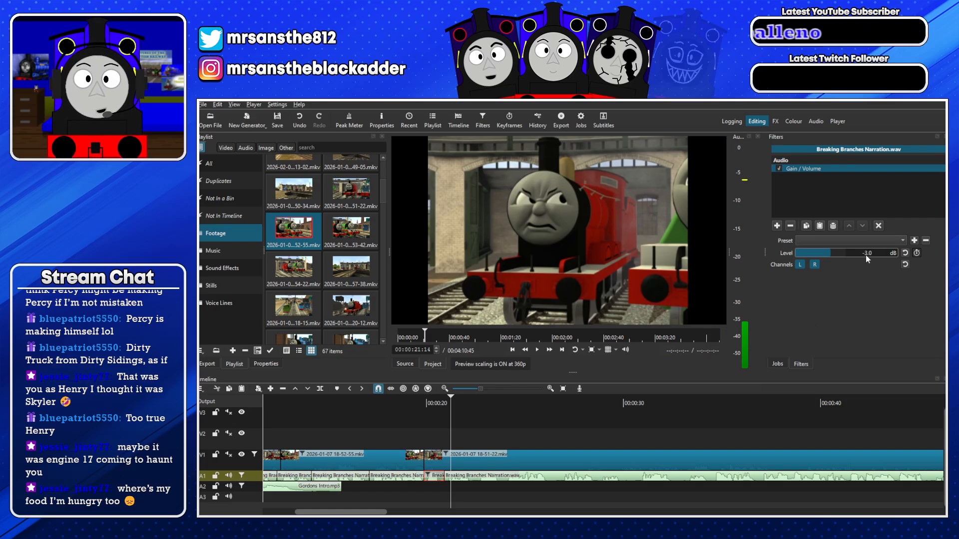
{"action": "type", "text": "4"}
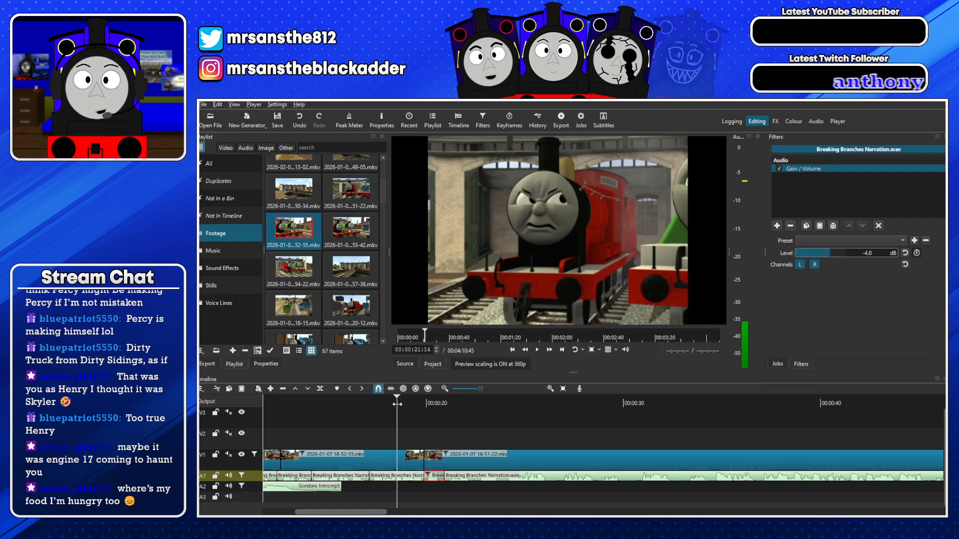
{"action": "left_click", "coordinate": [397, 403]}
{"action": "key", "text": "space"}
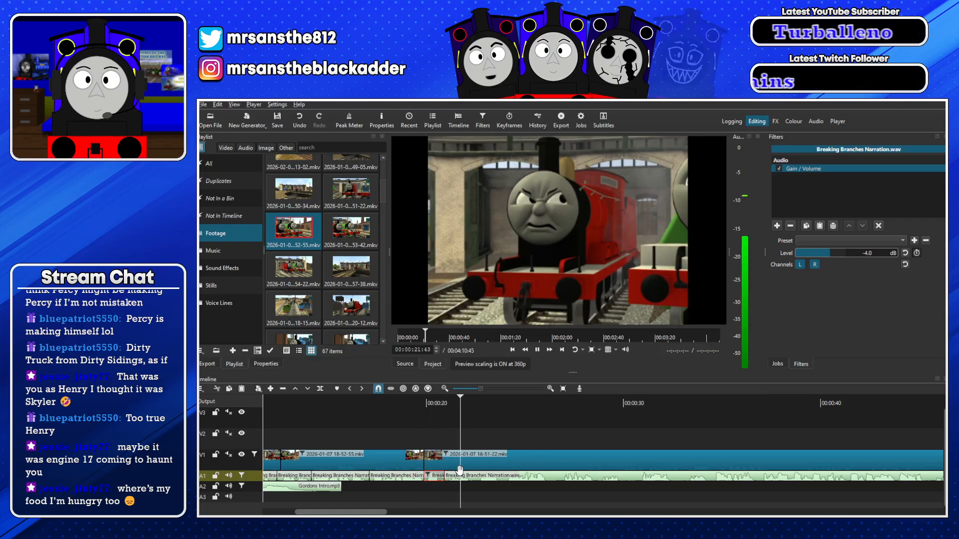
{"action": "key", "text": "space"}
Split the A1 narration at about 22:11 and trim the pause around the cut
{"action": "left_click", "coordinate": [471, 403]}
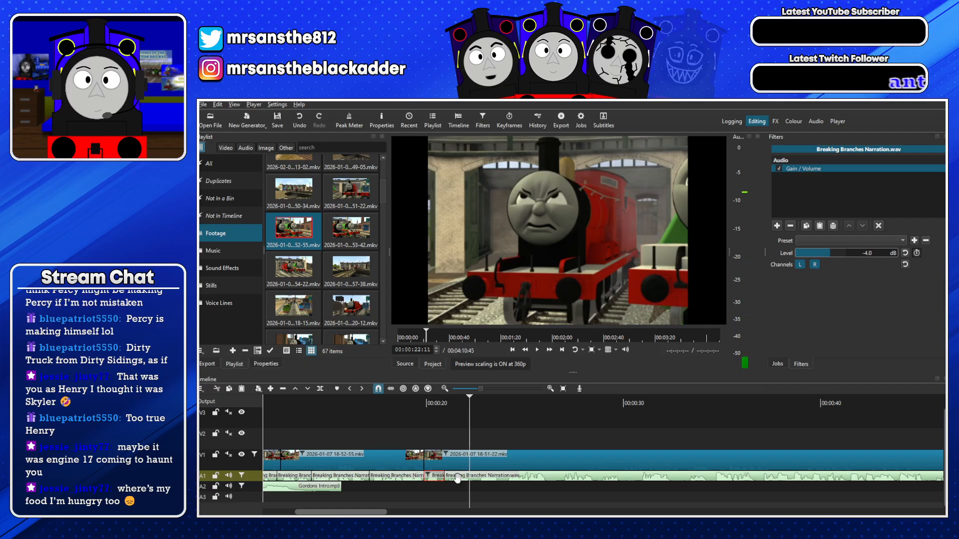
{"action": "key", "text": "s"}
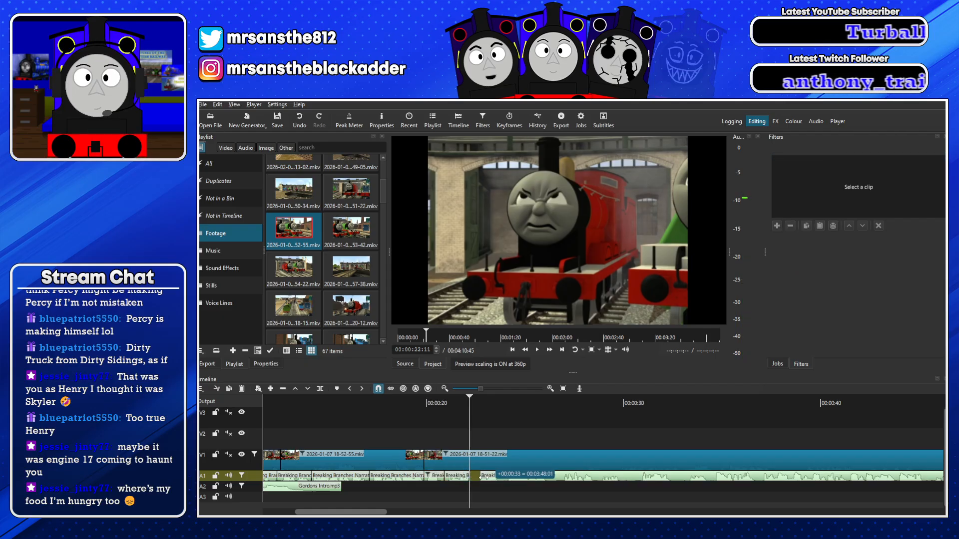
{"action": "left_click", "coordinate": [473, 476]}
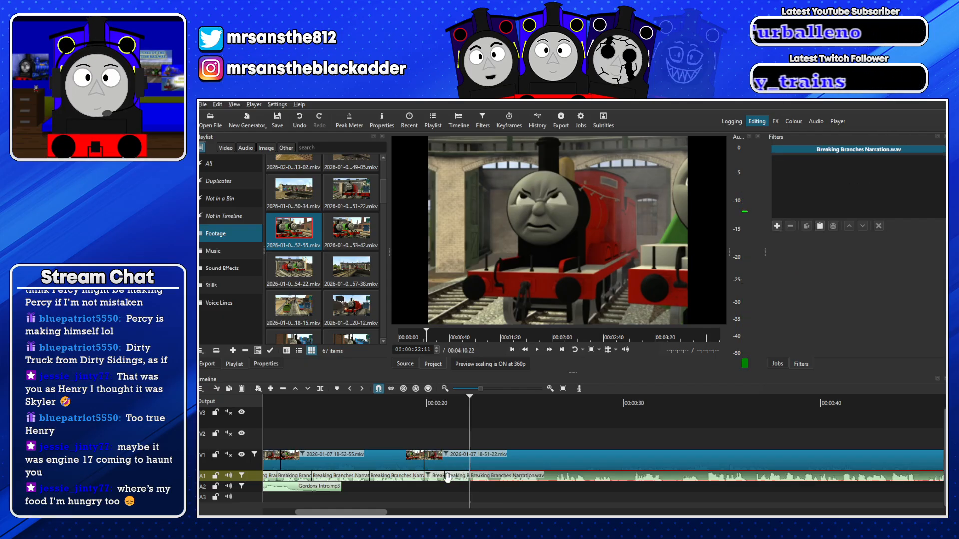
{"action": "mouse_move", "coordinate": [447, 476]}
{"action": "left_mouse_down"}
{"action": "mouse_move", "coordinate": [471, 476]}
{"action": "mouse_move", "coordinate": [448, 474]}
{"action": "left_mouse_up"}
Split the A1 narration near the 23-second mark, trim the pause there, and play back the tightened section
{"action": "key", "text": "space"}
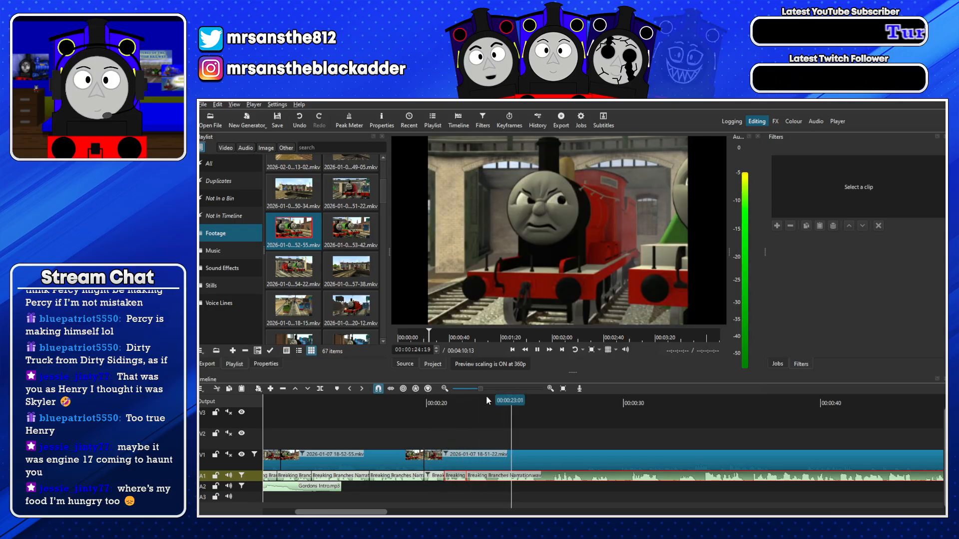
{"action": "key", "text": "s"}
{"action": "left_click_drag", "start_coordinate": [494, 479], "coordinate": [501, 479]}
{"action": "key", "text": "space"}
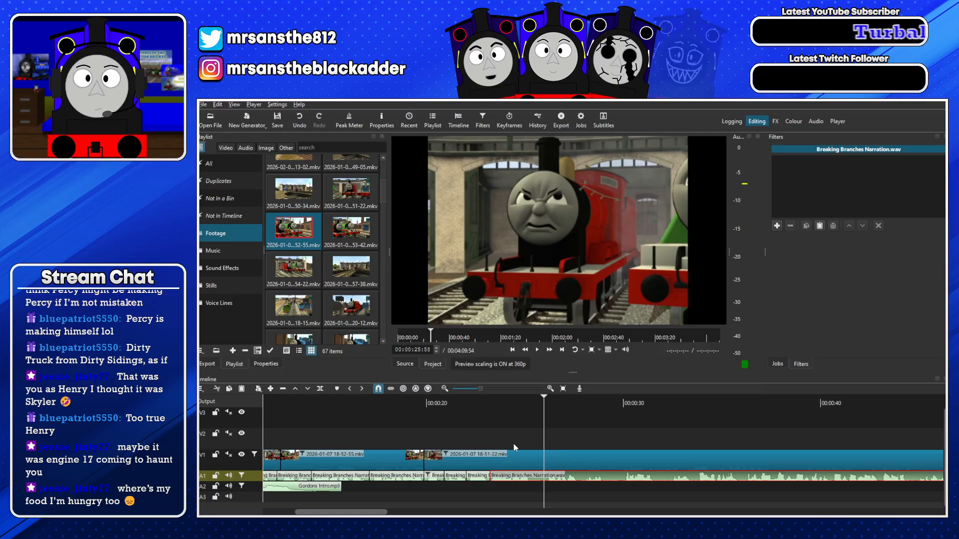
{"action": "left_click", "coordinate": [508, 402]}
{"action": "left_click_drag", "start_coordinate": [508, 402], "coordinate": [515, 405]}
{"action": "left_click", "coordinate": [484, 407]}
{"action": "key", "text": "space"}
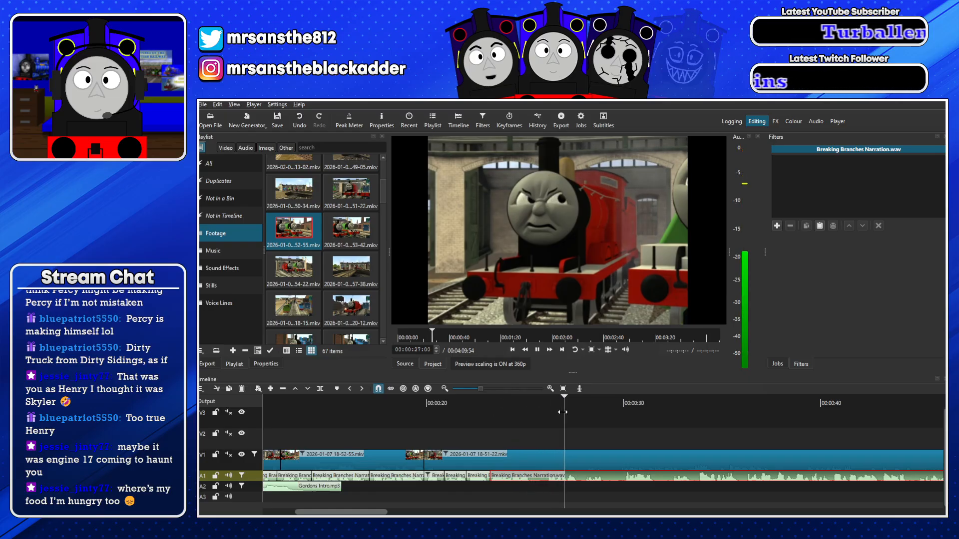
{"action": "key", "text": "space"}
{"action": "key", "text": "s"}
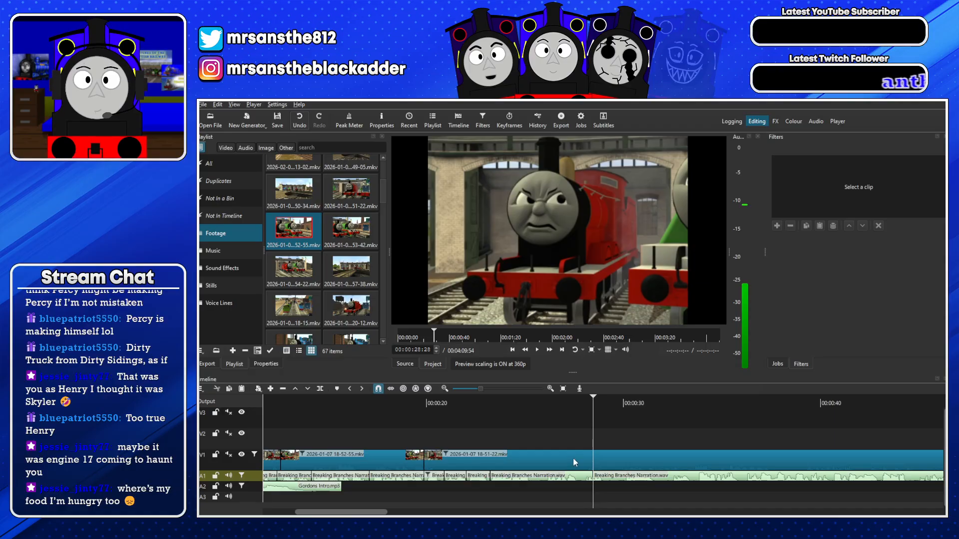
{"action": "left_click", "coordinate": [574, 462]}
{"action": "key", "text": "ctrl+z"}
Play through the section between about 20 and 28 seconds to check the narration against the 18-51-22 clip
{"action": "left_click", "coordinate": [426, 402]}
{"action": "key", "text": "space"}
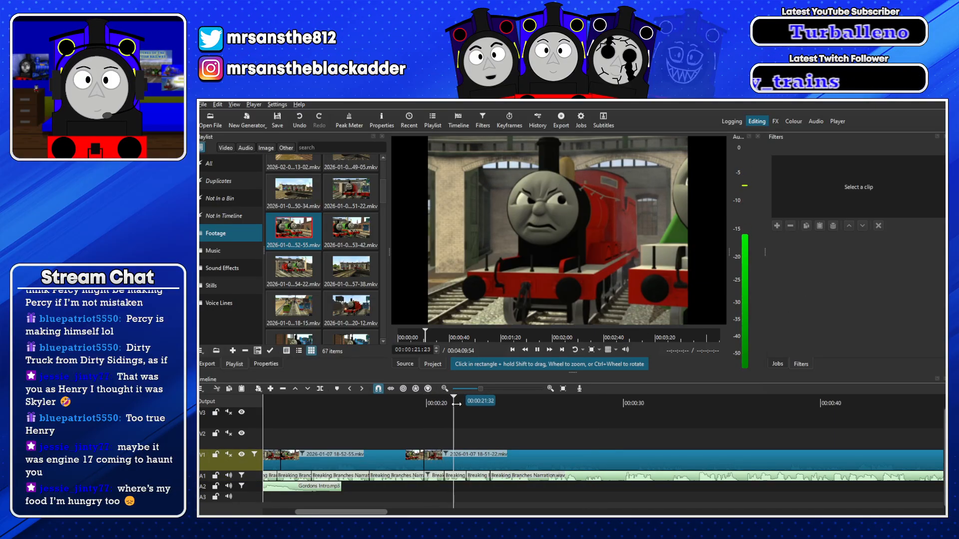
{"action": "key", "text": "space"}
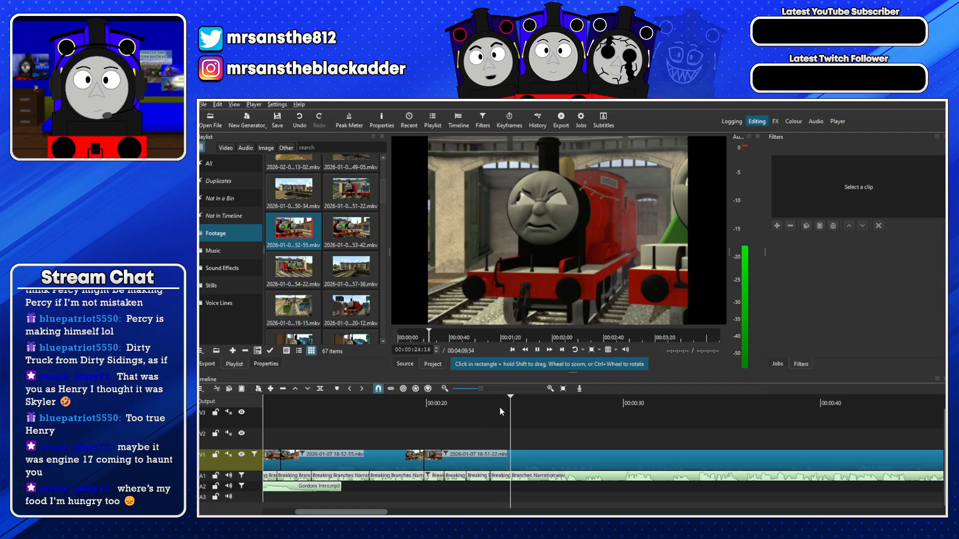
{"action": "left_click", "coordinate": [501, 406]}
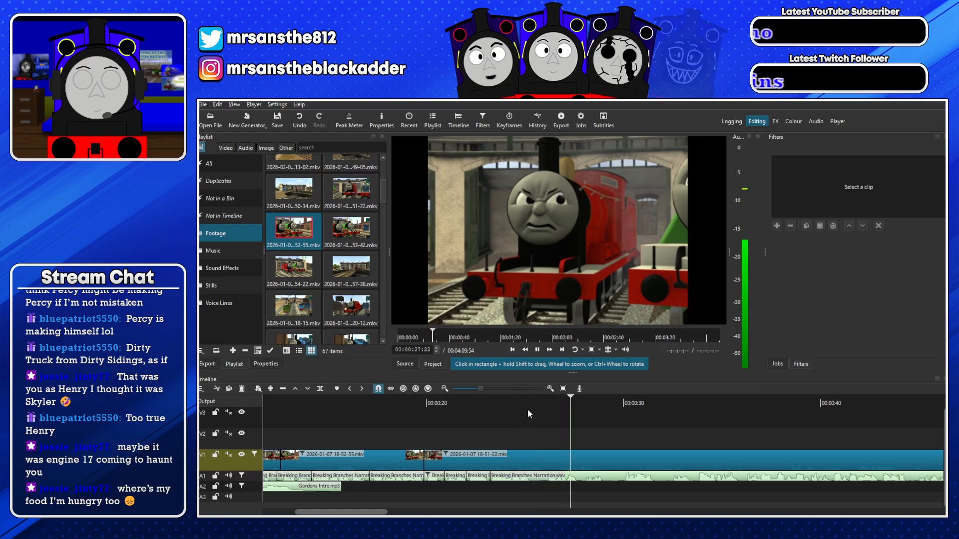
{"action": "left_click", "coordinate": [585, 402]}
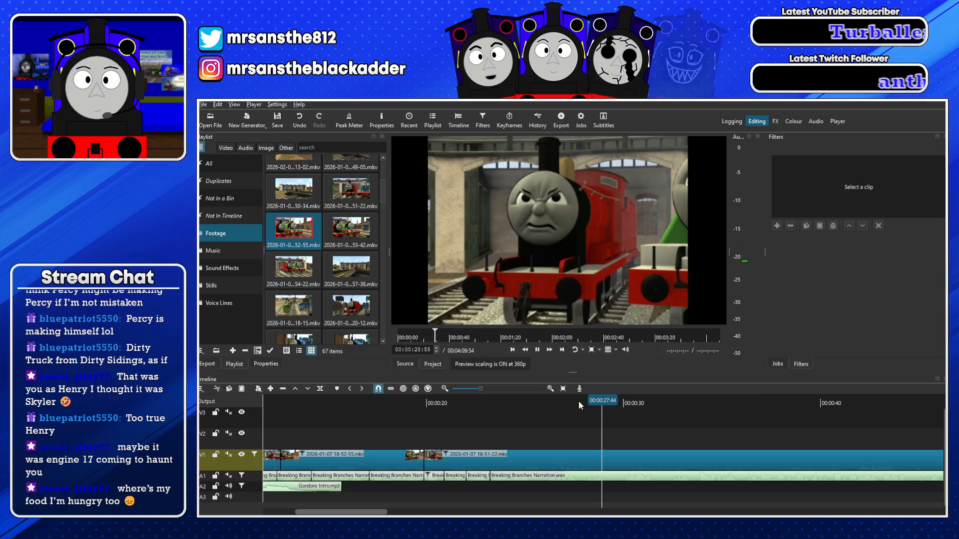
{"action": "left_click", "coordinate": [550, 403]}
{"action": "left_click", "coordinate": [500, 404]}
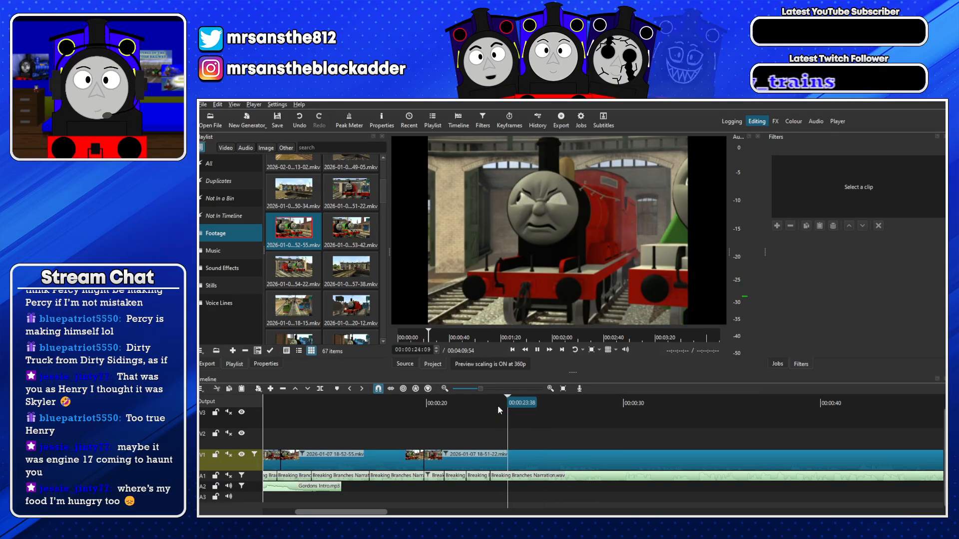
Split the 18-51-22 clip on V1 at about 23:43 and ripple delete the part before the cut
{"action": "left_click", "coordinate": [497, 404]}
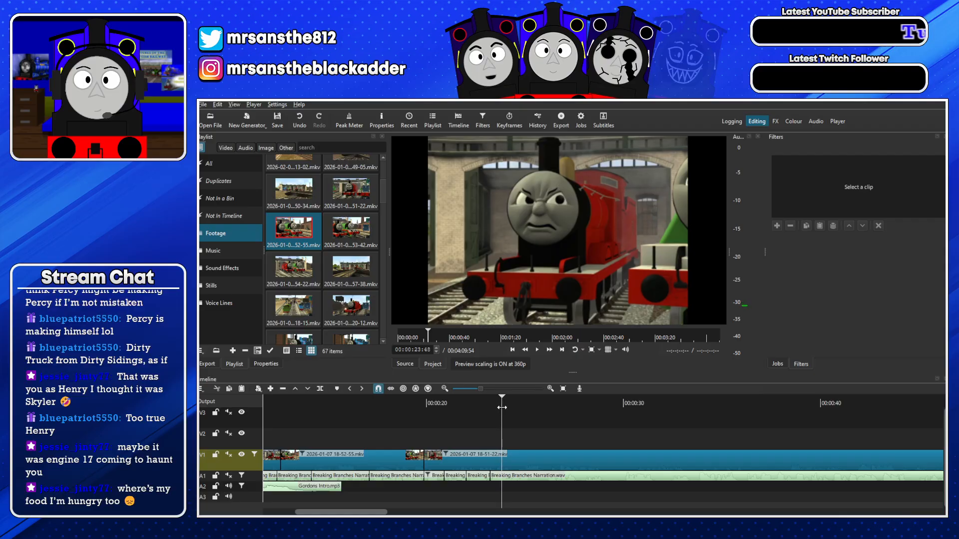
{"action": "key", "text": "s"}
{"action": "left_click", "coordinate": [473, 456]}
{"action": "key", "text": "x"}
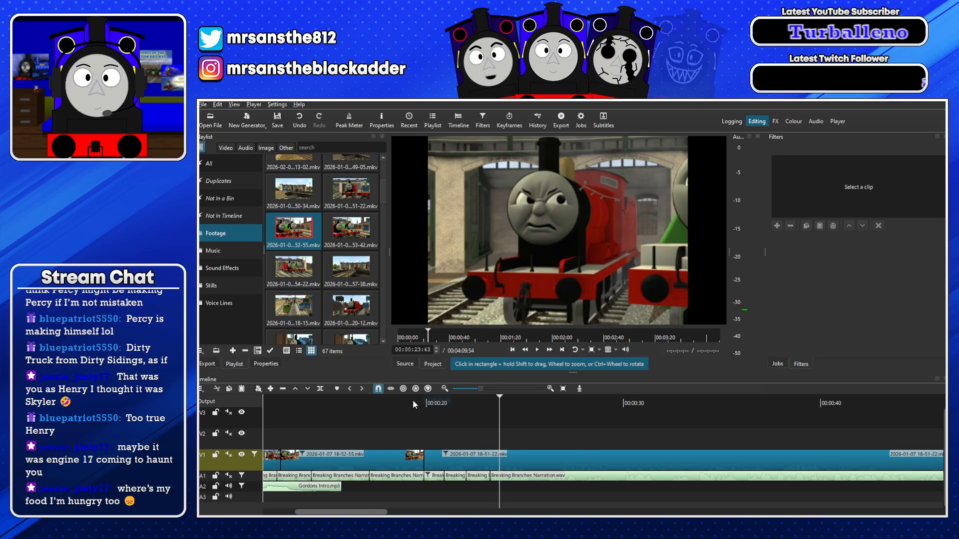
Split the 18-51-22 clip on V1 at about 26 seconds and delete everything after the cut
{"action": "left_click", "coordinate": [413, 400]}
{"action": "key", "text": "space"}
{"action": "left_click", "coordinate": [228, 476]}
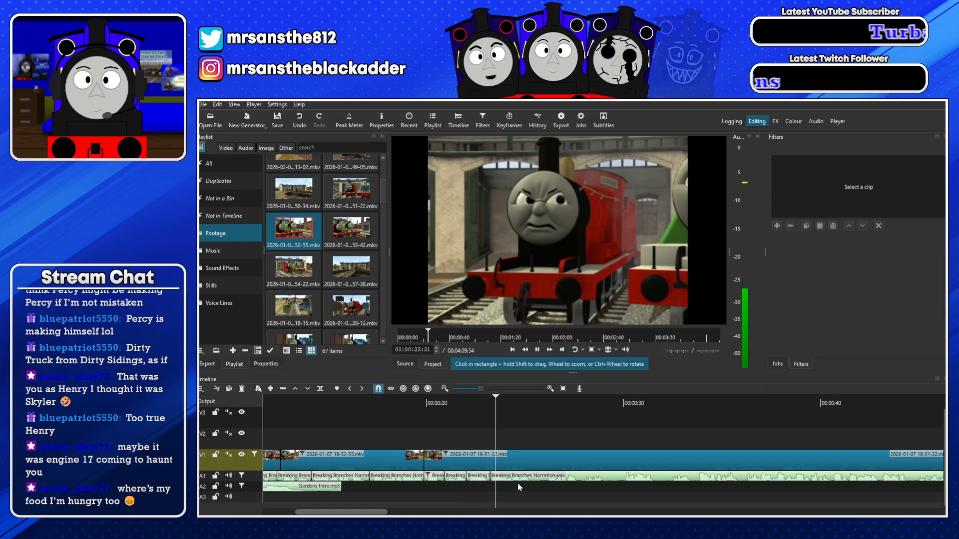
{"action": "key", "text": "space"}
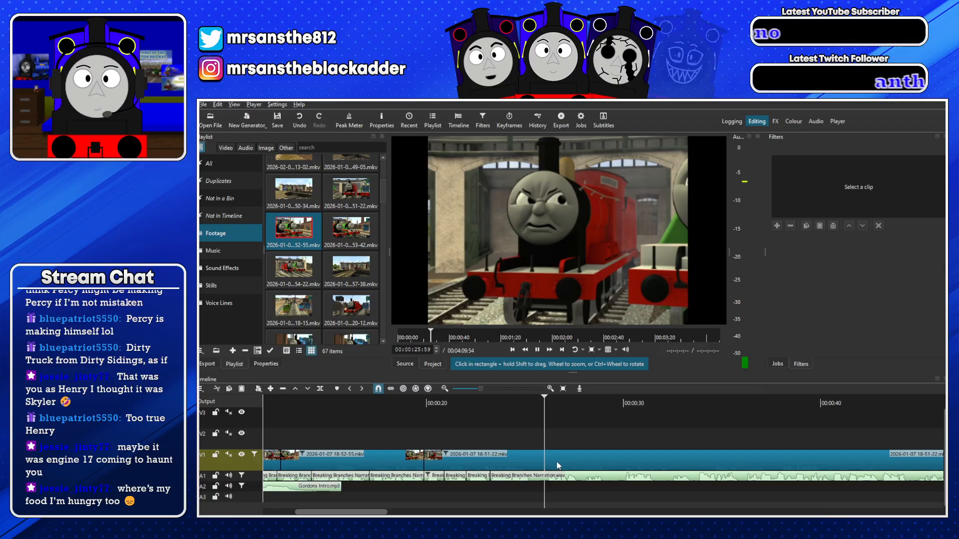
{"action": "key", "text": "space"}
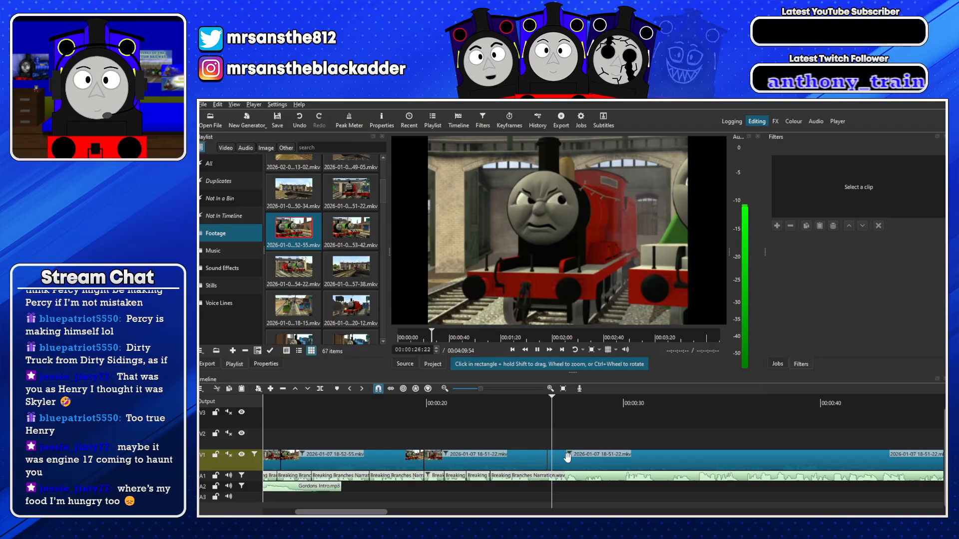
{"action": "key", "text": "s"}
{"action": "key", "text": "Delete"}
Ripple delete the opening second of the 18-51-22 clip on V1 and extend its end to about 25.5 seconds
{"action": "left_click", "coordinate": [427, 402]}
{"action": "key", "text": "space"}
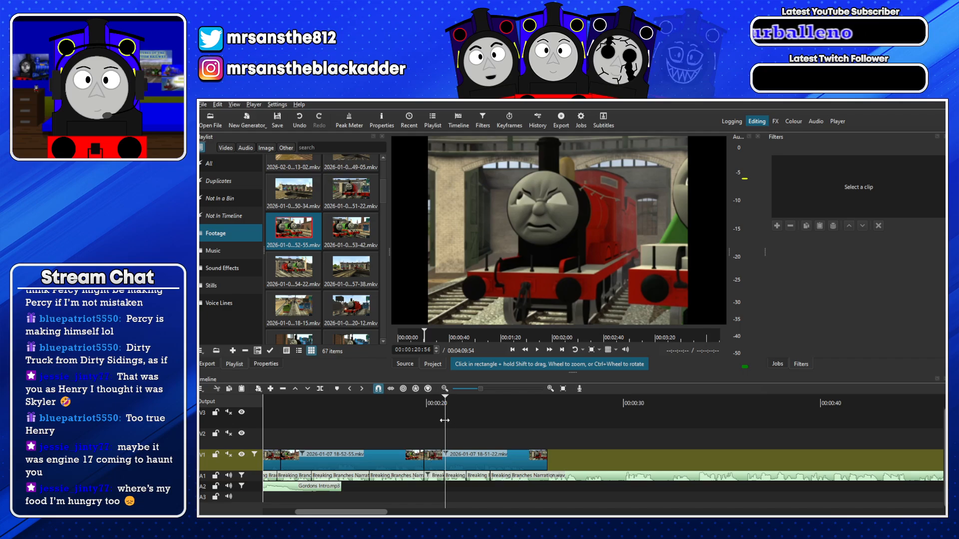
{"action": "key", "text": "Delete"}
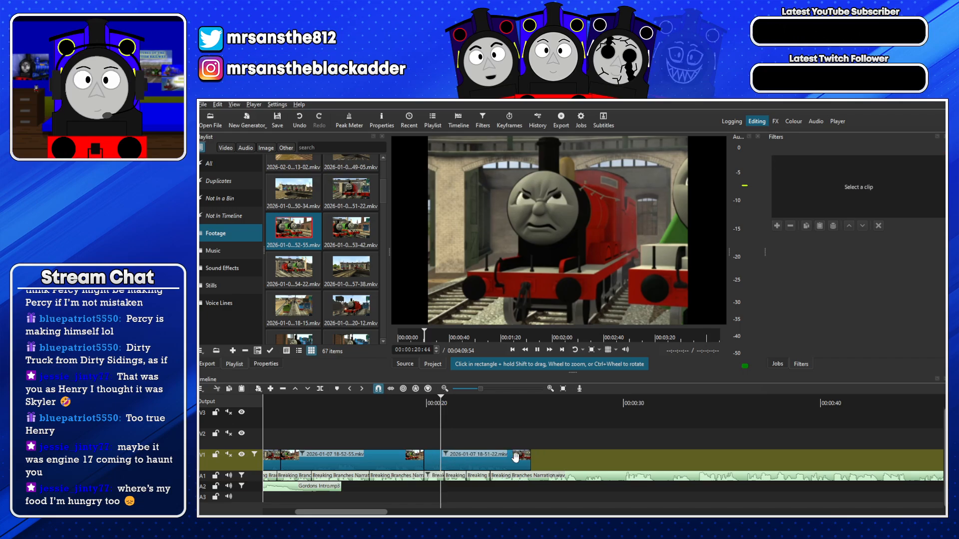
{"action": "left_click_drag", "start_coordinate": [534, 457], "coordinate": [543, 459]}
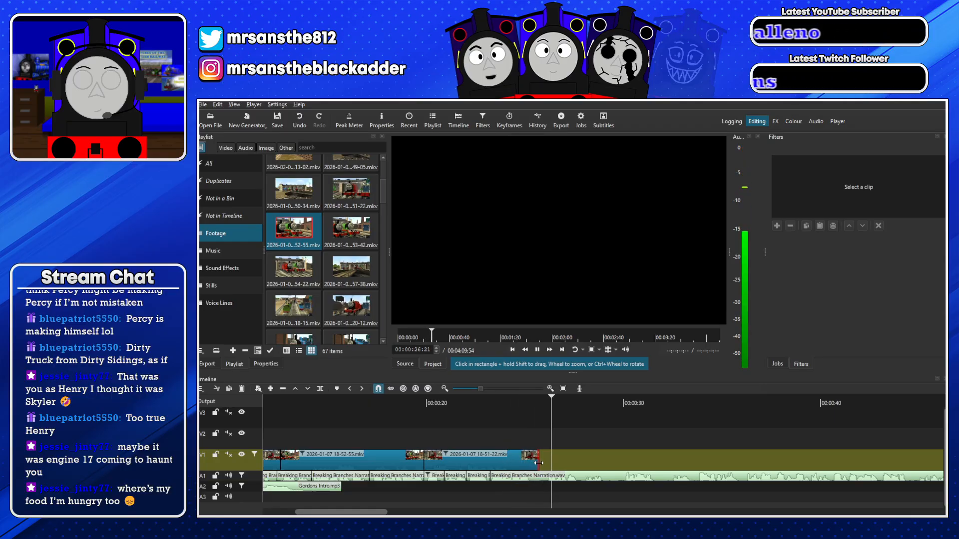
{"action": "left_click", "coordinate": [520, 406]}
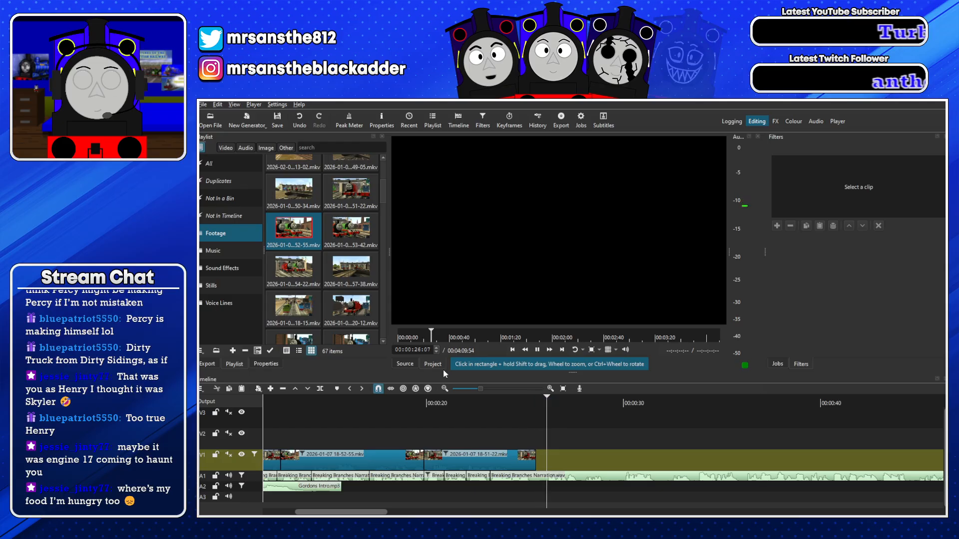
{"action": "double_click", "coordinate": [352, 227]}
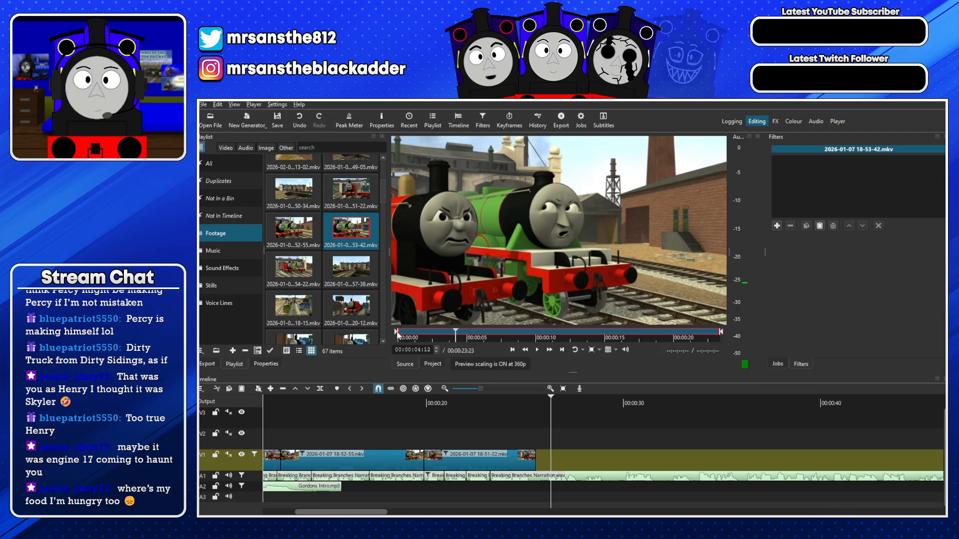
{"action": "left_click_drag", "start_coordinate": [477, 289], "coordinate": [535, 466]}
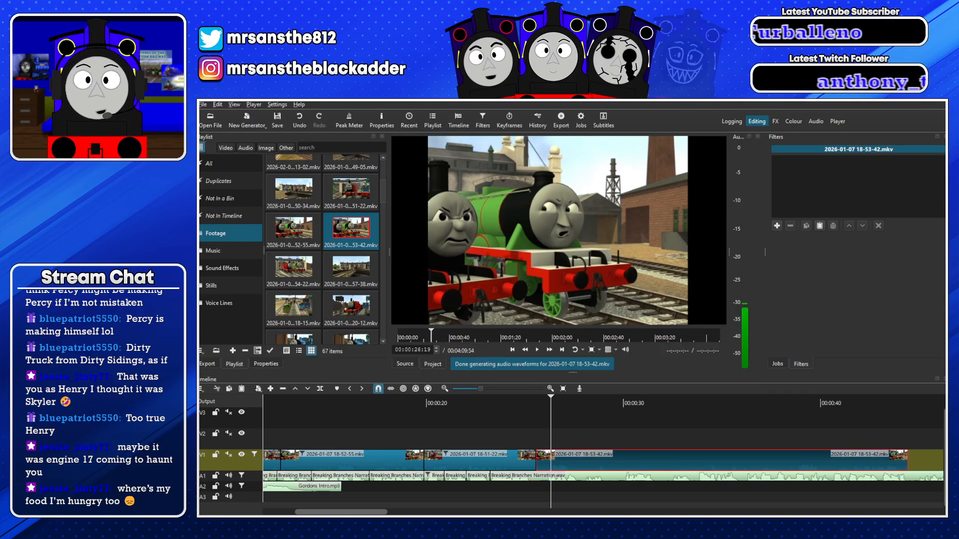
Split the 18-53-42 clip on V1 at about 29.6 seconds and delete everything after the cut
{"action": "key", "text": "space"}
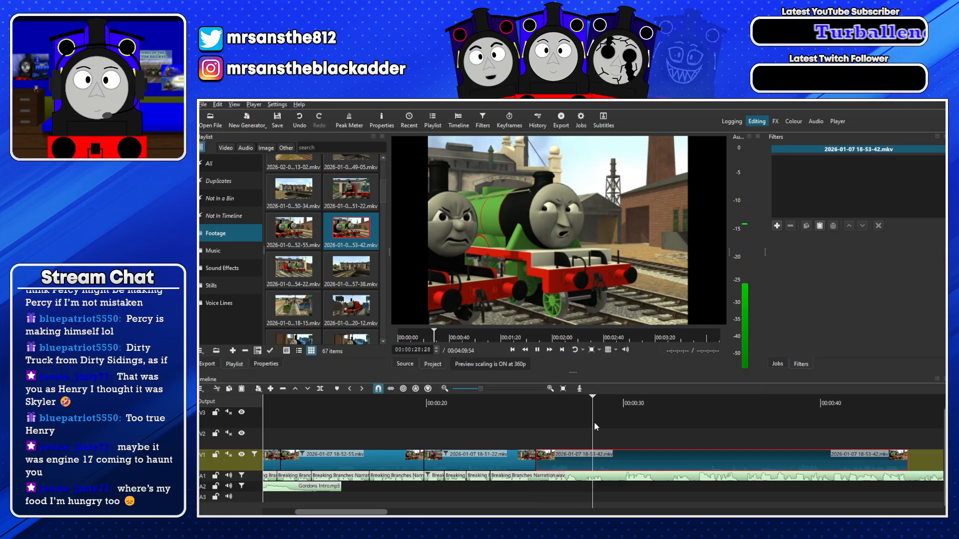
{"action": "key", "text": "space"}
{"action": "key", "text": "s"}
{"action": "key", "text": "Delete"}
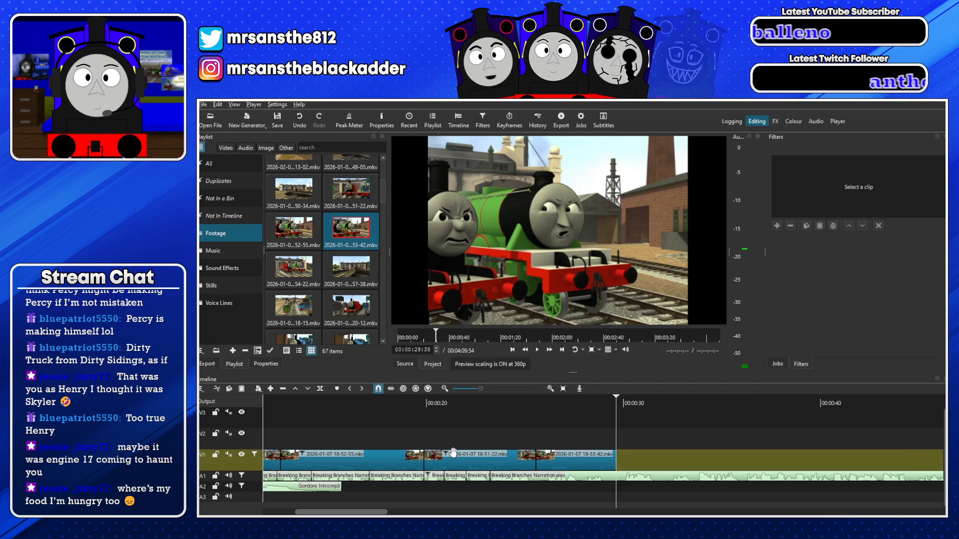
Copy the Size, Position & Rotate filter with 145% zoom from the 18-52-55 clip to the 18-53-42 clip on V1
{"action": "left_click", "coordinate": [389, 460]}
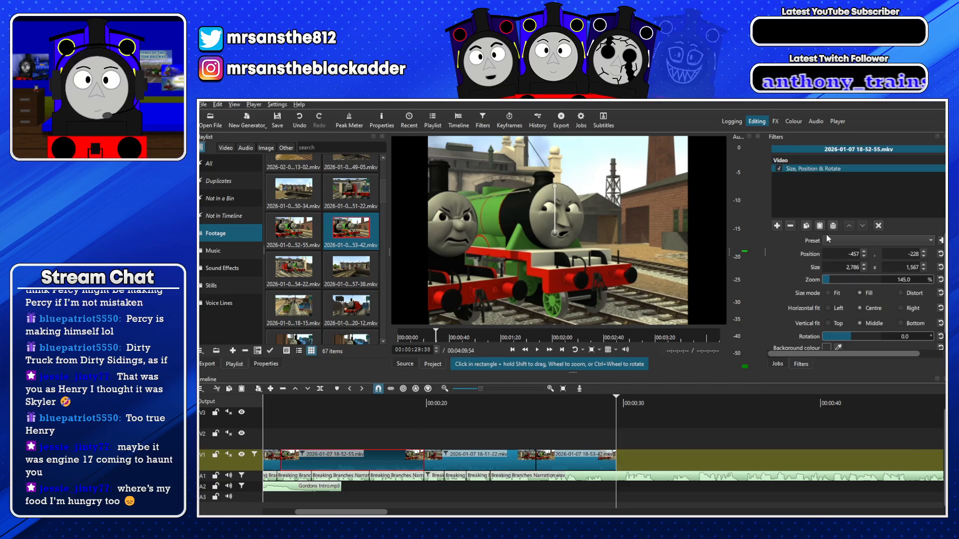
{"action": "left_click", "coordinate": [575, 452]}
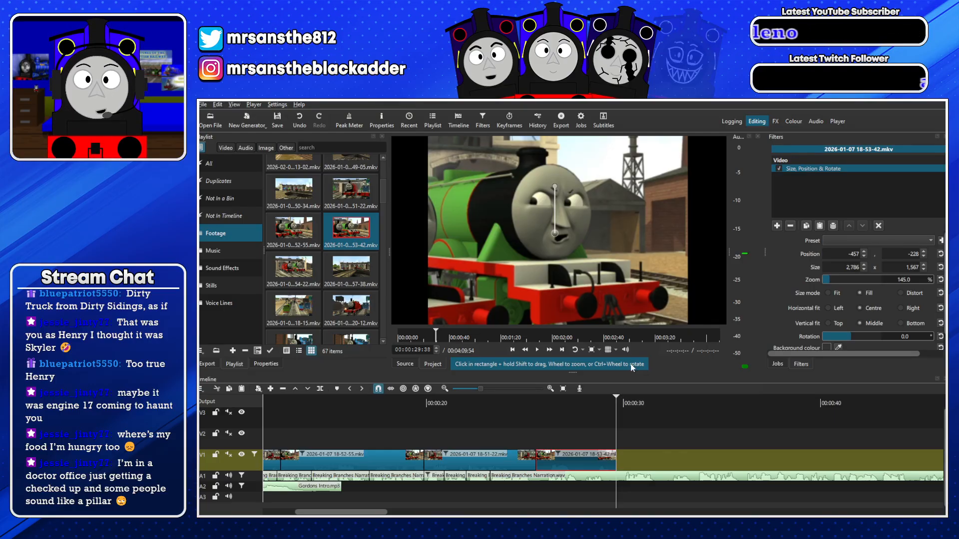
{"action": "left_click", "coordinate": [511, 397]}
{"action": "key", "text": "space"}
Split the Breaking Branches narration on A1 at about 29.6 seconds and trim the end of the earlier part to about 28 seconds
{"action": "left_click", "coordinate": [670, 468]}
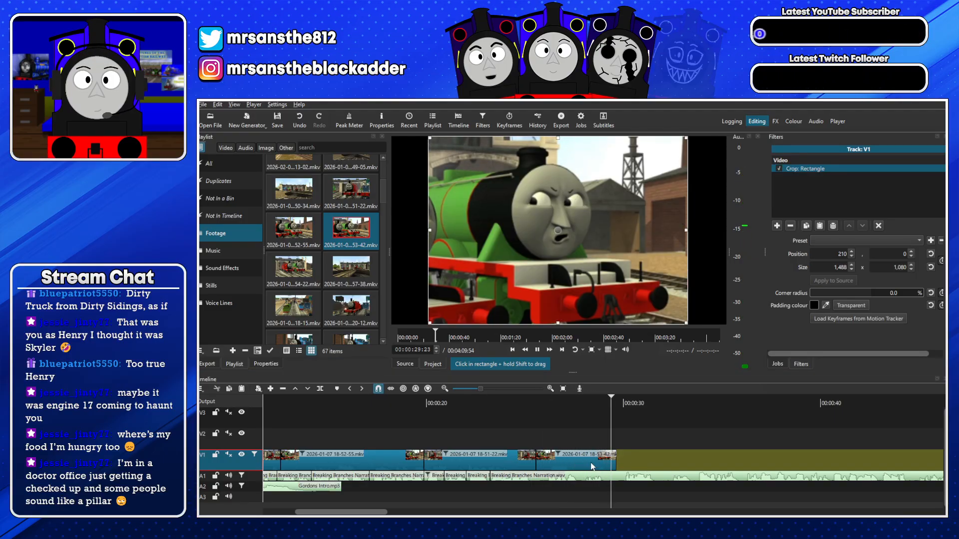
{"action": "left_click", "coordinate": [613, 476]}
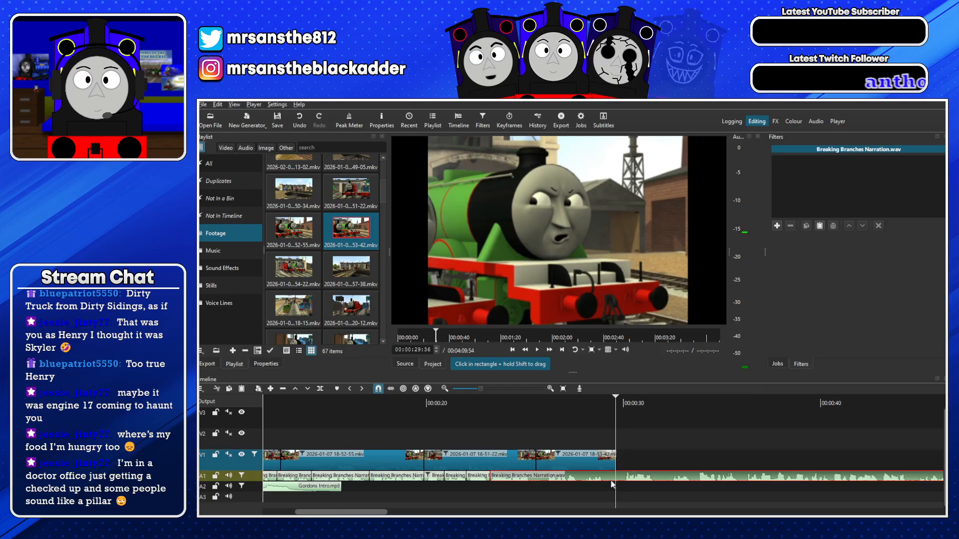
{"action": "key", "text": "s"}
{"action": "left_click_drag", "start_coordinate": [610, 478], "coordinate": [577, 478]}
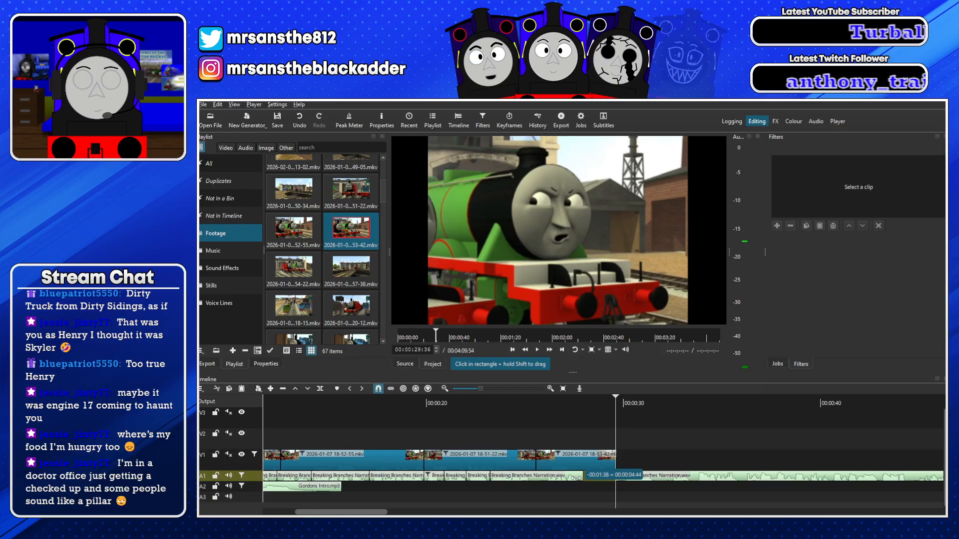
Shorten the 18-53-42 clip on V1 to end at about 28.7 seconds and move the remaining narration back to start there
{"action": "left_click", "coordinate": [535, 399]}
{"action": "left_click_drag", "start_coordinate": [620, 478], "coordinate": [593, 463]}
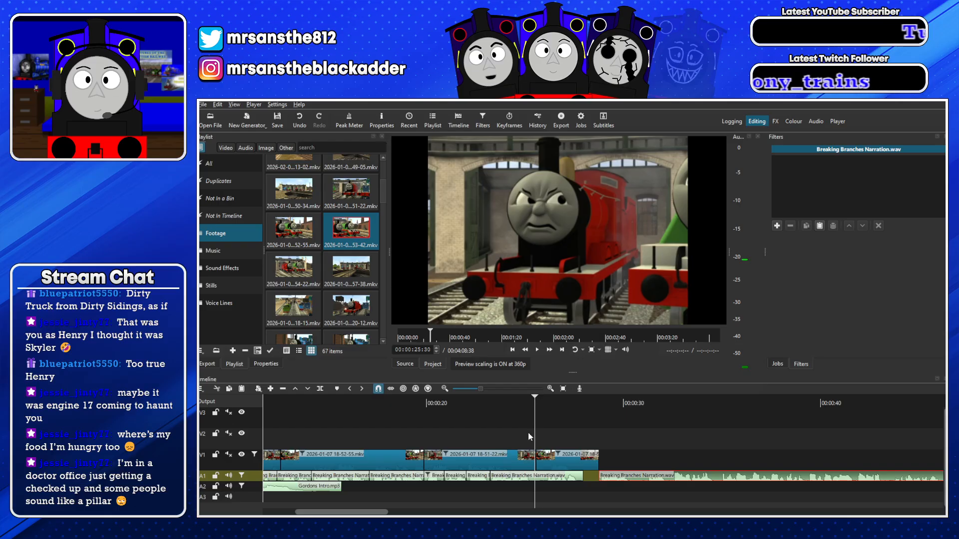
{"action": "key", "text": "space"}
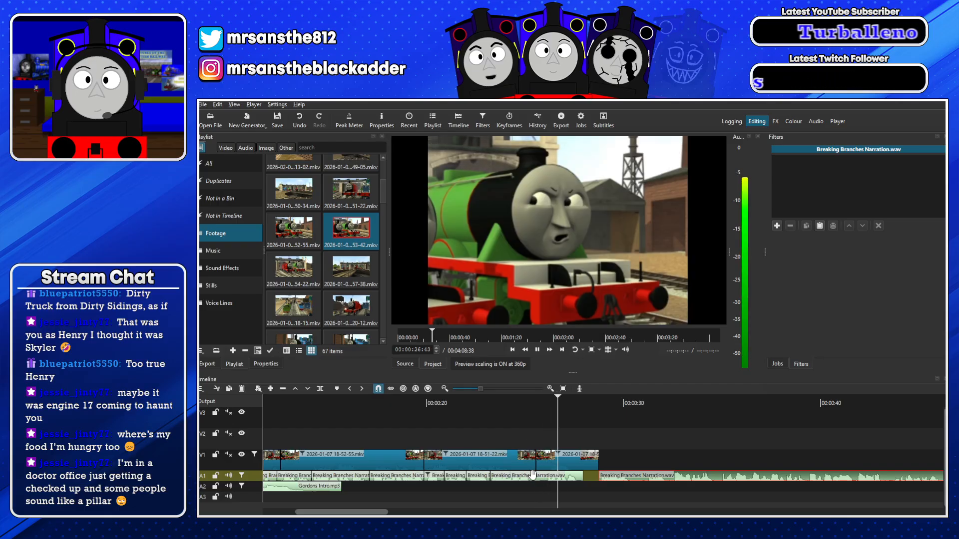
Split the narration on A1 at about 26 seconds and shorten the pause around the cut beneath the start of the 18-53-42 clip
{"action": "left_click", "coordinate": [536, 475]}
{"action": "left_click", "coordinate": [530, 401]}
{"action": "key", "text": "space"}
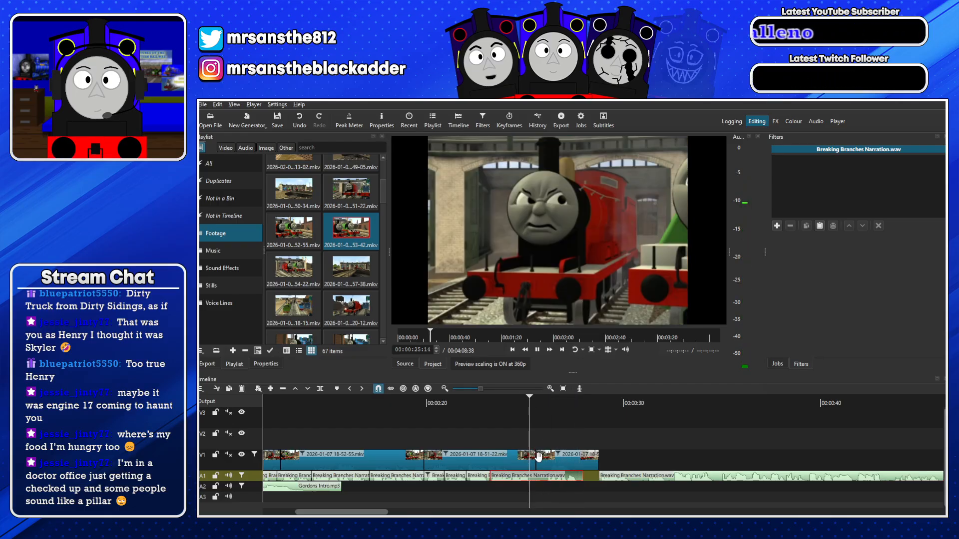
{"action": "key", "text": "space"}
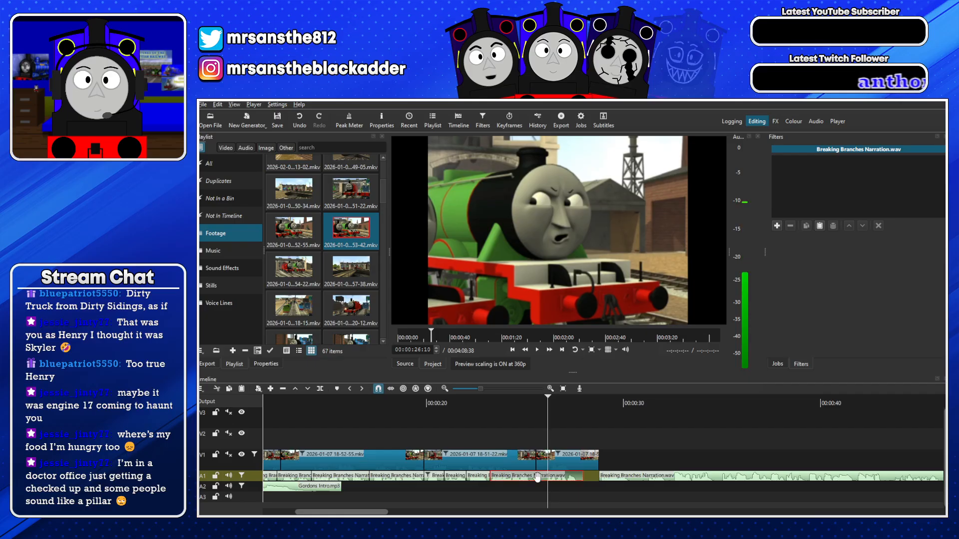
{"action": "left_click_drag", "start_coordinate": [549, 421], "coordinate": [543, 419]}
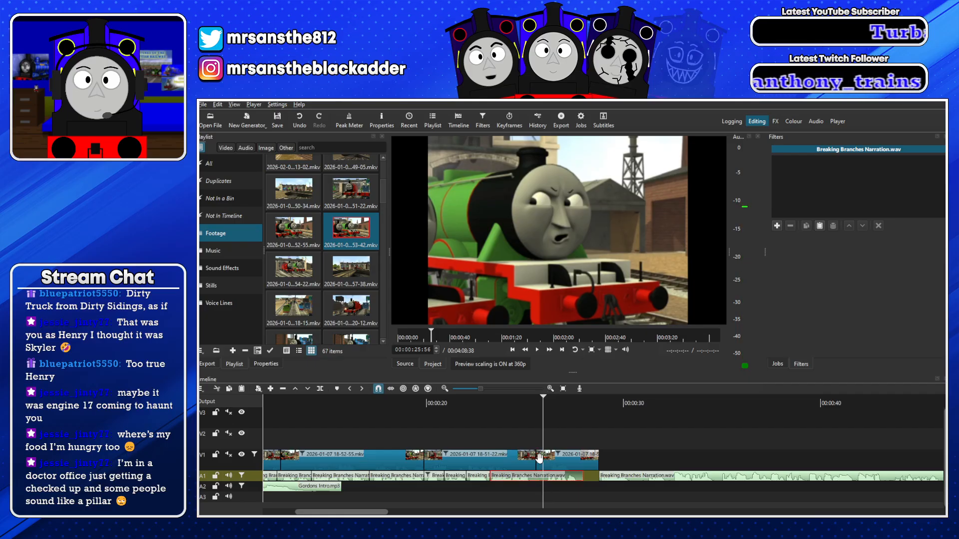
{"action": "key", "text": "s"}
{"action": "left_click", "coordinate": [485, 403]}
{"action": "key", "text": "space"}
{"action": "left_click_drag", "start_coordinate": [555, 479], "coordinate": [548, 479]}
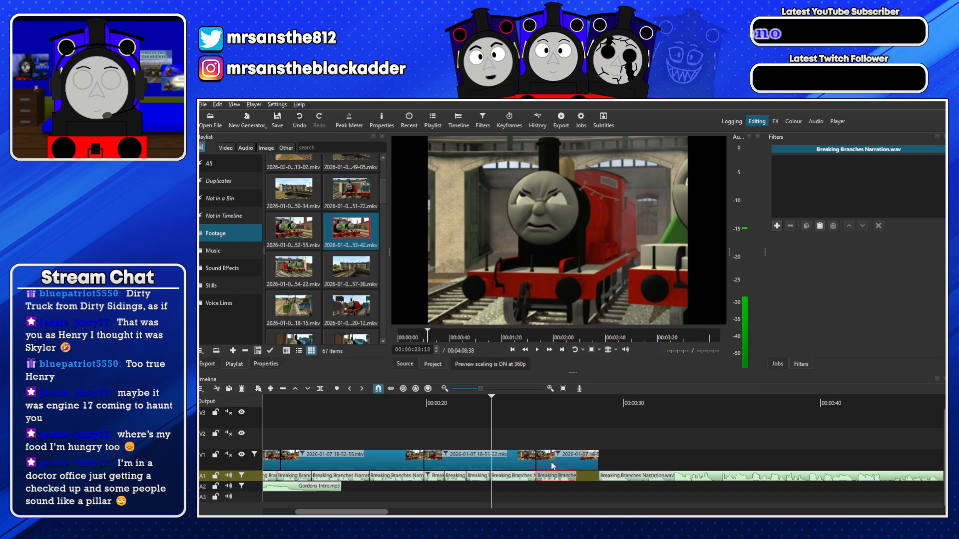
Trim the end of the 18-53-42 clip on V1 to about 28.2 seconds and move the remaining narration up to that point
{"action": "key", "text": "space"}
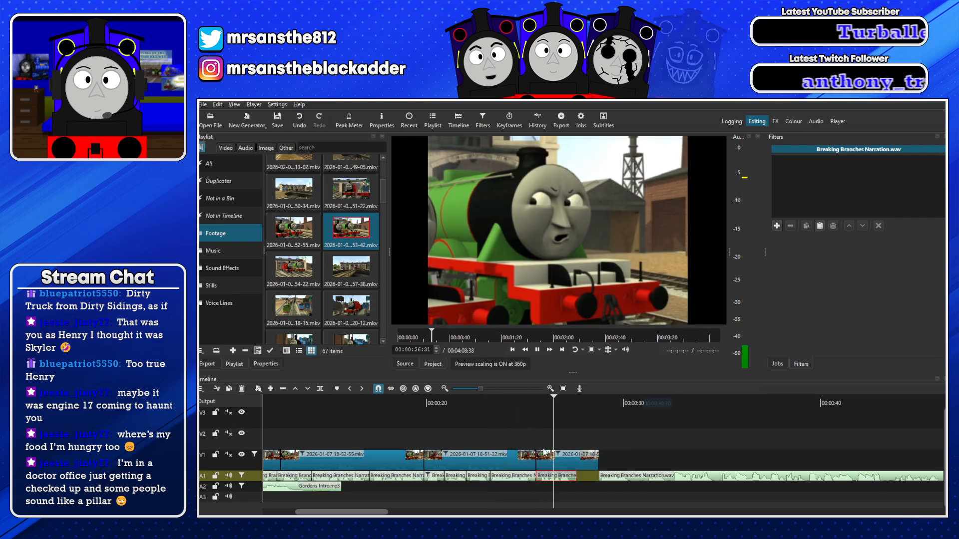
{"action": "key", "text": "space"}
{"action": "left_click_drag", "start_coordinate": [599, 459], "coordinate": [583, 459]}
{"action": "left_click", "coordinate": [529, 404]}
{"action": "key", "text": "space"}
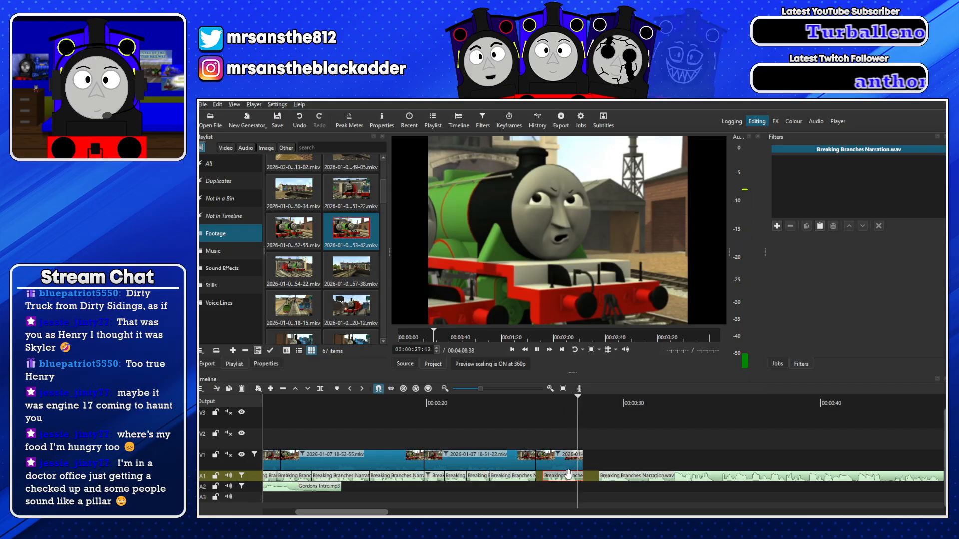
{"action": "left_click_drag", "start_coordinate": [583, 462], "coordinate": [616, 478]}
{"action": "left_click_drag", "start_coordinate": [306, 263], "coordinate": [349, 268]}
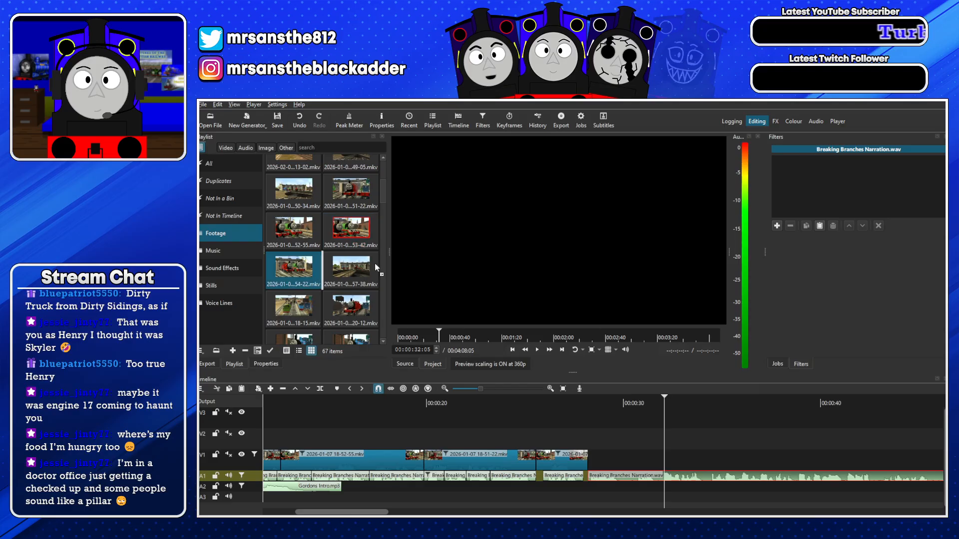
{"action": "left_click_drag", "start_coordinate": [502, 299], "coordinate": [509, 294]}
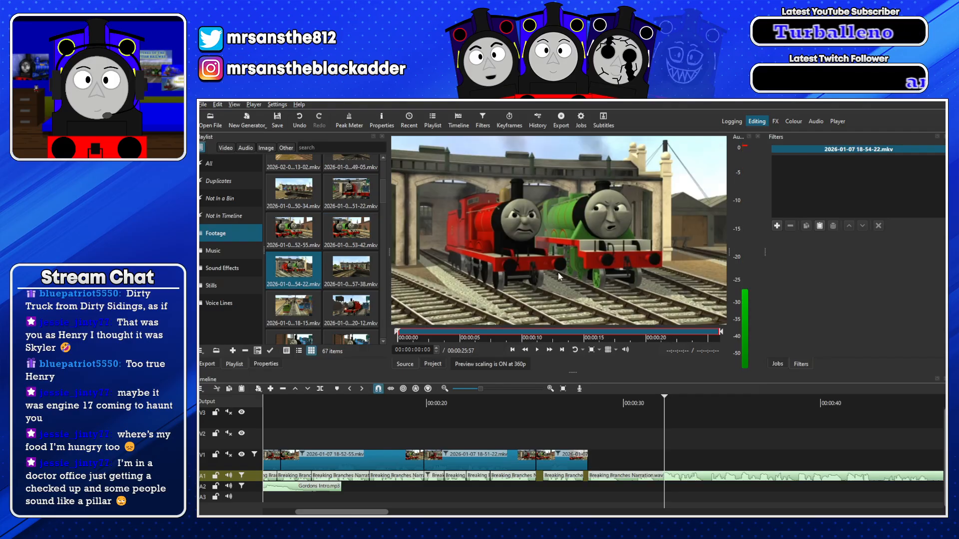
{"action": "left_click_drag", "start_coordinate": [448, 338], "coordinate": [445, 334]}
{"action": "mouse_move", "coordinate": [483, 296]}
{"action": "left_mouse_down"}
{"action": "mouse_move", "coordinate": [627, 463]}
{"action": "mouse_move", "coordinate": [590, 454]}
{"action": "left_mouse_up"}
Split the 18-54-22 clip on V1 at about 32 seconds and delete everything after the cut
{"action": "left_click", "coordinate": [596, 403]}
{"action": "left_click_drag", "start_coordinate": [577, 400], "coordinate": [605, 401]}
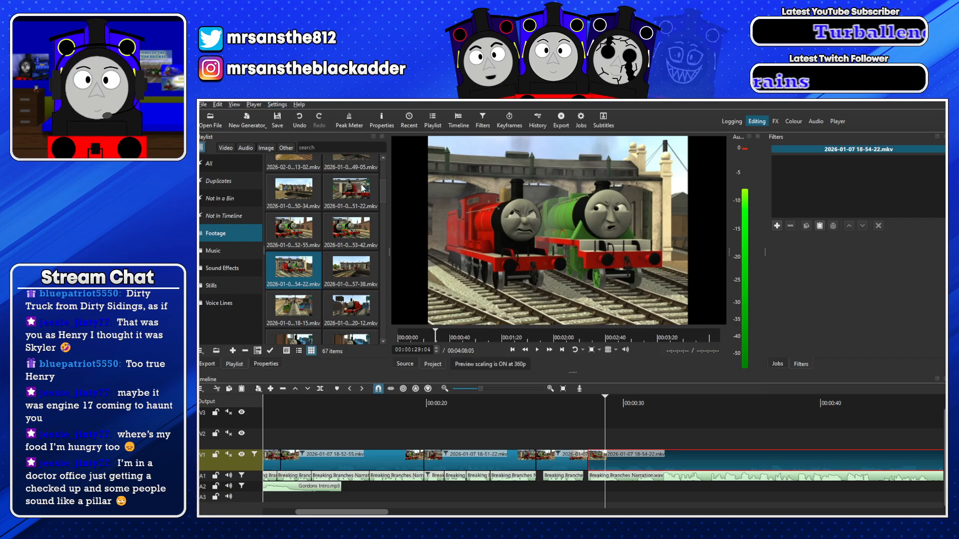
{"action": "left_click", "coordinate": [597, 406]}
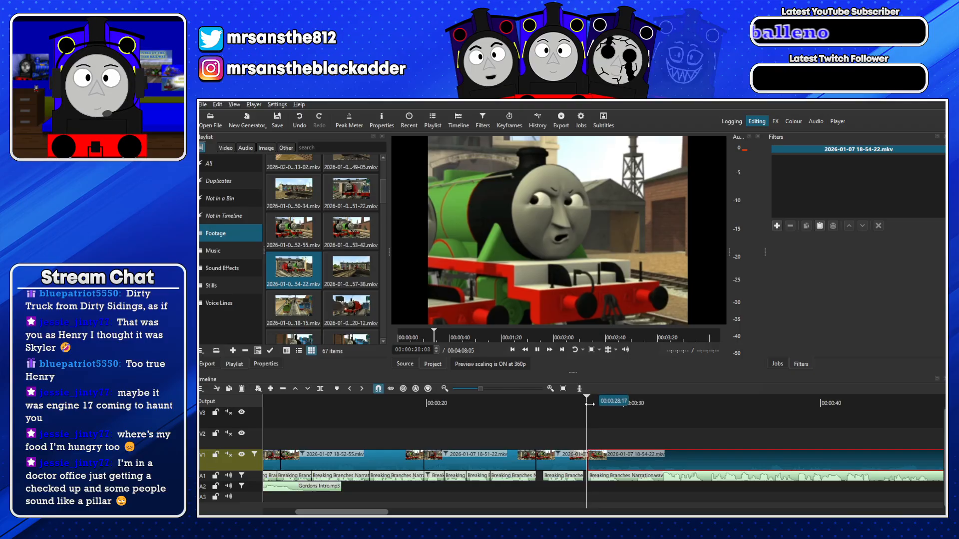
{"action": "key", "text": "space"}
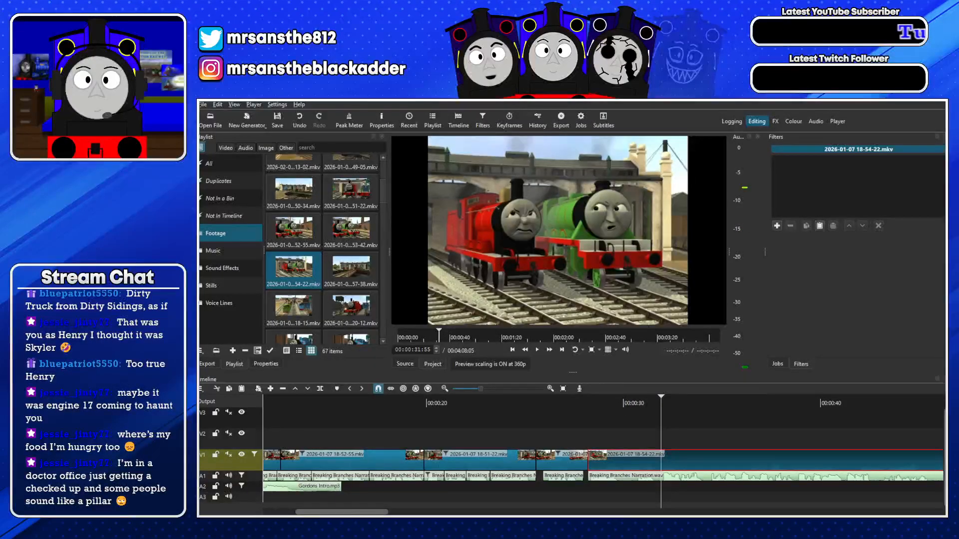
{"action": "key", "text": "s"}
{"action": "key", "text": "Delete"}
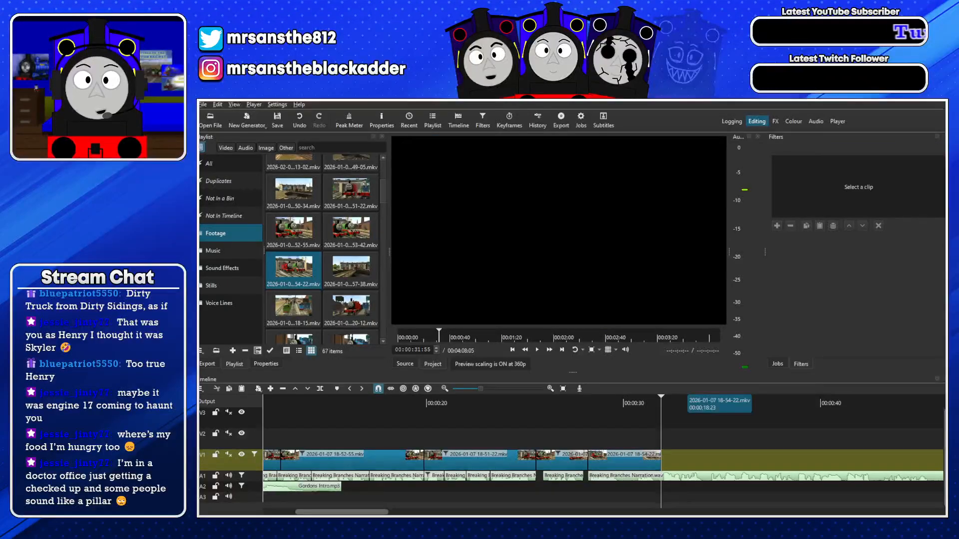
Undo the last cut and deletion to restore the removed end of the 18-54-22 clip on V1
{"action": "left_click", "coordinate": [636, 402]}
{"action": "left_click_drag", "start_coordinate": [635, 403], "coordinate": [590, 397]}
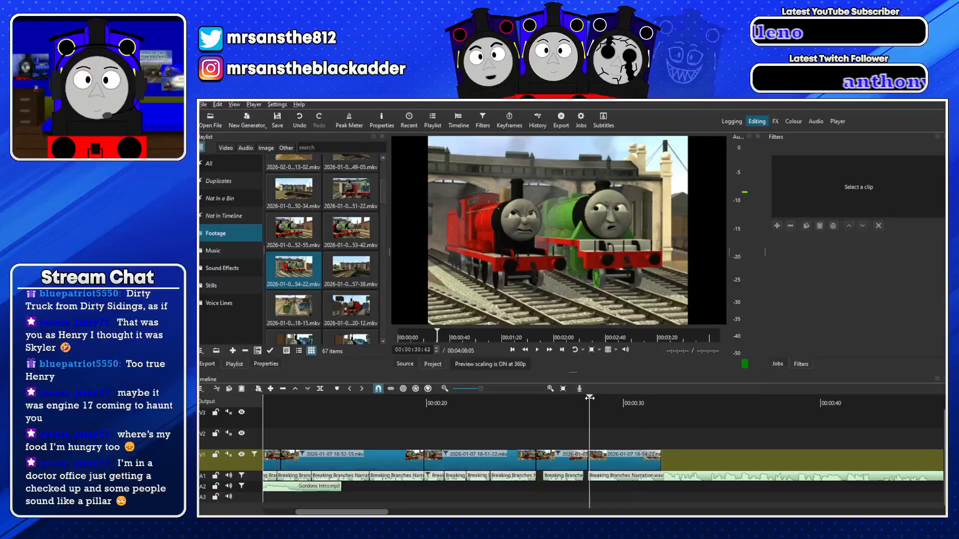
{"action": "left_click", "coordinate": [615, 397]}
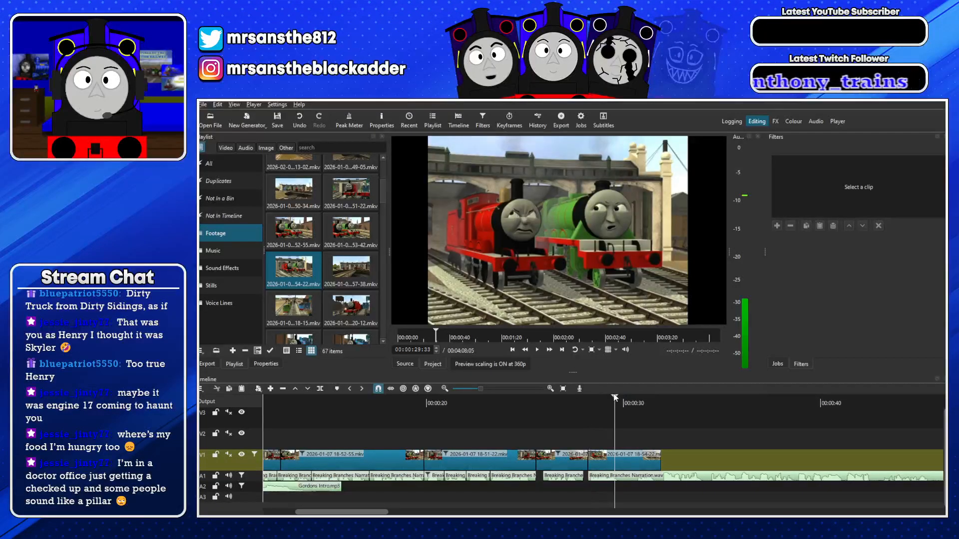
{"action": "left_click_drag", "start_coordinate": [628, 453], "coordinate": [590, 456]}
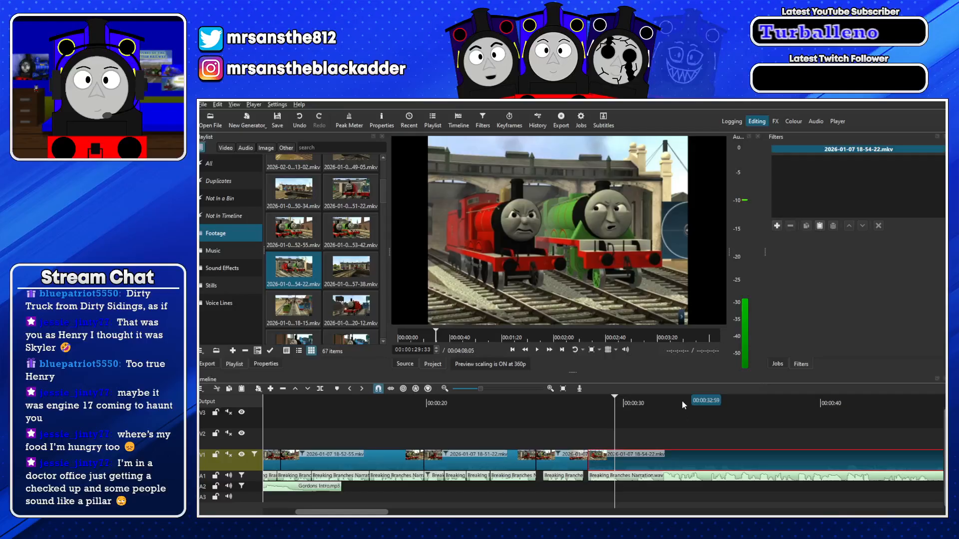
Split the 18-54-22 clip on V1 near its start and ripple delete roughly its opening two seconds in short pieces
{"action": "left_click", "coordinate": [681, 399]}
{"action": "key", "text": "s"}
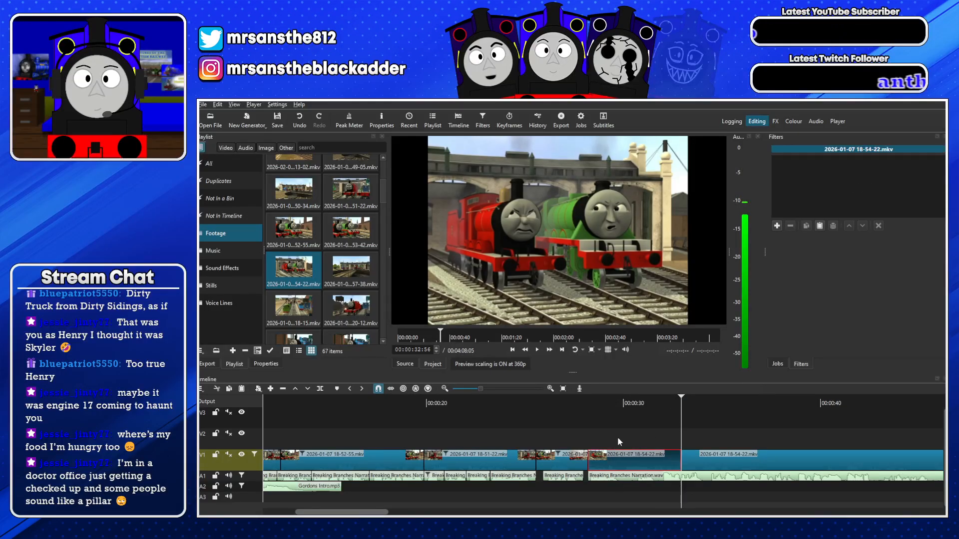
{"action": "key", "text": "Delete"}
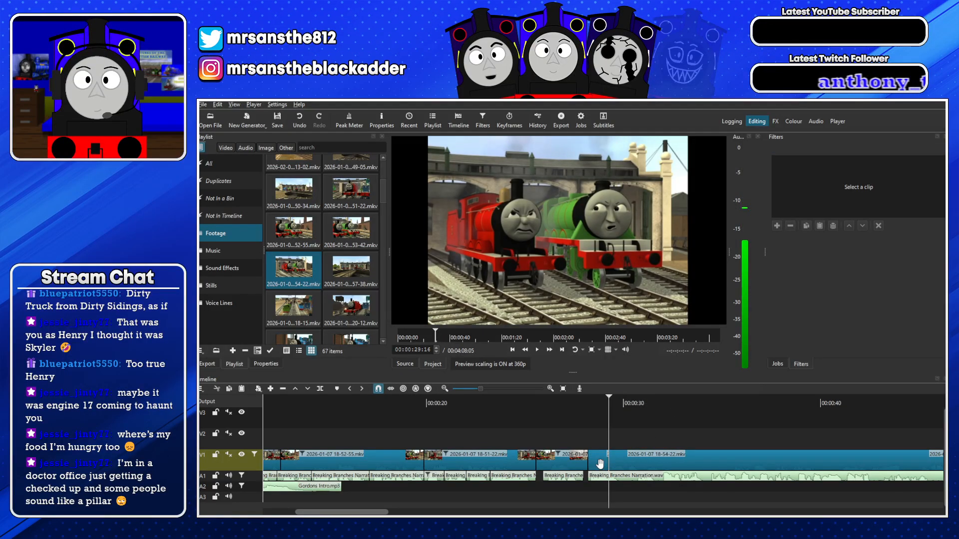
{"action": "left_click", "coordinate": [588, 400]}
{"action": "key", "text": "space"}
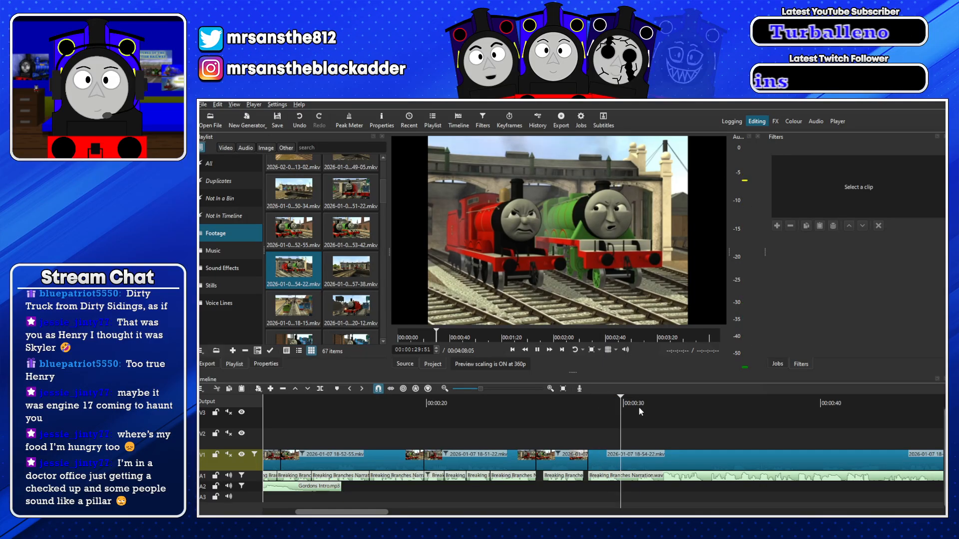
{"action": "left_click", "coordinate": [593, 434]}
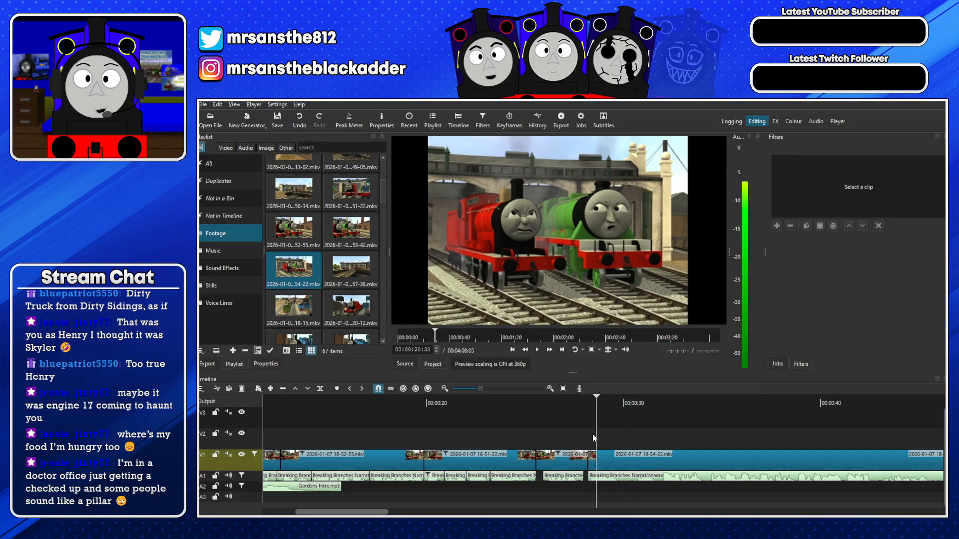
{"action": "key", "text": "space"}
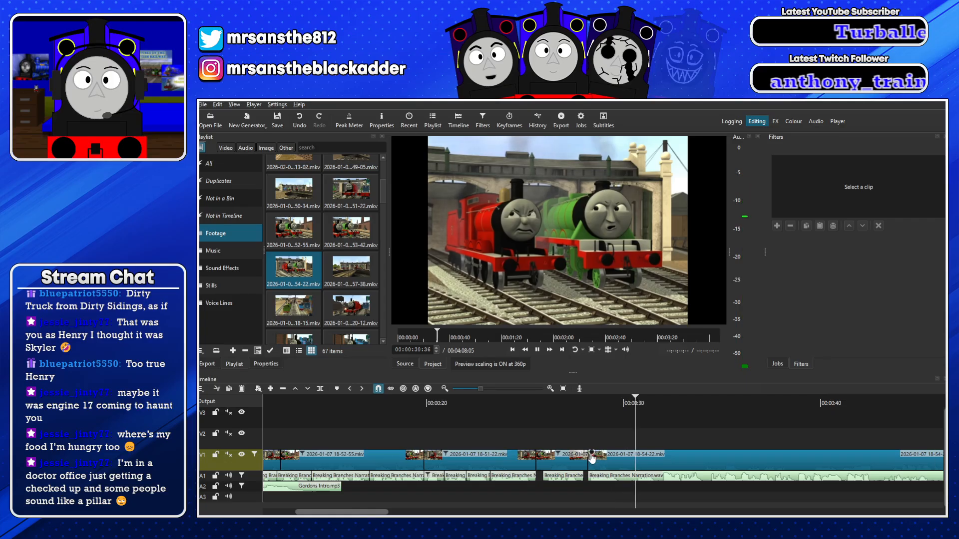
Split the narration on A1 at about 29:54 and remove a 42-frame pause, closing the gap with the part that follows
{"action": "left_click", "coordinate": [621, 479]}
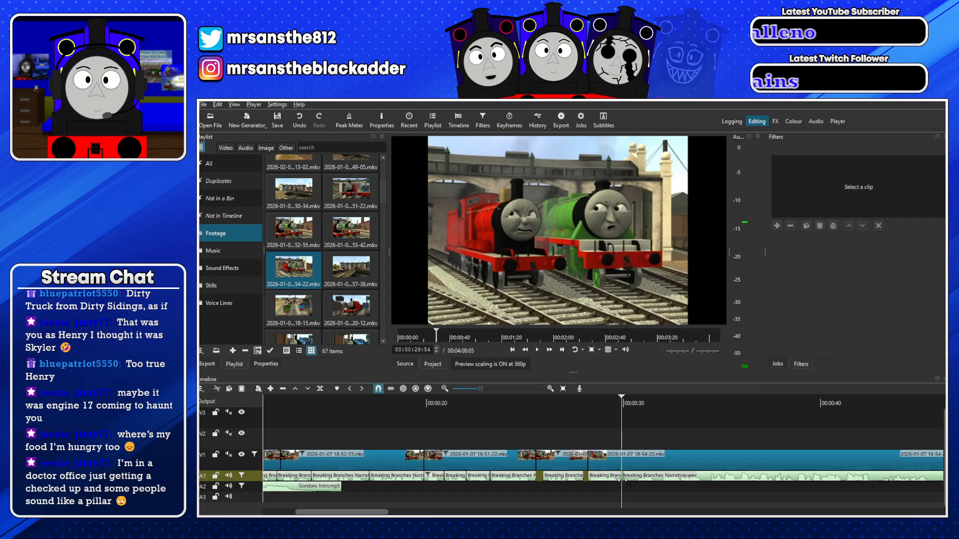
{"action": "left_click_drag", "start_coordinate": [639, 481], "coordinate": [642, 482]}
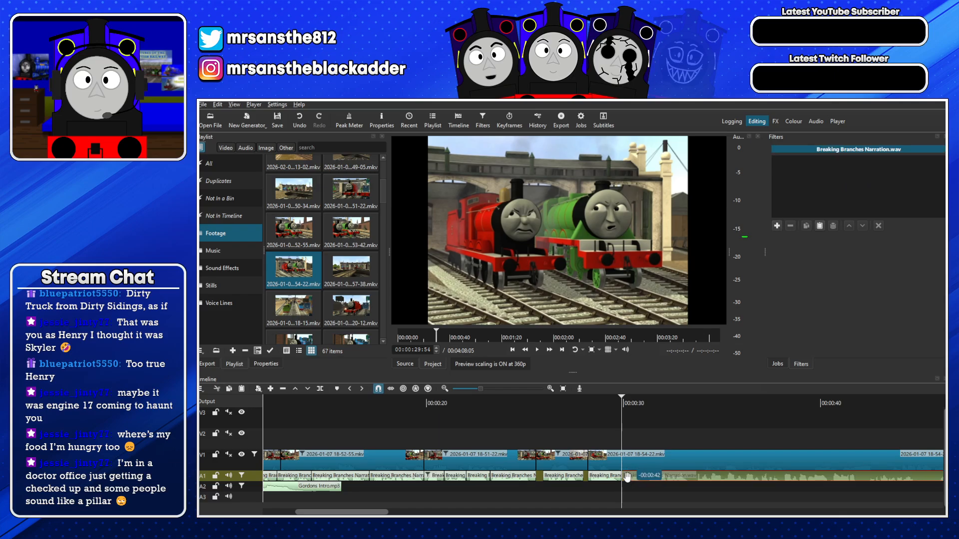
{"action": "key", "text": "space"}
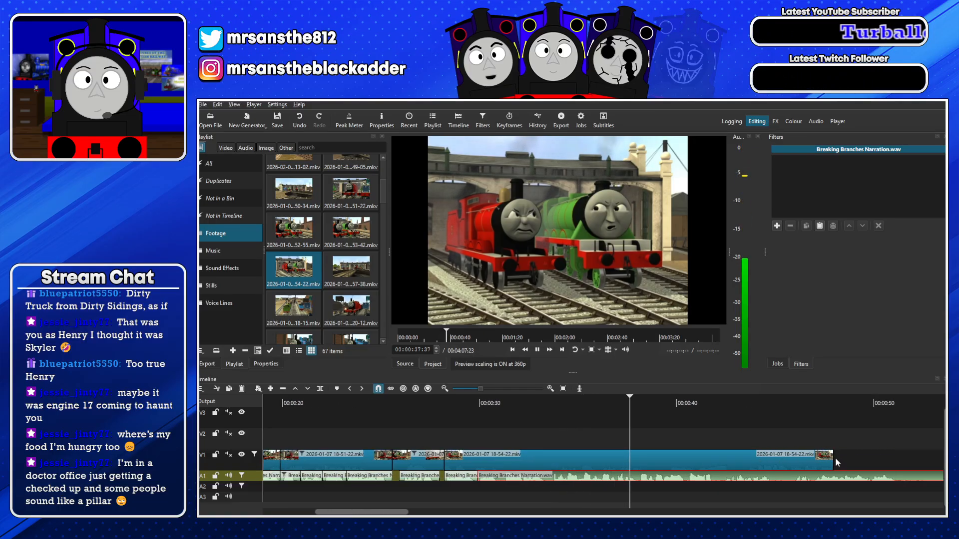
Split the 18-54-22 clip on V1 at about 33.7 seconds and delete everything after the cut
{"action": "left_click_drag", "start_coordinate": [591, 406], "coordinate": [552, 404]}
{"action": "left_click", "coordinate": [560, 455]}
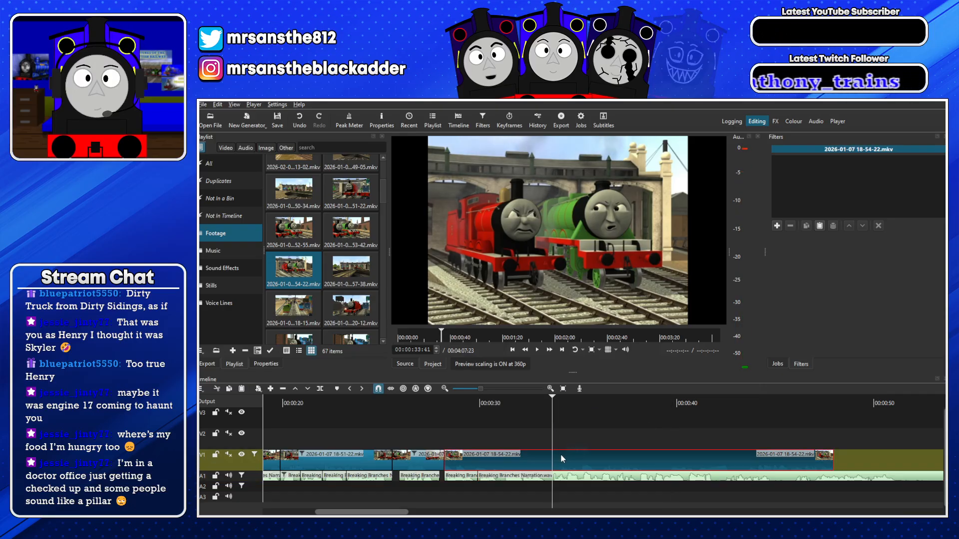
{"action": "key", "text": "Delete"}
Open the 18-51-22 footage, set its in point to about 32:56 and place it on V1 directly after the 18-54-22 clip
{"action": "double_click", "coordinate": [351, 189]}
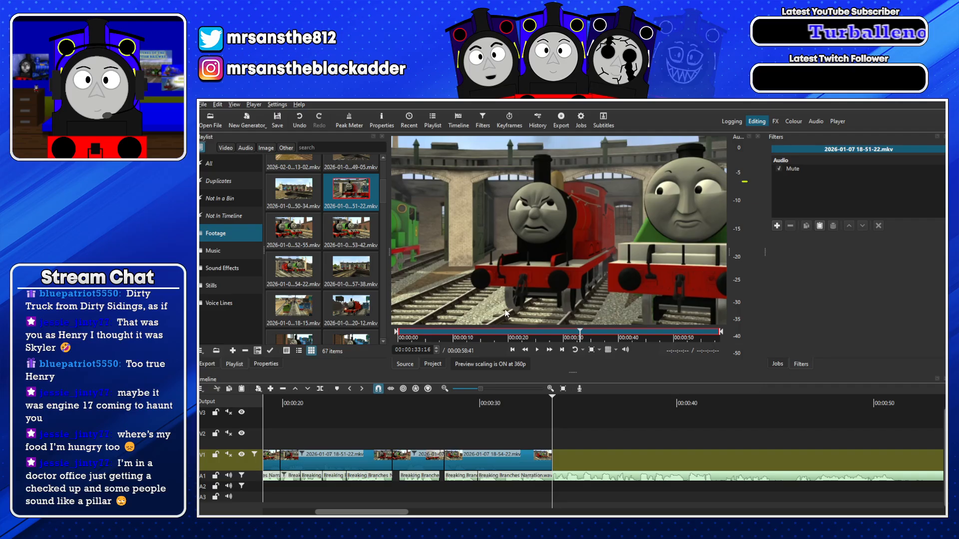
{"action": "left_click_drag", "start_coordinate": [396, 338], "coordinate": [483, 335]}
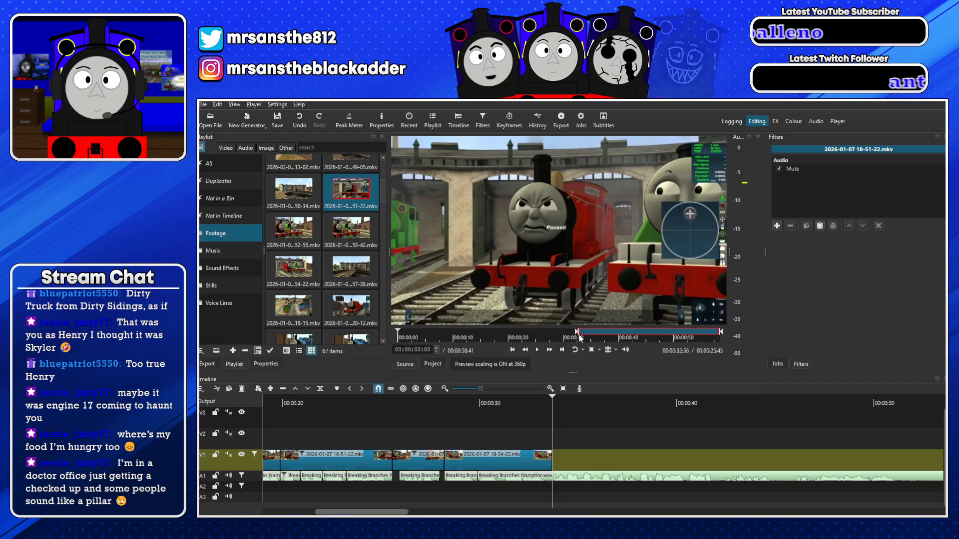
{"action": "left_click_drag", "start_coordinate": [581, 338], "coordinate": [581, 339]}
{"action": "left_click_drag", "start_coordinate": [560, 280], "coordinate": [556, 467]}
Copy the Size, Position & Rotate filter from an earlier V1 clip onto the newly placed 18-51-22 clip
{"action": "left_click", "coordinate": [530, 460]}
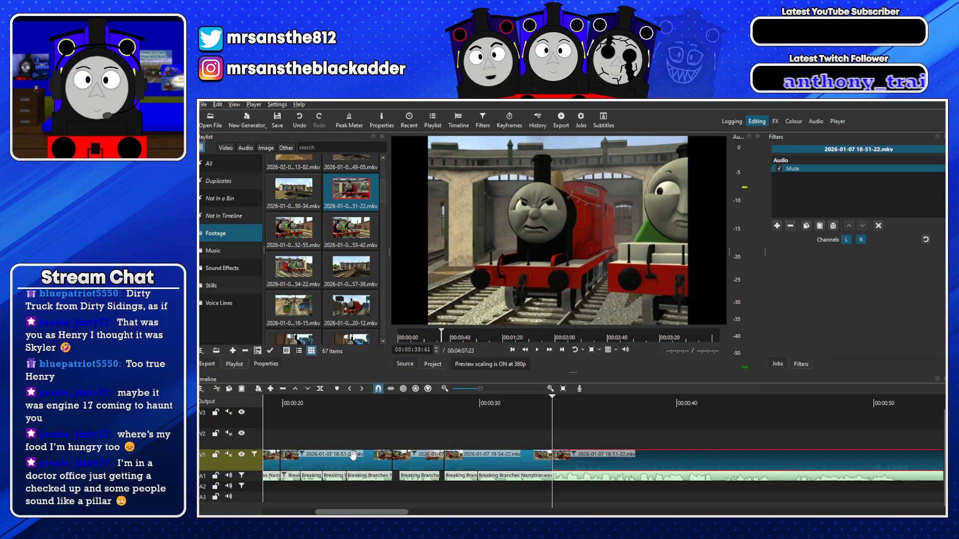
{"action": "left_click", "coordinate": [710, 454]}
{"action": "left_click", "coordinate": [820, 227]}
{"action": "key", "text": "space"}
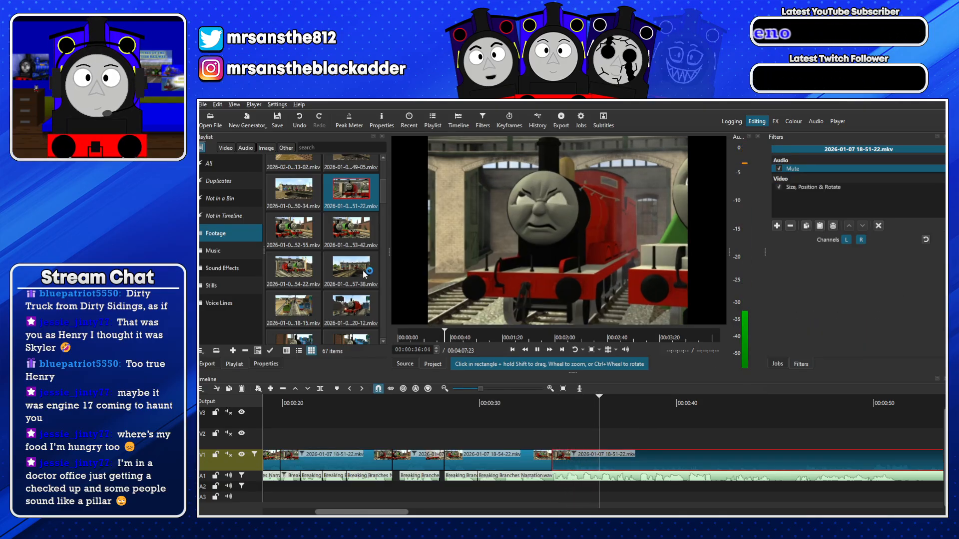
Split the new 18-51-22 clip on V1 at about 45:28 and ripple delete the part before the cut
{"action": "scroll", "coordinate": [362, 279], "scroll_direction": "up", "scroll_amount": 3}
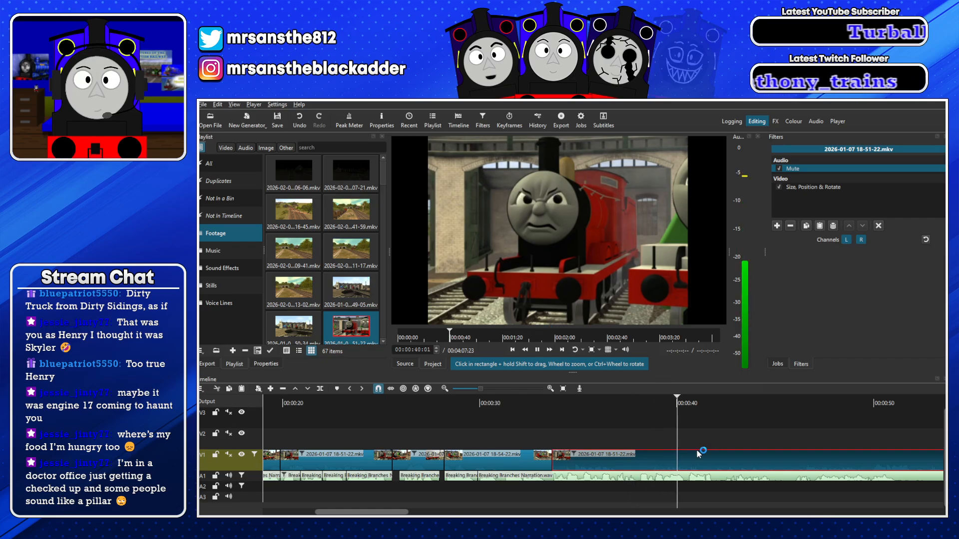
{"action": "left_click_drag", "start_coordinate": [389, 513], "coordinate": [431, 513]}
{"action": "key", "text": "space"}
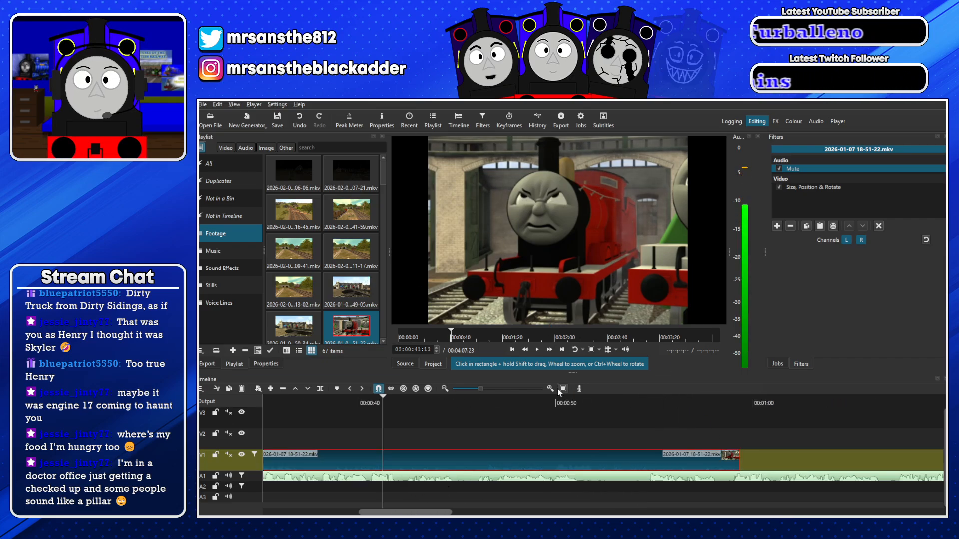
{"action": "left_click_drag", "start_coordinate": [535, 399], "coordinate": [488, 399]}
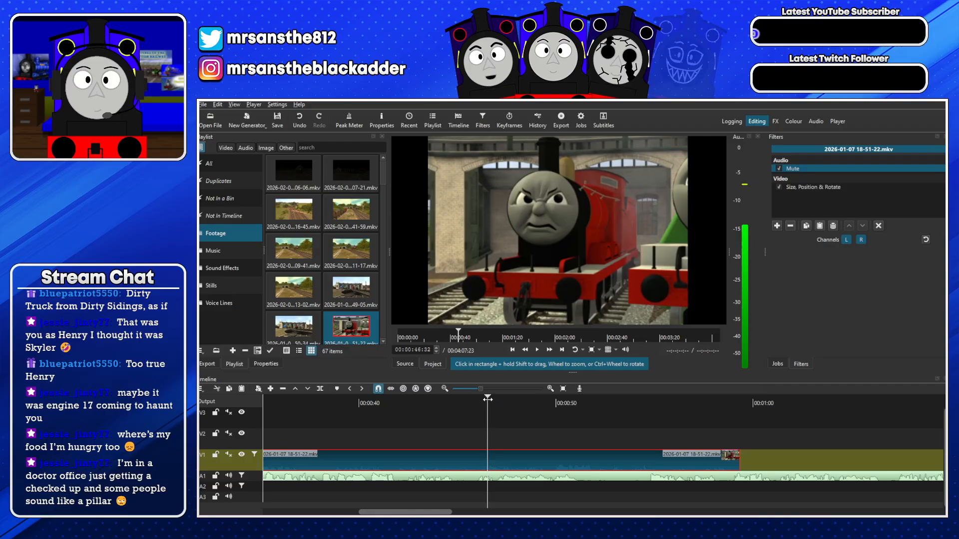
{"action": "key", "text": "s"}
{"action": "left_click", "coordinate": [317, 400]}
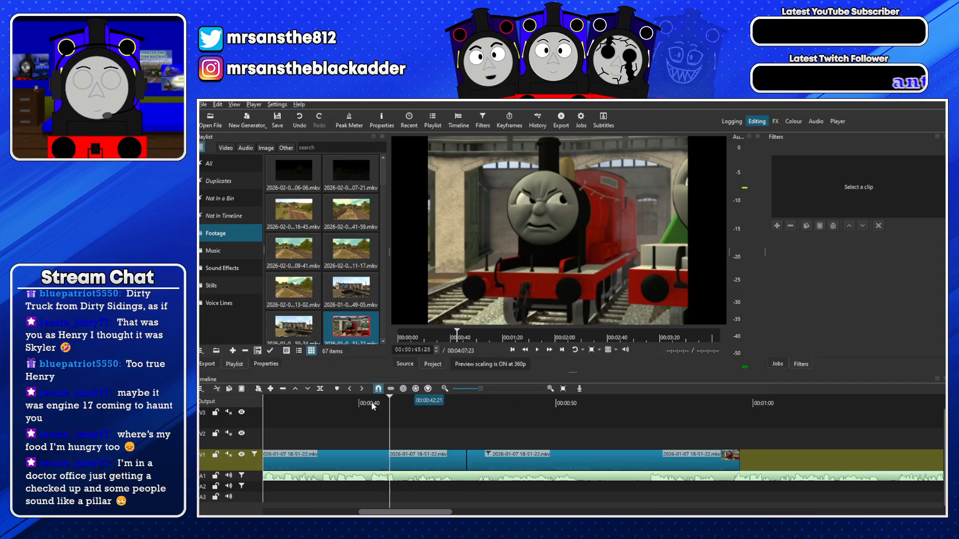
{"action": "scroll", "coordinate": [307, 405], "scroll_direction": "up", "scroll_amount": 4}
{"action": "left_click", "coordinate": [410, 404]}
{"action": "key", "text": "space"}
{"action": "left_click", "coordinate": [507, 457]}
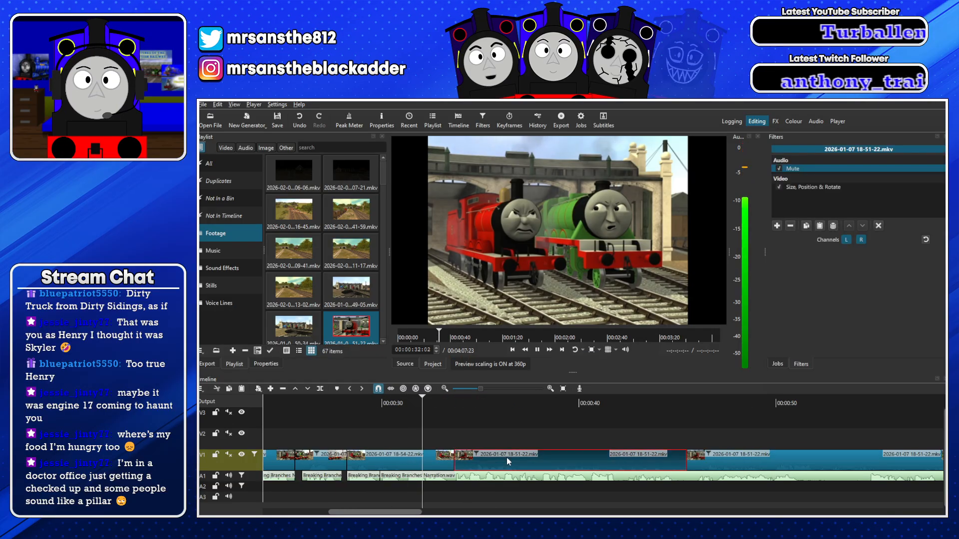
{"action": "key", "text": "x"}
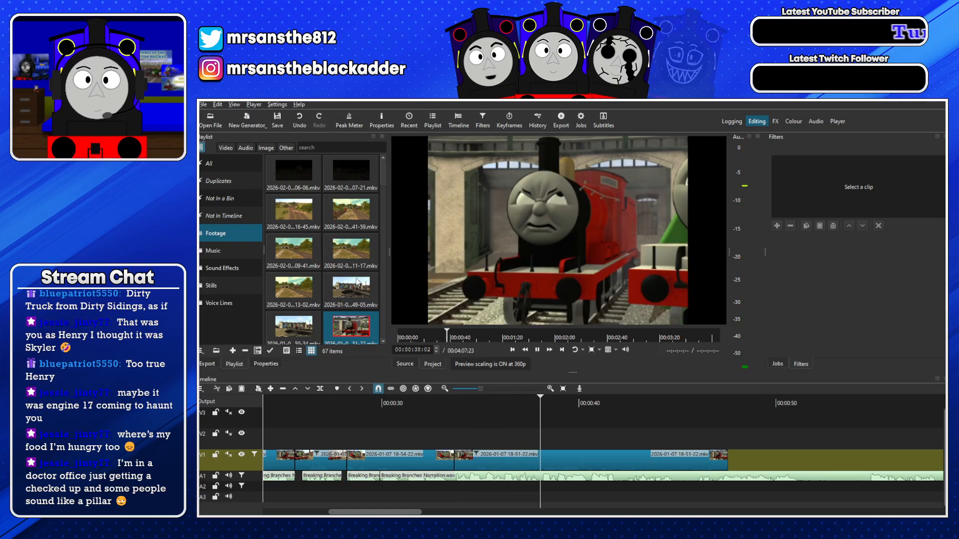
Split the 18-51-22 clip on V1 at 39:26 to match the narration and delete everything after the cut
{"action": "scroll", "coordinate": [355, 280], "scroll_direction": "down", "scroll_amount": 2}
{"action": "scroll", "coordinate": [352, 274], "scroll_direction": "down", "scroll_amount": 2}
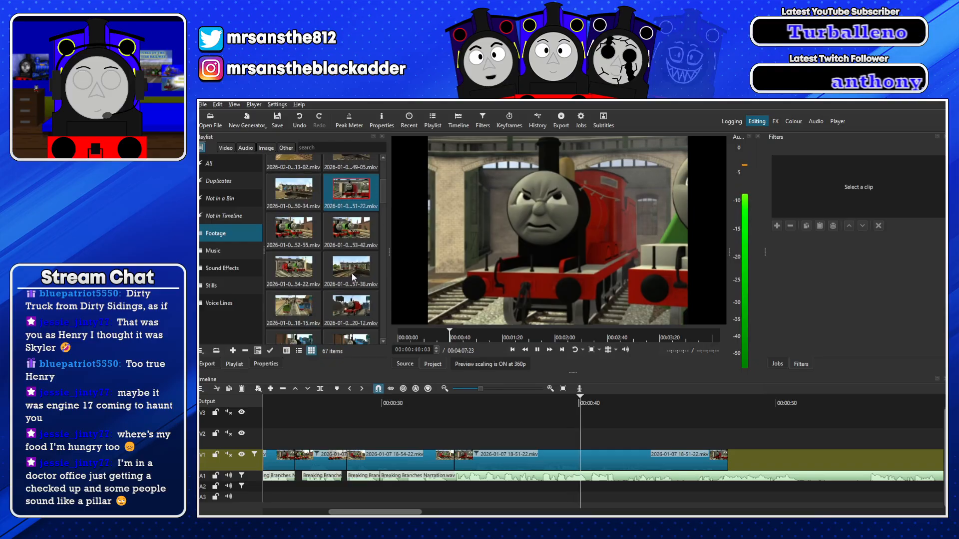
{"action": "key", "text": "space"}
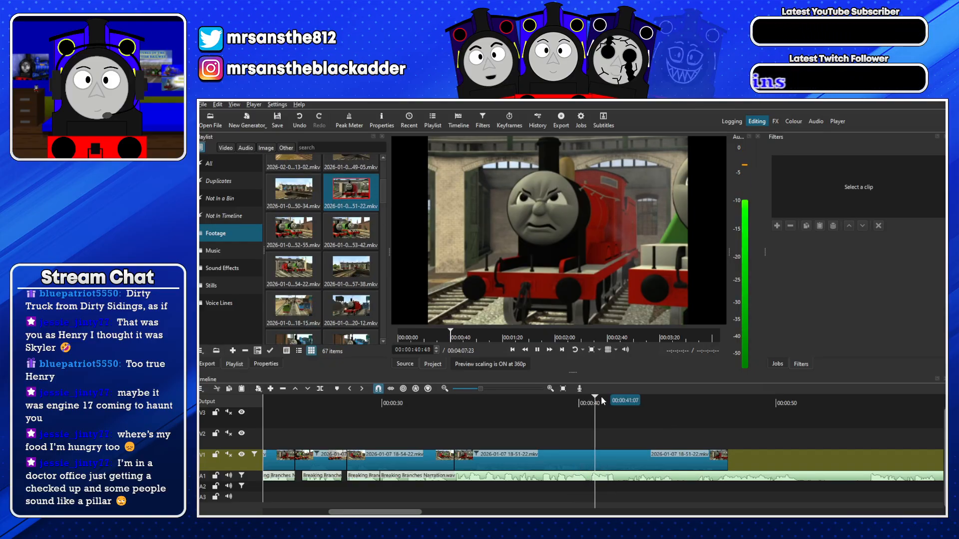
{"action": "left_click", "coordinate": [555, 403]}
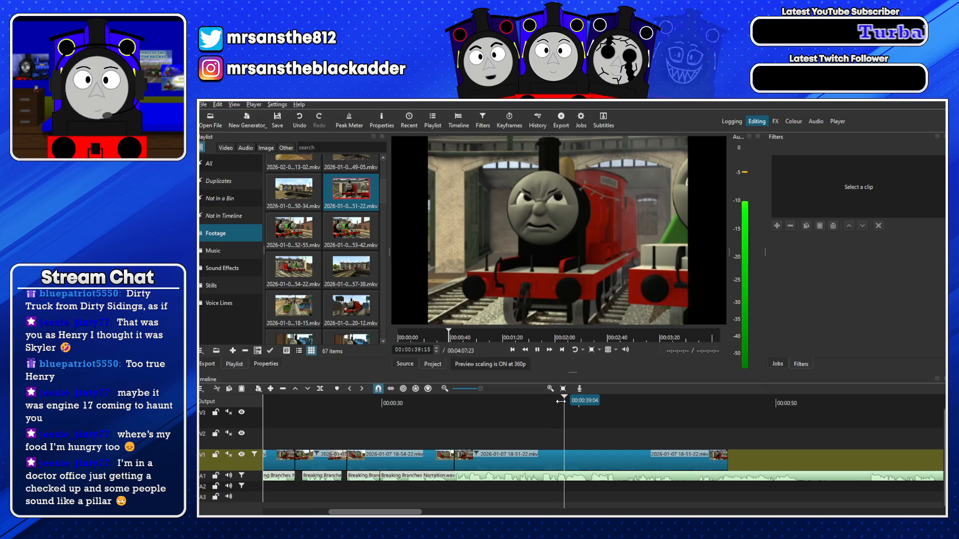
{"action": "key", "text": "space"}
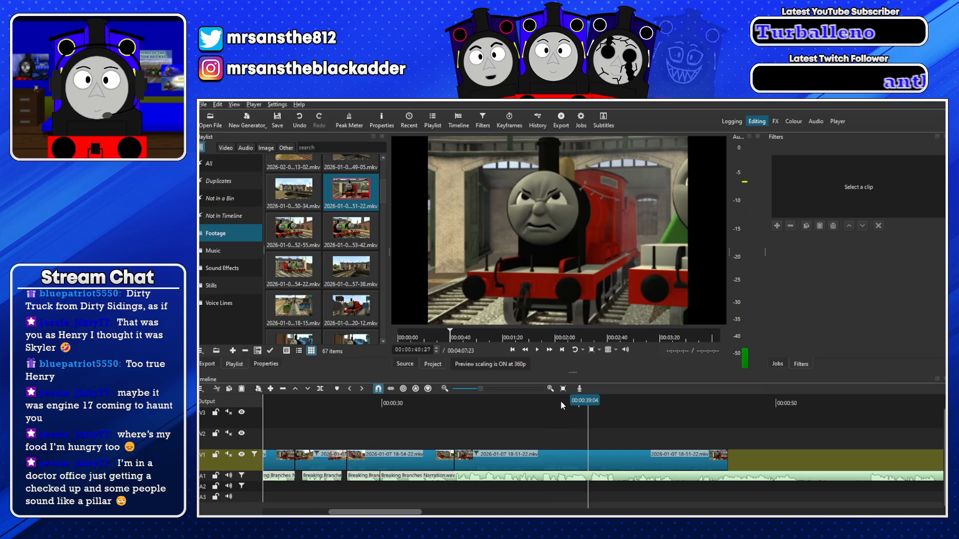
{"action": "left_click", "coordinate": [556, 403]}
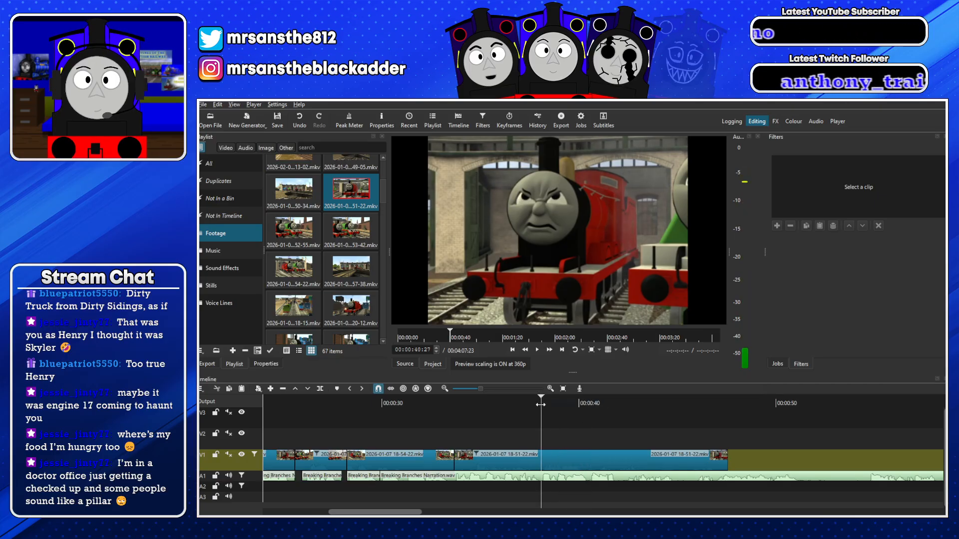
{"action": "left_click", "coordinate": [562, 403]}
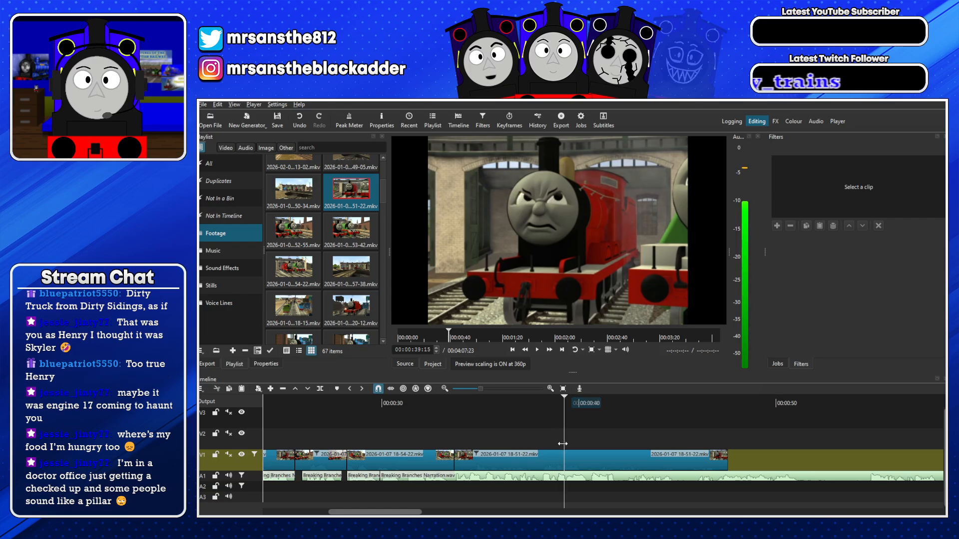
{"action": "left_click", "coordinate": [596, 455]}
{"action": "key", "text": "s"}
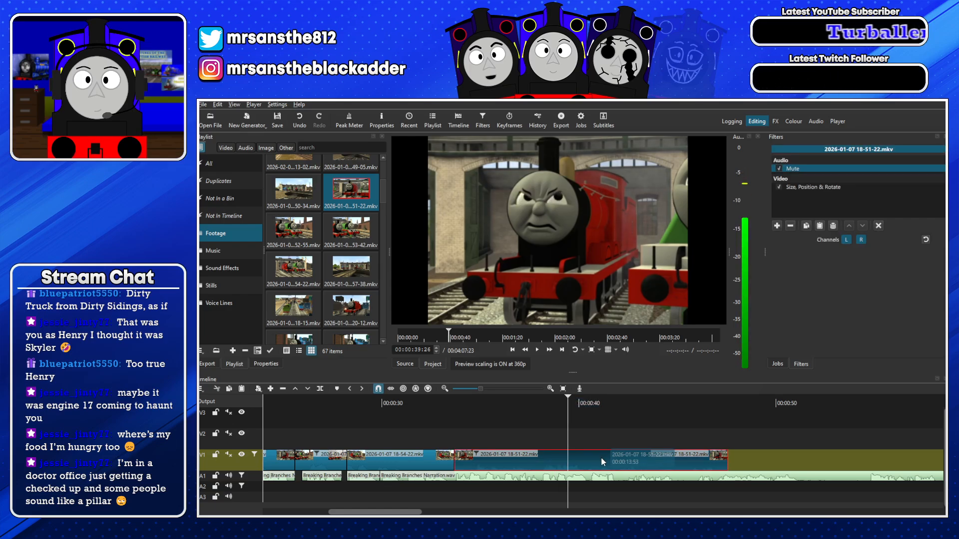
{"action": "key", "text": "Delete"}
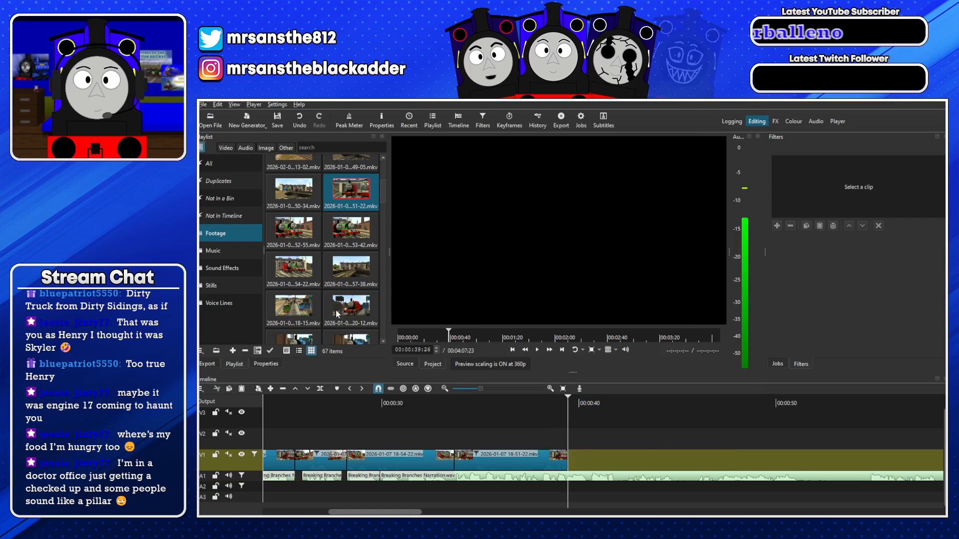
Copy the zoomed 18-53-42 clip to V1 at 39:26 and extend its end to about 53.5 seconds
{"action": "left_click", "coordinate": [334, 454]}
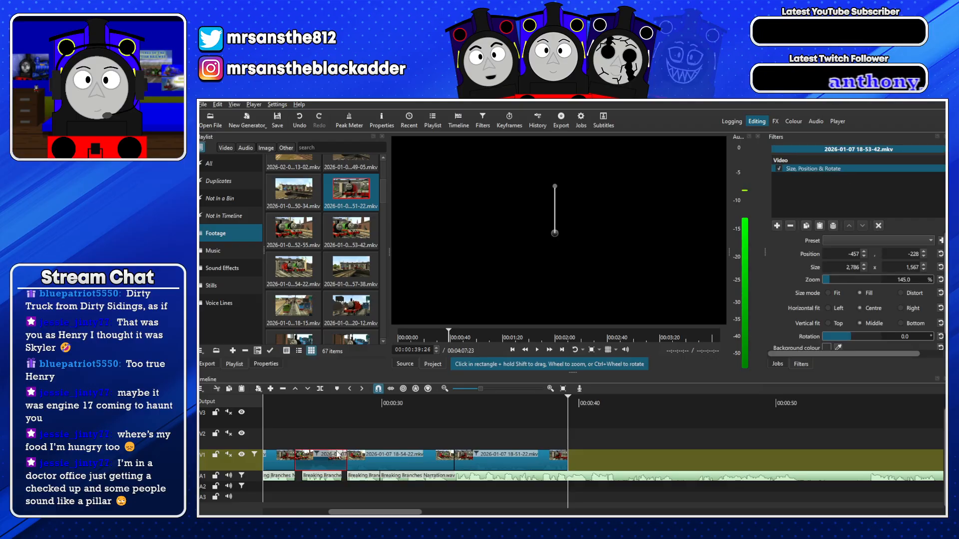
{"action": "key", "text": "ctrl+v"}
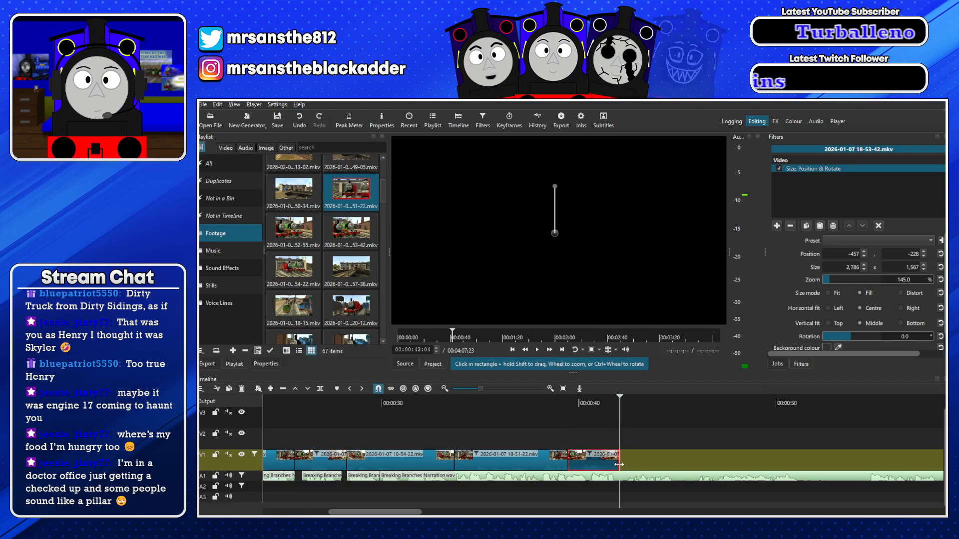
{"action": "left_click_drag", "start_coordinate": [620, 465], "coordinate": [845, 461]}
Split the copied 18-53-42 clip at about 47 seconds and ripple delete the part before the cut
{"action": "left_click", "coordinate": [701, 399]}
{"action": "key", "text": "space"}
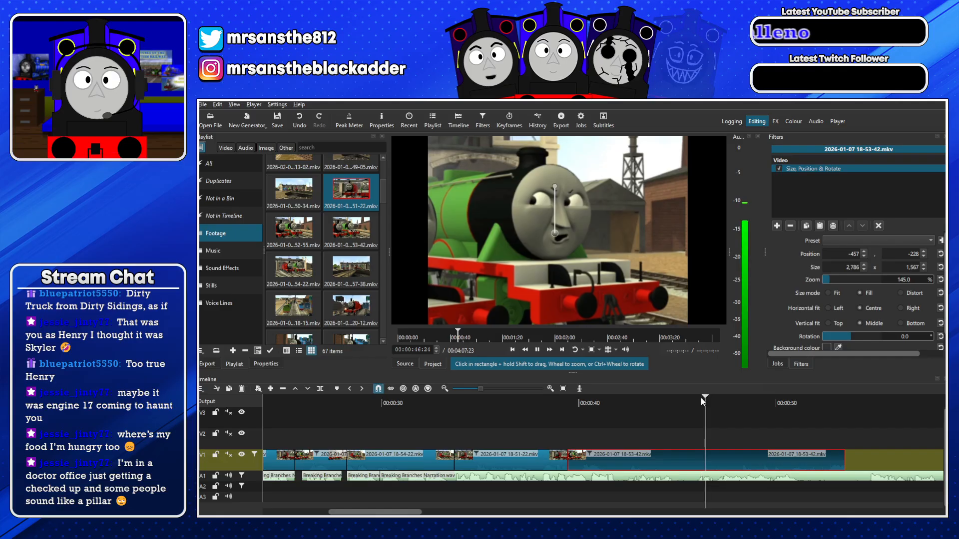
{"action": "key", "text": "s"}
{"action": "left_click", "coordinate": [672, 456]}
{"action": "key", "text": "x"}
Play the narration over the 18-53-42 clip, split the clip at about 41:17 and delete everything after the cut
{"action": "left_click", "coordinate": [566, 402]}
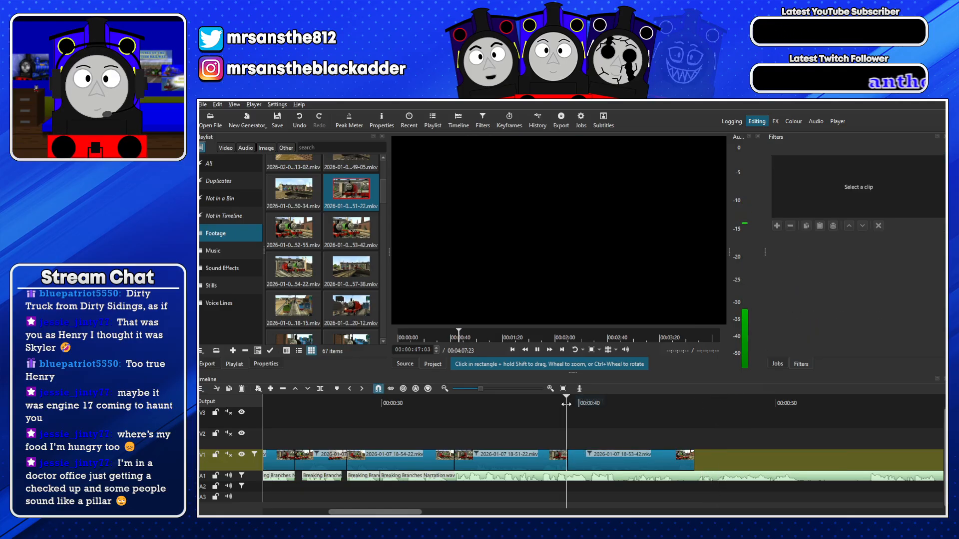
{"action": "key", "text": "space"}
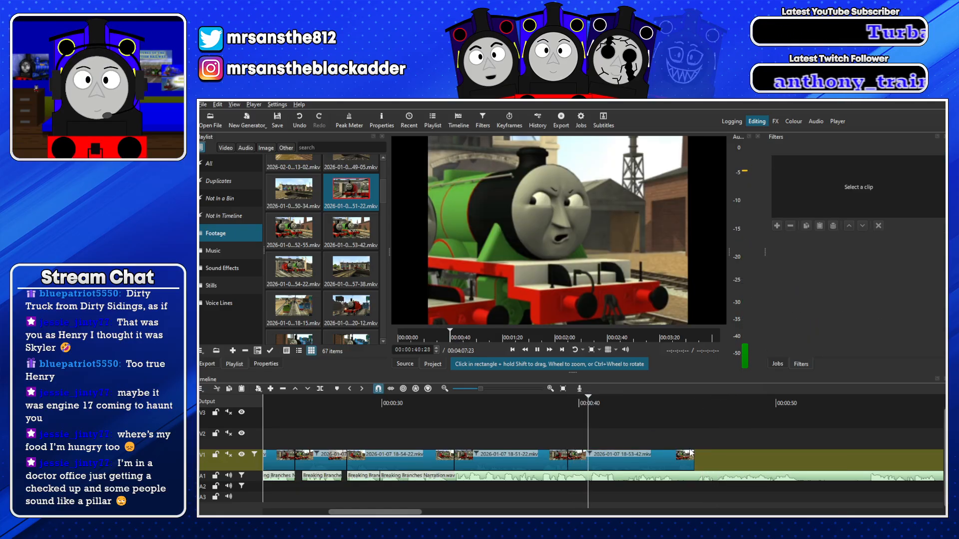
{"action": "key", "text": "space"}
{"action": "key", "text": "space"}
{"action": "key", "text": "s"}
{"action": "left_click", "coordinate": [628, 453]}
{"action": "key", "text": "x"}
Open the 18-57-38 footage of the engine sheds and place it on V1 at 41:17, directly after the 18-53-42 clip
{"action": "double_click", "coordinate": [352, 270]}
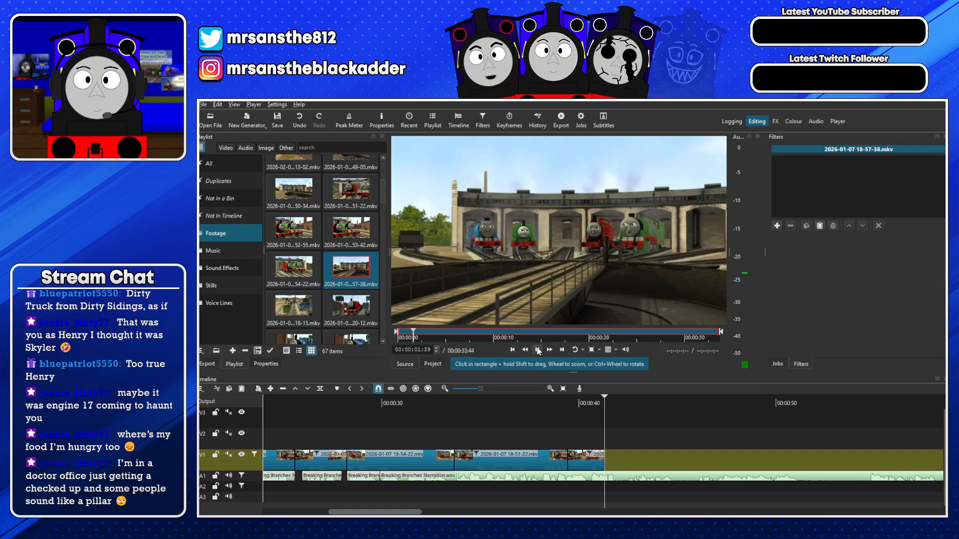
{"action": "left_click_drag", "start_coordinate": [553, 280], "coordinate": [607, 454]}
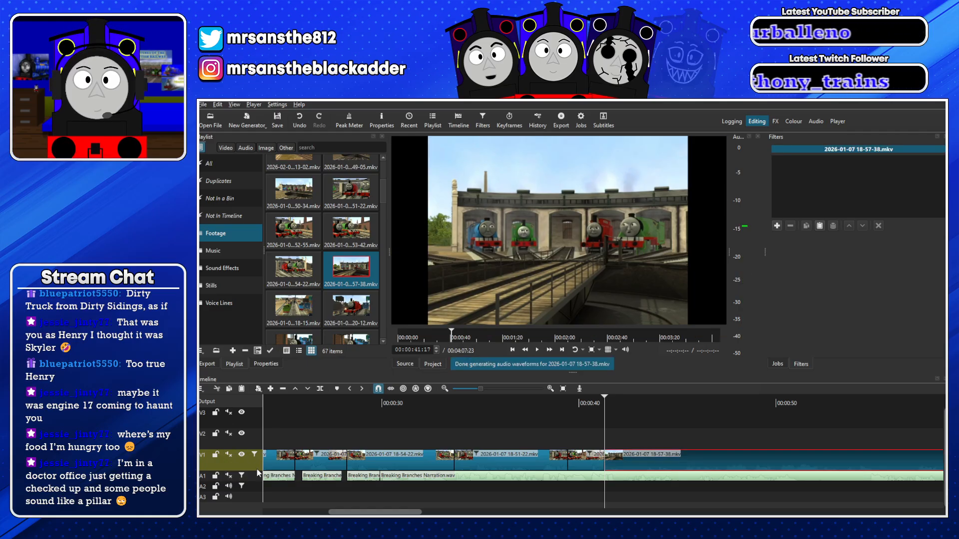
{"action": "left_click", "coordinate": [648, 402]}
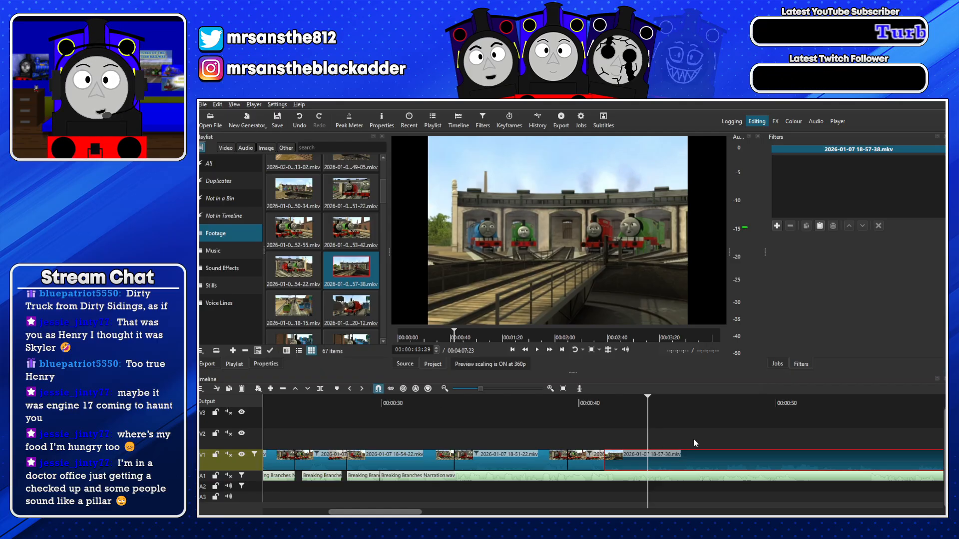
Find the cut point in the 18-57-38 clip frame by frame and split the clip on V1 at 48:51
{"action": "key", "text": "space"}
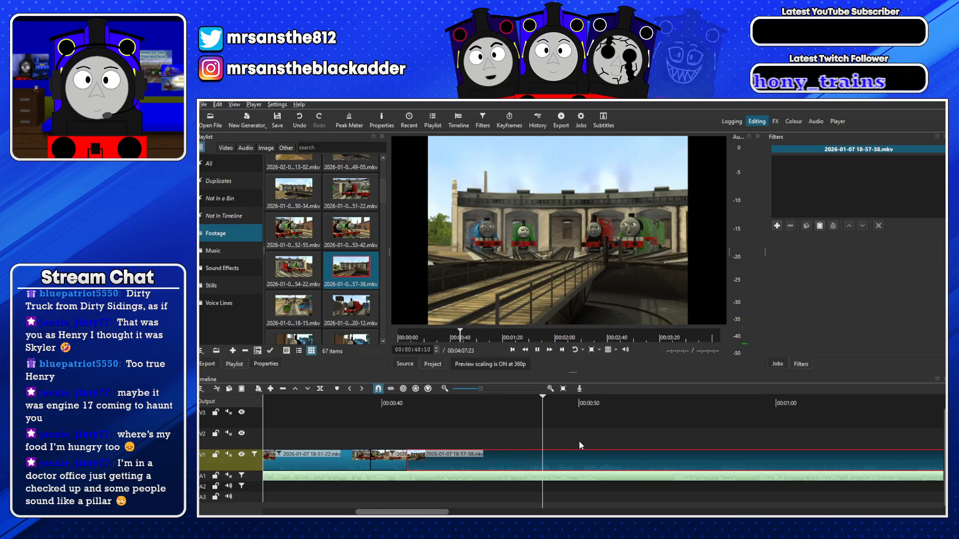
{"action": "key", "text": "space"}
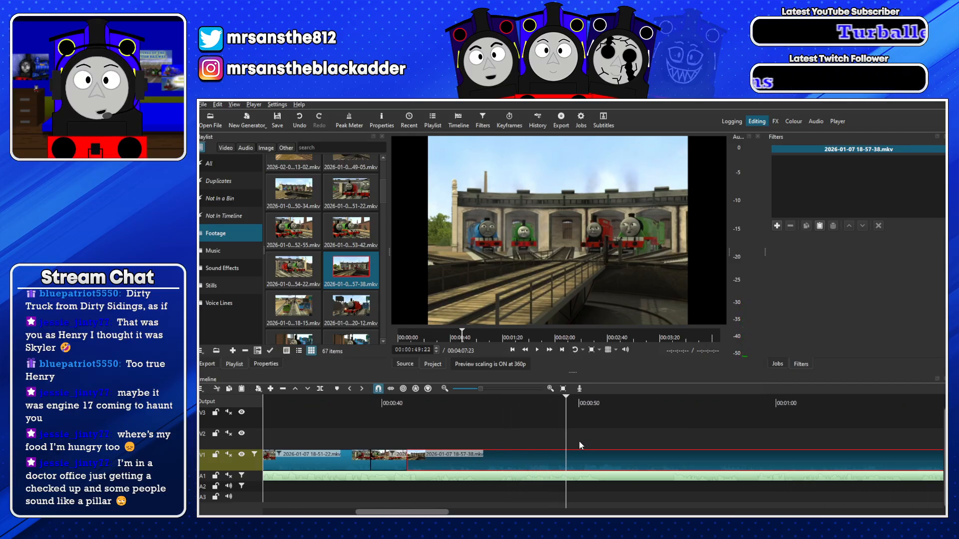
{"action": "key", "text": "Left"}
{"action": "key", "text": "Left"}
{"action": "key", "text": "Left"}
{"action": "key", "text": "Left"}
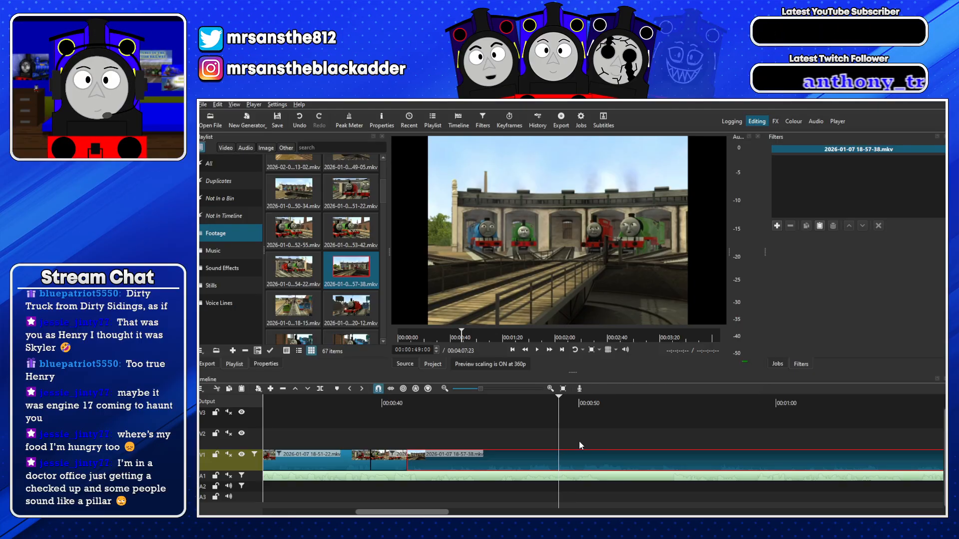
{"action": "key", "text": "Left"}
{"action": "key", "text": "Left"}
{"action": "key", "text": "Left"}
{"action": "key", "text": "Left"}
{"action": "key", "text": "Left"}
{"action": "key", "text": "Left"}
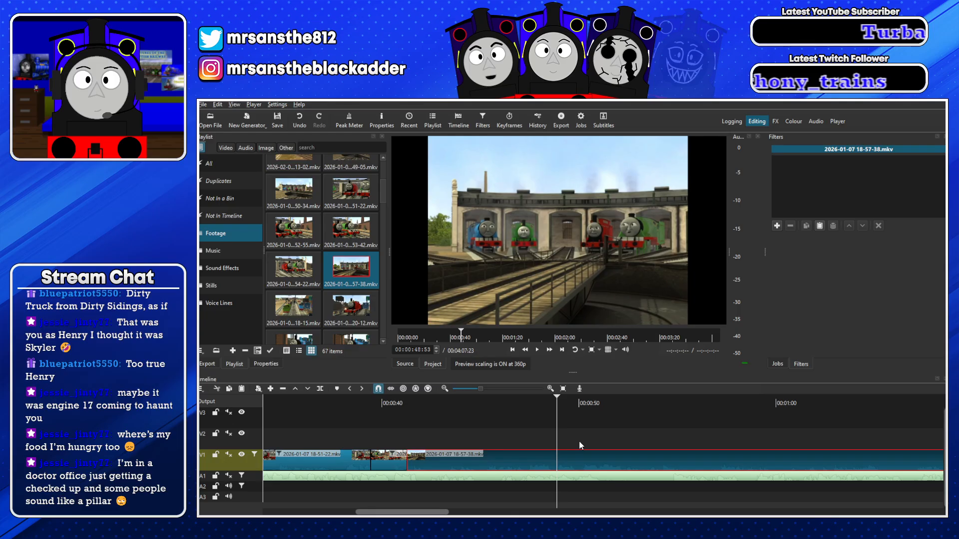
{"action": "key", "text": "Left"}
{"action": "key", "text": "Left"}
{"action": "key", "text": "Left"}
{"action": "key", "text": "Left"}
{"action": "key", "text": "Left"}
{"action": "key", "text": "Left"}
{"action": "key", "text": "Left"}
{"action": "key", "text": "Left"}
{"action": "key", "text": "Left"}
{"action": "key", "text": "Left"}
{"action": "key", "text": "Left"}
{"action": "key", "text": "Left"}
{"action": "key", "text": "Left"}
{"action": "key", "text": "Left"}
{"action": "key", "text": "Left"}
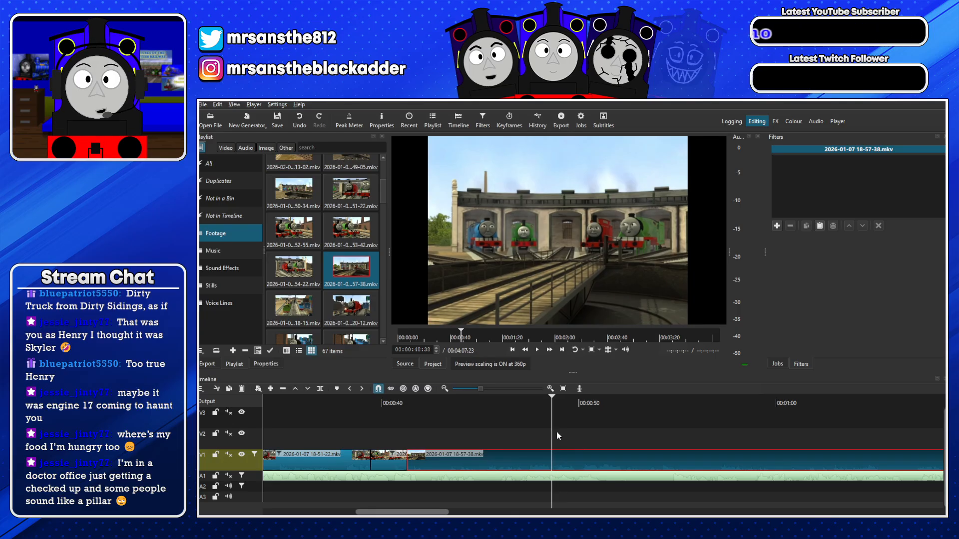
{"action": "left_click", "coordinate": [544, 398]}
{"action": "key", "text": "Right"}
{"action": "key", "text": "Right"}
{"action": "key", "text": "Right"}
{"action": "key", "text": "Right"}
{"action": "key", "text": "Right"}
{"action": "key", "text": "Right"}
{"action": "key", "text": "Right"}
{"action": "key", "text": "Right"}
{"action": "key", "text": "Right"}
{"action": "key", "text": "Right"}
{"action": "key", "text": "Right"}
{"action": "key", "text": "Right"}
{"action": "key", "text": "Right"}
{"action": "key", "text": "Right"}
{"action": "key", "text": "Right"}
{"action": "key", "text": "Right"}
{"action": "key", "text": "Right"}
{"action": "key", "text": "Right"}
{"action": "key", "text": "Right"}
{"action": "key", "text": "Right"}
{"action": "key", "text": "Left"}
{"action": "key", "text": "Left"}
{"action": "key", "text": "Left"}
{"action": "key", "text": "Left"}
{"action": "key", "text": "Left"}
{"action": "key", "text": "Left"}
{"action": "key", "text": "Left"}
{"action": "key", "text": "Left"}
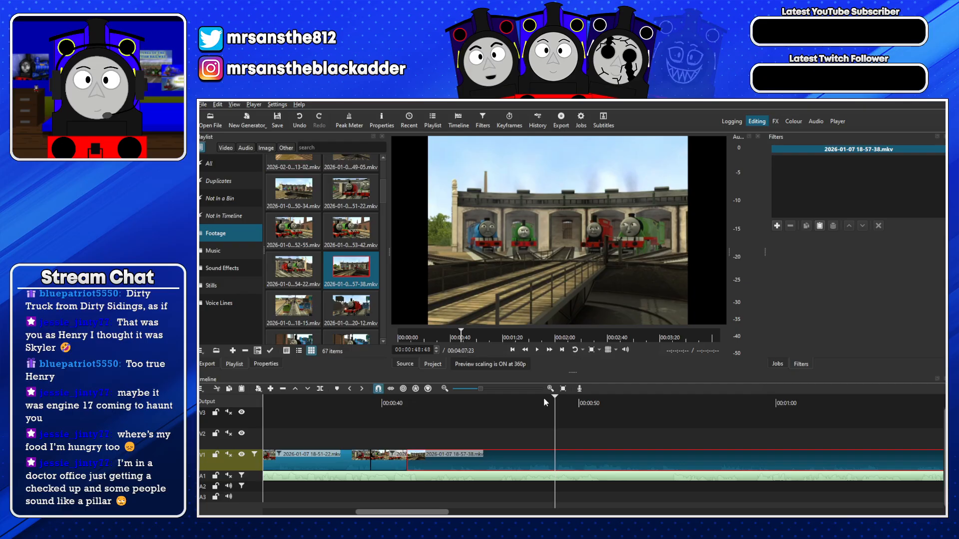
{"action": "key", "text": "Left"}
{"action": "key", "text": "Left"}
{"action": "key", "text": "Left"}
{"action": "key", "text": "Left"}
{"action": "key", "text": "Left"}
{"action": "key", "text": "Left"}
{"action": "key", "text": "Right"}
{"action": "key", "text": "Right"}
{"action": "key", "text": "Right"}
{"action": "key", "text": "Right"}
{"action": "key", "text": "Right"}
{"action": "key", "text": "Right"}
{"action": "key", "text": "Right"}
{"action": "key", "text": "Right"}
{"action": "key", "text": "Right"}
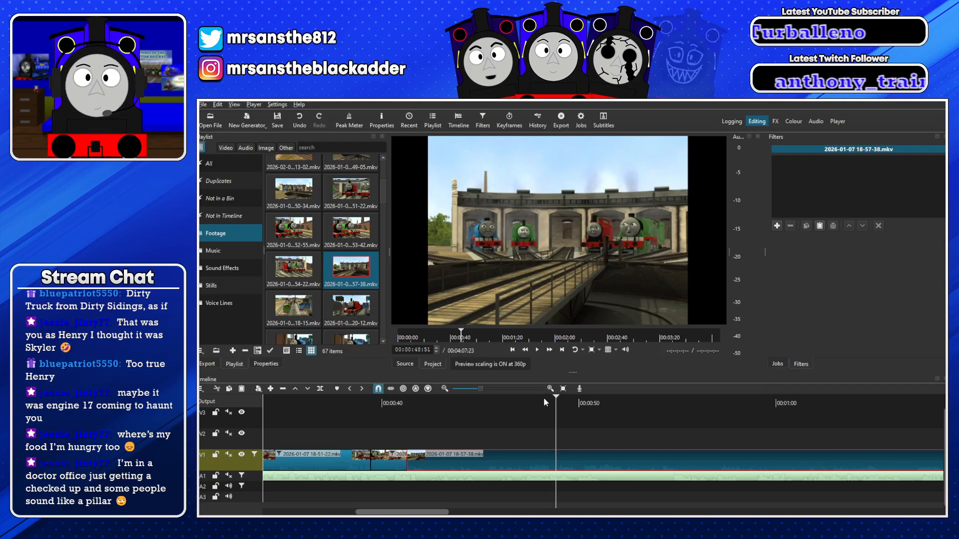
{"action": "key", "text": "s"}
Play the 18-57-38 clip from 48:51, find the cut frame at 56:54, split it there and ripple delete the part before the cut
{"action": "key", "text": "space"}
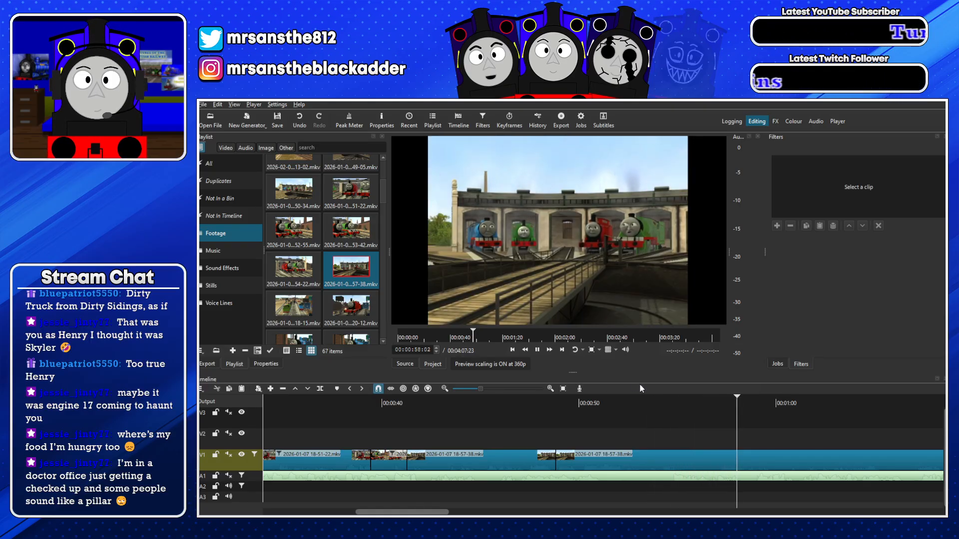
{"action": "left_click", "coordinate": [709, 401]}
{"action": "key", "text": "space"}
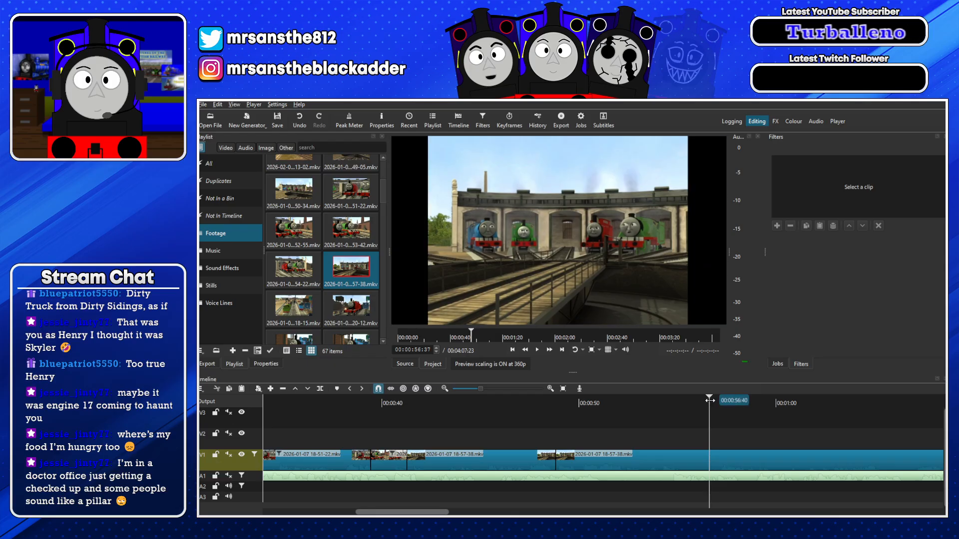
{"action": "key", "text": "space"}
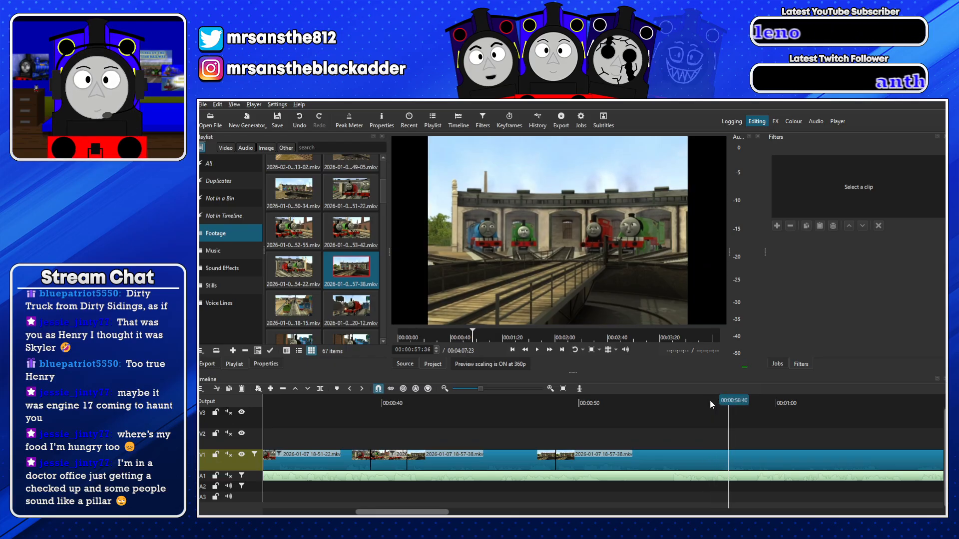
{"action": "key", "text": "Left"}
{"action": "key", "text": "Left"}
{"action": "key", "text": "Left"}
{"action": "key", "text": "Left"}
{"action": "key", "text": "Left"}
{"action": "key", "text": "Left"}
{"action": "key", "text": "Left"}
{"action": "key", "text": "Left"}
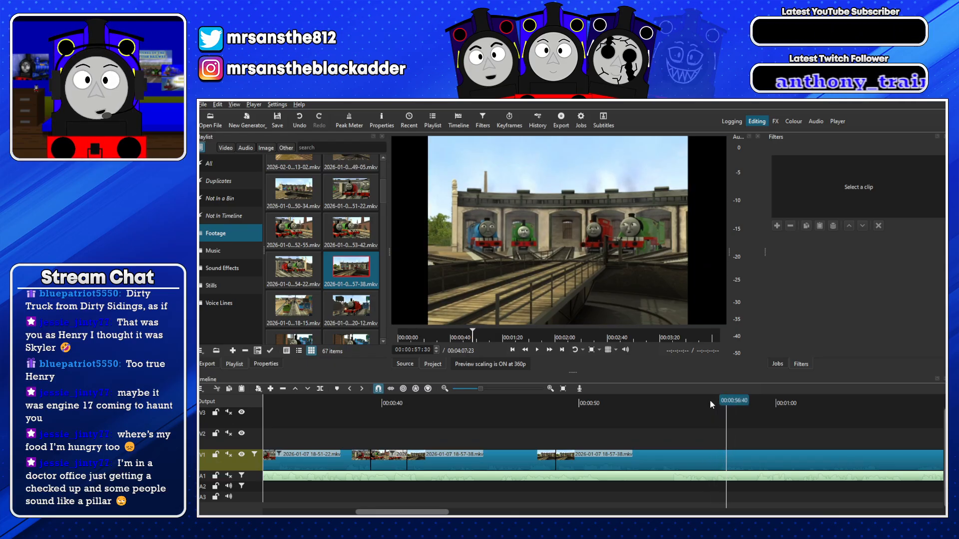
{"action": "key", "text": "Left"}
{"action": "key", "text": "Left"}
{"action": "key", "text": "Left"}
{"action": "key", "text": "Left"}
{"action": "key", "text": "Left"}
{"action": "key", "text": "Left"}
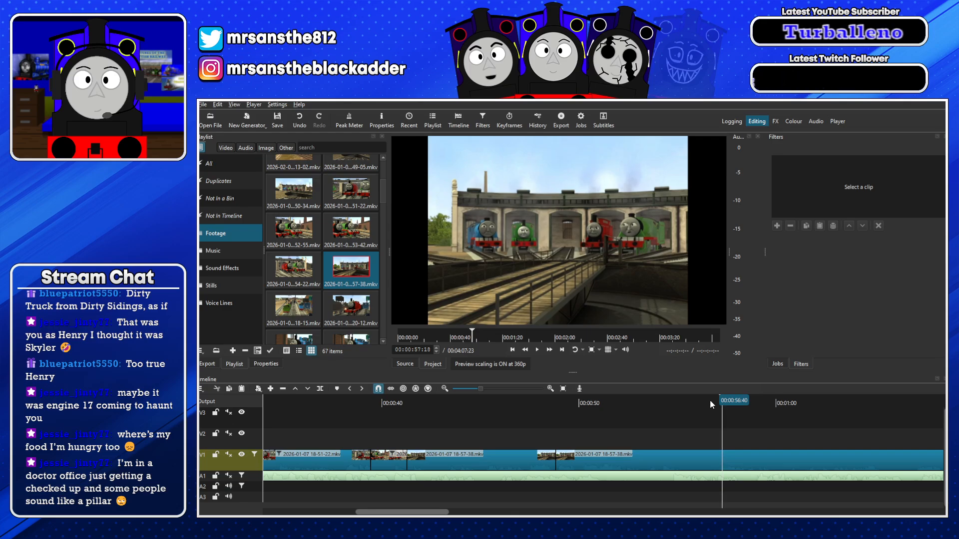
{"action": "key", "text": "Left"}
{"action": "key", "text": "Left"}
{"action": "key", "text": "Left"}
{"action": "key", "text": "Left"}
{"action": "key", "text": "Left"}
{"action": "key", "text": "Left"}
{"action": "key", "text": "Left"}
{"action": "key", "text": "Left"}
{"action": "key", "text": "Left"}
{"action": "key", "text": "Left"}
{"action": "key", "text": "Left"}
{"action": "key", "text": "Left"}
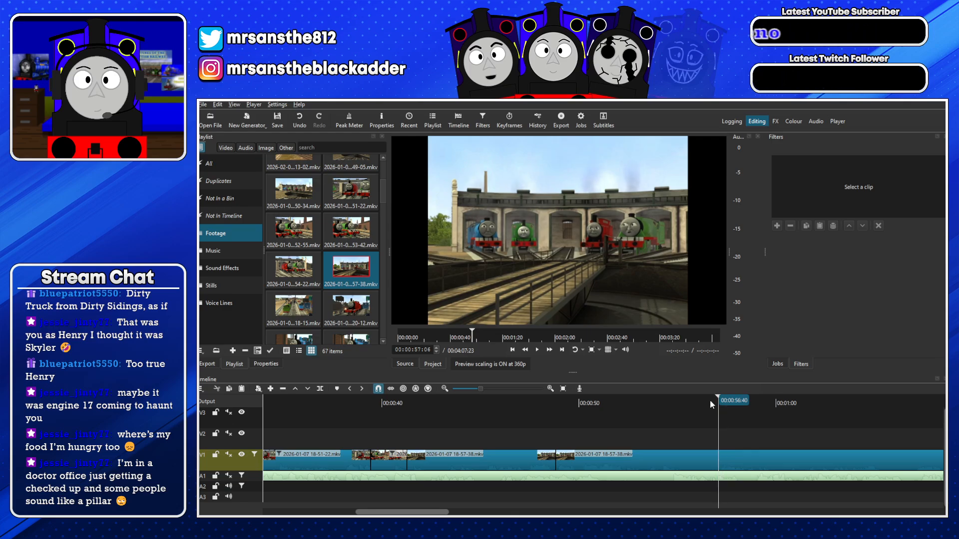
{"action": "key", "text": "Left"}
{"action": "key", "text": "Left"}
{"action": "key", "text": "Left"}
{"action": "key", "text": "Left"}
{"action": "key", "text": "Left"}
{"action": "key", "text": "Left"}
{"action": "key", "text": "Left"}
{"action": "key", "text": "Left"}
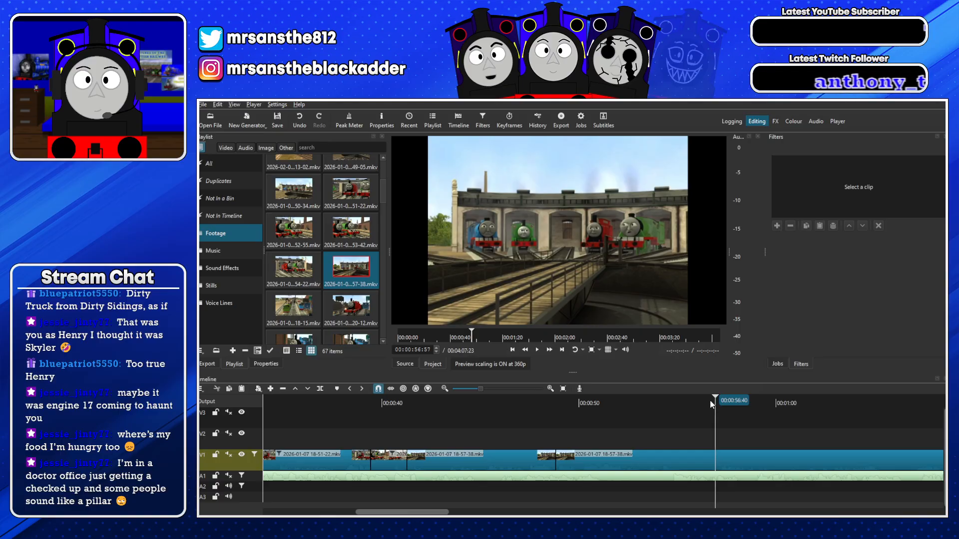
{"action": "key", "text": "Left"}
{"action": "key", "text": "Left"}
{"action": "key", "text": "Left"}
{"action": "key", "text": "Left"}
{"action": "key", "text": "Left"}
{"action": "key", "text": "Left"}
{"action": "key", "text": "Left"}
{"action": "key", "text": "Left"}
{"action": "key", "text": "Left"}
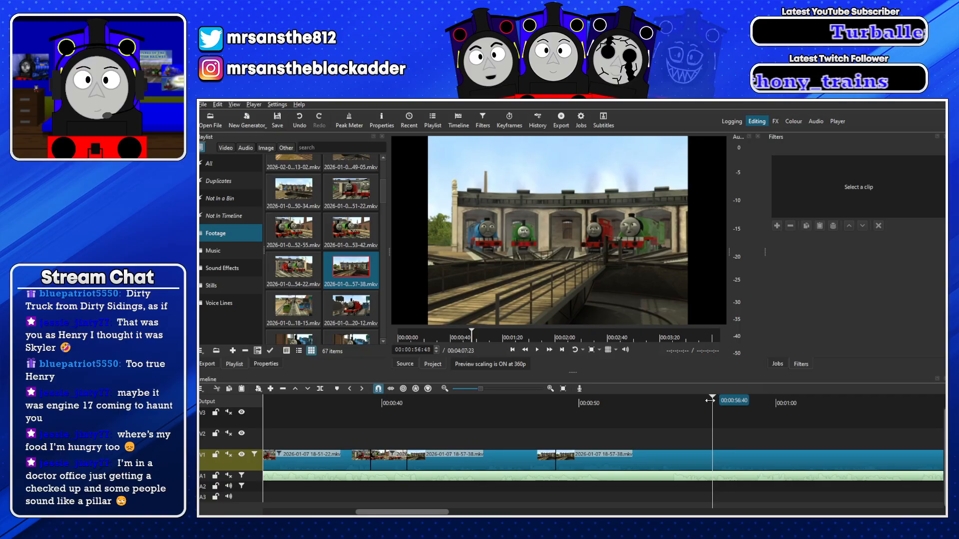
{"action": "key", "text": "Right"}
{"action": "key", "text": "Right"}
{"action": "key", "text": "Right"}
{"action": "key", "text": "Right"}
{"action": "key", "text": "Right"}
{"action": "key", "text": "Right"}
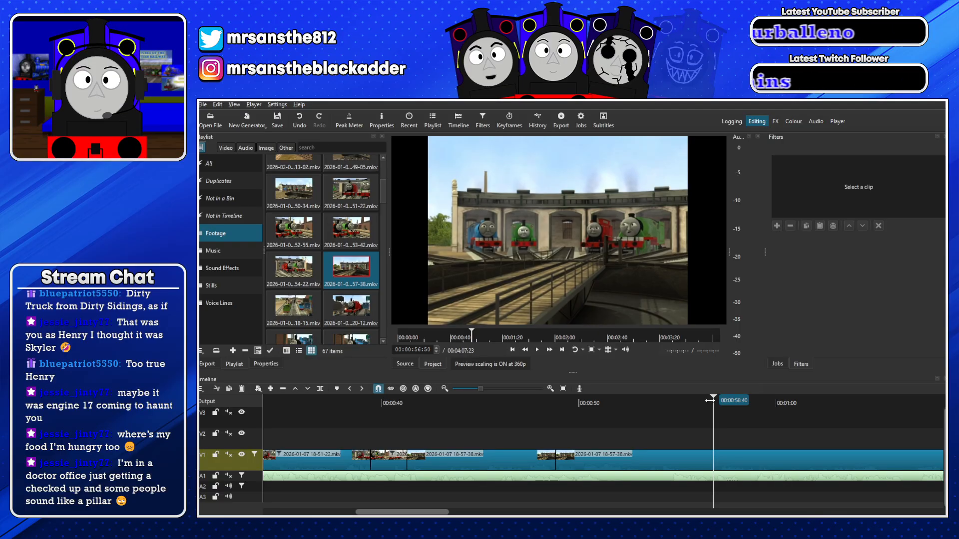
{"action": "key", "text": "Left"}
{"action": "key", "text": "Left"}
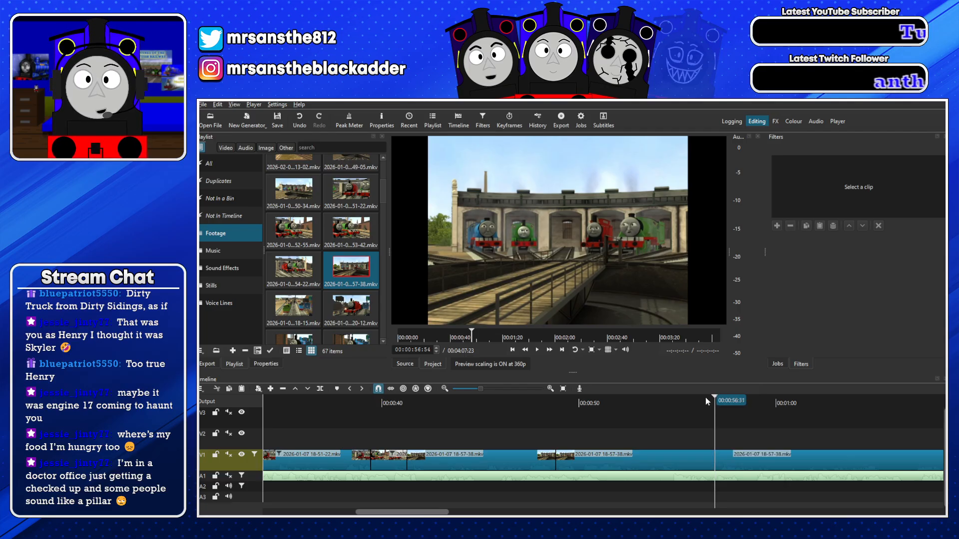
{"action": "key", "text": "s"}
{"action": "key", "text": "x"}
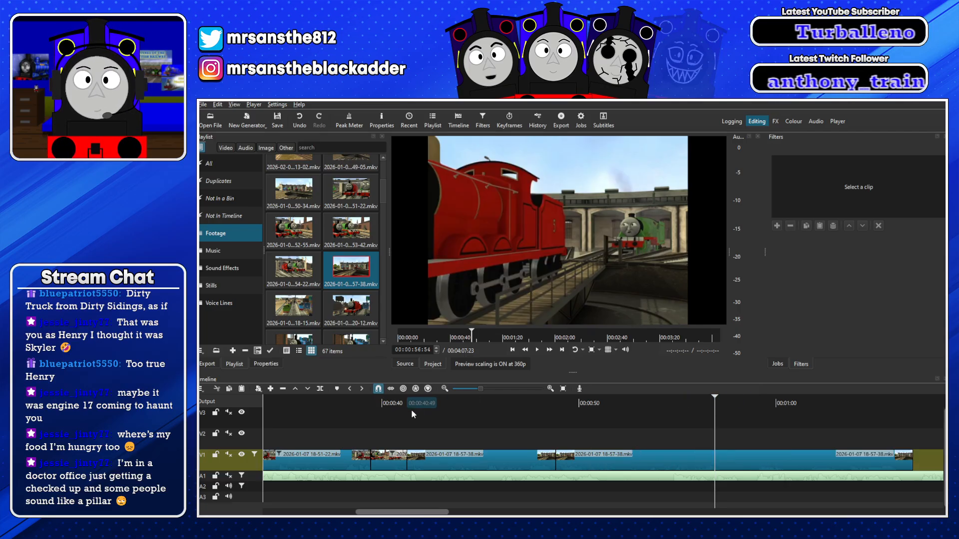
Split the first 18-57-38 piece at about 48:15 and ripple delete the part before the cut
{"action": "left_click", "coordinate": [544, 402]}
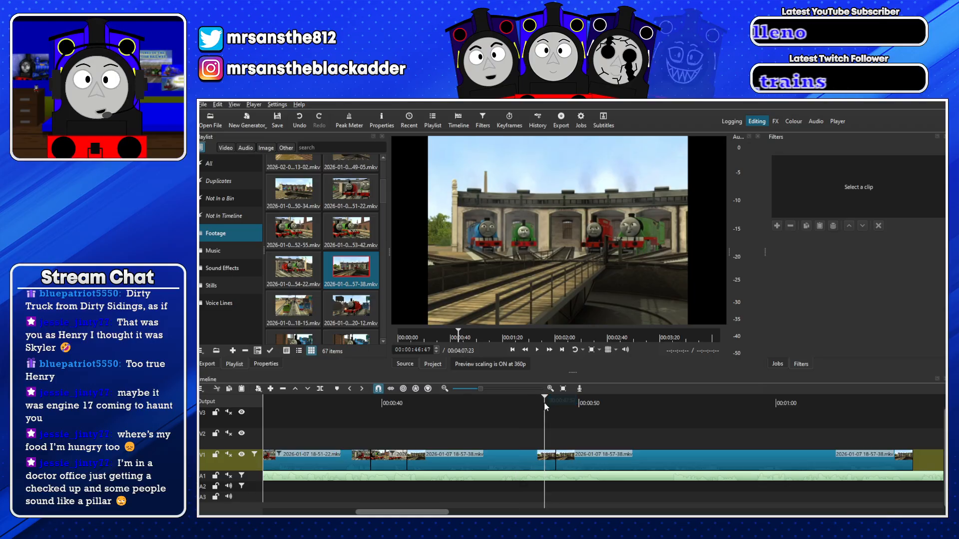
{"action": "left_click", "coordinate": [425, 457]}
{"action": "key", "text": "x"}
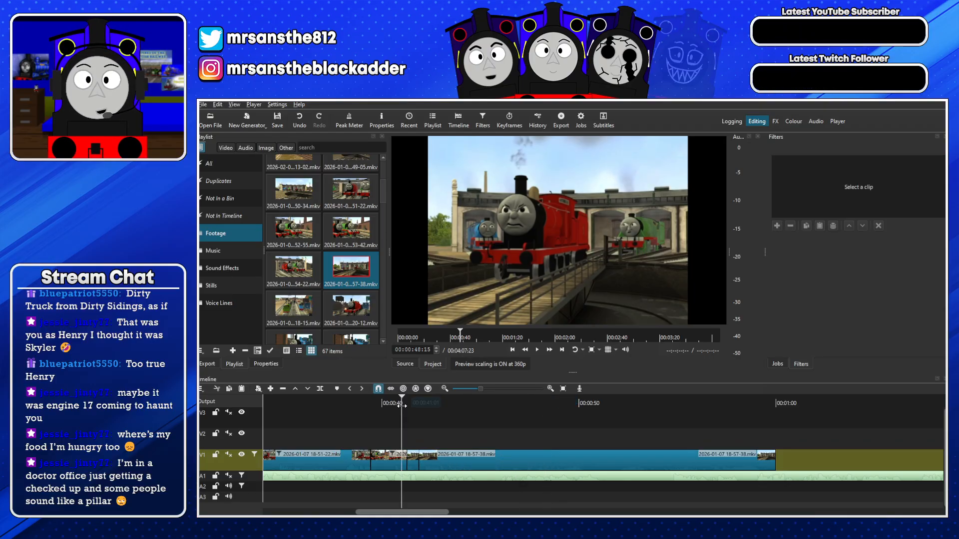
Play back the shortened 18-57-38 section and ripple delete its short leftover piece starting at 41:17
{"action": "key", "text": "space"}
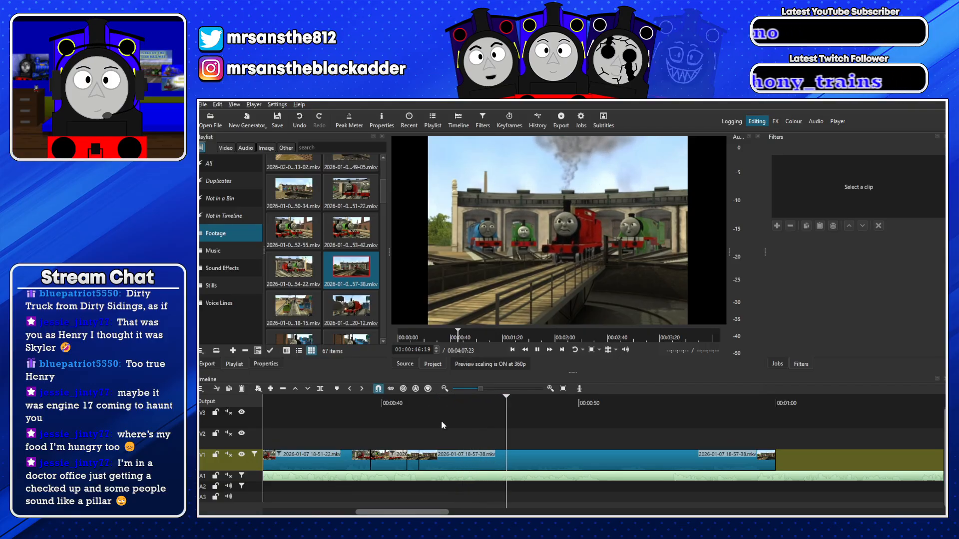
{"action": "left_click", "coordinate": [377, 402]}
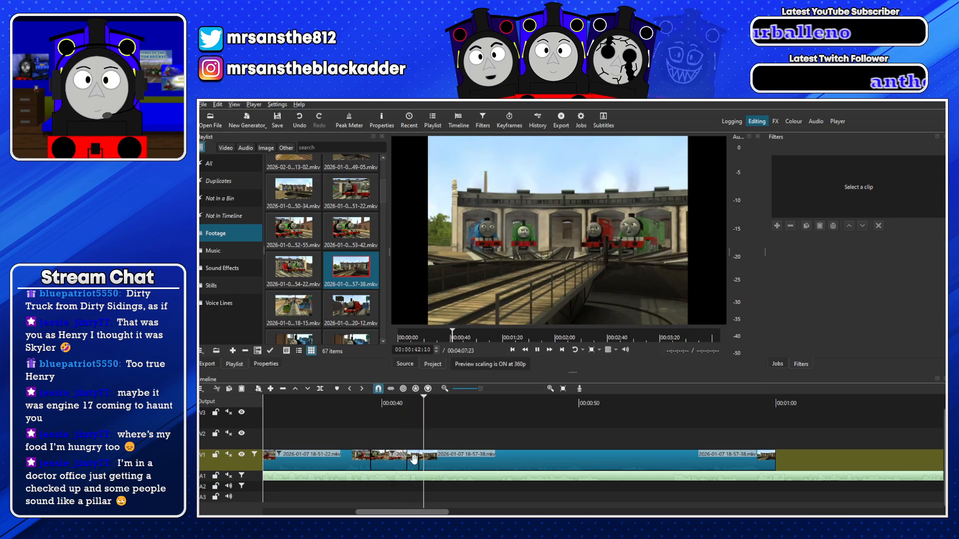
{"action": "key", "text": "space"}
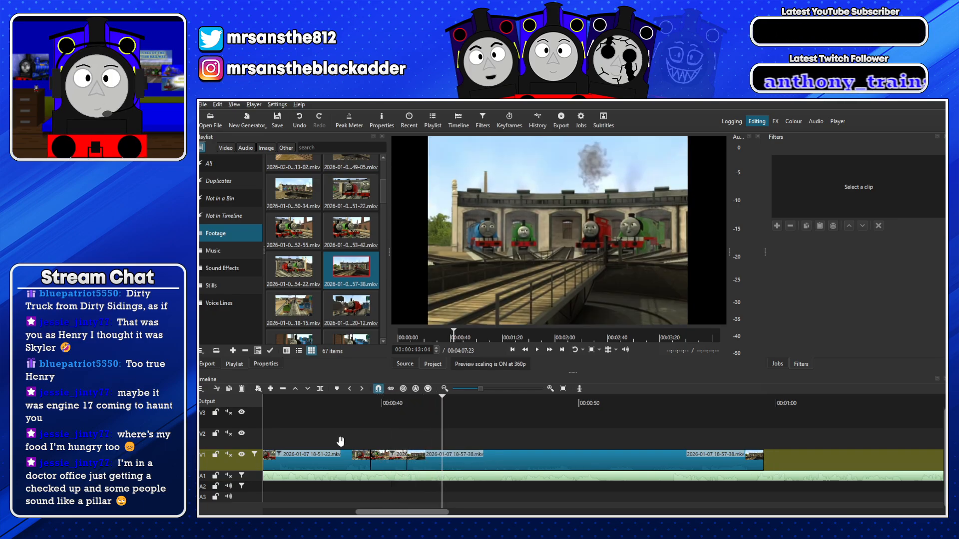
Set the speed of the remaining 18-57-38 clip to 1.5x and apply it
{"action": "left_click", "coordinate": [415, 460]}
{"action": "left_click", "coordinate": [266, 364]}
{"action": "left_click", "coordinate": [269, 205]}
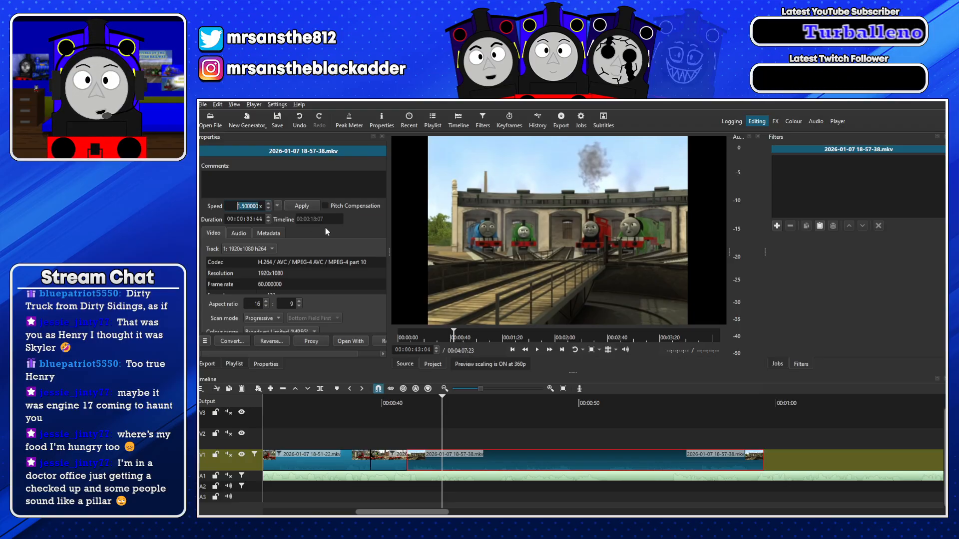
{"action": "left_click", "coordinate": [296, 206]}
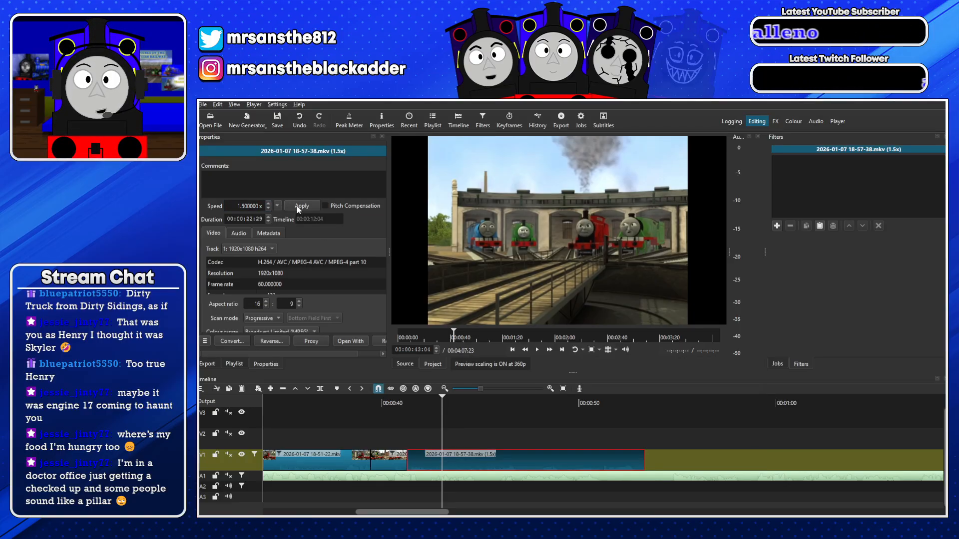
Play the narration over the sped-up clip, split it on A1 at about 42:11 and shift the rest about half a second later
{"action": "left_click", "coordinate": [381, 404]}
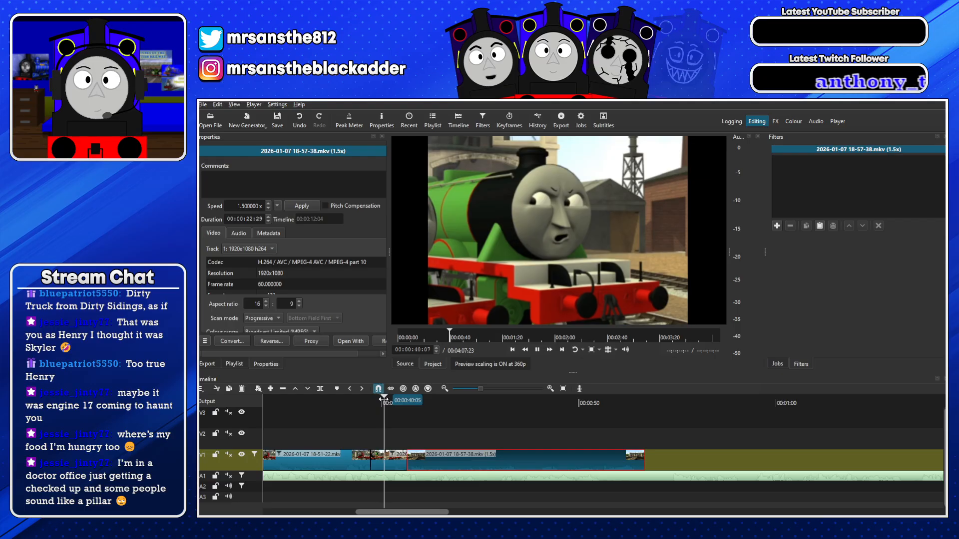
{"action": "left_click", "coordinate": [377, 475]}
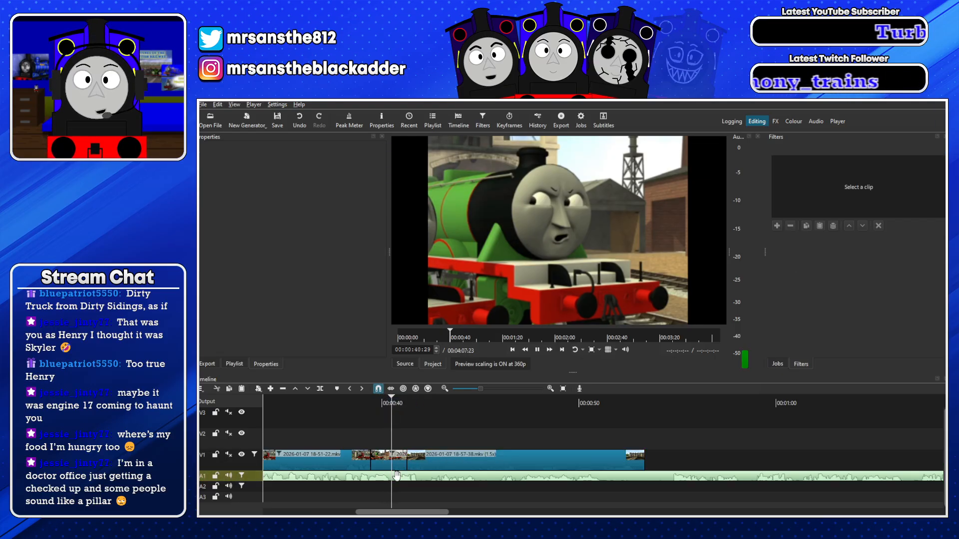
{"action": "key", "text": "space"}
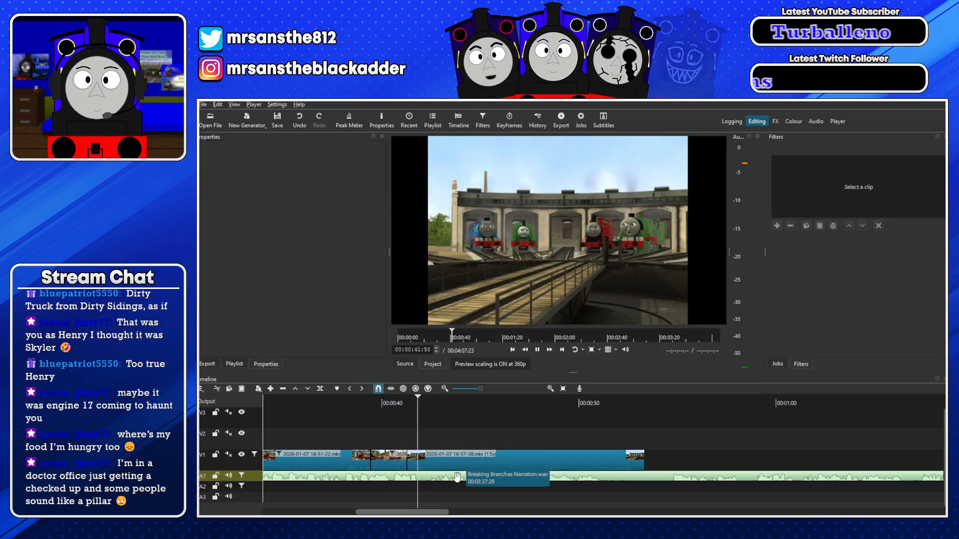
{"action": "key", "text": "space"}
{"action": "left_click_drag", "start_coordinate": [456, 477], "coordinate": [465, 476]}
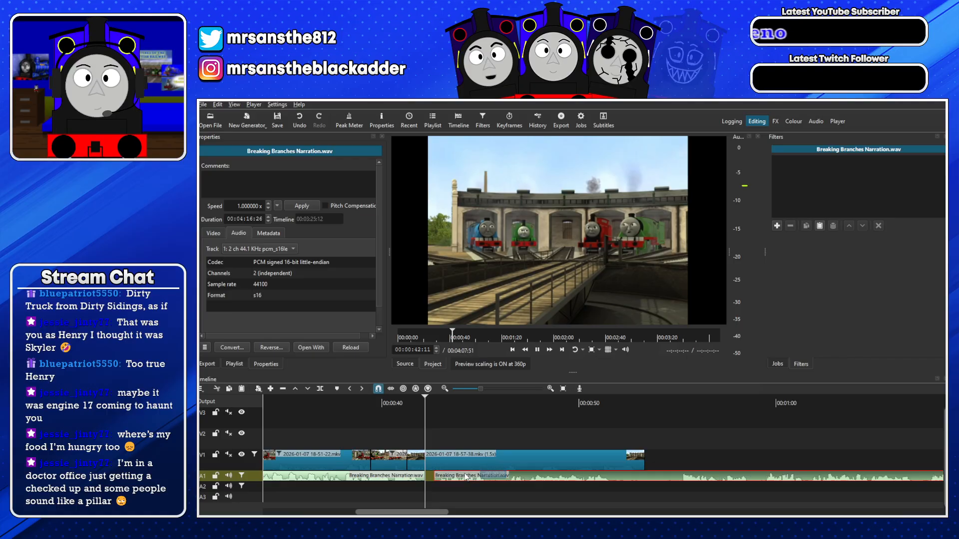
Split the narration at about 45 seconds, shift the rest about four seconds later and trim the 1.5x clip's end to about 48 seconds
{"action": "key", "text": "space"}
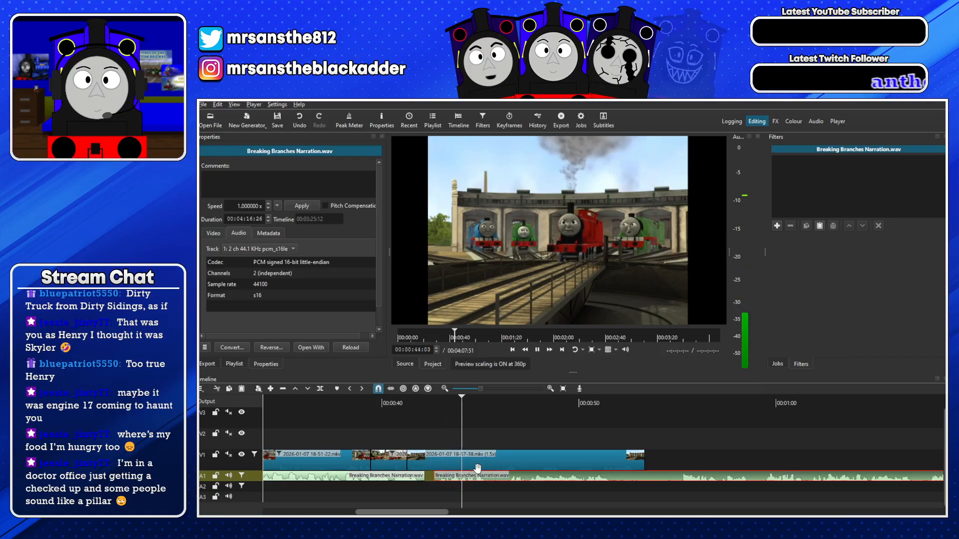
{"action": "key", "text": "s"}
{"action": "left_click_drag", "start_coordinate": [518, 480], "coordinate": [538, 451]}
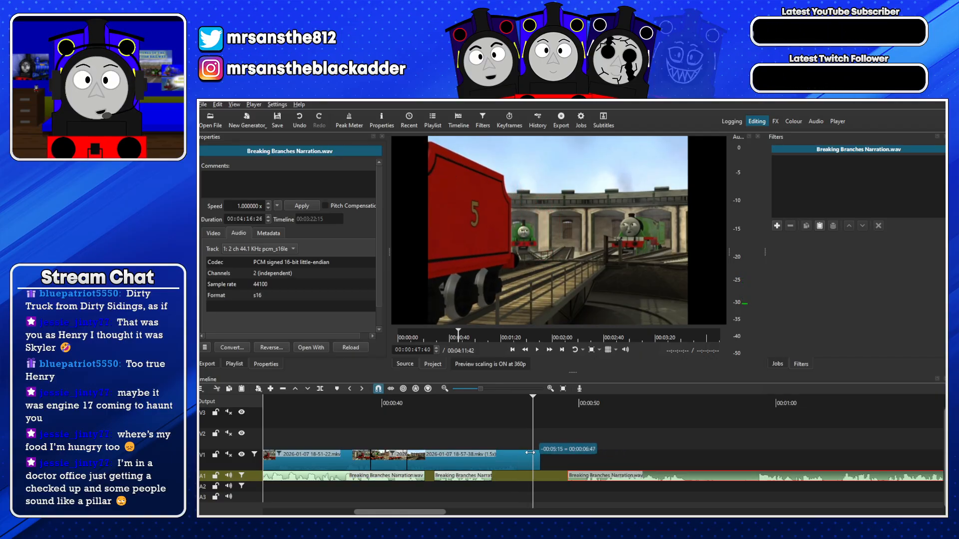
{"action": "key", "text": "space"}
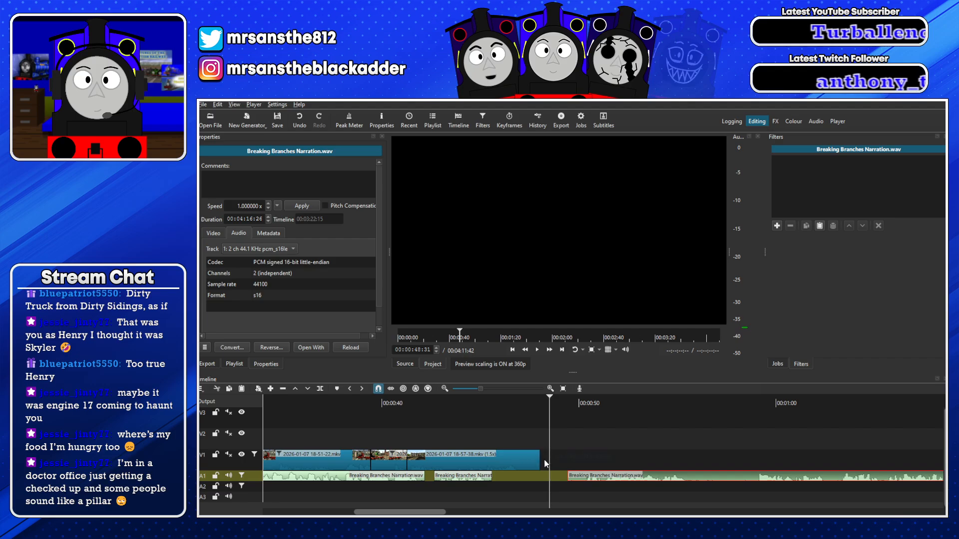
Browse the playlist footage and assign the first seven 2026-02 clips in the full list to the Footage bin
{"action": "left_click", "coordinate": [234, 363]}
{"action": "scroll", "coordinate": [358, 260], "scroll_direction": "down", "scroll_amount": 10}
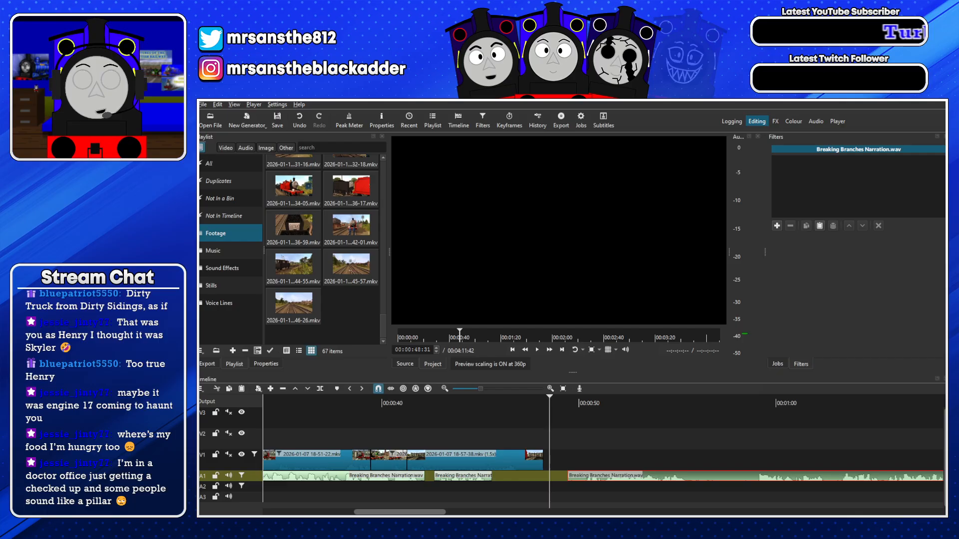
{"action": "left_click", "coordinate": [232, 182]}
{"action": "left_click", "coordinate": [228, 165]}
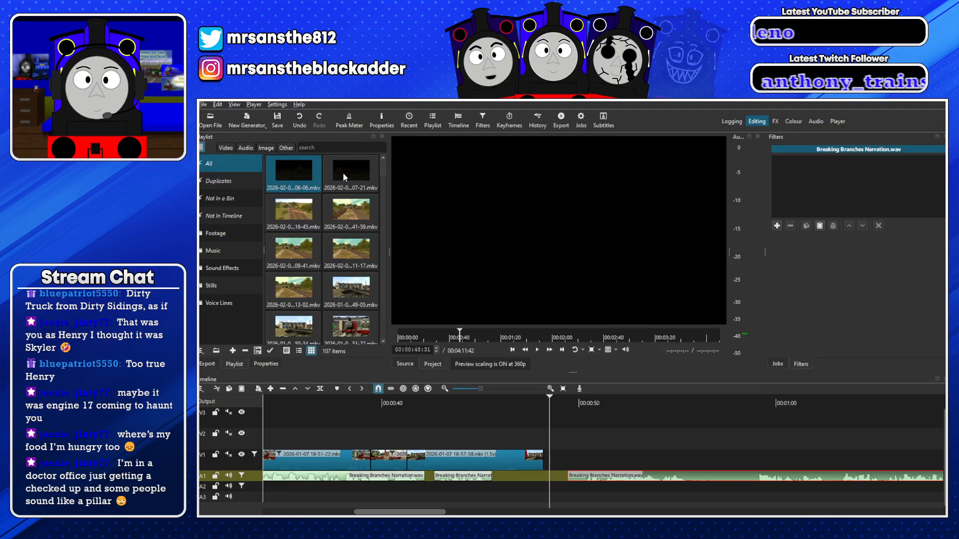
{"action": "left_click", "coordinate": [306, 296], "text": "shift"}
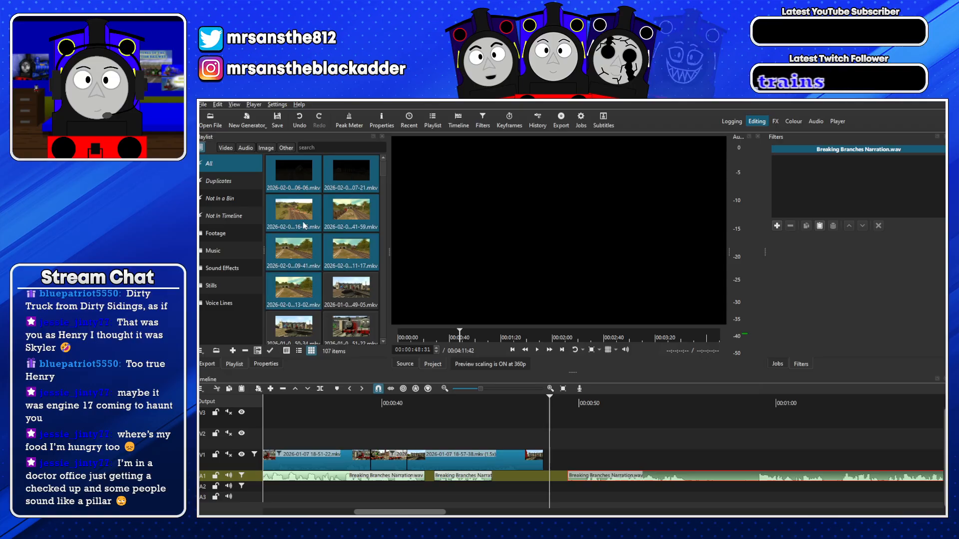
{"action": "left_click_drag", "start_coordinate": [220, 237], "coordinate": [221, 238]}
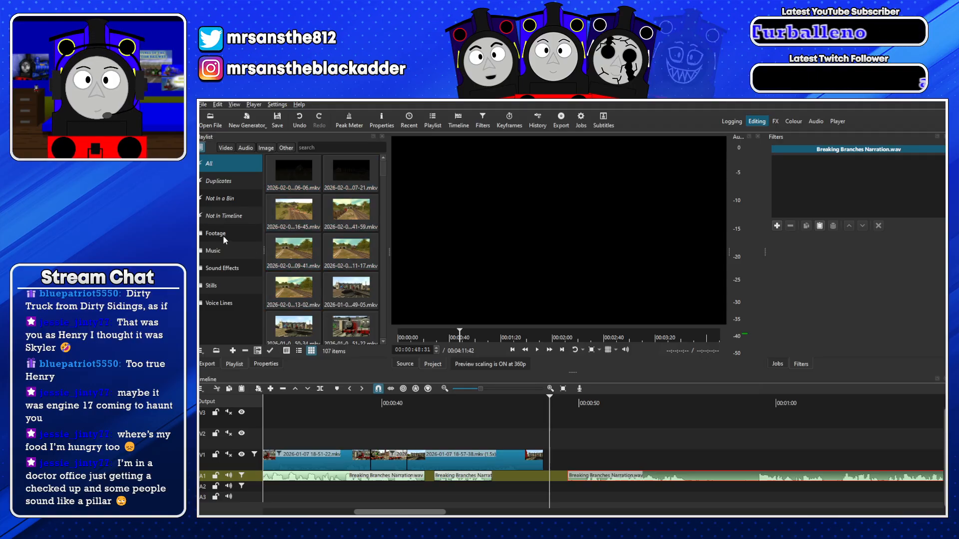
{"action": "left_click", "coordinate": [223, 235]}
{"action": "scroll", "coordinate": [321, 240], "scroll_direction": "down", "scroll_amount": 4}
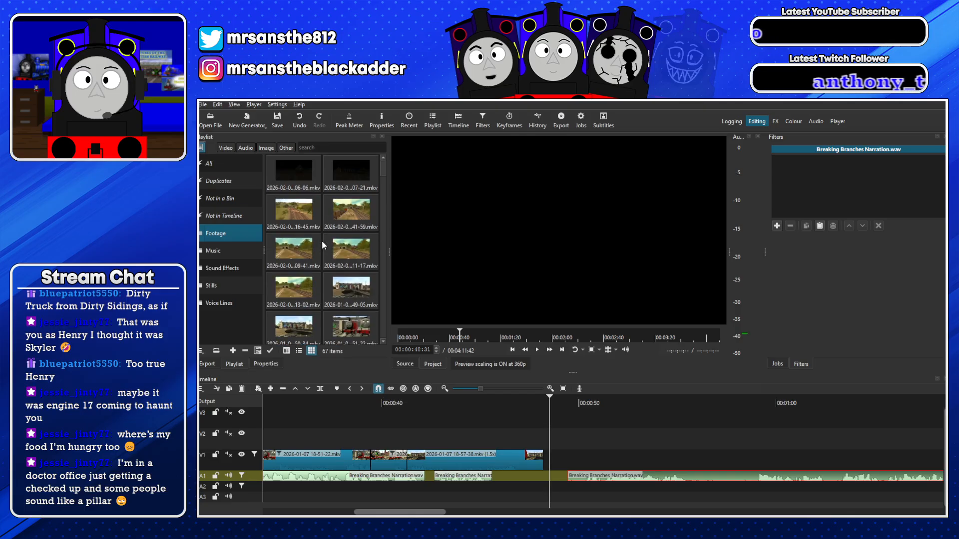
{"action": "scroll", "coordinate": [324, 244], "scroll_direction": "up", "scroll_amount": 4}
{"action": "left_click", "coordinate": [294, 170]}
{"action": "left_click_drag", "start_coordinate": [294, 170], "coordinate": [548, 457]}
Add a Size, Position & Rotate filter to the 18-06-06 clip and set its zoom to 181.9%
{"action": "left_click", "coordinate": [777, 226]}
{"action": "type", "text": "rot"}
{"action": "left_click", "coordinate": [787, 229]}
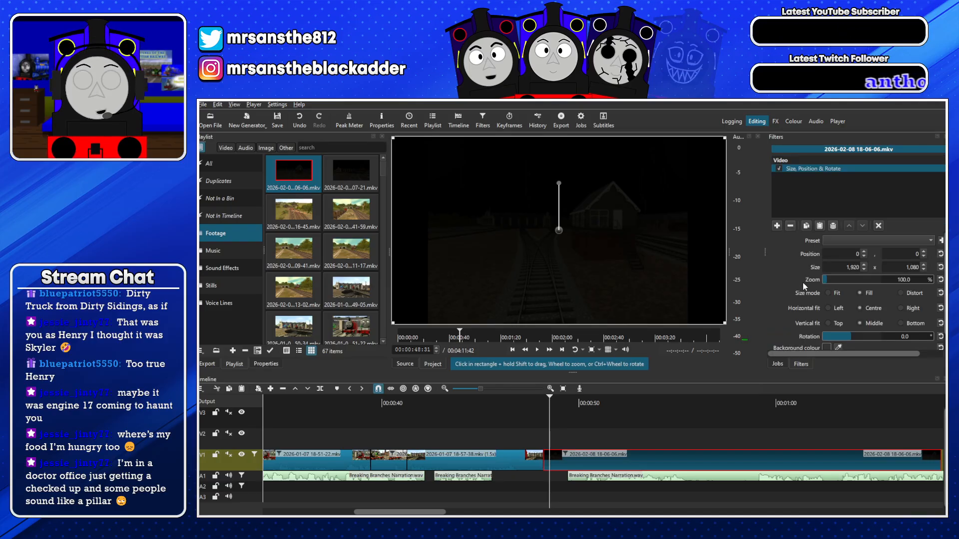
{"action": "left_click_drag", "start_coordinate": [841, 281], "coordinate": [831, 281]}
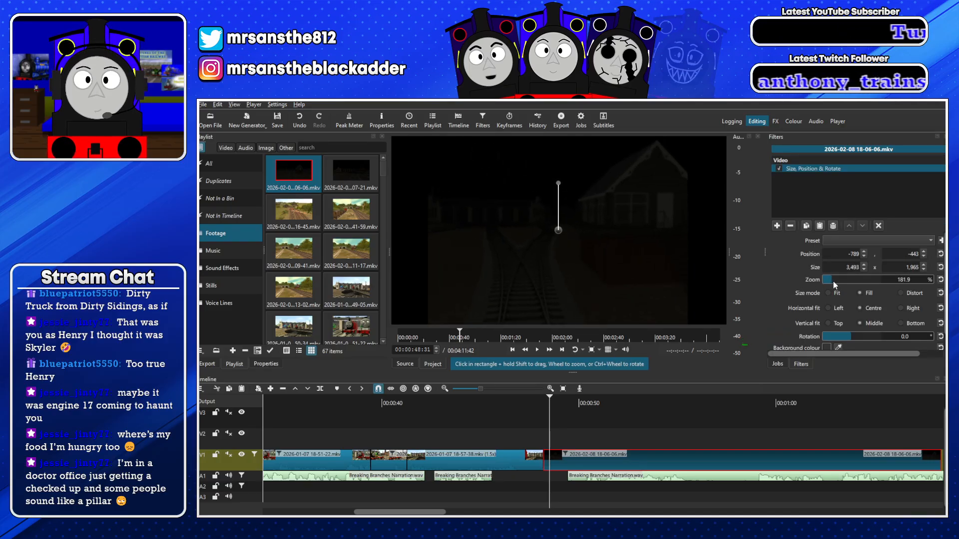
Overlap the 18-06-06 clip with the end of the 1.5x clip to create a transition starting at about 46:23
{"action": "left_click_drag", "start_coordinate": [548, 420], "coordinate": [507, 421]}
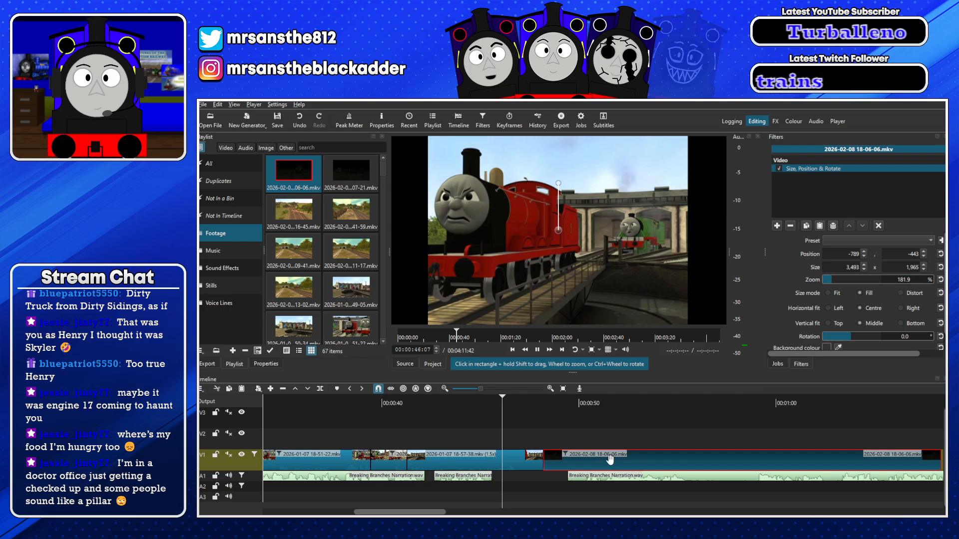
{"action": "left_click_drag", "start_coordinate": [609, 458], "coordinate": [569, 462]}
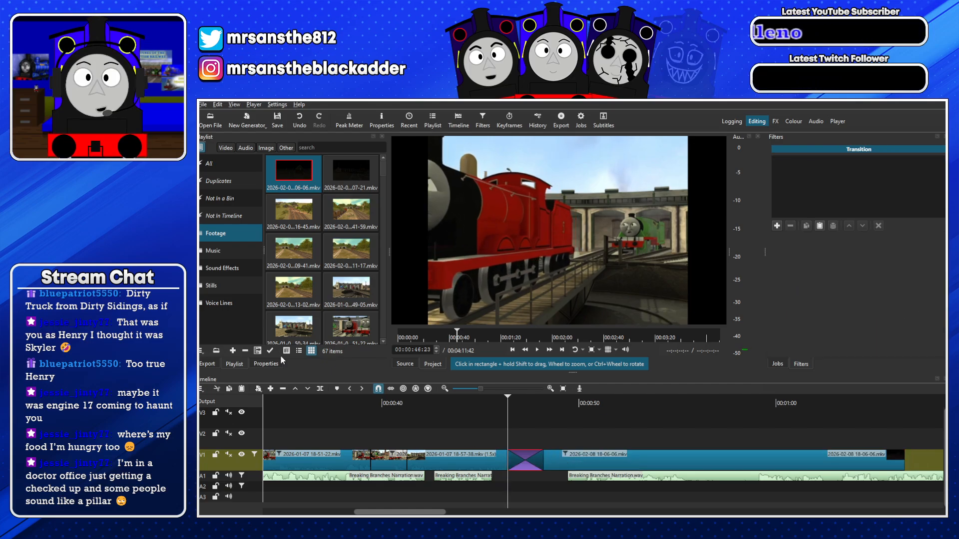
{"action": "left_click", "coordinate": [266, 364]}
{"action": "left_click", "coordinate": [231, 368]}
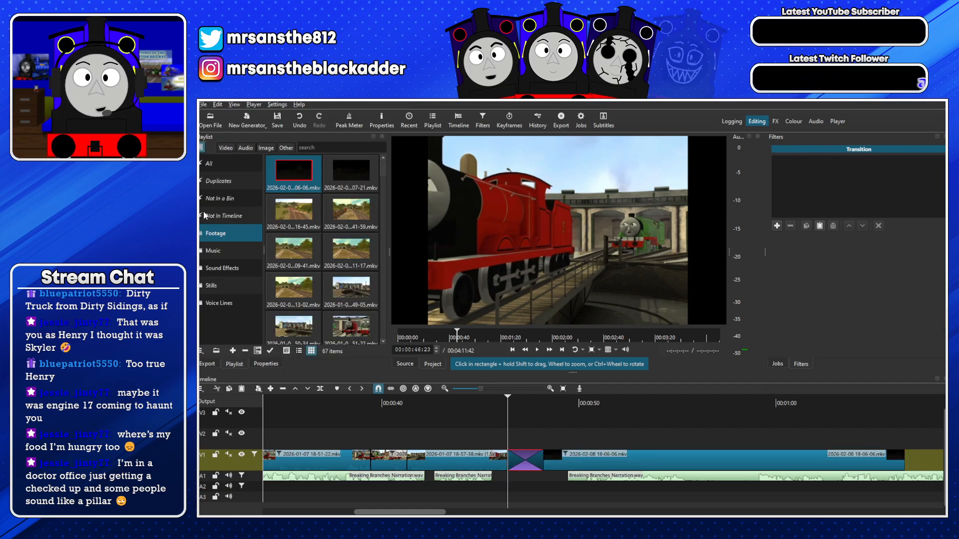
Place the Storm_Theme Season 5 Remaster track from the Music bin on A2, starting at about 0:45.6, and play it back
{"action": "left_click", "coordinate": [220, 252]}
{"action": "scroll", "coordinate": [323, 244], "scroll_direction": "down", "scroll_amount": 2}
{"action": "left_click_drag", "start_coordinate": [300, 318], "coordinate": [580, 490]}
{"action": "left_click", "coordinate": [463, 404]}
{"action": "key", "text": "space"}
{"action": "key", "text": "space"}
{"action": "key", "text": "space"}
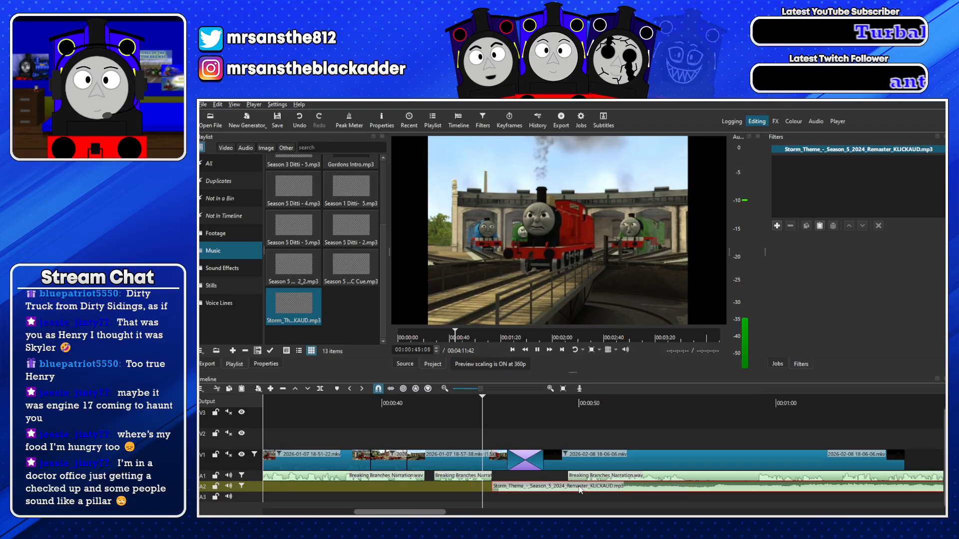
Replace the transition into the 18-06-06 clip with one about one second long, and shift the Storm Theme to start at about 0:46
{"action": "left_click", "coordinate": [532, 459]}
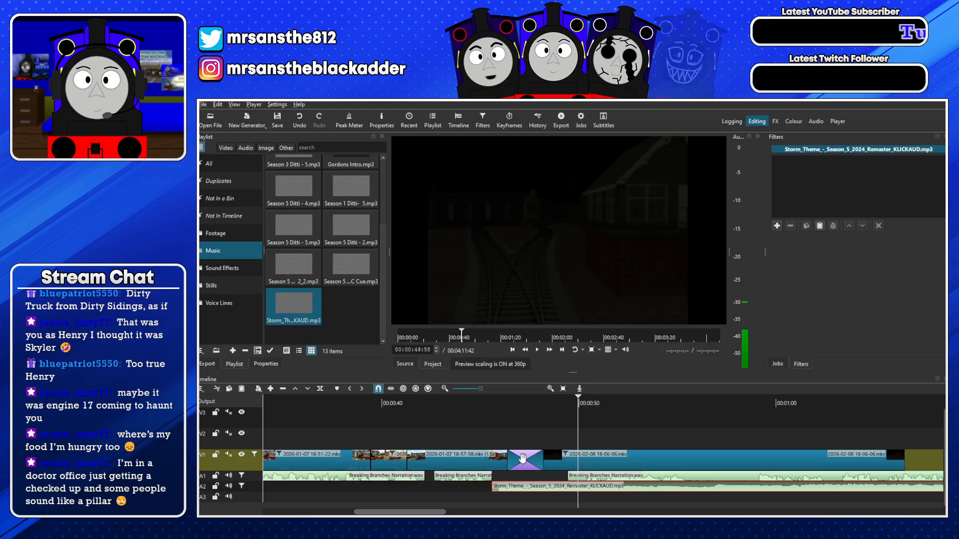
{"action": "key", "text": "Delete"}
{"action": "left_click_drag", "start_coordinate": [548, 460], "coordinate": [531, 487]}
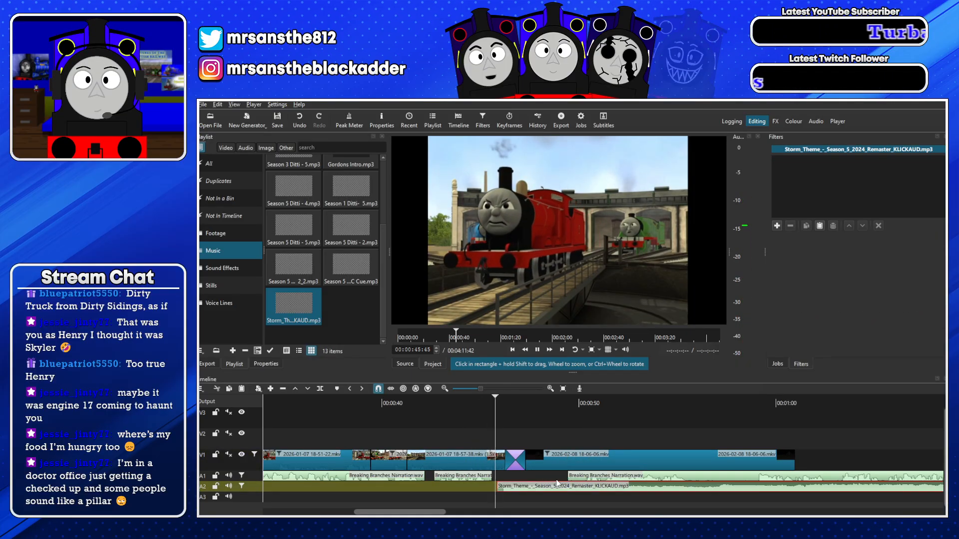
Move the following narration segment to start at about 0:47 and trim the end of the 18-06-06 clip to 53:16
{"action": "left_click_drag", "start_coordinate": [614, 469], "coordinate": [551, 473]}
{"action": "left_click", "coordinate": [534, 399]}
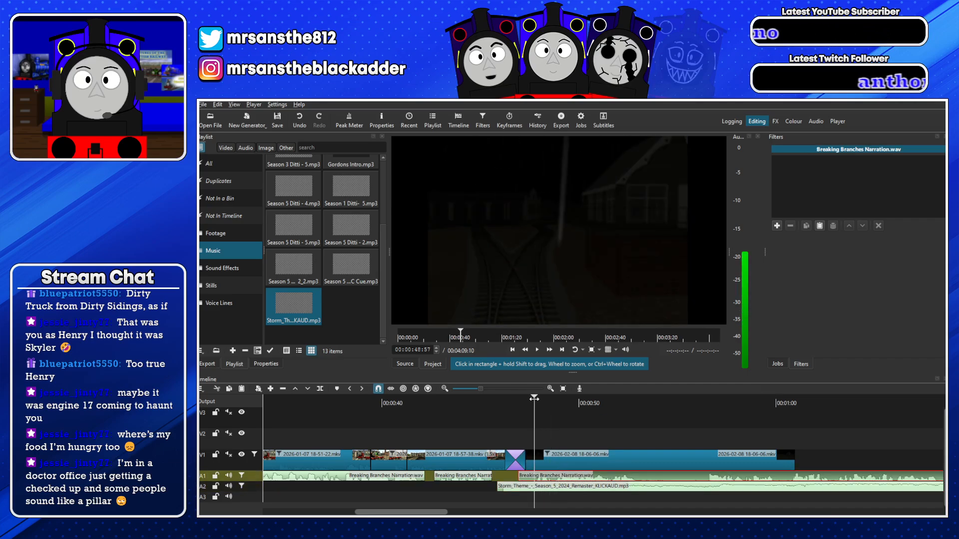
{"action": "key", "text": "space"}
{"action": "left_click_drag", "start_coordinate": [425, 513], "coordinate": [446, 512]}
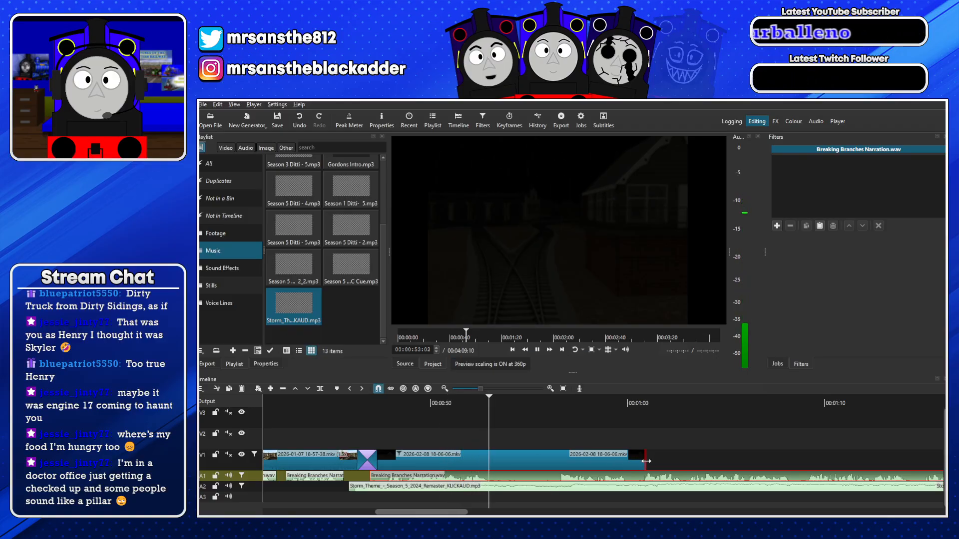
{"action": "left_click_drag", "start_coordinate": [646, 461], "coordinate": [495, 461]}
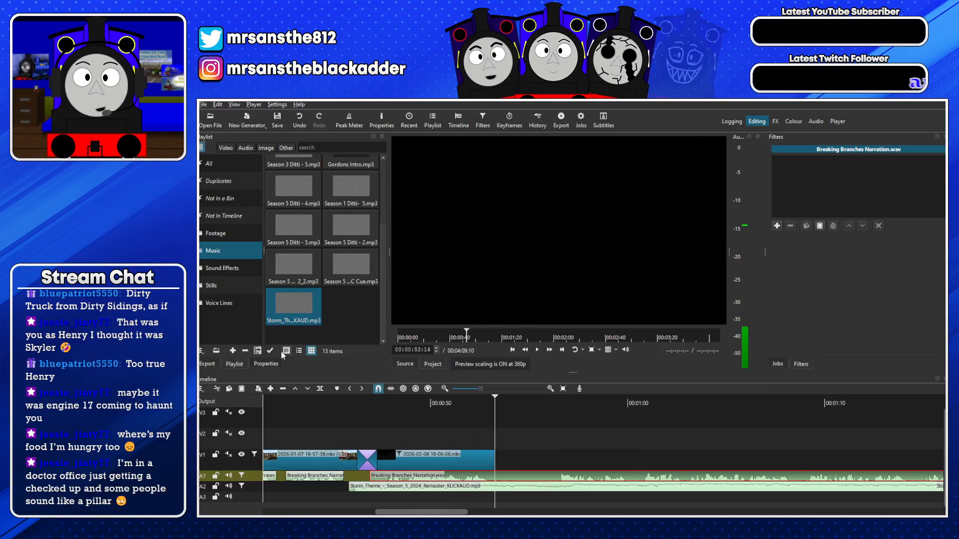
Add the 18-07-21 clip from the Footage bin to V1, overlapping the end of the 18-06-06 clip for a transition of about one second
{"action": "scroll", "coordinate": [316, 245], "scroll_direction": "up", "scroll_amount": 3}
{"action": "left_click", "coordinate": [227, 229]}
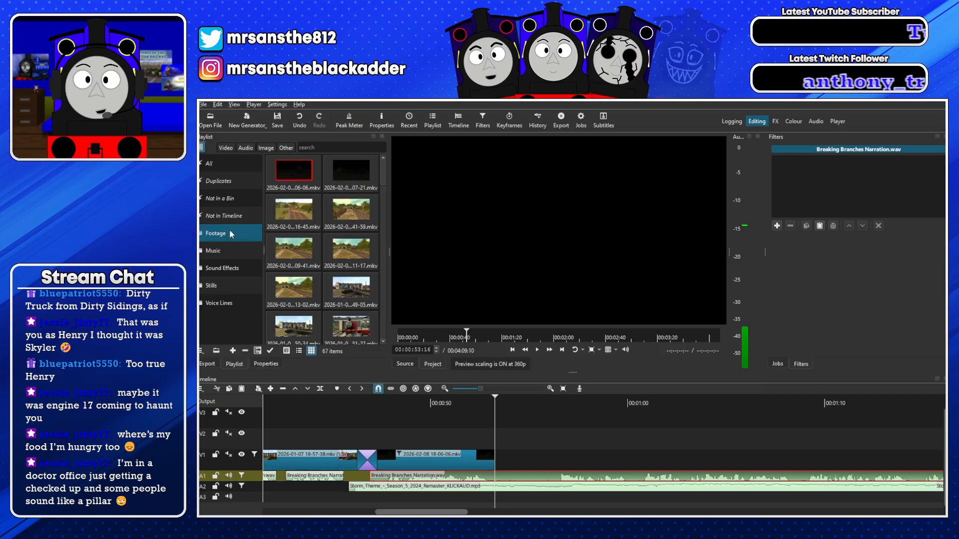
{"action": "double_click", "coordinate": [351, 171]}
{"action": "left_click_drag", "start_coordinate": [397, 331], "coordinate": [521, 336]}
{"action": "left_click_drag", "start_coordinate": [551, 365], "coordinate": [513, 460]}
{"action": "key", "text": "space"}
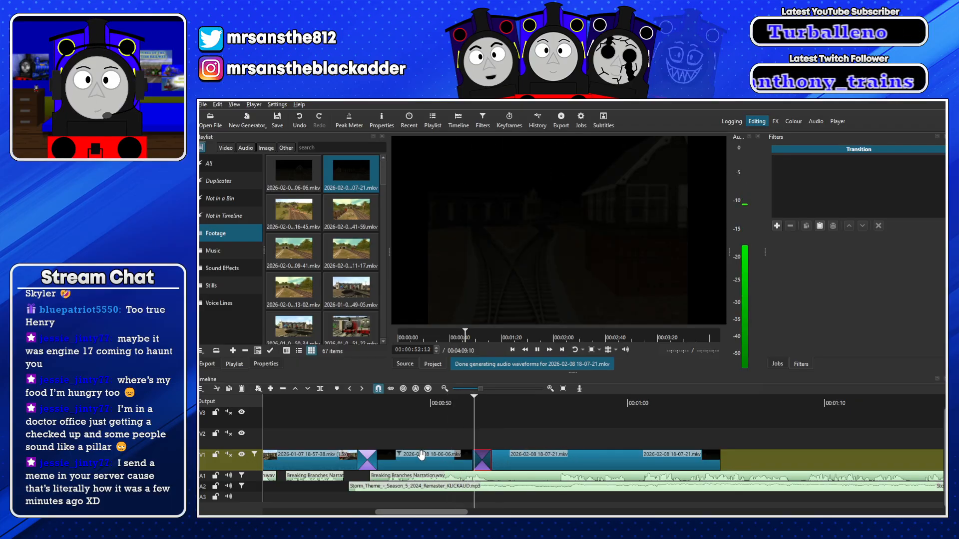
Mute A1 and ripple-delete the Storm Theme section on A2 between about 0:57 and 1:08
{"action": "left_click", "coordinate": [547, 488]}
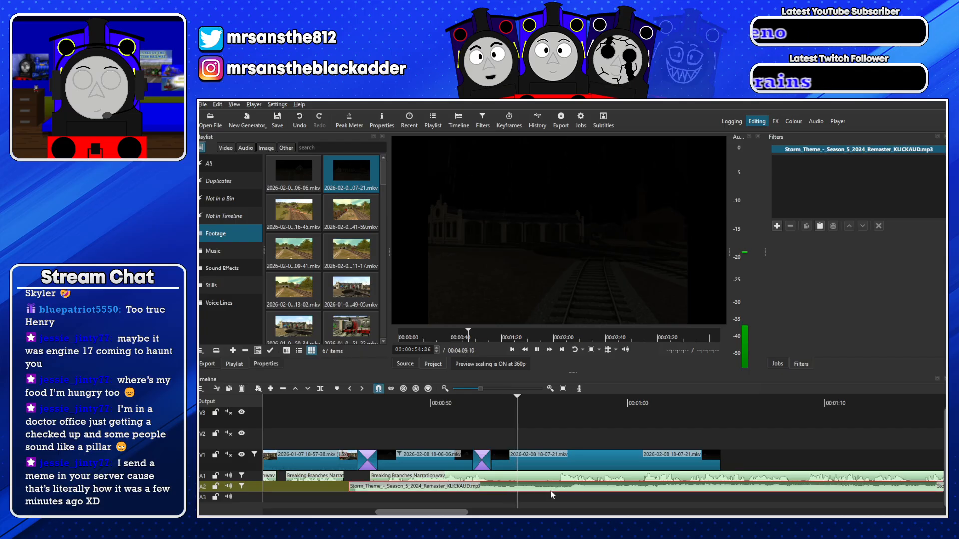
{"action": "scroll", "coordinate": [464, 508], "scroll_direction": "right", "scroll_amount": 2}
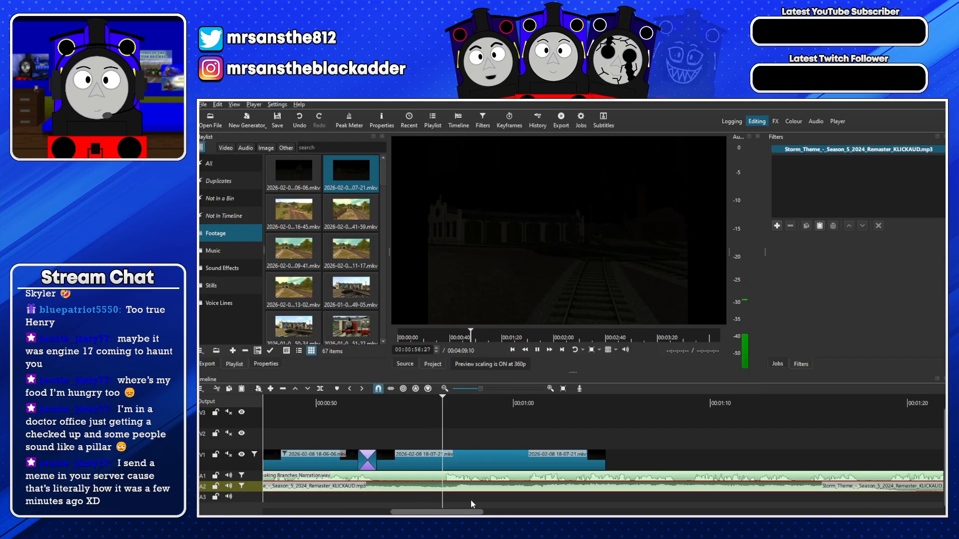
{"action": "left_click", "coordinate": [228, 475]}
{"action": "left_click", "coordinate": [422, 403]}
{"action": "key", "text": "s"}
{"action": "left_click", "coordinate": [702, 404]}
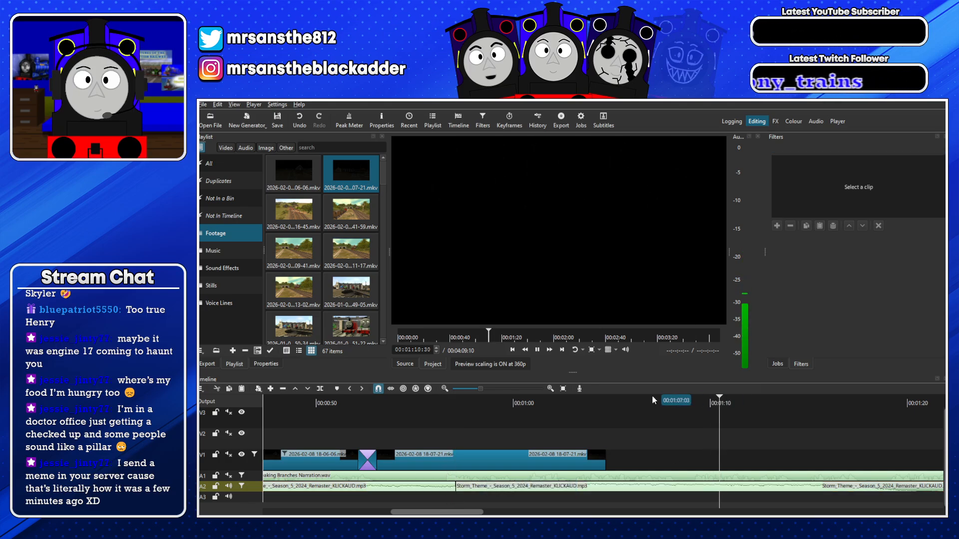
{"action": "key", "text": "space"}
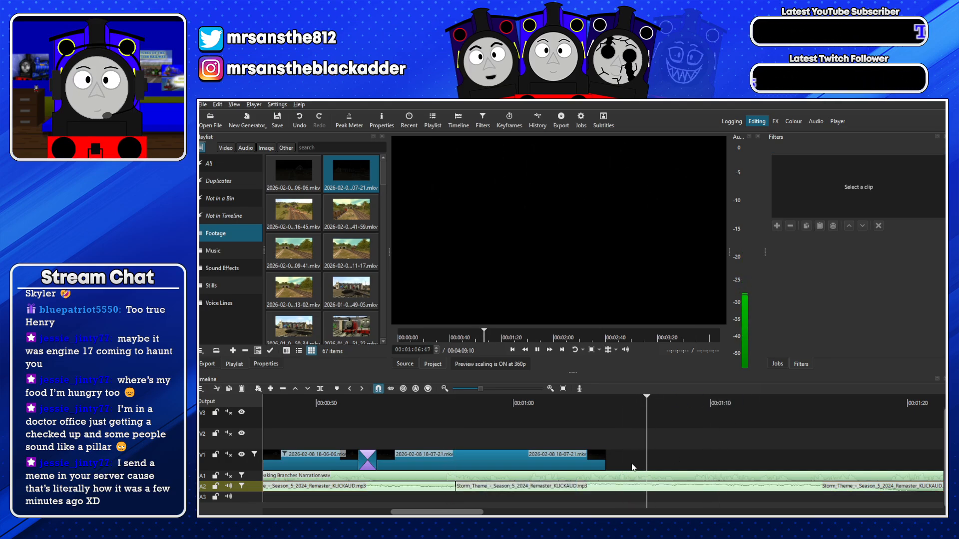
{"action": "key", "text": "space"}
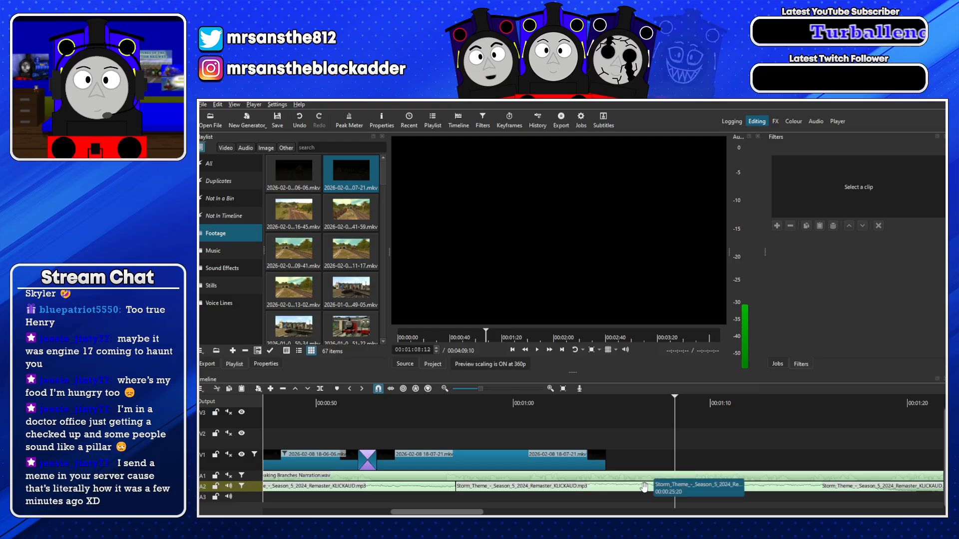
{"action": "key", "text": "Delete"}
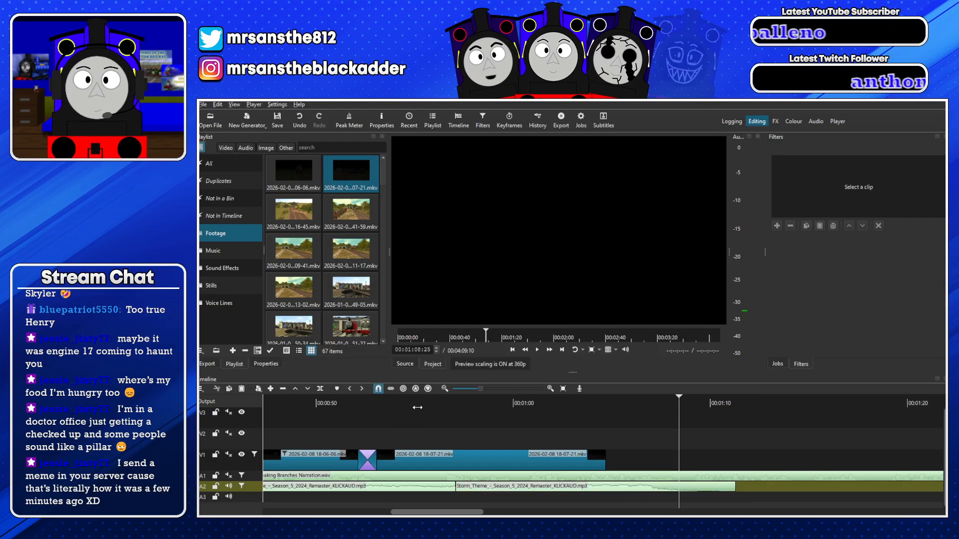
Crossfade the two Storm Theme pieces on A2 and lengthen the transition to about 2.8 seconds, starting near 0:54
{"action": "left_click", "coordinate": [406, 406]}
{"action": "key", "text": "space"}
{"action": "left_click_drag", "start_coordinate": [482, 489], "coordinate": [470, 487]}
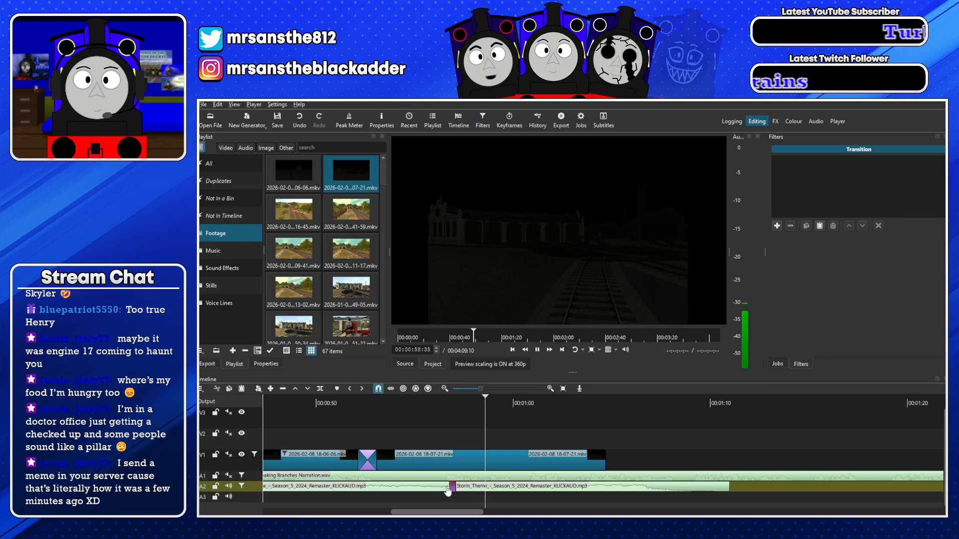
{"action": "left_click", "coordinate": [433, 403]}
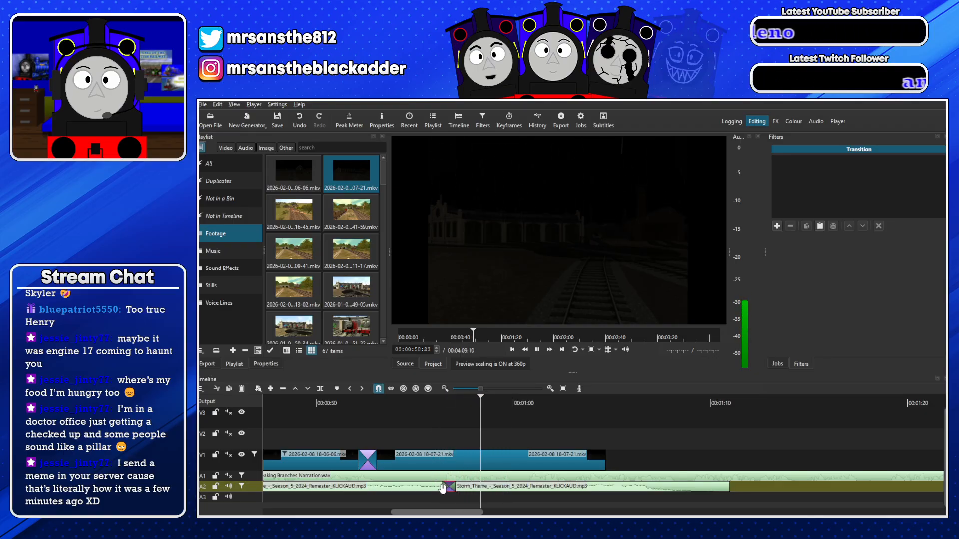
{"action": "left_click", "coordinate": [417, 402]}
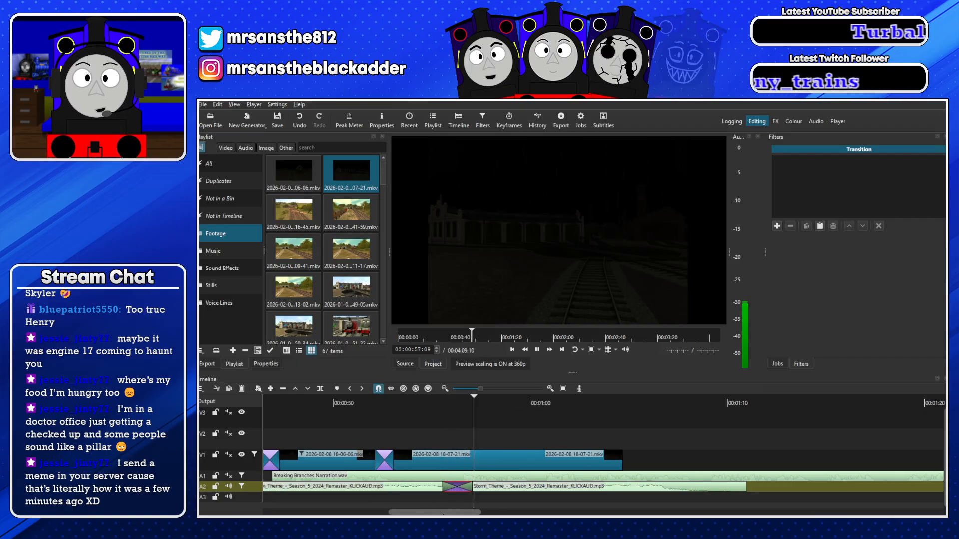
{"action": "left_click_drag", "start_coordinate": [445, 513], "coordinate": [426, 513]}
{"action": "left_click_drag", "start_coordinate": [558, 489], "coordinate": [536, 488]}
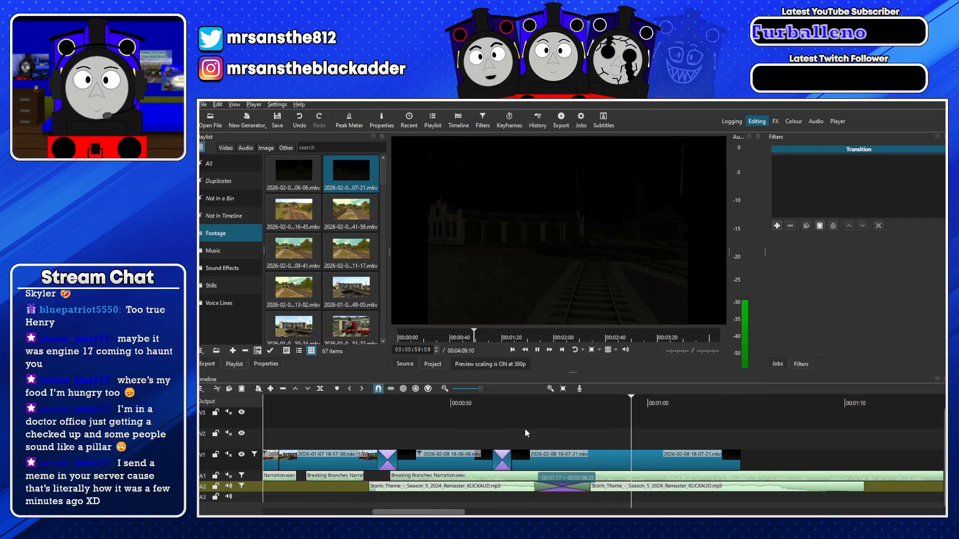
{"action": "left_click", "coordinate": [530, 403]}
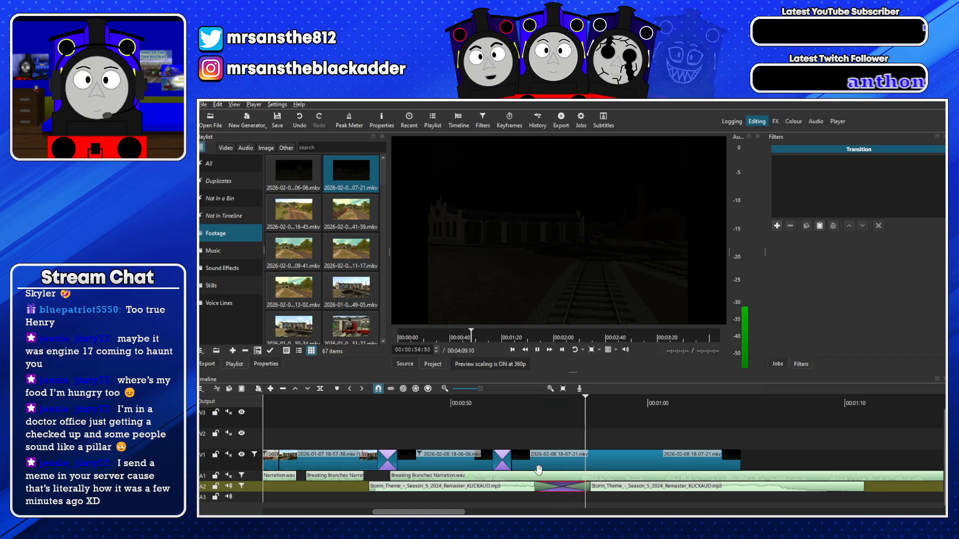
Trim the end of the 18-07-21 clip to about 56:50 and place the 18-16-45 footage directly after it on V1
{"action": "left_click_drag", "start_coordinate": [739, 463], "coordinate": [580, 466]}
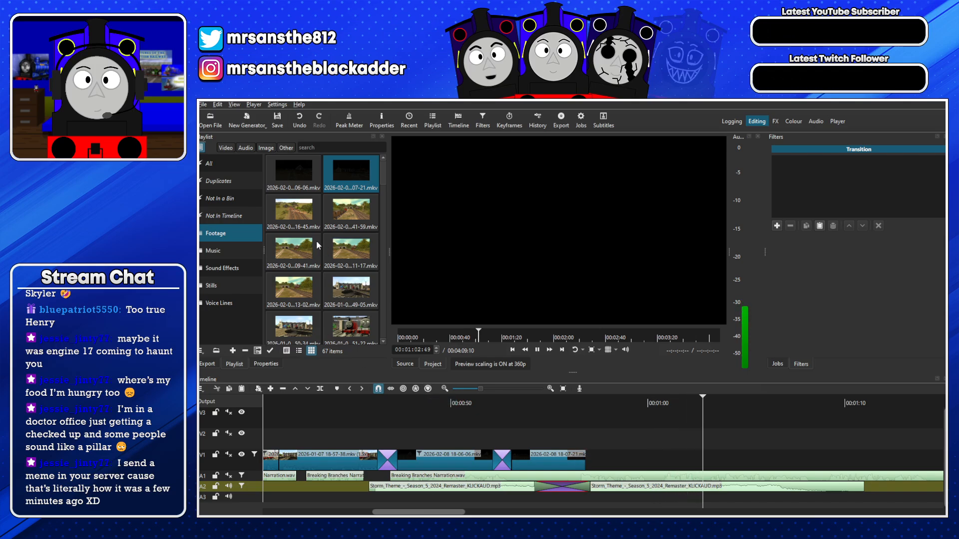
{"action": "left_click_drag", "start_coordinate": [293, 214], "coordinate": [549, 264]}
{"action": "left_click_drag", "start_coordinate": [395, 327], "coordinate": [398, 336]}
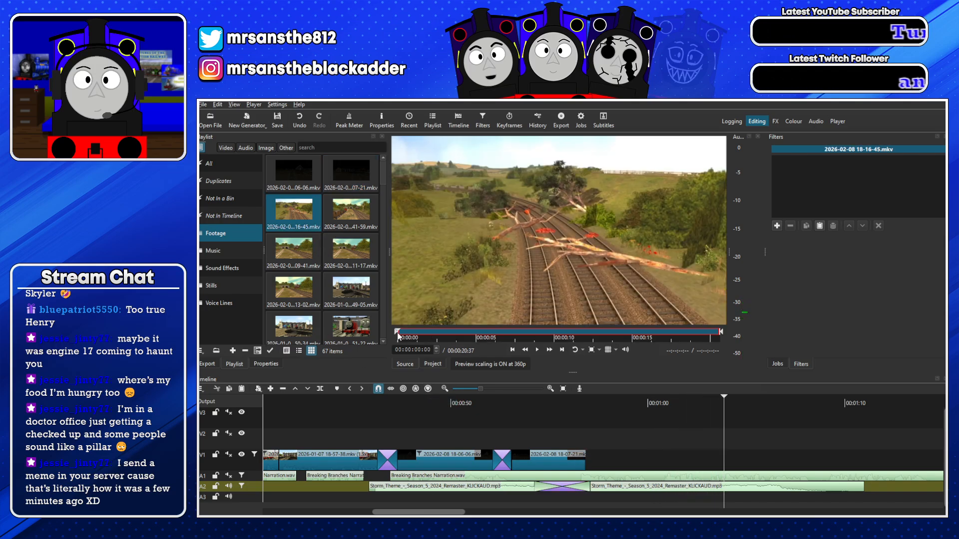
{"action": "left_click_drag", "start_coordinate": [506, 304], "coordinate": [600, 457]}
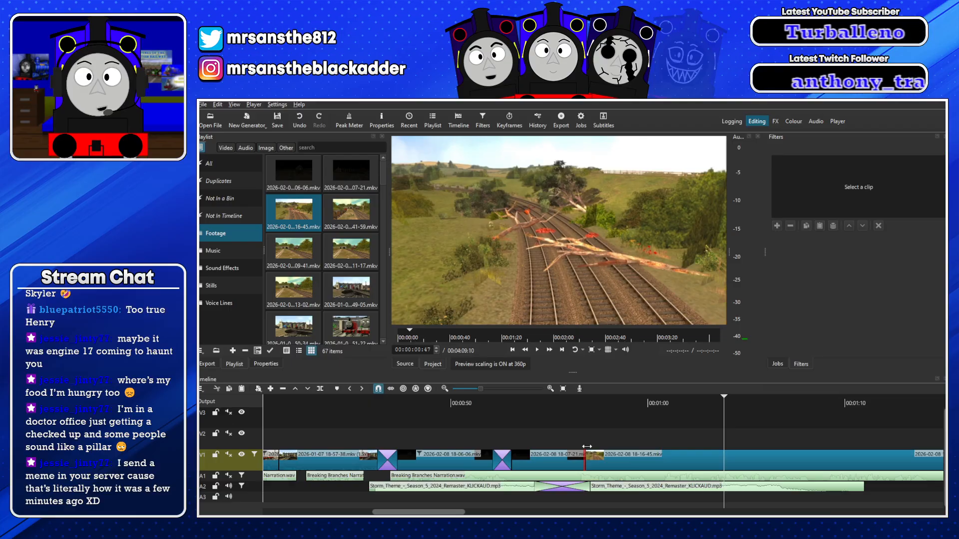
Split the 18-16-45 clip at 1:08:46 and ripple-delete its first part so the remainder follows the 18-07-21 clip
{"action": "left_click", "coordinate": [821, 406]}
{"action": "key", "text": "s"}
{"action": "left_click", "coordinate": [775, 457]}
{"action": "key", "text": "Delete"}
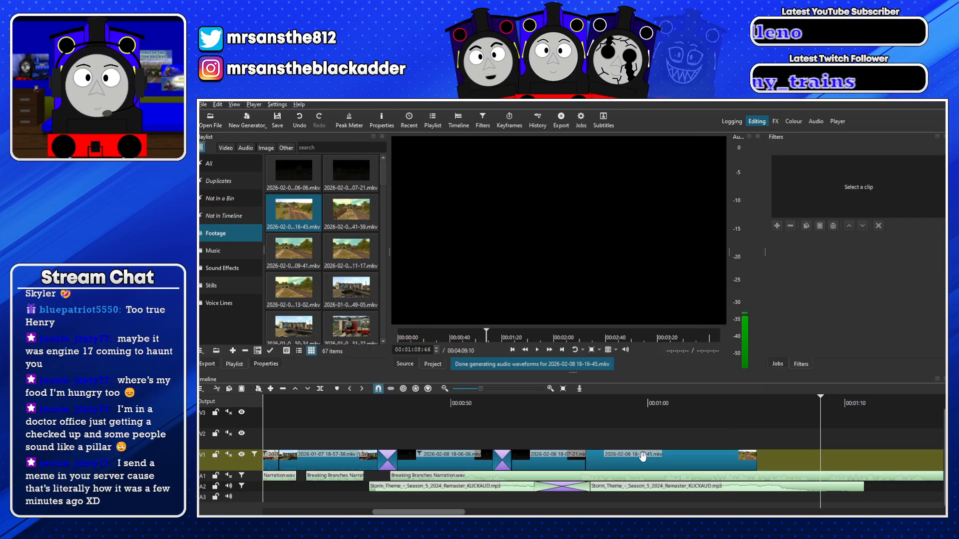
{"action": "mouse_move", "coordinate": [621, 458]}
{"action": "left_mouse_down"}
{"action": "mouse_move", "coordinate": [610, 460]}
{"action": "mouse_move", "coordinate": [621, 464]}
{"action": "left_mouse_up"}
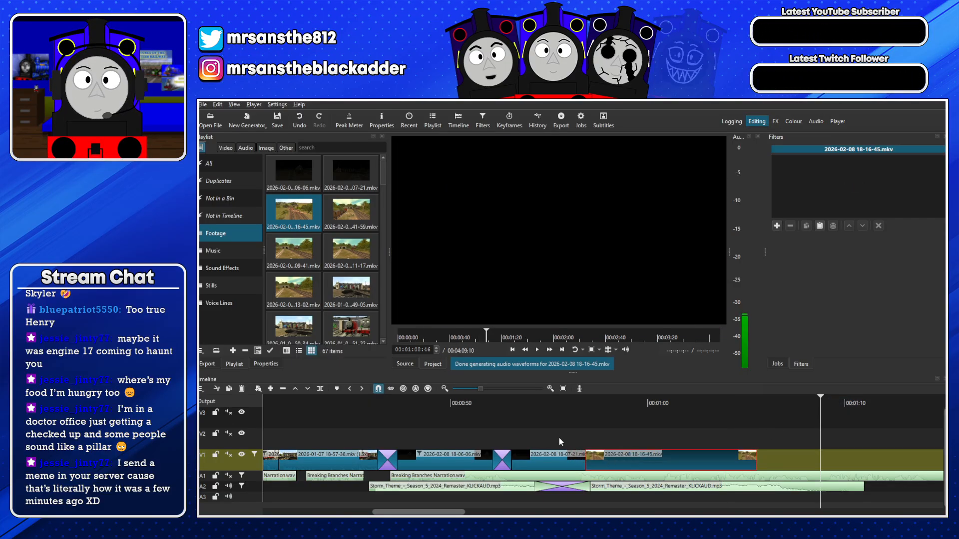
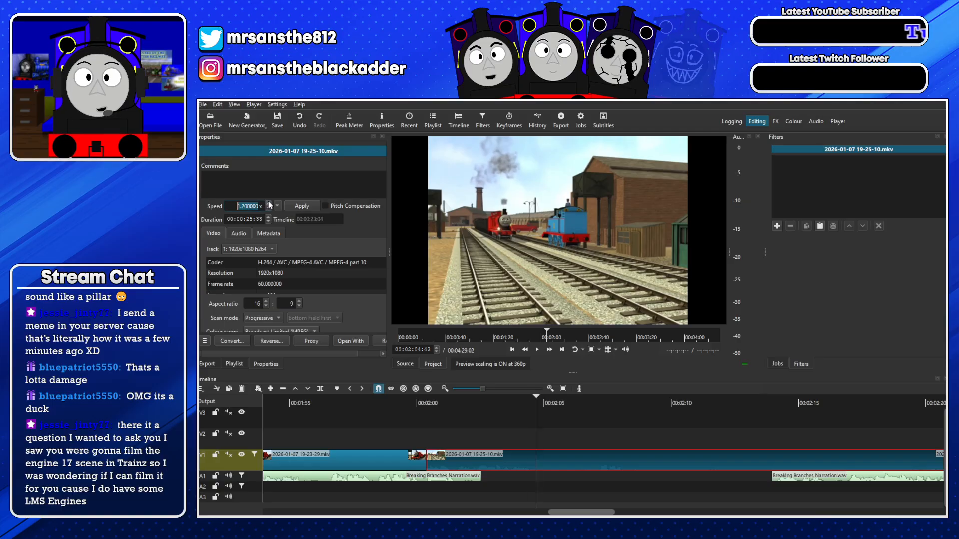
Apply a speed of 2x to the 19-25-10 clip and play it back
{"action": "left_click", "coordinate": [291, 207]}
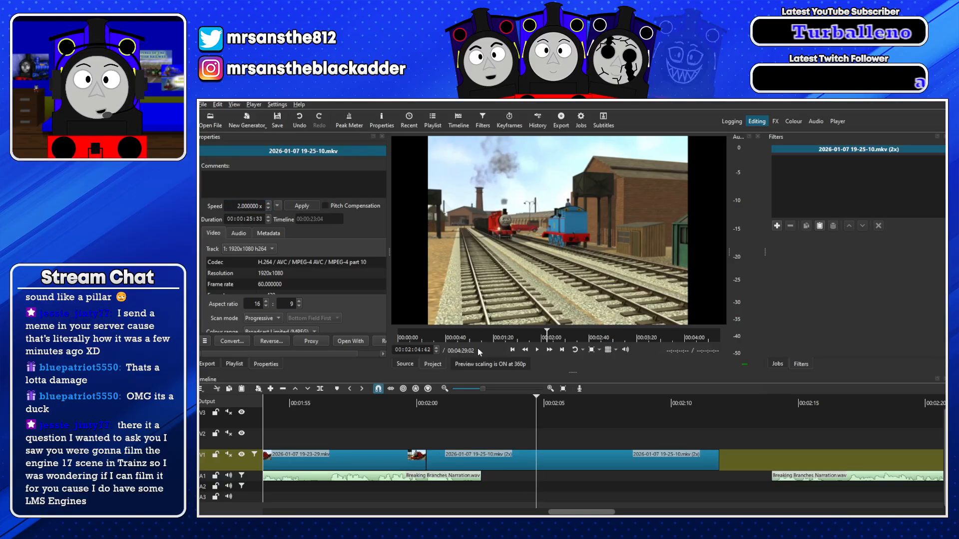
{"action": "key", "text": "space"}
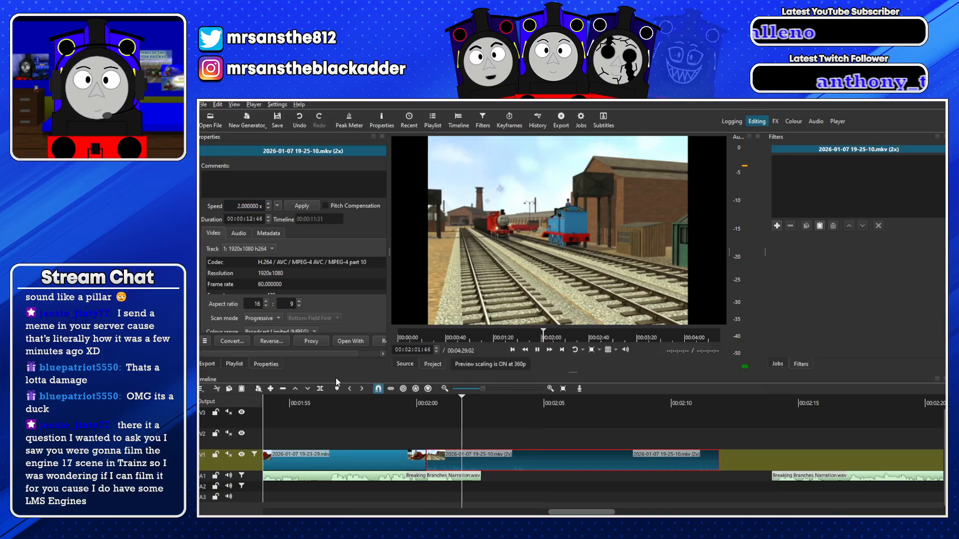
{"action": "left_click", "coordinate": [234, 364]}
Split the 19-25-10 clip at 2:00:44, ripple-delete the short opening piece, and play back the rest
{"action": "left_click", "coordinate": [431, 402]}
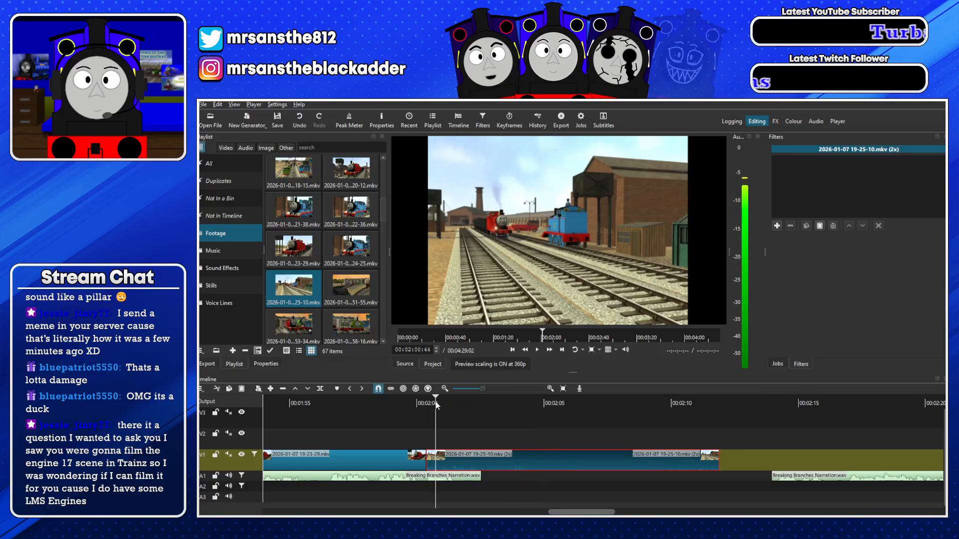
{"action": "key", "text": "s"}
{"action": "left_click", "coordinate": [430, 458]}
{"action": "key", "text": "x"}
{"action": "key", "text": "space"}
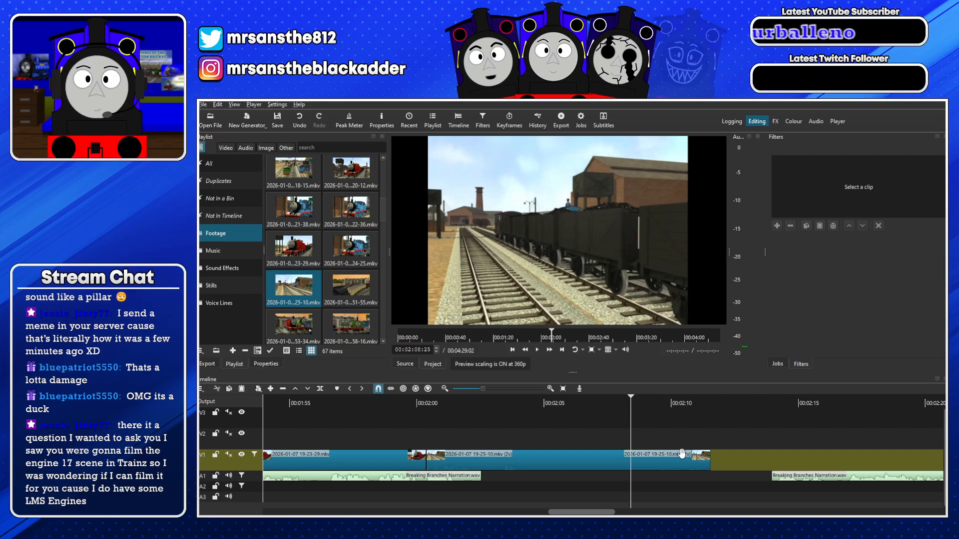
Set the 19-25-10 clip's speed to 1.7x
{"action": "left_click", "coordinate": [696, 458]}
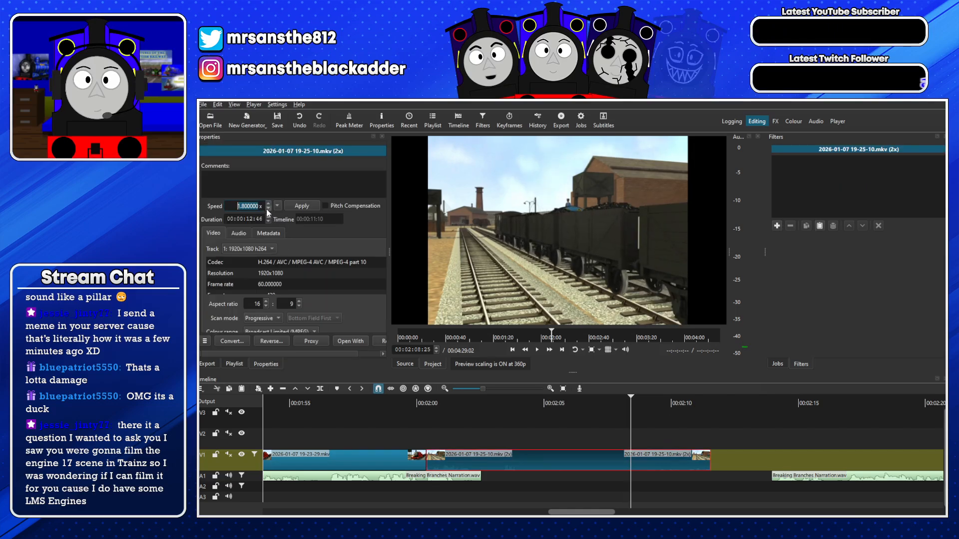
{"action": "left_click", "coordinate": [269, 209]}
{"action": "left_click", "coordinate": [292, 208]}
{"action": "left_click", "coordinate": [239, 364]}
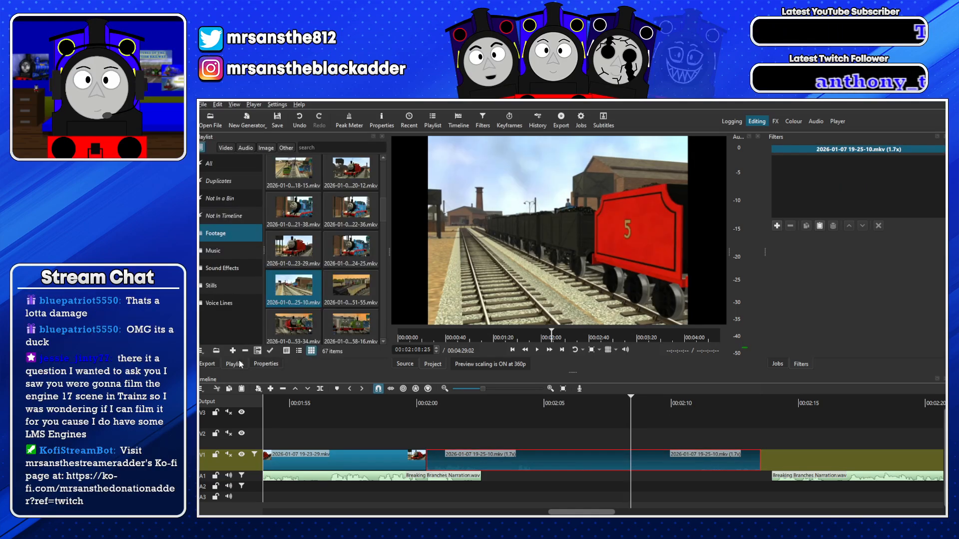
Cut the 19-25-10 clip at 2:09:36 and delete everything after the cut
{"action": "key", "text": "space"}
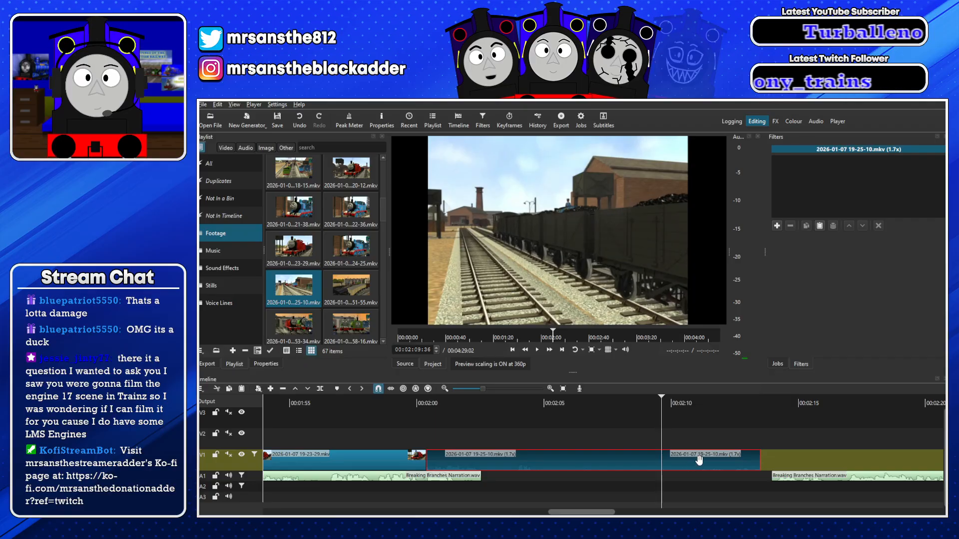
{"action": "key", "text": "s"}
{"action": "left_click", "coordinate": [698, 460]}
{"action": "key", "text": "Delete"}
Place the 19-24-25 footage from about 17:36 onward after the 19-25-10 clip on V1, and move the next narration segment to about 2:10
{"action": "left_click_drag", "start_coordinate": [336, 269], "coordinate": [530, 278]}
{"action": "left_click_drag", "start_coordinate": [393, 340], "coordinate": [632, 338]}
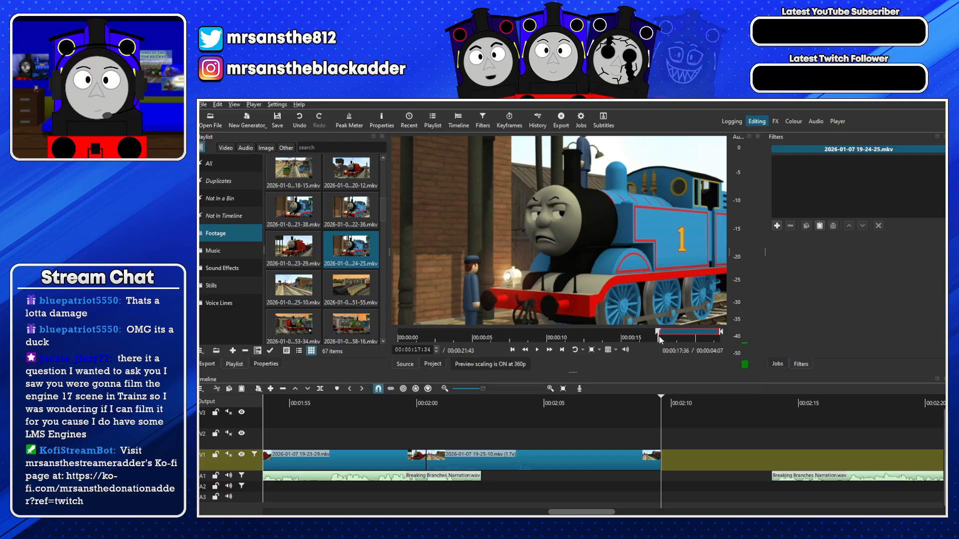
{"action": "left_click_drag", "start_coordinate": [638, 304], "coordinate": [679, 461]}
{"action": "left_click_drag", "start_coordinate": [836, 478], "coordinate": [743, 478]}
Paste the copied Size, Position & Rotate filter with 145% zoom onto the 19-24-25 clip and preview it
{"action": "left_click", "coordinate": [709, 459]}
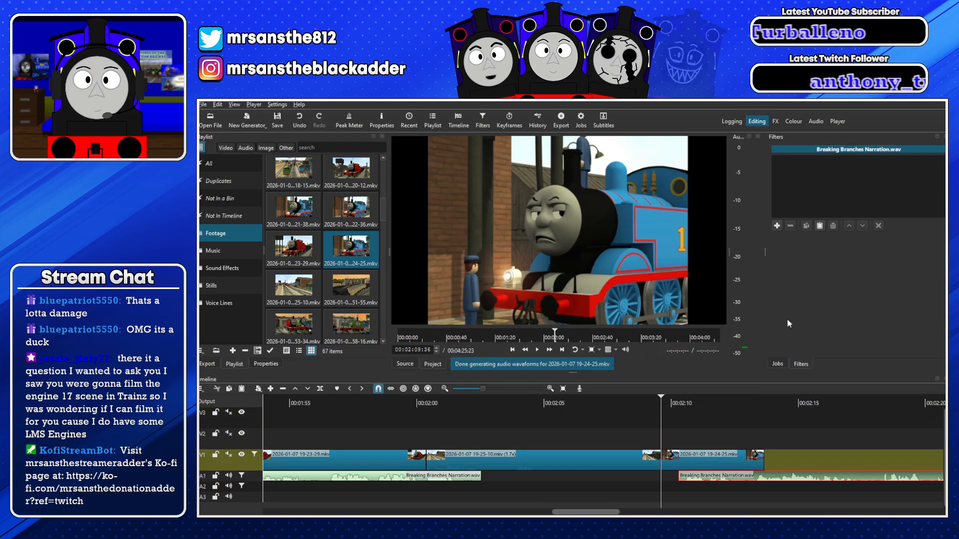
{"action": "left_click", "coordinate": [821, 226]}
{"action": "key", "text": "space"}
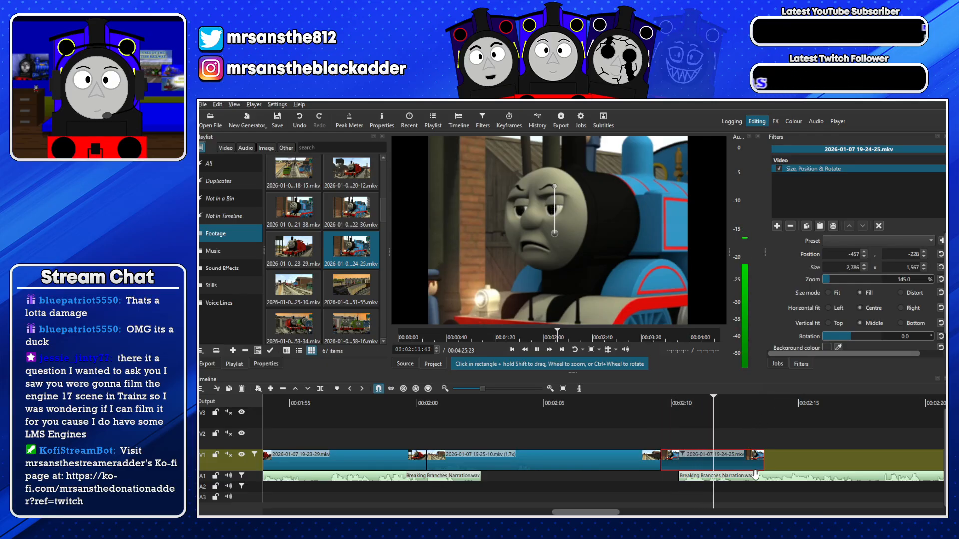
Move the narration segment to start with the 19-24-25 clip at about 2:09:36, and lengthen that clip's end by about half a second
{"action": "key", "text": "space"}
{"action": "left_click_drag", "start_coordinate": [789, 475], "coordinate": [765, 475]}
{"action": "left_click", "coordinate": [441, 405]}
{"action": "key", "text": "space"}
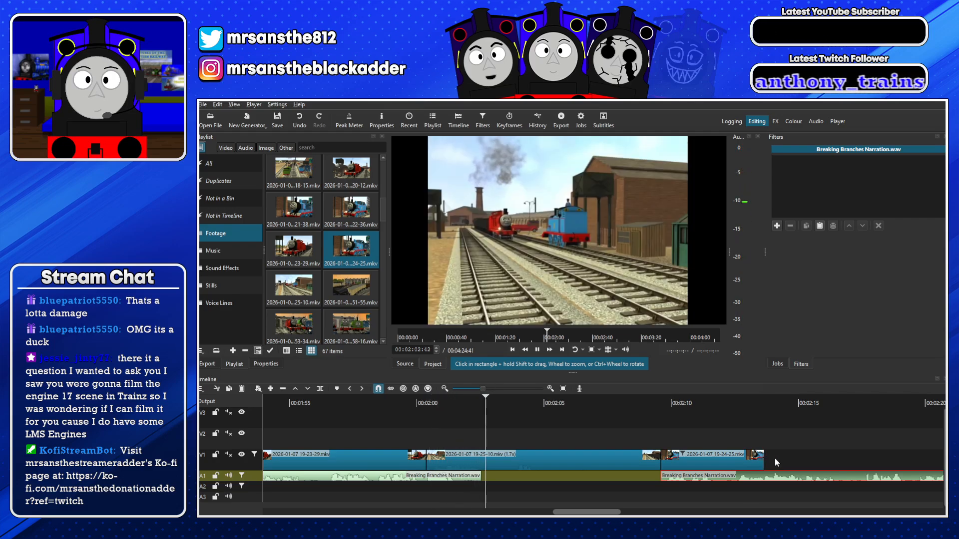
{"action": "left_click_drag", "start_coordinate": [723, 458], "coordinate": [662, 462]}
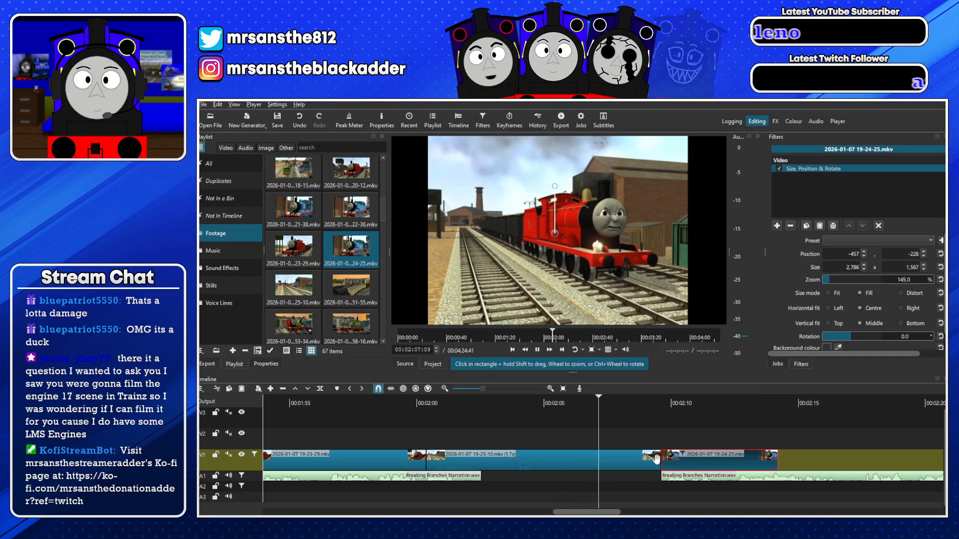
Cut the 19-25-10 clip at 2:08:33, delete everything after the cut, and bring the 19-24-25 clip up against it
{"action": "key", "text": "space"}
{"action": "key", "text": "s"}
{"action": "left_click", "coordinate": [654, 459]}
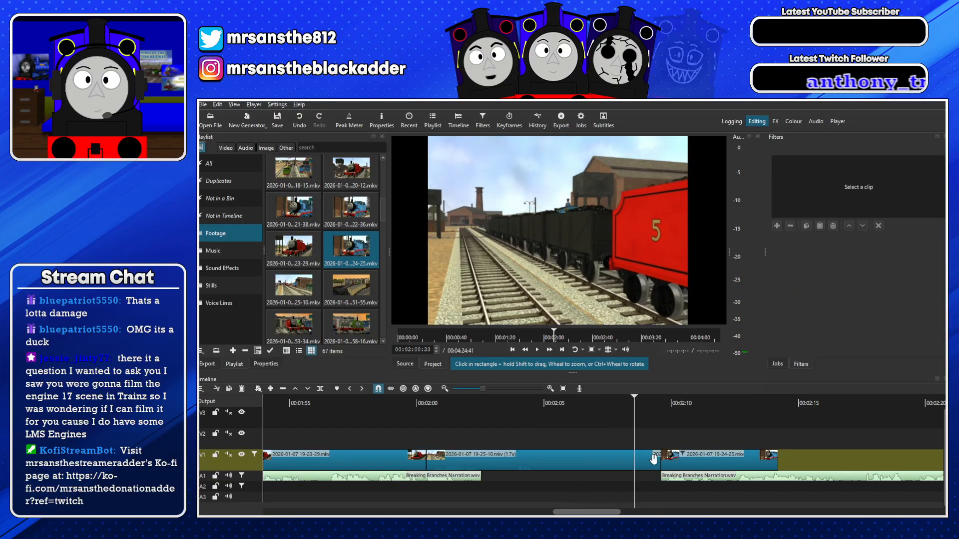
{"action": "key", "text": "Delete"}
{"action": "left_click_drag", "start_coordinate": [691, 465], "coordinate": [661, 466]}
Start the narration just after the 19-24-25 clip begins, split it at about 2:11:27, and move the remainder to about 2:18
{"action": "left_click_drag", "start_coordinate": [700, 477], "coordinate": [678, 478]}
{"action": "key", "text": "space"}
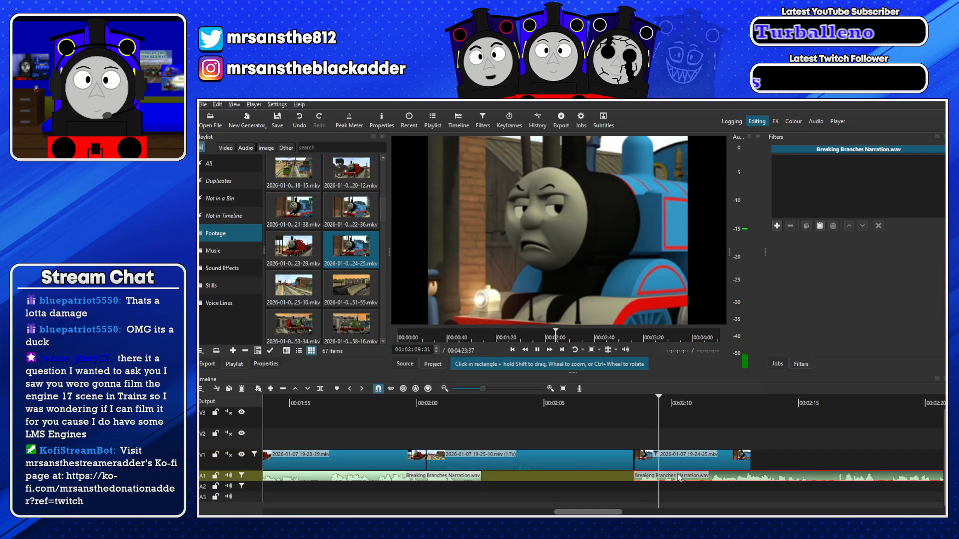
{"action": "left_click_drag", "start_coordinate": [700, 476], "coordinate": [867, 475]}
{"action": "key", "text": "space"}
{"action": "key", "text": "s"}
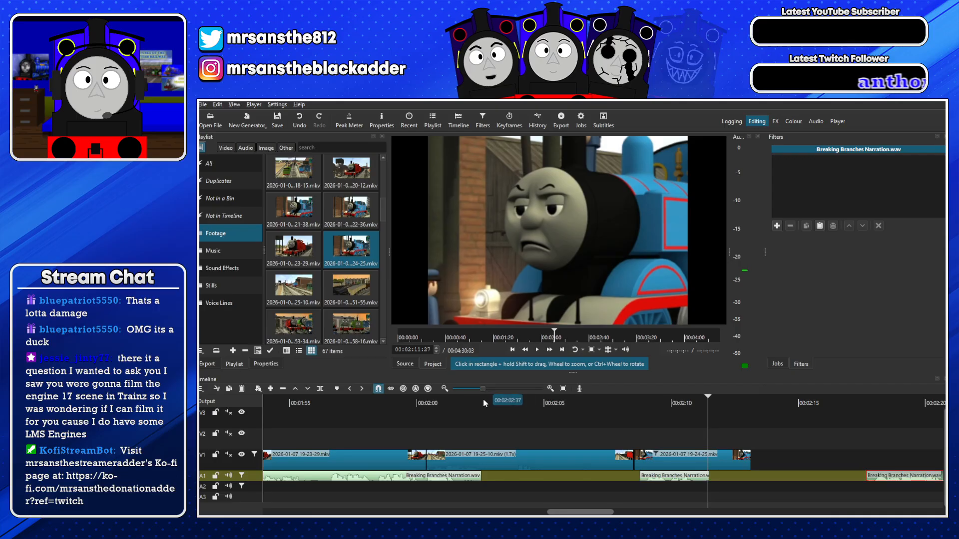
Preview the edit from about 2:02 to 2:07 and save the project
{"action": "left_click", "coordinate": [464, 403]}
{"action": "key", "text": "space"}
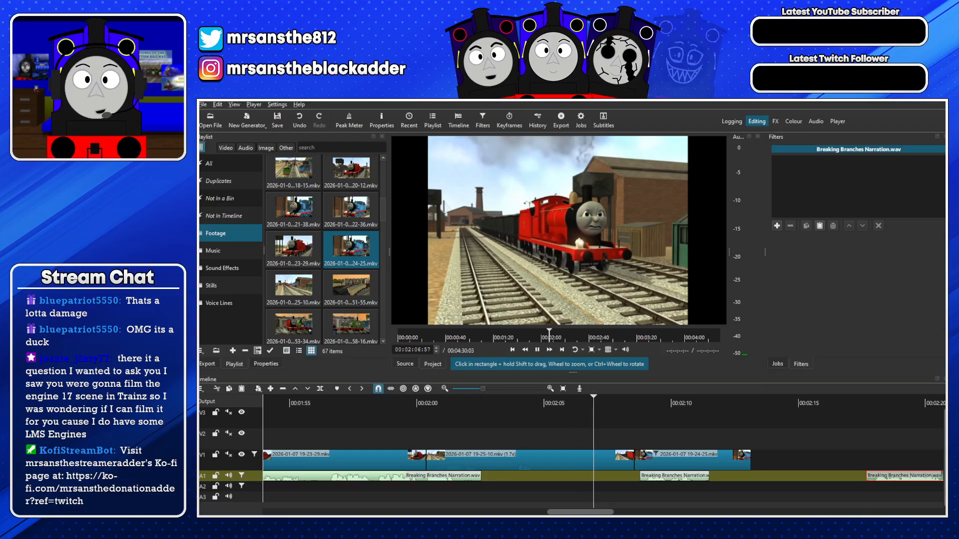
{"action": "key", "text": "space"}
{"action": "key", "text": "Right"}
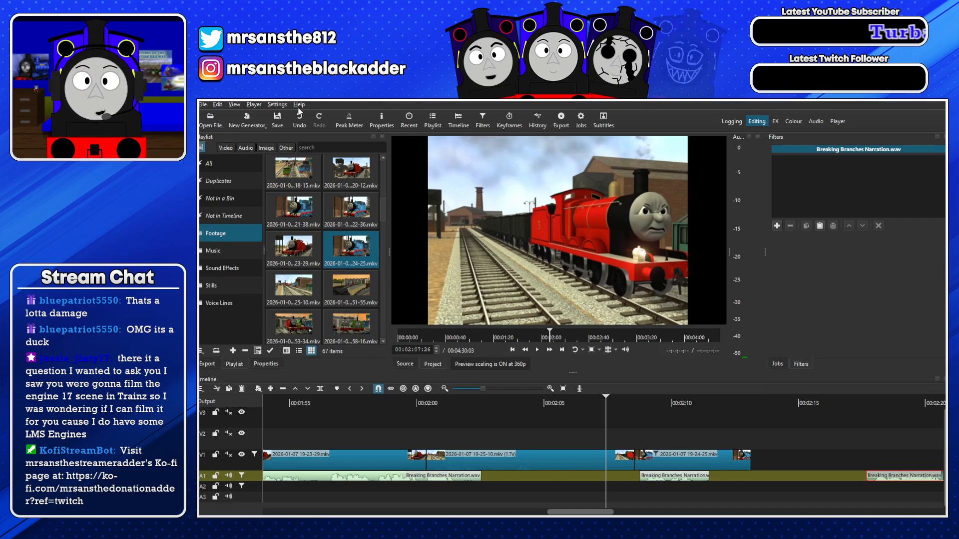
{"action": "left_click", "coordinate": [277, 120]}
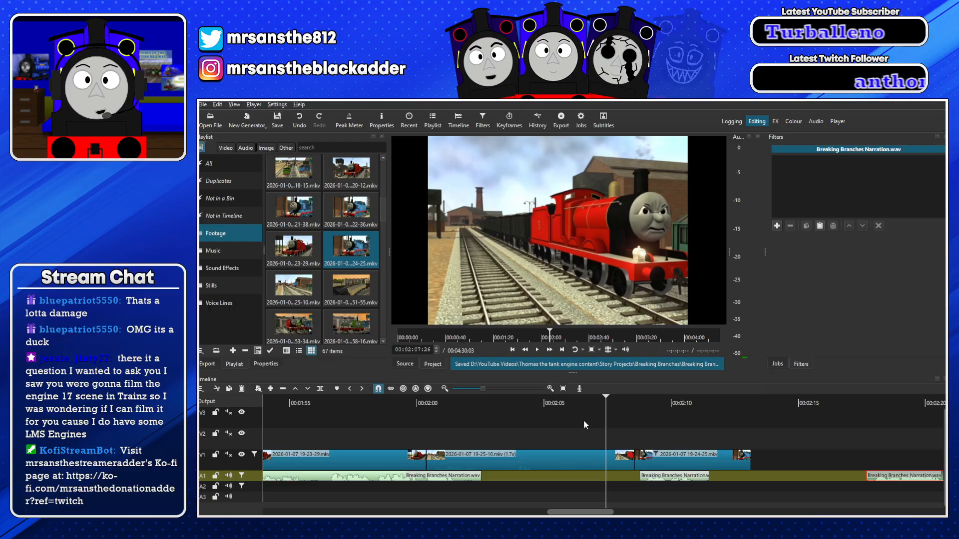
Add James Confronts the Tree.mp3 from the Music bin to A2, starting with the 19-24-25 clip, and play it back
{"action": "left_click", "coordinate": [218, 251]}
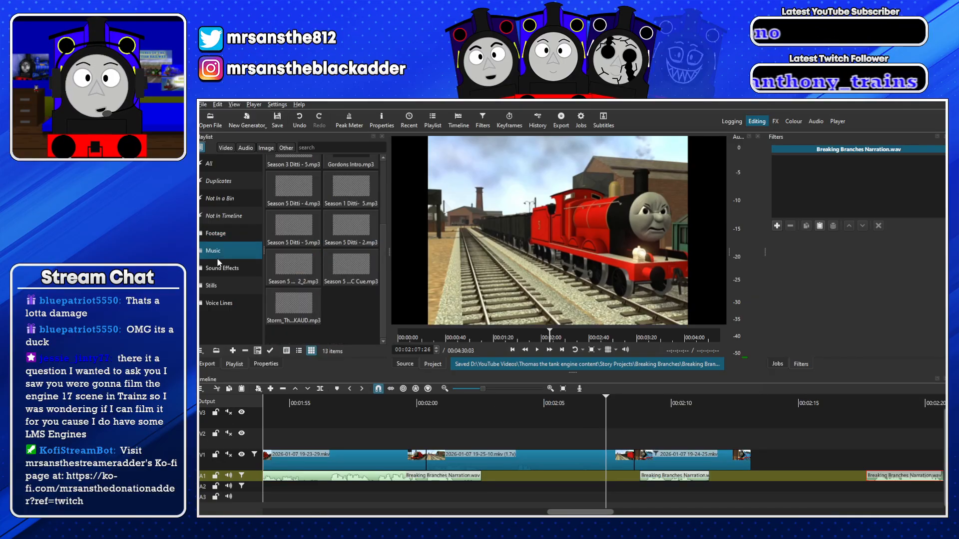
{"action": "scroll", "coordinate": [325, 208], "scroll_direction": "up", "scroll_amount": 3}
{"action": "double_click", "coordinate": [310, 172]}
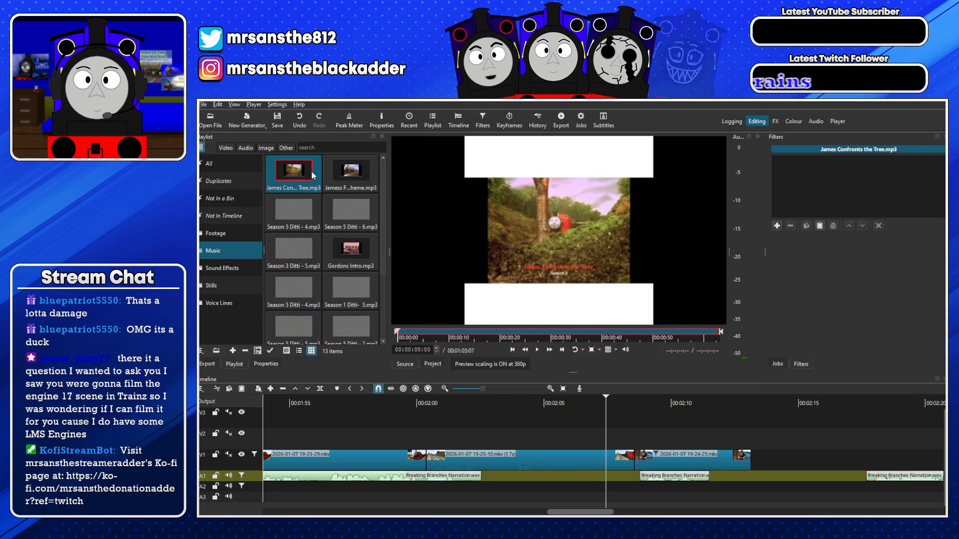
{"action": "double_click", "coordinate": [351, 180]}
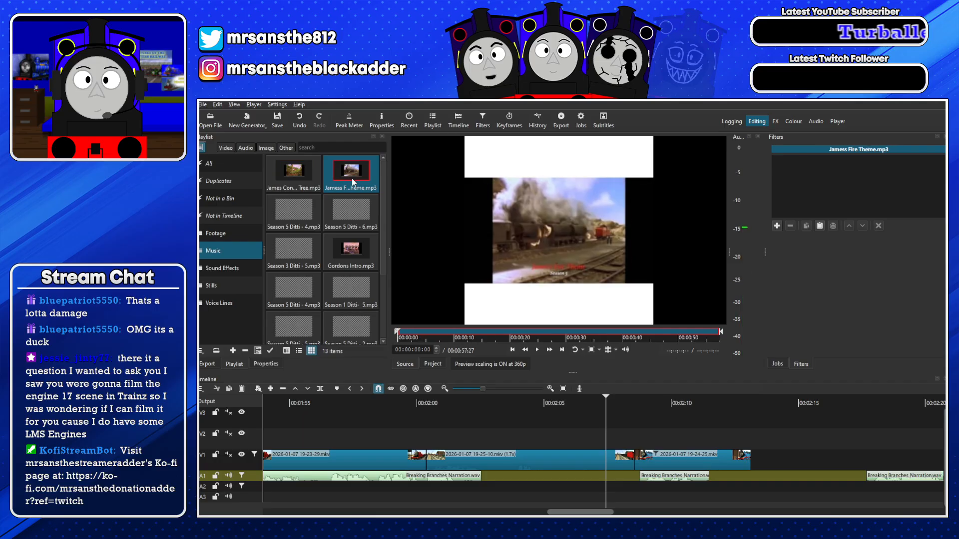
{"action": "left_click_drag", "start_coordinate": [298, 175], "coordinate": [586, 487]}
{"action": "key", "text": "space"}
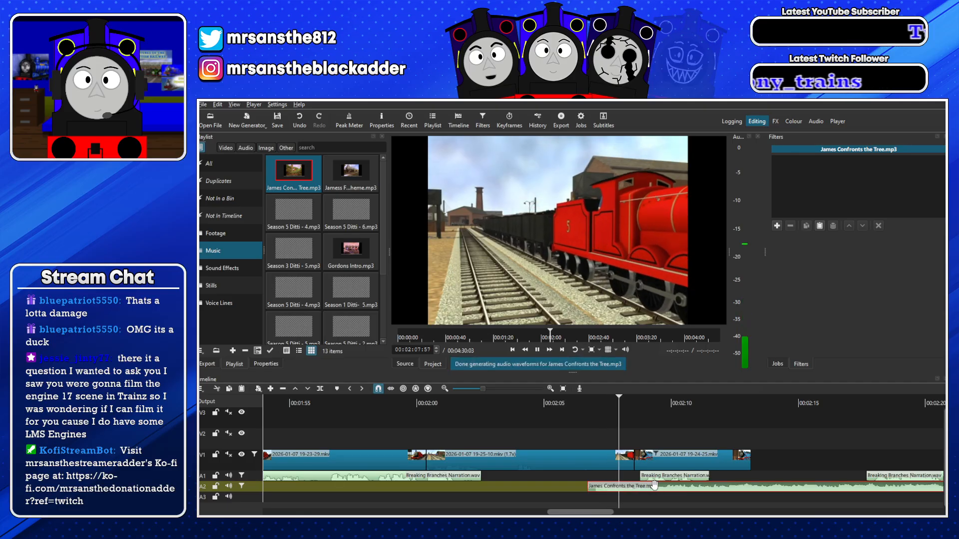
{"action": "left_click_drag", "start_coordinate": [651, 483], "coordinate": [750, 489]}
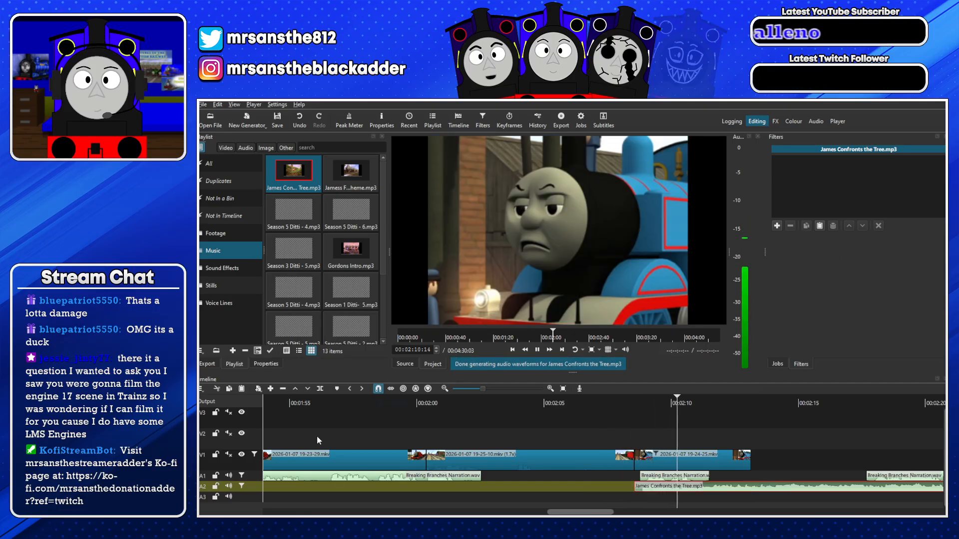
{"action": "key", "text": "space"}
Move the remaining narration segment on A1 well past 2:30
{"action": "left_click", "coordinate": [217, 236]}
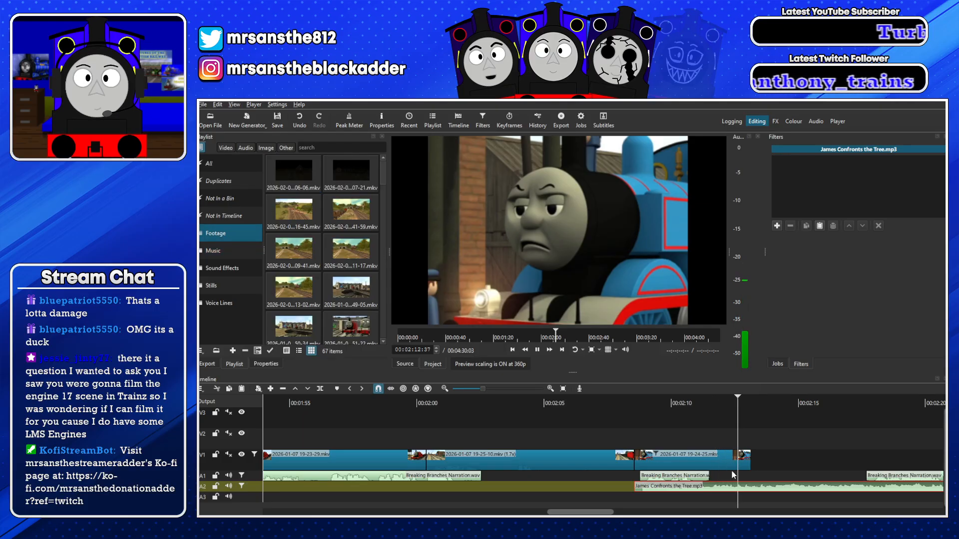
{"action": "key", "text": "space"}
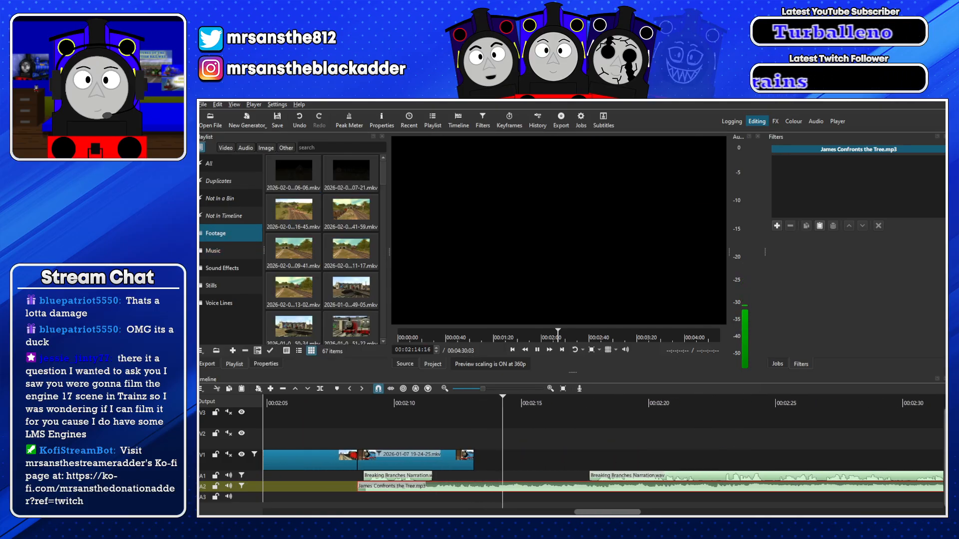
{"action": "left_click", "coordinate": [720, 477]}
{"action": "left_click_drag", "start_coordinate": [720, 477], "coordinate": [932, 481]}
{"action": "left_click_drag", "start_coordinate": [587, 514], "coordinate": [566, 514]}
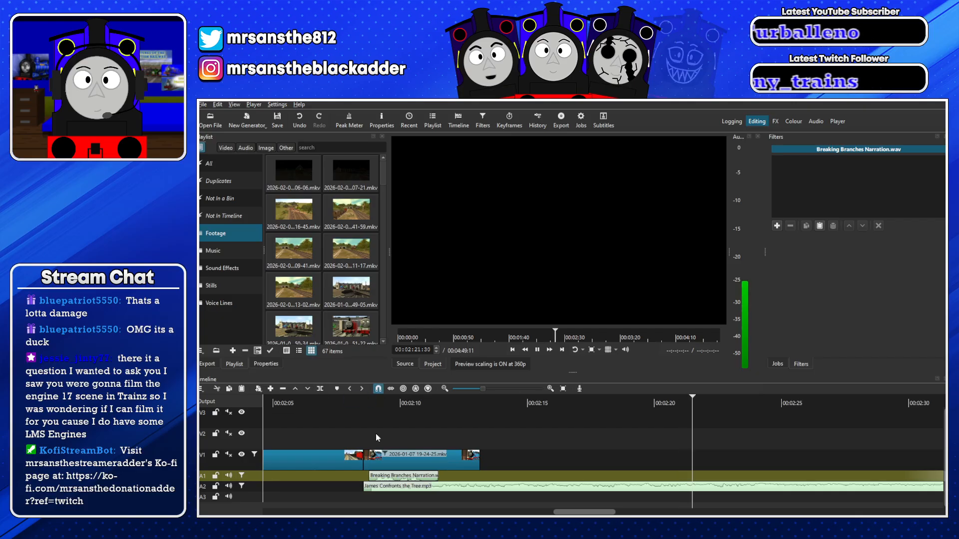
Replay the cut from the 19-25-10 clip to the 19-24-25 clip to check the music against the narration
{"action": "left_click", "coordinate": [298, 401]}
{"action": "key", "text": "space"}
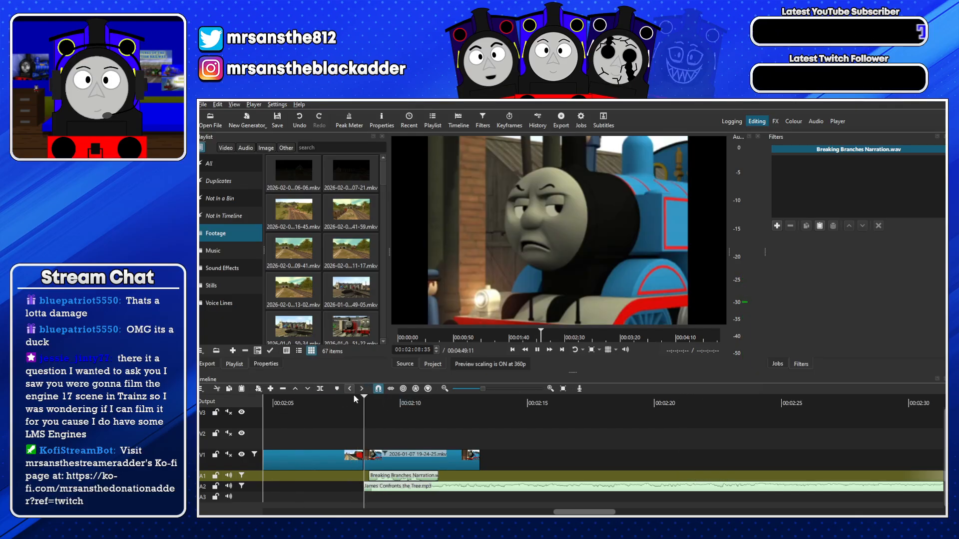
{"action": "key", "text": "Left"}
{"action": "key", "text": "Left"}
{"action": "key", "text": "Left"}
{"action": "key", "text": "Left"}
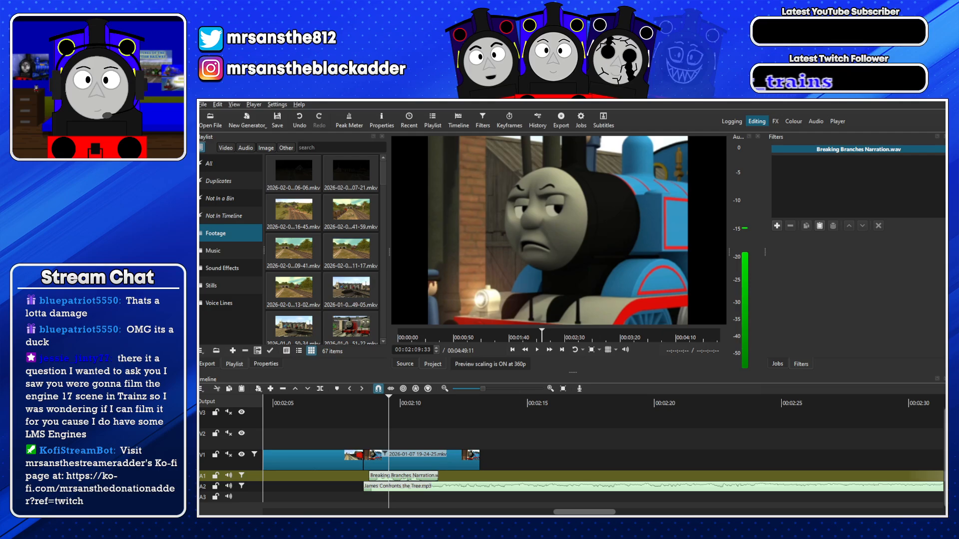
Add the James the Red Engine's Theme Season 5 cover MP3 to the Music bin and listen from about 19 seconds
{"action": "left_click_drag", "start_coordinate": [392, 429], "coordinate": [337, 286]}
{"action": "left_click_drag", "start_coordinate": [226, 250], "coordinate": [226, 250]}
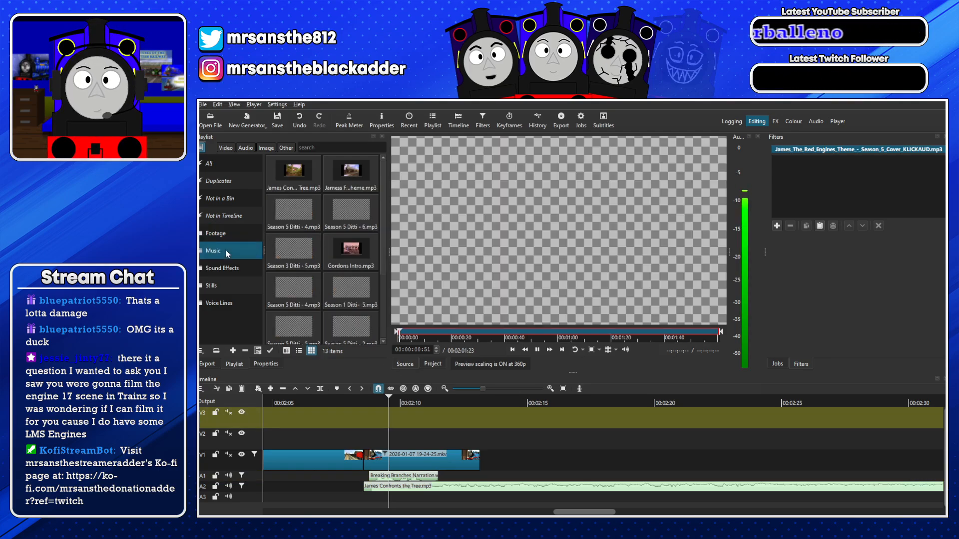
{"action": "left_click_drag", "start_coordinate": [525, 232], "coordinate": [317, 200]}
{"action": "key", "text": "space"}
{"action": "left_click", "coordinate": [450, 337]}
{"action": "key", "text": "space"}
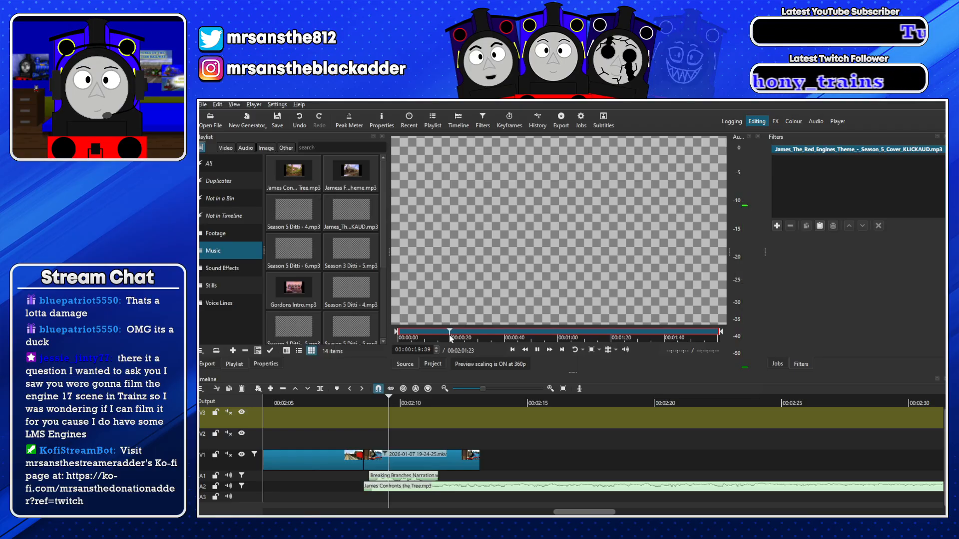
Replace James Confronts the Tree on A2 with the James the Red Engine's Theme, starting where the narration segment ends at about 2:02.5
{"action": "mouse_move", "coordinate": [397, 333]}
{"action": "left_mouse_down"}
{"action": "mouse_move", "coordinate": [453, 338]}
{"action": "mouse_move", "coordinate": [472, 374]}
{"action": "mouse_move", "coordinate": [342, 497]}
{"action": "mouse_move", "coordinate": [396, 495]}
{"action": "mouse_move", "coordinate": [338, 485]}
{"action": "left_mouse_up"}
{"action": "key", "text": "space"}
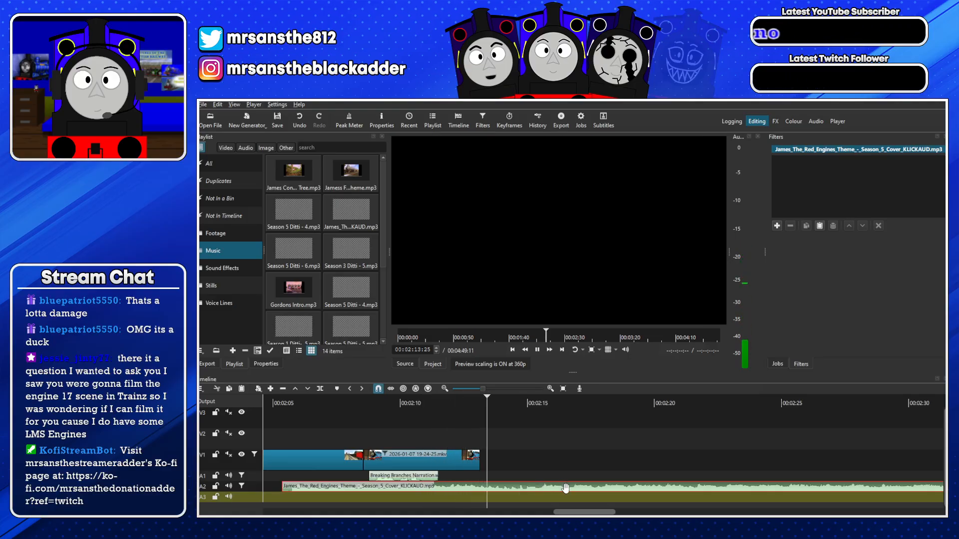
{"action": "left_click_drag", "start_coordinate": [585, 512], "coordinate": [569, 511]}
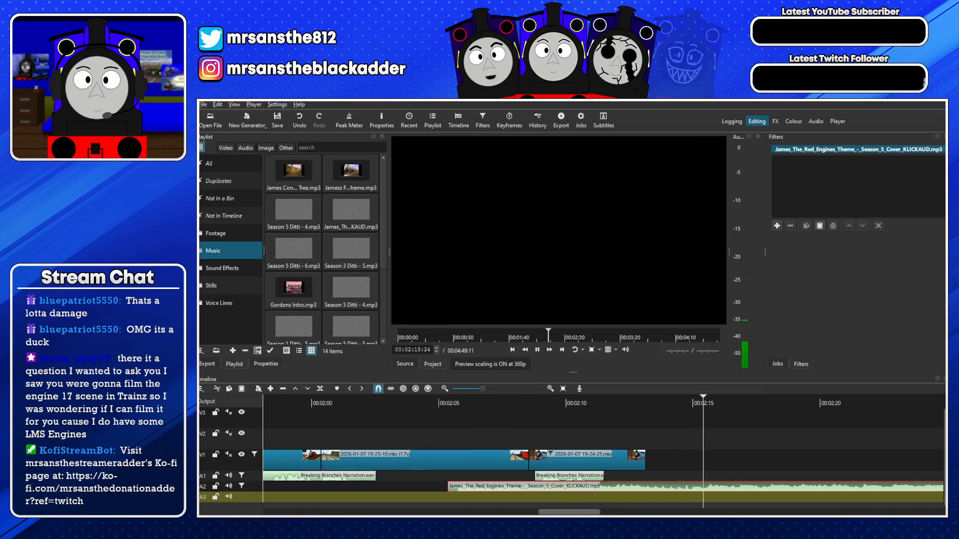
{"action": "left_click_drag", "start_coordinate": [663, 491], "coordinate": [583, 491]}
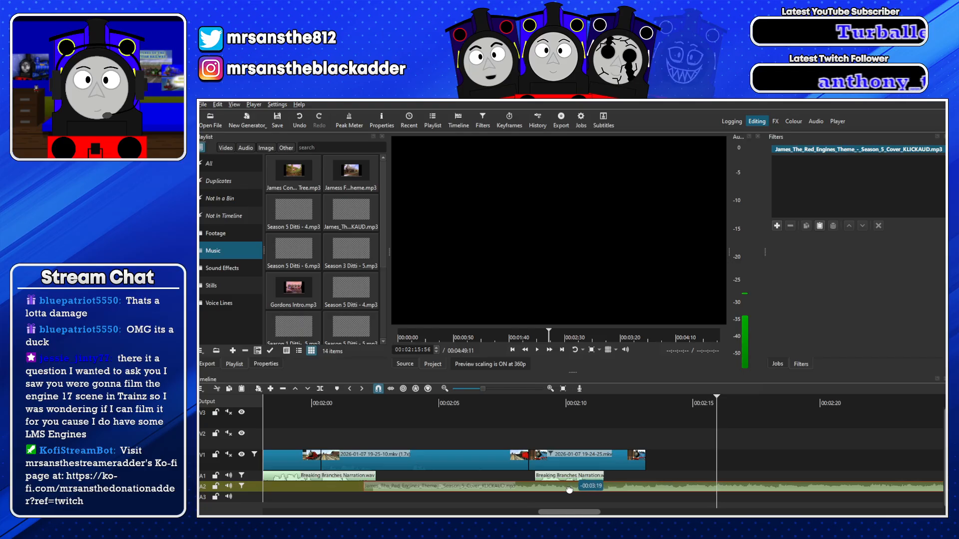
{"action": "left_click", "coordinate": [367, 394]}
{"action": "key", "text": "space"}
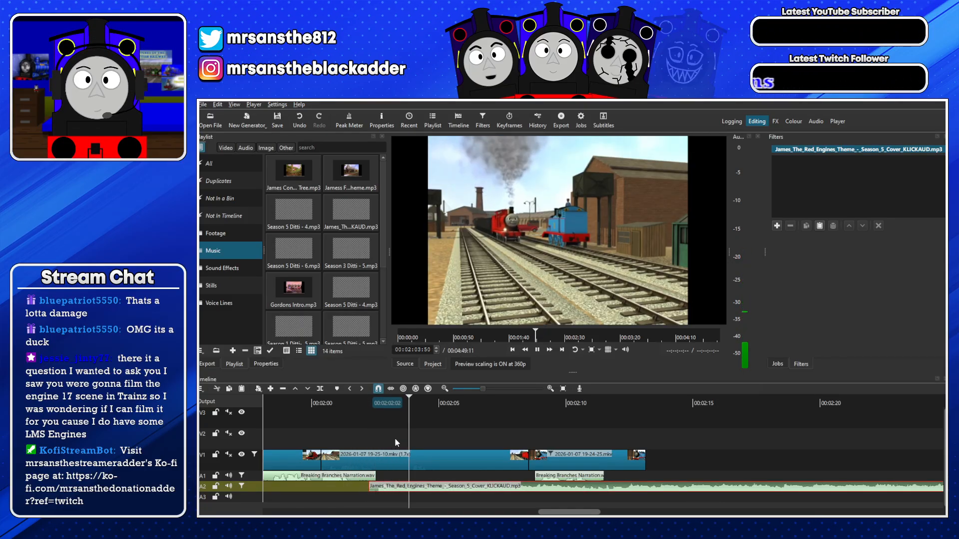
{"action": "left_click_drag", "start_coordinate": [500, 484], "coordinate": [518, 492]}
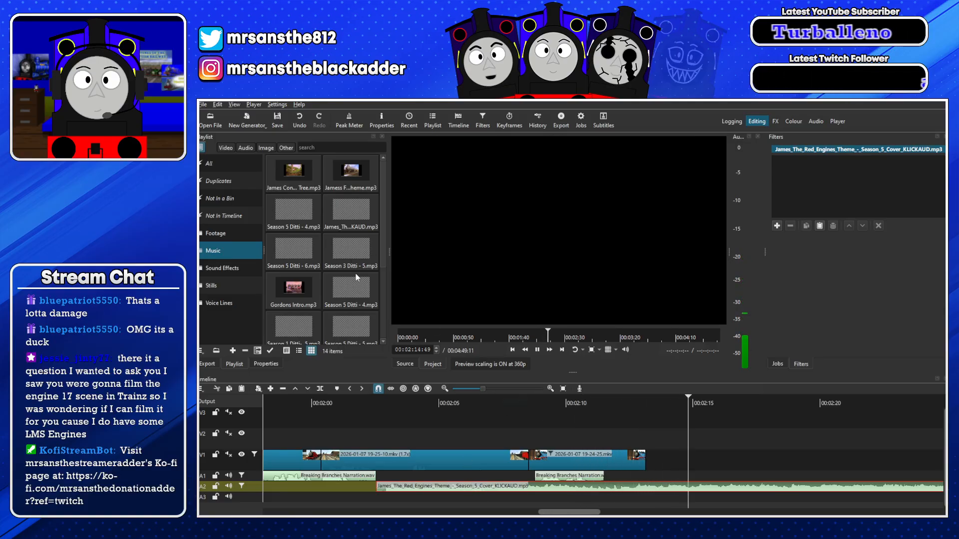
{"action": "key", "text": "space"}
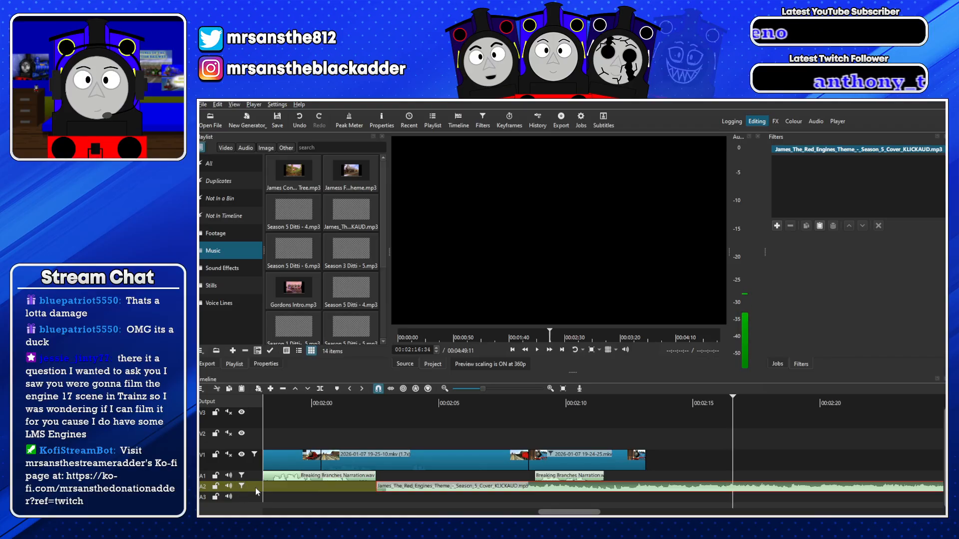
Set the A2 track's Gain / Volume level to -21.0 dB and preview the music from about 2:06
{"action": "left_click", "coordinate": [256, 492]}
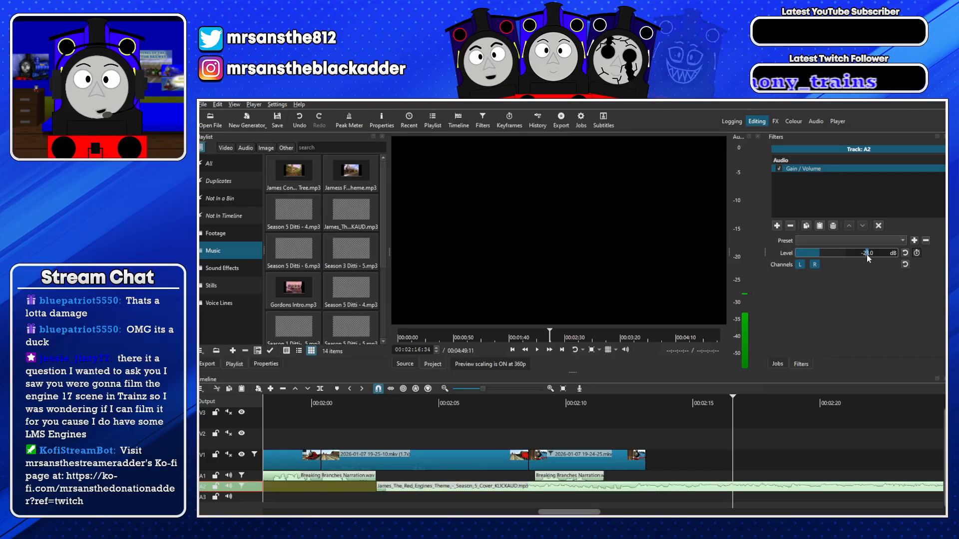
{"action": "left_click", "coordinate": [468, 404]}
{"action": "key", "text": "space"}
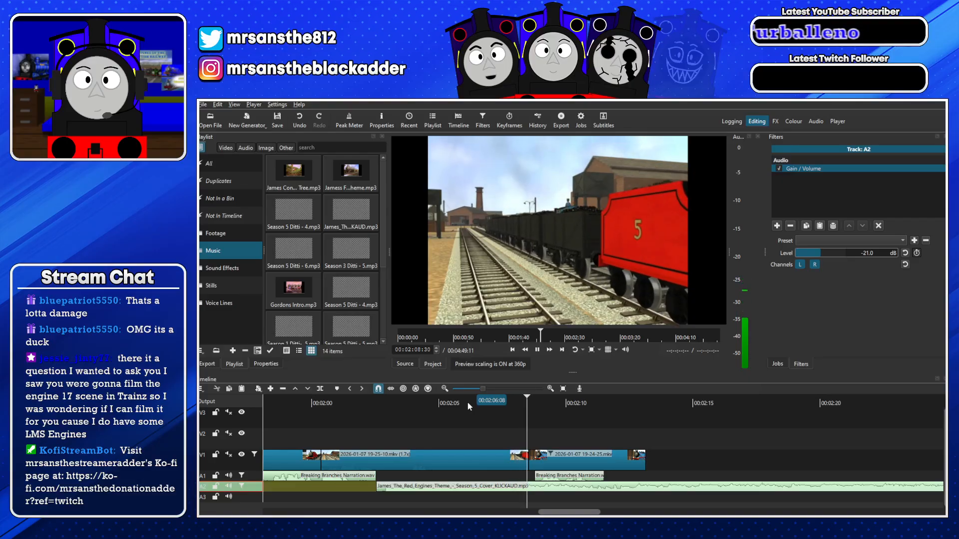
{"action": "left_click", "coordinate": [236, 266]}
{"action": "left_click", "coordinate": [234, 233]}
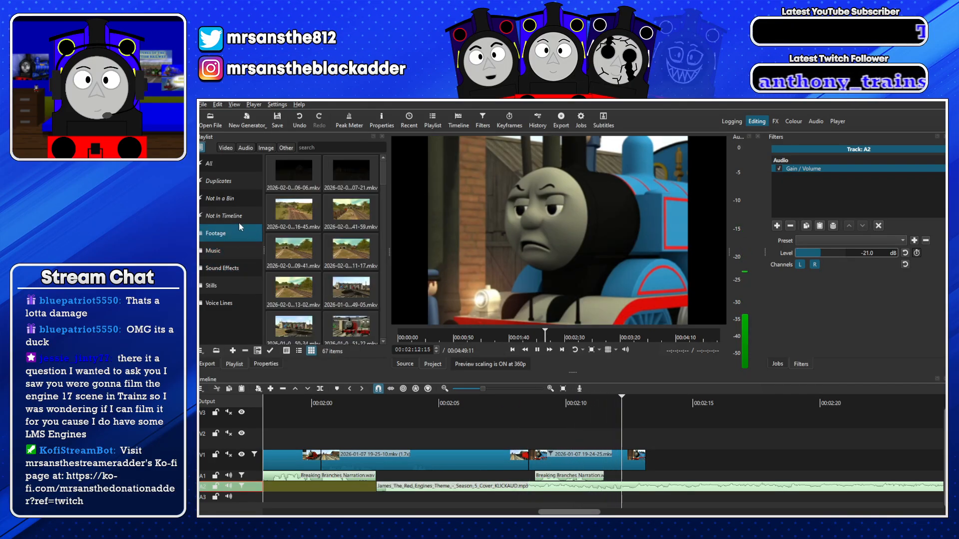
{"action": "key", "text": "space"}
{"action": "scroll", "coordinate": [315, 290], "scroll_direction": "down", "scroll_amount": 3}
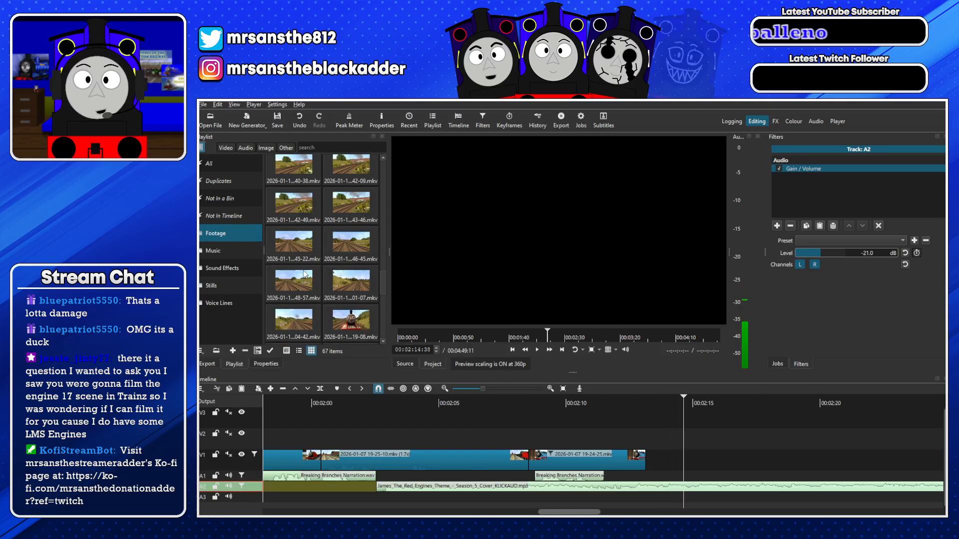
{"action": "double_click", "coordinate": [361, 205]}
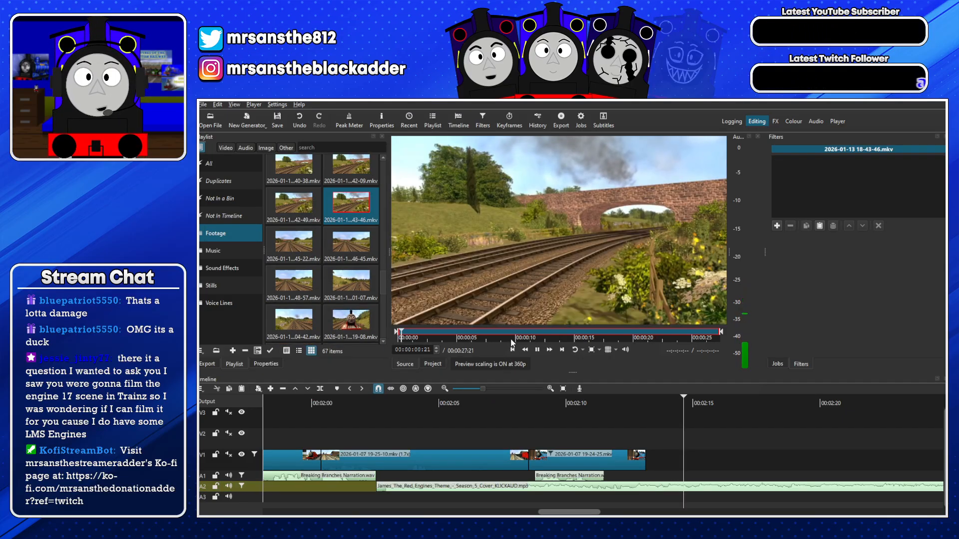
{"action": "left_click_drag", "start_coordinate": [523, 339], "coordinate": [560, 336]}
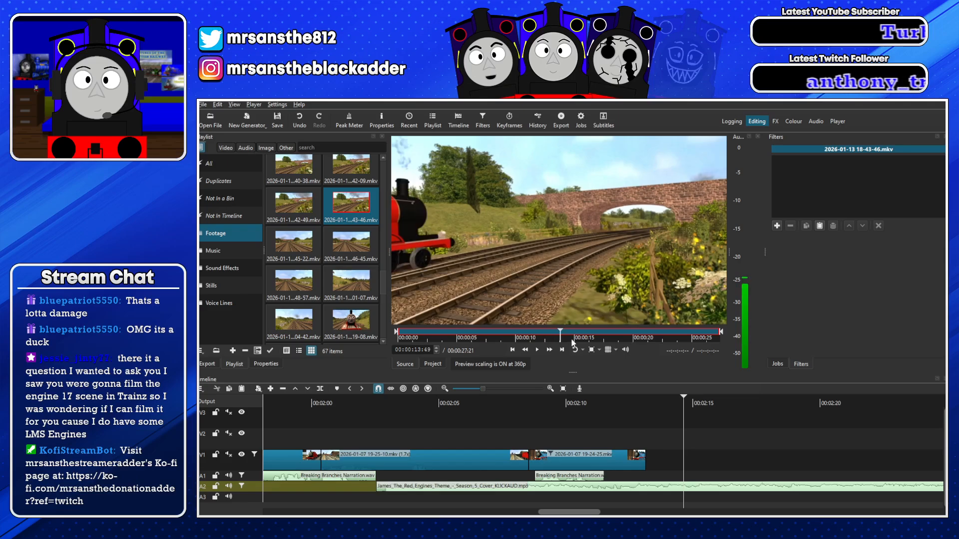
{"action": "left_click", "coordinate": [527, 337]}
{"action": "key", "text": "i"}
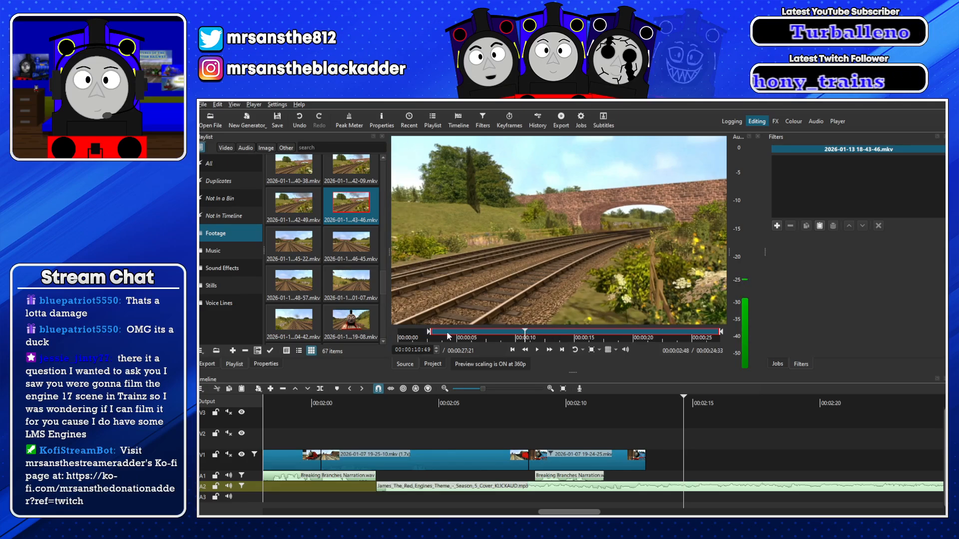
{"action": "left_click_drag", "start_coordinate": [528, 337], "coordinate": [617, 458]}
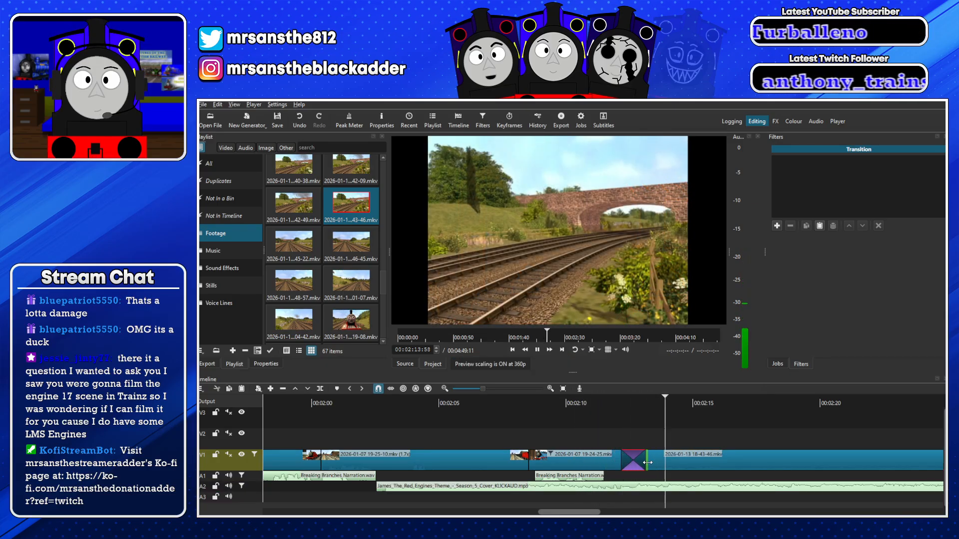
{"action": "key", "text": "space"}
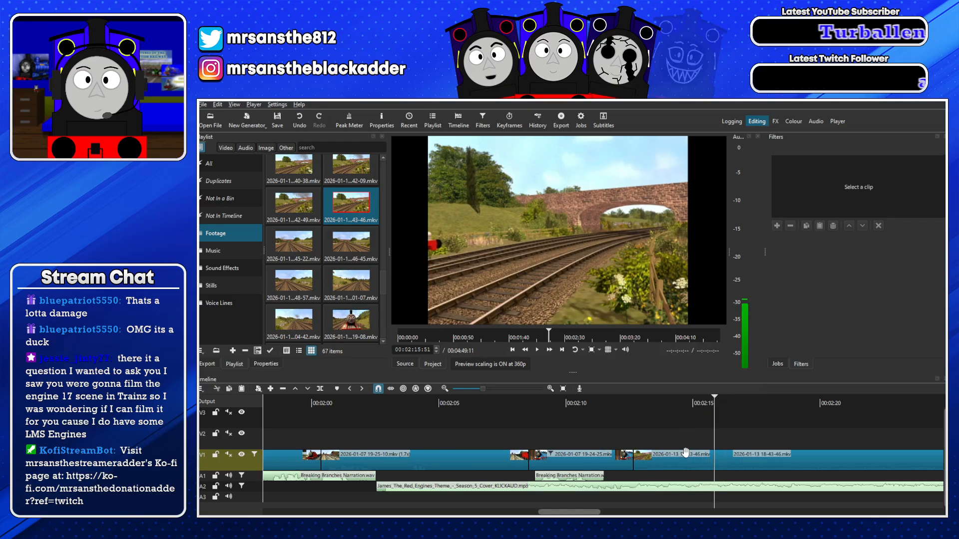
Overlap the start of the 18-43-46 clip with the end of the 19-24-25 clip on V1 as a crossfade, and preview it
{"action": "key", "text": "s"}
{"action": "left_click", "coordinate": [589, 403]}
{"action": "key", "text": "space"}
{"action": "left_click_drag", "start_coordinate": [638, 466], "coordinate": [672, 464]}
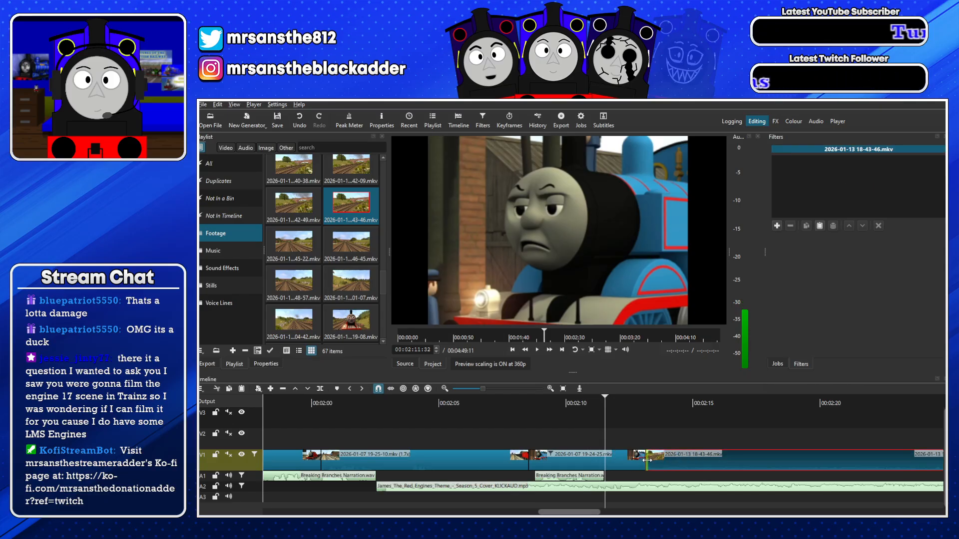
{"action": "key", "text": "space"}
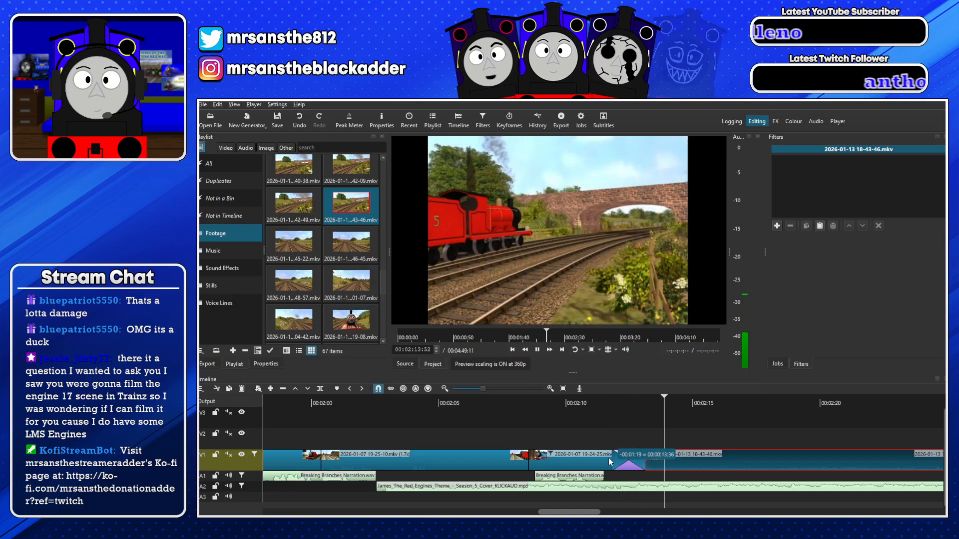
Move the next Breaking Branches Narration segment on A1 back to where the crossfade ends, about 2:13, and preview it
{"action": "left_click_drag", "start_coordinate": [589, 512], "coordinate": [632, 515]}
{"action": "left_click_drag", "start_coordinate": [752, 477], "coordinate": [439, 475]}
{"action": "left_click", "coordinate": [431, 399]}
{"action": "key", "text": "space"}
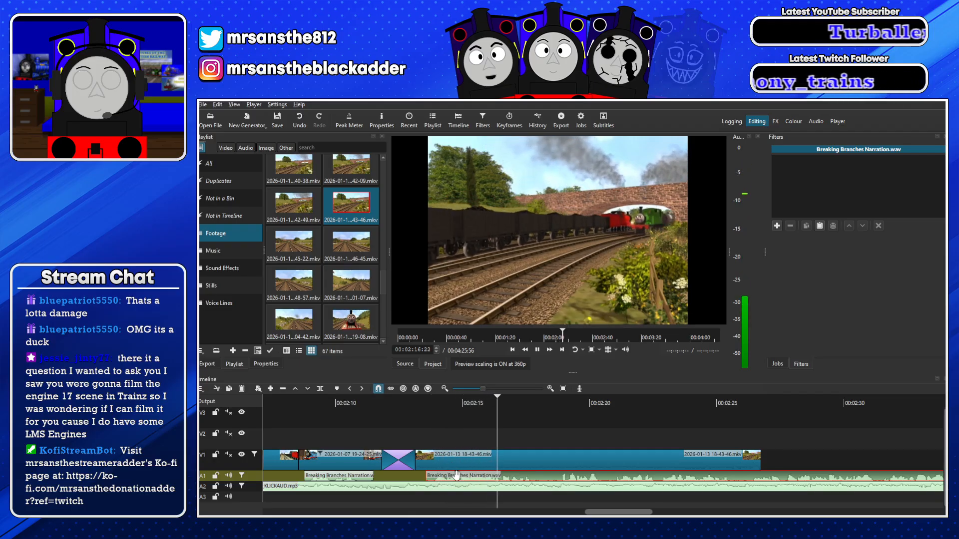
{"action": "left_click_drag", "start_coordinate": [522, 477], "coordinate": [510, 477]}
{"action": "left_click", "coordinate": [406, 399]}
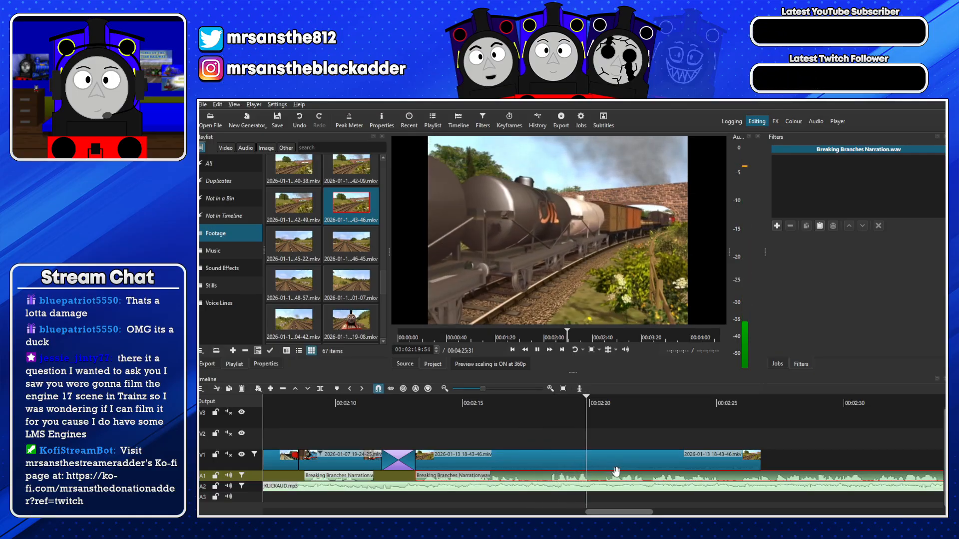
Split the A1 narration at about 2:20, trim the first part's end to about 2:17.8, and start the second part at 2:20
{"action": "key", "text": "space"}
{"action": "key", "text": "s"}
{"action": "left_click_drag", "start_coordinate": [622, 477], "coordinate": [674, 481]}
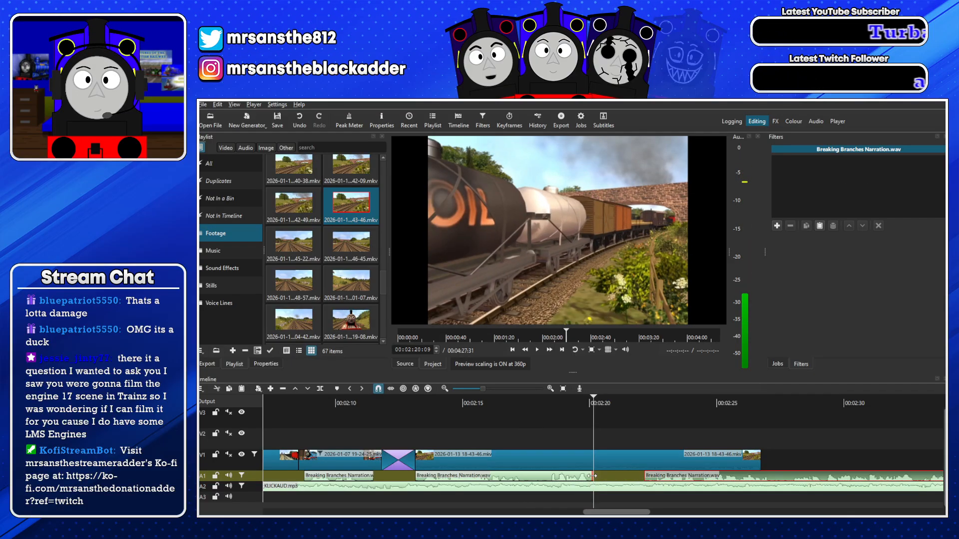
{"action": "left_click_drag", "start_coordinate": [547, 478], "coordinate": [533, 479]}
{"action": "left_click_drag", "start_coordinate": [646, 477], "coordinate": [591, 462]}
Preview from about 2:17.5 and trim the end of the 18-43-46 clip on V1 to about 2:18.6
{"action": "left_click", "coordinate": [525, 404]}
{"action": "key", "text": "space"}
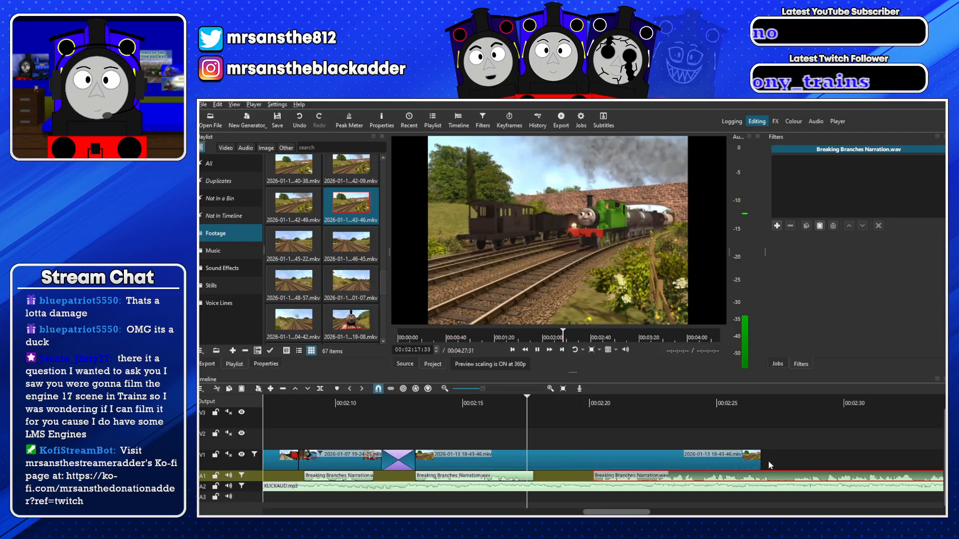
{"action": "left_click_drag", "start_coordinate": [760, 461], "coordinate": [549, 465]}
{"action": "left_click", "coordinate": [549, 405]}
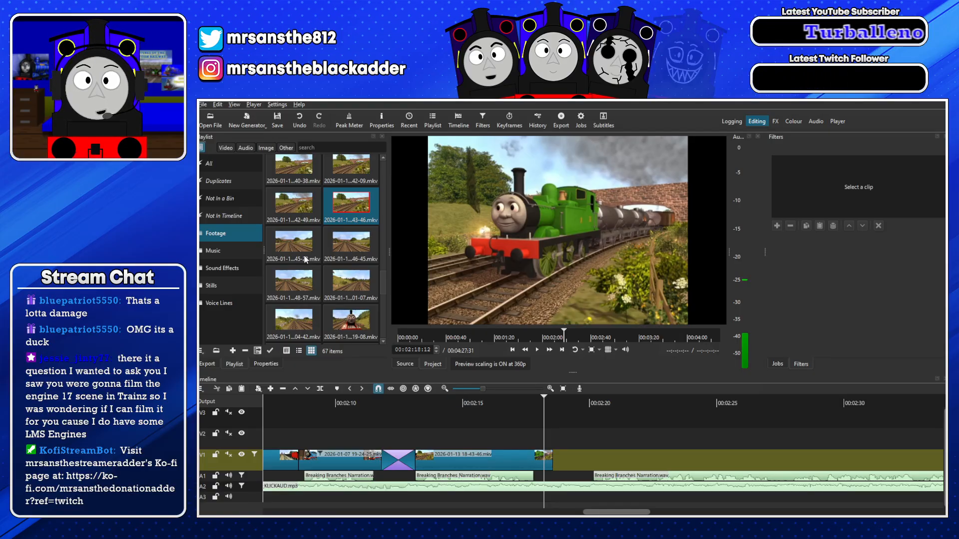
{"action": "double_click", "coordinate": [295, 285]}
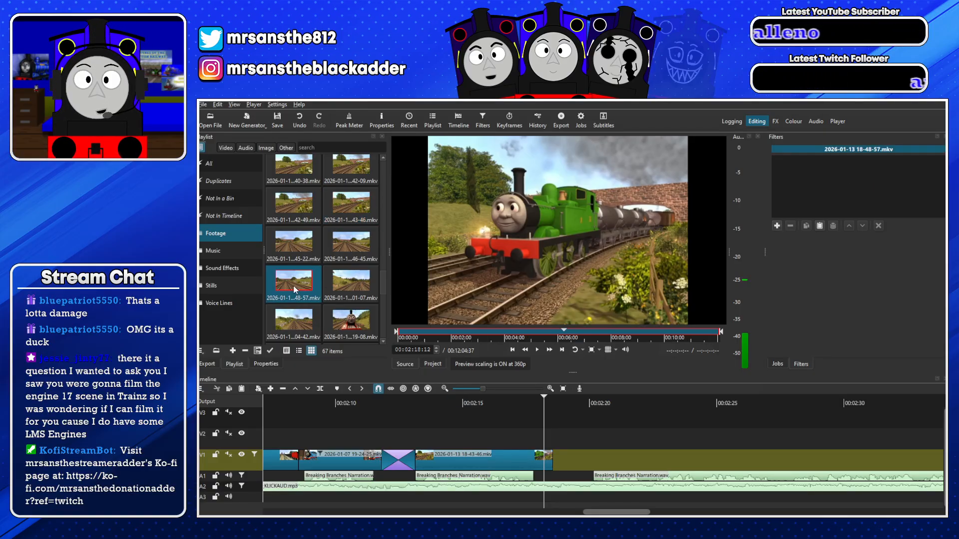
{"action": "left_click_drag", "start_coordinate": [399, 335], "coordinate": [568, 335]}
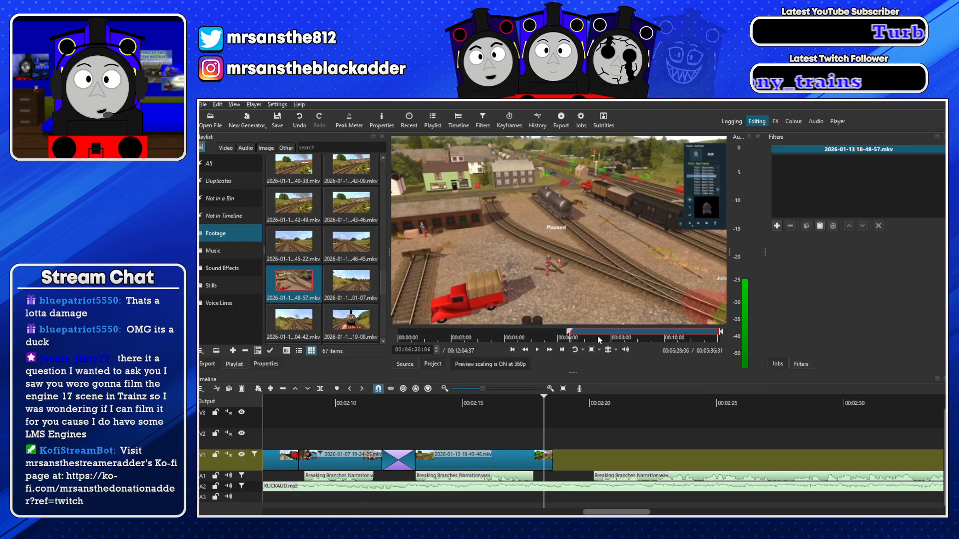
{"action": "left_click", "coordinate": [597, 336]}
{"action": "left_click", "coordinate": [634, 337]}
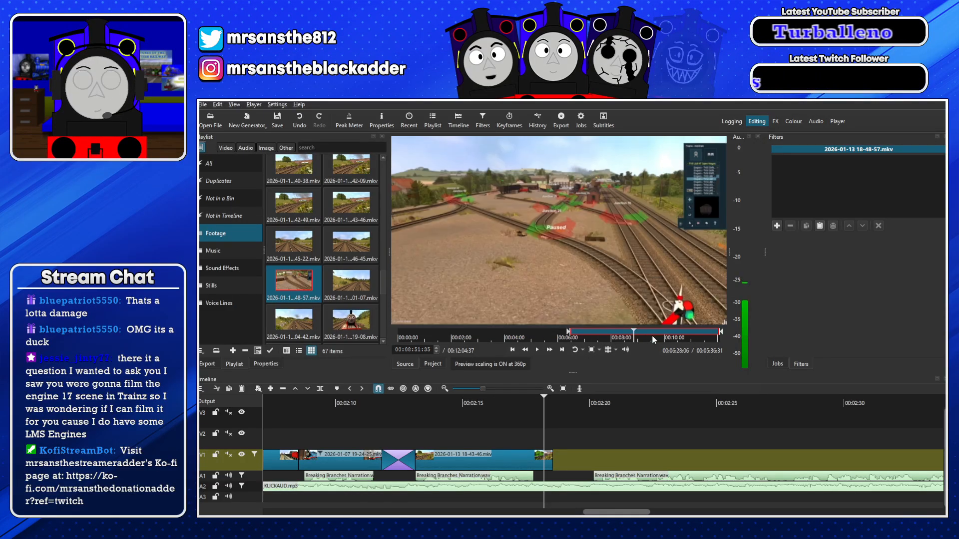
{"action": "left_click", "coordinate": [437, 335]}
{"action": "left_click_drag", "start_coordinate": [568, 334], "coordinate": [548, 334]}
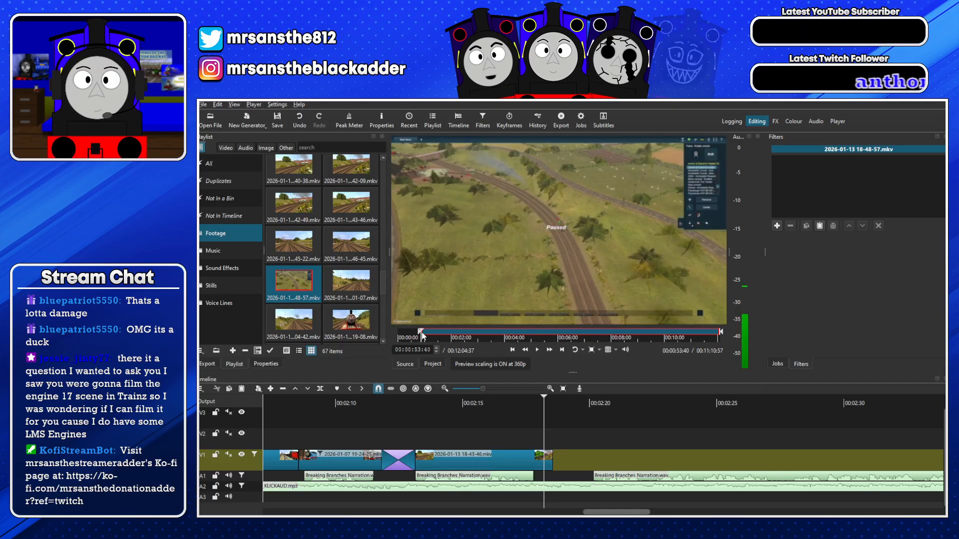
{"action": "double_click", "coordinate": [352, 247]}
{"action": "left_click_drag", "start_coordinate": [422, 334], "coordinate": [649, 337]}
{"action": "double_click", "coordinate": [306, 251]}
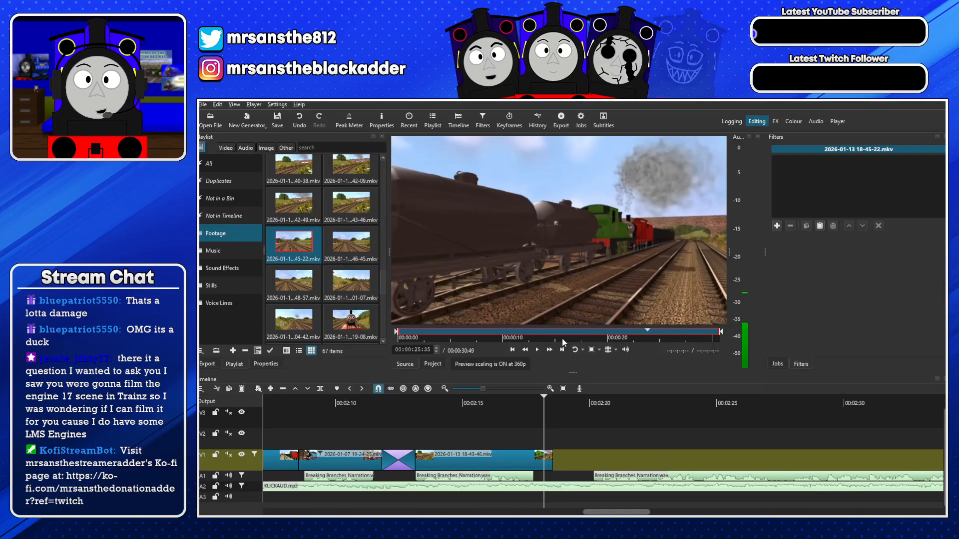
{"action": "left_click", "coordinate": [560, 340]}
{"action": "left_click_drag", "start_coordinate": [590, 342], "coordinate": [660, 343]}
{"action": "left_click", "coordinate": [625, 342]}
{"action": "mouse_move", "coordinate": [397, 333]}
{"action": "left_mouse_down"}
{"action": "mouse_move", "coordinate": [650, 333]}
{"action": "mouse_move", "coordinate": [638, 332]}
{"action": "left_mouse_up"}
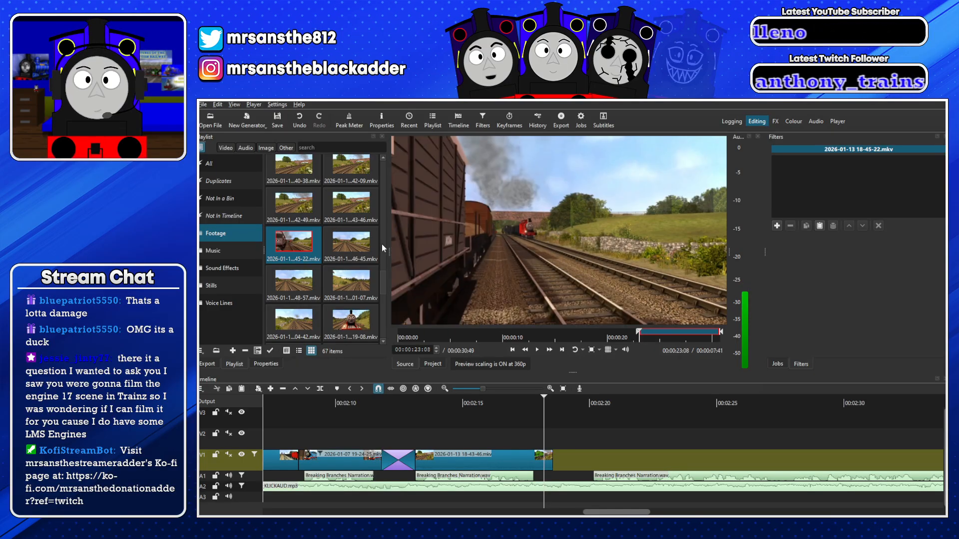
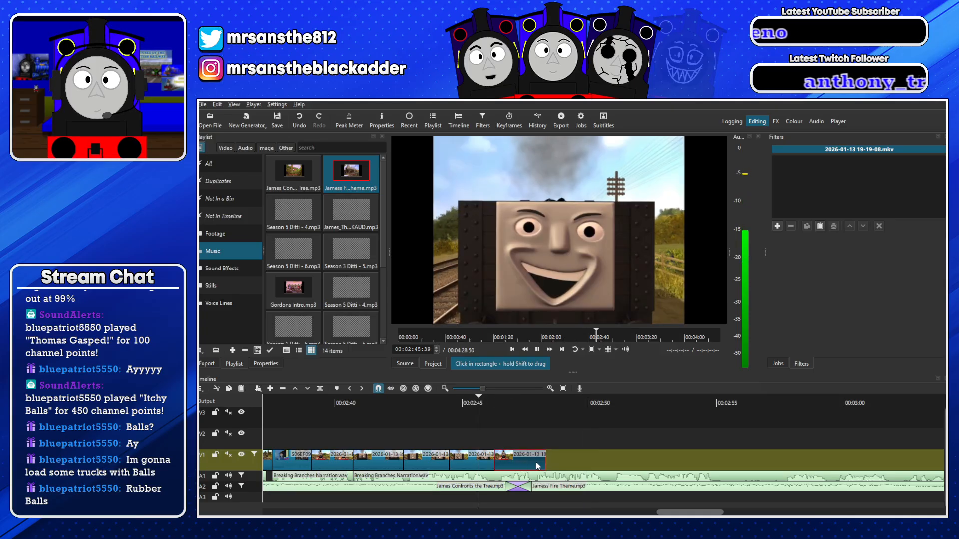
Shorten the 19-19-08 clip at the end of V1 to a duration of 00:00:01:40 and check its properties
{"action": "left_click", "coordinate": [543, 464]}
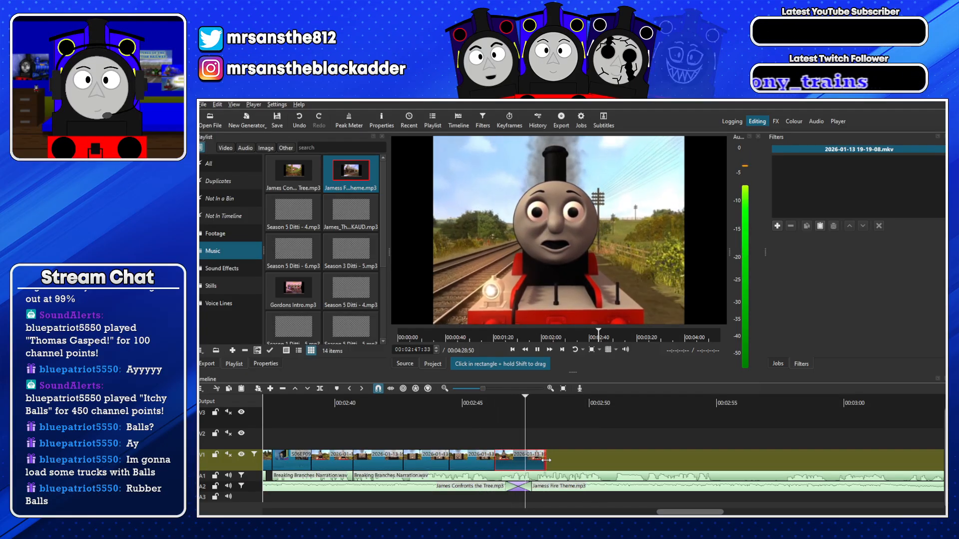
{"action": "left_click_drag", "start_coordinate": [546, 464], "coordinate": [542, 464]}
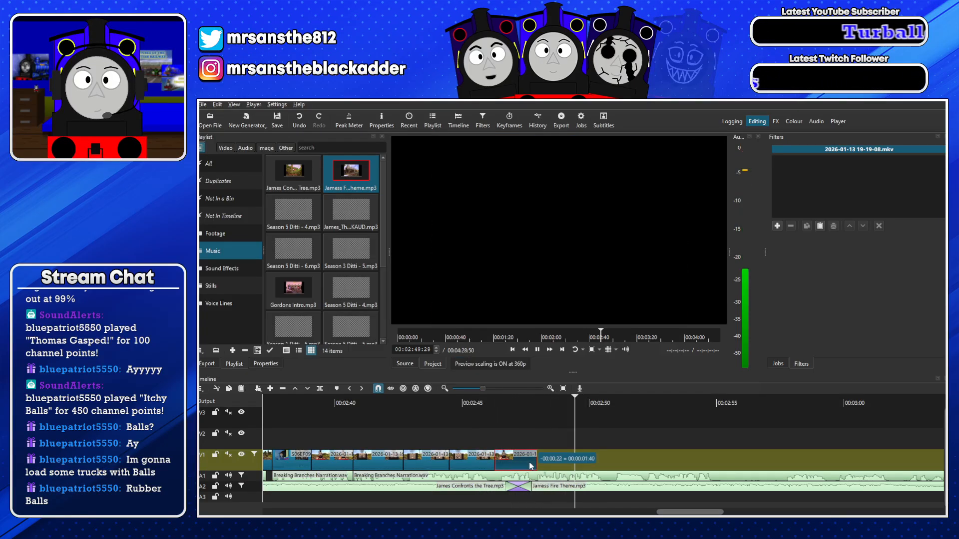
{"action": "left_click", "coordinate": [265, 364]}
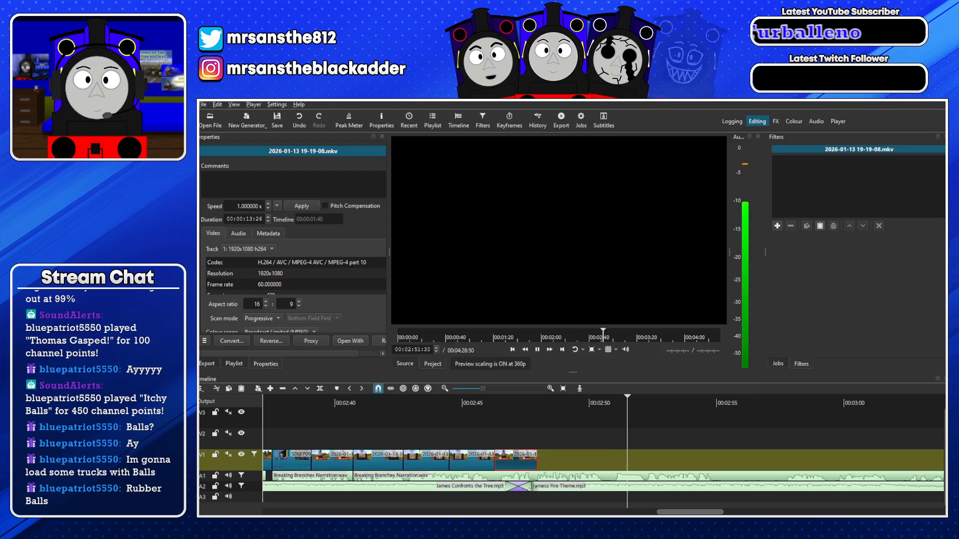
{"action": "left_click", "coordinate": [235, 363]}
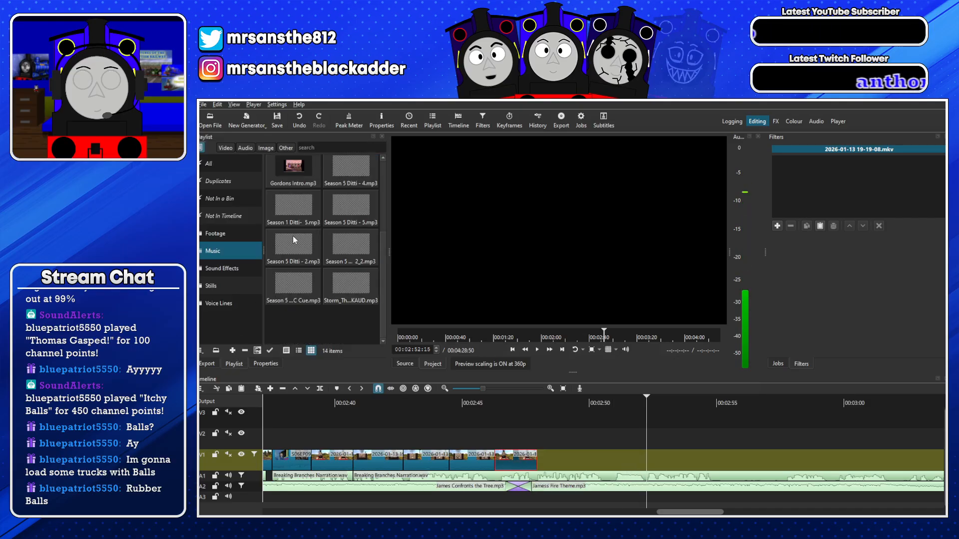
{"action": "left_click", "coordinate": [230, 270]}
{"action": "left_click", "coordinate": [235, 234]}
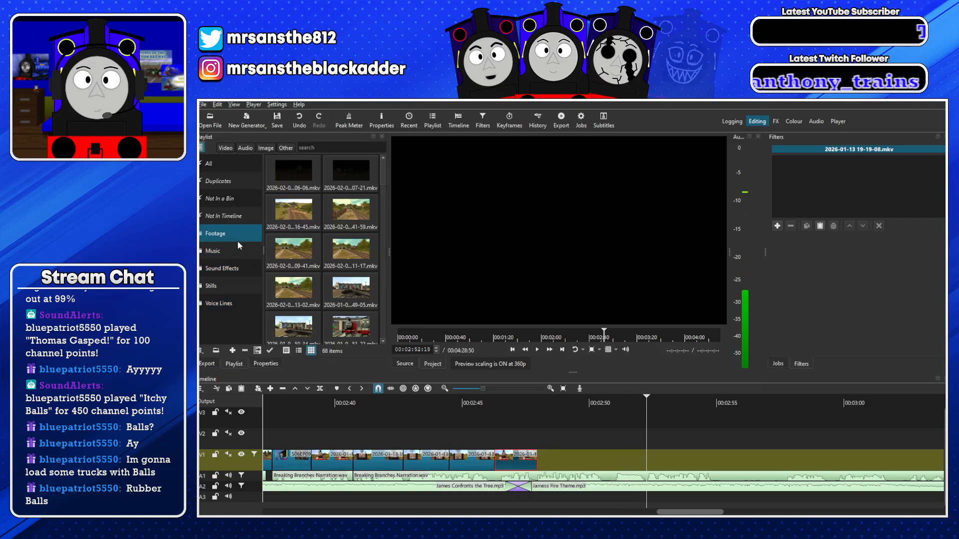
{"action": "scroll", "coordinate": [328, 269], "scroll_direction": "down", "scroll_amount": 5}
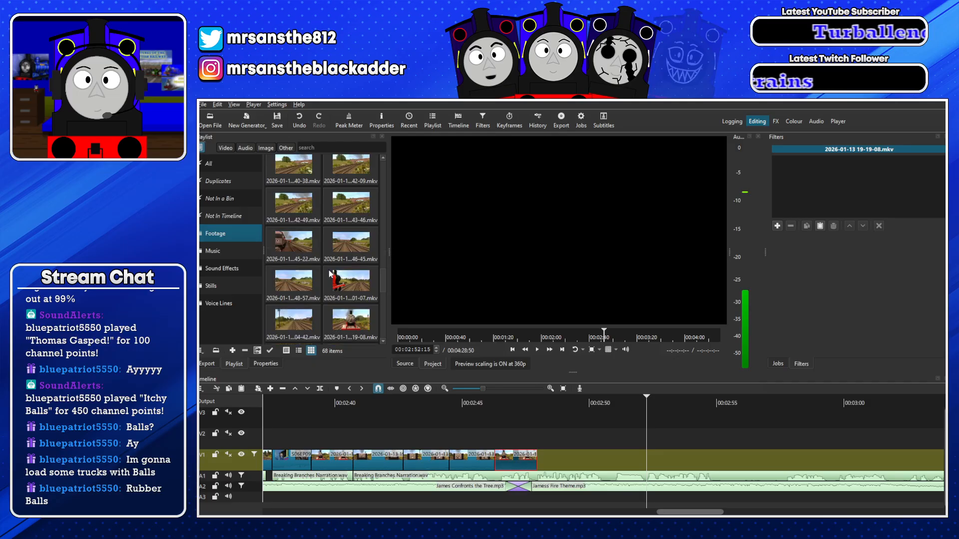
{"action": "scroll", "coordinate": [350, 291], "scroll_direction": "down", "scroll_amount": 3}
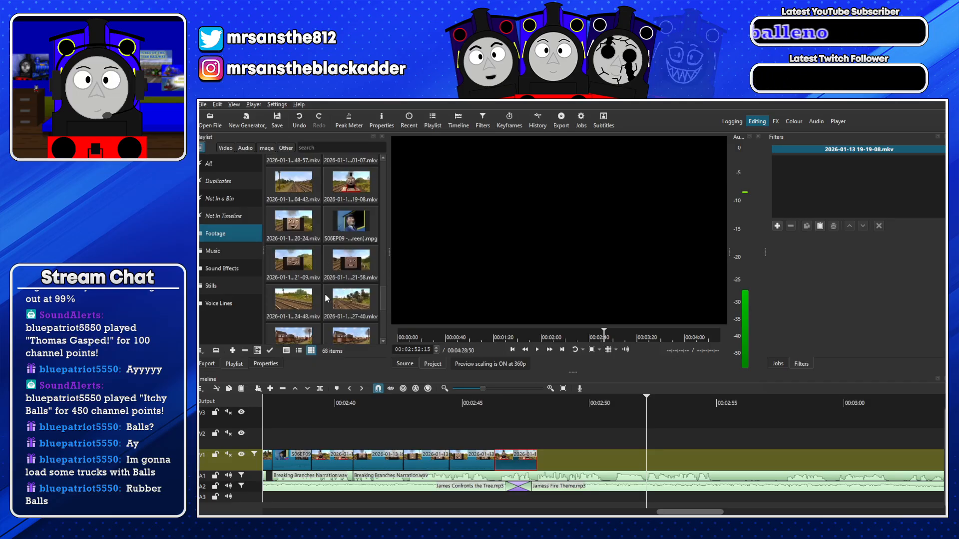
{"action": "scroll", "coordinate": [328, 298], "scroll_direction": "up", "scroll_amount": 3}
{"action": "scroll", "coordinate": [325, 299], "scroll_direction": "down", "scroll_amount": 3}
{"action": "double_click", "coordinate": [293, 299]}
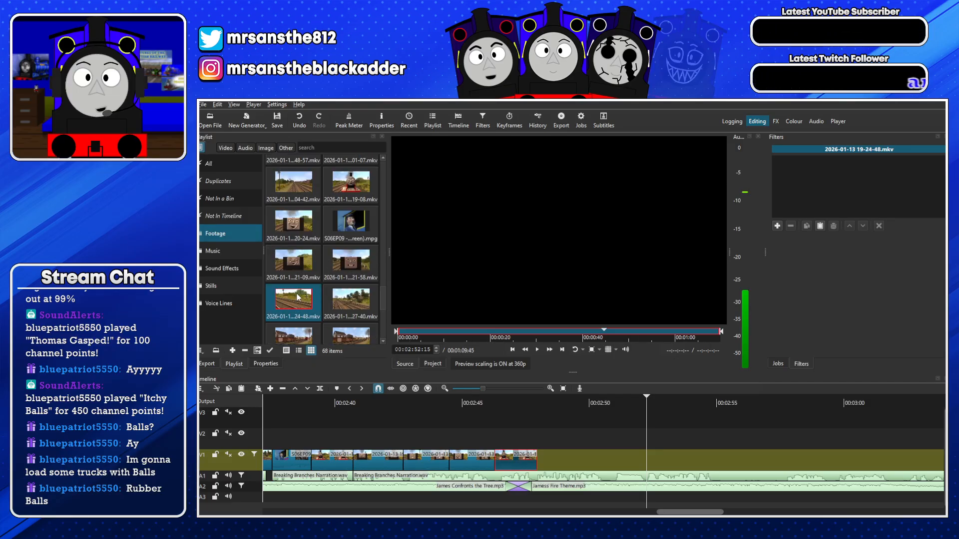
{"action": "left_click", "coordinate": [552, 338]}
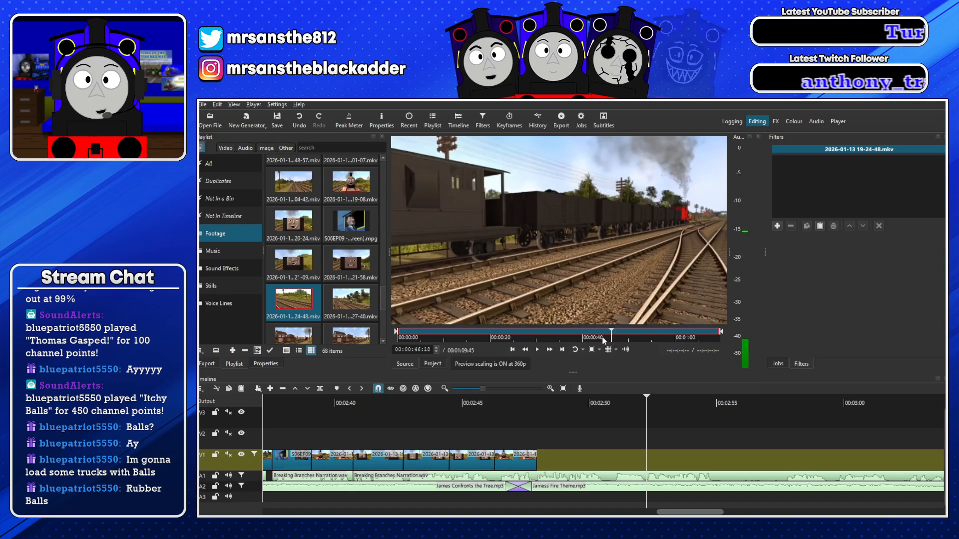
{"action": "left_click_drag", "start_coordinate": [573, 338], "coordinate": [581, 338]}
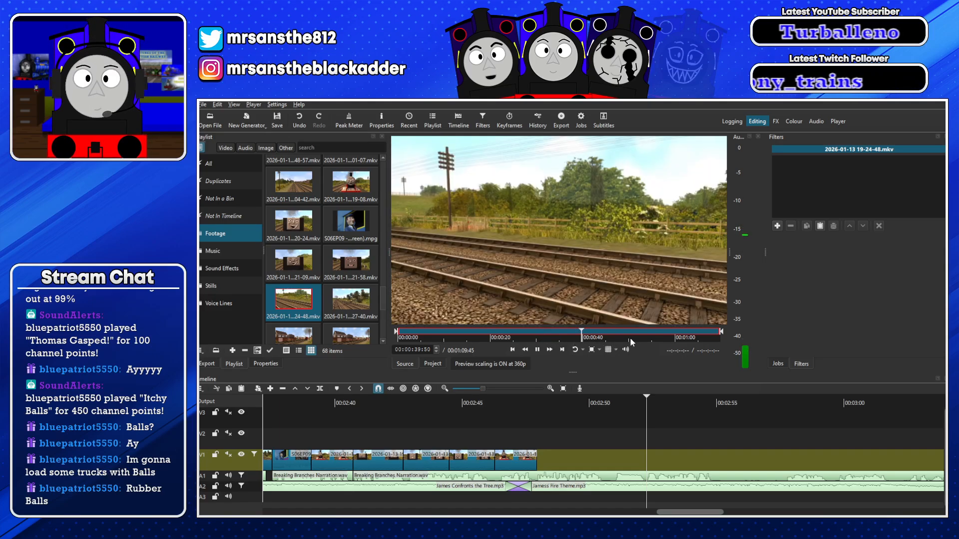
Set the 19-24-48 footage's in point to 00:01:00:30 and place it on V1 directly after the 19-19-08 clip
{"action": "left_click_drag", "start_coordinate": [397, 332], "coordinate": [474, 333]}
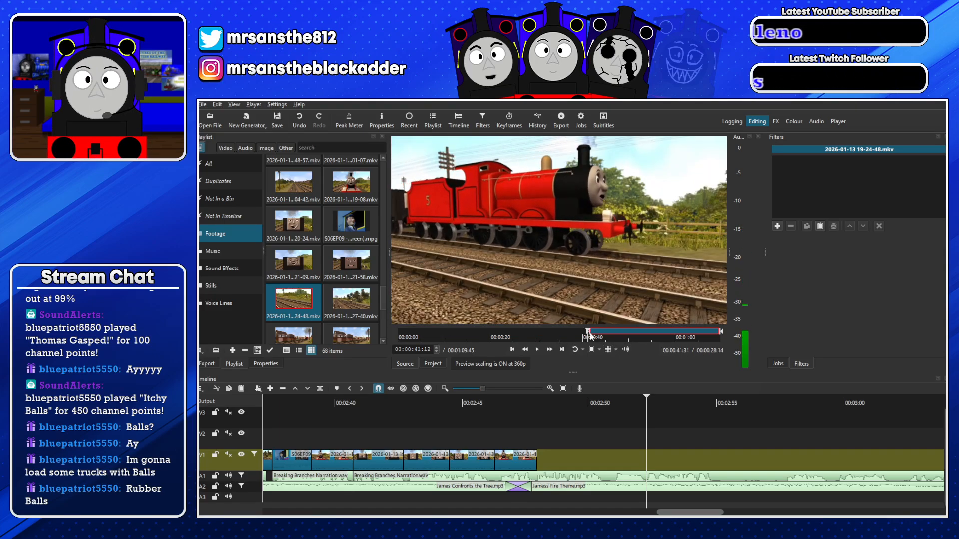
{"action": "left_click_drag", "start_coordinate": [577, 332], "coordinate": [584, 336]}
{"action": "key", "text": "space"}
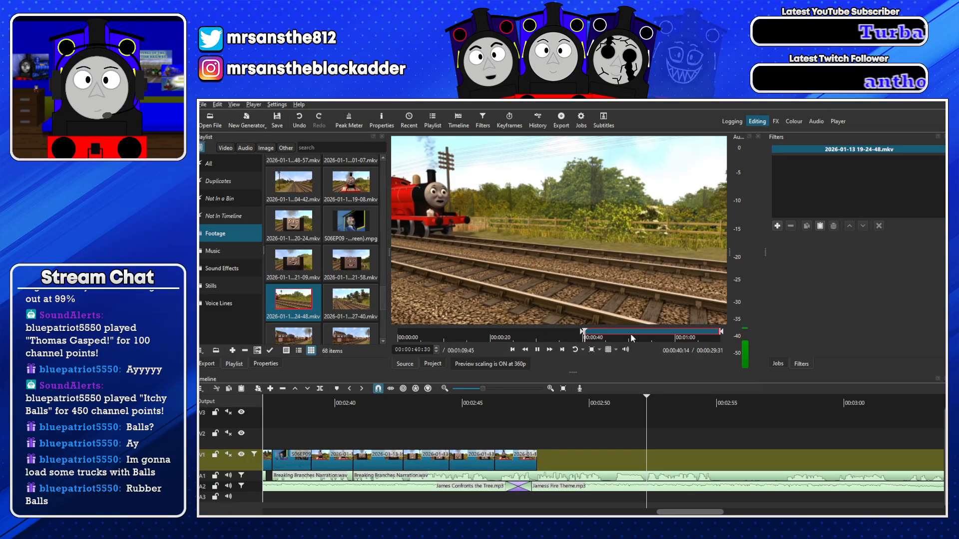
{"action": "left_click", "coordinate": [669, 335]}
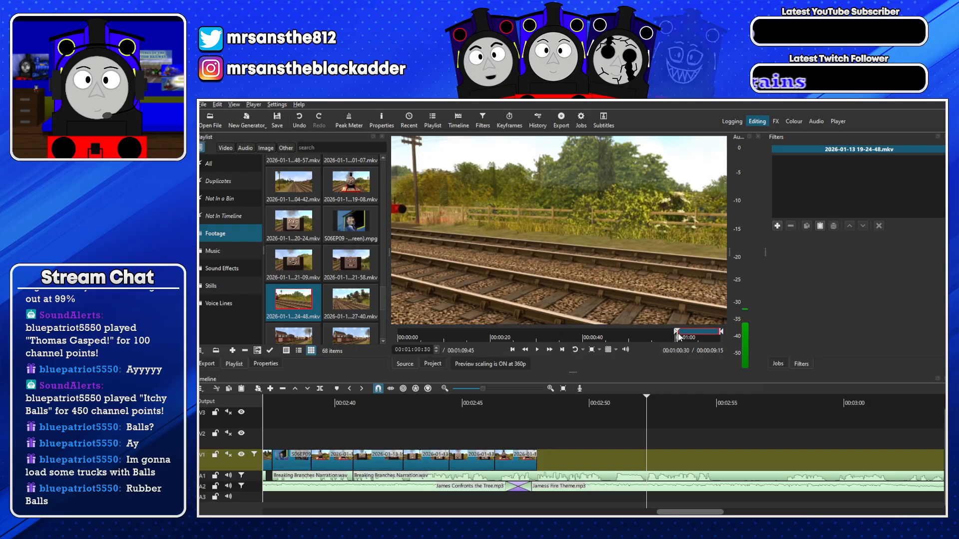
{"action": "left_click_drag", "start_coordinate": [666, 324], "coordinate": [544, 447]}
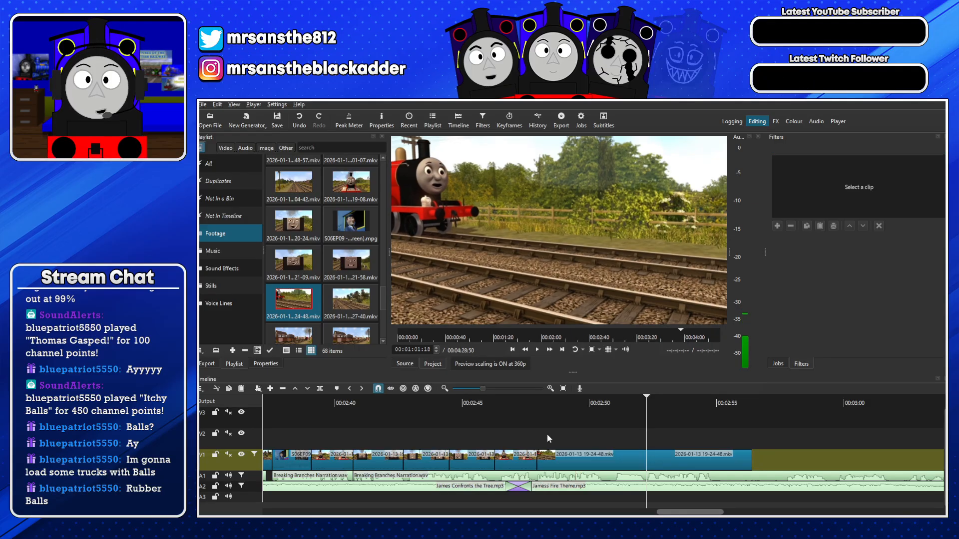
{"action": "left_click", "coordinate": [546, 407]}
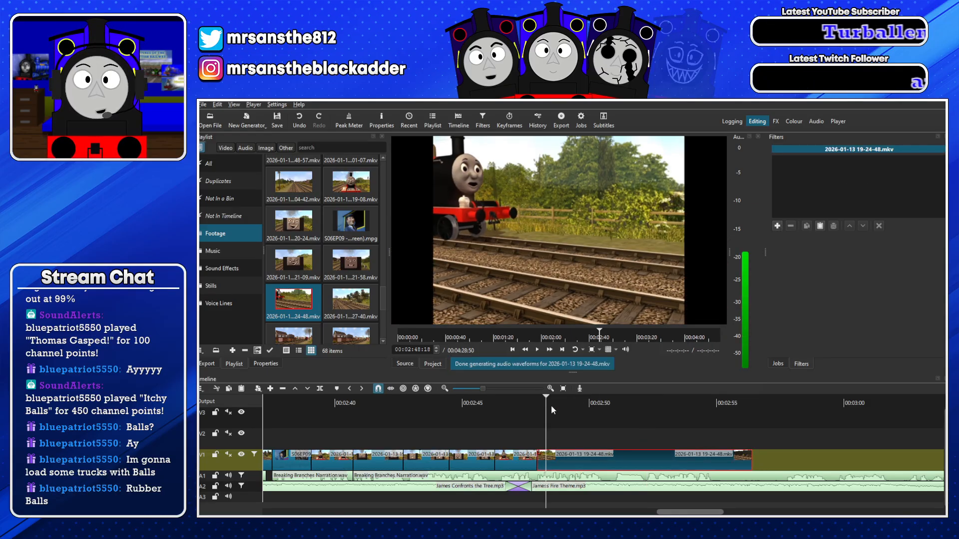
Apply a Size, Position & Rotate filter to the 19-24-48 clip with a zoom of 166.6%, and preview it
{"action": "left_click", "coordinate": [783, 227]}
{"action": "type", "text": "rot"}
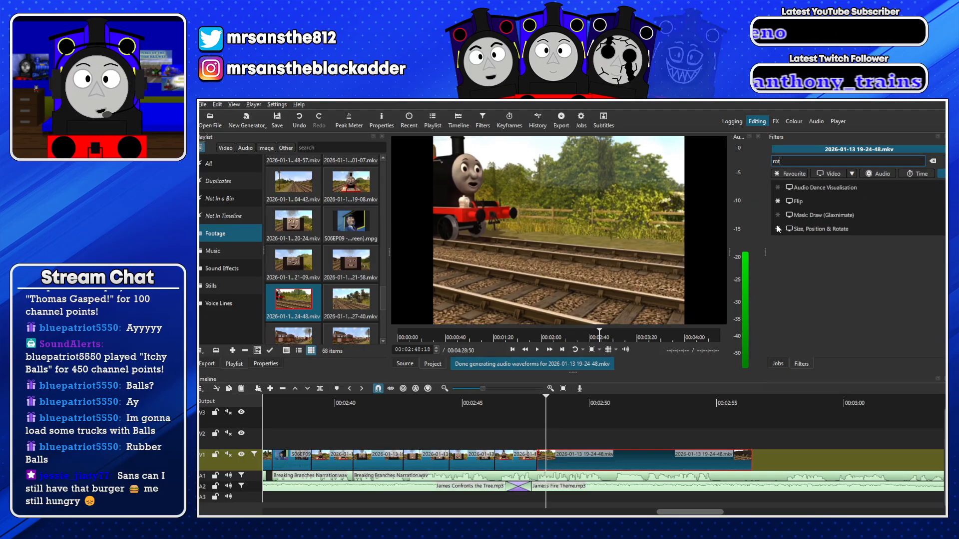
{"action": "left_click", "coordinate": [815, 230]}
{"action": "scroll", "coordinate": [833, 276], "scroll_direction": "up", "scroll_amount": 3}
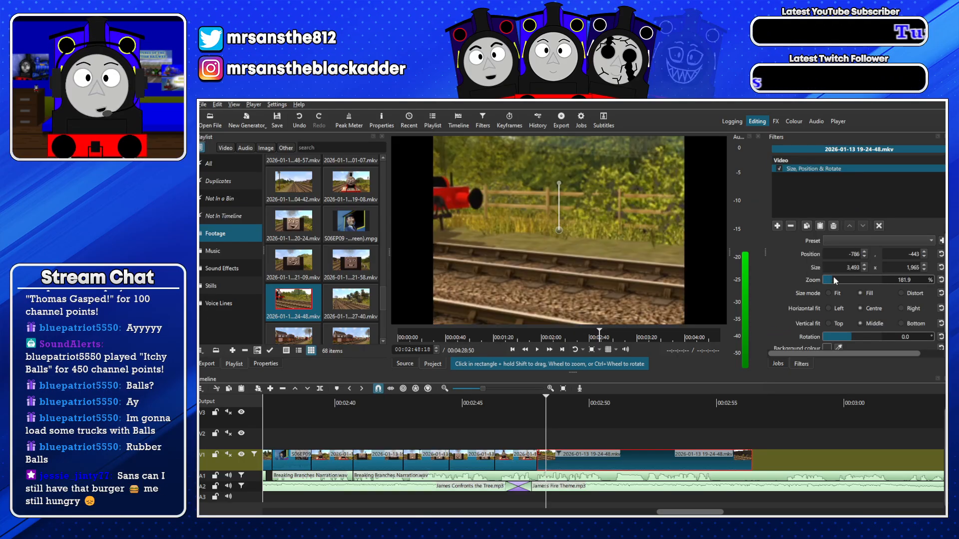
{"action": "scroll", "coordinate": [831, 281], "scroll_direction": "up", "scroll_amount": 1}
{"action": "left_click", "coordinate": [544, 427]}
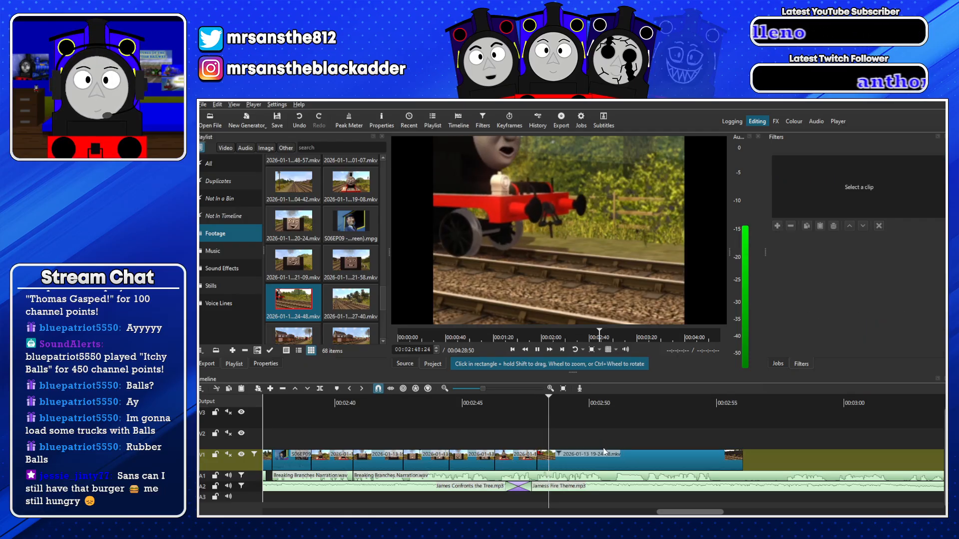
Set the 19-24-48 clip's playback speed to 1.5x
{"action": "left_click", "coordinate": [619, 466]}
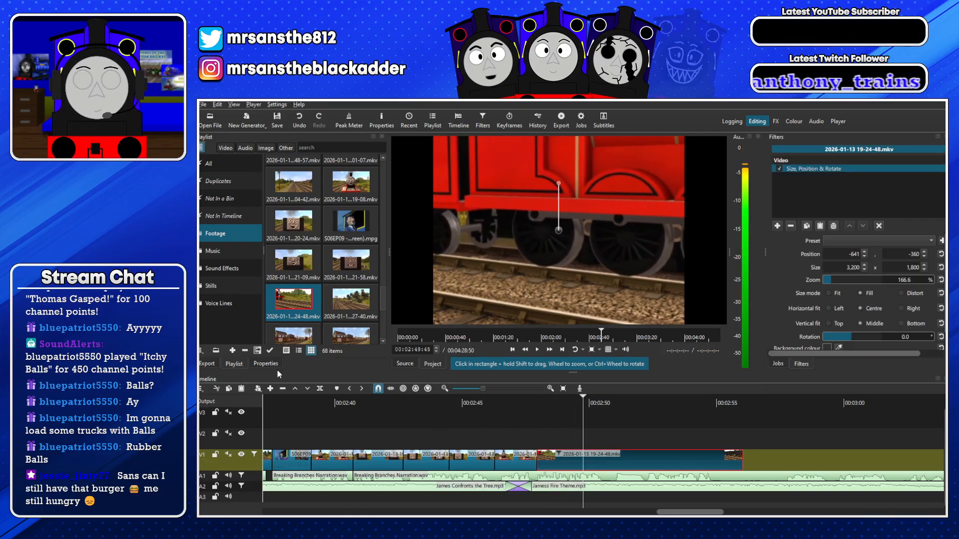
{"action": "left_click", "coordinate": [266, 364]}
{"action": "left_click", "coordinate": [270, 203]}
{"action": "left_click", "coordinate": [270, 203]}
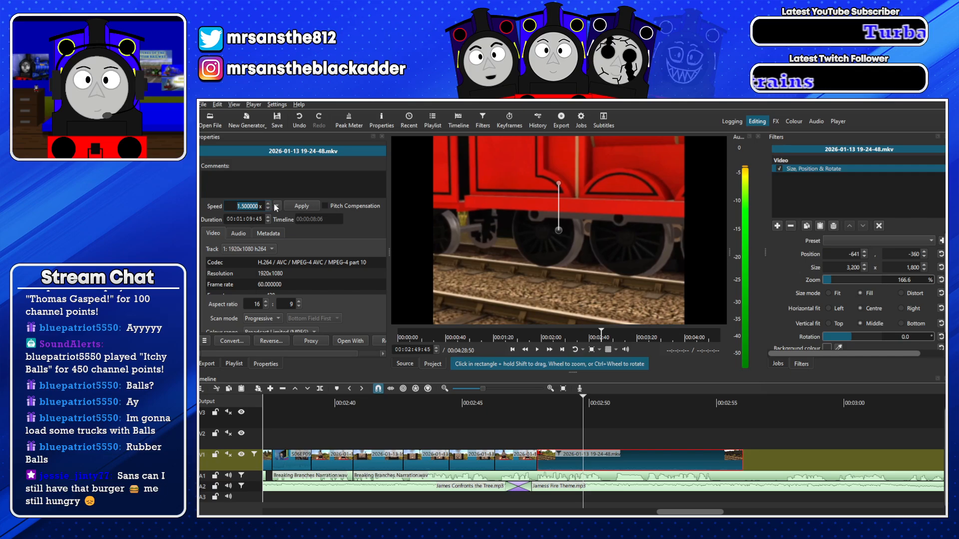
{"action": "left_click", "coordinate": [302, 206]}
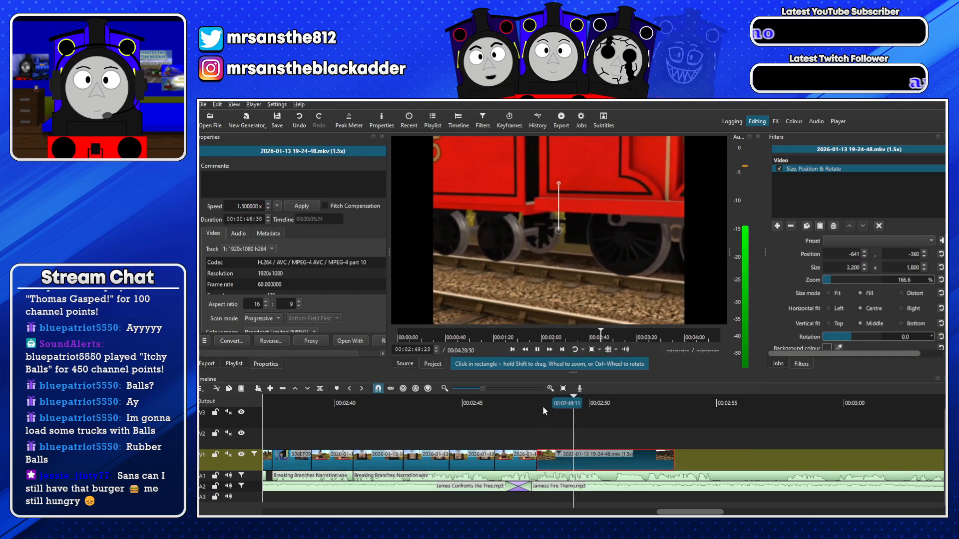
Preview the 19-24-48 clip on V1, split it near 00:02:50 and delete the part after the split
{"action": "key", "text": "space"}
{"action": "left_click", "coordinate": [557, 403]}
{"action": "key", "text": "space"}
{"action": "key", "text": "space"}
{"action": "key", "text": "s"}
{"action": "key", "text": "Delete"}
Copy the preceding 19-19-08 clip and paste it on V1 directly after the 19-24-48 clip
{"action": "left_click", "coordinate": [520, 457]}
{"action": "key", "text": "ctrl+c"}
{"action": "key", "text": "ctrl+v"}
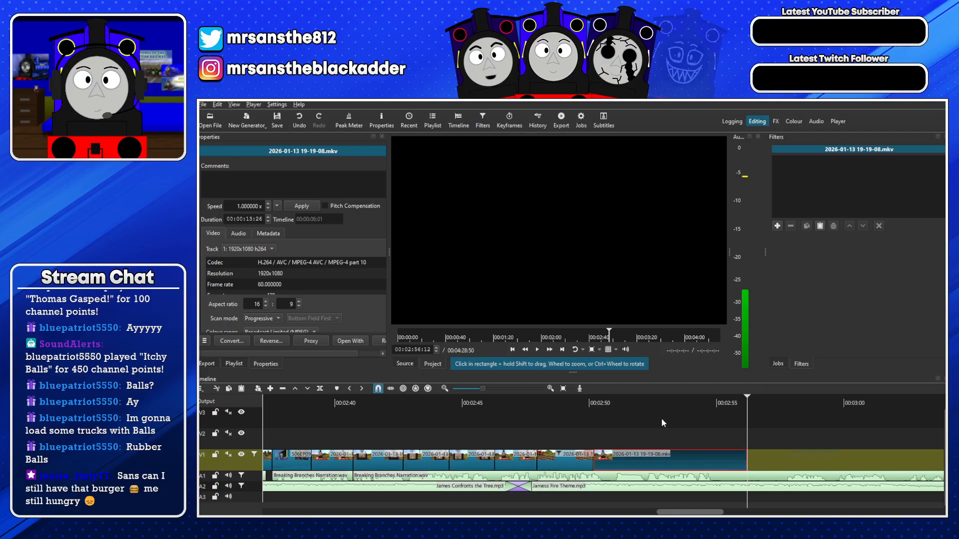
Split the pasted 19-19-08 clip at 00:02:52:50 and ripple-delete its opening part
{"action": "left_click", "coordinate": [654, 403]}
{"action": "key", "text": "space"}
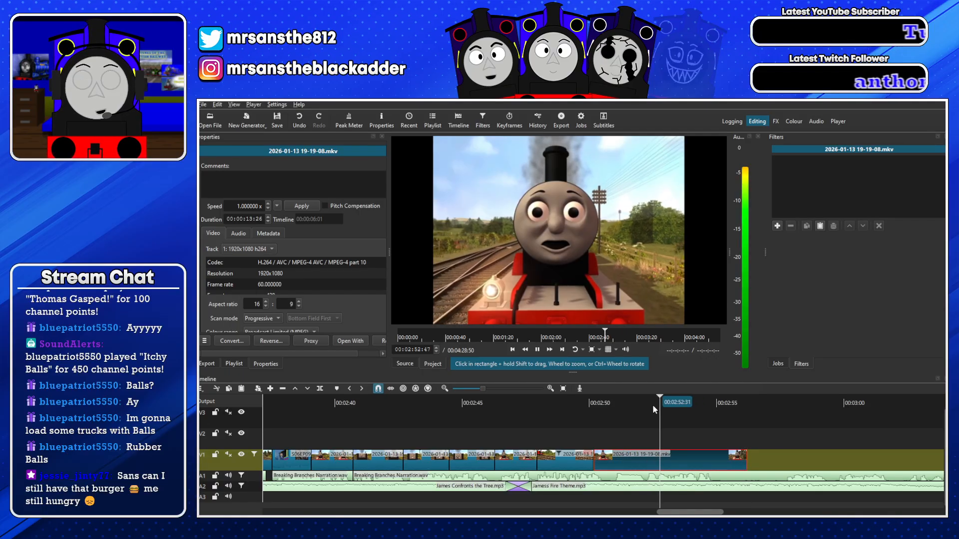
{"action": "key", "text": "space"}
{"action": "key", "text": "s"}
{"action": "left_click", "coordinate": [636, 458]}
{"action": "key", "text": "x"}
Trim the pasted 19-19-08 clip's end slightly, extend its start back to earlier frames and preview the cut
{"action": "left_click", "coordinate": [552, 403]}
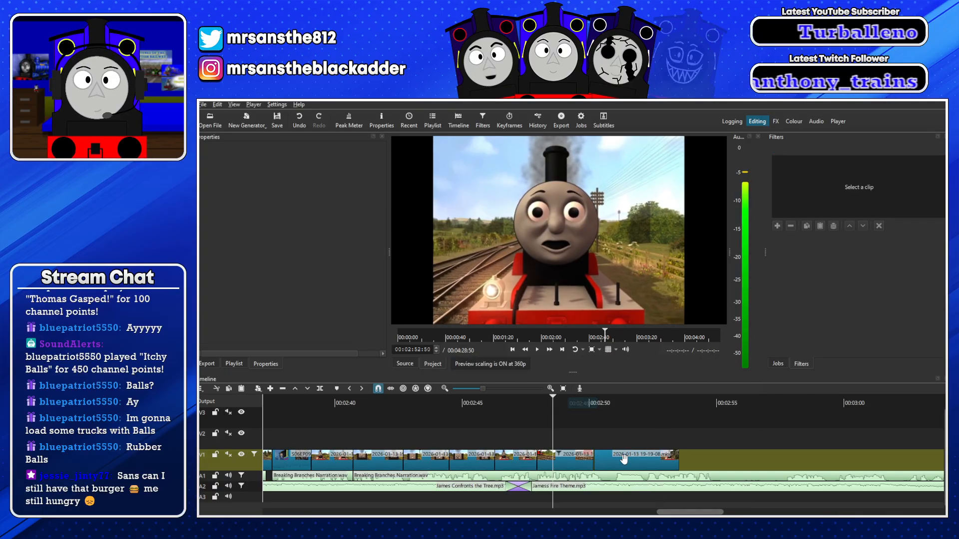
{"action": "left_click", "coordinate": [624, 459]}
{"action": "key", "text": "space"}
{"action": "left_click_drag", "start_coordinate": [677, 459], "coordinate": [661, 459]}
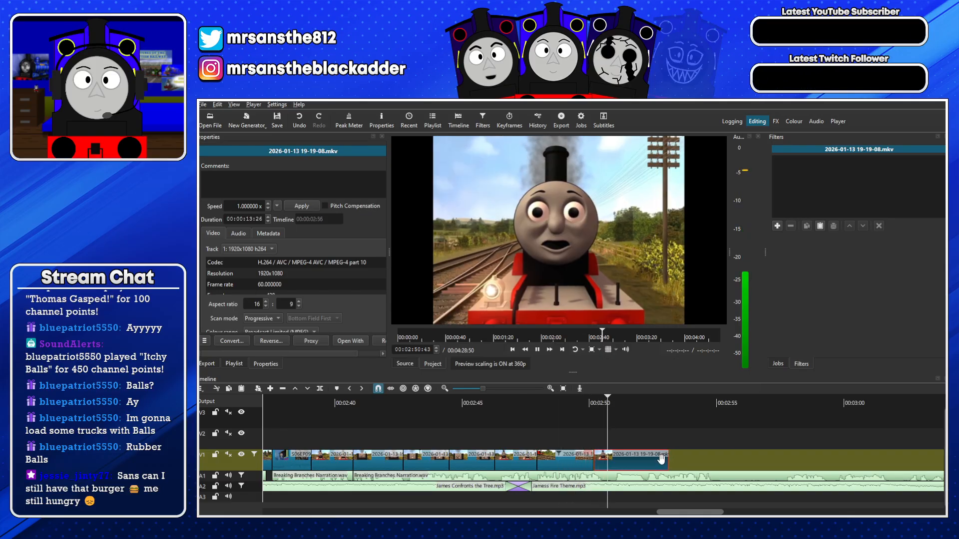
{"action": "key", "text": "space"}
{"action": "left_click_drag", "start_coordinate": [639, 458], "coordinate": [587, 460]}
{"action": "left_click", "coordinate": [591, 403]}
{"action": "key", "text": "space"}
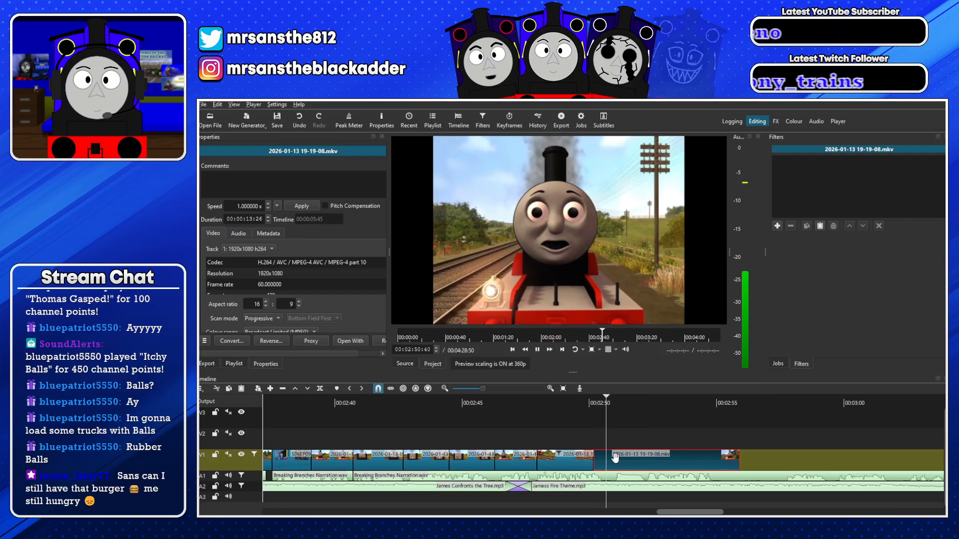
Split the pasted 19-19-08 clip at 00:02:52:16, delete the second part and extend the clip's end to about 00:02:53
{"action": "key", "text": "s"}
{"action": "left_click", "coordinate": [670, 458]}
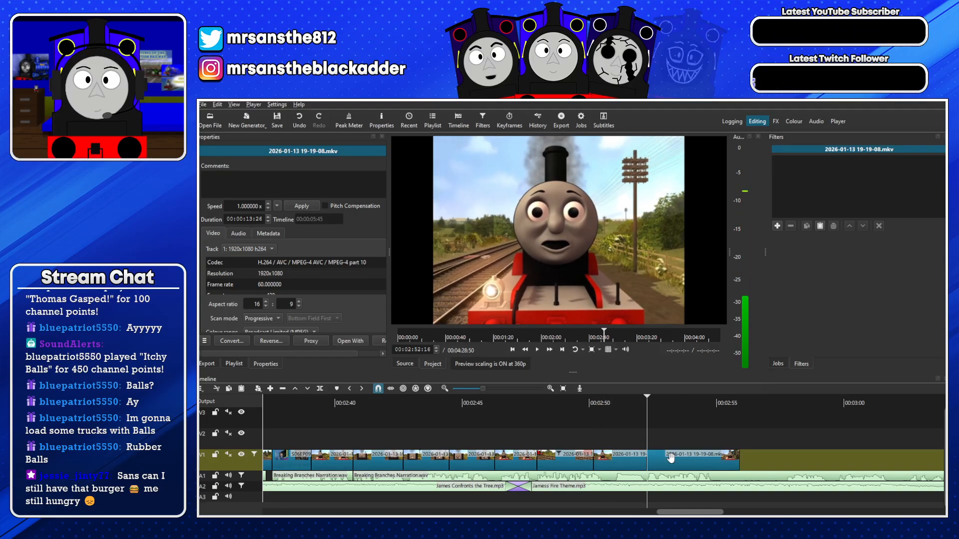
{"action": "key", "text": "Delete"}
{"action": "key", "text": "space"}
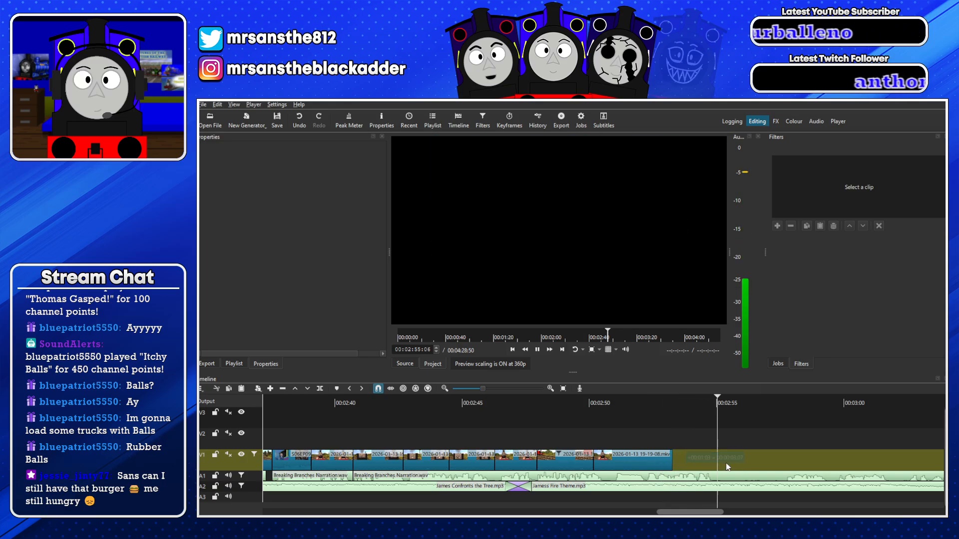
Split the Breaking Branches narration on A1 at about 00:02:56 and move the remainder to start at about 00:03:11
{"action": "left_click", "coordinate": [739, 473]}
{"action": "key", "text": "s"}
{"action": "key", "text": "space"}
{"action": "left_click_drag", "start_coordinate": [748, 475], "coordinate": [891, 475]}
{"action": "left_click", "coordinate": [239, 363]}
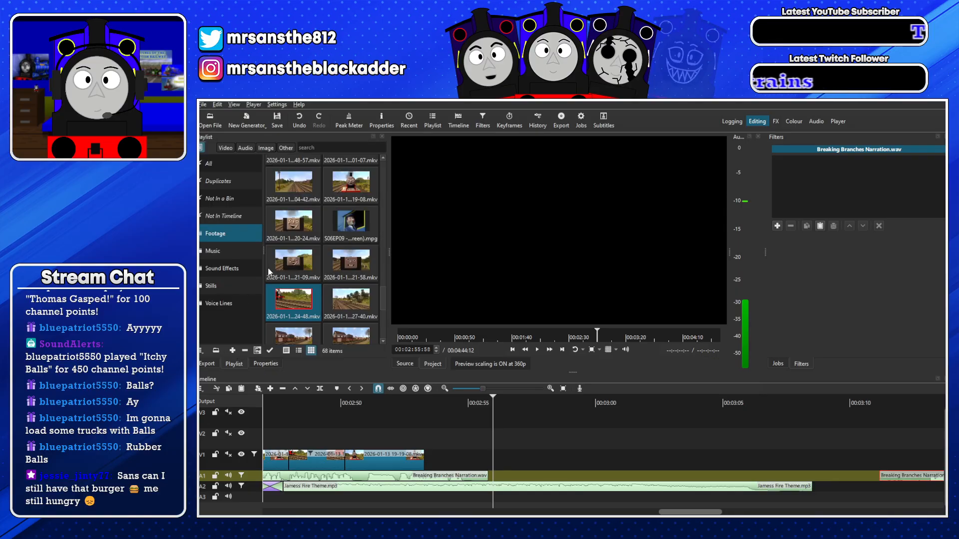
{"action": "left_click_drag", "start_coordinate": [502, 266], "coordinate": [502, 267]}
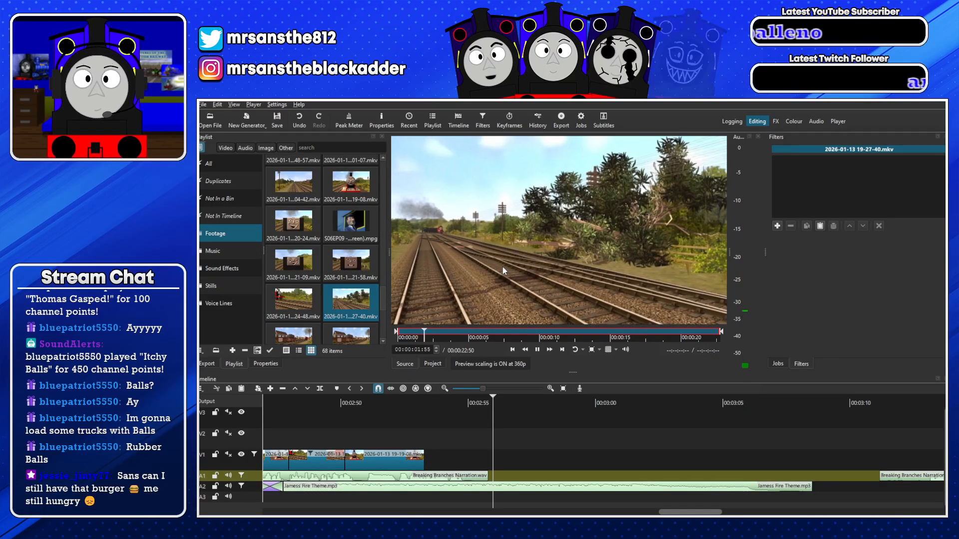
{"action": "left_click", "coordinate": [490, 337]}
{"action": "key", "text": "space"}
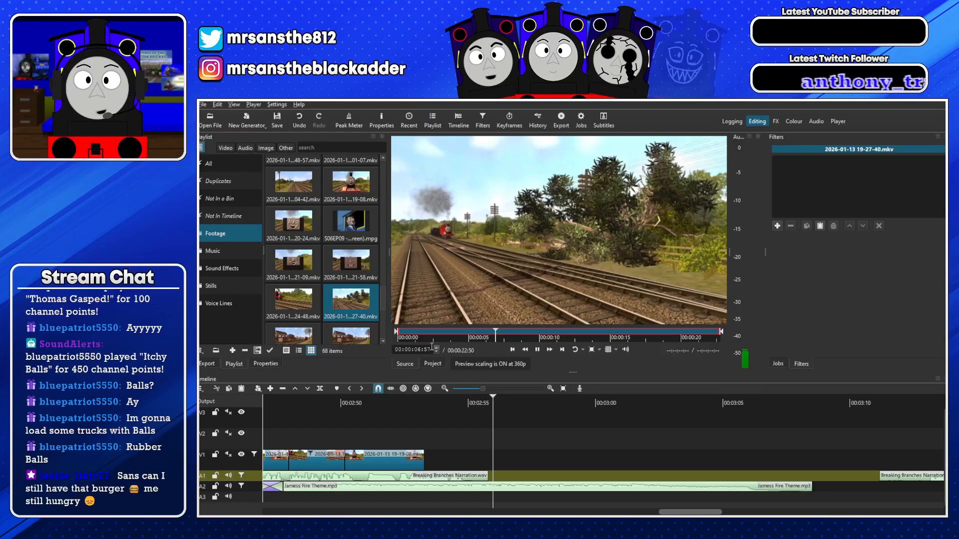
{"action": "left_click_drag", "start_coordinate": [524, 337], "coordinate": [540, 336]}
{"action": "left_click_drag", "start_coordinate": [524, 294], "coordinate": [427, 454]}
Preview the sequence, split the 19-24-48 clip at 00:02:49:35 and ripple-delete the part after the split
{"action": "left_click", "coordinate": [327, 403]}
{"action": "key", "text": "space"}
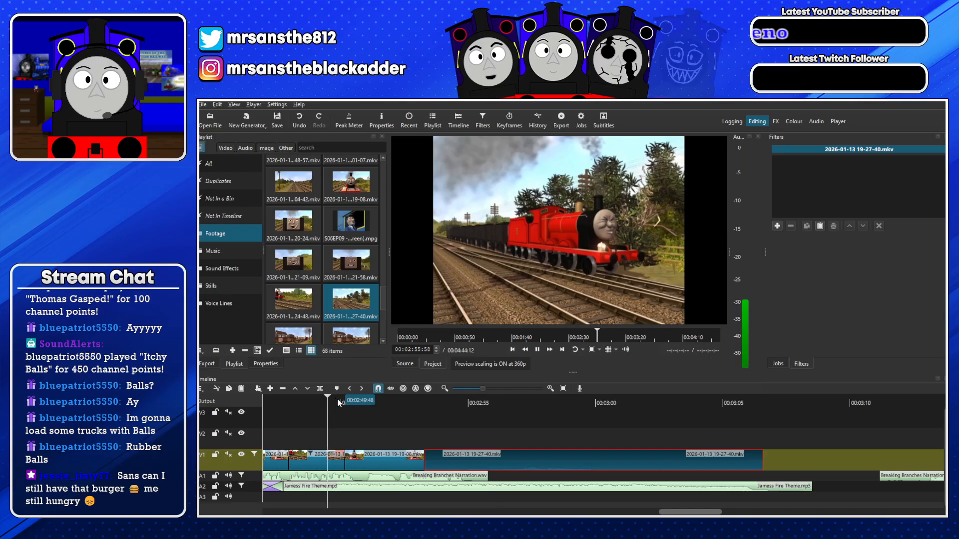
{"action": "key", "text": "space"}
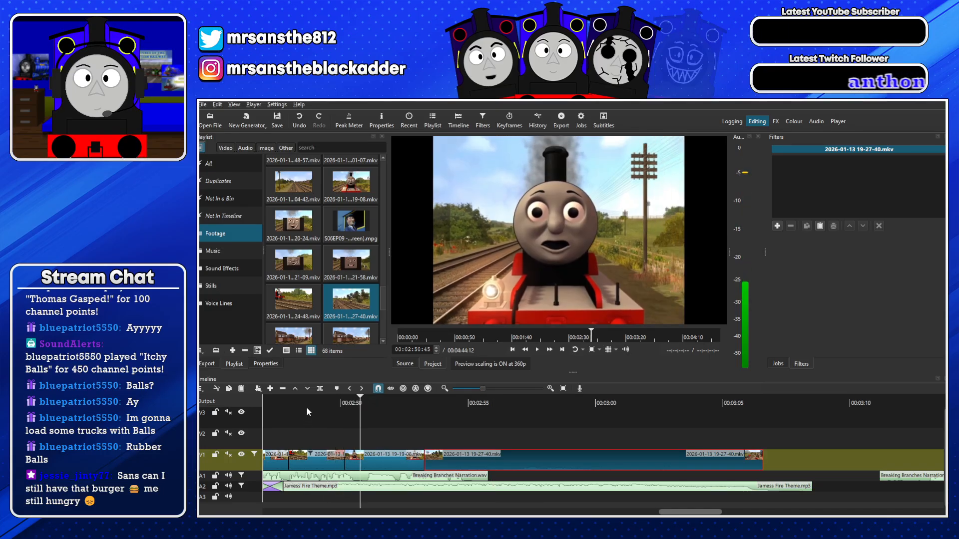
{"action": "left_click", "coordinate": [328, 457]}
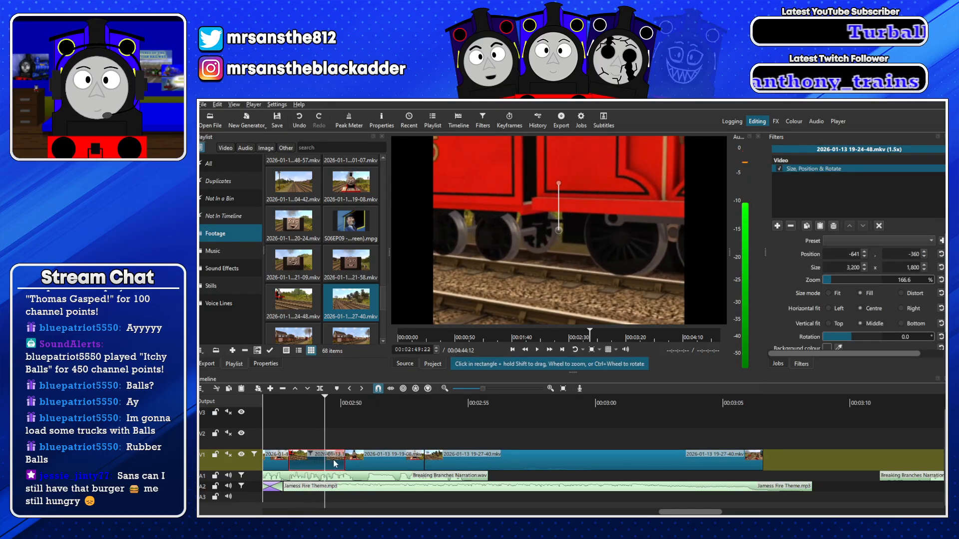
{"action": "key", "text": "space"}
{"action": "key", "text": "s"}
{"action": "left_click", "coordinate": [339, 465]}
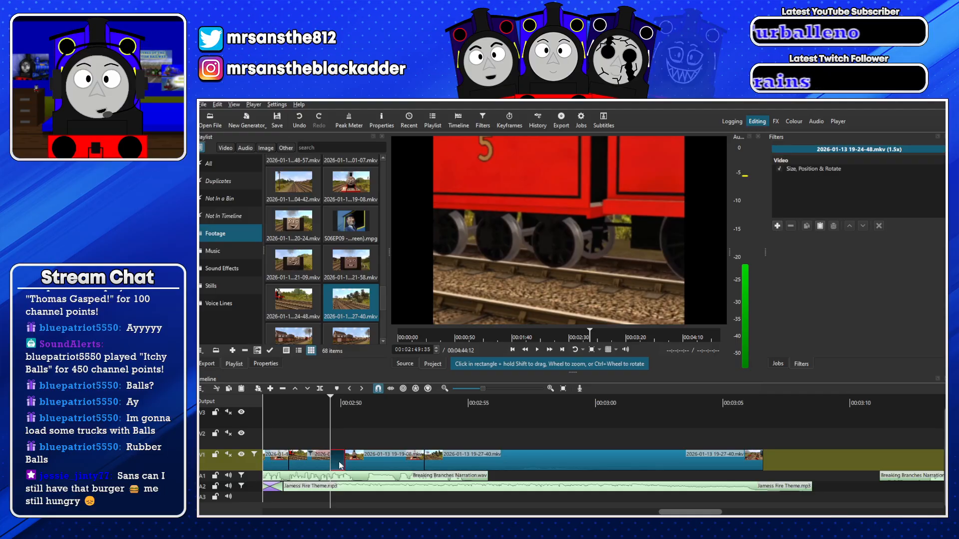
{"action": "key", "text": "x"}
Split the following 19-19-08 clip at 00:02:50:56 and ripple-delete the part after the split
{"action": "key", "text": "space"}
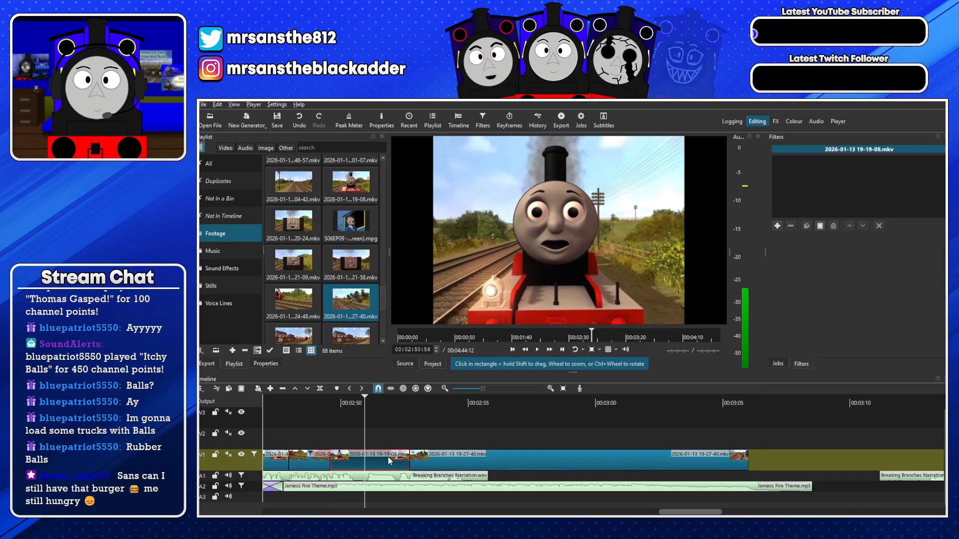
{"action": "key", "text": "space"}
{"action": "key", "text": "s"}
{"action": "left_click", "coordinate": [388, 456]}
{"action": "key", "text": "x"}
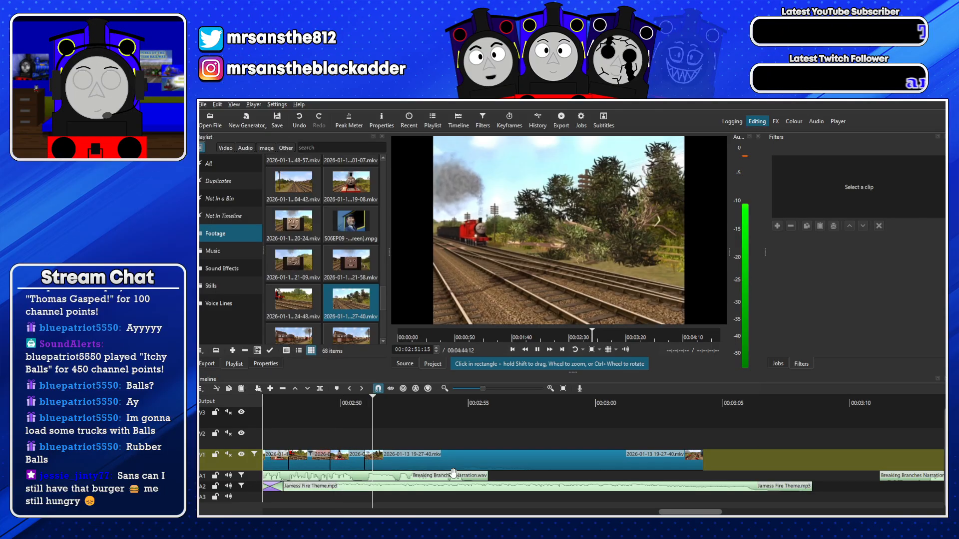
Move the 19-27-40 clip 00:00:50 later and extend its start back to meet the 19-19-08 clip
{"action": "key", "text": "space"}
{"action": "left_click_drag", "start_coordinate": [428, 467], "coordinate": [450, 467]}
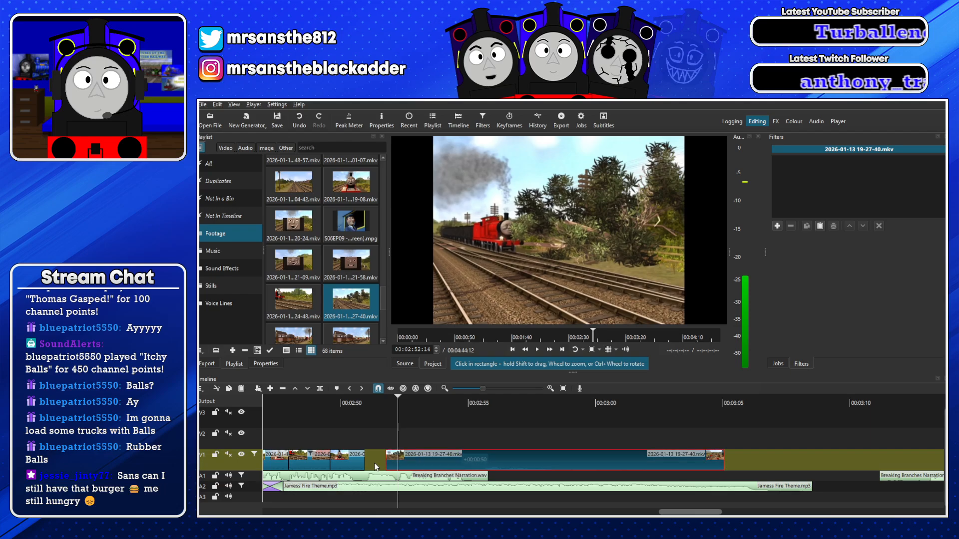
{"action": "left_click_drag", "start_coordinate": [385, 464], "coordinate": [360, 463]}
Preview the 19-27-40 shot and trim 00:03:31 off the end of the narration clip beneath it on A1
{"action": "key", "text": "space"}
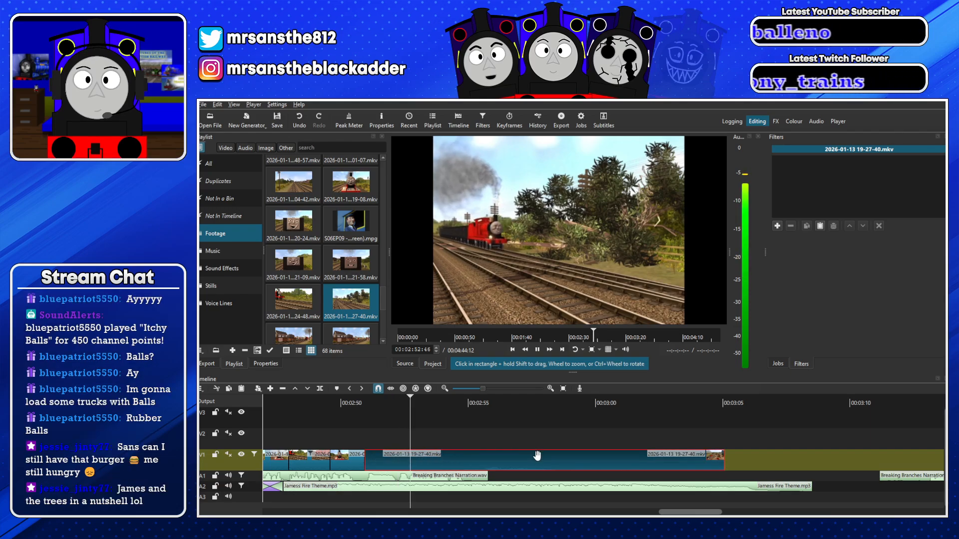
{"action": "key", "text": "space"}
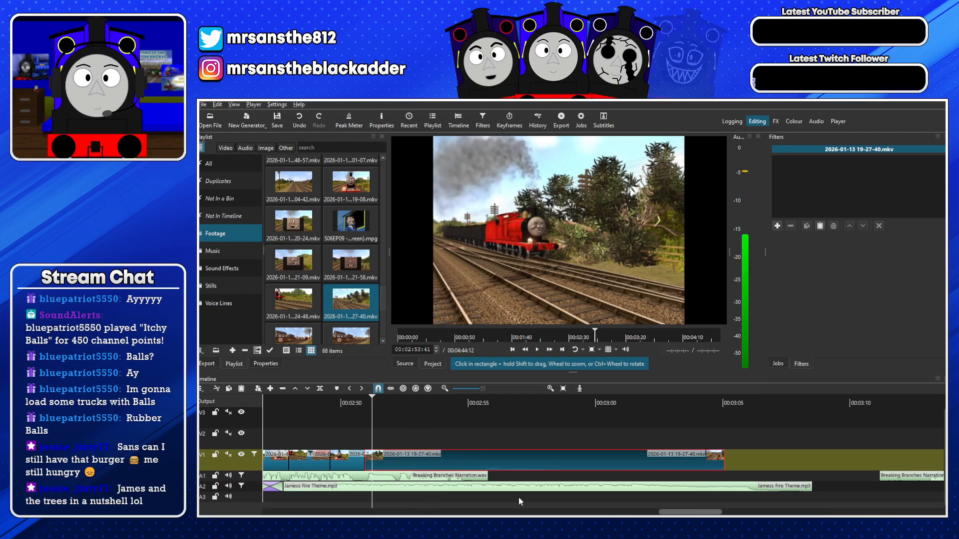
{"action": "left_click", "coordinate": [484, 477]}
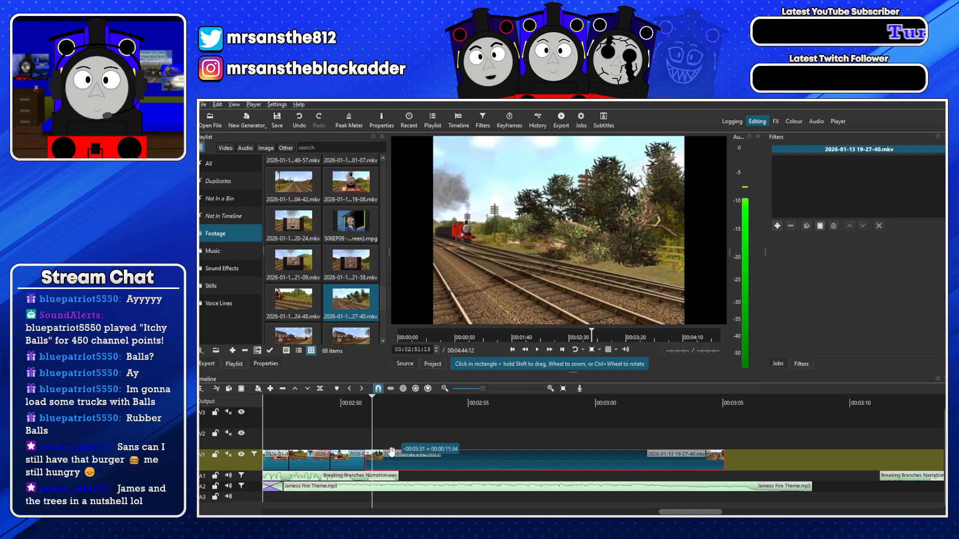
{"action": "key", "text": "space"}
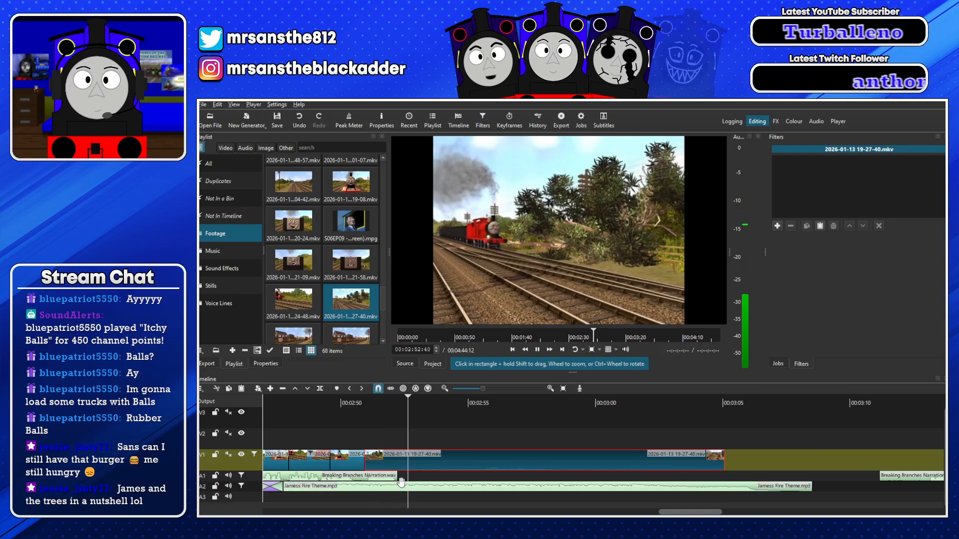
Set the 19-27-40 clip's speed to 1.3x and apply a Size, Position & Rotate filter with a zoom of 136.3%
{"action": "left_click", "coordinate": [266, 364]}
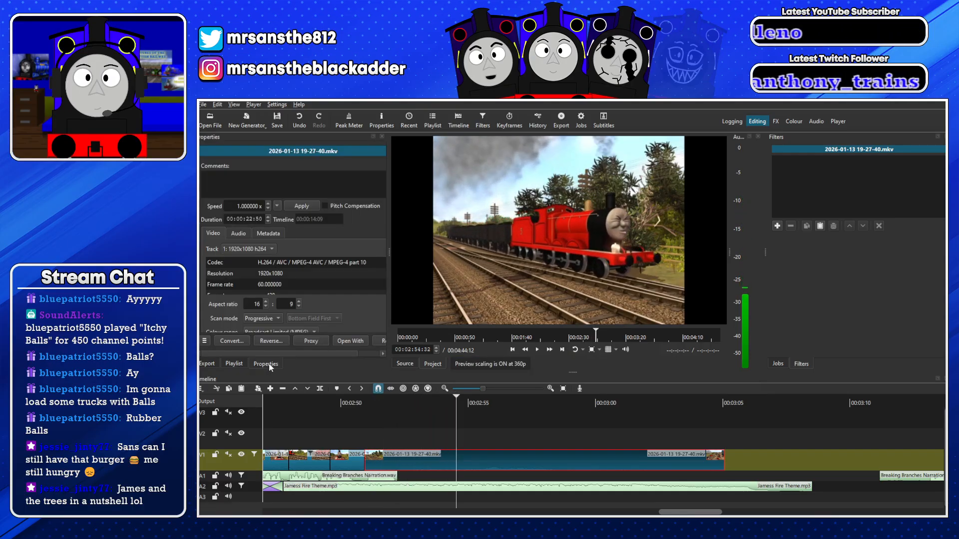
{"action": "left_click", "coordinate": [298, 208]}
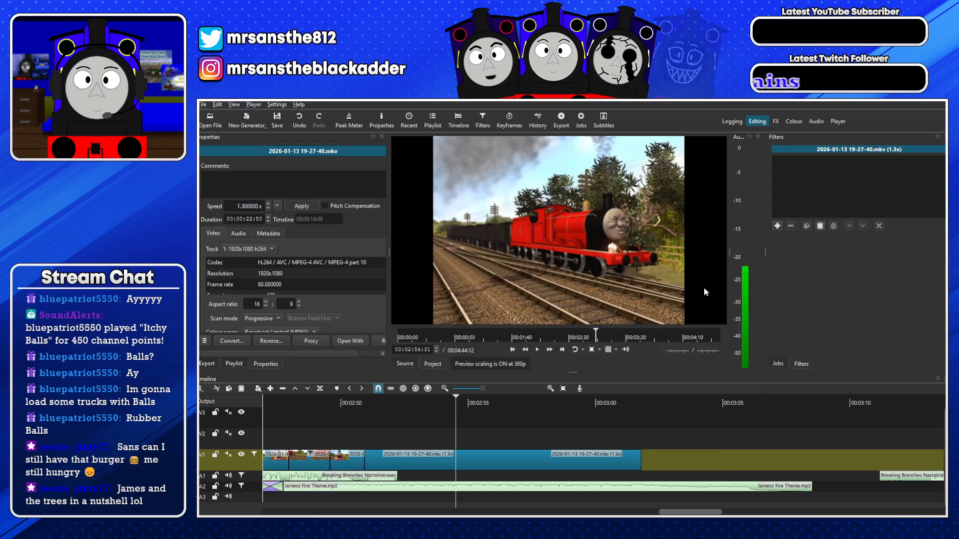
{"action": "left_click", "coordinate": [777, 226]}
{"action": "type", "text": "rot"}
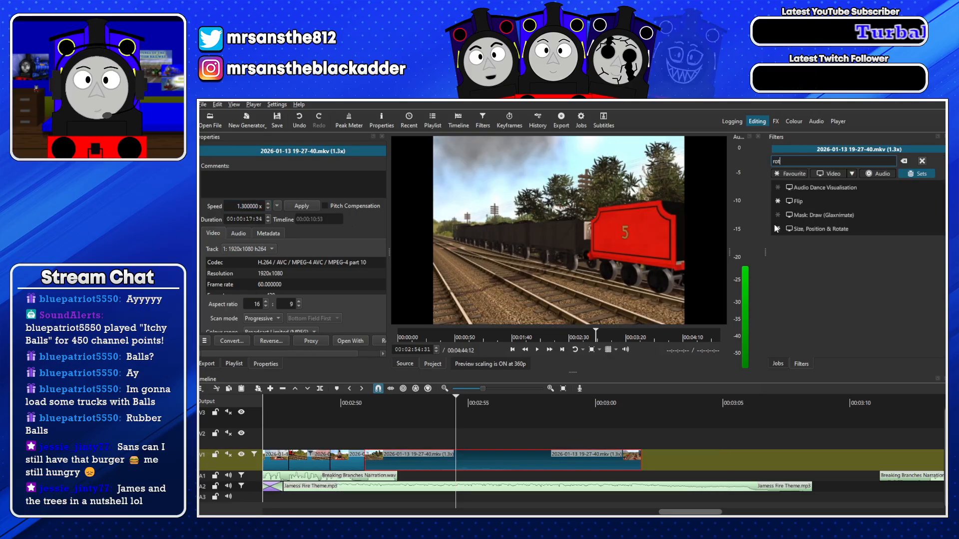
{"action": "left_click", "coordinate": [795, 230]}
{"action": "scroll", "coordinate": [668, 280], "scroll_direction": "up", "scroll_amount": 4}
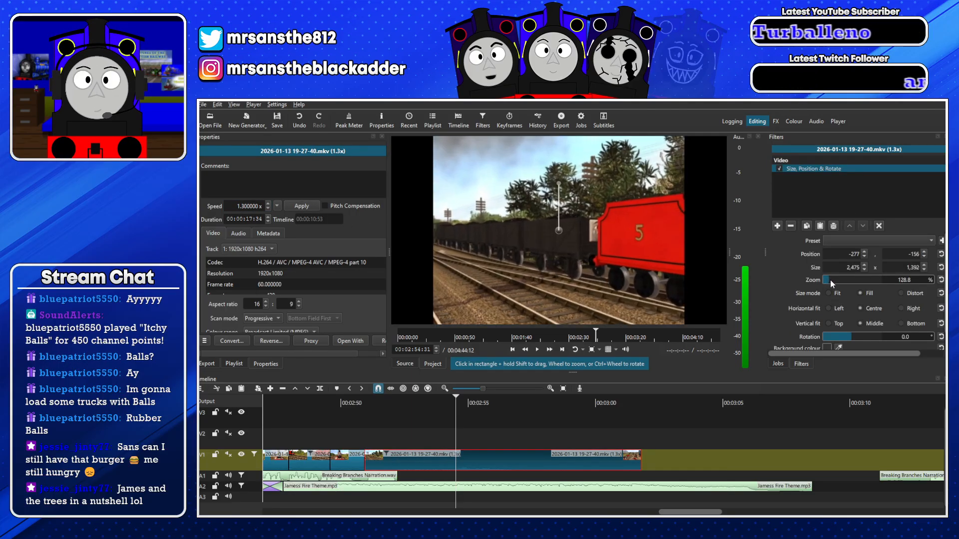
Split the 19-27-40 clip at 00:02:54:43, delete the remainder and extend the clip's end to about 00:02:56
{"action": "left_click", "coordinate": [234, 364]}
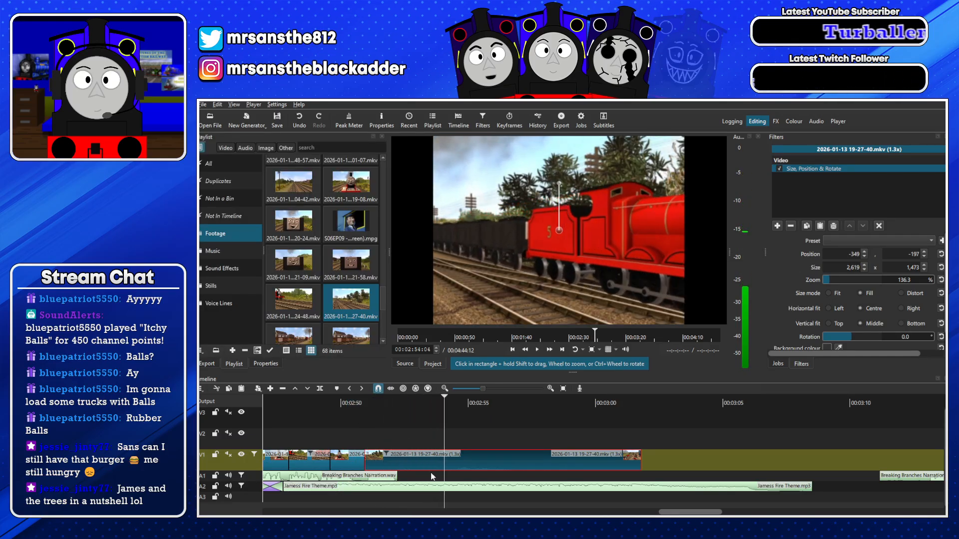
{"action": "key", "text": "s"}
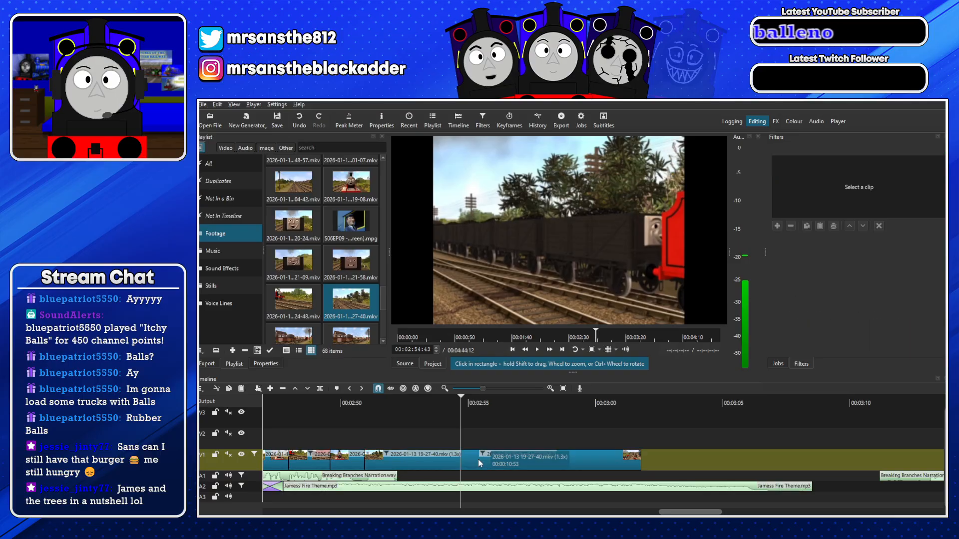
{"action": "left_click", "coordinate": [480, 460]}
{"action": "key", "text": "Delete"}
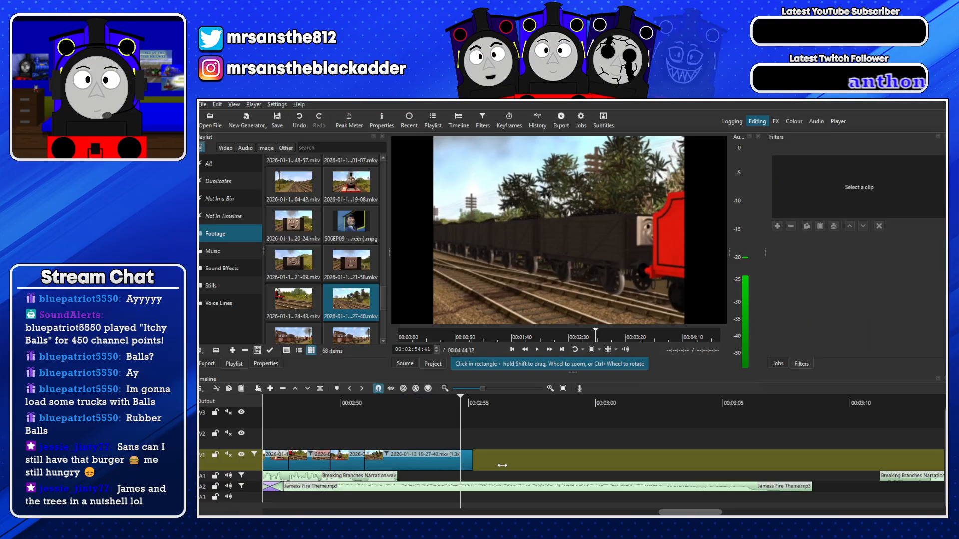
{"action": "scroll", "coordinate": [319, 283], "scroll_direction": "down", "scroll_amount": 3}
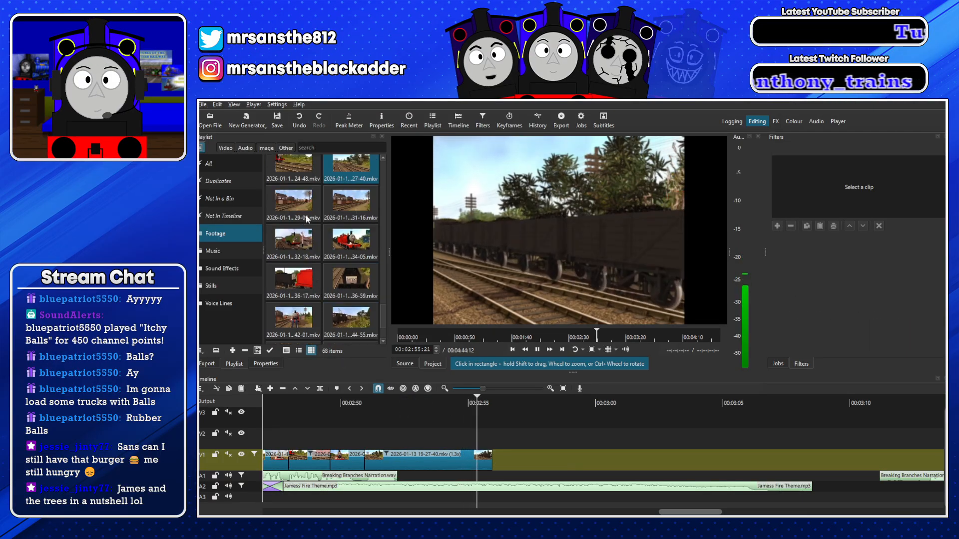
{"action": "double_click", "coordinate": [349, 202]}
{"action": "left_click", "coordinate": [535, 337]}
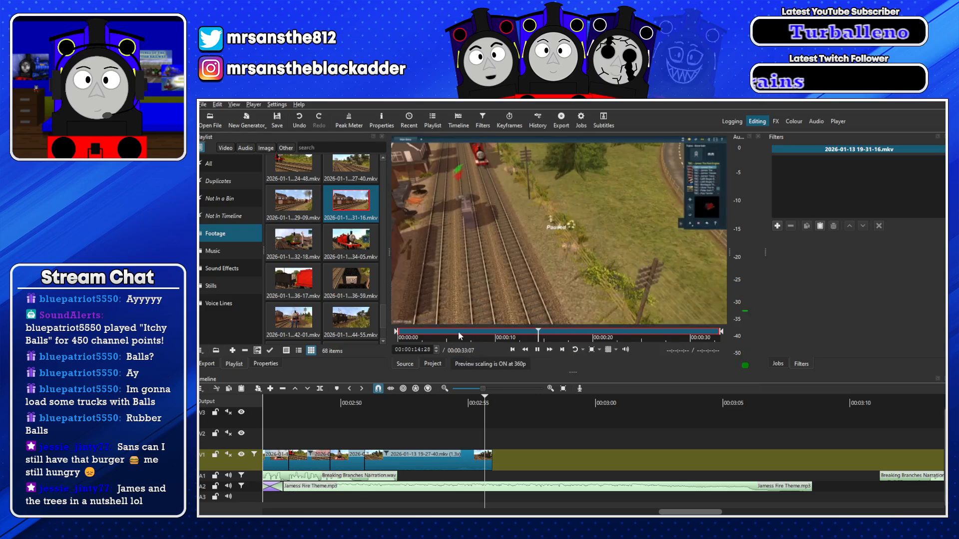
{"action": "left_click", "coordinate": [621, 336]}
{"action": "left_click_drag", "start_coordinate": [395, 332], "coordinate": [472, 330]}
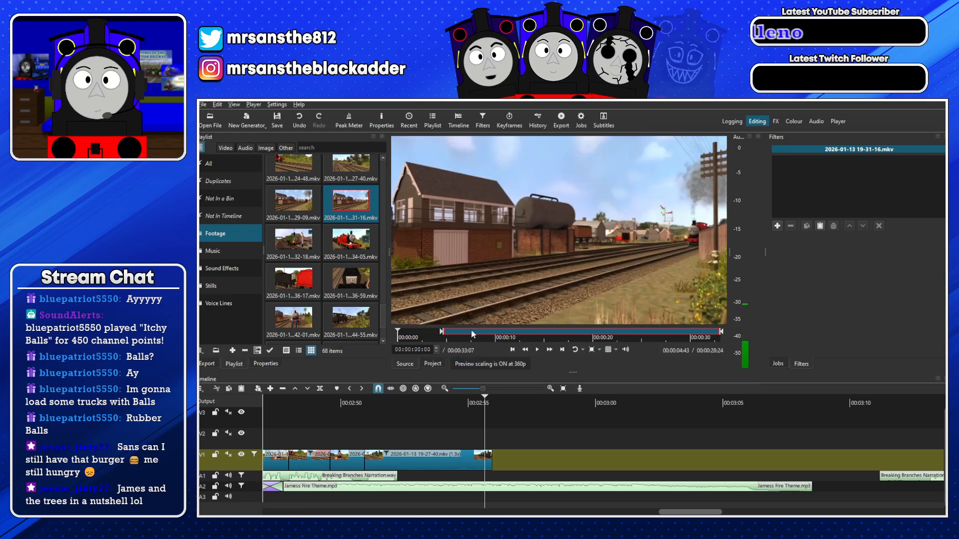
{"action": "left_click_drag", "start_coordinate": [622, 332], "coordinate": [599, 333]}
{"action": "key", "text": "space"}
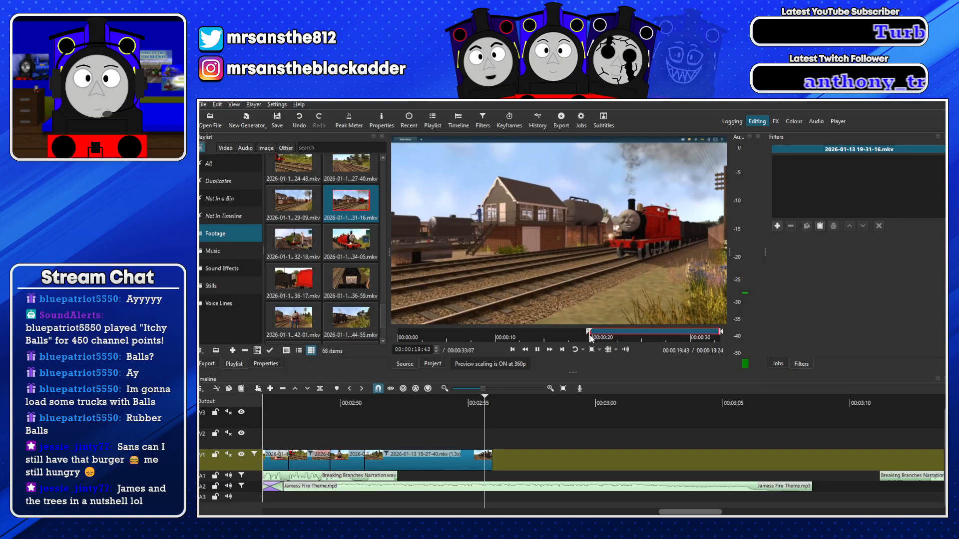
{"action": "key", "text": "space"}
{"action": "left_click_drag", "start_coordinate": [603, 320], "coordinate": [493, 465]}
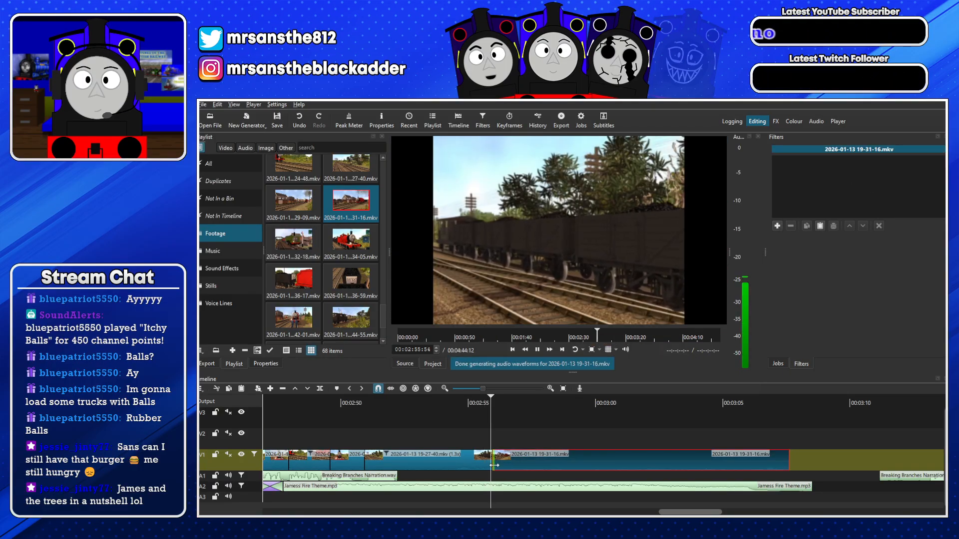
Preview the 19-31-16 clip, trim its end to about 00:03:02 and move the following narration to start at about 00:02:59
{"action": "key", "text": "space"}
{"action": "left_click", "coordinate": [266, 363]}
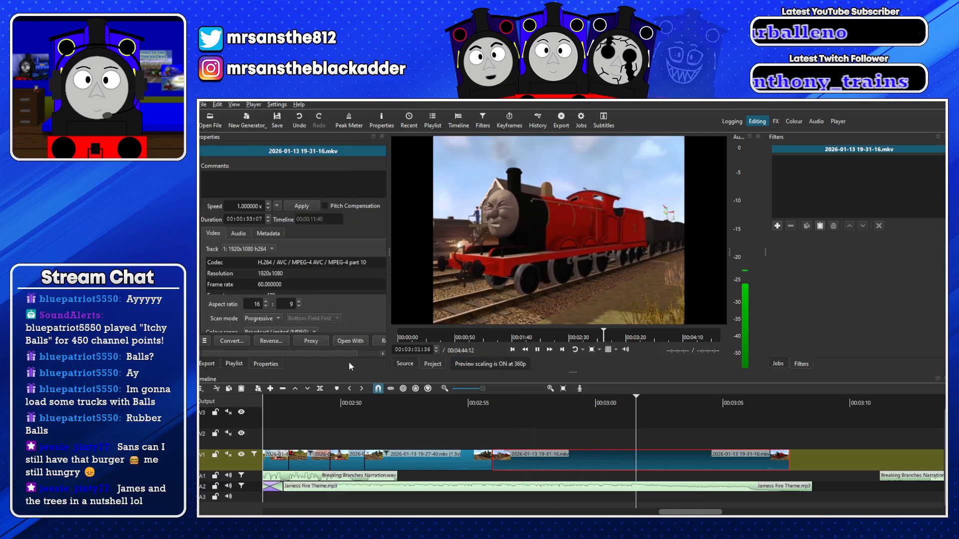
{"action": "left_click_drag", "start_coordinate": [790, 461], "coordinate": [654, 457]}
{"action": "left_click_drag", "start_coordinate": [905, 475], "coordinate": [562, 481]}
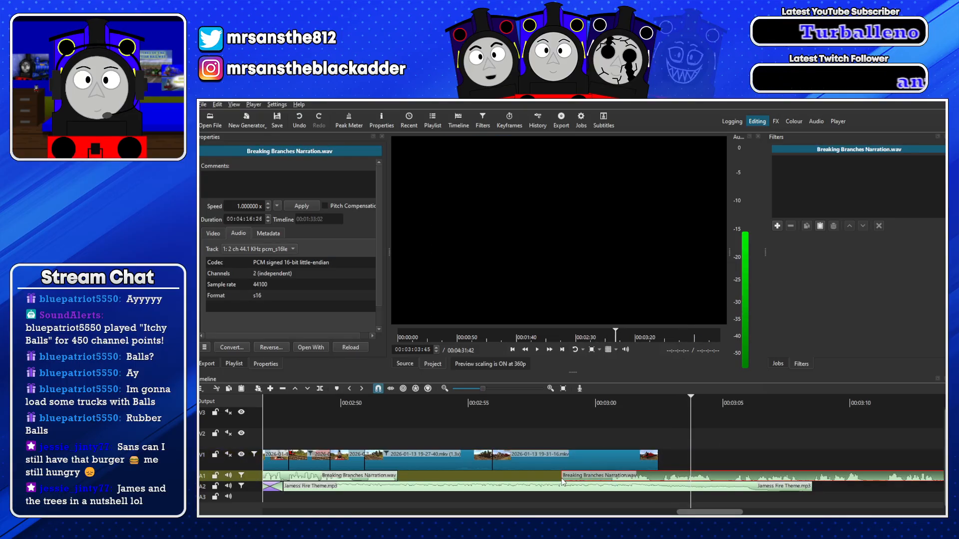
Try splitting the Jamess Fire Theme music on A2 at about 00:02:52, then undo the change
{"action": "key", "text": "space"}
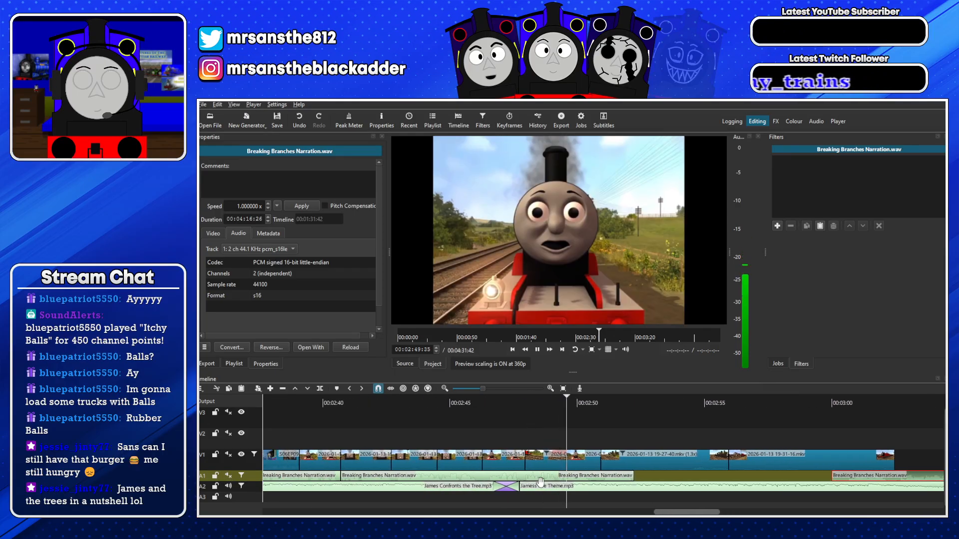
{"action": "left_click", "coordinate": [679, 482]}
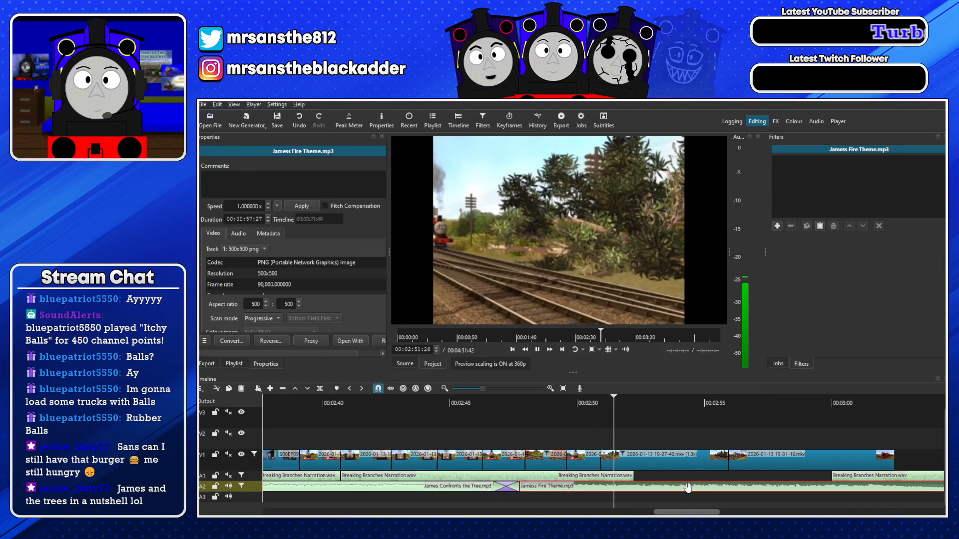
{"action": "key", "text": "space"}
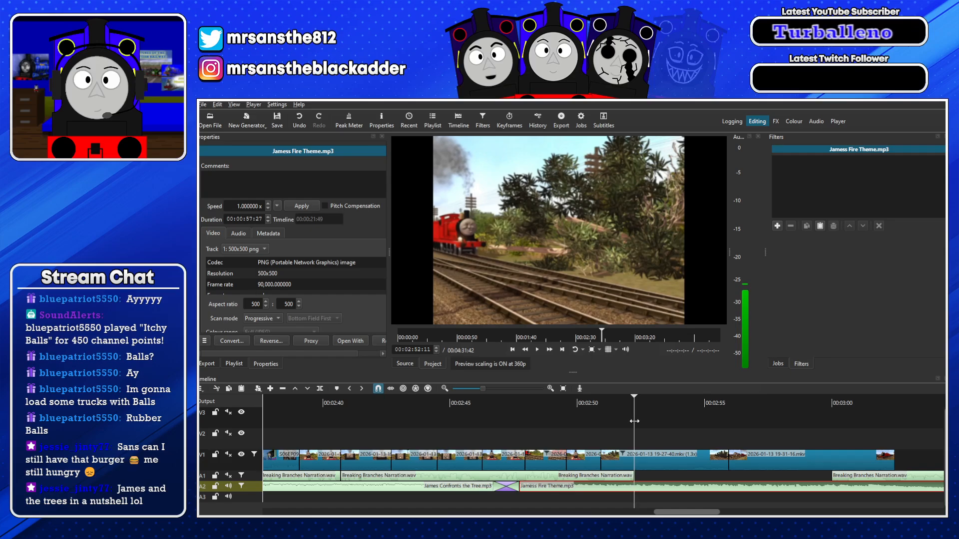
{"action": "key", "text": "s"}
{"action": "left_click", "coordinate": [490, 487]}
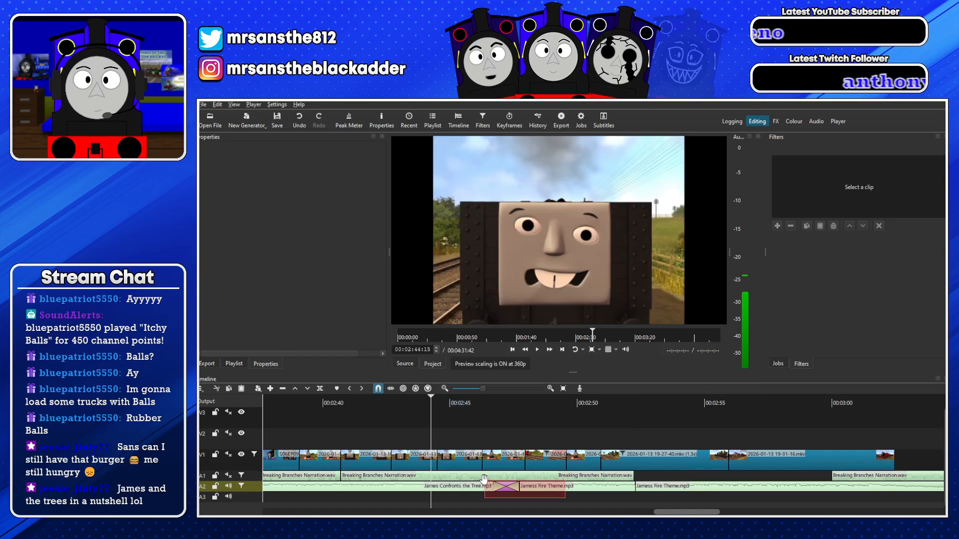
{"action": "key", "text": "ctrl+z"}
{"action": "key", "text": "ctrl+z"}
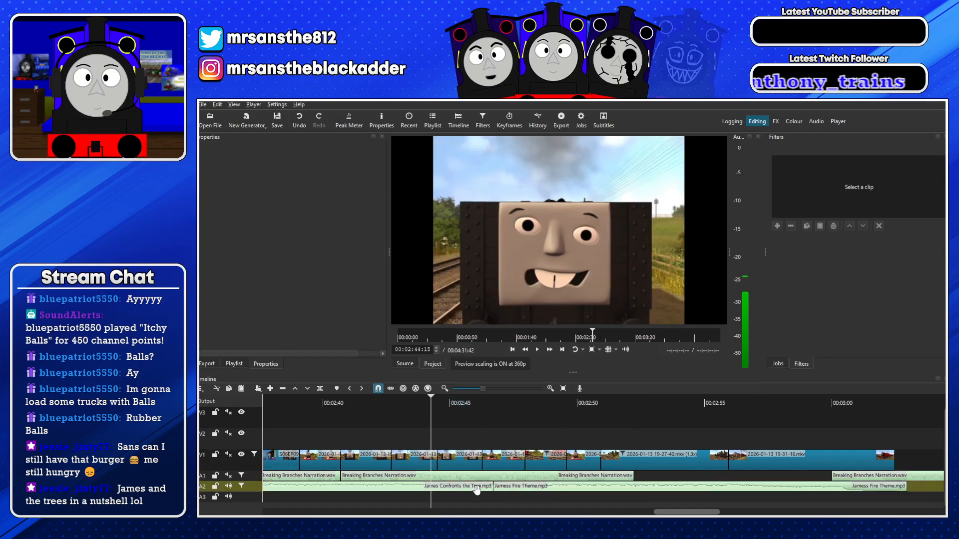
Try a different crossfade between James Confronts the Tree and Jamess Fire Theme on A2, then undo it
{"action": "key", "text": "space"}
{"action": "left_click_drag", "start_coordinate": [492, 487], "coordinate": [525, 487]}
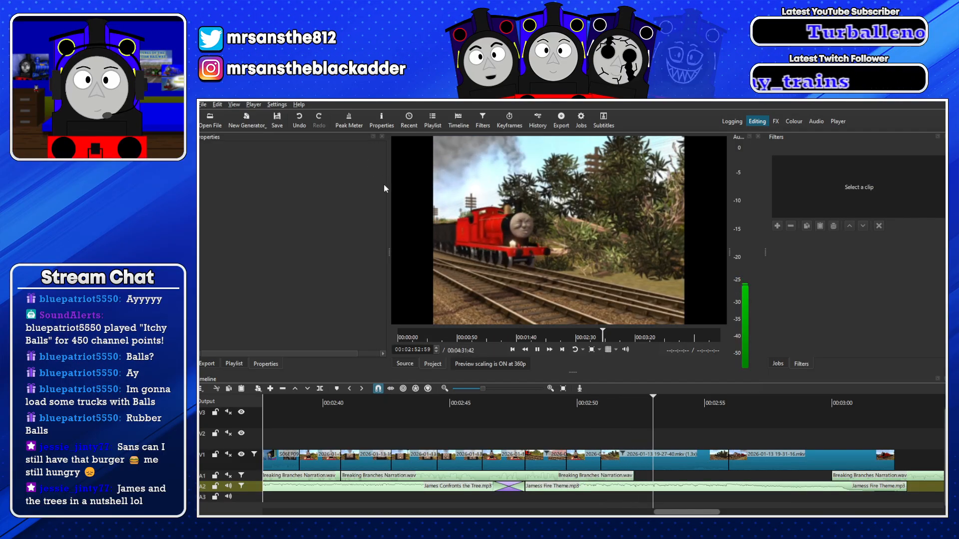
{"action": "left_click", "coordinate": [295, 124]}
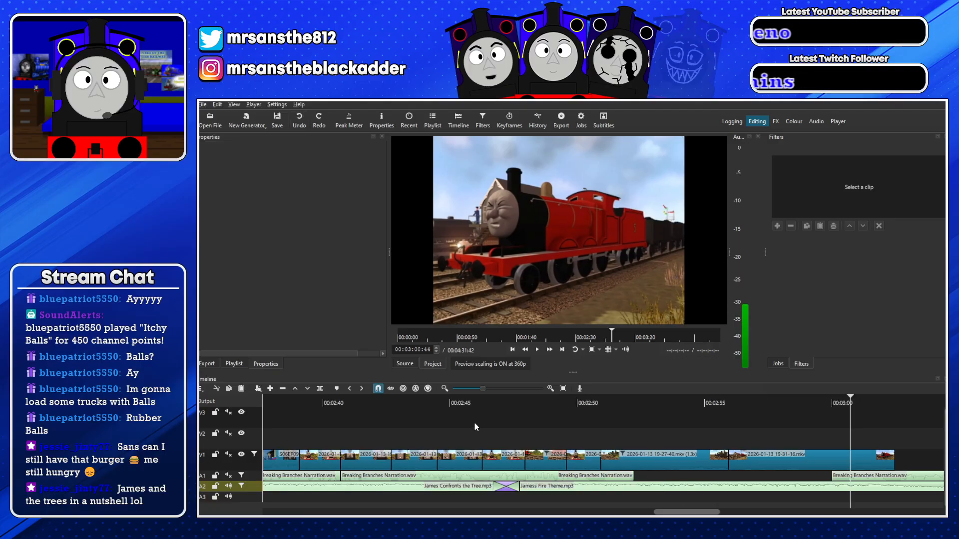
Play the section around the A2 music crossfade and check the A2 track's Gain / Volume filter against the narration's loudness
{"action": "left_click", "coordinate": [482, 399]}
{"action": "key", "text": "space"}
{"action": "scroll", "coordinate": [679, 514], "scroll_direction": "right", "scroll_amount": 2}
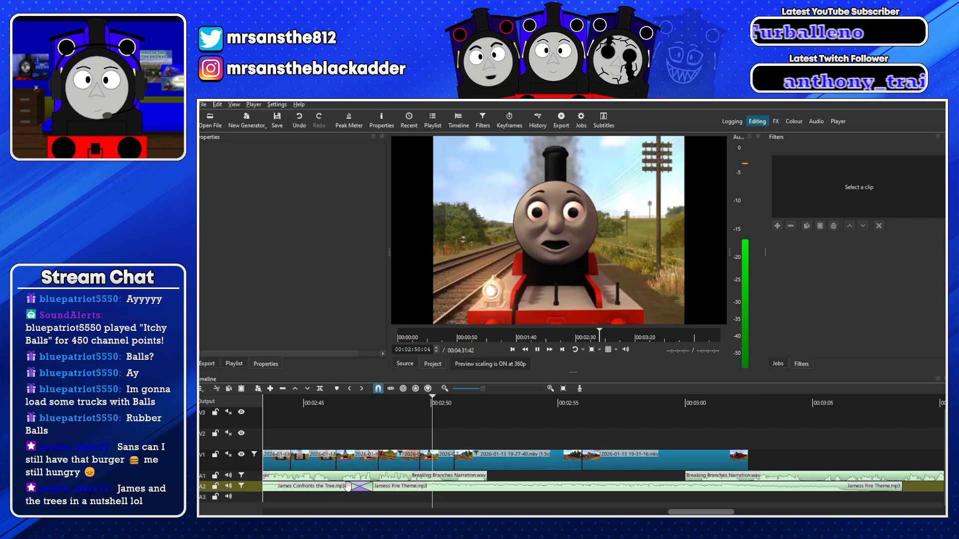
{"action": "left_click", "coordinate": [257, 483]}
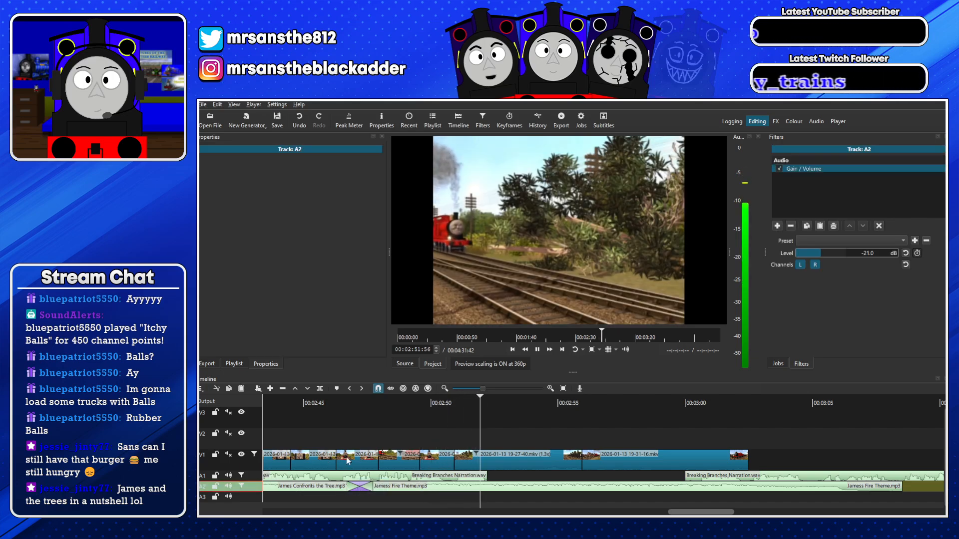
{"action": "key", "text": "space"}
{"action": "left_click", "coordinate": [340, 402]}
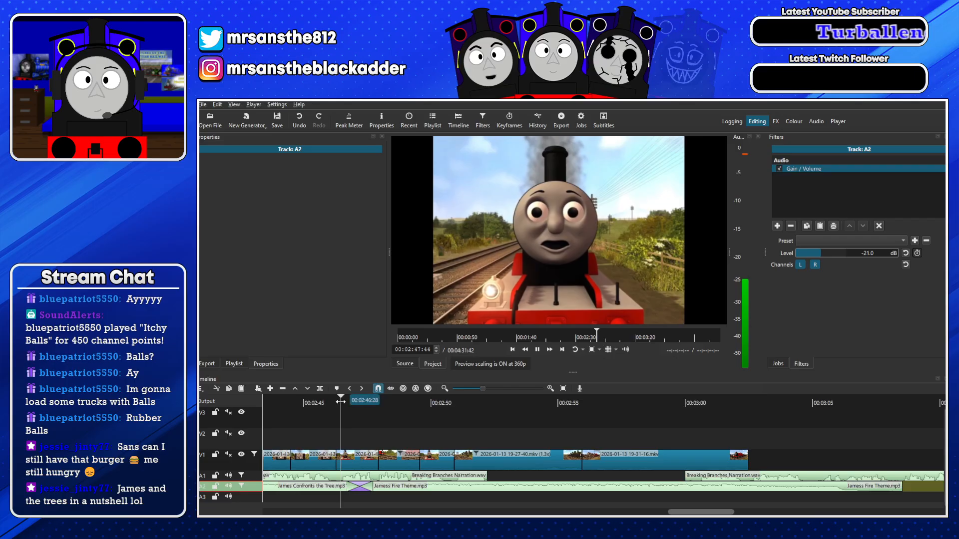
{"action": "left_click", "coordinate": [298, 406]}
{"action": "left_click_drag", "start_coordinate": [299, 409], "coordinate": [317, 428]}
{"action": "left_click", "coordinate": [330, 476]}
{"action": "key", "text": "space"}
{"action": "key", "text": "space"}
Copy A1's Gain / Volume filter onto the narration clip starting at about 00:02:37 and set its level to -3 dB
{"action": "left_click", "coordinate": [242, 476]}
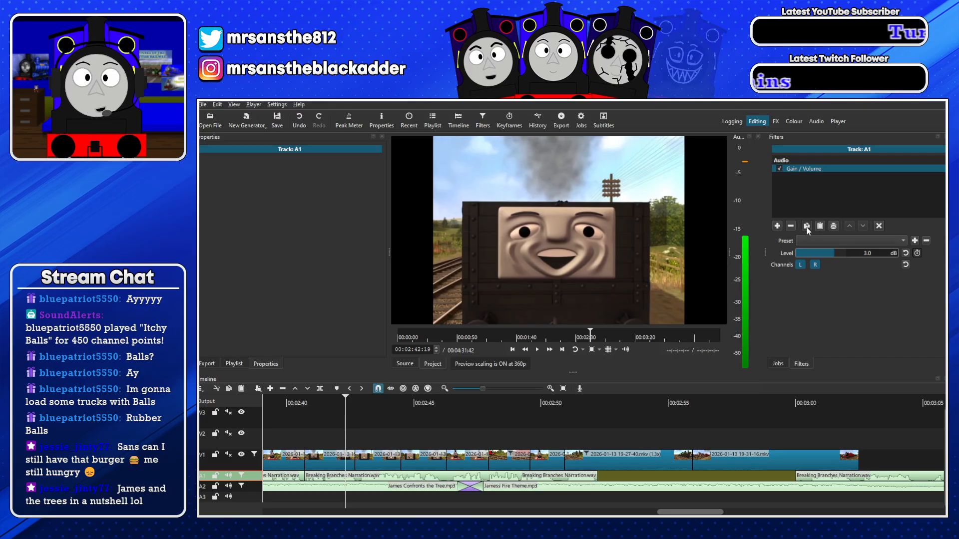
{"action": "left_click_drag", "start_coordinate": [298, 403], "coordinate": [344, 429]}
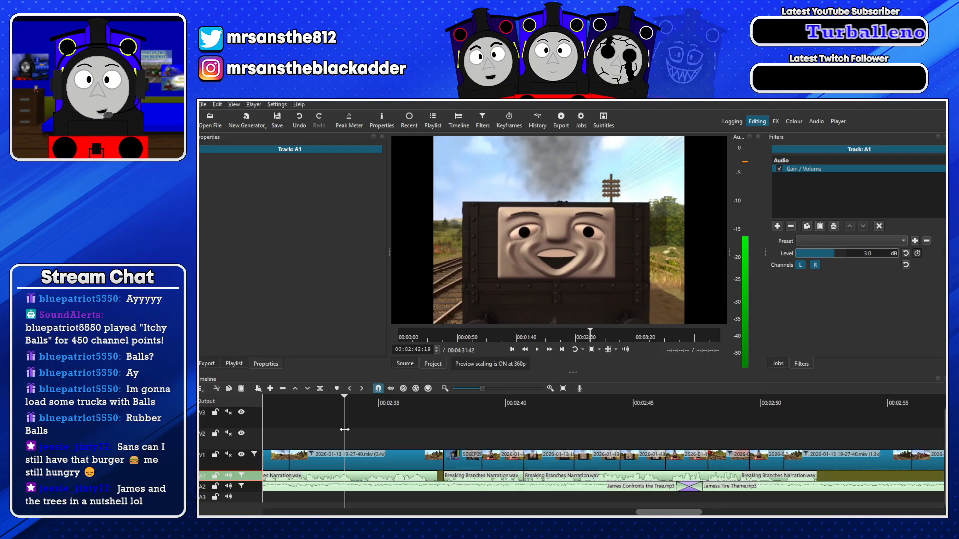
{"action": "left_click", "coordinate": [474, 474]}
{"action": "left_click_drag", "start_coordinate": [869, 253], "coordinate": [846, 251]}
{"action": "type", "text": "-3"}
{"action": "key", "text": "Return"}
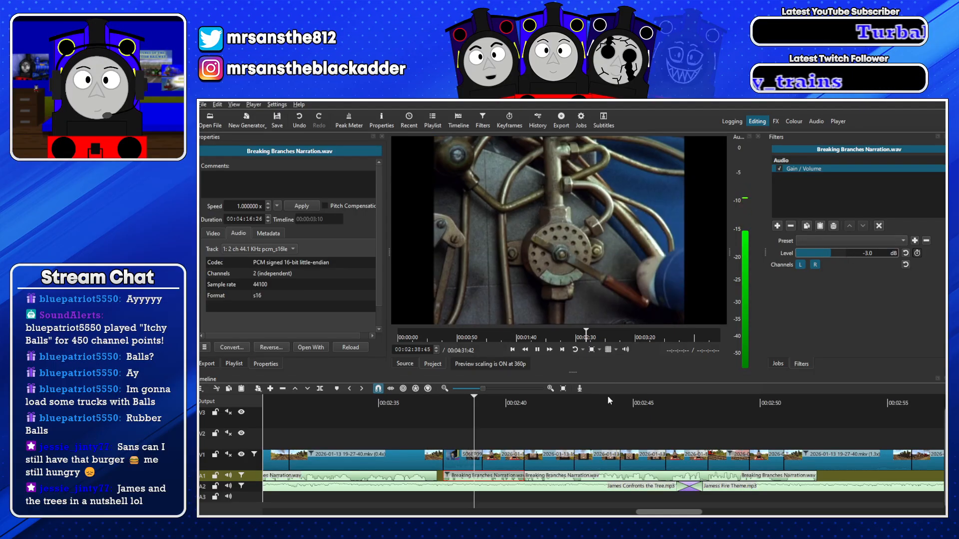
Paste the -3 dB Gain / Volume filter onto the narration clips starting at about 00:02:40 and 00:03:00
{"action": "left_click", "coordinate": [592, 475]}
{"action": "left_click", "coordinate": [820, 227]}
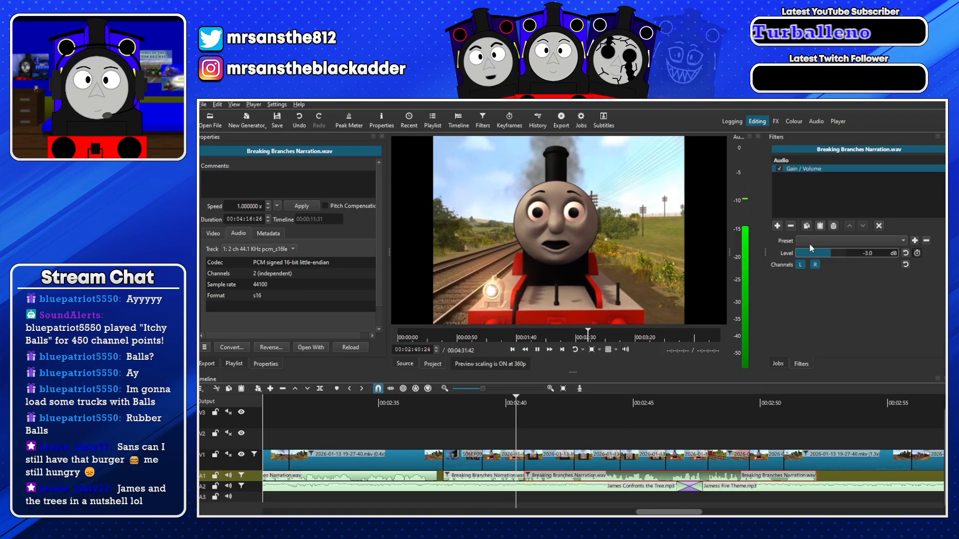
{"action": "left_click_drag", "start_coordinate": [669, 513], "coordinate": [694, 513]}
{"action": "left_click", "coordinate": [782, 477]}
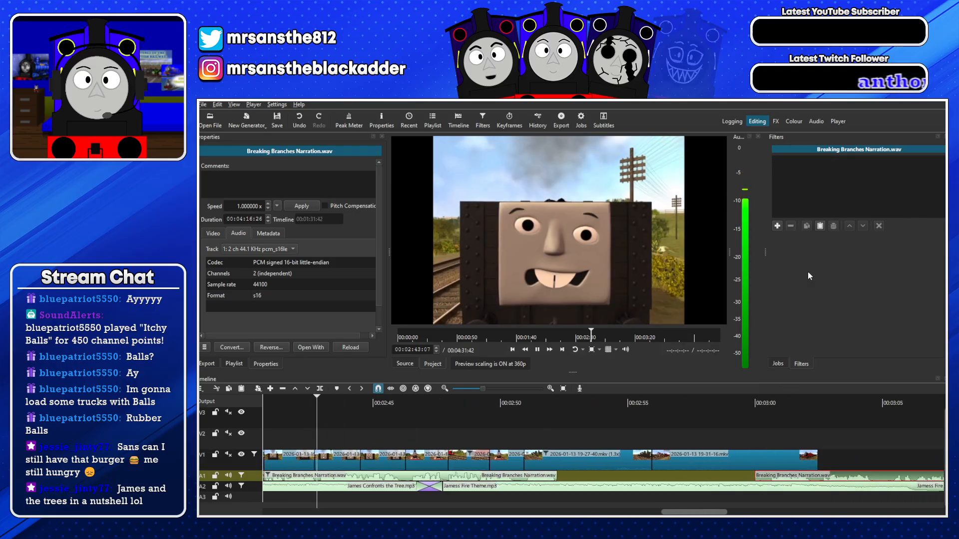
{"action": "left_click", "coordinate": [820, 227]}
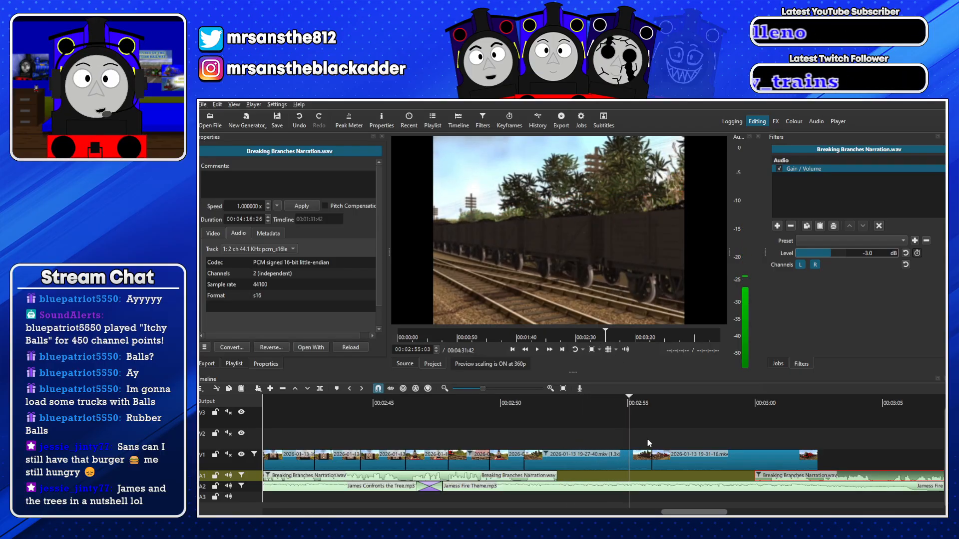
Split the 19-27-40 clip at 00:02:55:16 and ripple delete the remainder
{"action": "left_click", "coordinate": [641, 456]}
{"action": "left_click", "coordinate": [641, 456]}
{"action": "left_click_drag", "start_coordinate": [634, 416], "coordinate": [635, 416]}
{"action": "key", "text": "s"}
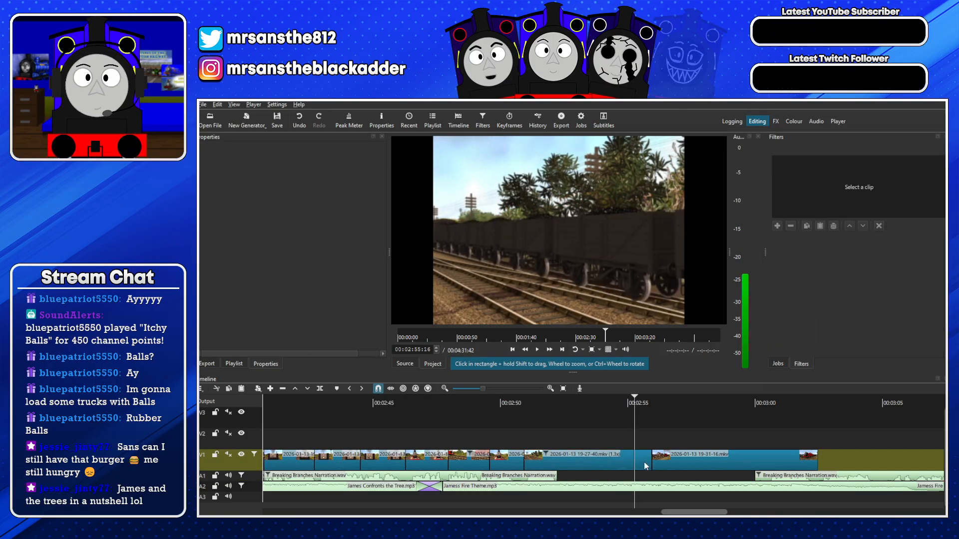
{"action": "key", "text": "x"}
{"action": "key", "text": "space"}
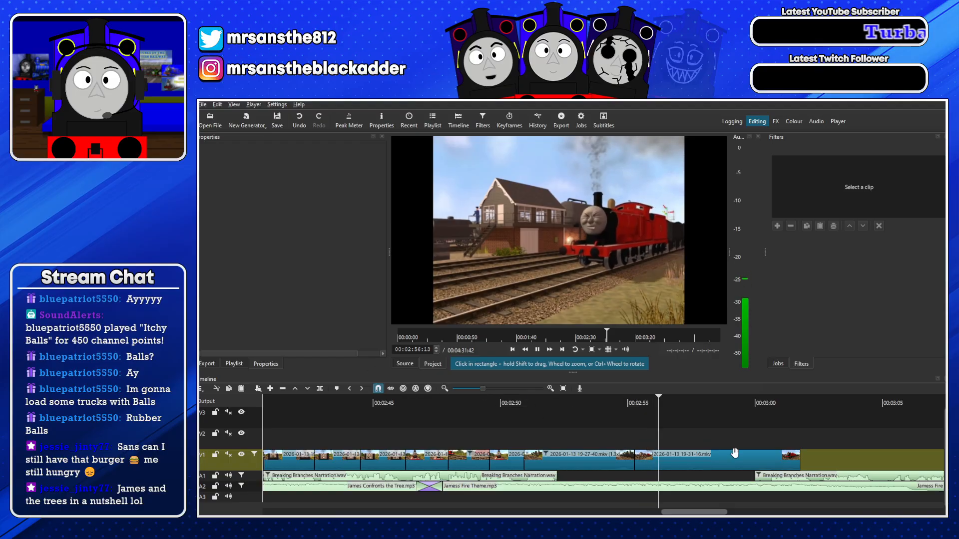
Set the 19-31-16 clip's speed to 1.5x and play it back from the end of the preceding clip
{"action": "left_click", "coordinate": [661, 454]}
{"action": "key", "text": "space"}
{"action": "left_click", "coordinate": [268, 204]}
{"action": "left_click", "coordinate": [269, 203]}
{"action": "left_click", "coordinate": [269, 203]}
{"action": "left_click", "coordinate": [269, 203]}
{"action": "left_click", "coordinate": [268, 203]}
{"action": "left_click", "coordinate": [306, 206]}
{"action": "left_click", "coordinate": [647, 452]}
{"action": "left_click", "coordinate": [620, 415]}
{"action": "key", "text": "space"}
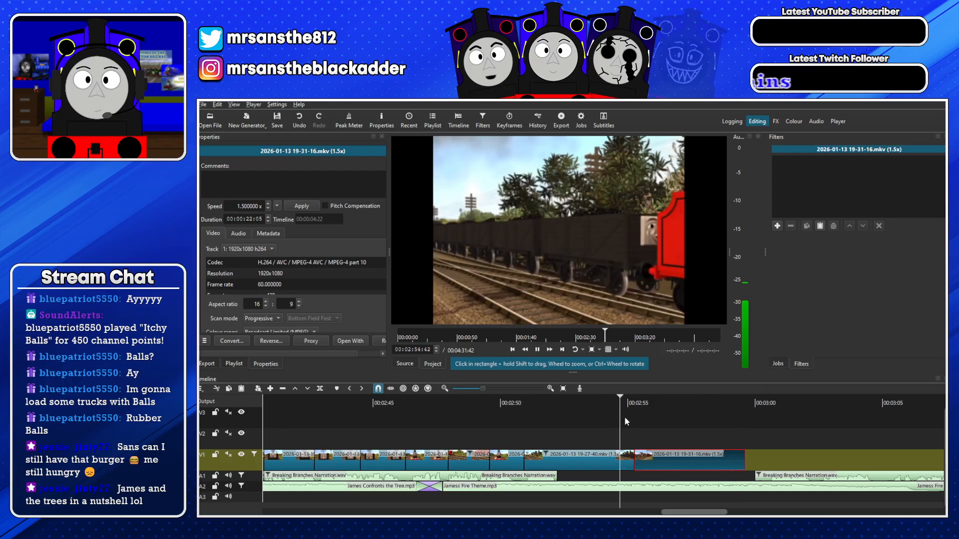
Split Jamess Fire Theme on A2 at about 00:02:59 and 00:03:01, then ripple delete the section between the cuts
{"action": "left_click", "coordinate": [671, 491]}
{"action": "left_click", "coordinate": [687, 490]}
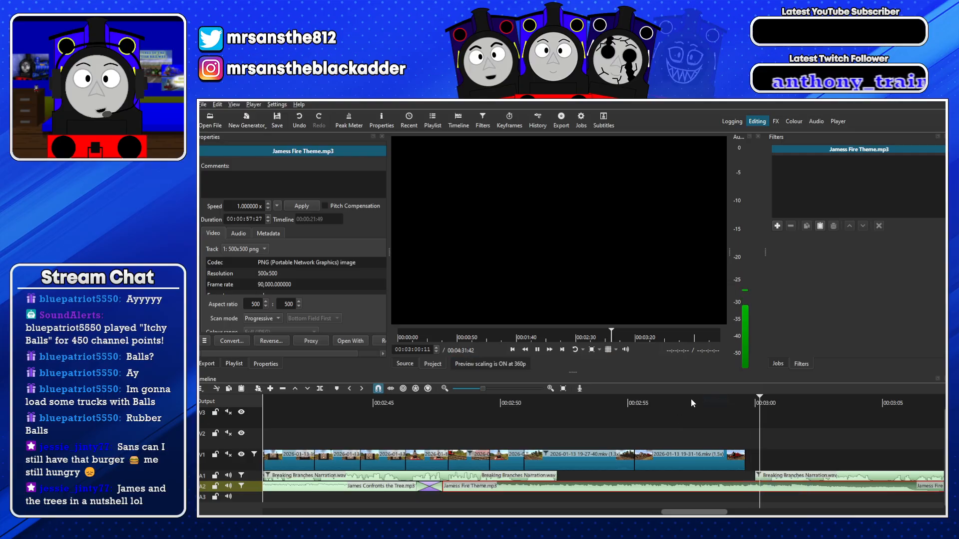
{"action": "left_click", "coordinate": [690, 399]}
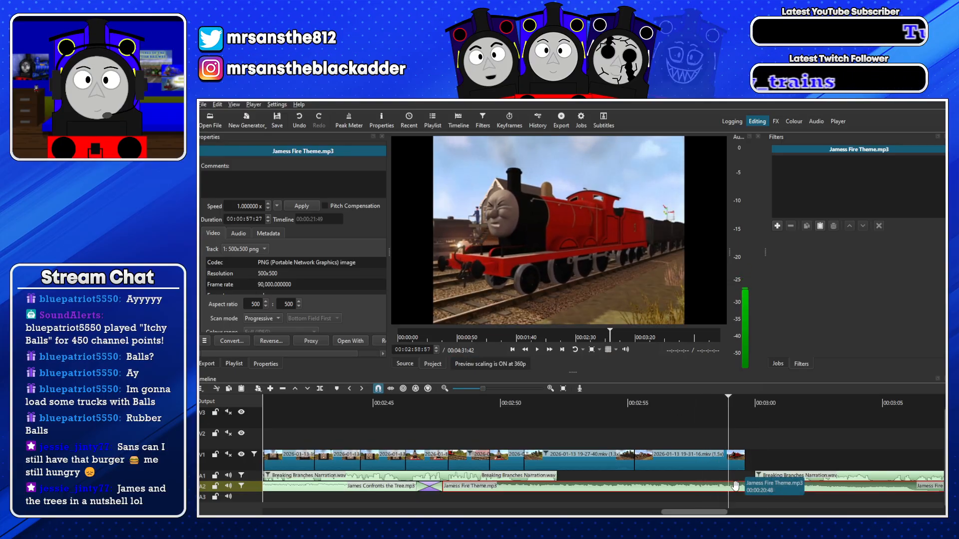
{"action": "key", "text": "s"}
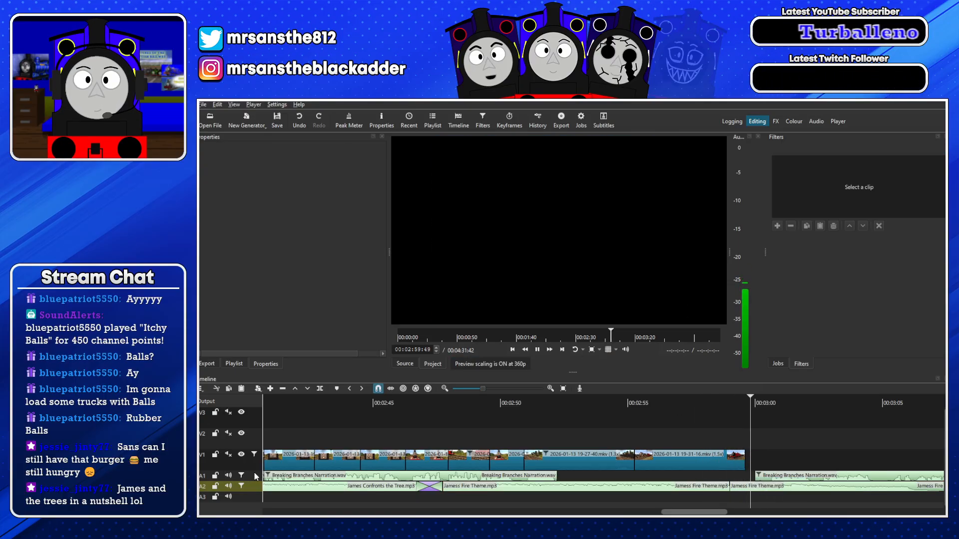
{"action": "key", "text": "space"}
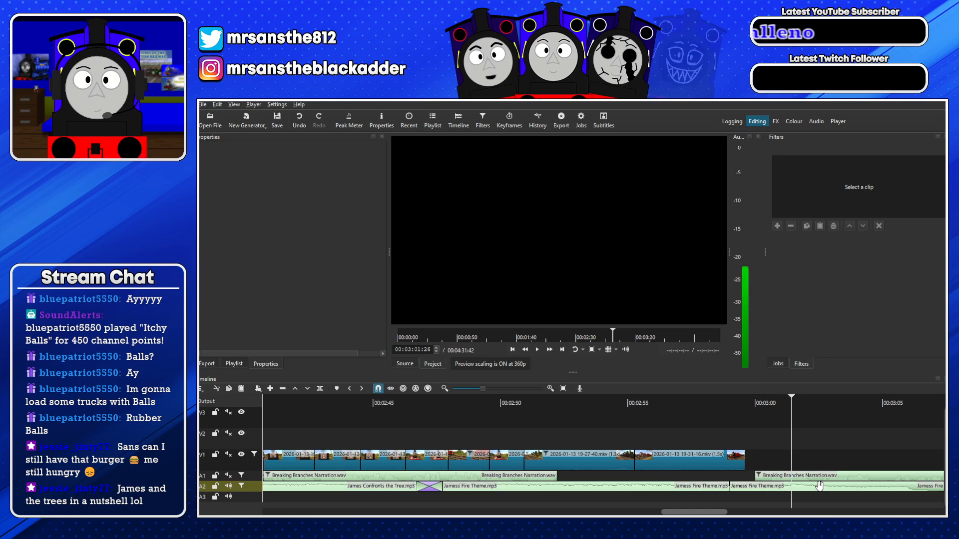
{"action": "key", "text": "s"}
{"action": "left_click", "coordinate": [746, 485]}
{"action": "key", "text": "x"}
{"action": "left_click", "coordinate": [683, 402]}
{"action": "key", "text": "space"}
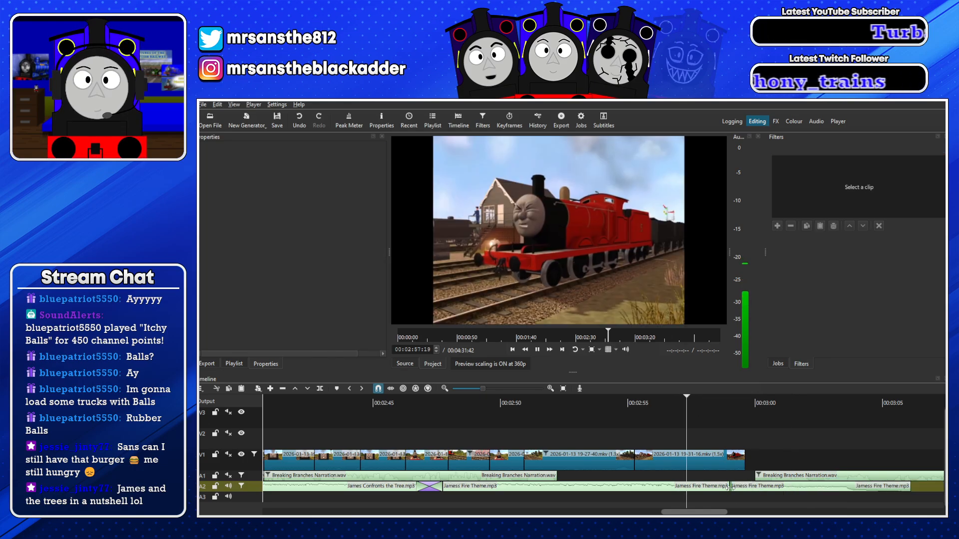
Extend the 19-31-16 clip's end to about 00:03:00 and add a short crossfade between the Jamess Fire Theme parts at about 00:02:59
{"action": "left_click_drag", "start_coordinate": [731, 487], "coordinate": [722, 487]}
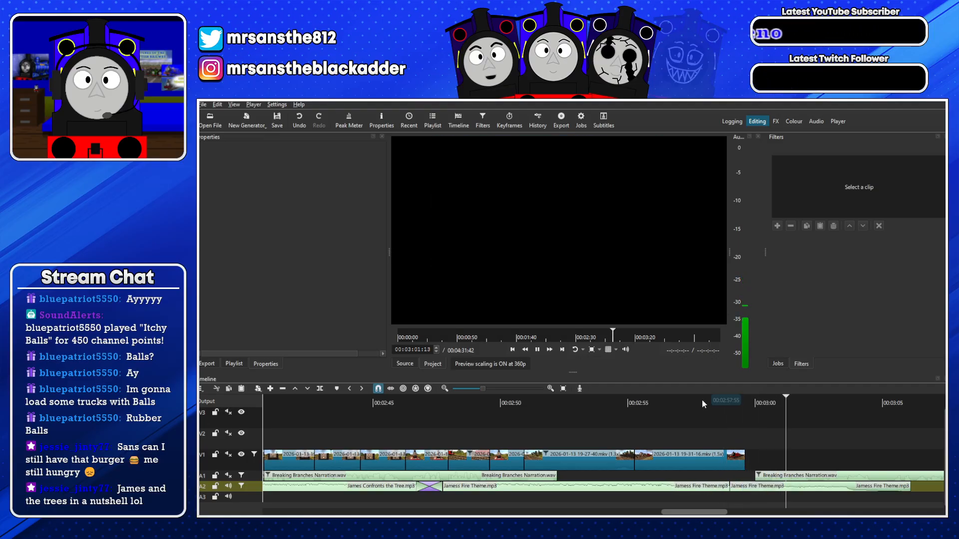
{"action": "left_click_drag", "start_coordinate": [746, 455], "coordinate": [768, 460]}
{"action": "left_click", "coordinate": [730, 487]}
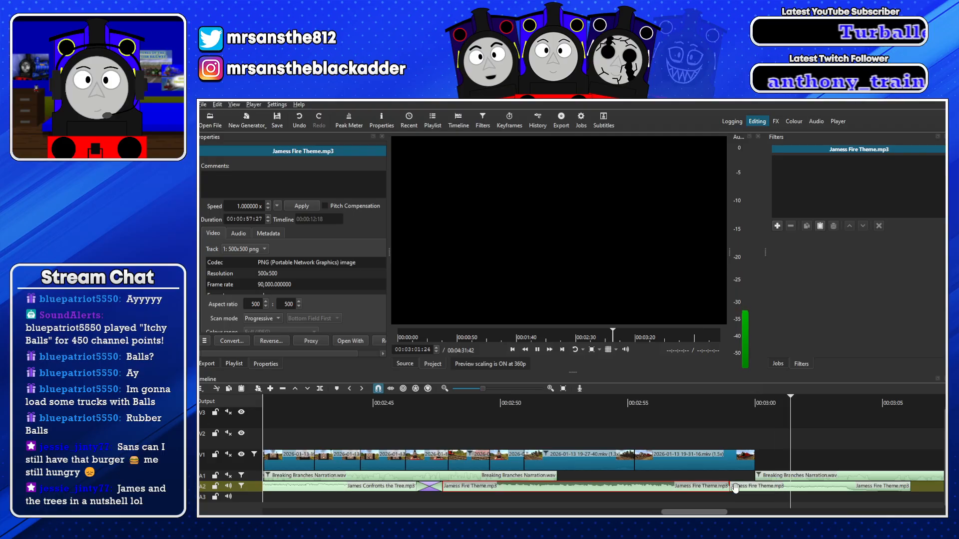
{"action": "left_click_drag", "start_coordinate": [748, 489], "coordinate": [741, 491]}
{"action": "left_click", "coordinate": [299, 120]}
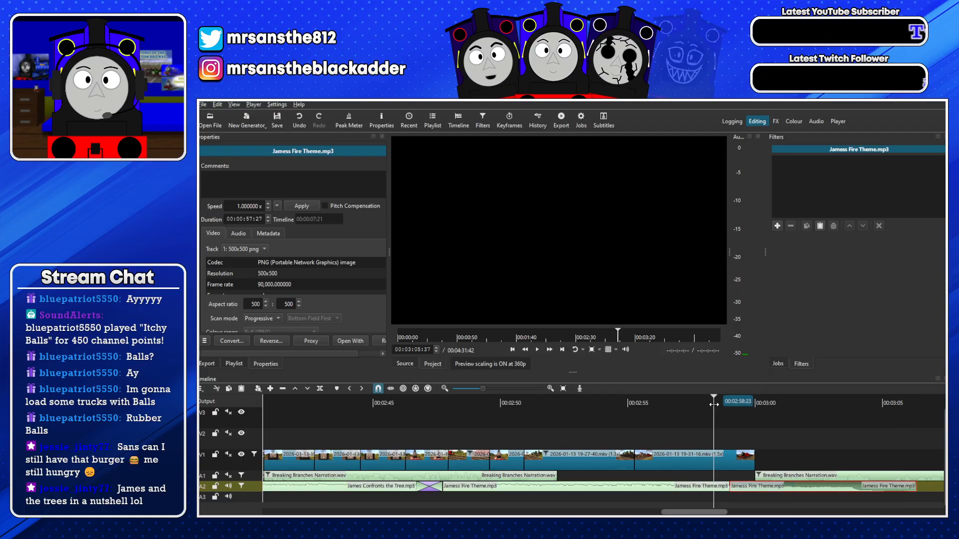
{"action": "left_click", "coordinate": [713, 403]}
{"action": "key", "text": "space"}
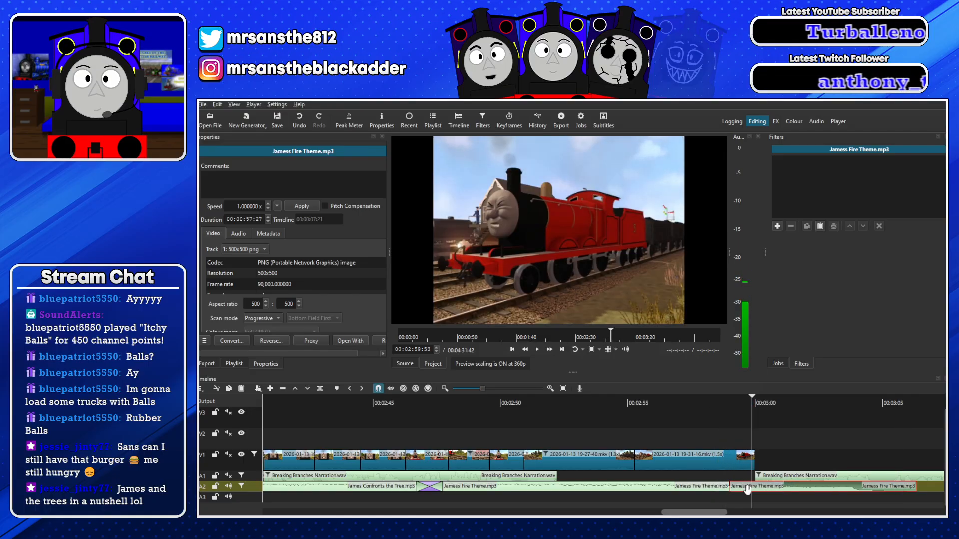
{"action": "left_click_drag", "start_coordinate": [739, 489], "coordinate": [733, 489]}
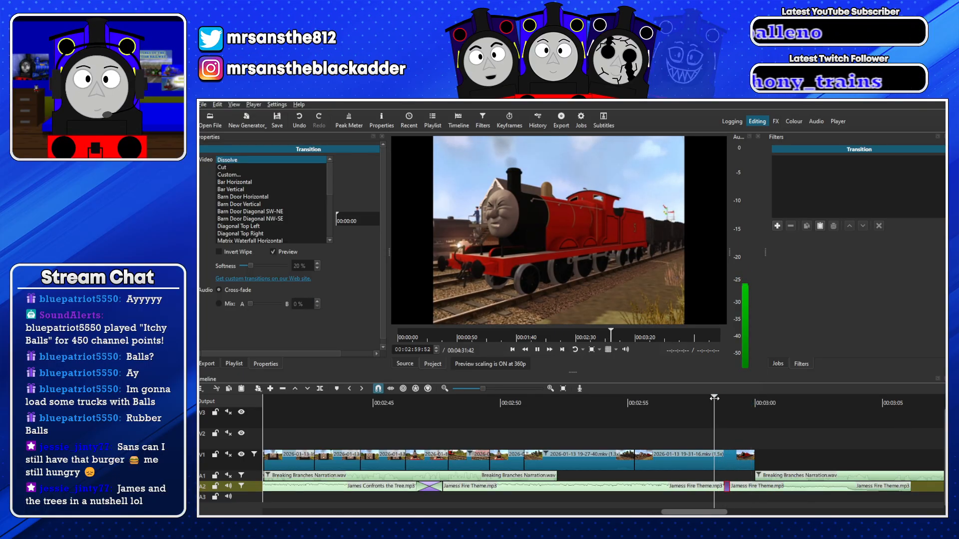
Extend the 19-31-16 clip's end to about 00:03:02 and move the following narration slightly earlier, to start before 00:03:00
{"action": "left_click", "coordinate": [714, 398]}
{"action": "key", "text": "space"}
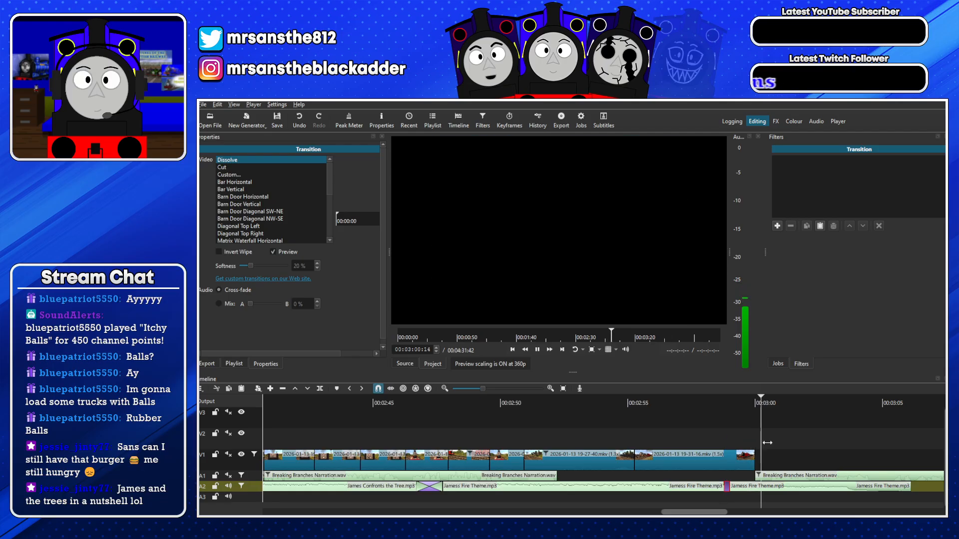
{"action": "left_click_drag", "start_coordinate": [801, 465], "coordinate": [814, 462]}
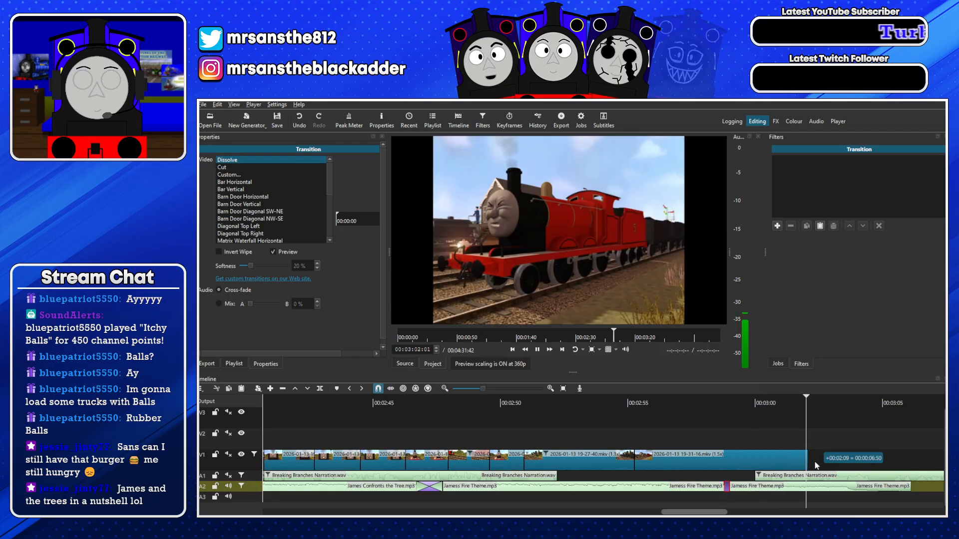
{"action": "left_click", "coordinate": [634, 398]}
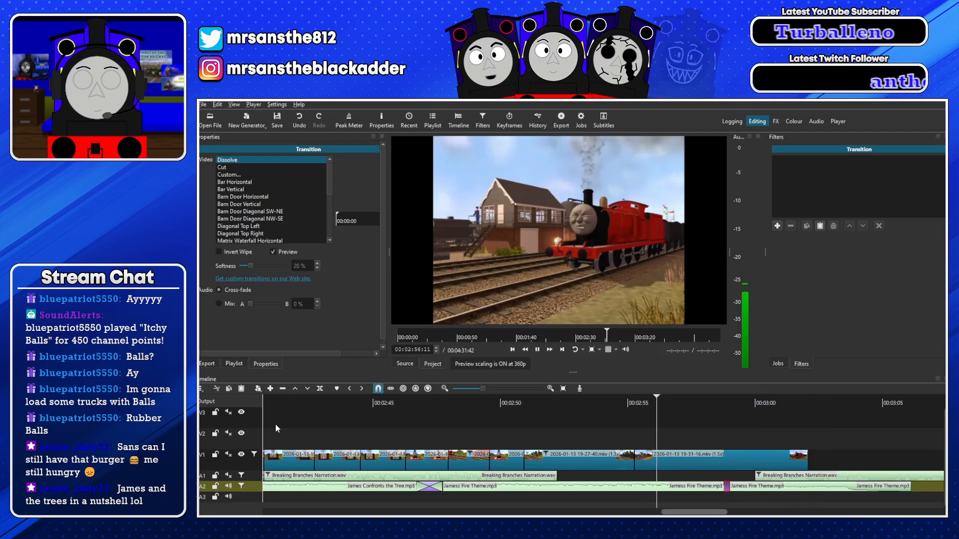
{"action": "left_click", "coordinate": [236, 364]}
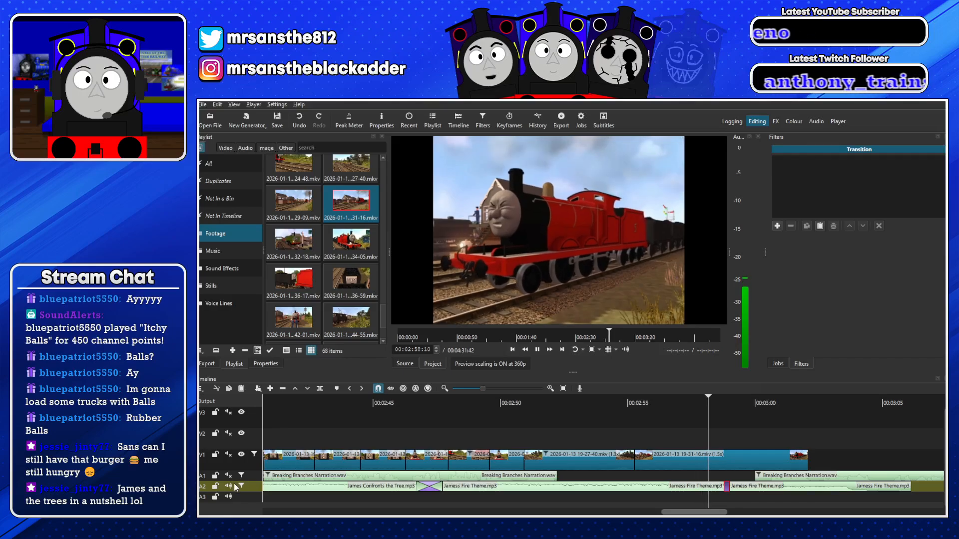
{"action": "left_click_drag", "start_coordinate": [770, 472], "coordinate": [758, 472]}
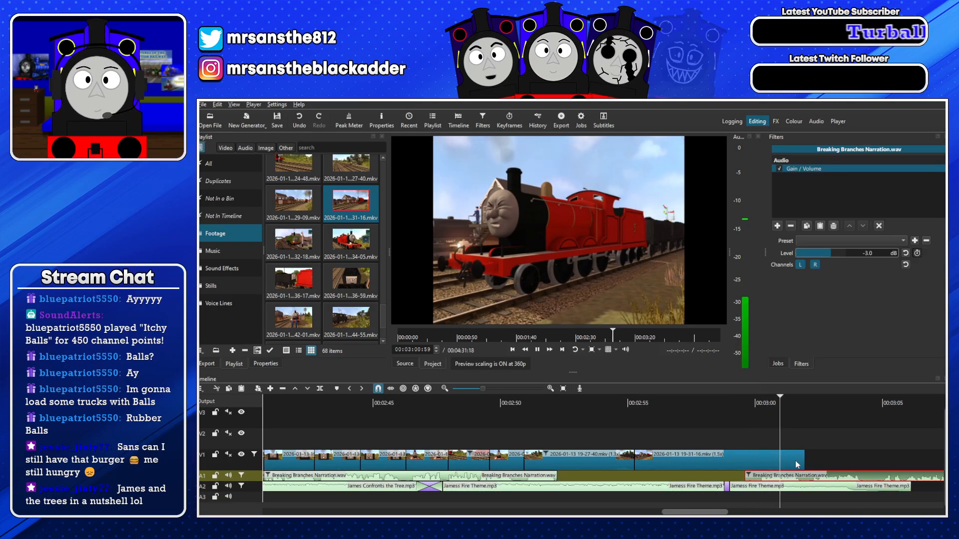
Add the 19-34-05 clip, starting from 00:00:08:05, to V1 with a crossfade from the 19-31-16 clip at about 00:03:01, and play it back
{"action": "left_click", "coordinate": [339, 242]}
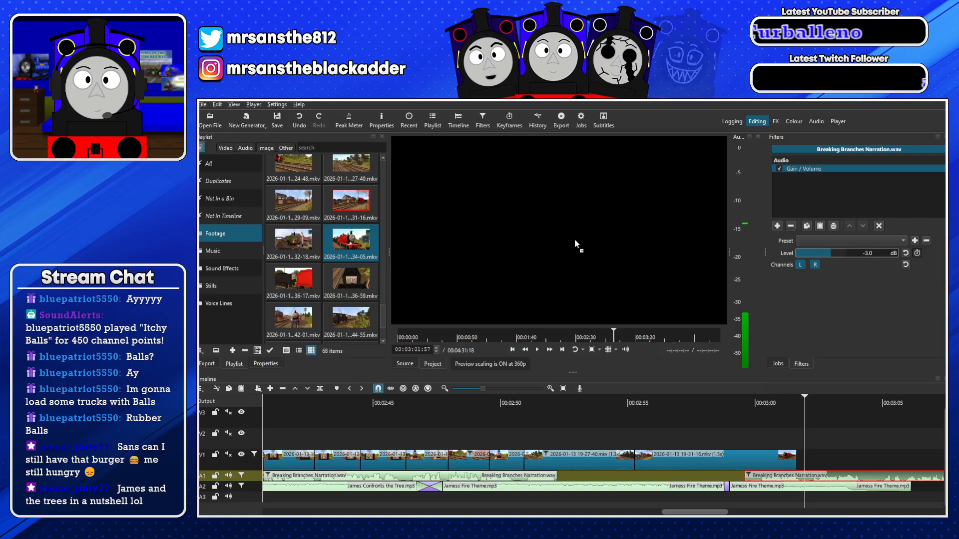
{"action": "left_click_drag", "start_coordinate": [389, 323], "coordinate": [405, 330]}
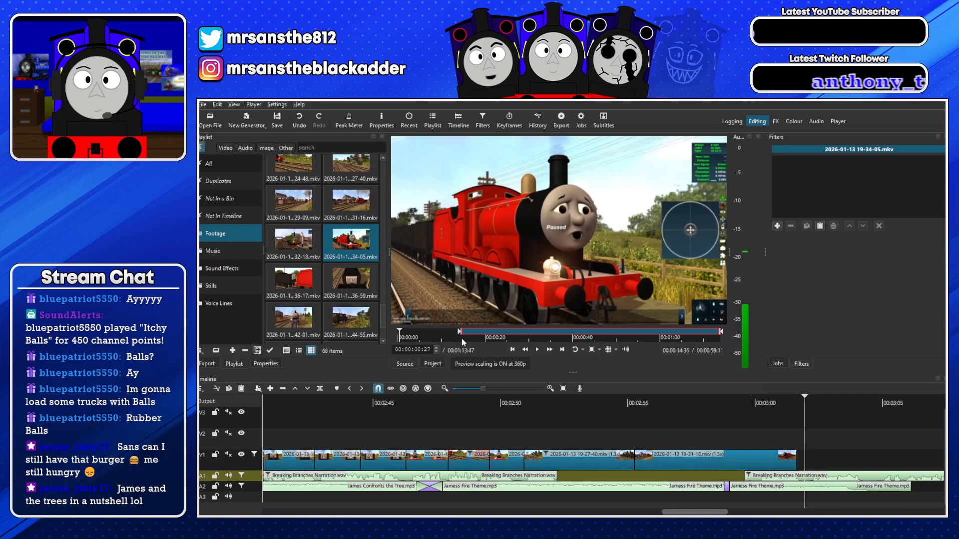
{"action": "left_click_drag", "start_coordinate": [464, 342], "coordinate": [465, 341]}
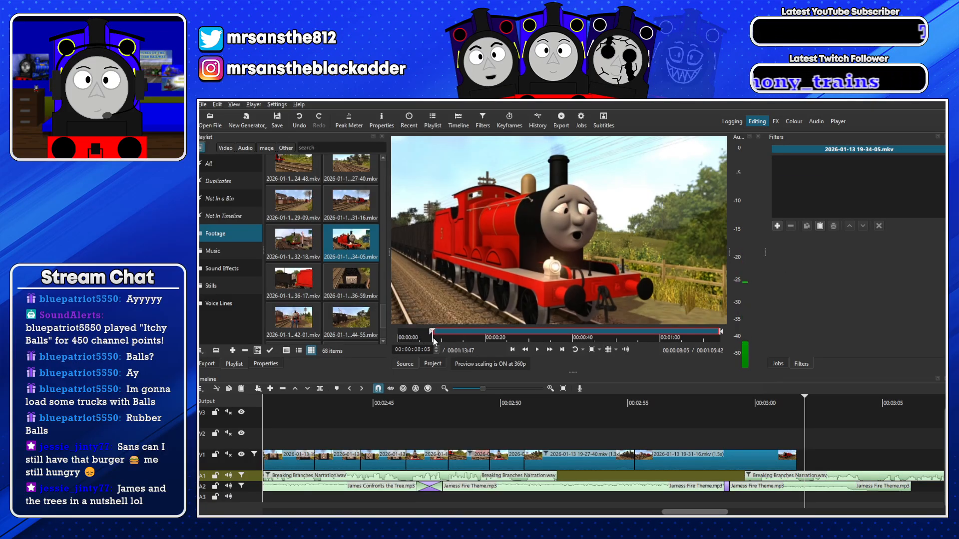
{"action": "left_click_drag", "start_coordinate": [461, 295], "coordinate": [789, 453]}
{"action": "left_click", "coordinate": [785, 454]}
{"action": "mouse_move", "coordinate": [770, 404]}
{"action": "left_mouse_down"}
{"action": "mouse_move", "coordinate": [774, 426]}
{"action": "mouse_move", "coordinate": [762, 405]}
{"action": "left_mouse_up"}
{"action": "key", "text": "space"}
{"action": "key", "text": "space"}
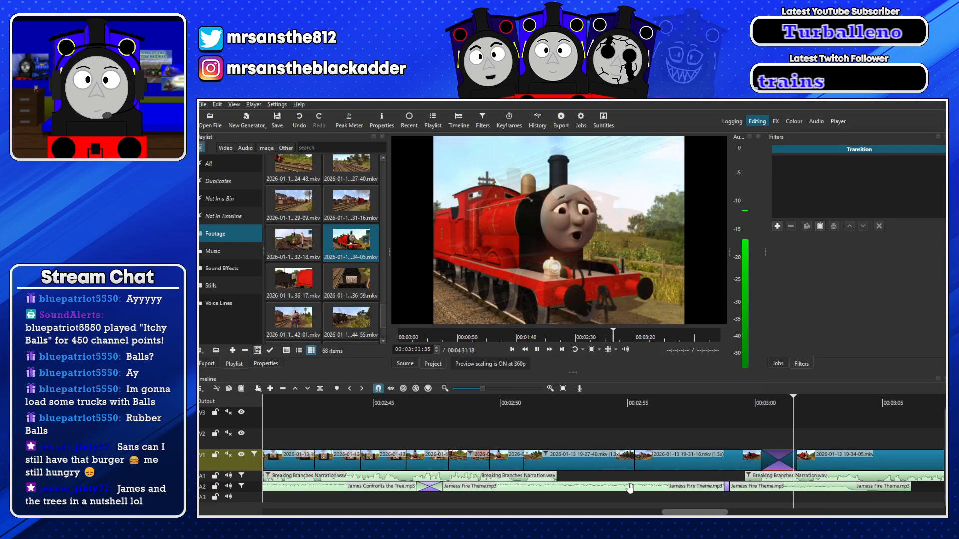
Split the 19-34-05 clip on V1 at 00:03:07:00 and delete the remainder
{"action": "left_click_drag", "start_coordinate": [690, 513], "coordinate": [716, 513]}
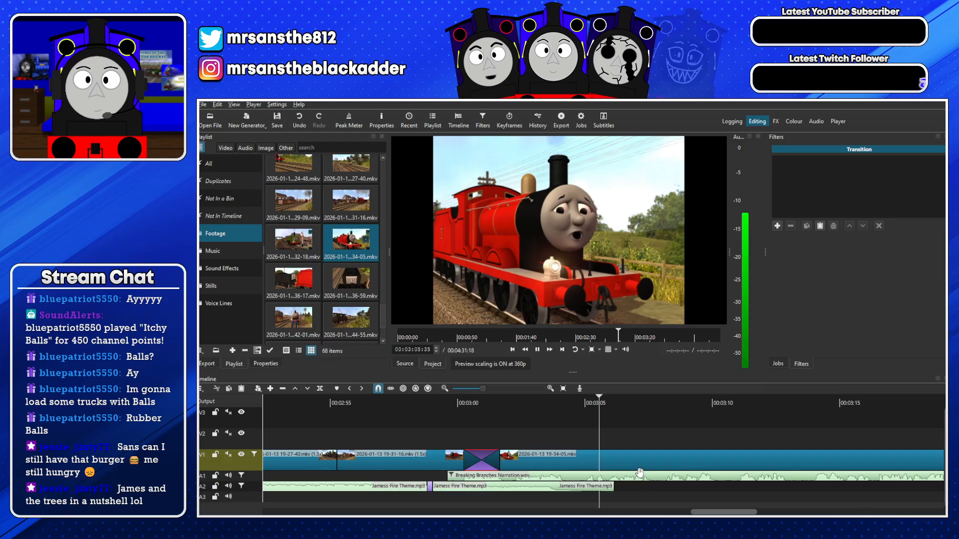
{"action": "key", "text": "space"}
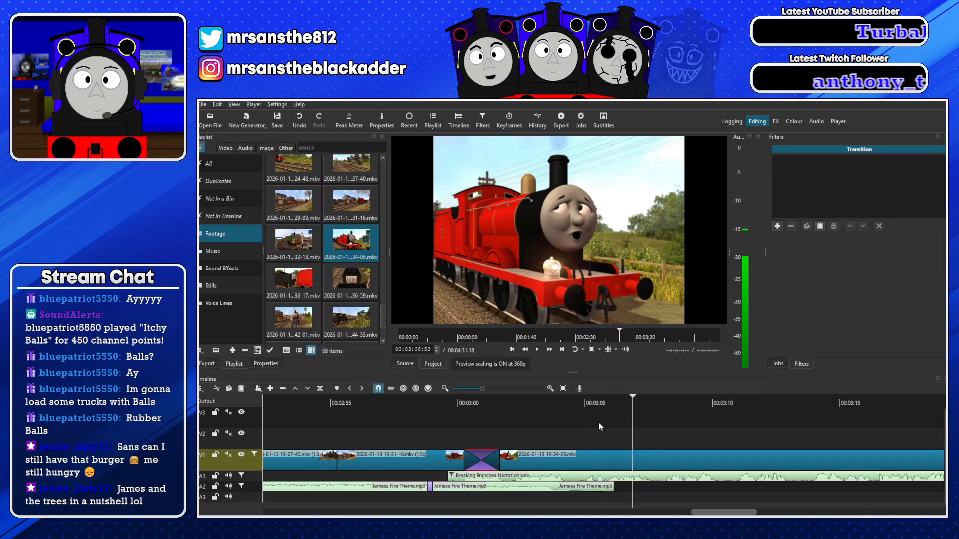
{"action": "left_click_drag", "start_coordinate": [633, 442], "coordinate": [636, 443]}
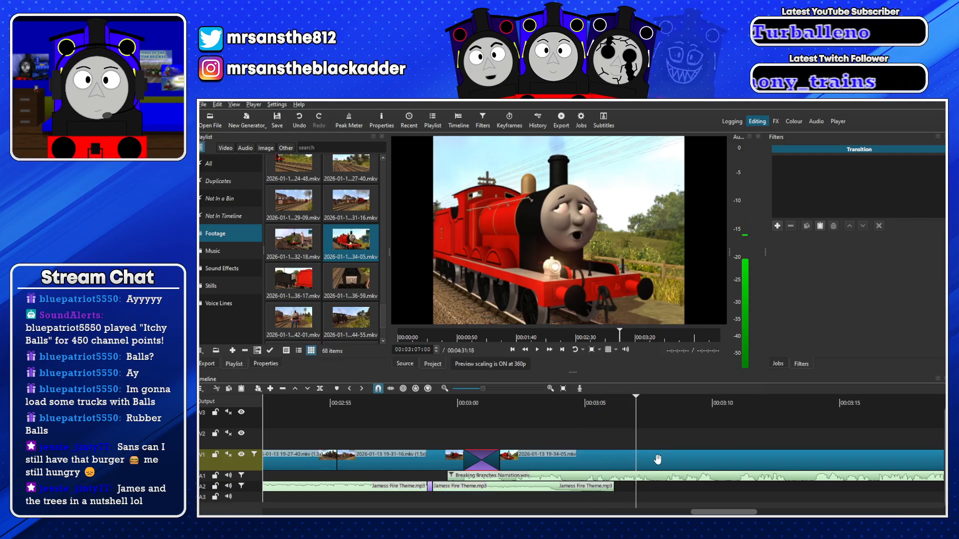
{"action": "key", "text": "s"}
{"action": "key", "text": "Delete"}
Add the 19-44-55 clip after the 19-34-05 clip on V1, then split it at 00:03:10:48 and delete the remainder
{"action": "scroll", "coordinate": [326, 276], "scroll_direction": "down", "scroll_amount": 2}
{"action": "left_click", "coordinate": [330, 260]}
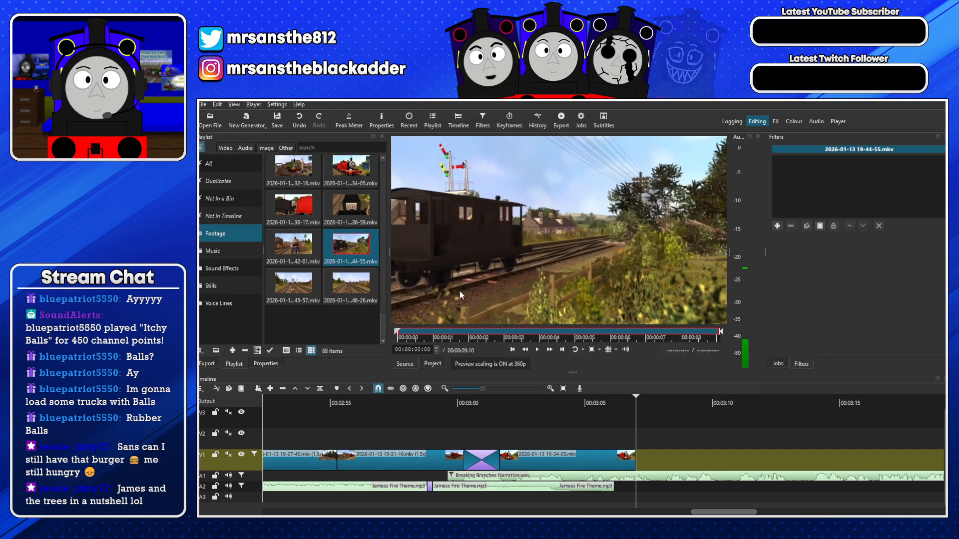
{"action": "left_click_drag", "start_coordinate": [595, 377], "coordinate": [695, 467]}
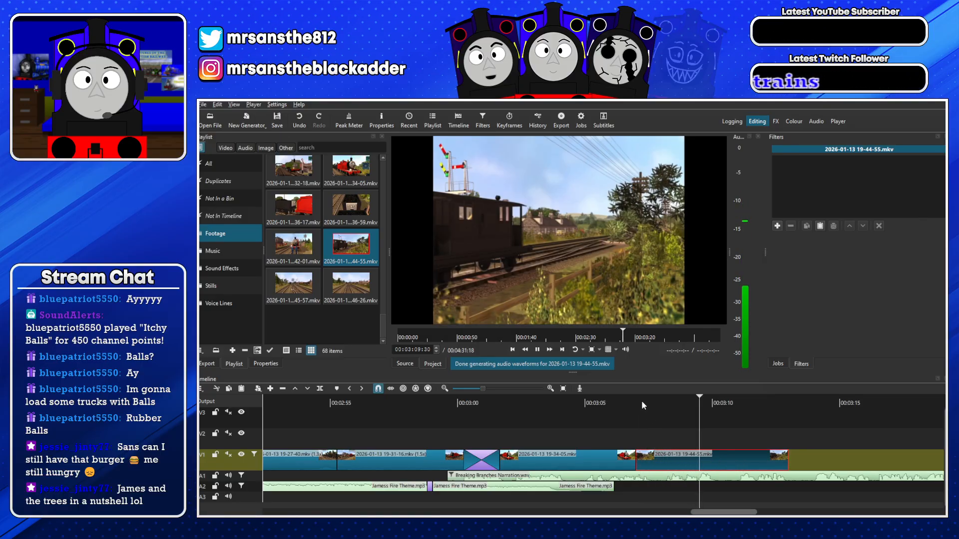
{"action": "key", "text": "space"}
{"action": "key", "text": "s"}
{"action": "left_click", "coordinate": [756, 459]}
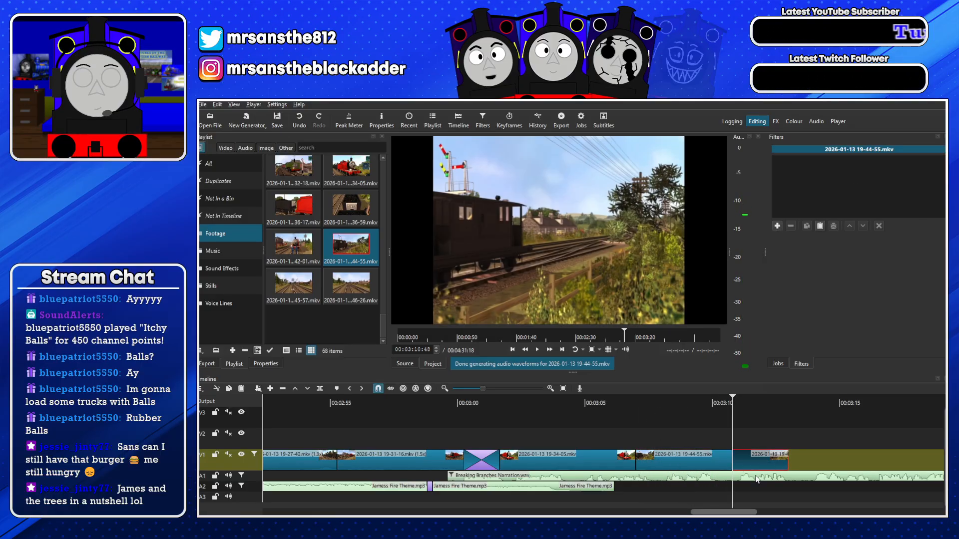
{"action": "key", "text": "Delete"}
Extend the 19-44-55 clip's end to about 00:03:11 and split the A1 narration at 00:03:10:48, moving the following part to about 00:03:12
{"action": "left_click_drag", "start_coordinate": [732, 462], "coordinate": [807, 476]}
{"action": "left_click", "coordinate": [758, 474]}
{"action": "key", "text": "s"}
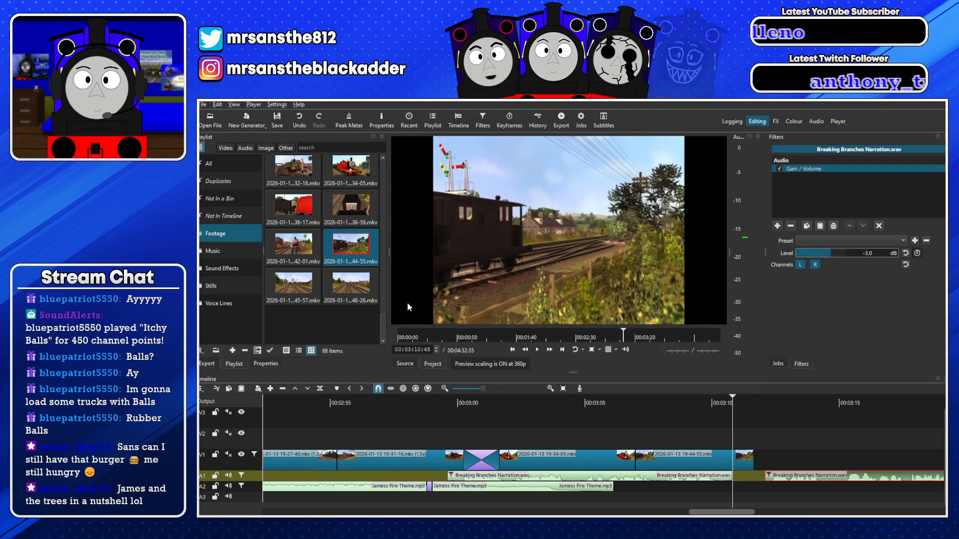
Preview the 19-46-26, 19-34-05 and 19-42-01 footage clips and return to the V1 sequence around 00:02:55
{"action": "double_click", "coordinate": [349, 288]}
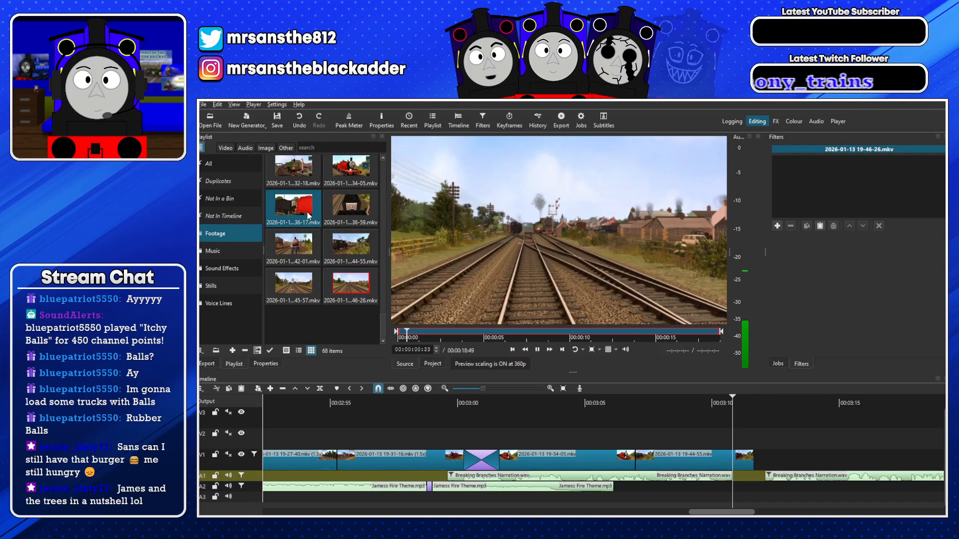
{"action": "double_click", "coordinate": [346, 171]}
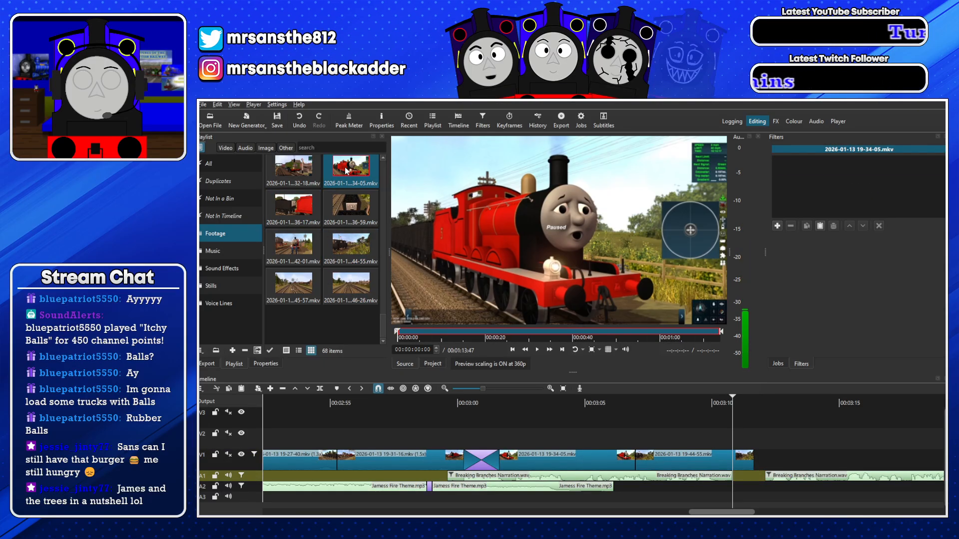
{"action": "double_click", "coordinate": [292, 238]}
{"action": "left_click_drag", "start_coordinate": [414, 404], "coordinate": [371, 407]}
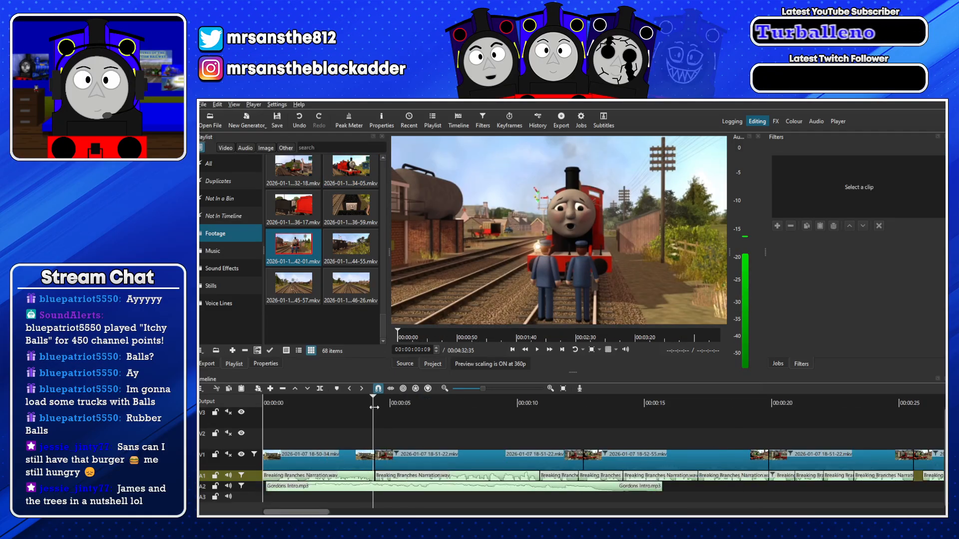
{"action": "left_click_drag", "start_coordinate": [318, 513], "coordinate": [829, 515]}
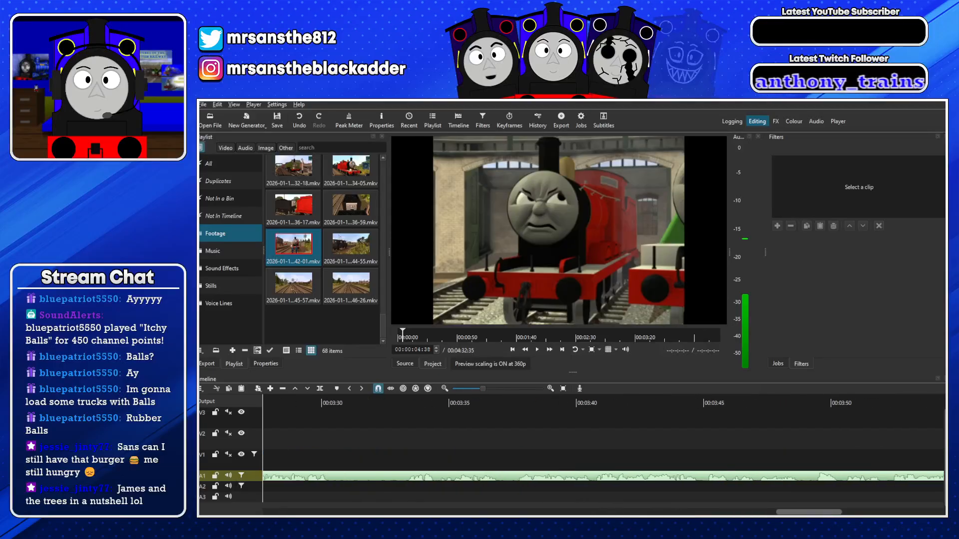
{"action": "scroll", "coordinate": [684, 470], "scroll_direction": "up", "scroll_amount": 5}
{"action": "left_click_drag", "start_coordinate": [598, 402], "coordinate": [608, 403]}
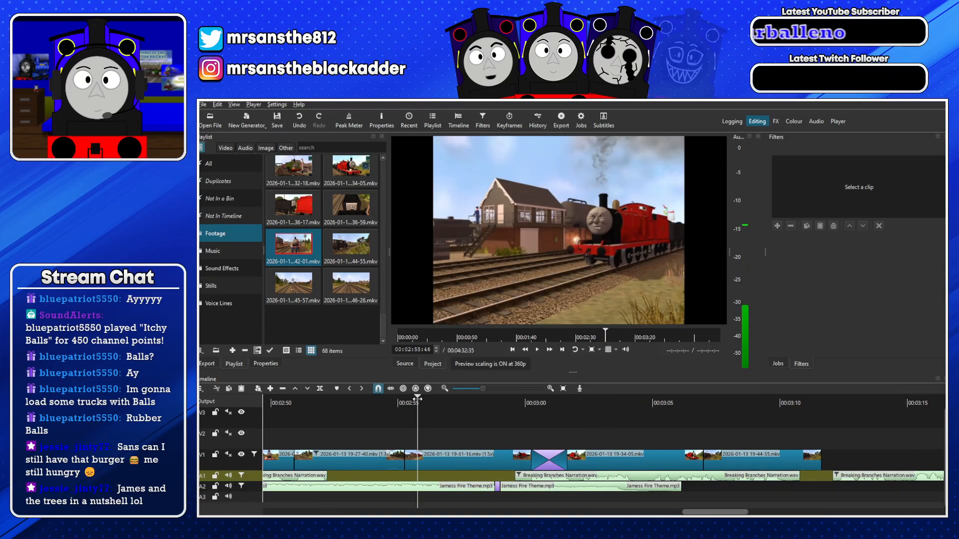
Move the V1 clips from 19-31-16 onward to about 00:03:06 and extend the first Jamess Fire Theme part over the second, to about 00:03:08
{"action": "left_click_drag", "start_coordinate": [503, 453], "coordinate": [504, 452]}
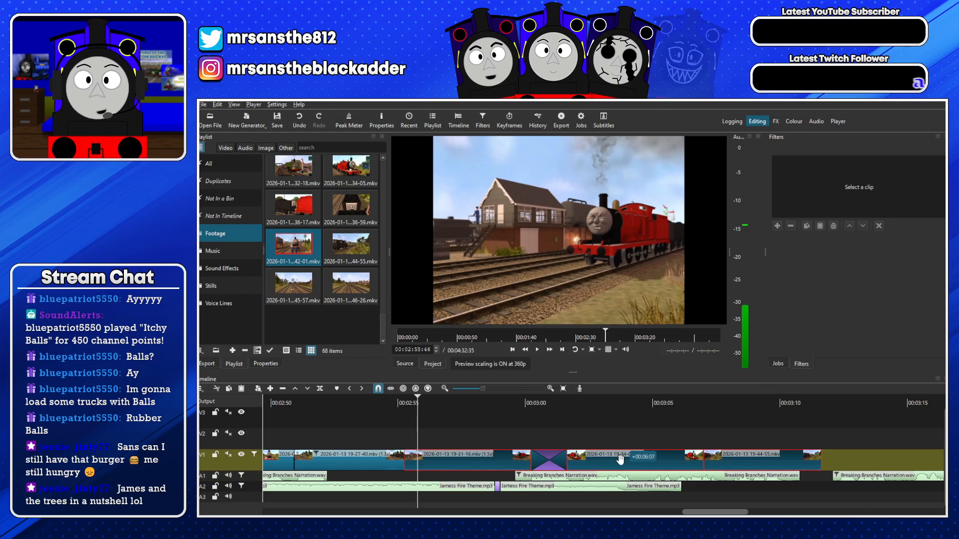
{"action": "left_click_drag", "start_coordinate": [497, 487], "coordinate": [849, 492]}
{"action": "left_click_drag", "start_coordinate": [495, 460], "coordinate": [849, 462]}
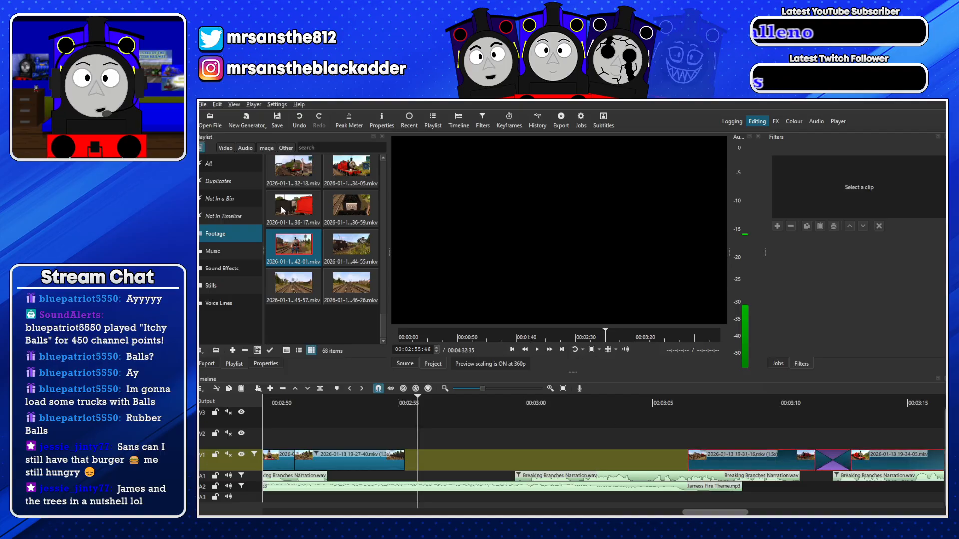
Try placing the 19-32-18 clip, starting from 00:00:09:48, in the V1 gap right after the 19-27-40 clip
{"action": "left_click", "coordinate": [294, 167]}
{"action": "left_click_drag", "start_coordinate": [482, 339], "coordinate": [574, 341]}
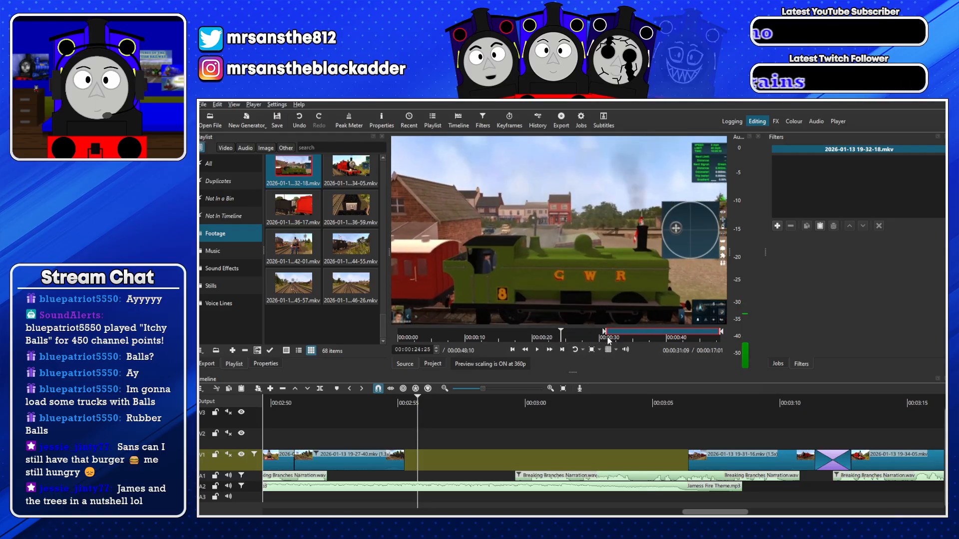
{"action": "mouse_move", "coordinate": [636, 337]}
{"action": "left_mouse_down"}
{"action": "mouse_move", "coordinate": [658, 338]}
{"action": "mouse_move", "coordinate": [465, 341]}
{"action": "left_mouse_up"}
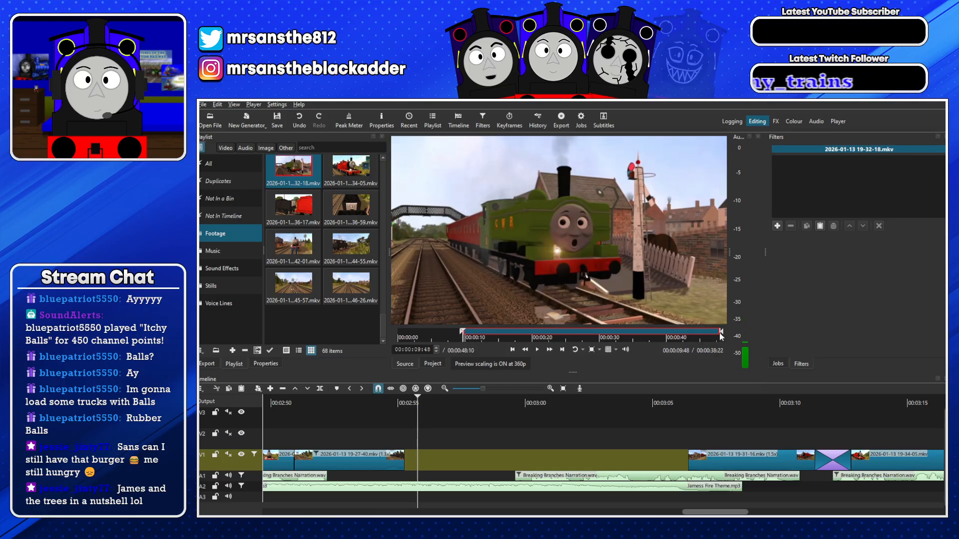
{"action": "left_click_drag", "start_coordinate": [510, 340], "coordinate": [407, 461]}
Play back the sequence leading into the 19-32-18 clip, restarting from before 00:02:50
{"action": "key", "text": "space"}
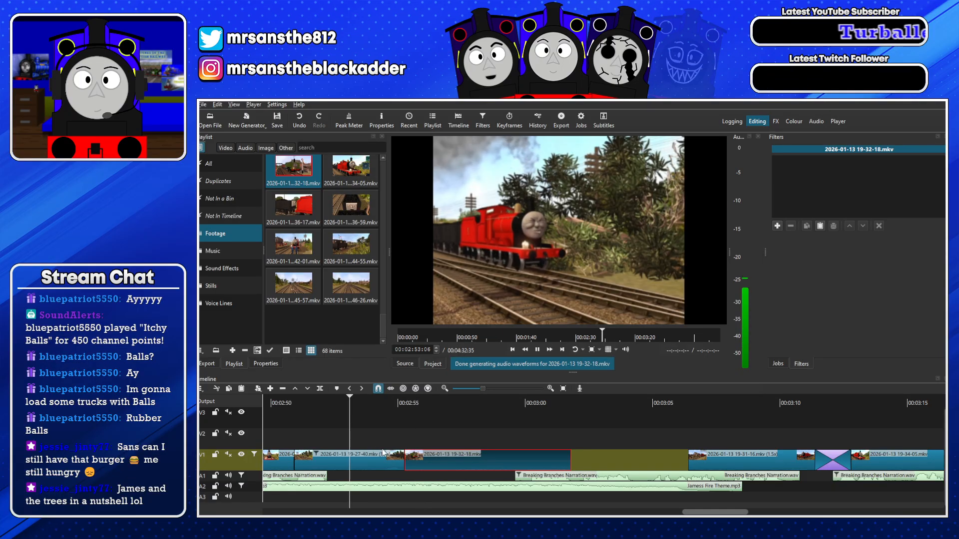
{"action": "left_click", "coordinate": [276, 405]}
{"action": "key", "text": "space"}
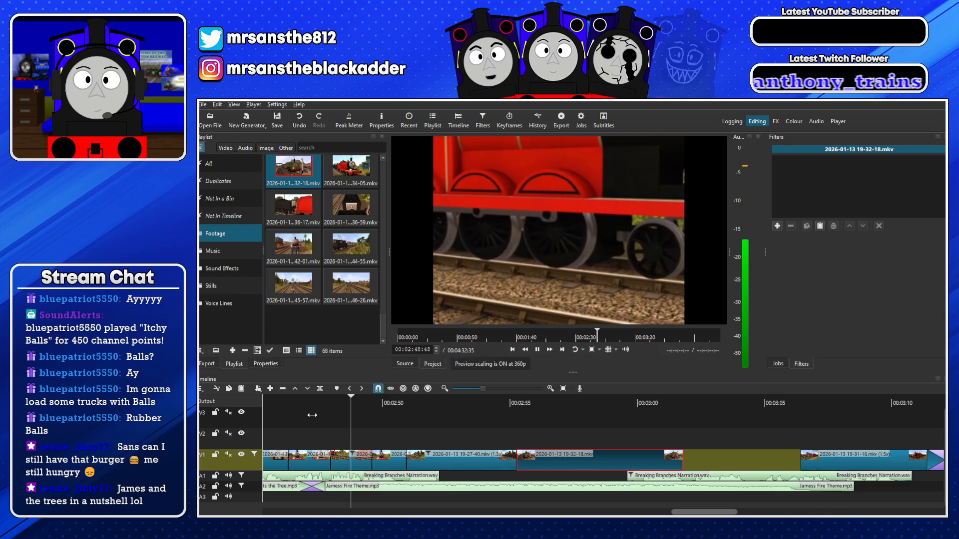
{"action": "left_click", "coordinate": [286, 402]}
{"action": "key", "text": "space"}
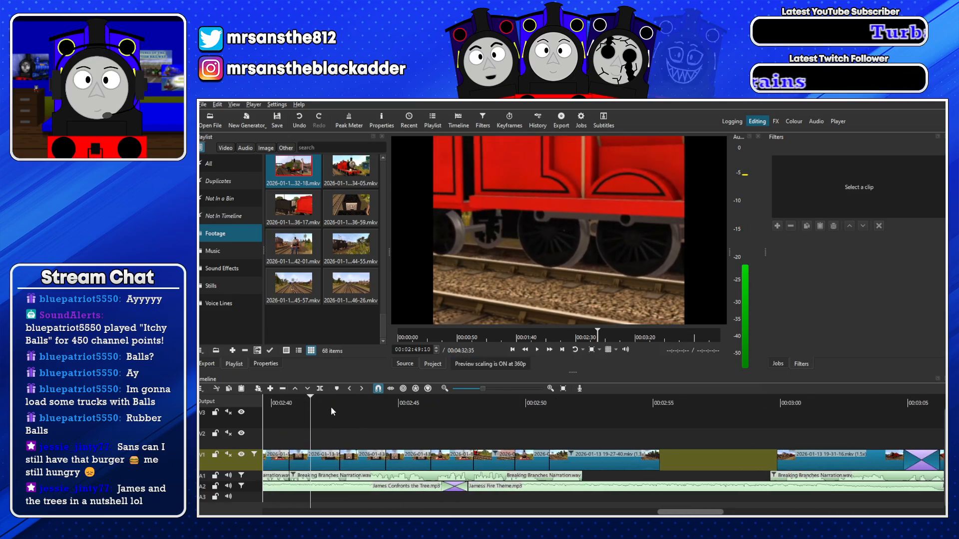
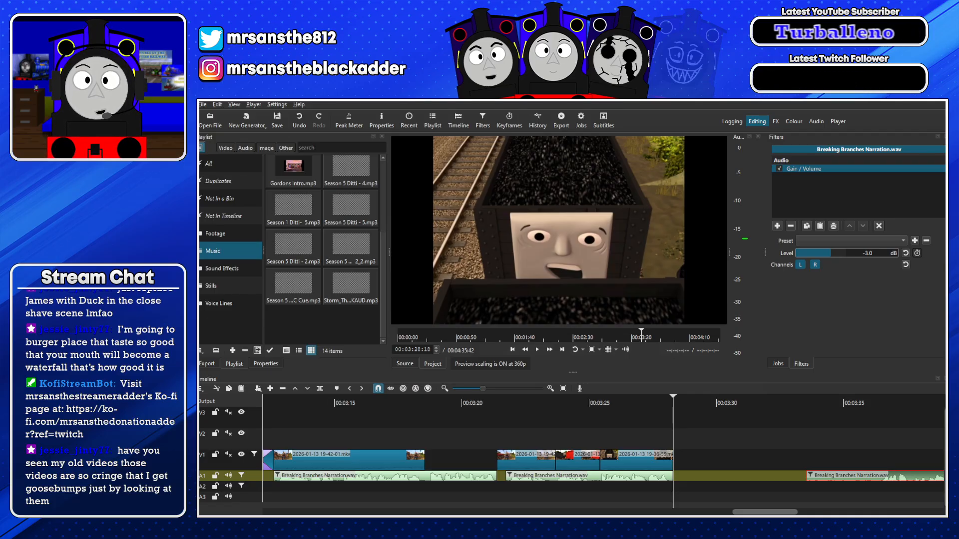
Audition the Season 4 Ditti music tracks and place Season 4 Ditti - 10.mp3 on A2 at about 00:03:22
{"action": "double_click", "coordinate": [351, 167]}
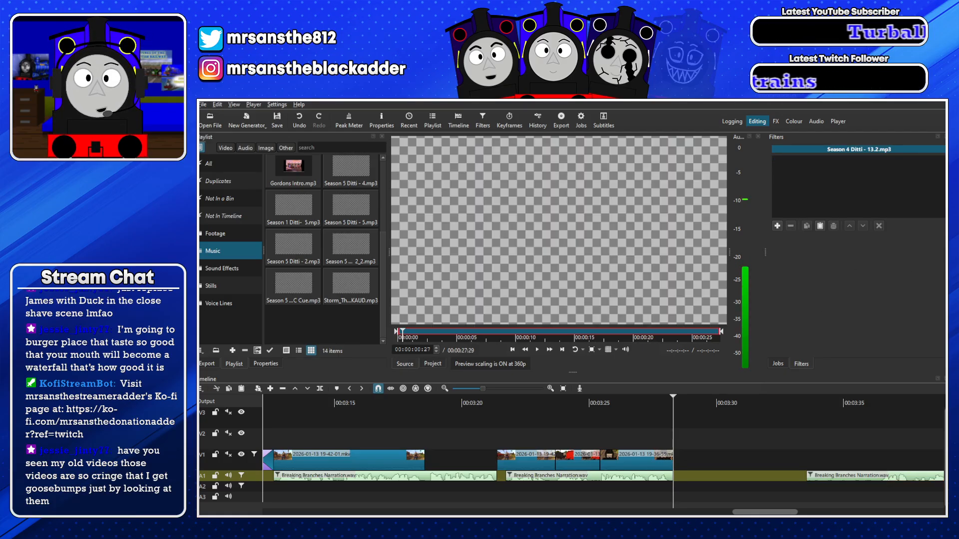
{"action": "double_click", "coordinate": [351, 167]}
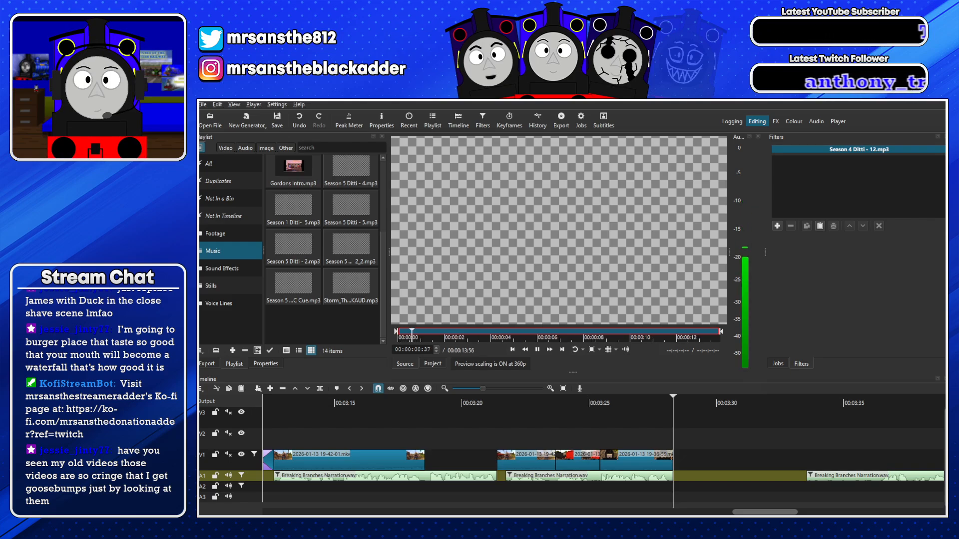
{"action": "key", "text": "space"}
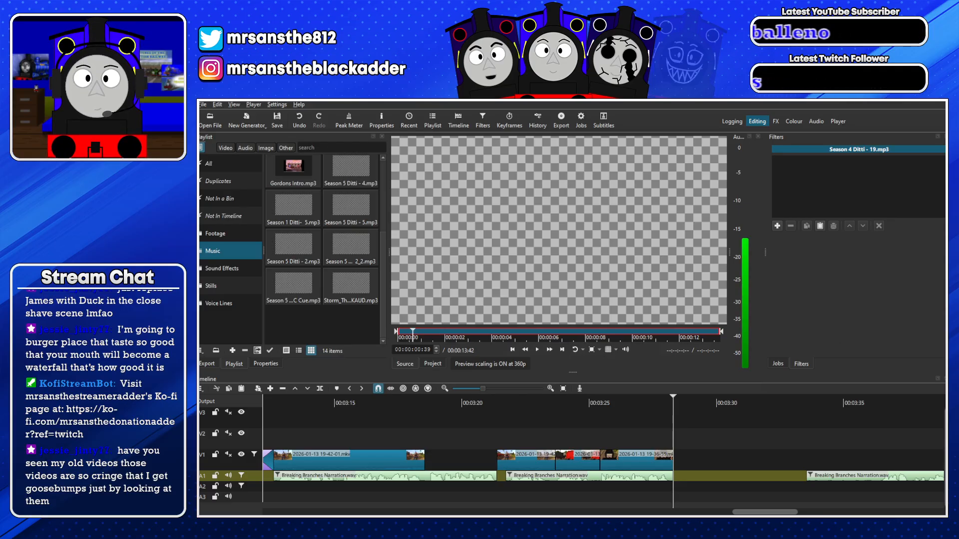
{"action": "left_click_drag", "start_coordinate": [537, 314], "coordinate": [524, 486]}
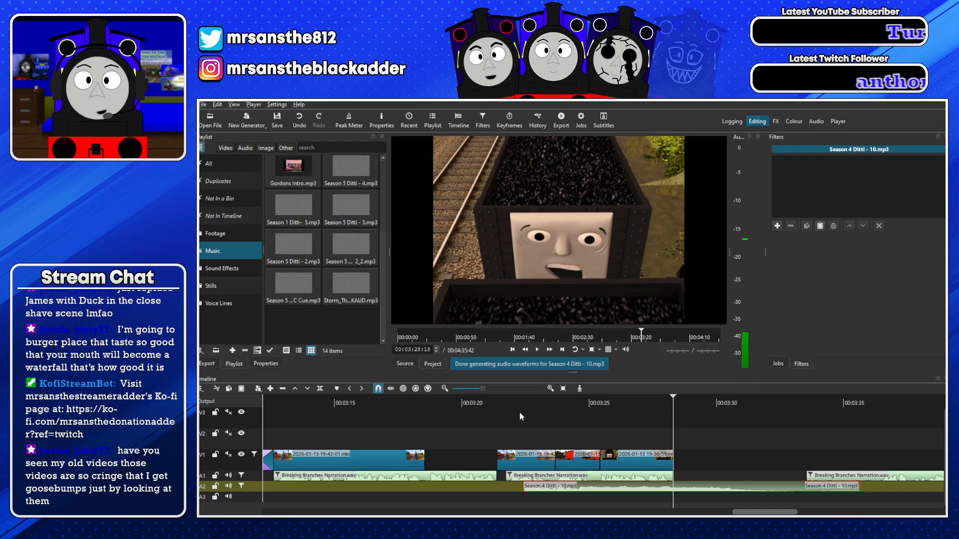
Play back the Season 4 Ditti - 10 music against the scene and move it later on A2, to start at about 00:03:24
{"action": "left_click", "coordinate": [510, 404]}
{"action": "key", "text": "space"}
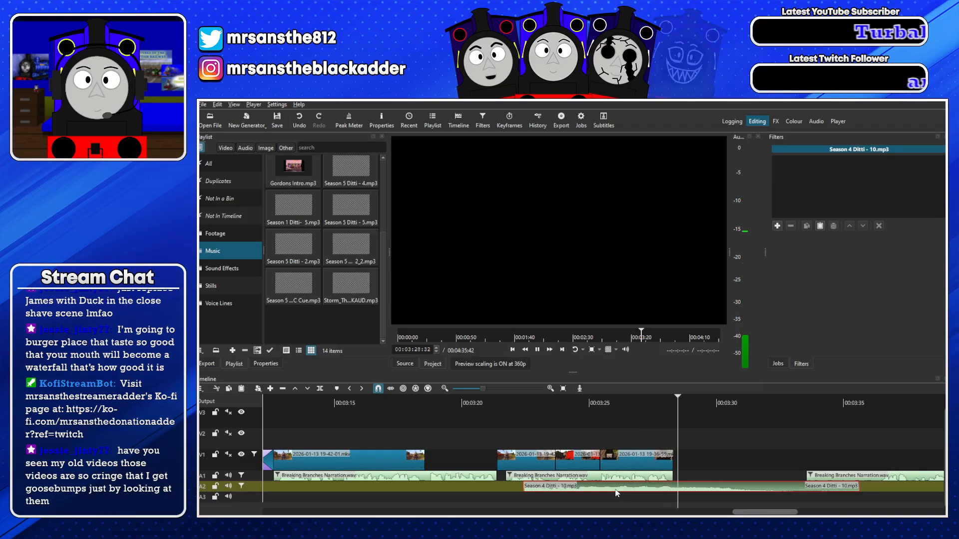
{"action": "left_click_drag", "start_coordinate": [617, 494], "coordinate": [663, 490]}
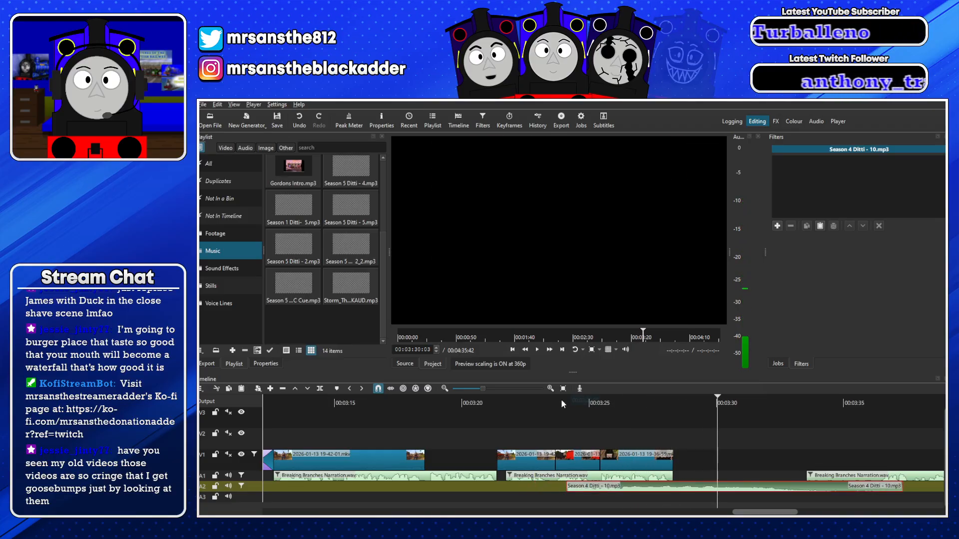
{"action": "left_click", "coordinate": [588, 401]}
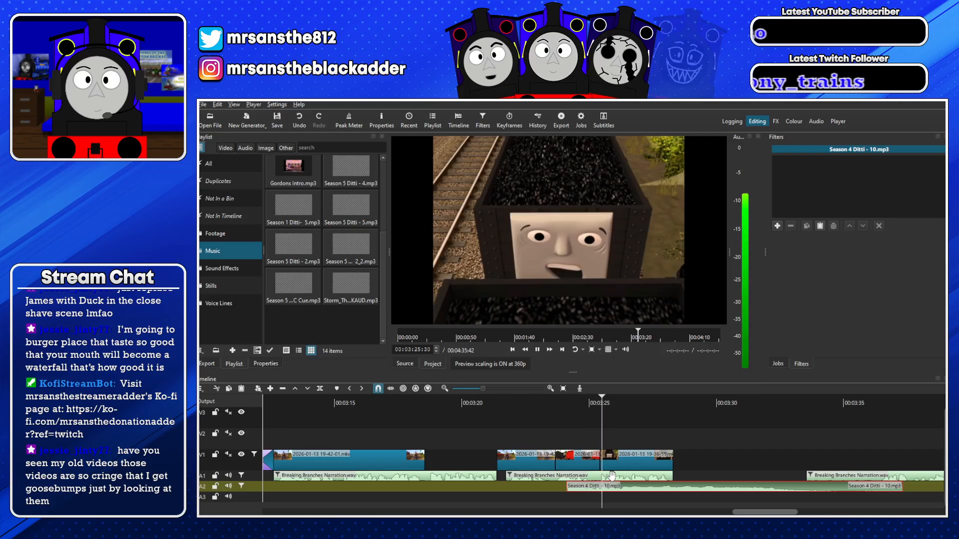
Show the Footage bin and move the next narration clip on A1 later, to start at about 00:03:45
{"action": "left_click", "coordinate": [236, 240]}
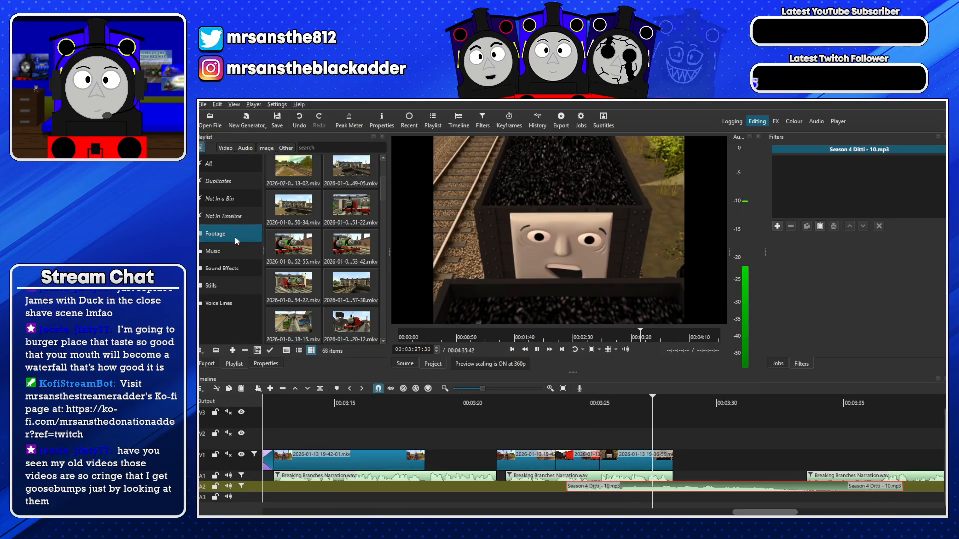
{"action": "scroll", "coordinate": [360, 283], "scroll_direction": "down", "scroll_amount": 3}
{"action": "left_click_drag", "start_coordinate": [867, 477], "coordinate": [945, 482]}
Open the 19-46-26 footage clip in the source preview and set its in point to 00:00:05:12
{"action": "scroll", "coordinate": [328, 267], "scroll_direction": "down", "scroll_amount": 10}
{"action": "scroll", "coordinate": [328, 267], "scroll_direction": "down", "scroll_amount": 5}
{"action": "double_click", "coordinate": [374, 300]}
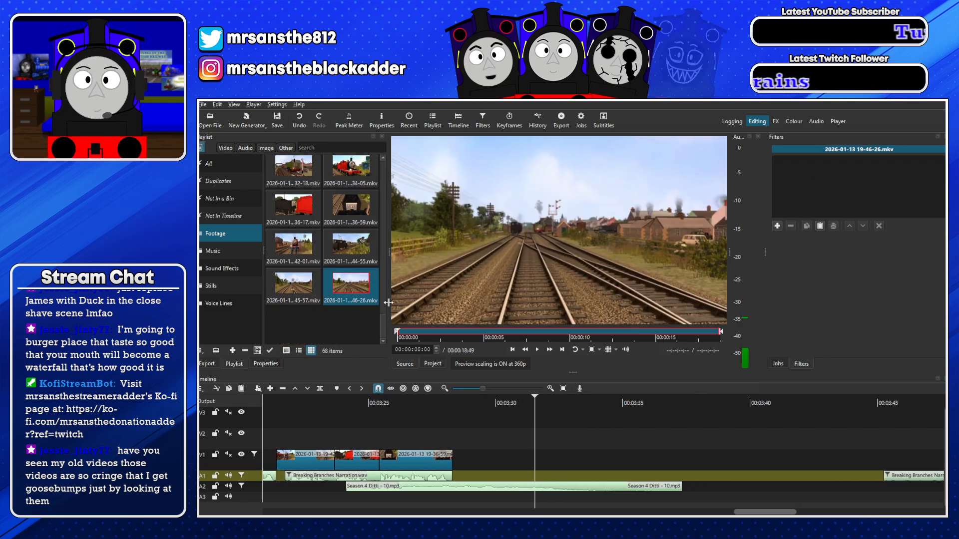
{"action": "left_click_drag", "start_coordinate": [397, 332], "coordinate": [516, 334]}
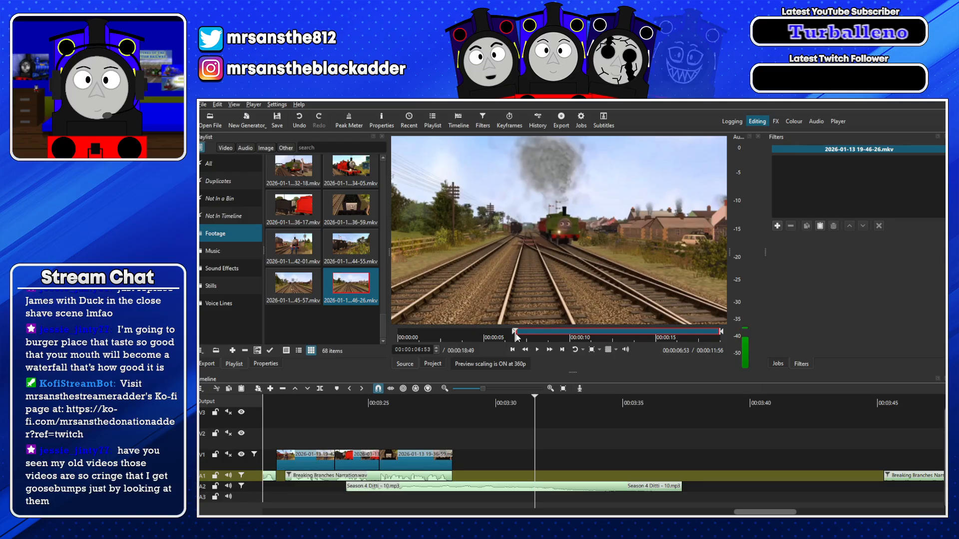
{"action": "left_click_drag", "start_coordinate": [497, 333], "coordinate": [487, 333]}
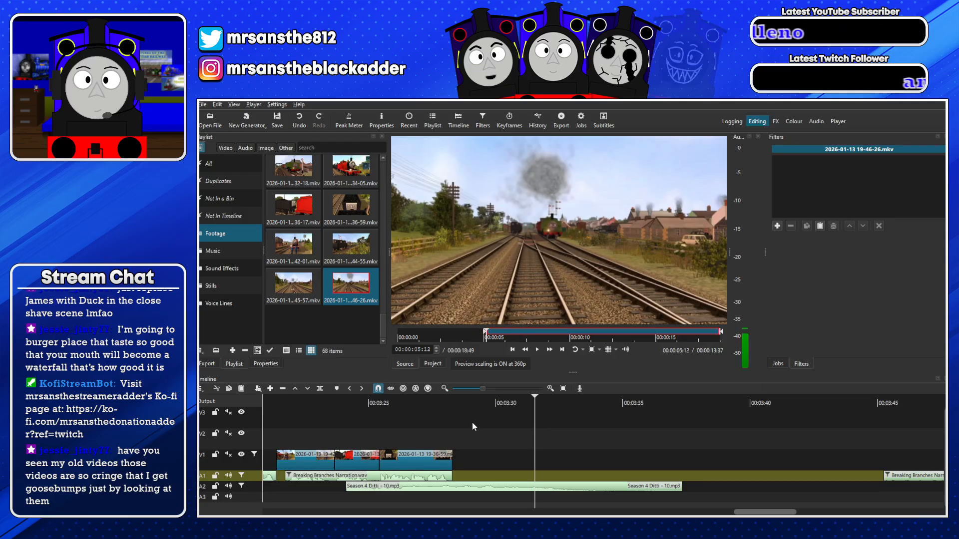
{"action": "left_click_drag", "start_coordinate": [501, 302], "coordinate": [455, 462]}
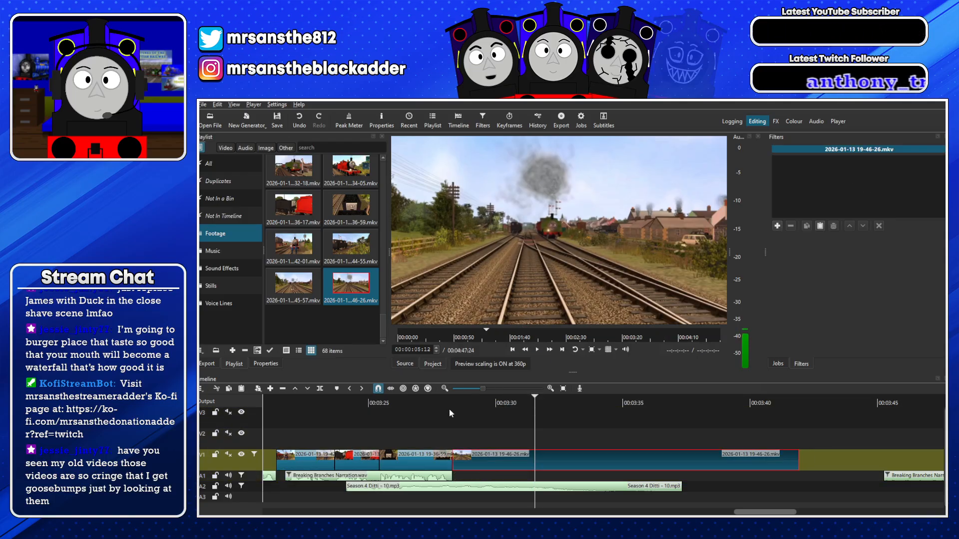
{"action": "left_click", "coordinate": [454, 405]}
{"action": "key", "text": "space"}
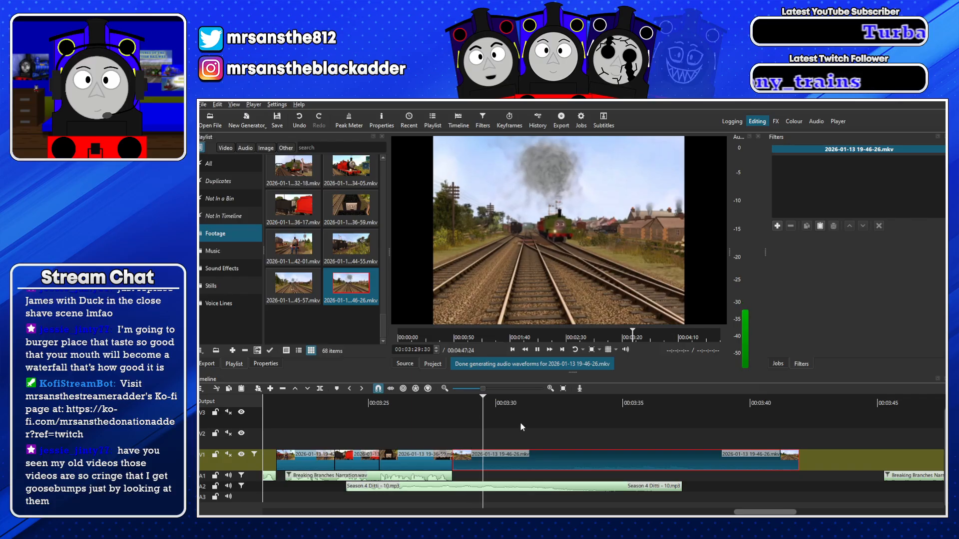
{"action": "left_click", "coordinate": [476, 403]}
{"action": "key", "text": "s"}
{"action": "key", "text": "space"}
{"action": "left_click", "coordinate": [467, 454]}
{"action": "key", "text": "Delete"}
{"action": "left_click", "coordinate": [266, 364]}
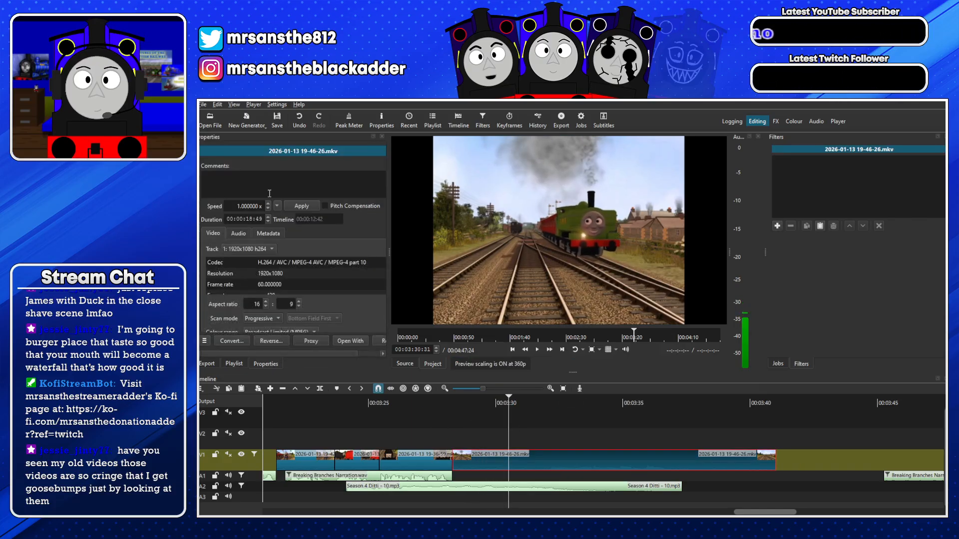
{"action": "left_click", "coordinate": [301, 206]}
{"action": "key", "text": "space"}
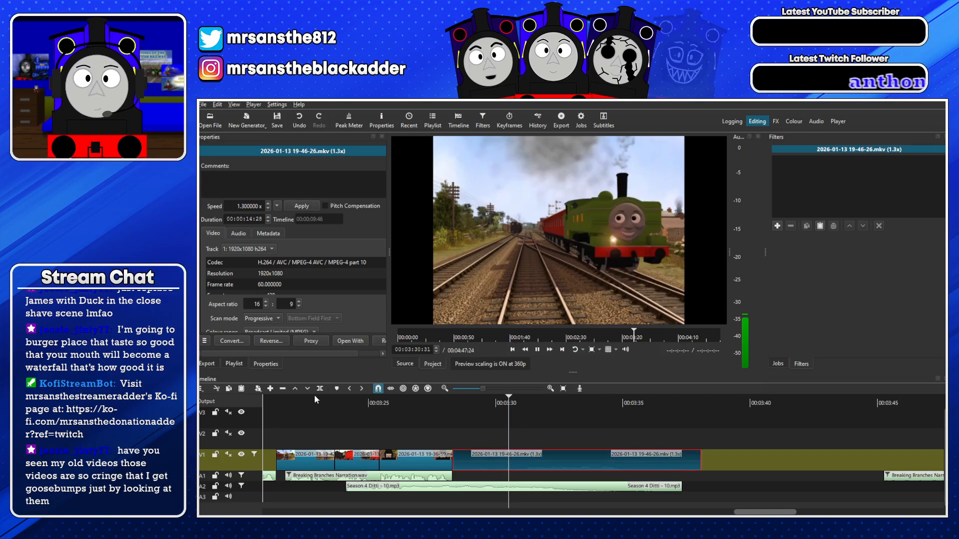
{"action": "left_click", "coordinate": [234, 364]}
{"action": "left_click_drag", "start_coordinate": [695, 461], "coordinate": [588, 460]}
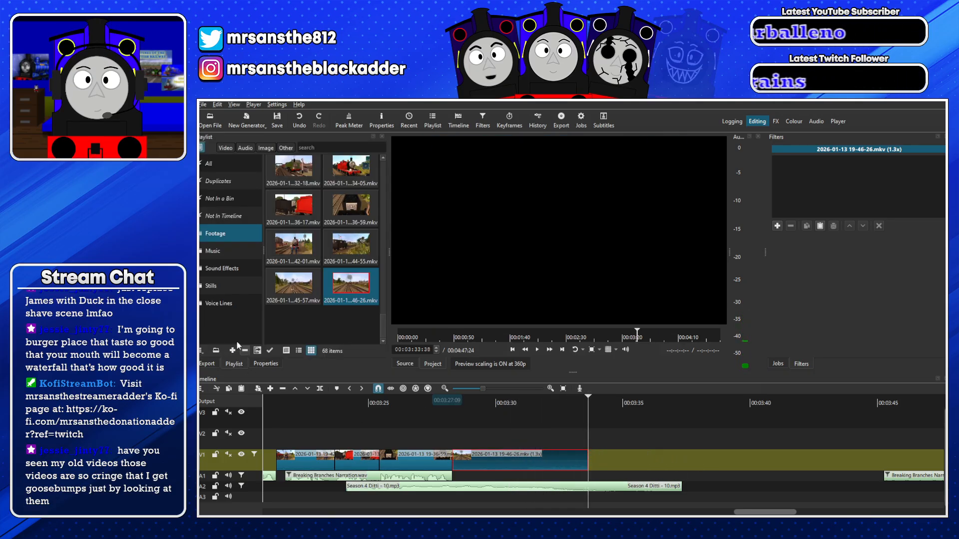
{"action": "left_click", "coordinate": [265, 364]}
{"action": "left_click", "coordinate": [268, 209]}
{"action": "left_click", "coordinate": [268, 209]}
{"action": "left_click", "coordinate": [301, 206]}
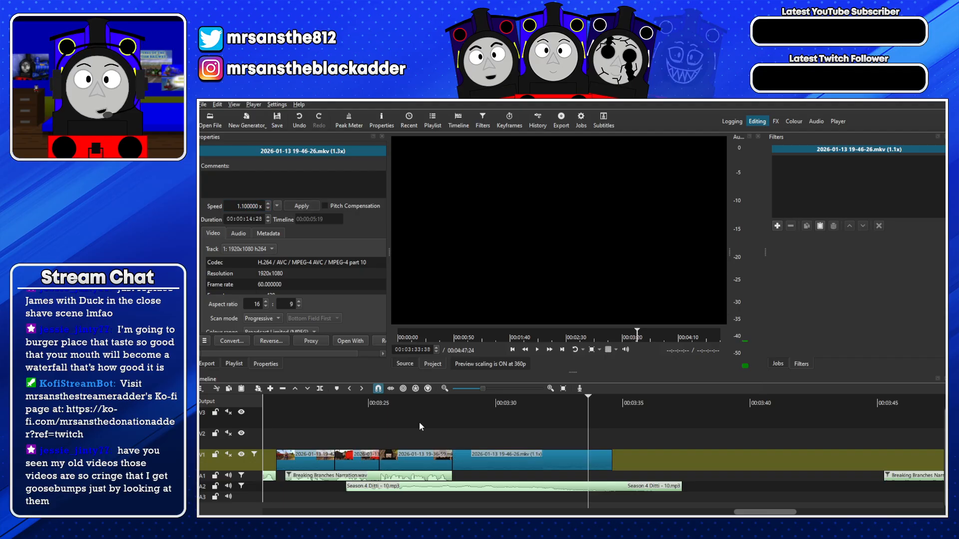
{"action": "key", "text": "space"}
{"action": "left_click_drag", "start_coordinate": [611, 462], "coordinate": [587, 460]}
{"action": "left_click", "coordinate": [234, 364]}
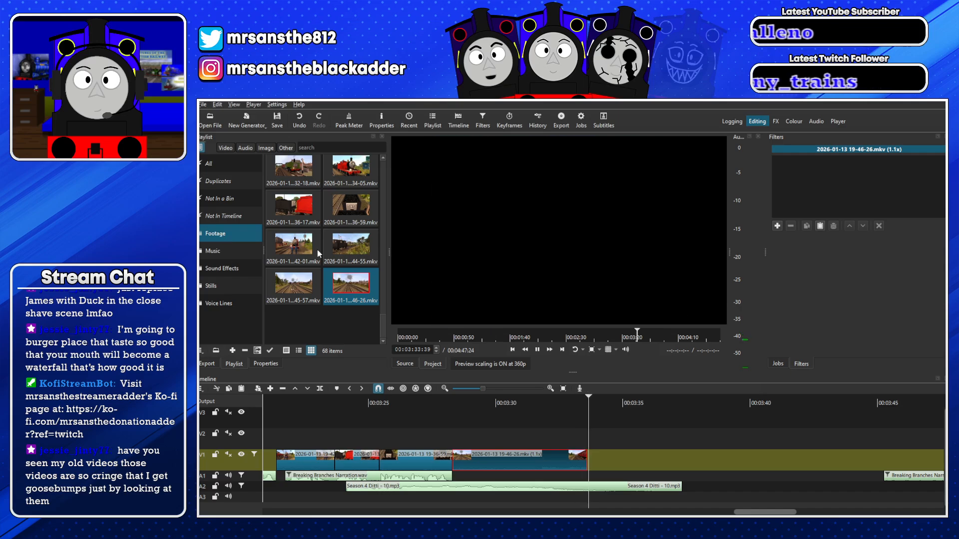
{"action": "scroll", "coordinate": [312, 252], "scroll_direction": "up", "scroll_amount": 3}
{"action": "key", "text": "space"}
{"action": "scroll", "coordinate": [312, 252], "scroll_direction": "up", "scroll_amount": 8}
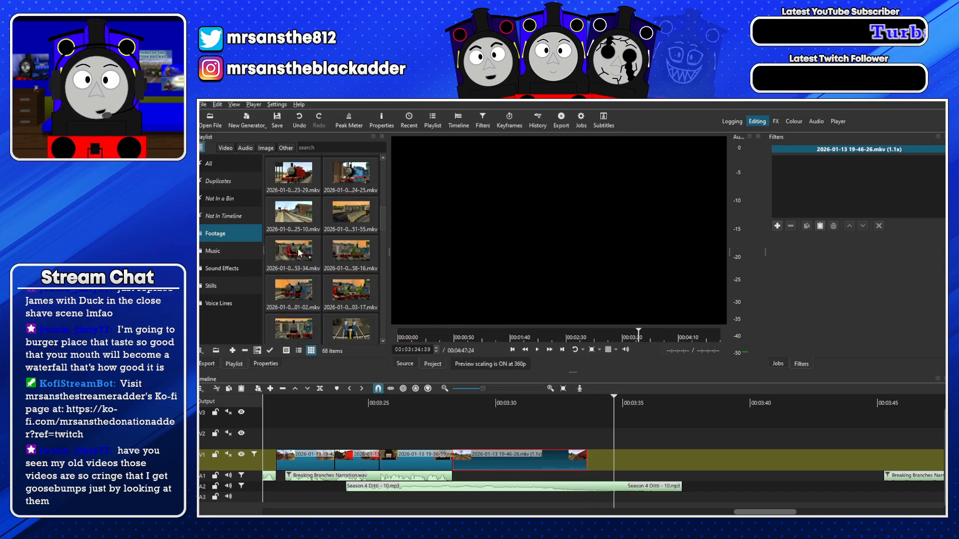
{"action": "double_click", "coordinate": [333, 236]}
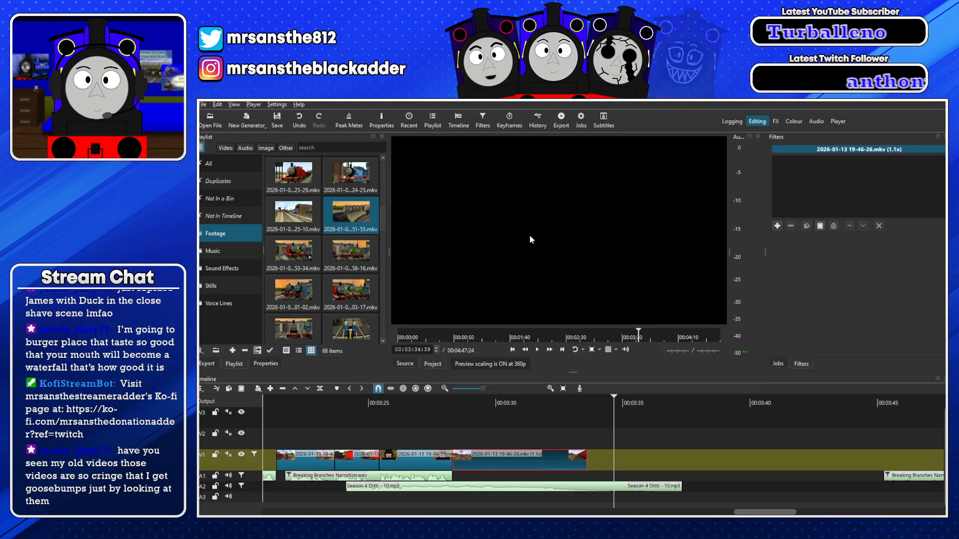
{"action": "key", "text": "space"}
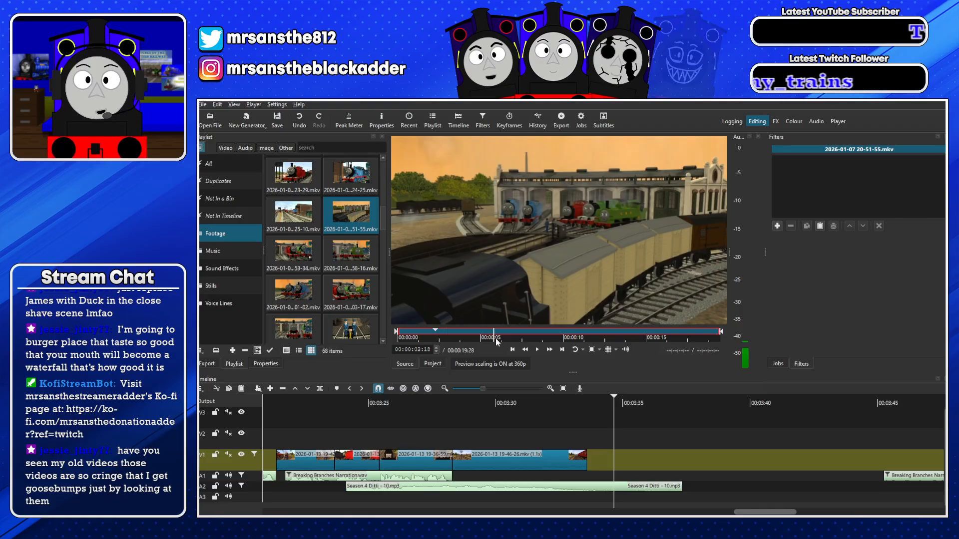
Set a new in point on the engine shed clip and add it to V1, overlapping the previous clip's end to create a transition
{"action": "left_click", "coordinate": [520, 339]}
{"action": "left_click_drag", "start_coordinate": [521, 343], "coordinate": [566, 345]}
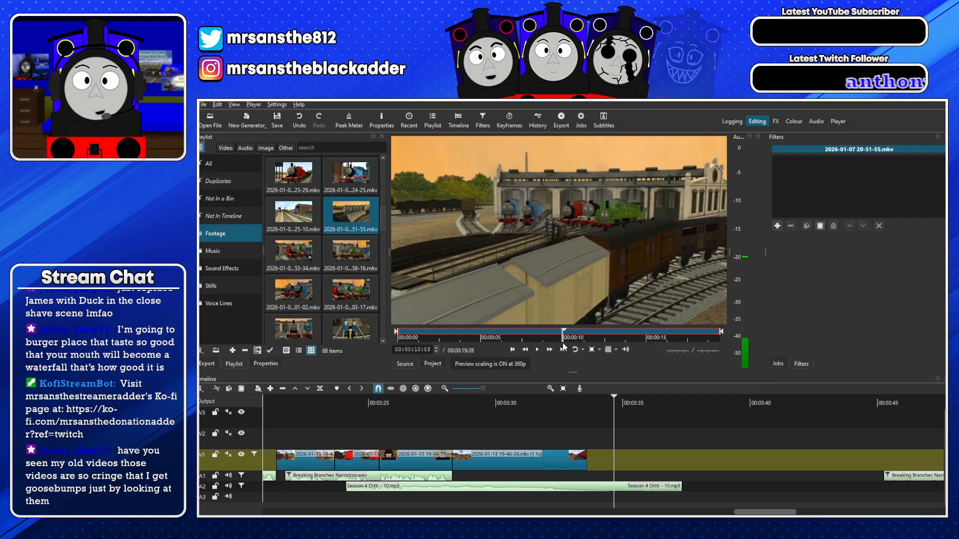
{"action": "left_click", "coordinate": [571, 343]}
{"action": "key", "text": "i"}
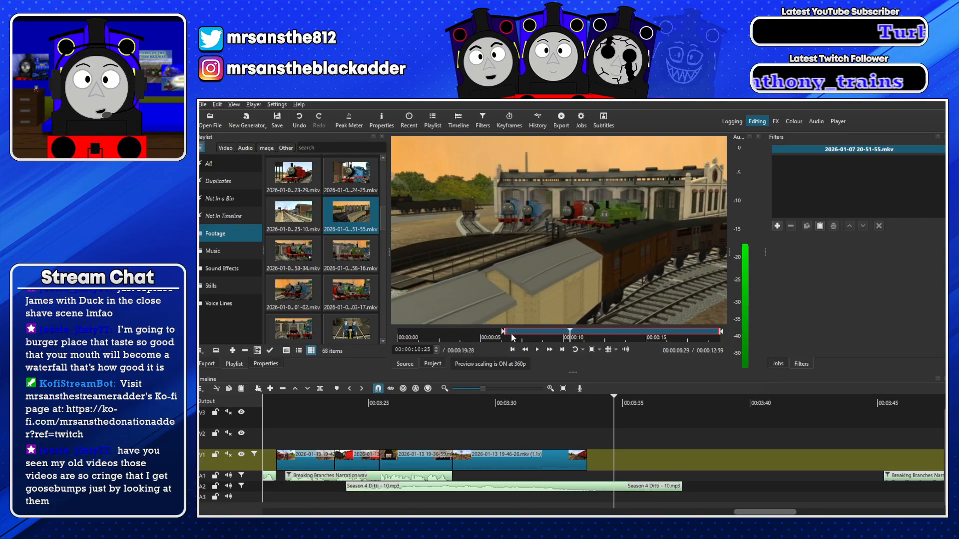
{"action": "left_click_drag", "start_coordinate": [564, 300], "coordinate": [561, 462]}
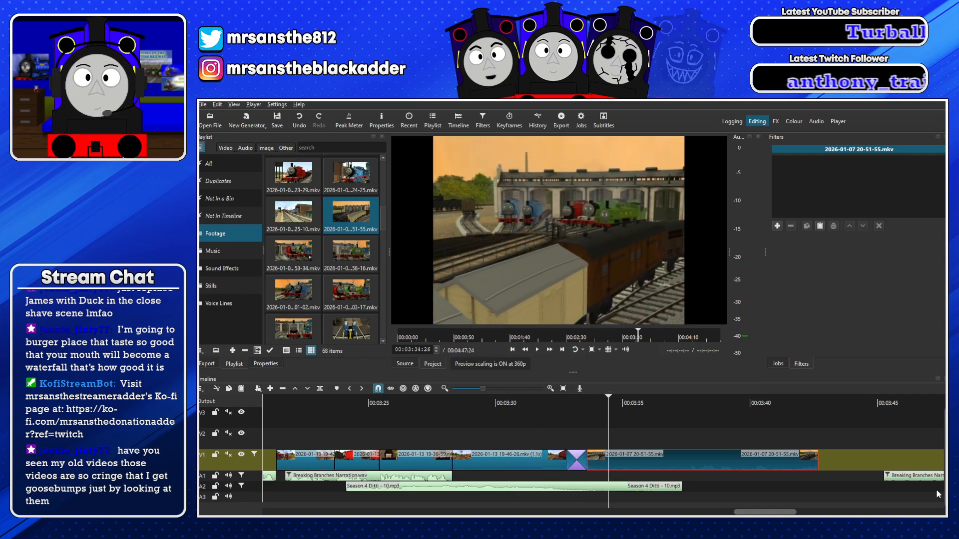
Pull the next A1 narration back beneath the shed clip, splitting off its later part, and trim the shed clip's end to 00:03:38:45
{"action": "left_click", "coordinate": [862, 479]}
{"action": "left_click_drag", "start_coordinate": [884, 477], "coordinate": [510, 477]}
{"action": "key", "text": "space"}
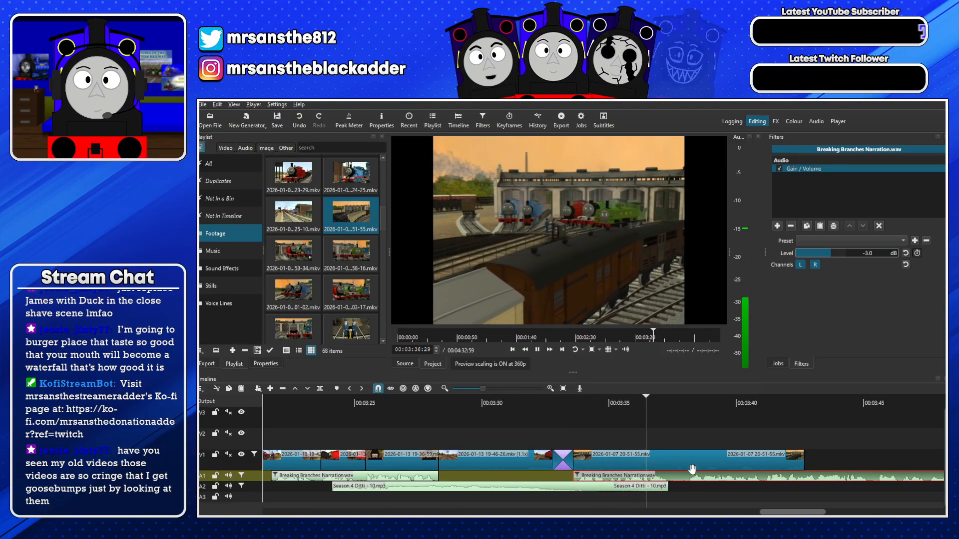
{"action": "left_click_drag", "start_coordinate": [726, 477], "coordinate": [667, 456]}
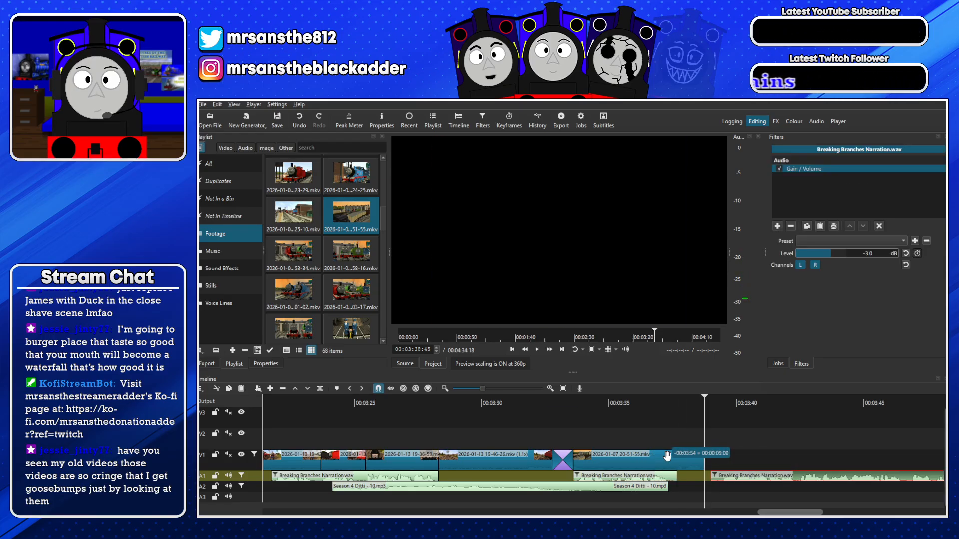
{"action": "double_click", "coordinate": [349, 328]}
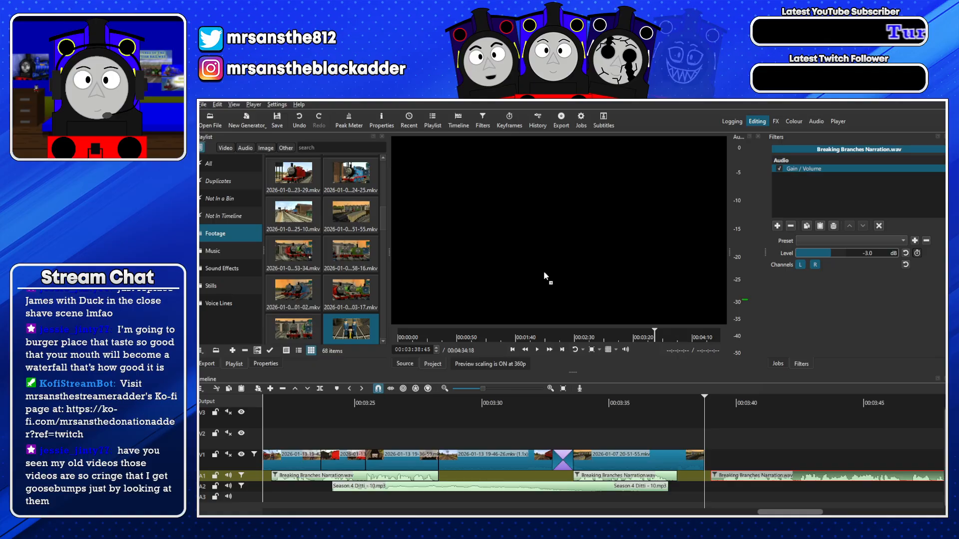
{"action": "scroll", "coordinate": [305, 270], "scroll_direction": "down", "scroll_amount": 3}
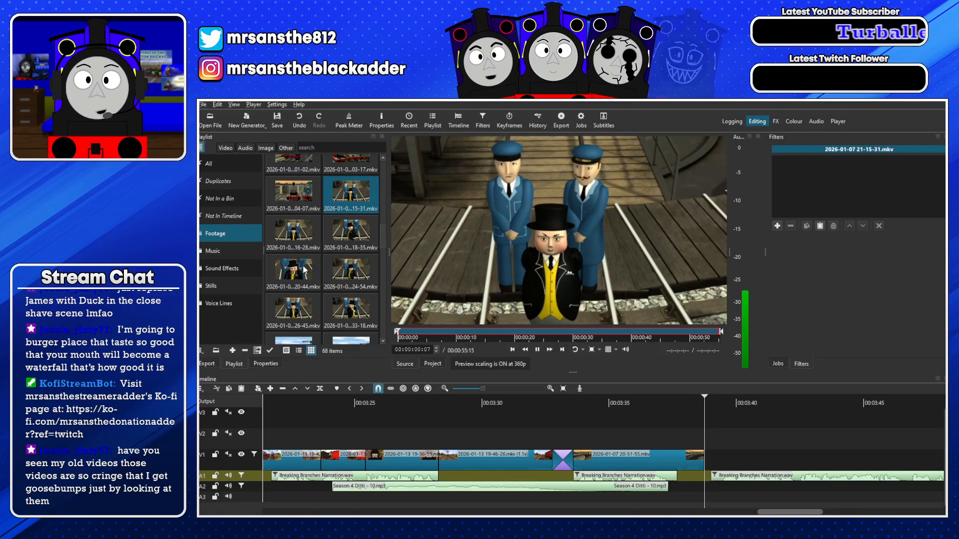
{"action": "double_click", "coordinate": [339, 233]}
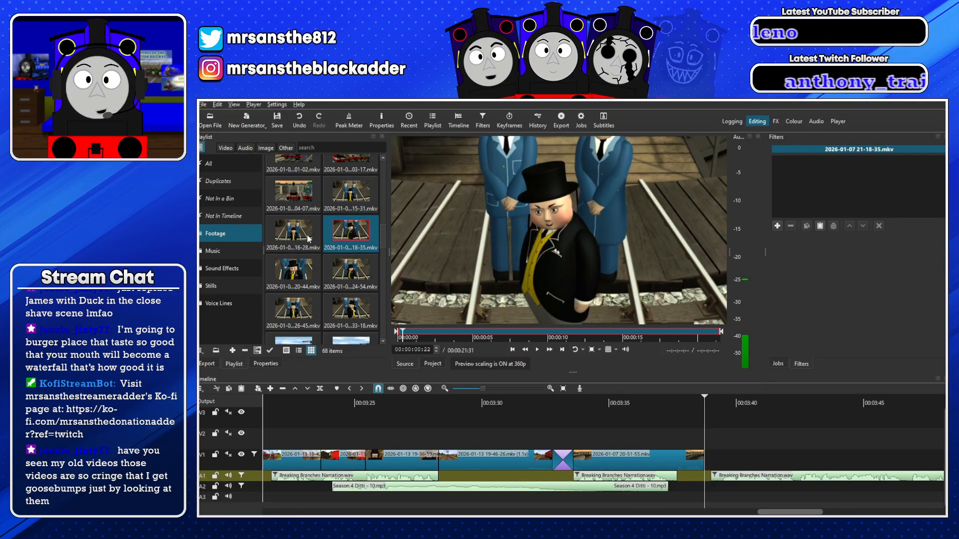
{"action": "double_click", "coordinate": [295, 233]}
{"action": "left_click", "coordinate": [314, 273]}
{"action": "double_click", "coordinate": [313, 273]}
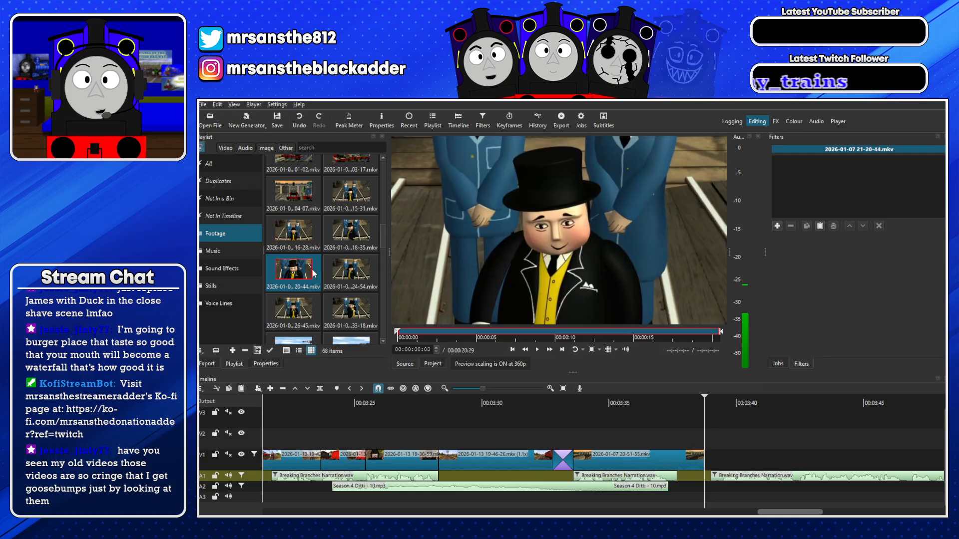
{"action": "double_click", "coordinate": [349, 270]}
{"action": "double_click", "coordinate": [349, 204]}
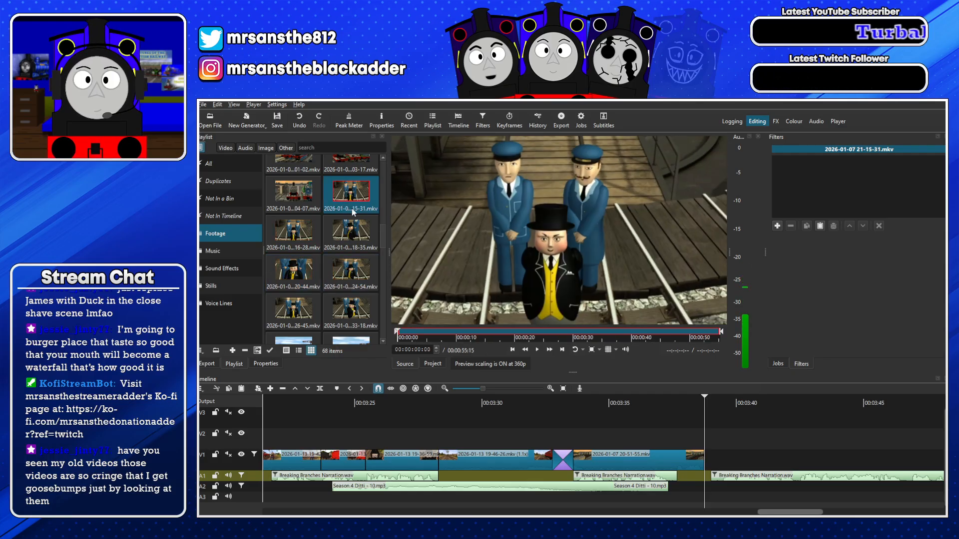
{"action": "left_click", "coordinate": [398, 334]}
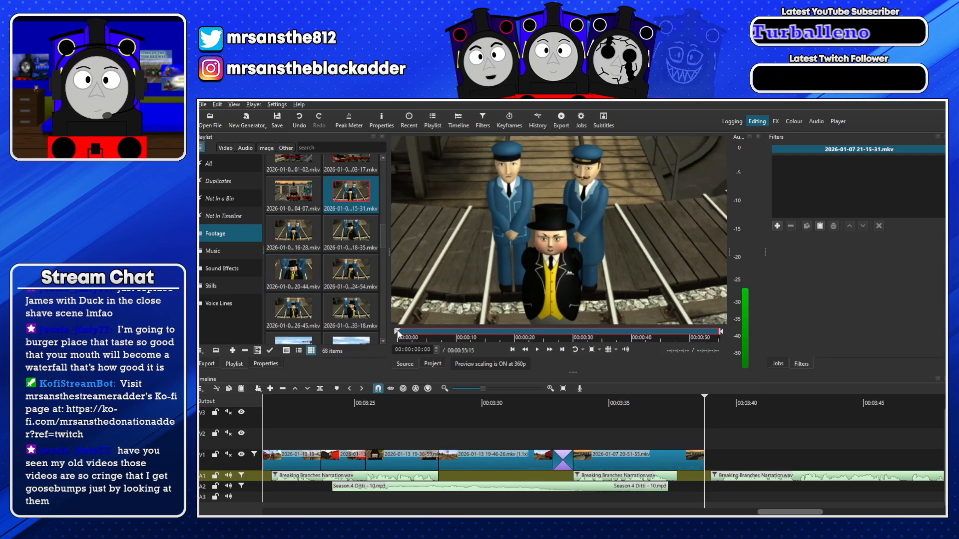
{"action": "mouse_move", "coordinate": [719, 338]}
{"action": "left_mouse_down"}
{"action": "mouse_move", "coordinate": [522, 332]}
{"action": "mouse_move", "coordinate": [488, 318]}
{"action": "left_mouse_up"}
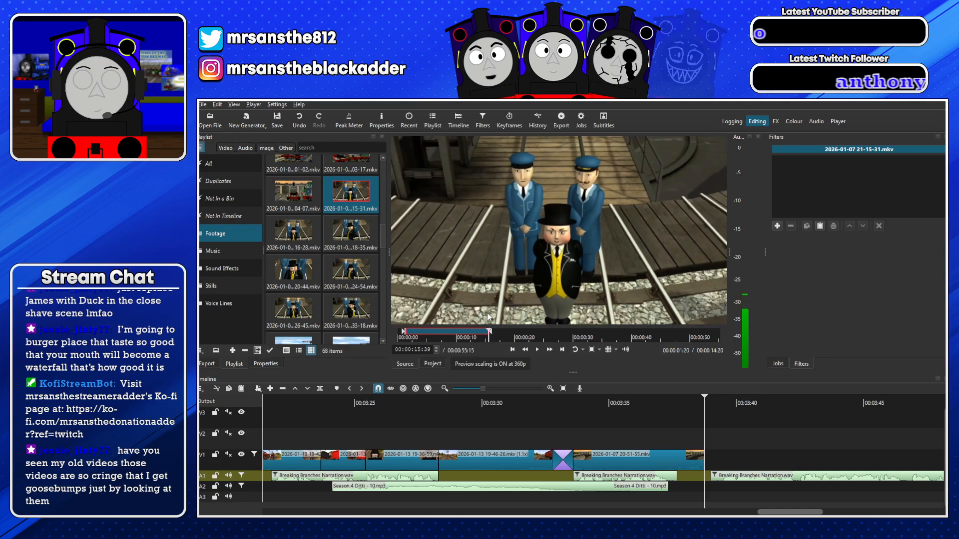
{"action": "left_click", "coordinate": [605, 337]}
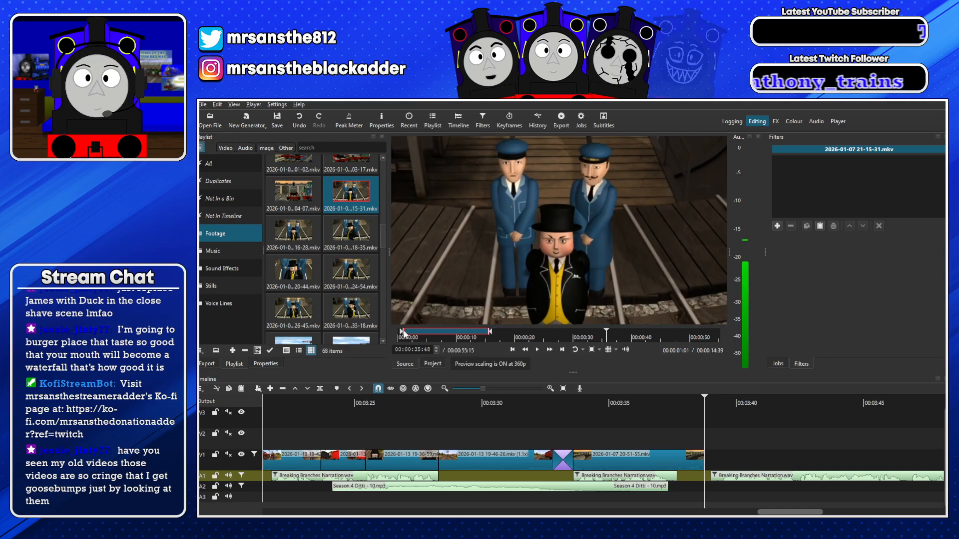
{"action": "left_click", "coordinate": [614, 335]}
{"action": "key", "text": "i"}
{"action": "left_click_drag", "start_coordinate": [681, 334], "coordinate": [564, 334]}
{"action": "key", "text": "i"}
{"action": "mouse_move", "coordinate": [721, 331]}
{"action": "left_mouse_down"}
{"action": "mouse_move", "coordinate": [621, 331]}
{"action": "mouse_move", "coordinate": [645, 385]}
{"action": "mouse_move", "coordinate": [702, 458]}
{"action": "mouse_move", "coordinate": [738, 483]}
{"action": "mouse_move", "coordinate": [714, 483]}
{"action": "left_mouse_up"}
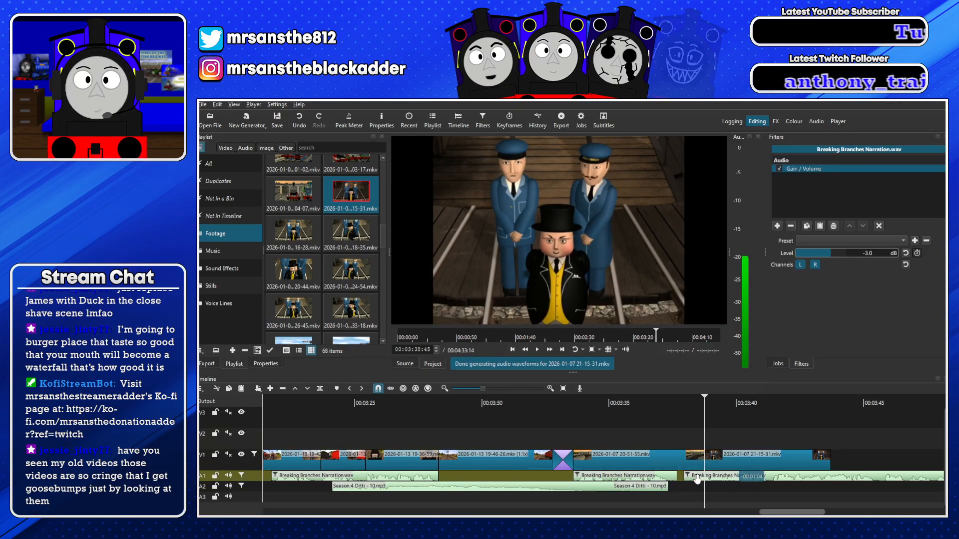
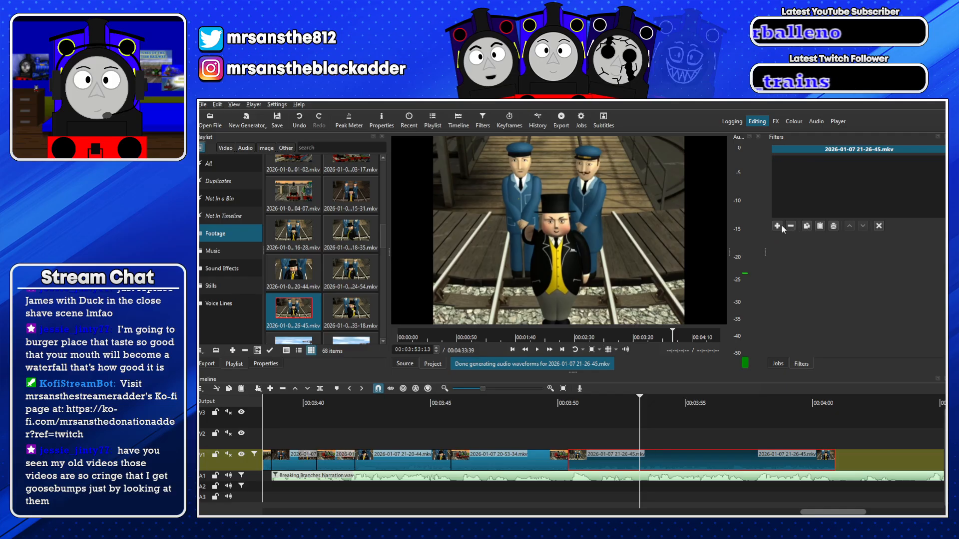
{"action": "type", "text": "rot"}
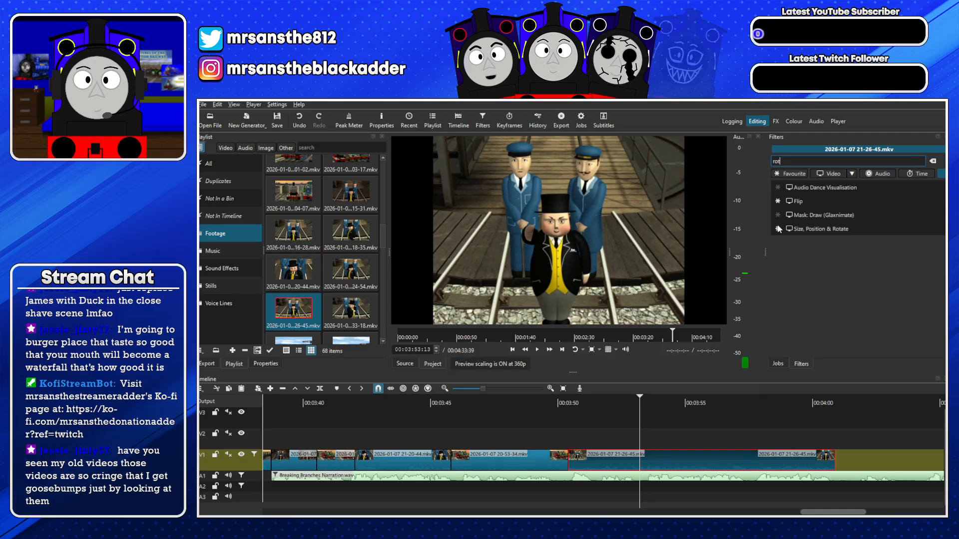
{"action": "left_click", "coordinate": [823, 232]}
{"action": "left_click_drag", "start_coordinate": [830, 282], "coordinate": [834, 283]}
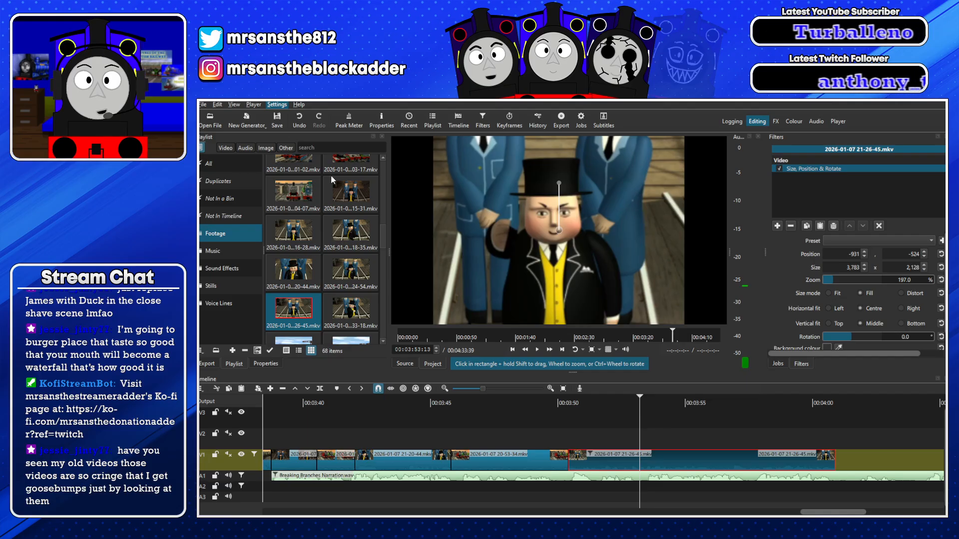
{"action": "left_click_drag", "start_coordinate": [837, 281], "coordinate": [833, 283]}
{"action": "left_click_drag", "start_coordinate": [558, 231], "coordinate": [569, 245]}
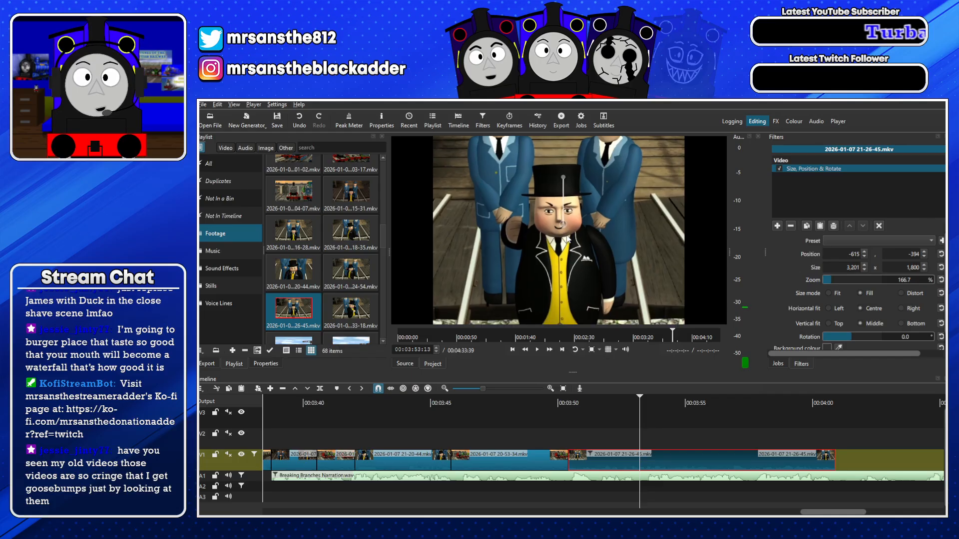
{"action": "left_click", "coordinate": [391, 400]}
{"action": "key", "text": "space"}
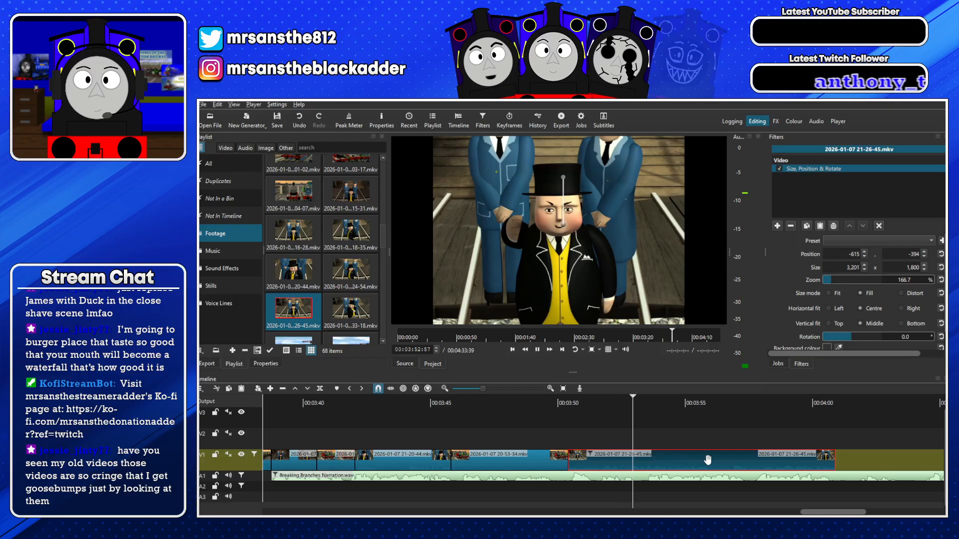
{"action": "key", "text": "space"}
{"action": "key", "text": "s"}
{"action": "key", "text": "x"}
{"action": "key", "text": "space"}
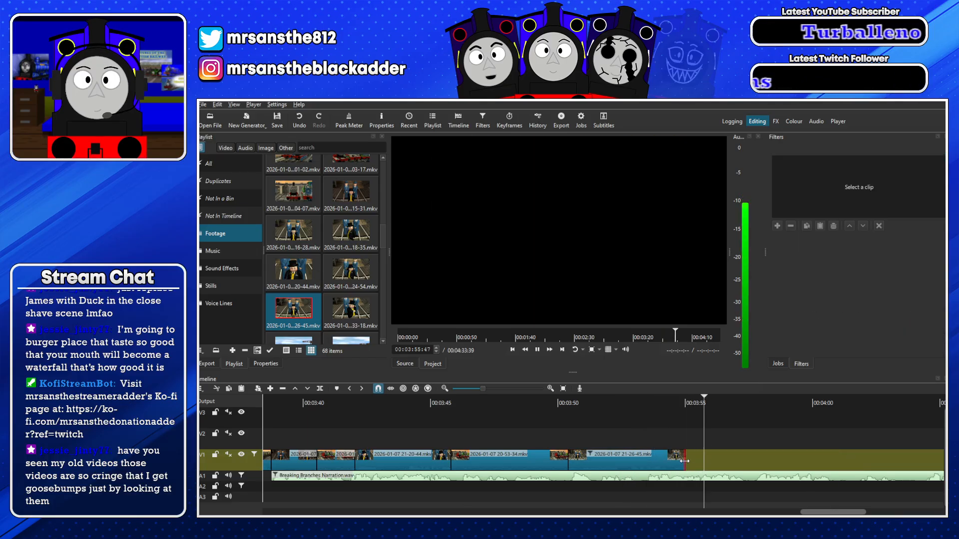
{"action": "key", "text": "space"}
{"action": "scroll", "coordinate": [313, 242], "scroll_direction": "up", "scroll_amount": 3}
{"action": "left_click", "coordinate": [332, 253]}
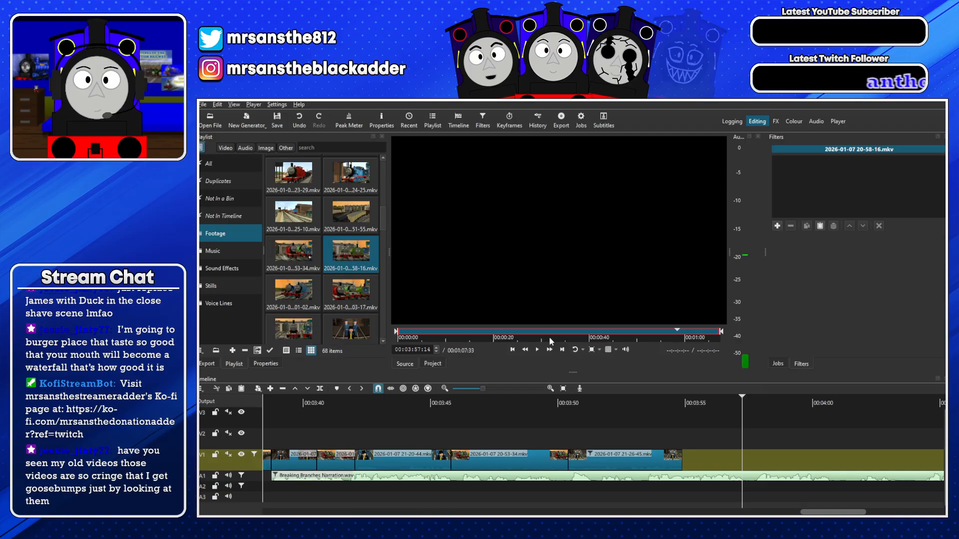
{"action": "left_click_drag", "start_coordinate": [555, 335], "coordinate": [672, 344]}
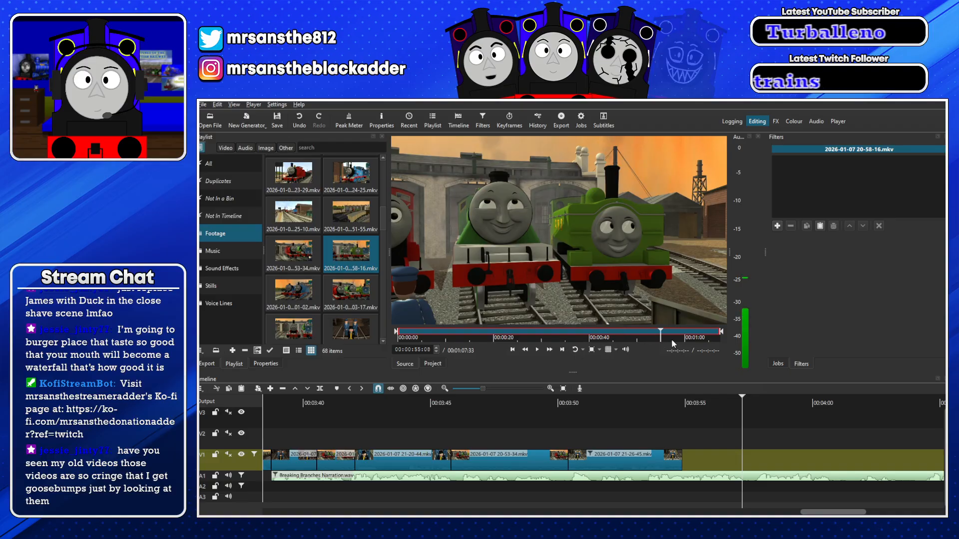
{"action": "left_click", "coordinate": [423, 338]}
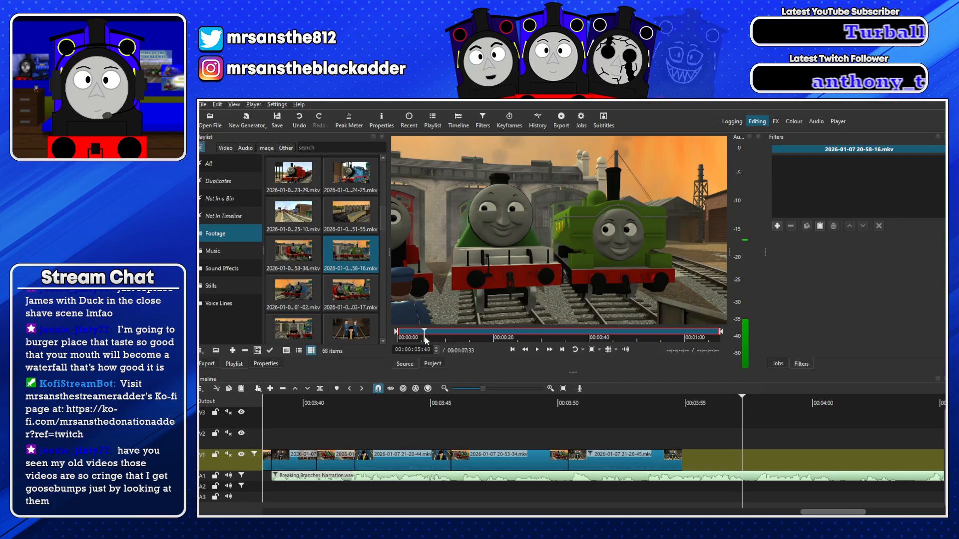
{"action": "left_click_drag", "start_coordinate": [398, 333], "coordinate": [402, 333]}
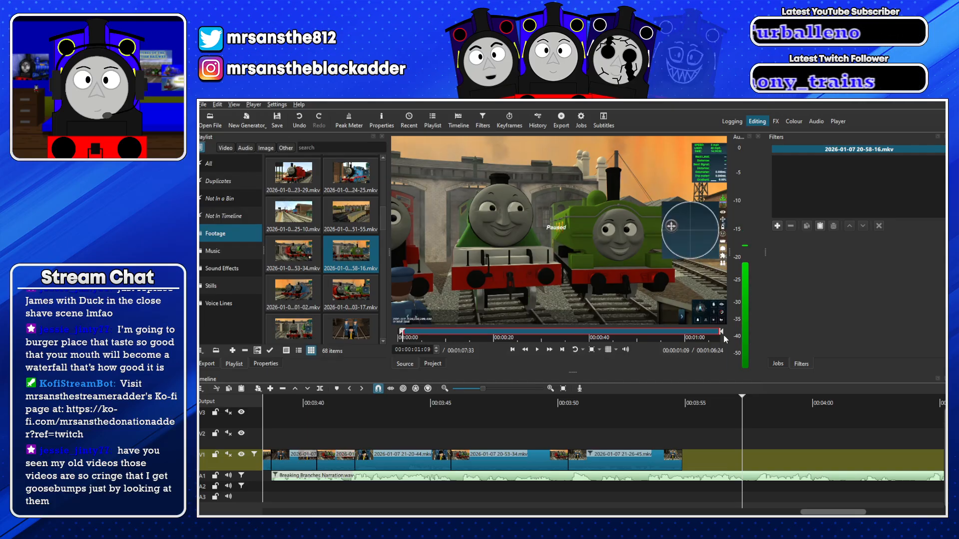
{"action": "left_click_drag", "start_coordinate": [721, 332], "coordinate": [409, 334]}
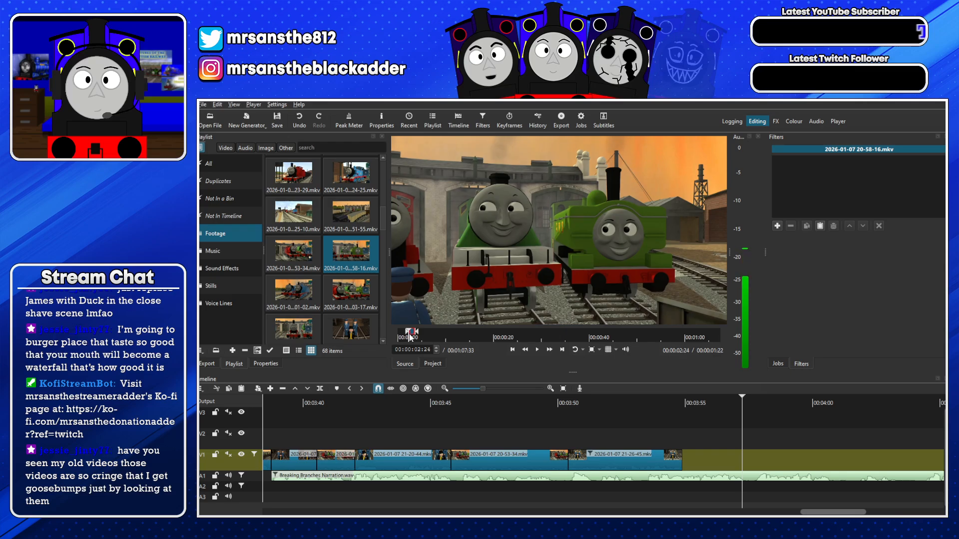
{"action": "left_click_drag", "start_coordinate": [504, 289], "coordinate": [747, 459]}
{"action": "left_click", "coordinate": [677, 403]}
{"action": "scroll", "coordinate": [371, 286], "scroll_direction": "down", "scroll_amount": 3}
{"action": "left_click_drag", "start_coordinate": [300, 277], "coordinate": [331, 278]}
{"action": "double_click", "coordinate": [308, 278]}
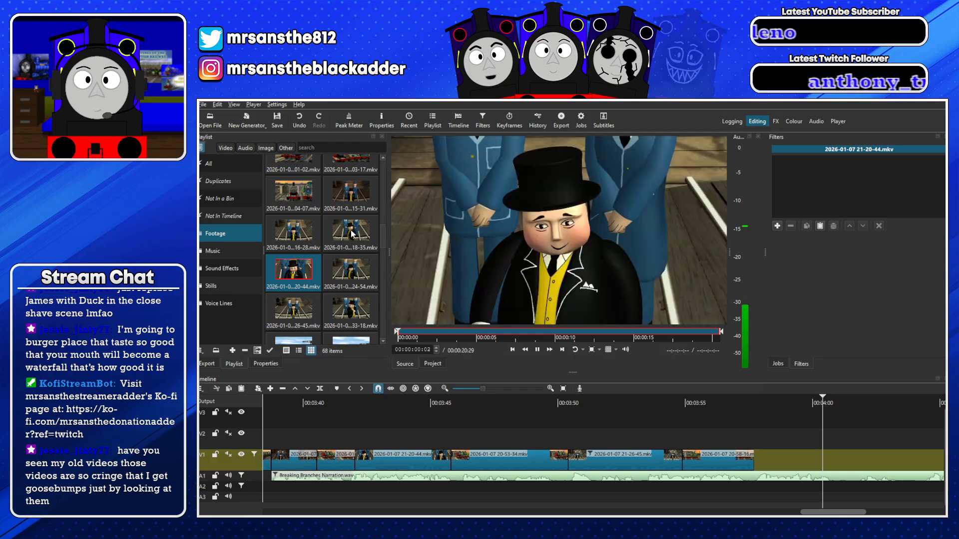
{"action": "double_click", "coordinate": [355, 234]}
{"action": "left_click_drag", "start_coordinate": [465, 260], "coordinate": [804, 458]}
{"action": "left_click", "coordinate": [820, 225]}
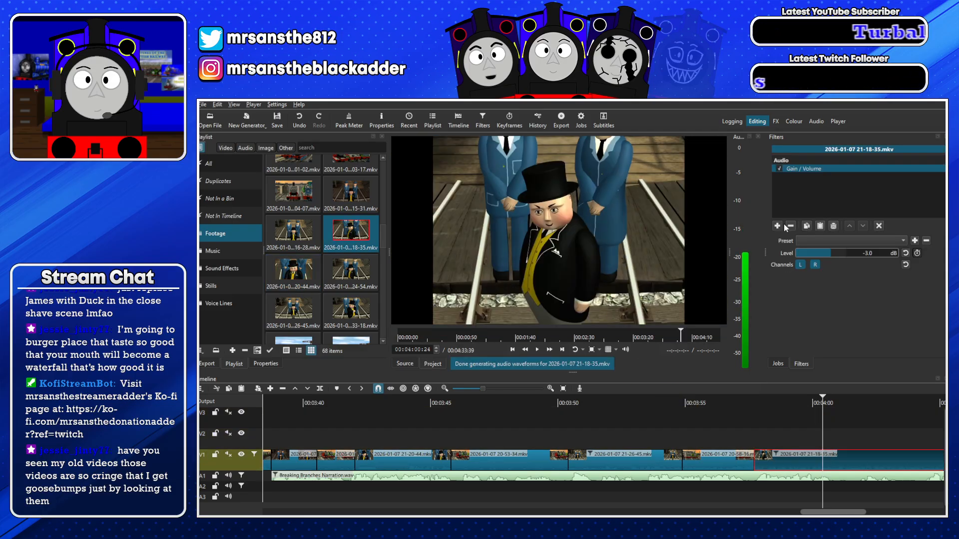
{"action": "left_click", "coordinate": [679, 436]}
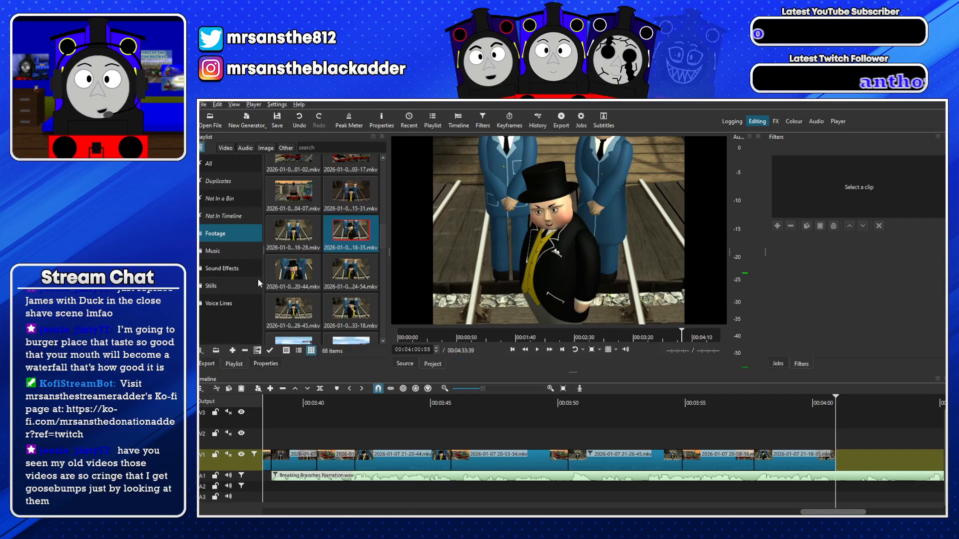
Audition tracks from the Music bin and place Season 5 Ditti - 4.mp3 on A2 just after 00:04:00
{"action": "left_click", "coordinate": [220, 251]}
{"action": "double_click", "coordinate": [352, 211]}
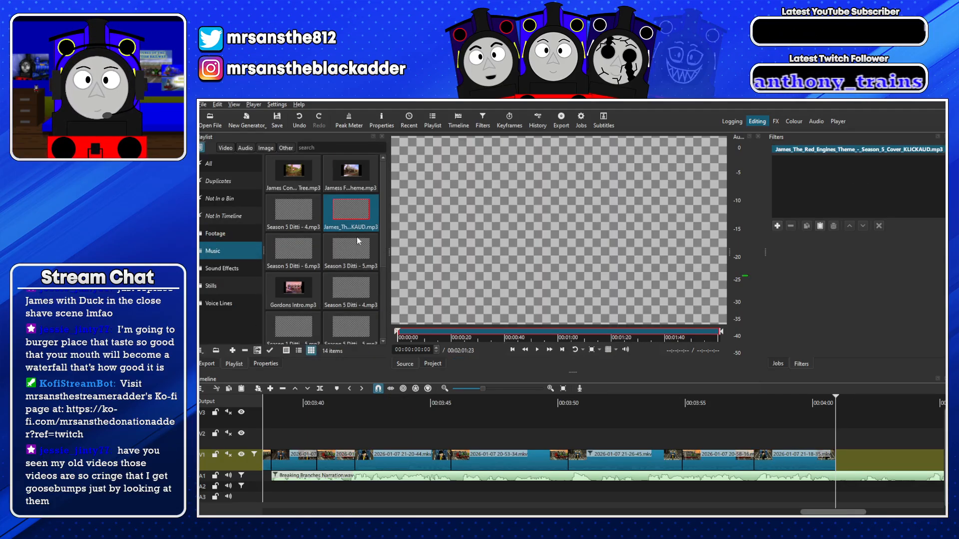
{"action": "double_click", "coordinate": [352, 257]}
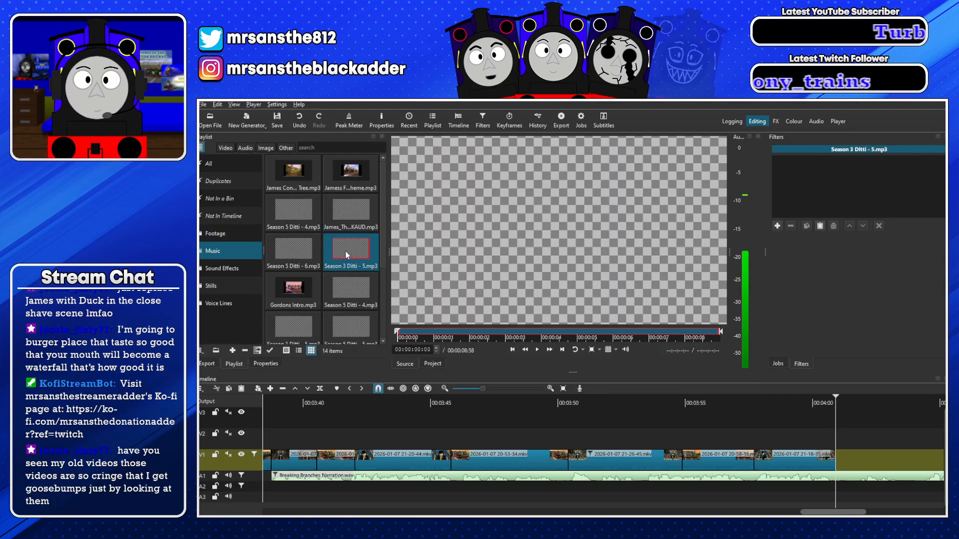
{"action": "double_click", "coordinate": [297, 251]}
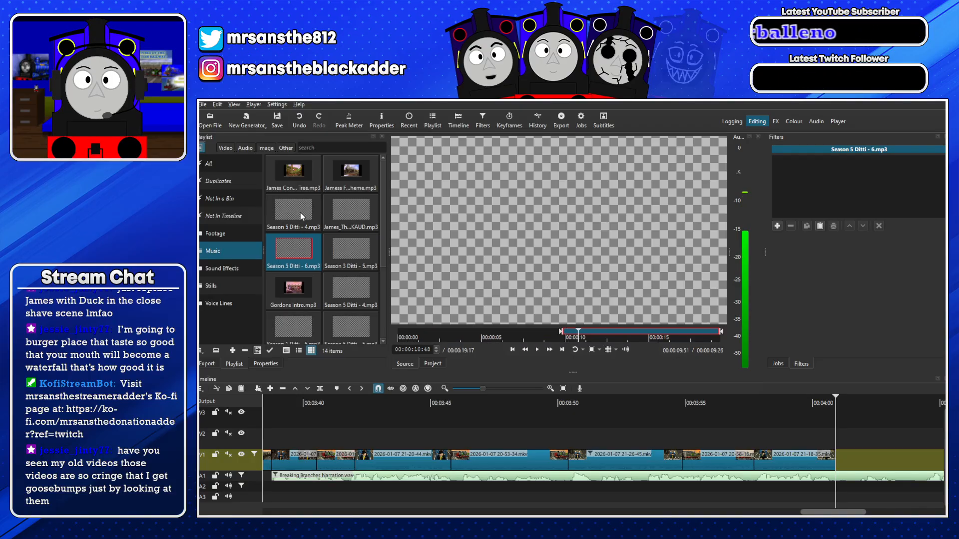
{"action": "double_click", "coordinate": [300, 212]}
{"action": "left_click_drag", "start_coordinate": [399, 231], "coordinate": [793, 486]}
{"action": "left_click_drag", "start_coordinate": [845, 514], "coordinate": [883, 513]}
{"action": "left_click_drag", "start_coordinate": [743, 489], "coordinate": [776, 490]}
Extend the 21-18-35 clip to about 00:04:01.5 during playback and move the ditti on A2 to about 00:04:07
{"action": "left_click", "coordinate": [375, 400]}
{"action": "key", "text": "space"}
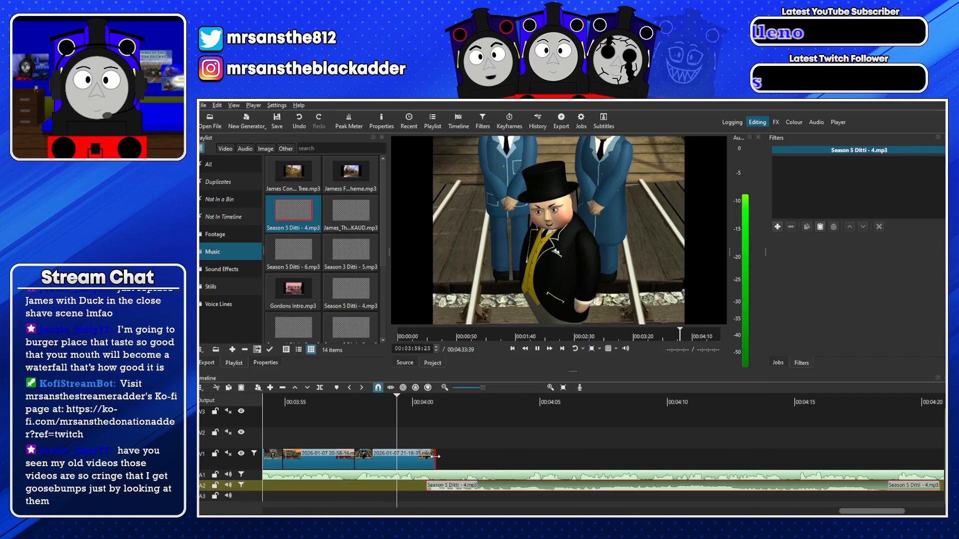
{"action": "left_click_drag", "start_coordinate": [466, 482], "coordinate": [578, 488]}
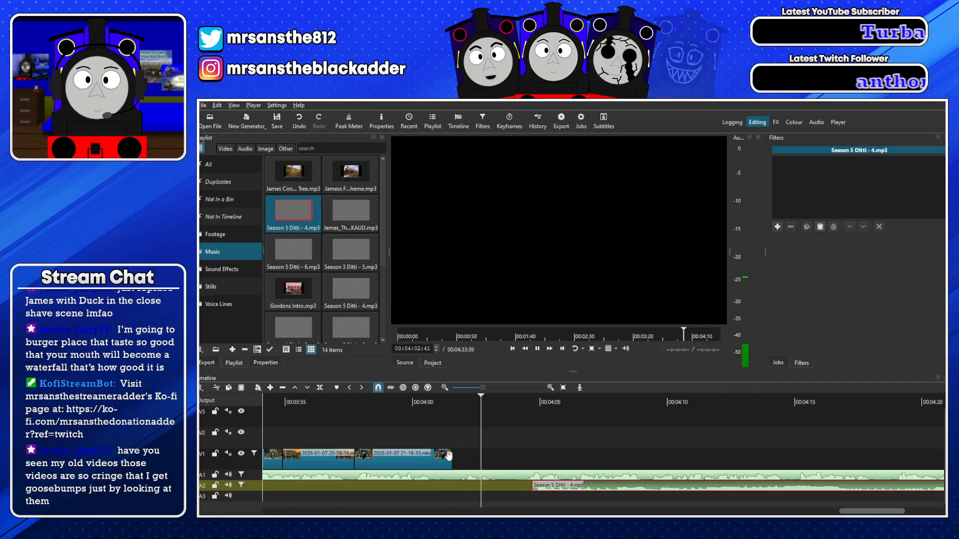
{"action": "left_click_drag", "start_coordinate": [565, 483], "coordinate": [619, 486]}
{"action": "key", "text": "space"}
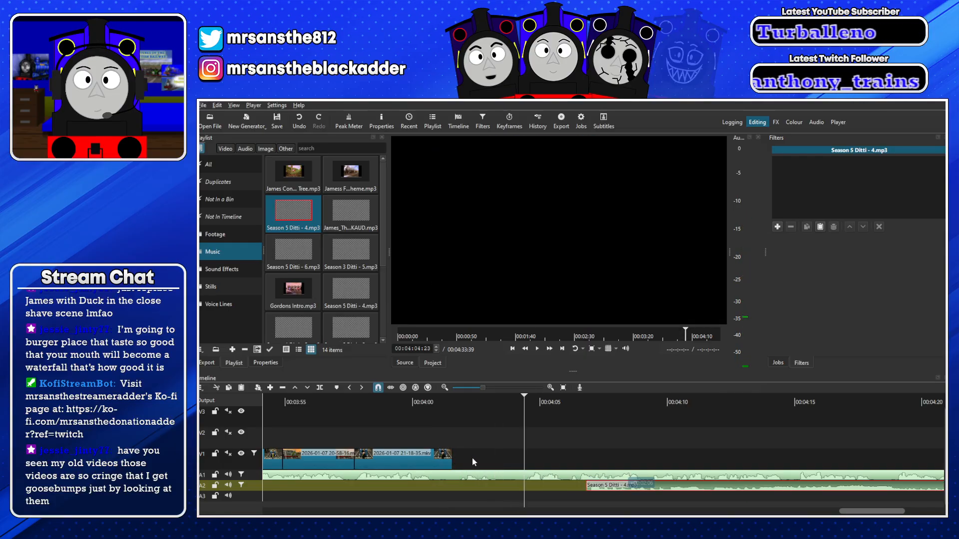
Split Breaking Branches Narration.wav at 00:04:04:23 and move the part after the split to about 00:04:06
{"action": "left_click", "coordinate": [487, 474]}
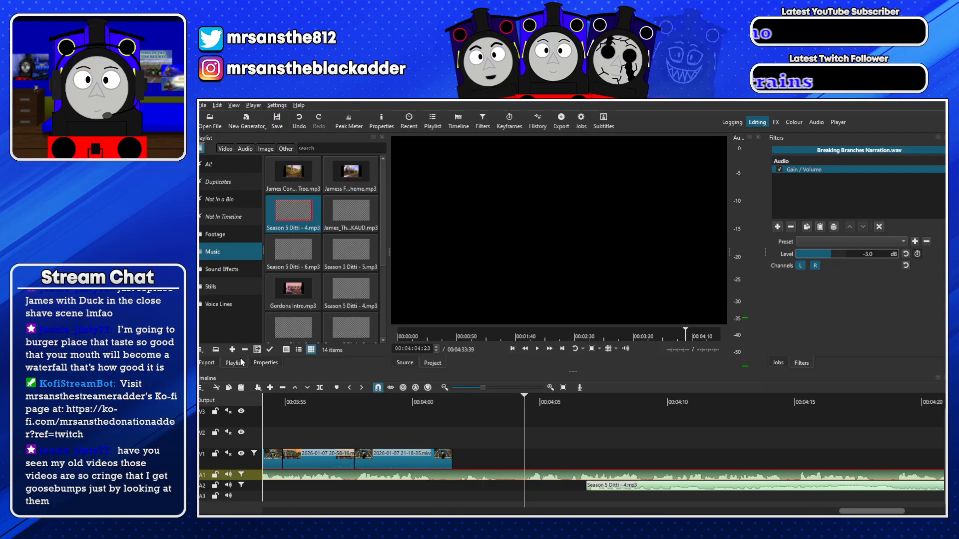
{"action": "key", "text": "s"}
{"action": "left_click_drag", "start_coordinate": [553, 475], "coordinate": [595, 475]}
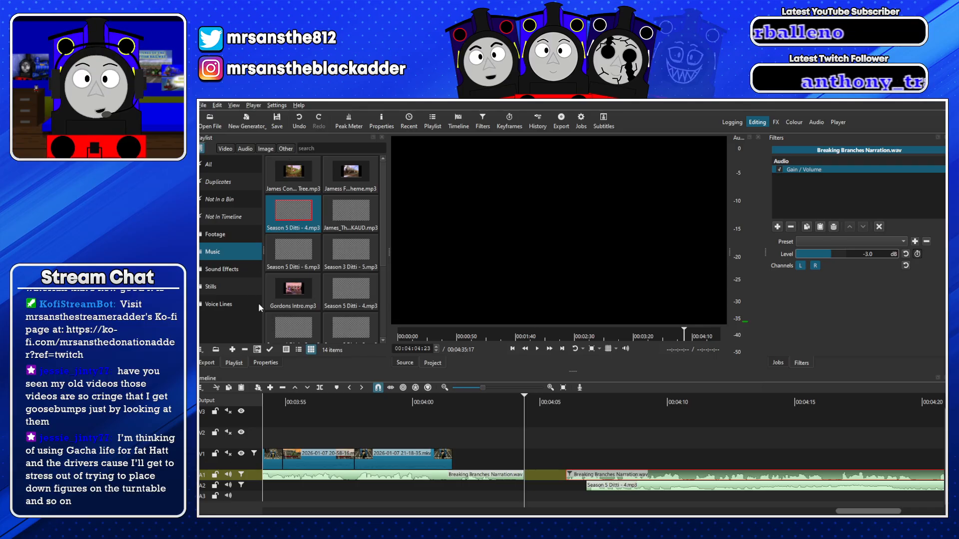
{"action": "left_click", "coordinate": [416, 400]}
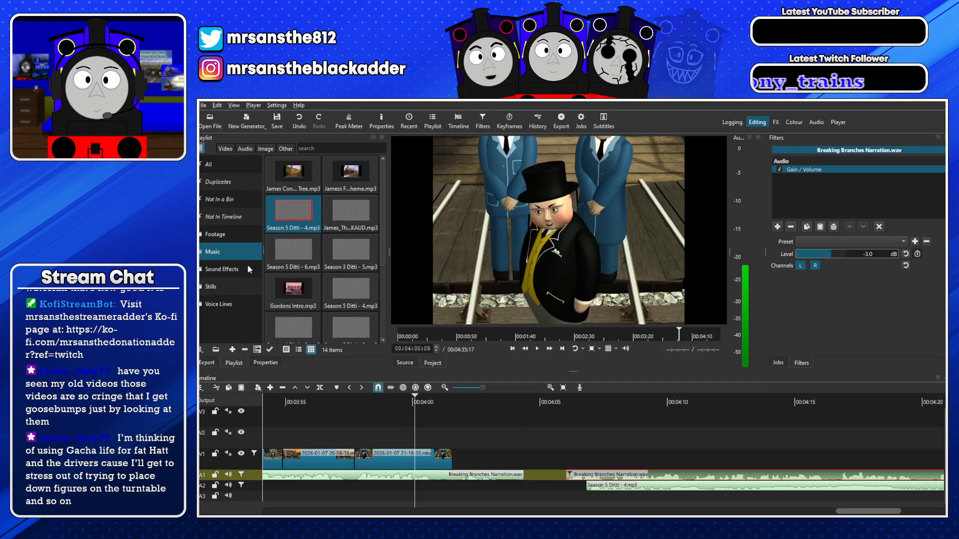
{"action": "left_click", "coordinate": [222, 268]}
{"action": "left_click", "coordinate": [218, 235]}
{"action": "scroll", "coordinate": [330, 240], "scroll_direction": "down", "scroll_amount": 8}
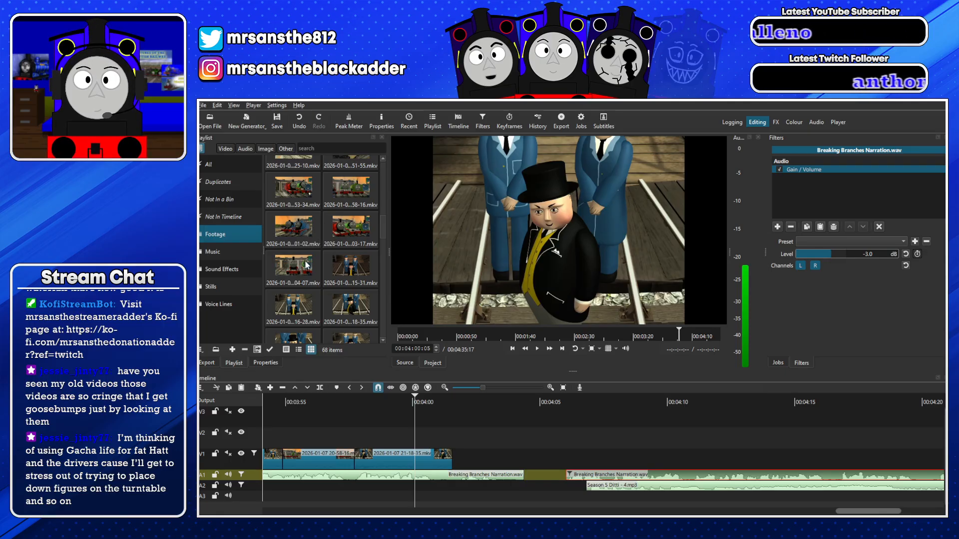
{"action": "scroll", "coordinate": [297, 238], "scroll_direction": "up", "scroll_amount": 3}
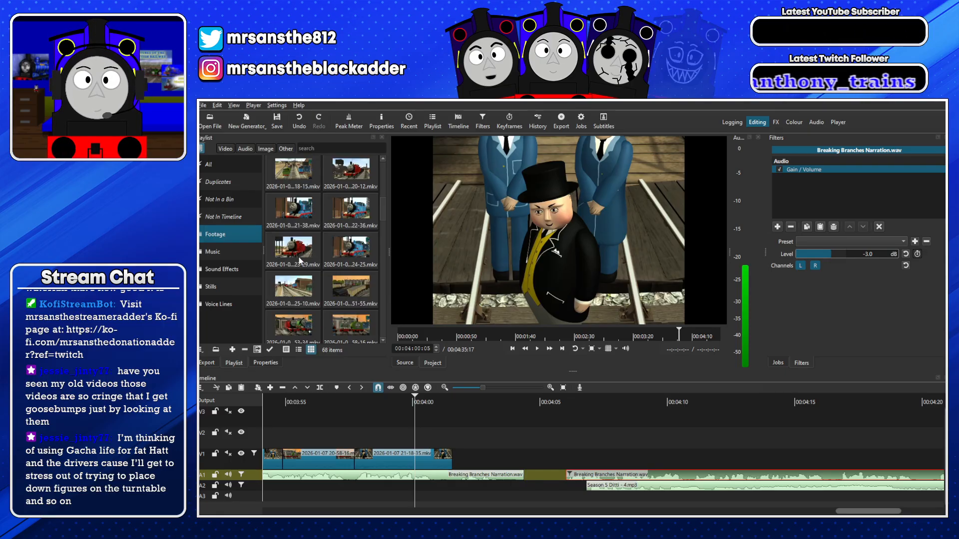
{"action": "double_click", "coordinate": [304, 323]}
{"action": "left_click", "coordinate": [493, 337]}
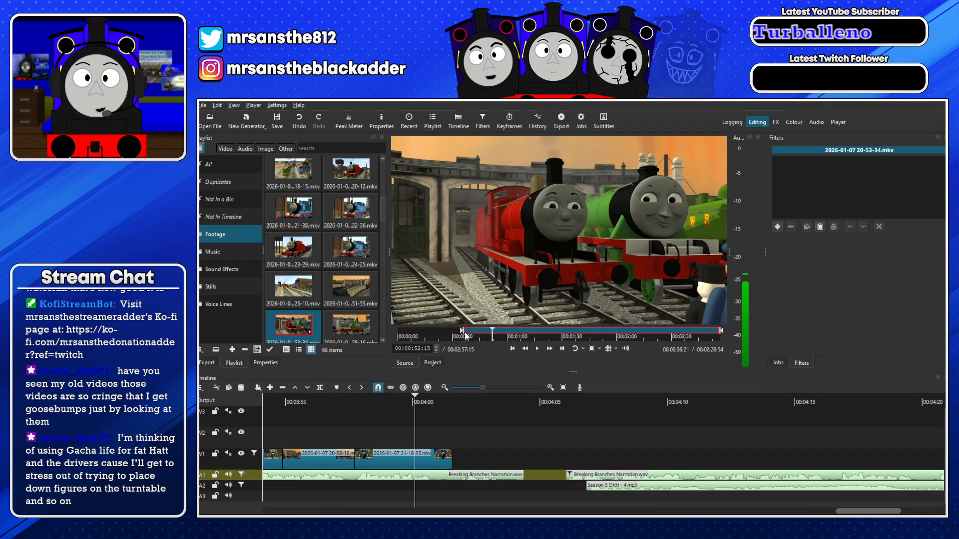
{"action": "left_click_drag", "start_coordinate": [472, 332], "coordinate": [493, 334]}
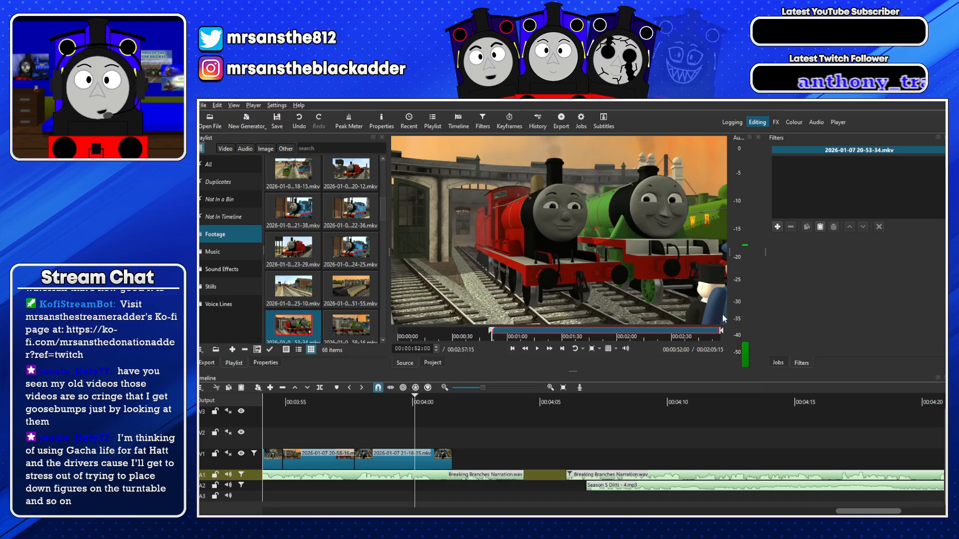
{"action": "mouse_move", "coordinate": [722, 334]}
{"action": "left_mouse_down"}
{"action": "mouse_move", "coordinate": [502, 336]}
{"action": "mouse_move", "coordinate": [514, 338]}
{"action": "mouse_move", "coordinate": [502, 340]}
{"action": "mouse_move", "coordinate": [453, 451]}
{"action": "left_mouse_up"}
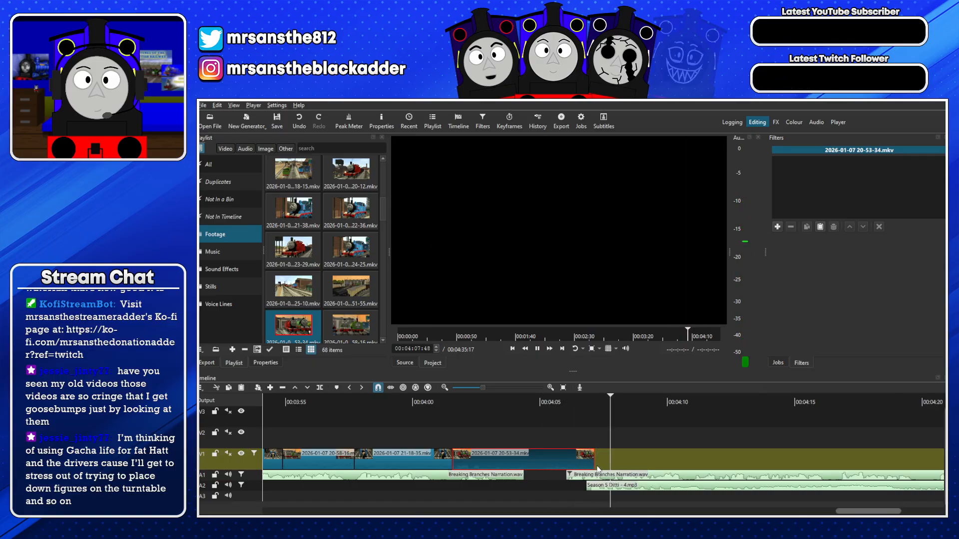
Trim the new 20-53-34 clip to end at about 00:04:05.5 and pull the following narration and ditti earlier together
{"action": "left_click", "coordinate": [612, 474]}
{"action": "left_click", "coordinate": [480, 401]}
{"action": "key", "text": "space"}
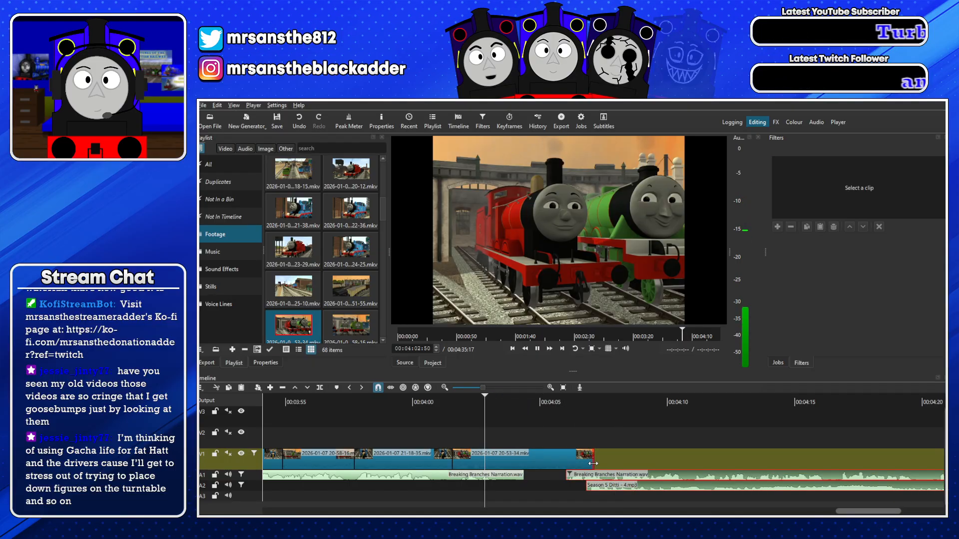
{"action": "left_click_drag", "start_coordinate": [593, 462], "coordinate": [561, 461]}
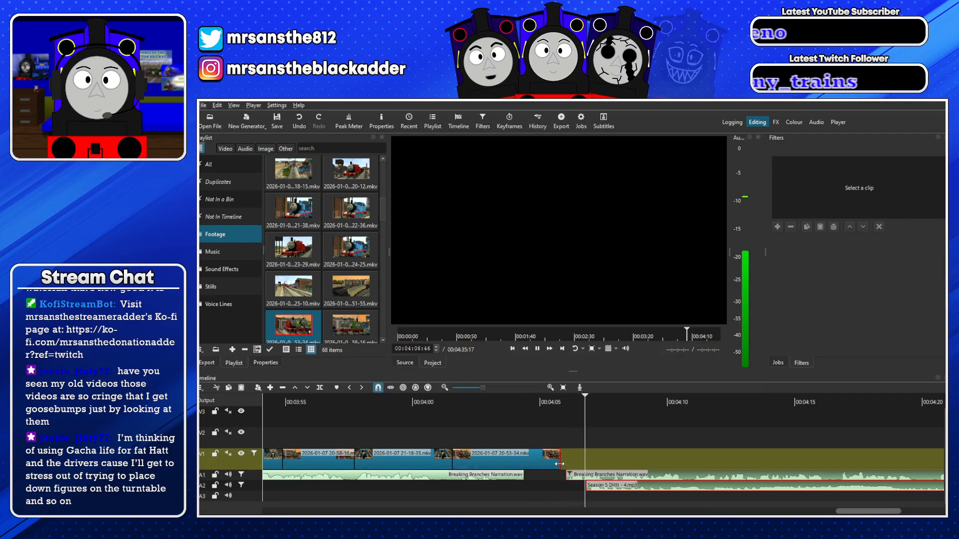
{"action": "left_click_drag", "start_coordinate": [597, 478], "coordinate": [586, 478]}
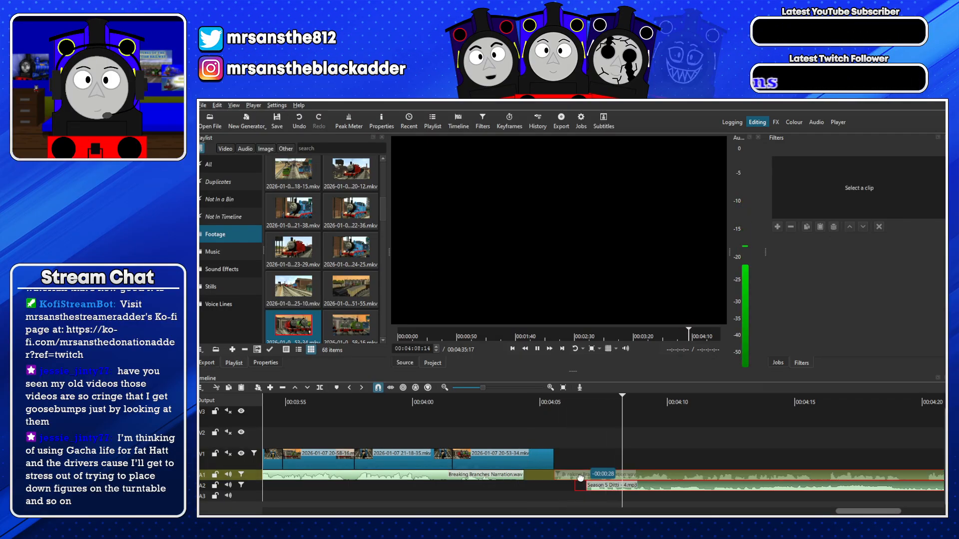
{"action": "left_click", "coordinate": [542, 406]}
{"action": "left_click", "coordinate": [573, 459]}
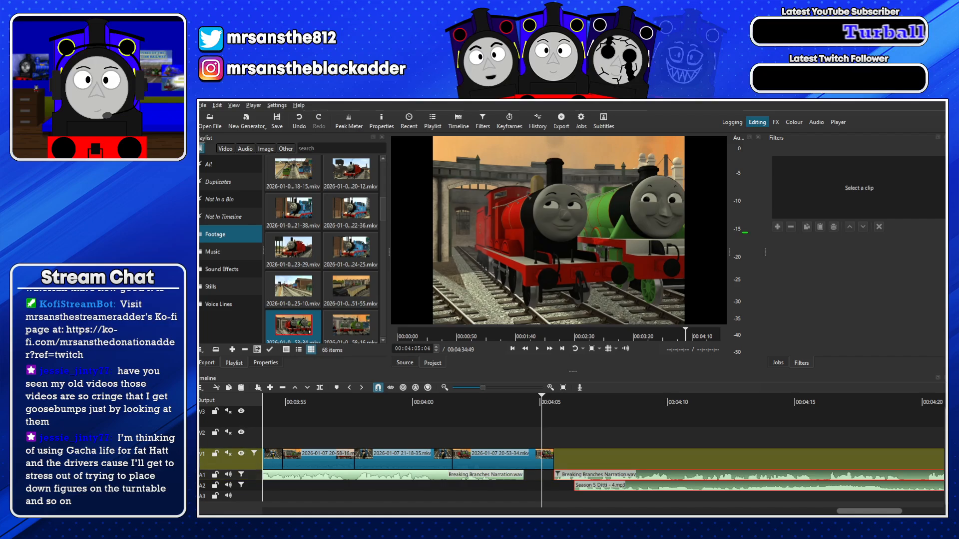
Move the ditti to about 00:04:07, trim the 20-53-34 clip to about 00:04:05, and start the narration right after it
{"action": "left_click_drag", "start_coordinate": [595, 487], "coordinate": [611, 487]}
{"action": "key", "text": "space"}
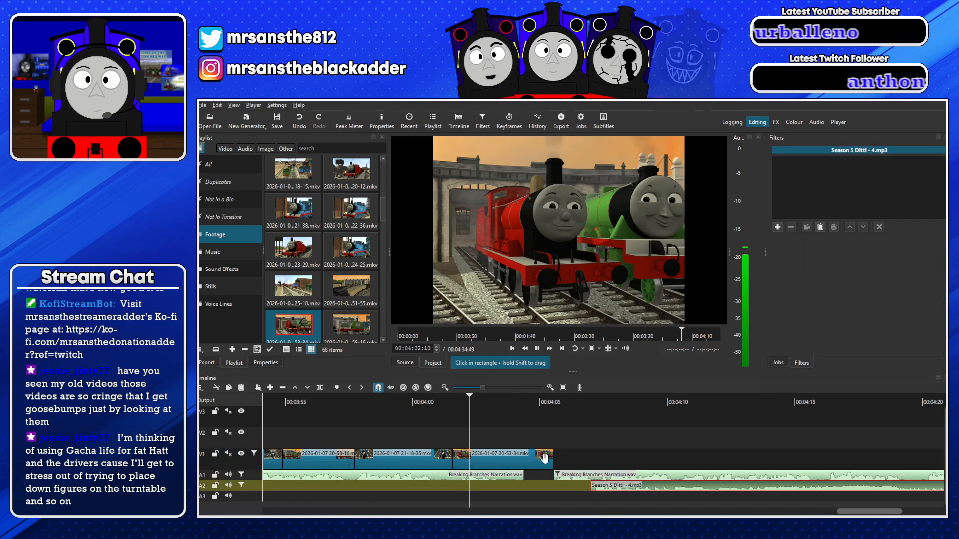
{"action": "left_click_drag", "start_coordinate": [572, 475], "coordinate": [563, 477]}
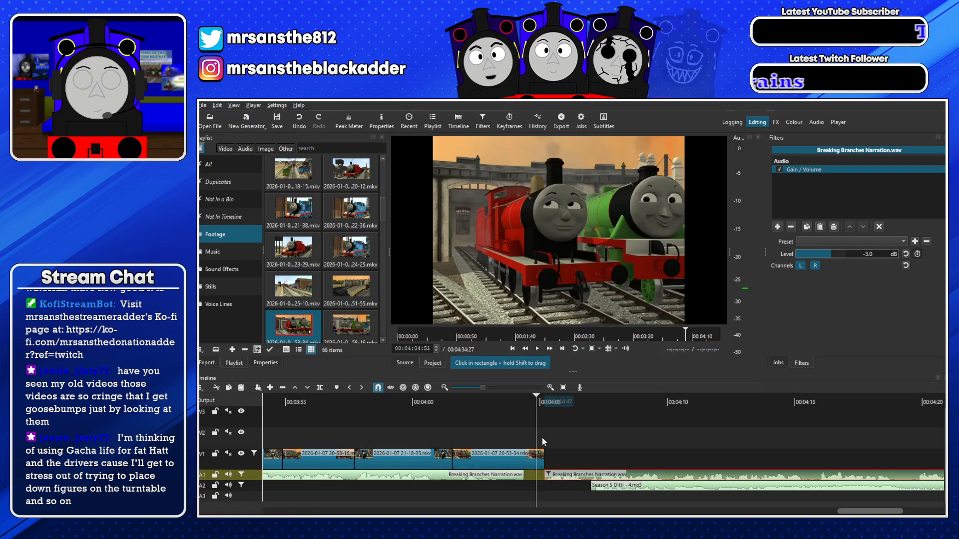
{"action": "key", "text": "space"}
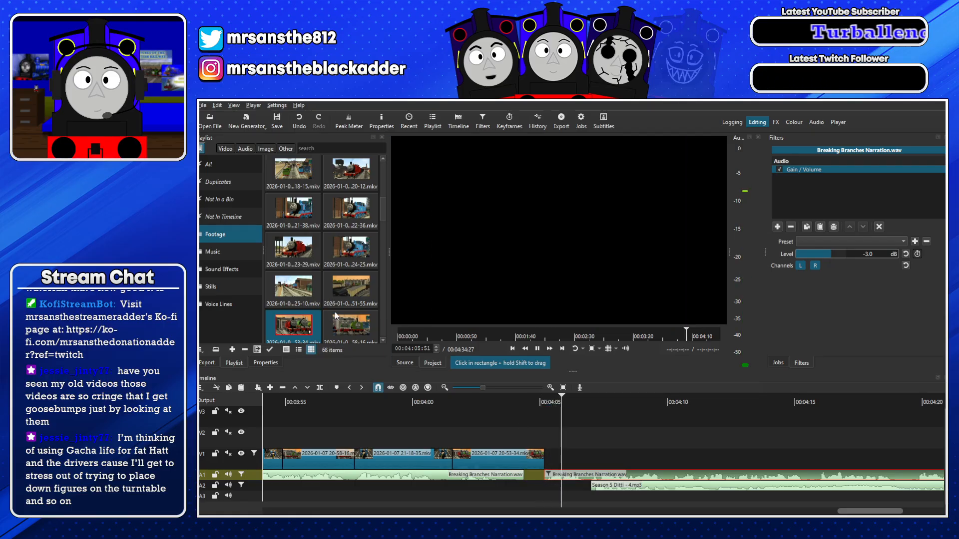
{"action": "scroll", "coordinate": [338, 313], "scroll_direction": "down", "scroll_amount": 3}
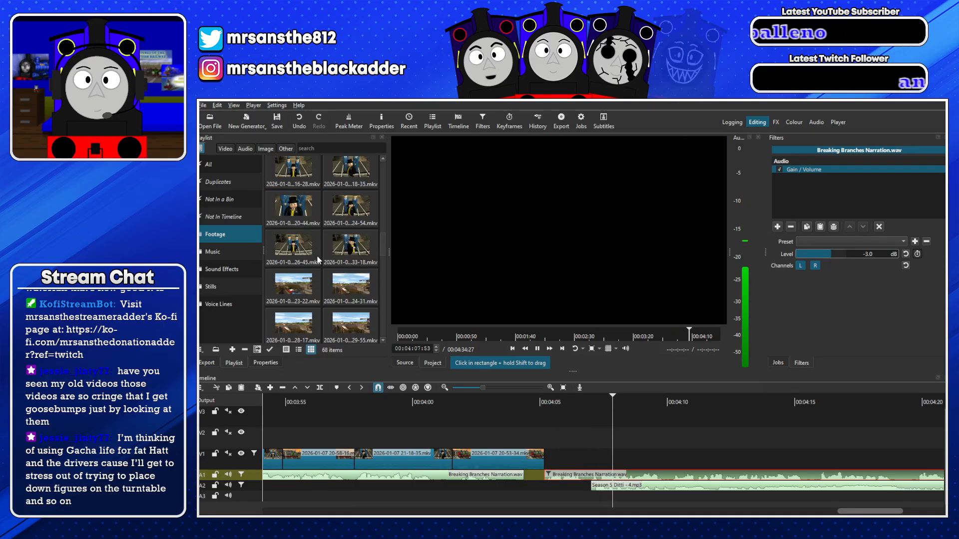
{"action": "left_click", "coordinate": [358, 212]}
{"action": "left_click_drag", "start_coordinate": [513, 260], "coordinate": [543, 470]}
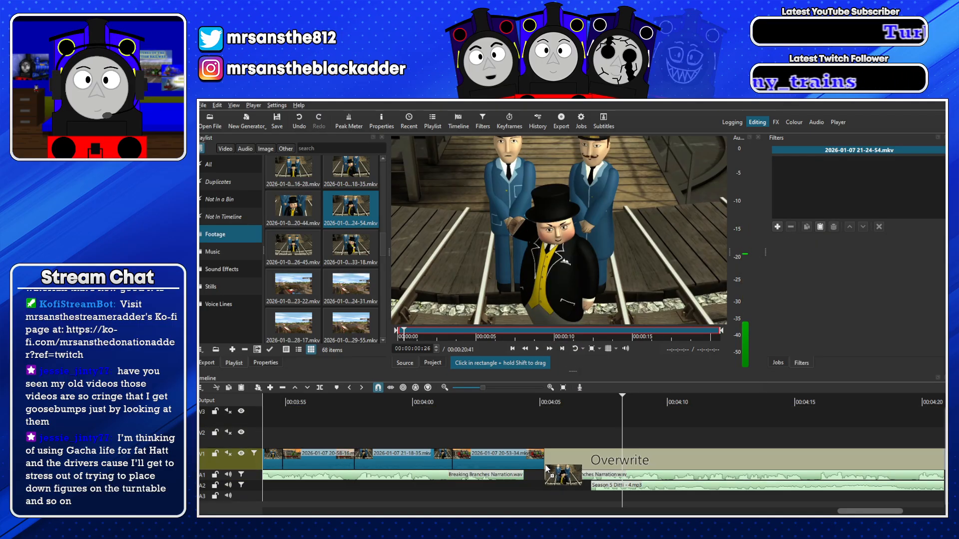
{"action": "left_click", "coordinate": [400, 406]}
{"action": "key", "text": "space"}
{"action": "key", "text": "space"}
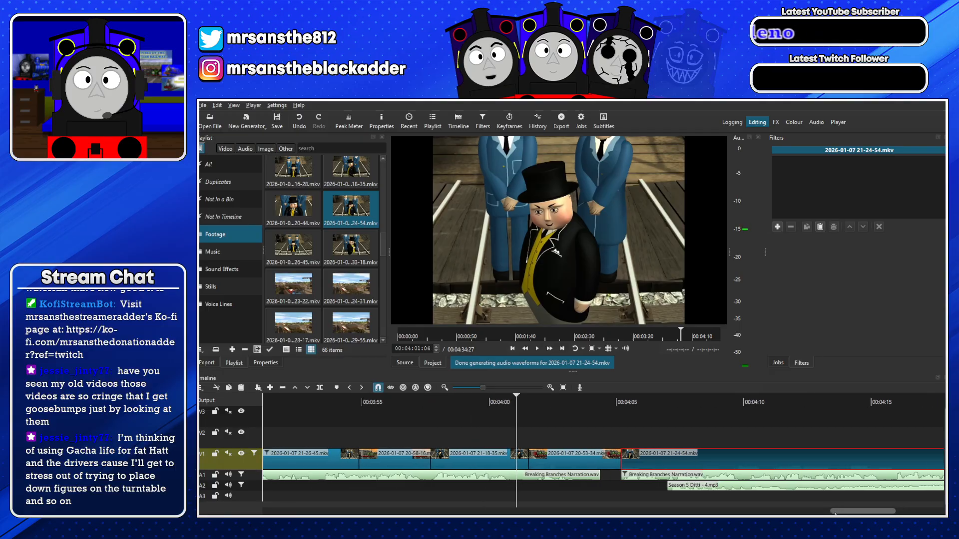
{"action": "key", "text": "ctrl+z"}
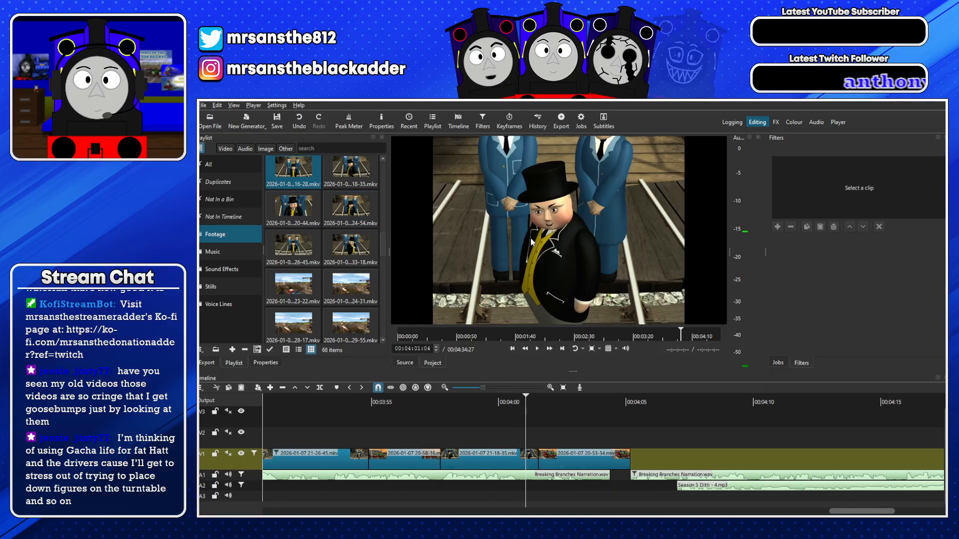
{"action": "key", "text": "Escape"}
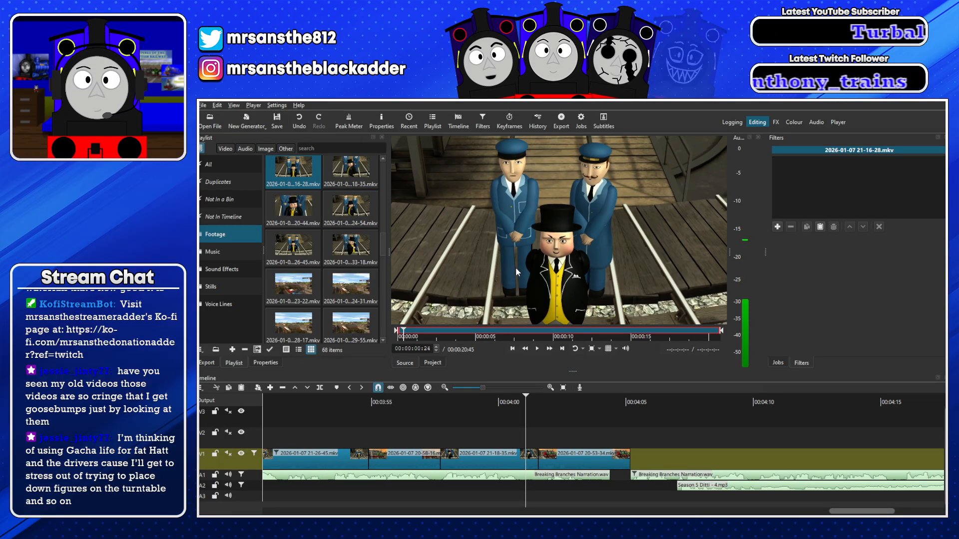
{"action": "scroll", "coordinate": [339, 250], "scroll_direction": "up", "scroll_amount": 3}
{"action": "double_click", "coordinate": [349, 271]}
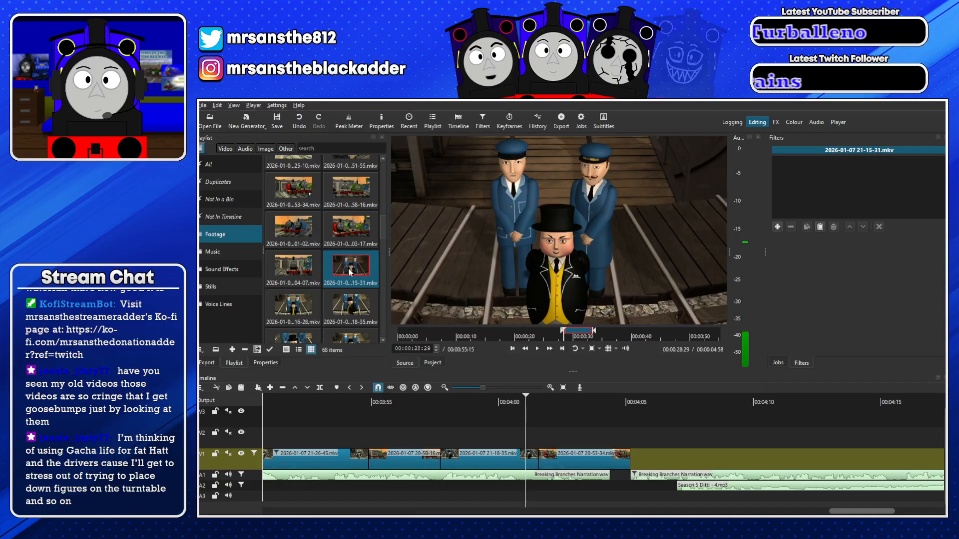
{"action": "scroll", "coordinate": [336, 279], "scroll_direction": "down", "scroll_amount": 3}
{"action": "double_click", "coordinate": [293, 218]}
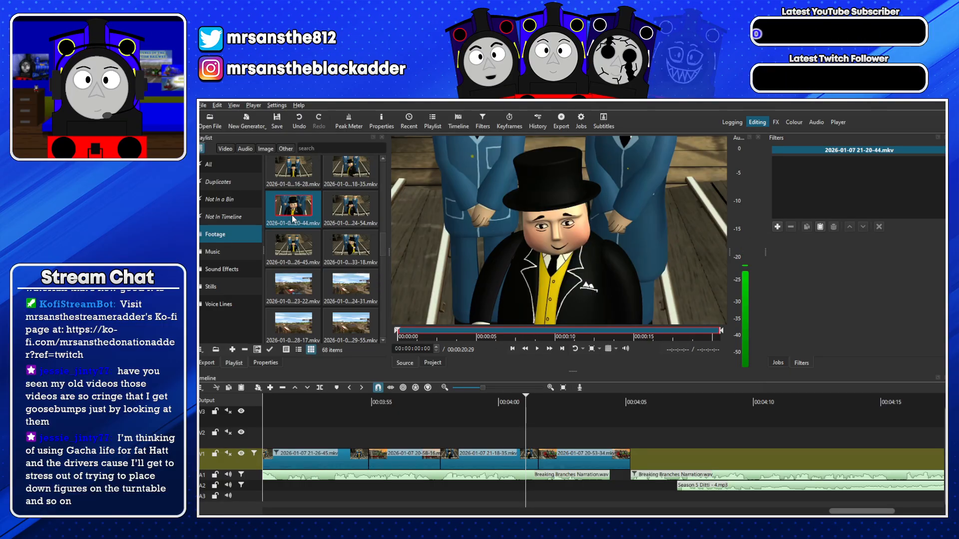
{"action": "double_click", "coordinate": [304, 250]}
{"action": "double_click", "coordinate": [350, 246]}
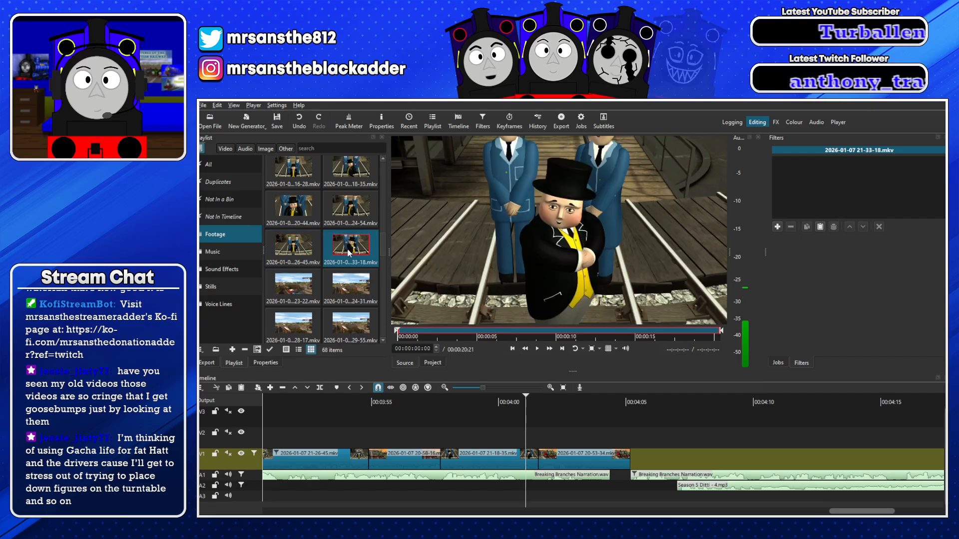
{"action": "double_click", "coordinate": [346, 222]}
{"action": "left_click_drag", "start_coordinate": [461, 263], "coordinate": [682, 420]}
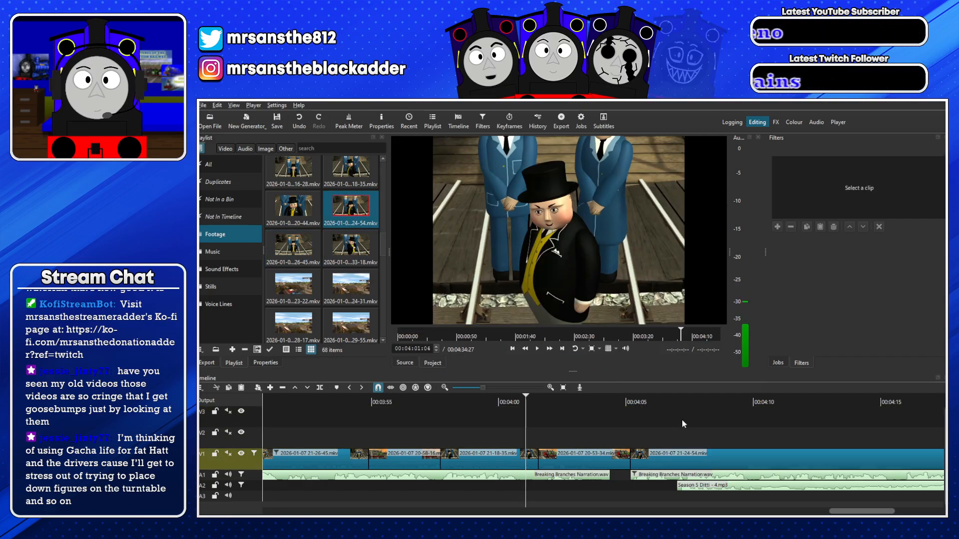
{"action": "left_click", "coordinate": [633, 400]}
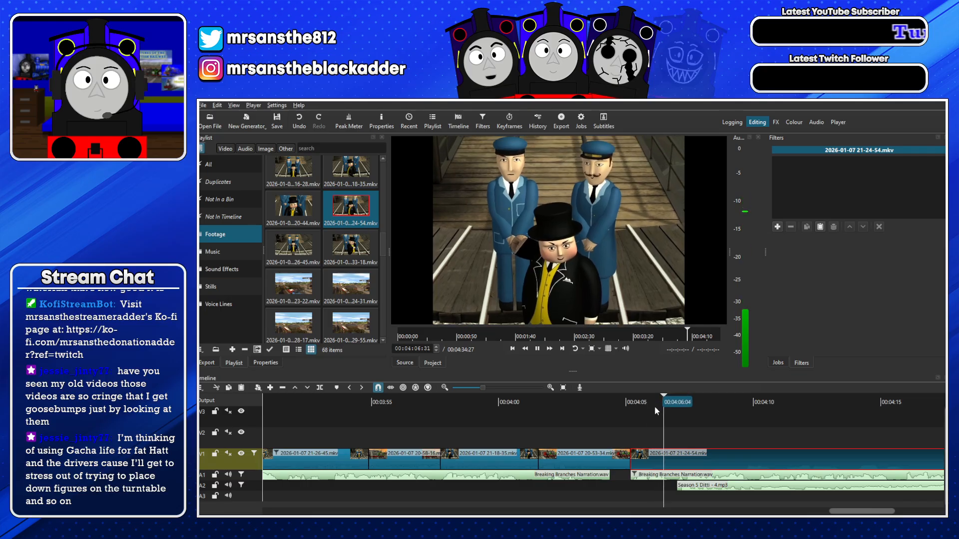
{"action": "left_click", "coordinate": [841, 400]}
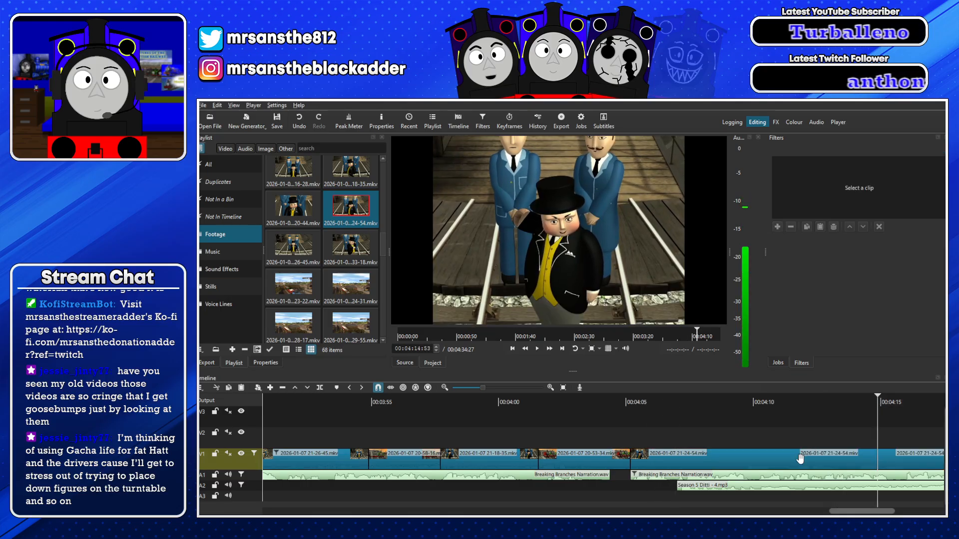
Move Season 5 Ditti - 4.mp3 to start at the end of the last V1 clip, about 00:04:13.7, and trim it to the narration's end
{"action": "left_click", "coordinate": [640, 400]}
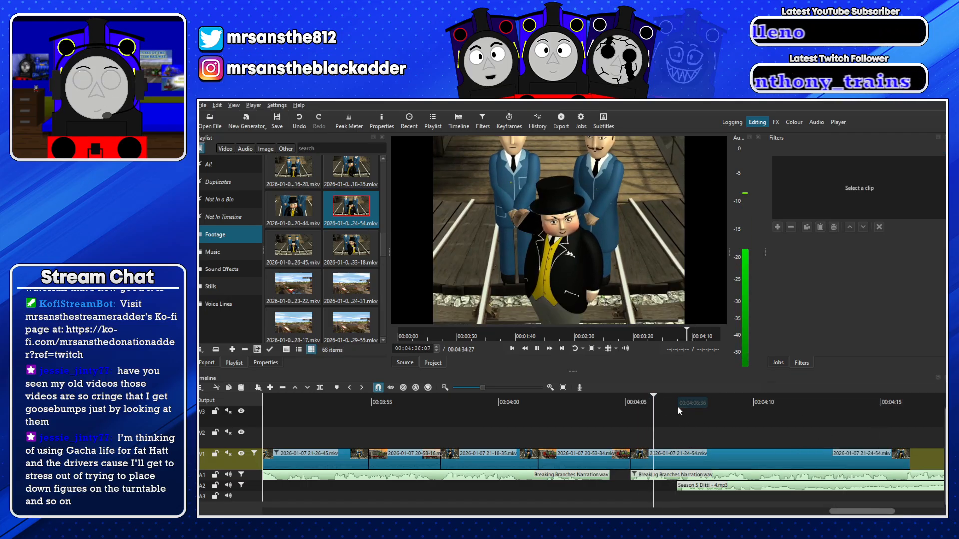
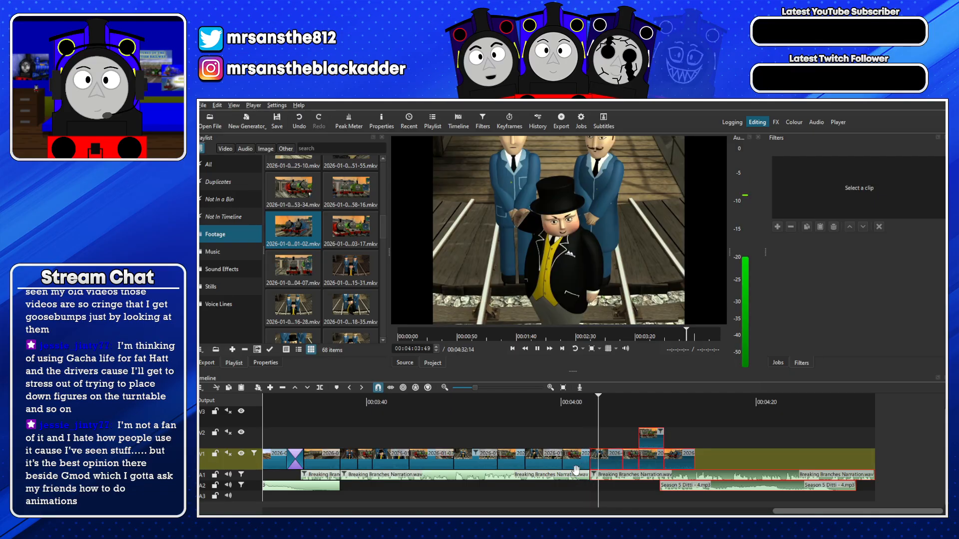
{"action": "left_click", "coordinate": [247, 464]}
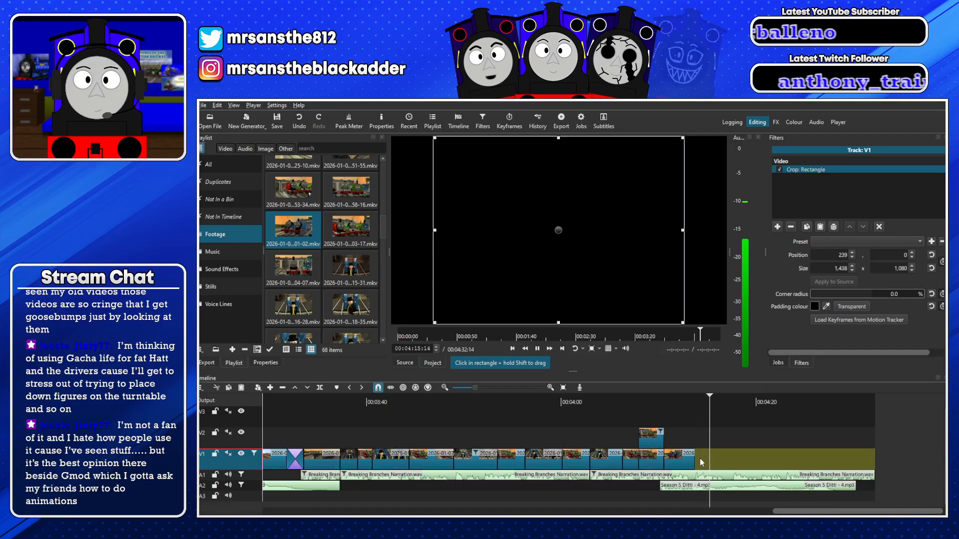
{"action": "left_click", "coordinate": [477, 389]}
{"action": "left_click_drag", "start_coordinate": [476, 389], "coordinate": [475, 390]}
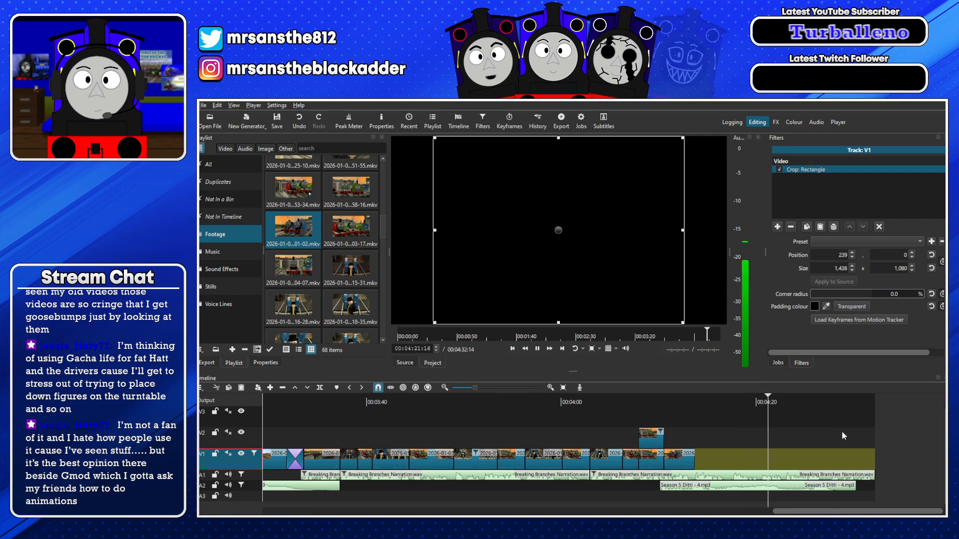
{"action": "left_click", "coordinate": [775, 487]}
{"action": "left_click_drag", "start_coordinate": [775, 487], "coordinate": [810, 487]}
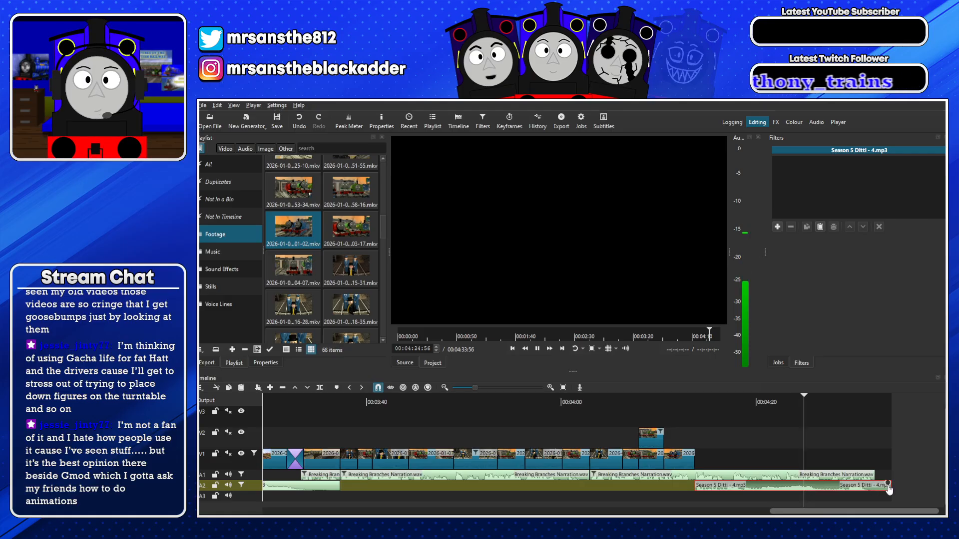
{"action": "left_click_drag", "start_coordinate": [890, 486], "coordinate": [874, 486]}
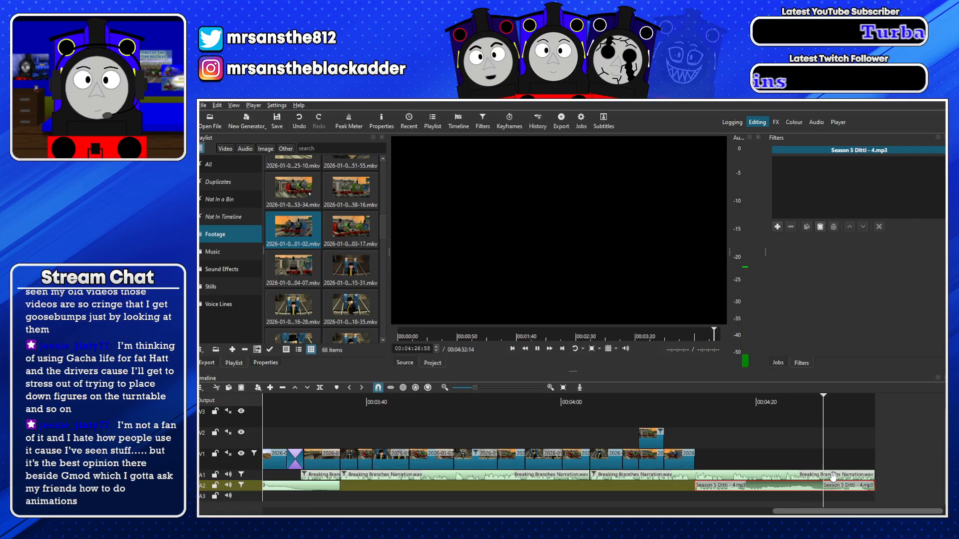
Split the Breaking Branches narration at about 00:04:27 and shorten the pause by trimming the last section's start and closing the gap
{"action": "key", "text": "s"}
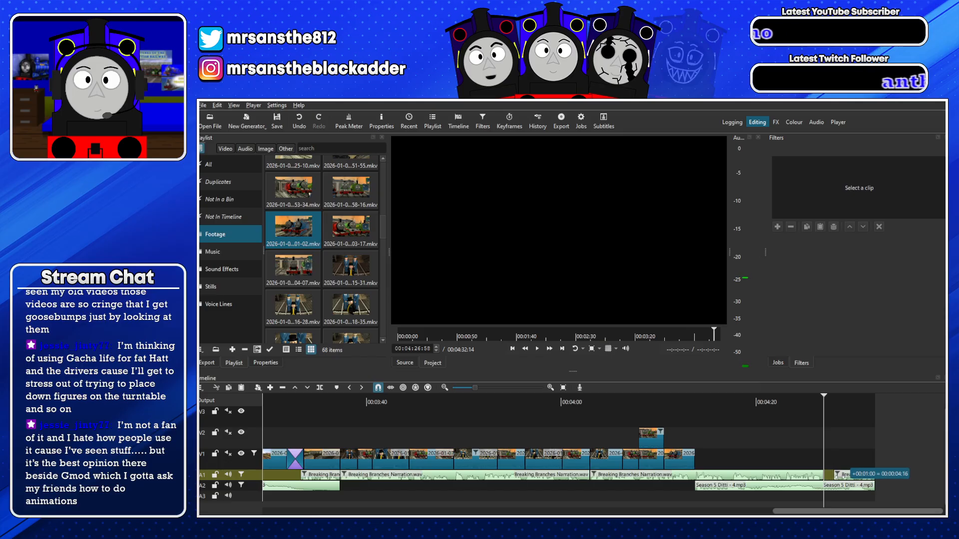
{"action": "left_click", "coordinate": [860, 478]}
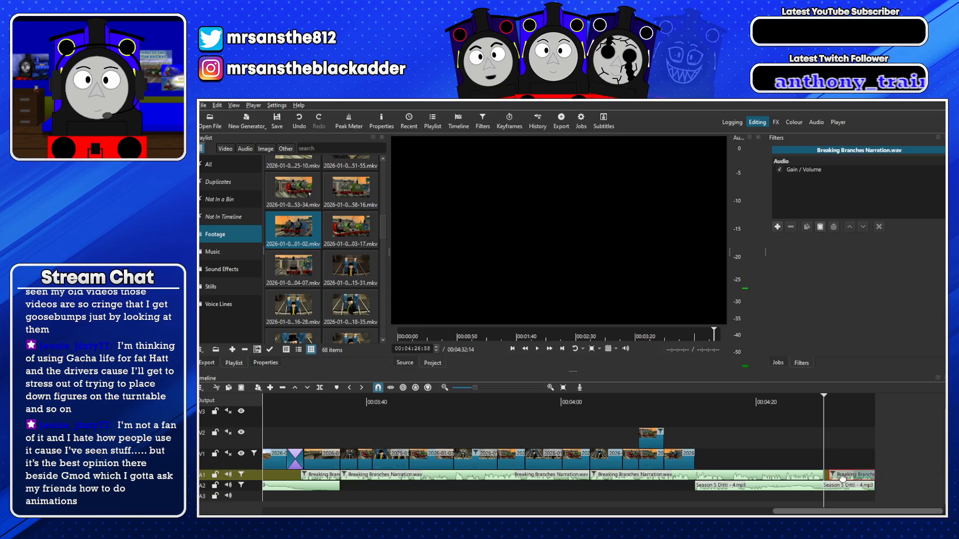
{"action": "key", "text": "space"}
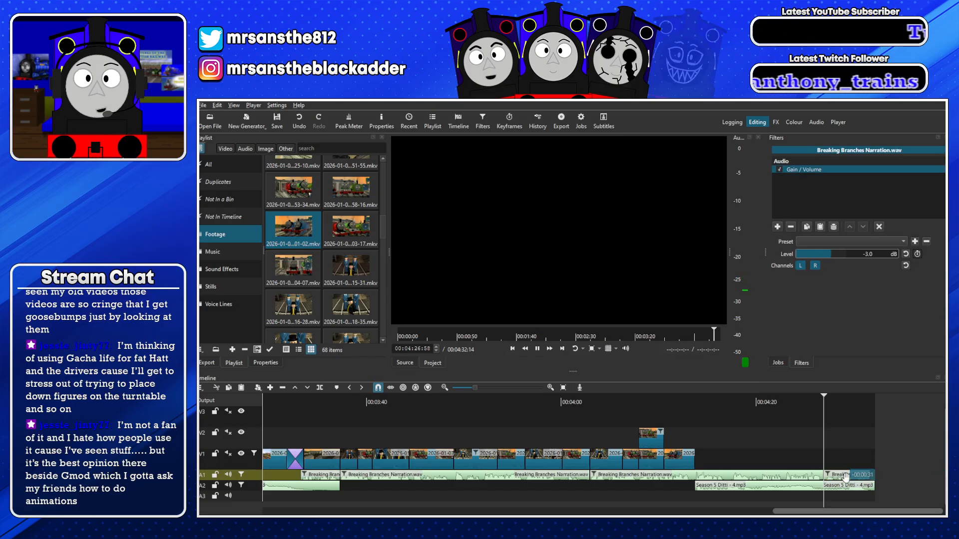
Play the ending and trim the ditti to finish with the narration at about 00:04:31.7
{"action": "left_click", "coordinate": [478, 388]}
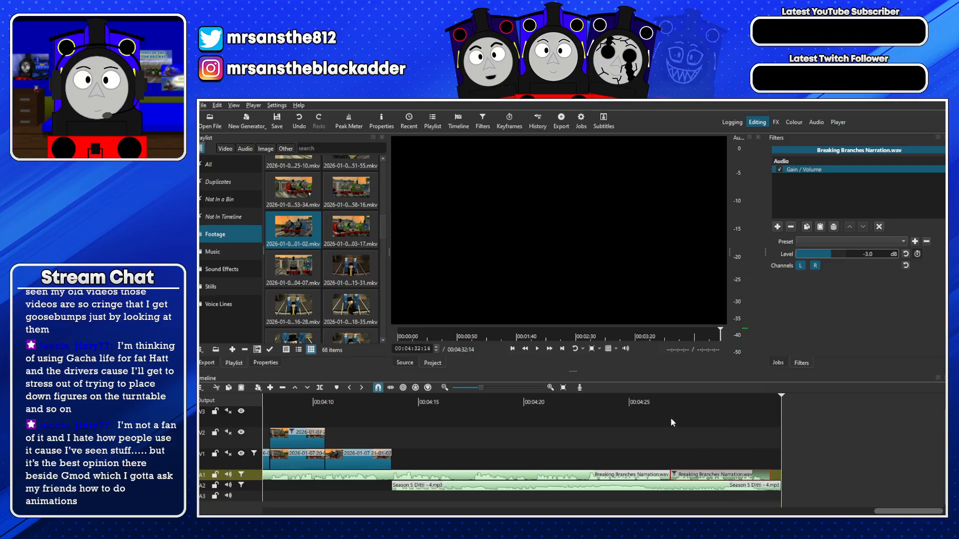
{"action": "key", "text": "space"}
{"action": "left_click_drag", "start_coordinate": [780, 486], "coordinate": [868, 485]}
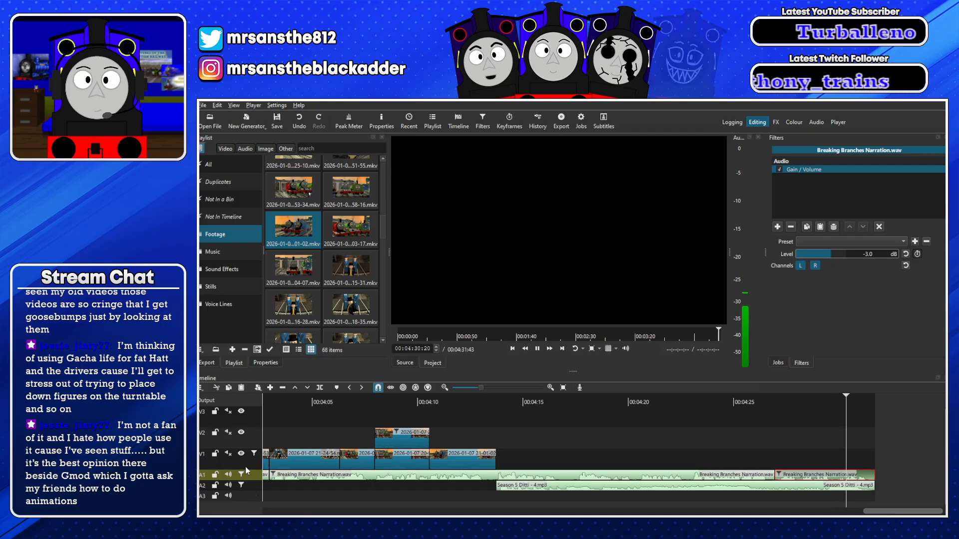
{"action": "left_click", "coordinate": [414, 465]}
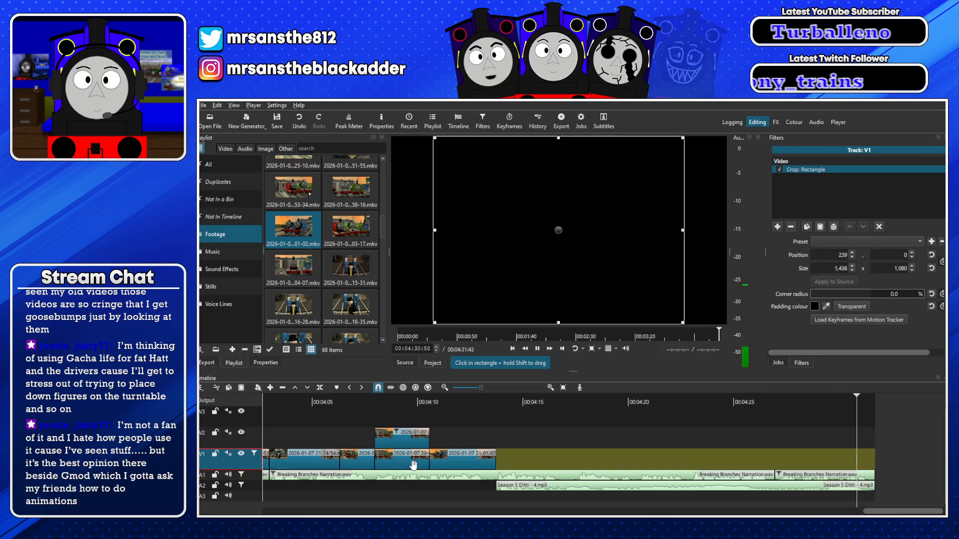
{"action": "left_click", "coordinate": [472, 401]}
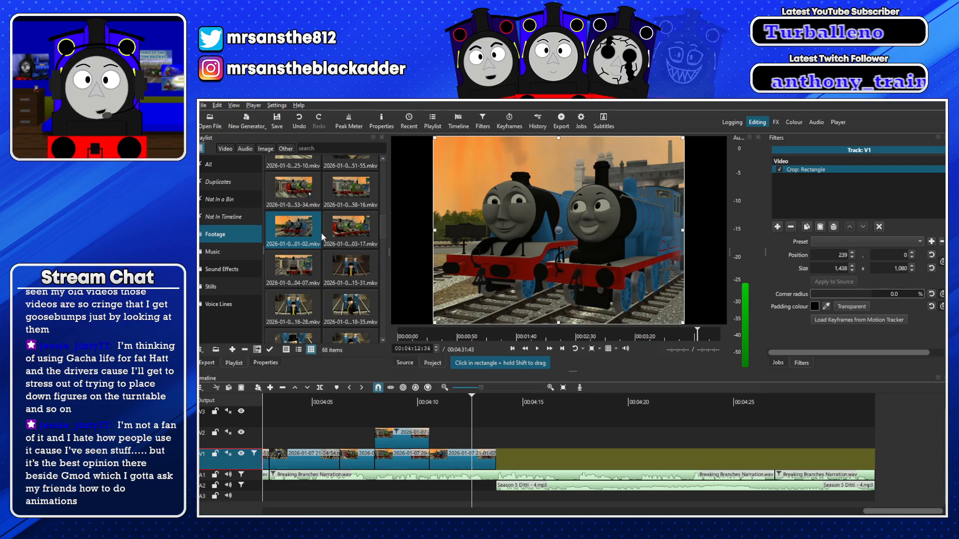
{"action": "left_click_drag", "start_coordinate": [349, 229], "coordinate": [469, 313]}
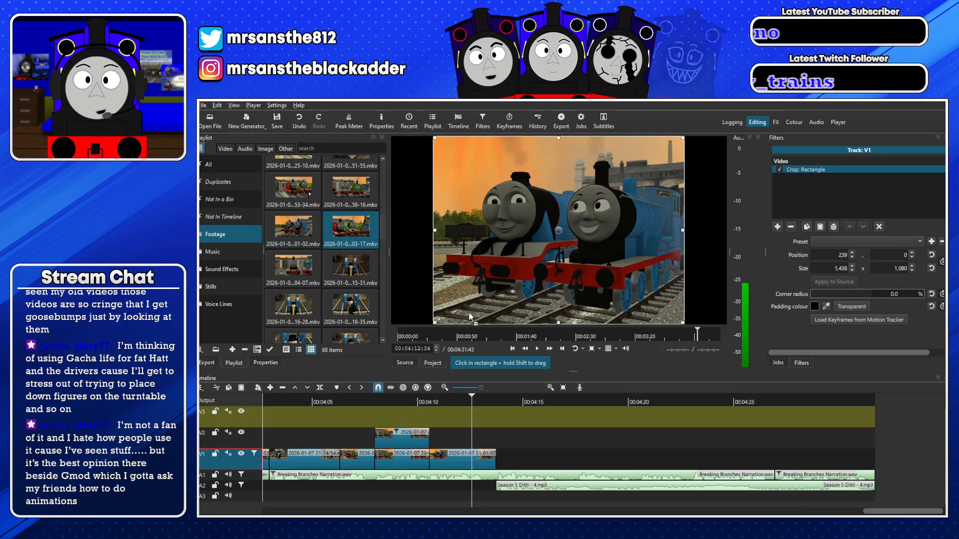
{"action": "left_click_drag", "start_coordinate": [399, 334], "coordinate": [399, 335]}
{"action": "mouse_move", "coordinate": [524, 333]}
{"action": "left_mouse_down"}
{"action": "mouse_move", "coordinate": [492, 335]}
{"action": "mouse_move", "coordinate": [505, 460]}
{"action": "left_mouse_up"}
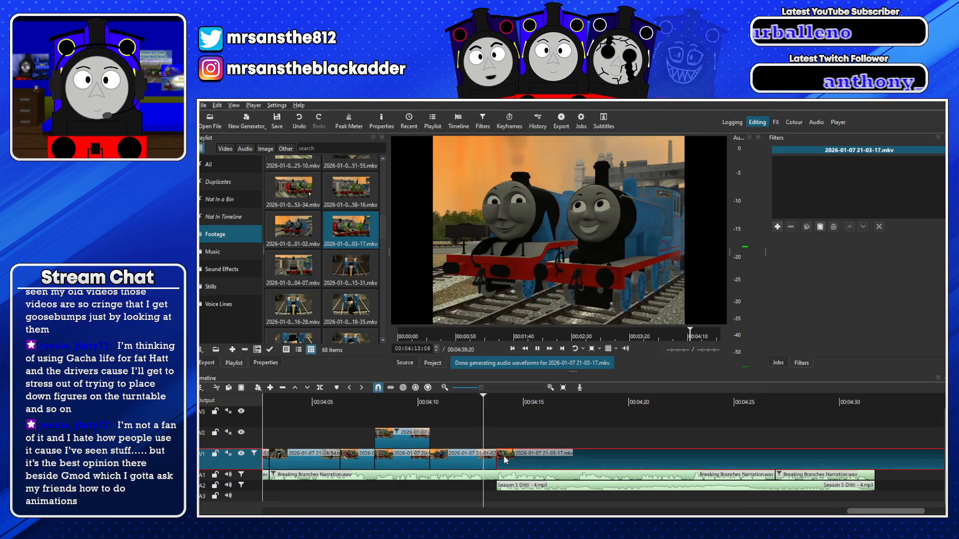
{"action": "key", "text": "space"}
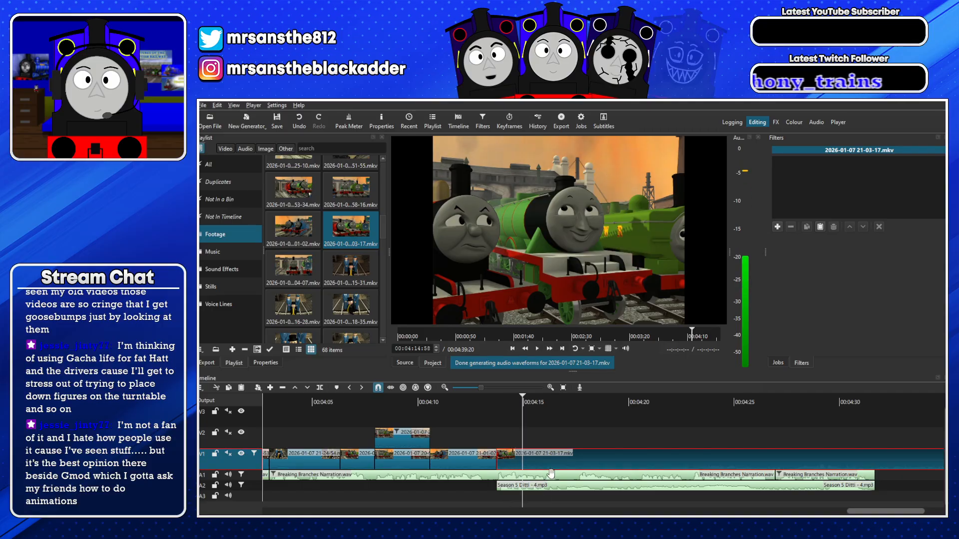
Move the 21-03-17 clip to about 00:04:17.3 and the ditti to about 00:04:12, extending the ditti to the narration's end
{"action": "left_click_drag", "start_coordinate": [548, 458], "coordinate": [630, 460]}
{"action": "left_click_drag", "start_coordinate": [606, 488], "coordinate": [569, 490]}
{"action": "left_click", "coordinate": [450, 401]}
{"action": "key", "text": "space"}
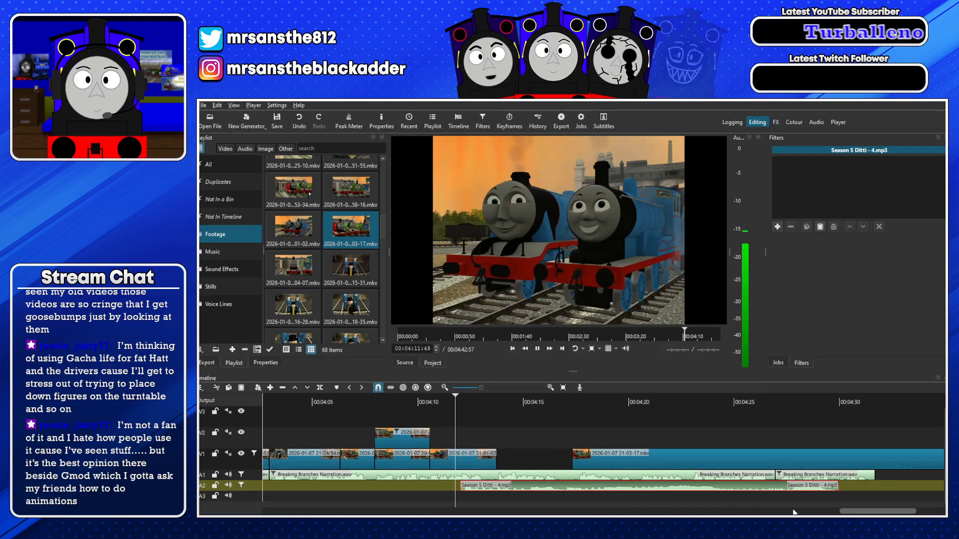
{"action": "left_click_drag", "start_coordinate": [838, 487], "coordinate": [879, 489]}
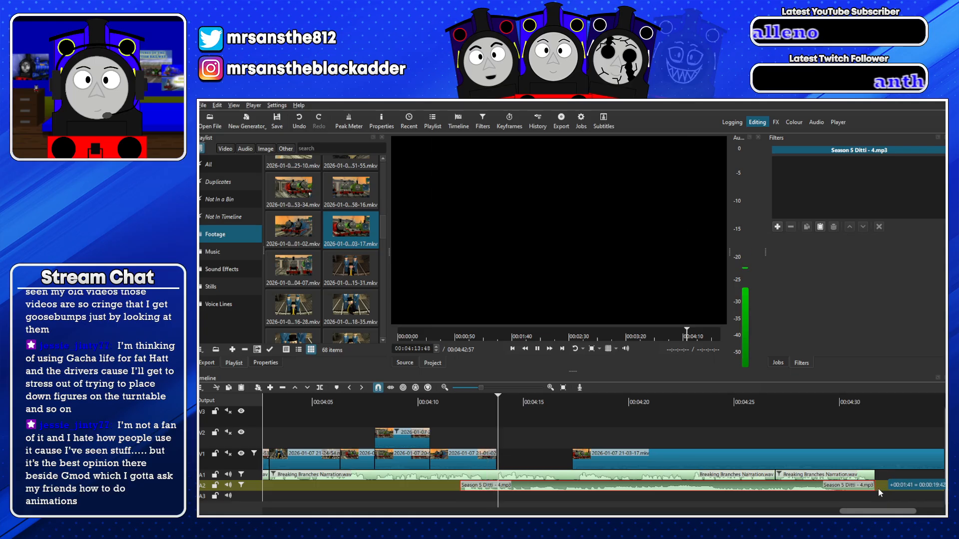
{"action": "scroll", "coordinate": [322, 250], "scroll_direction": "down", "scroll_amount": 3}
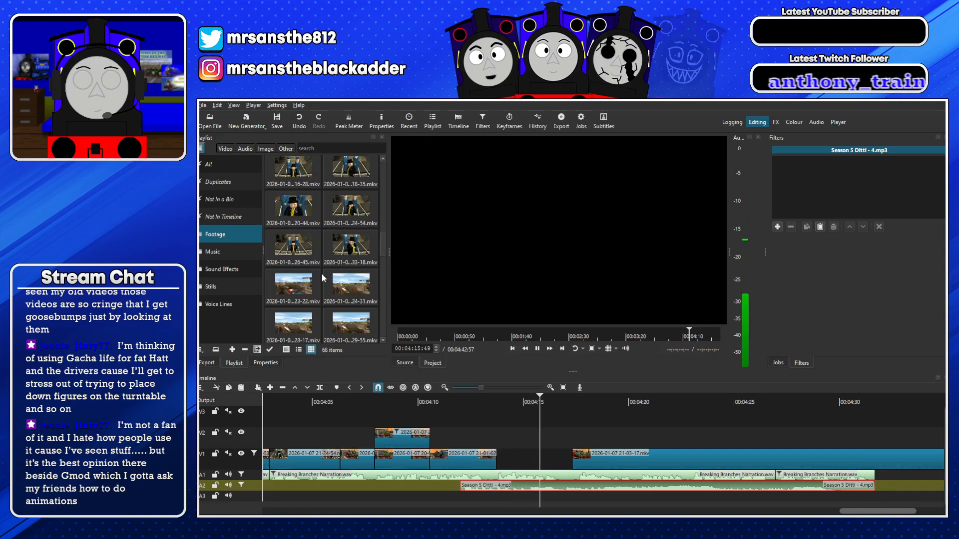
{"action": "left_click_drag", "start_coordinate": [351, 245], "coordinate": [494, 442]}
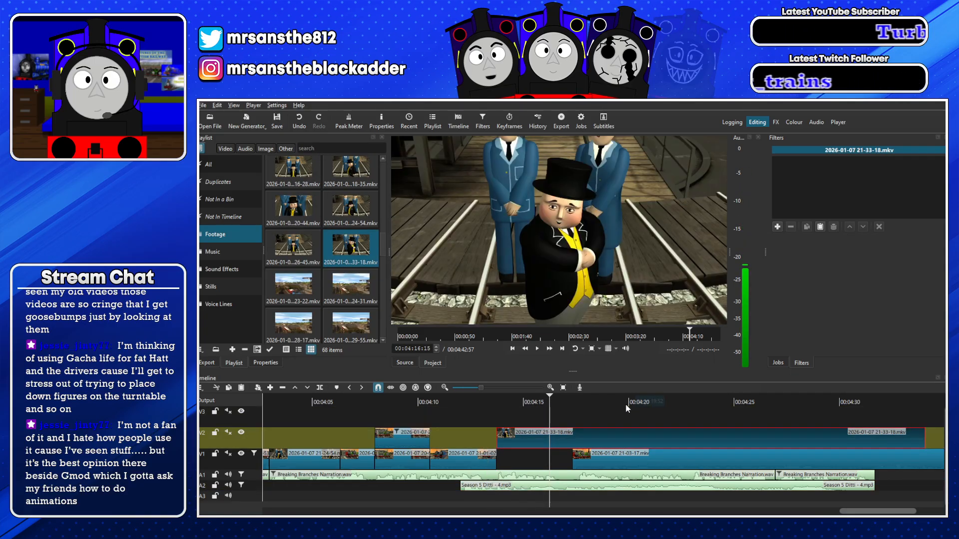
{"action": "left_click", "coordinate": [635, 404]}
{"action": "key", "text": "s"}
{"action": "left_click", "coordinate": [634, 442]}
{"action": "key", "text": "Delete"}
{"action": "left_click_drag", "start_coordinate": [633, 441], "coordinate": [563, 459]}
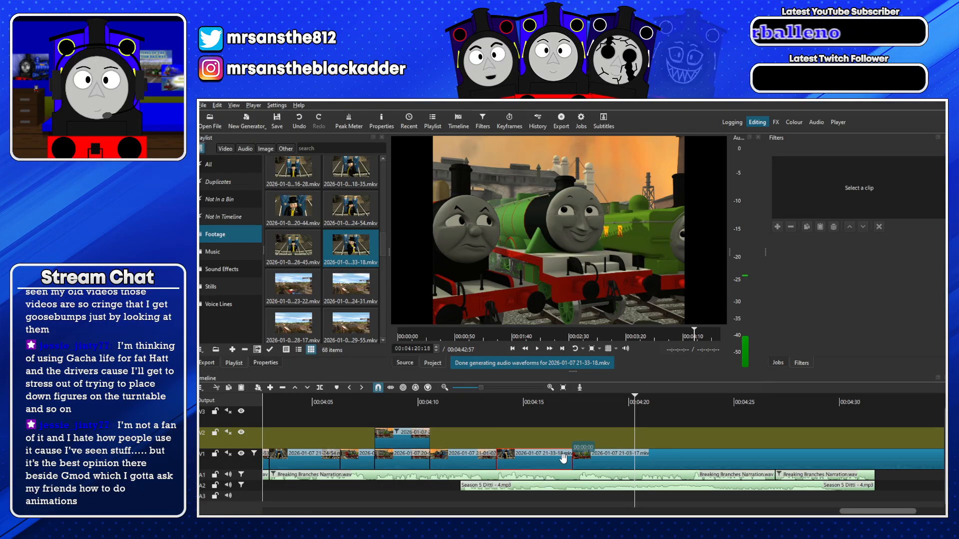
{"action": "left_click", "coordinate": [500, 400]}
{"action": "key", "text": "space"}
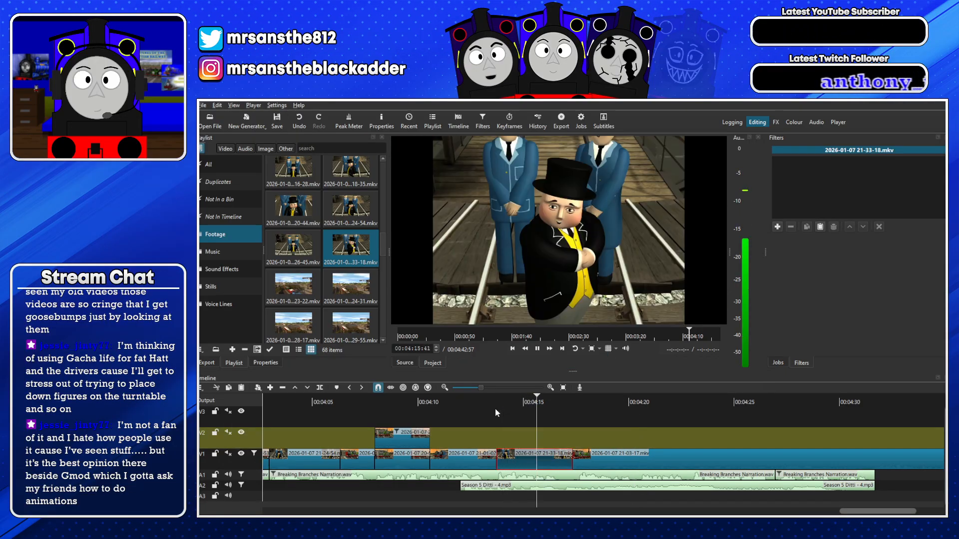
Split the narration at about 00:04:13.3 and start the trimmed following section at about 00:04:13.5, then play the change
{"action": "left_click", "coordinate": [464, 402]}
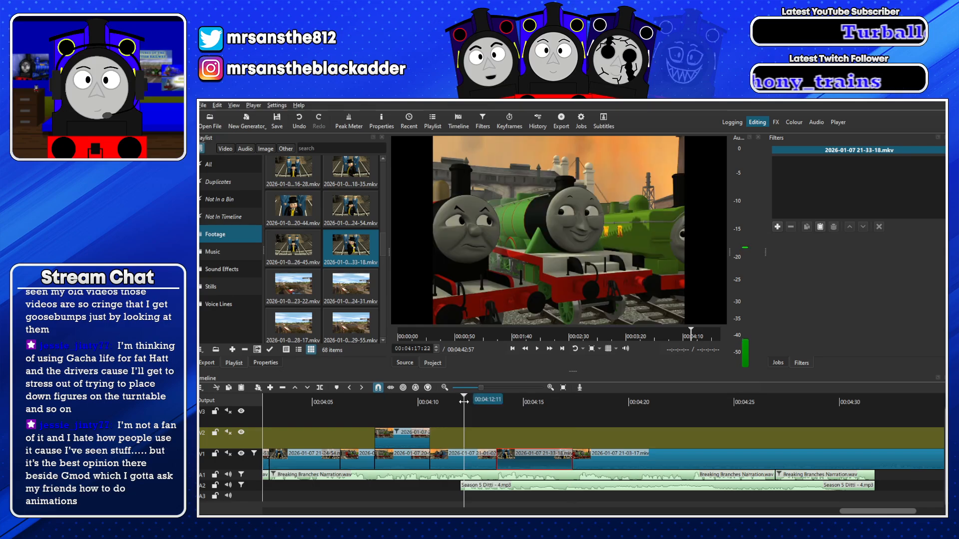
{"action": "key", "text": "space"}
{"action": "left_click", "coordinate": [500, 474]}
{"action": "key", "text": "space"}
{"action": "key", "text": "s"}
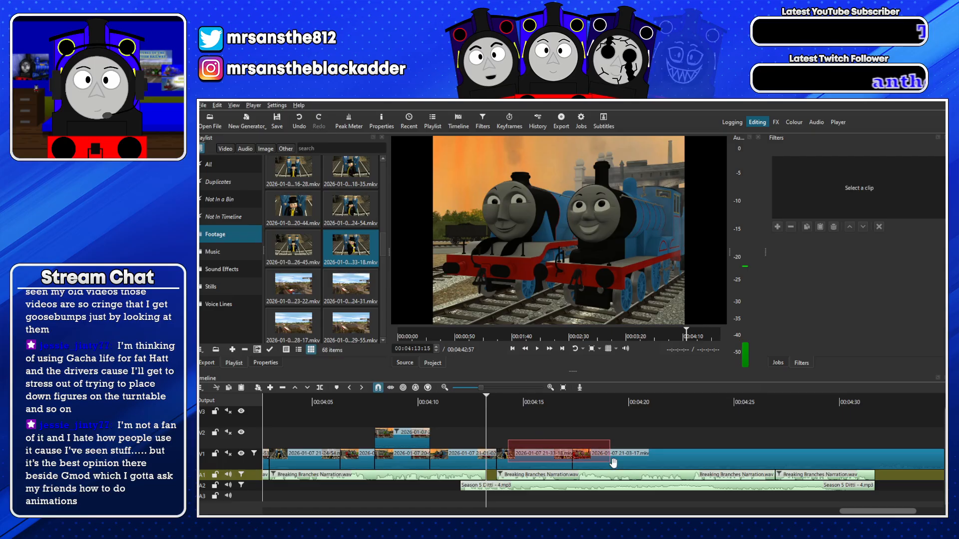
{"action": "left_click_drag", "start_coordinate": [599, 458], "coordinate": [626, 475]}
{"action": "left_click", "coordinate": [538, 467]}
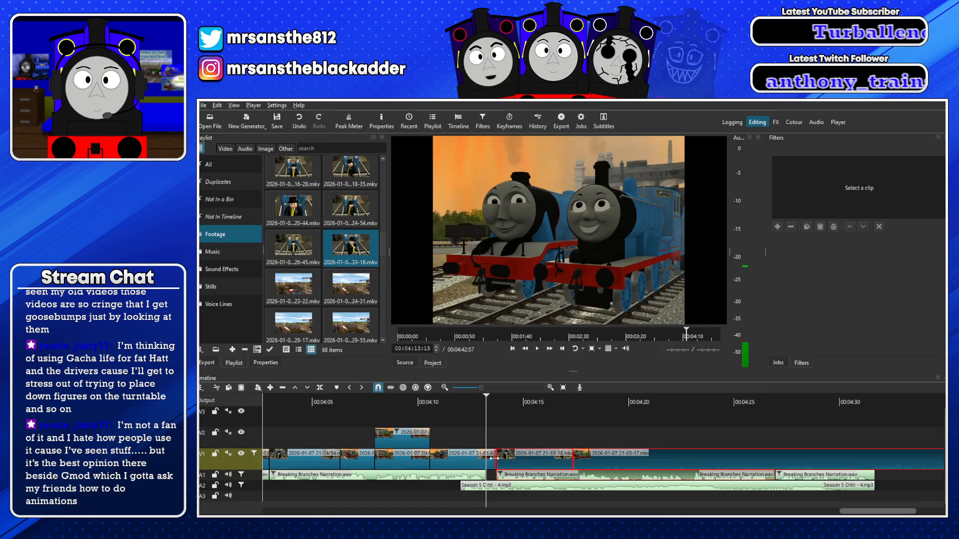
{"action": "left_click_drag", "start_coordinate": [568, 476], "coordinate": [556, 475]}
{"action": "left_click", "coordinate": [468, 402]}
{"action": "key", "text": "space"}
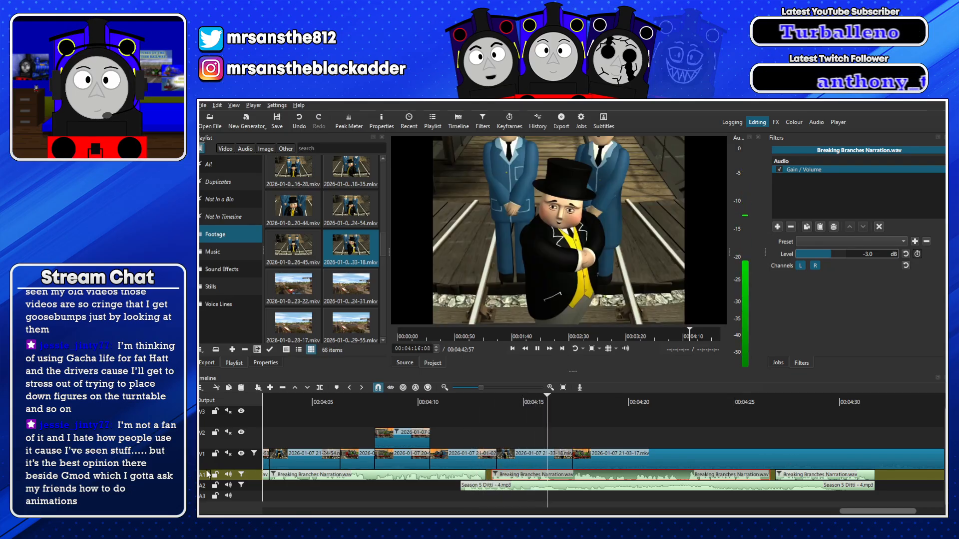
Pull the last narration section back against the one before it and trim the ditti to the same end
{"action": "left_click", "coordinate": [557, 437]}
{"action": "left_click_drag", "start_coordinate": [800, 473], "coordinate": [795, 472]}
{"action": "key", "text": "space"}
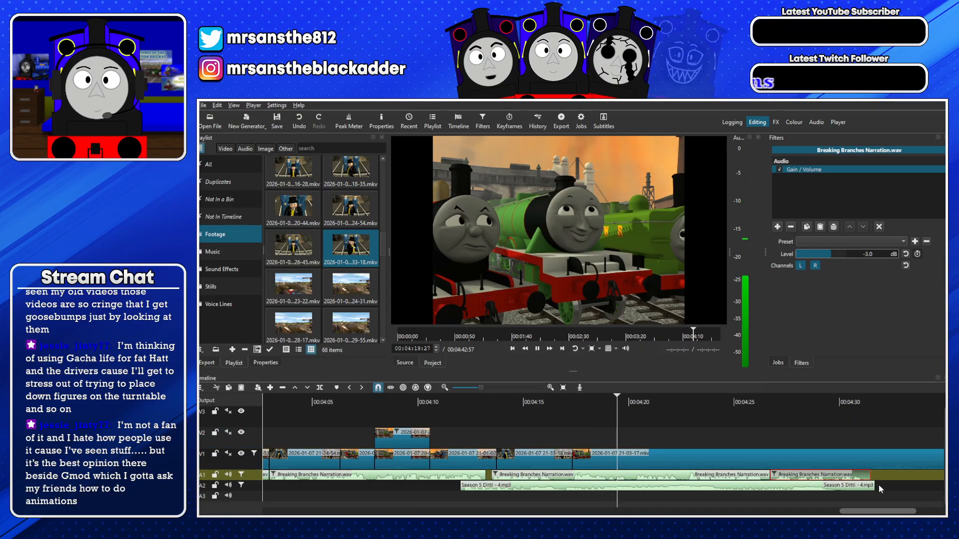
{"action": "left_click_drag", "start_coordinate": [863, 487], "coordinate": [864, 487]}
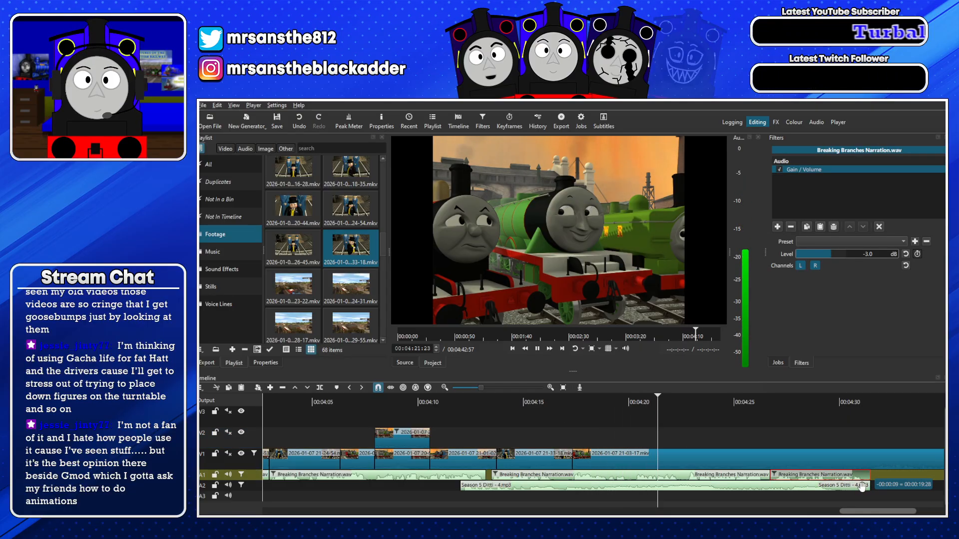
Split the 21-03-17 clip on V1 at about 00:04:26.9 and delete the remainder
{"action": "left_click", "coordinate": [779, 464]}
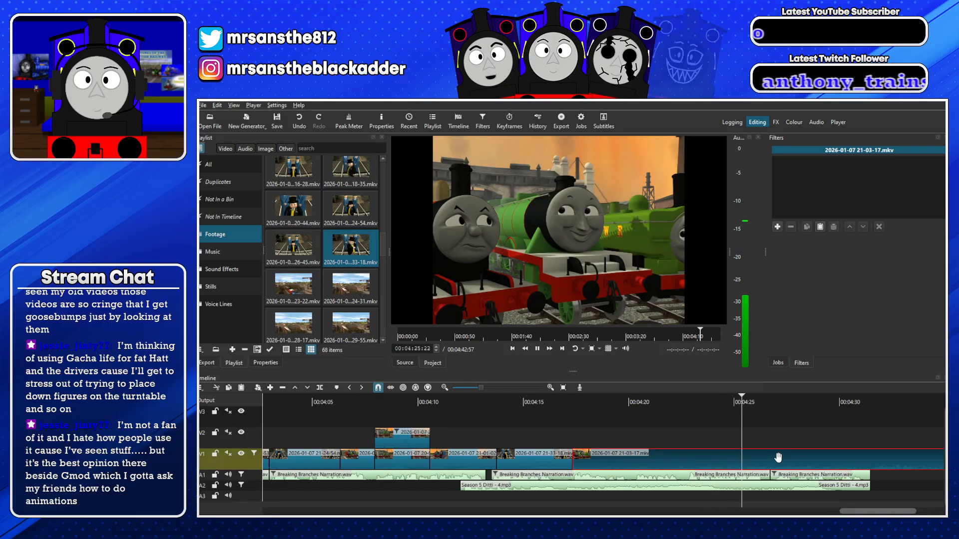
{"action": "key", "text": "s"}
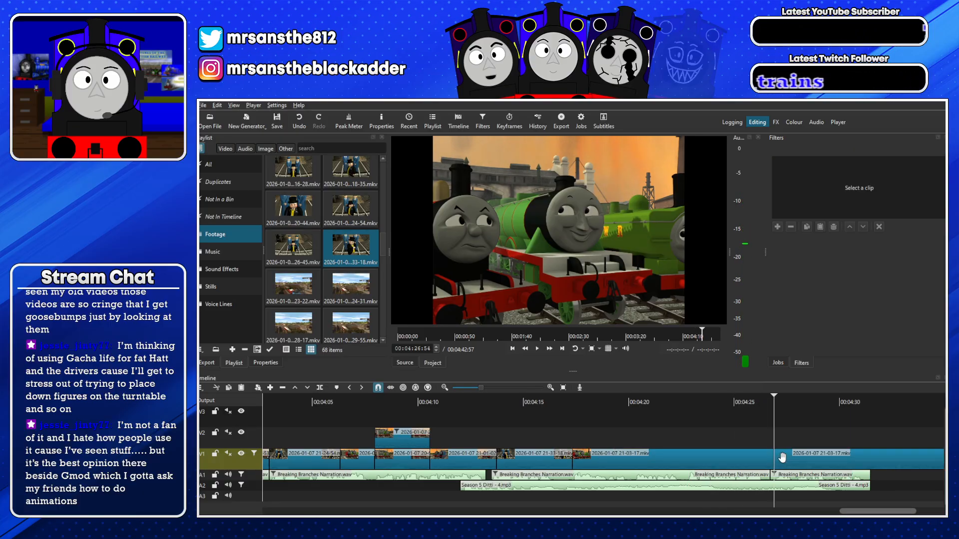
{"action": "key", "text": "Delete"}
{"action": "key", "text": "space"}
{"action": "scroll", "coordinate": [310, 249], "scroll_direction": "up", "scroll_amount": 5}
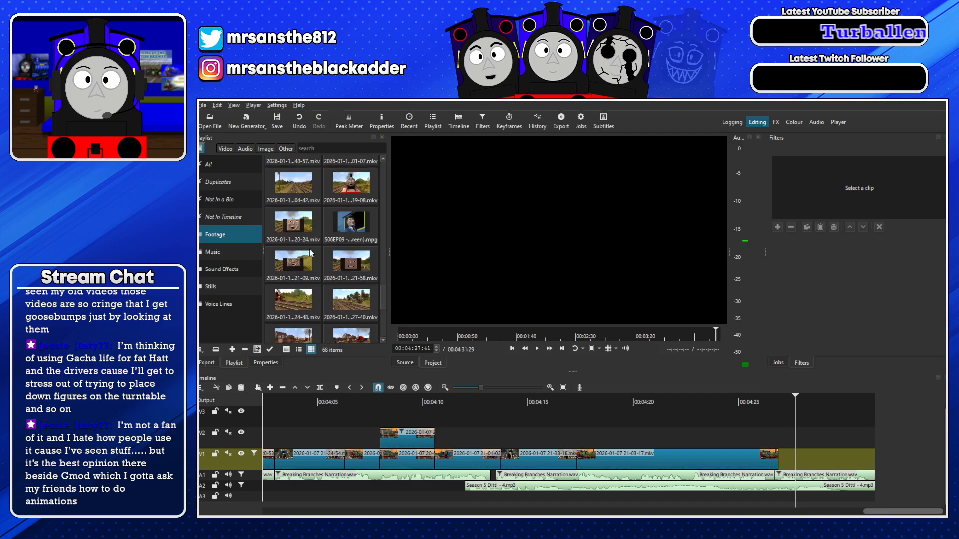
{"action": "scroll", "coordinate": [306, 289], "scroll_direction": "down", "scroll_amount": 3}
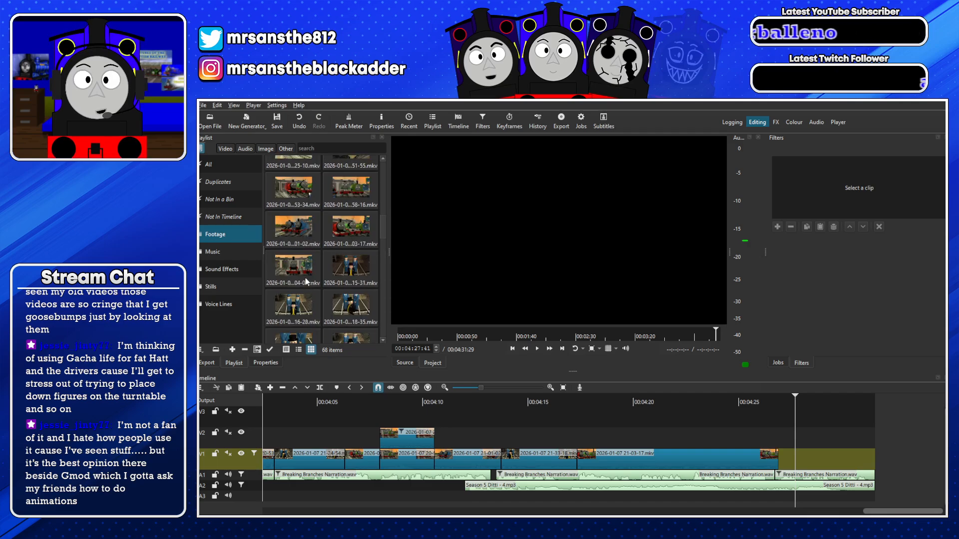
{"action": "double_click", "coordinate": [305, 276]}
{"action": "mouse_move", "coordinate": [412, 333]}
{"action": "left_mouse_down"}
{"action": "mouse_move", "coordinate": [505, 336]}
{"action": "mouse_move", "coordinate": [800, 452]}
{"action": "mouse_move", "coordinate": [779, 452]}
{"action": "left_mouse_up"}
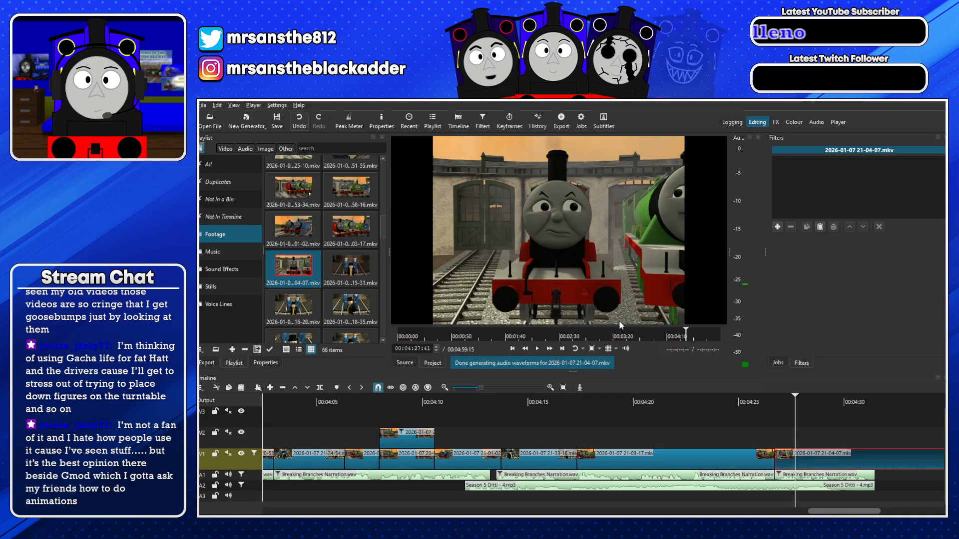
{"action": "key", "text": "ctrl+z"}
{"action": "left_click_drag", "start_coordinate": [334, 306], "coordinate": [783, 460]}
{"action": "key", "text": "space"}
{"action": "left_click_drag", "start_coordinate": [825, 512], "coordinate": [863, 512]}
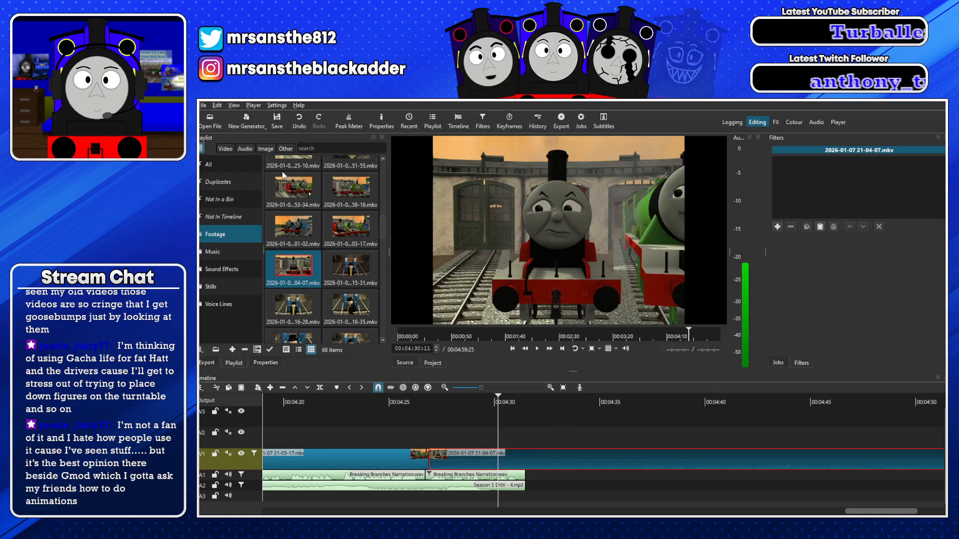
Set the playback speed of the 21-04-07 clip to 1.2x and apply it
{"action": "left_click", "coordinate": [265, 363]}
{"action": "double_click", "coordinate": [268, 205]}
{"action": "left_click", "coordinate": [302, 207]}
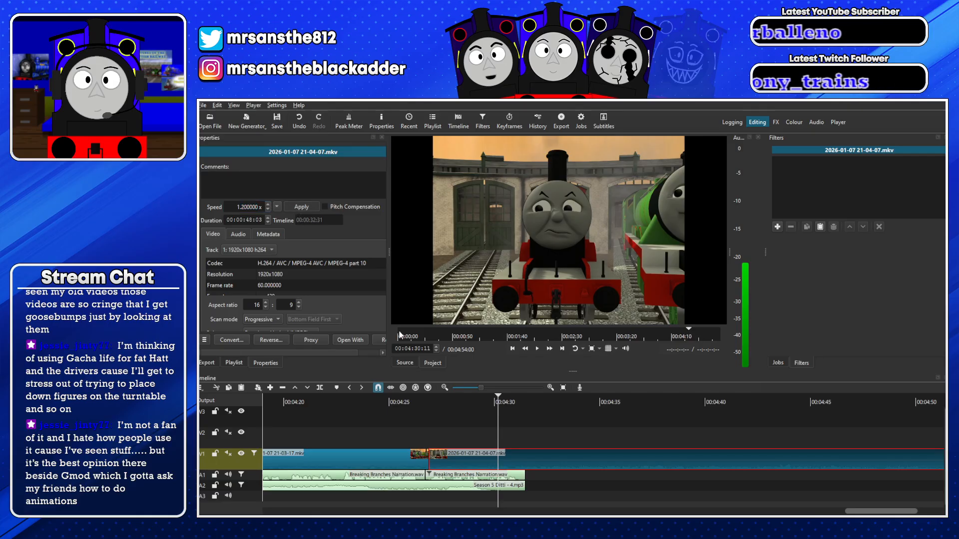
Play the new join, split the 21-04-07 clip on V1 at about 00:04:33, and delete the remainder
{"action": "left_click", "coordinate": [431, 402]}
{"action": "key", "text": "space"}
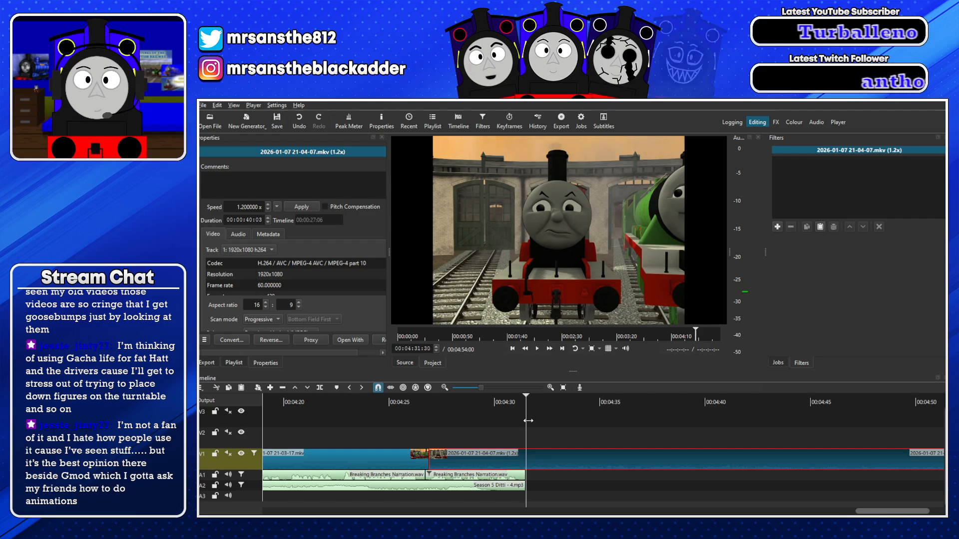
{"action": "key", "text": "space"}
{"action": "key", "text": "s"}
{"action": "left_click", "coordinate": [606, 457]}
{"action": "key", "text": "Delete"}
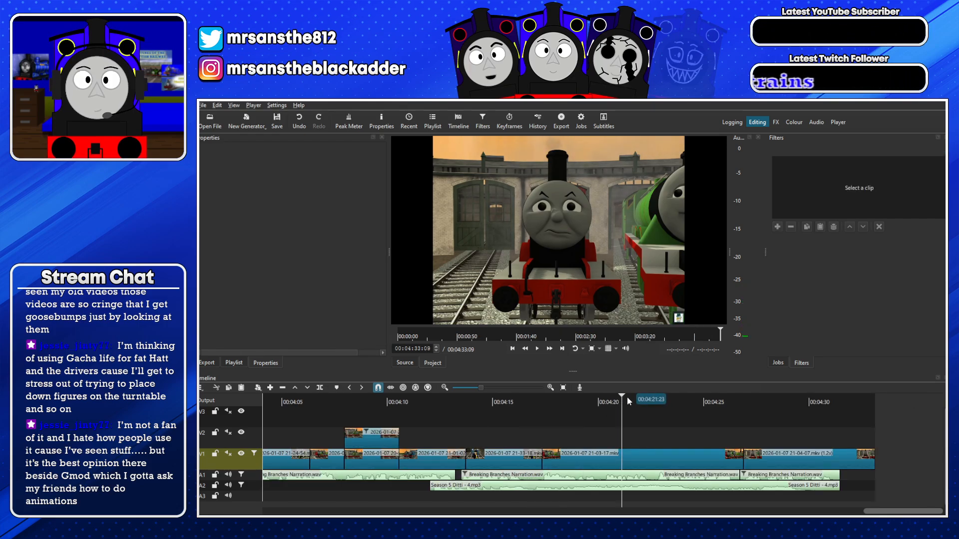
Play from about 00:04:21, tighten the join between the 21-03-17 and 21-04-07 clips, and trim the latter's end to 00:04:33:00
{"action": "left_click", "coordinate": [627, 397]}
{"action": "key", "text": "space"}
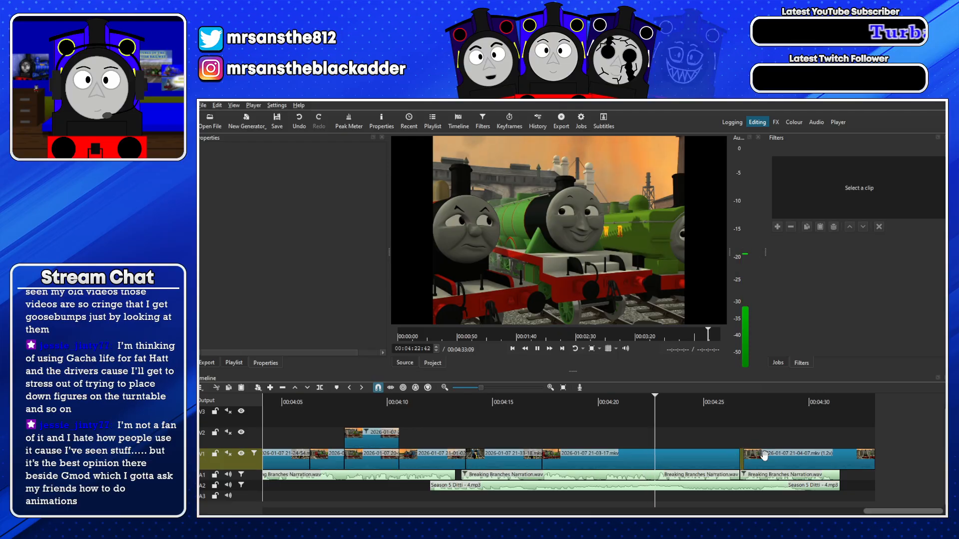
{"action": "left_click_drag", "start_coordinate": [732, 456], "coordinate": [743, 456]}
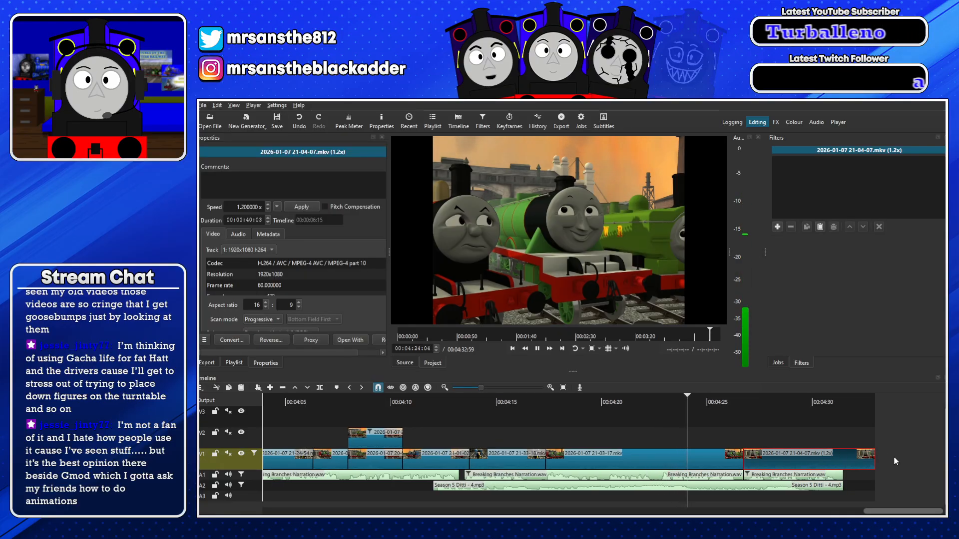
{"action": "left_click_drag", "start_coordinate": [875, 461], "coordinate": [870, 458]}
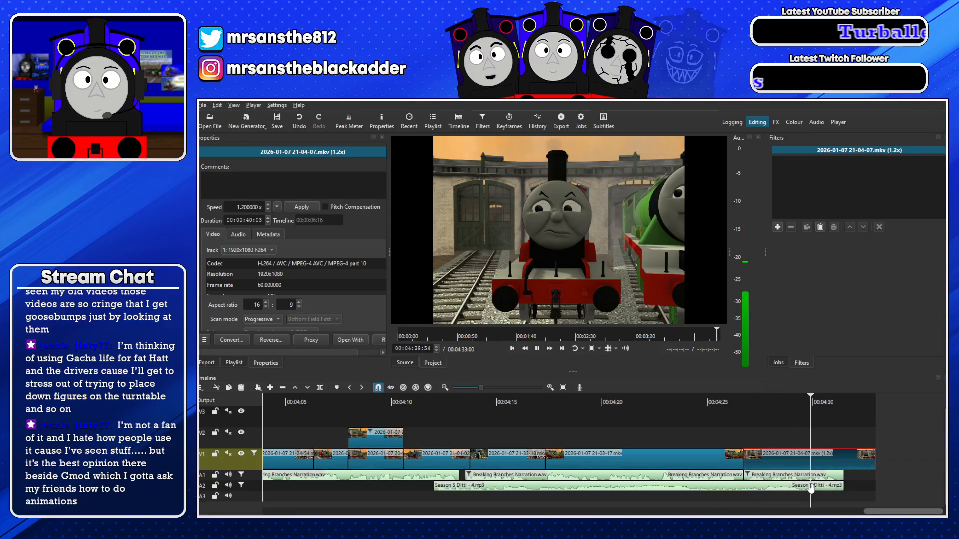
Shorten the Season 5 Ditti - 4 music on A2 so it runs from about 00:04:14 to the narration's end
{"action": "key", "text": "space"}
{"action": "left_click_drag", "start_coordinate": [803, 482], "coordinate": [852, 487]}
{"action": "left_click_drag", "start_coordinate": [481, 488], "coordinate": [663, 488]}
{"action": "left_click_drag", "start_coordinate": [737, 487], "coordinate": [720, 487]}
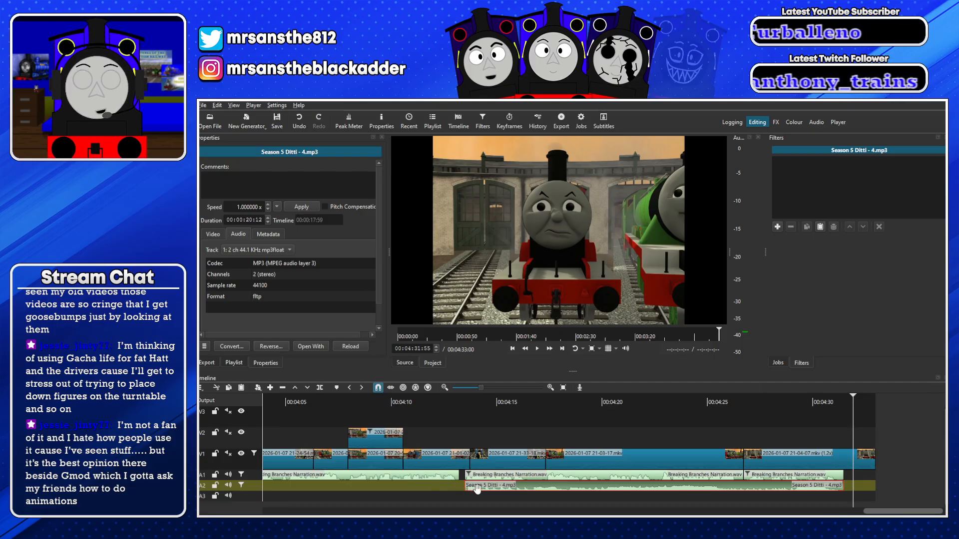
{"action": "left_click_drag", "start_coordinate": [476, 488], "coordinate": [486, 489]}
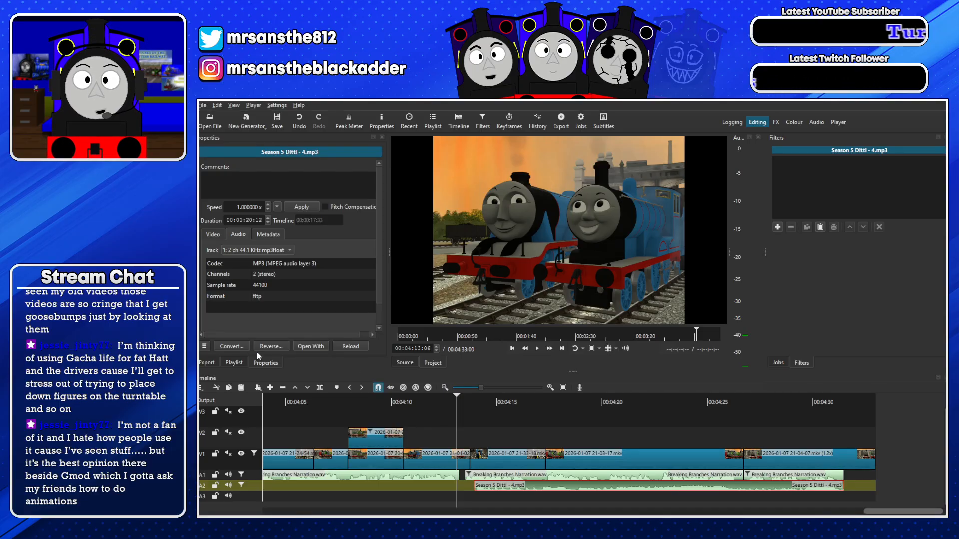
{"action": "left_click", "coordinate": [234, 363]}
{"action": "double_click", "coordinate": [304, 228]}
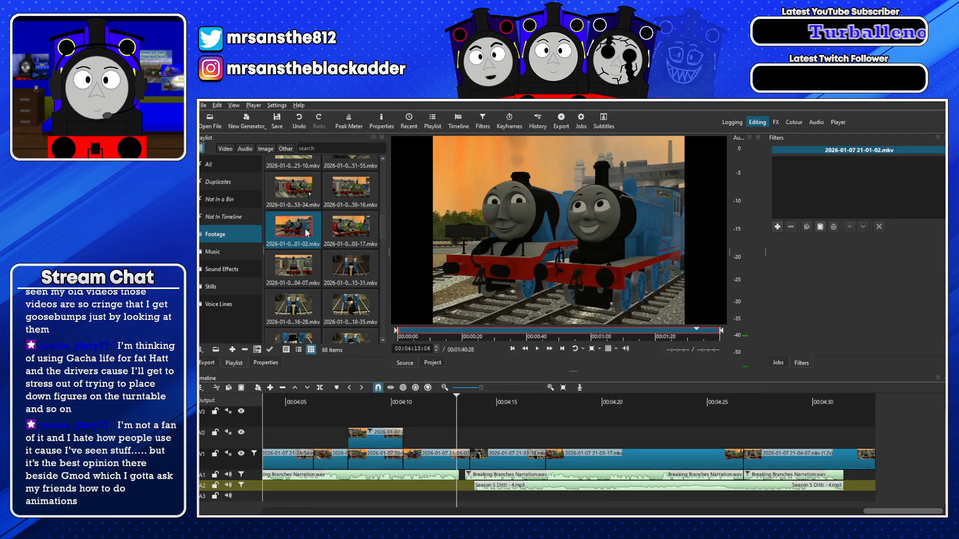
{"action": "left_click", "coordinate": [628, 337]}
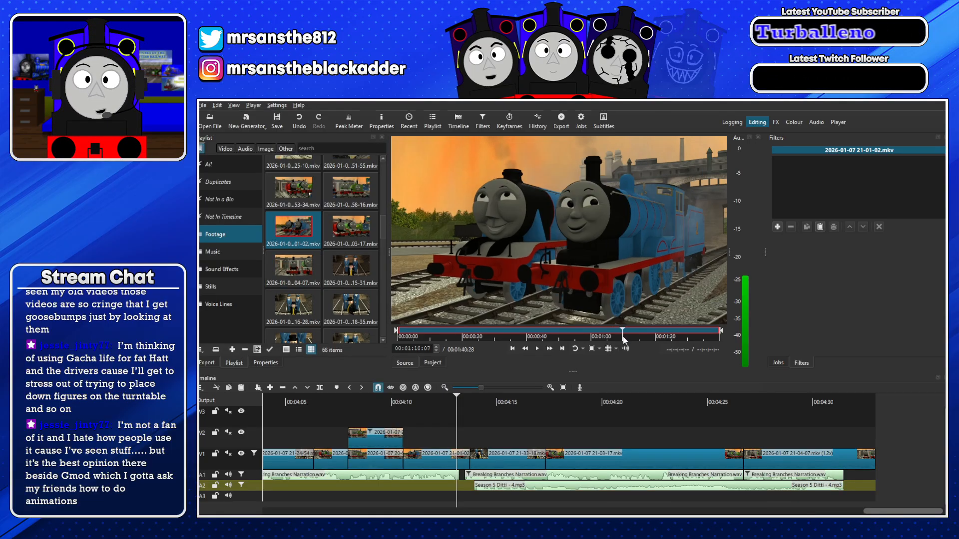
{"action": "left_click", "coordinate": [506, 337]}
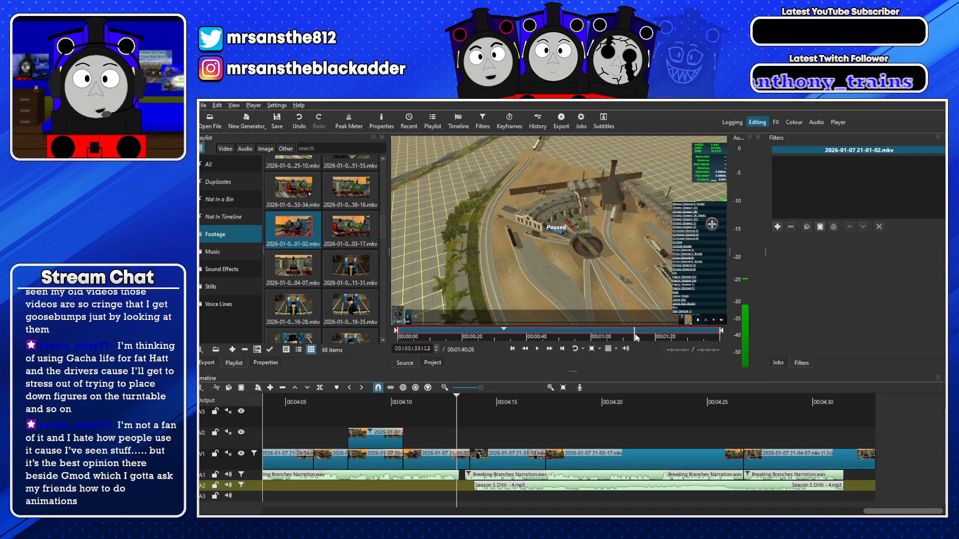
{"action": "left_click", "coordinate": [655, 338]}
{"action": "left_click_drag", "start_coordinate": [401, 332], "coordinate": [657, 332]}
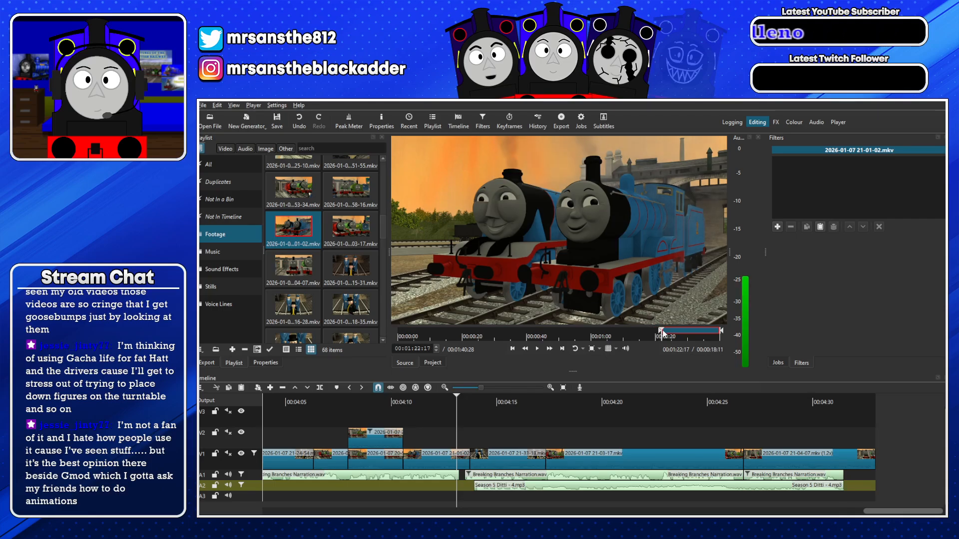
{"action": "left_click_drag", "start_coordinate": [665, 333], "coordinate": [669, 334]}
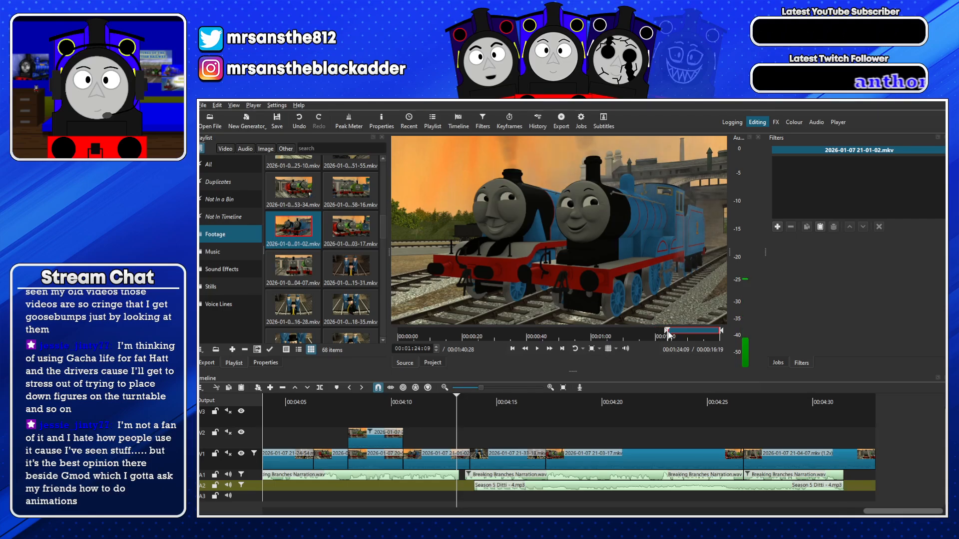
{"action": "left_click_drag", "start_coordinate": [668, 335], "coordinate": [672, 334]}
{"action": "left_click_drag", "start_coordinate": [721, 331], "coordinate": [701, 332]}
Place the marked 21-01-02 section on V2 after the 20-58-16 clip and trim it to match the 21-01-02 clip below
{"action": "left_click_drag", "start_coordinate": [600, 270], "coordinate": [491, 435]}
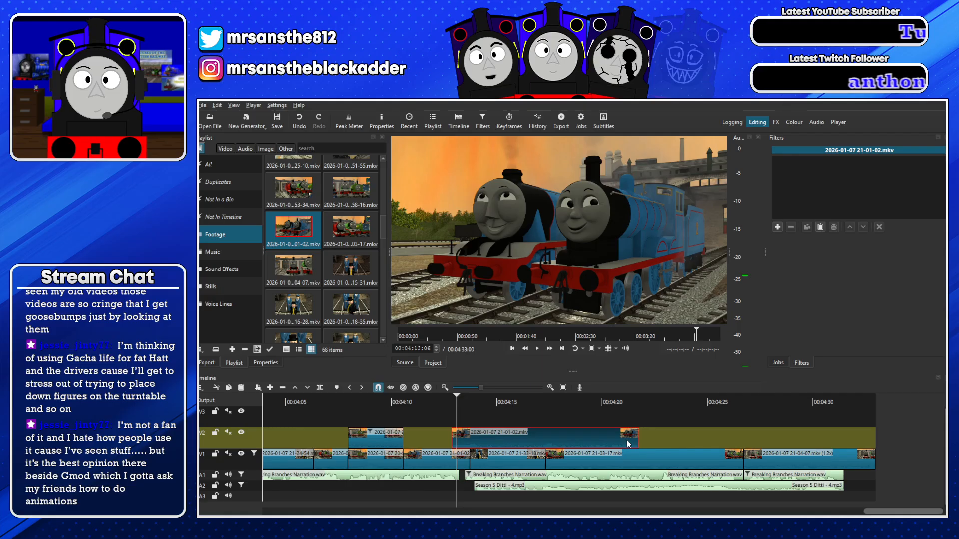
{"action": "left_click_drag", "start_coordinate": [632, 443], "coordinate": [440, 443]}
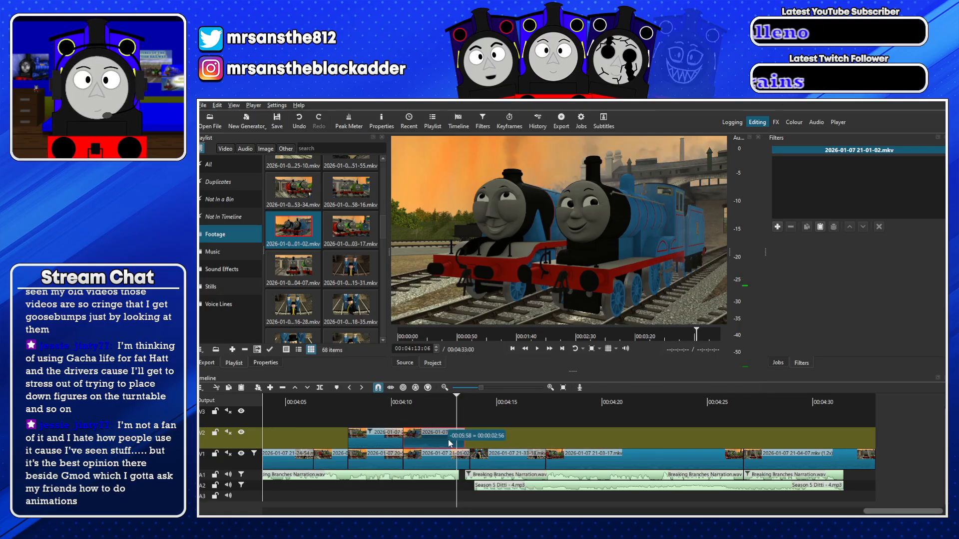
{"action": "left_click_drag", "start_coordinate": [483, 389], "coordinate": [489, 390]}
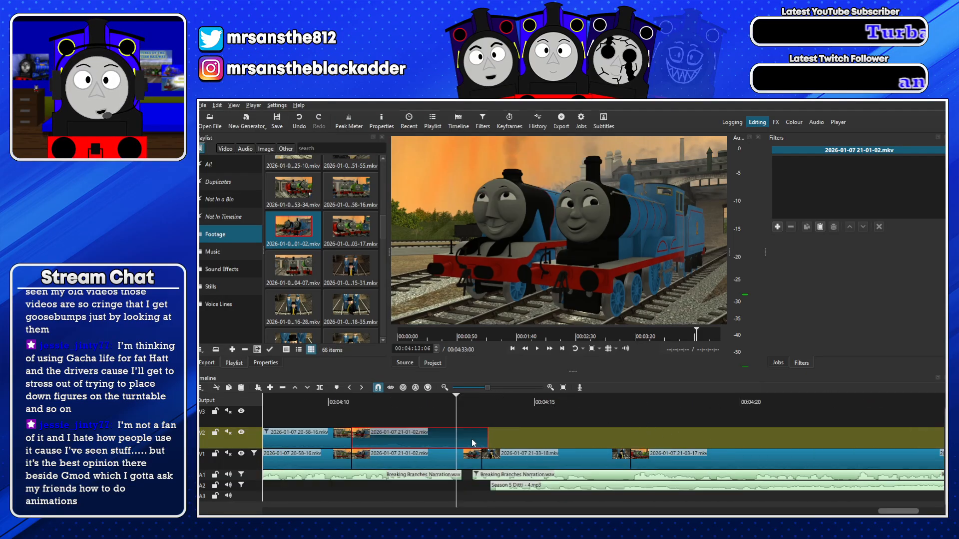
{"action": "left_click_drag", "start_coordinate": [478, 442], "coordinate": [478, 441]}
Add a Crop: Rectangle filter to the V2 clip and frame the front engine's face at position 476, 229 and size 350 x 430
{"action": "left_click", "coordinate": [391, 401]}
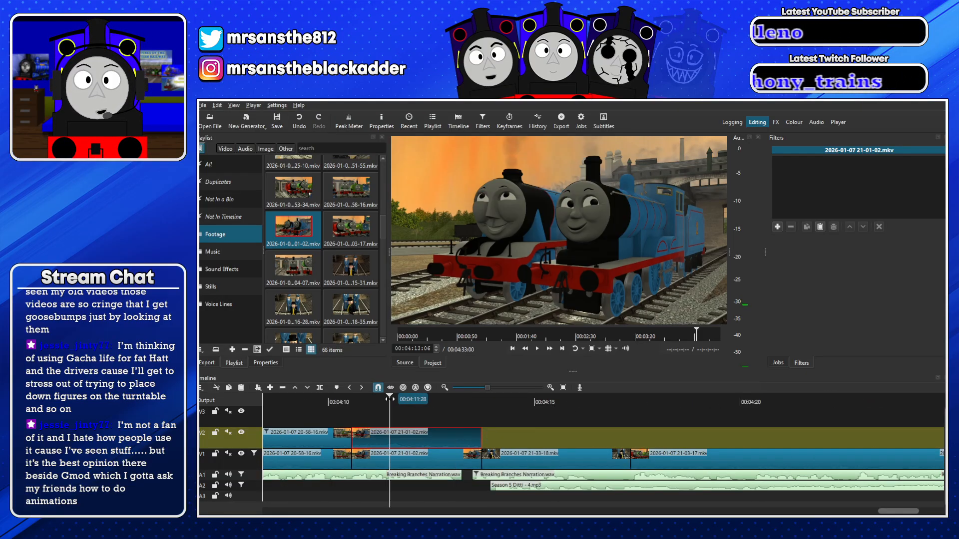
{"action": "left_click", "coordinate": [778, 226]}
{"action": "type", "text": "crop"}
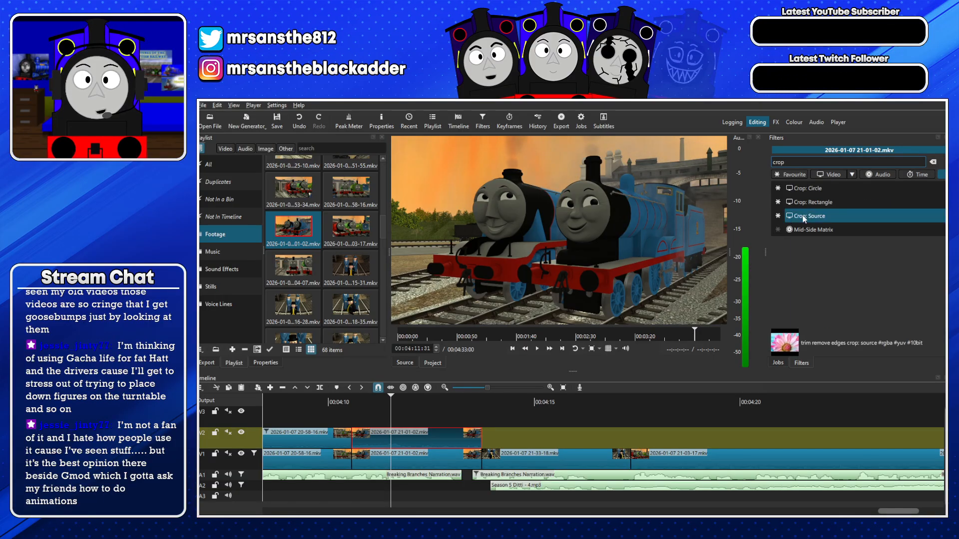
{"action": "left_click", "coordinate": [813, 203]}
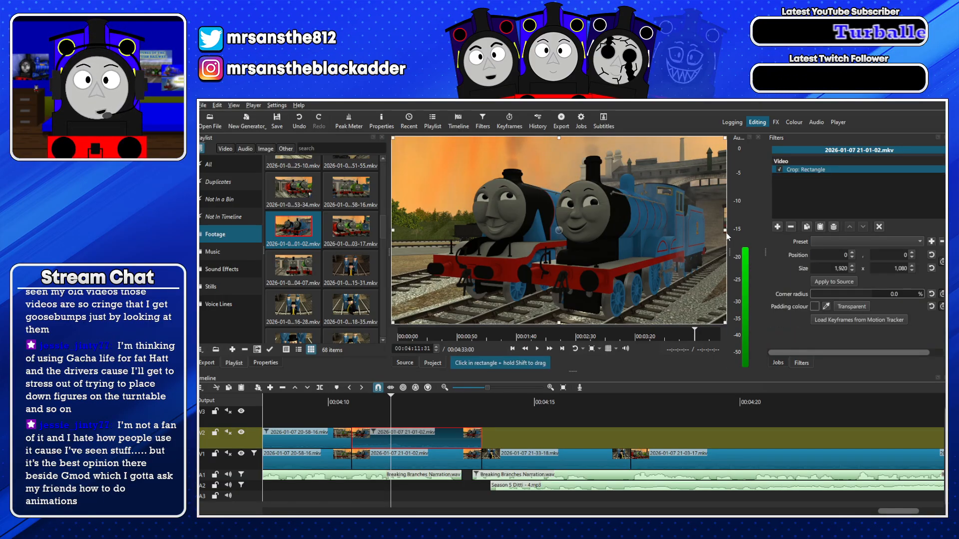
{"action": "left_click_drag", "start_coordinate": [730, 230], "coordinate": [529, 241]}
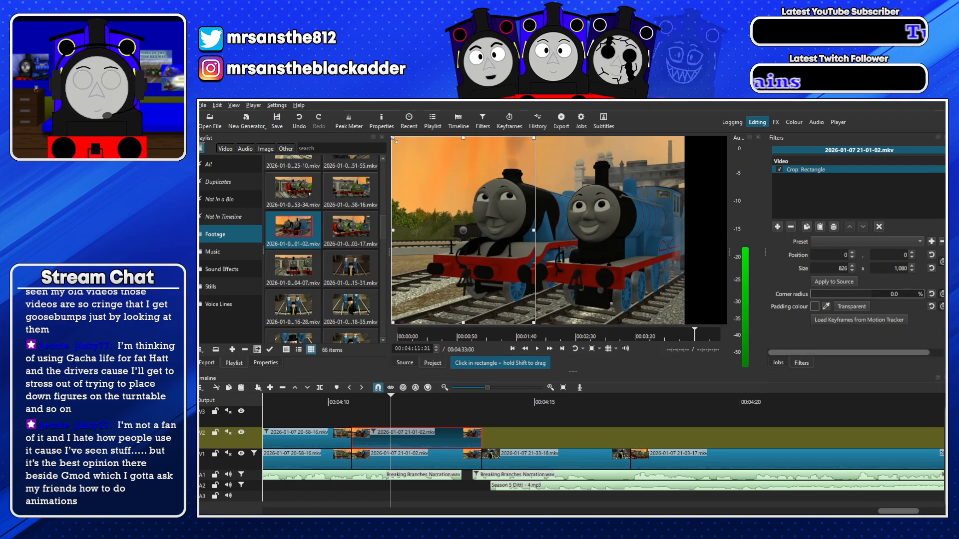
{"action": "left_click_drag", "start_coordinate": [411, 142], "coordinate": [478, 181]}
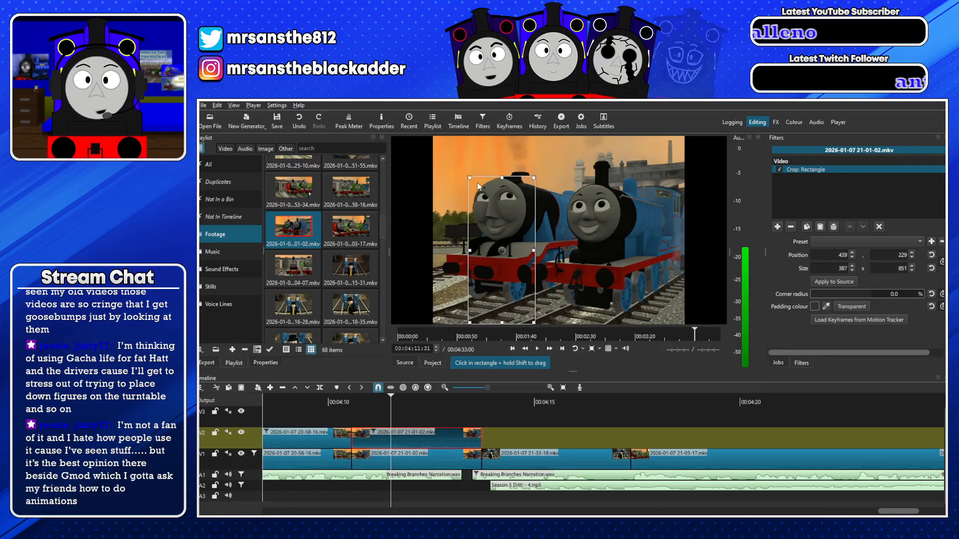
{"action": "left_click_drag", "start_coordinate": [470, 323], "coordinate": [475, 249]}
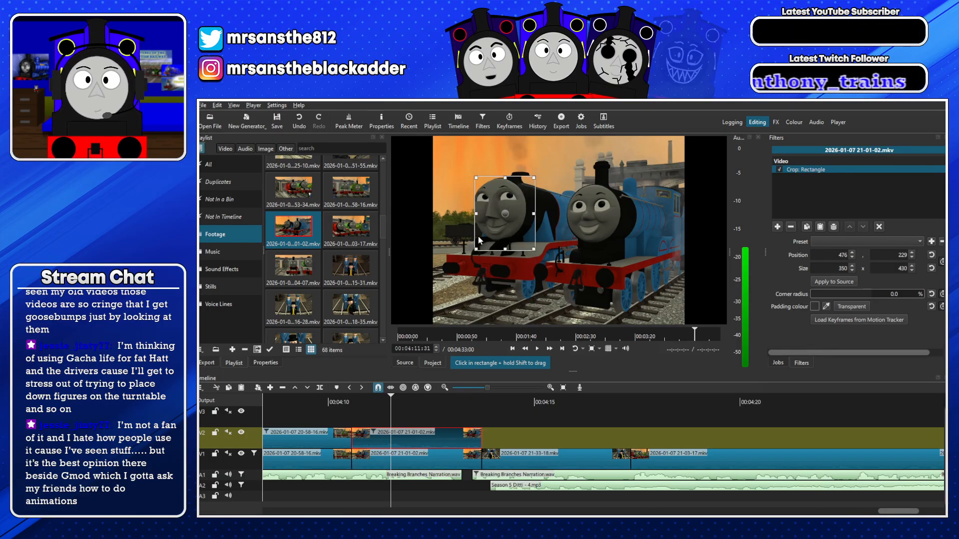
Add a Size, Position & Rotate filter to the V2 clip with 97.6% zoom at position 65, 20 to line up the face
{"action": "left_click", "coordinate": [778, 227]}
{"action": "type", "text": "rot"}
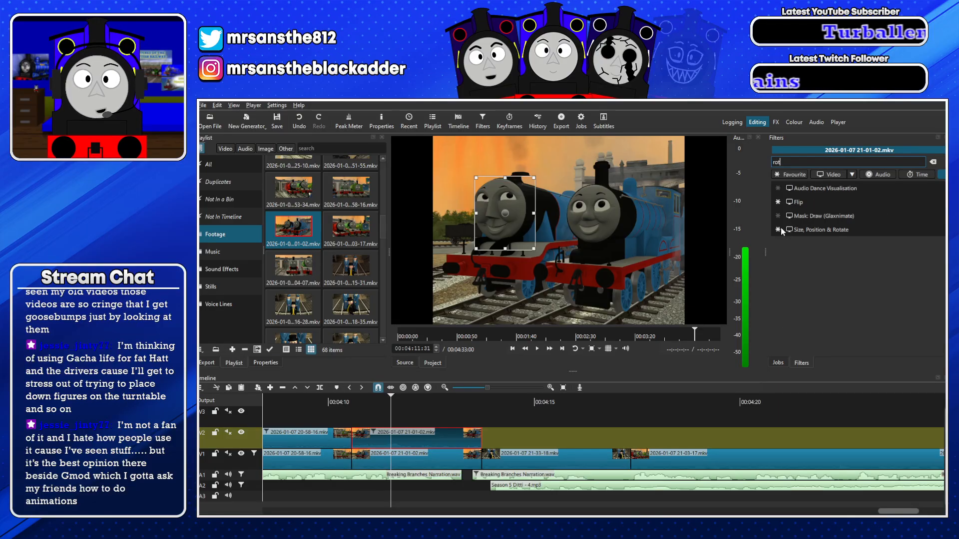
{"action": "left_click", "coordinate": [808, 229]}
{"action": "left_click_drag", "start_coordinate": [562, 229], "coordinate": [573, 233]}
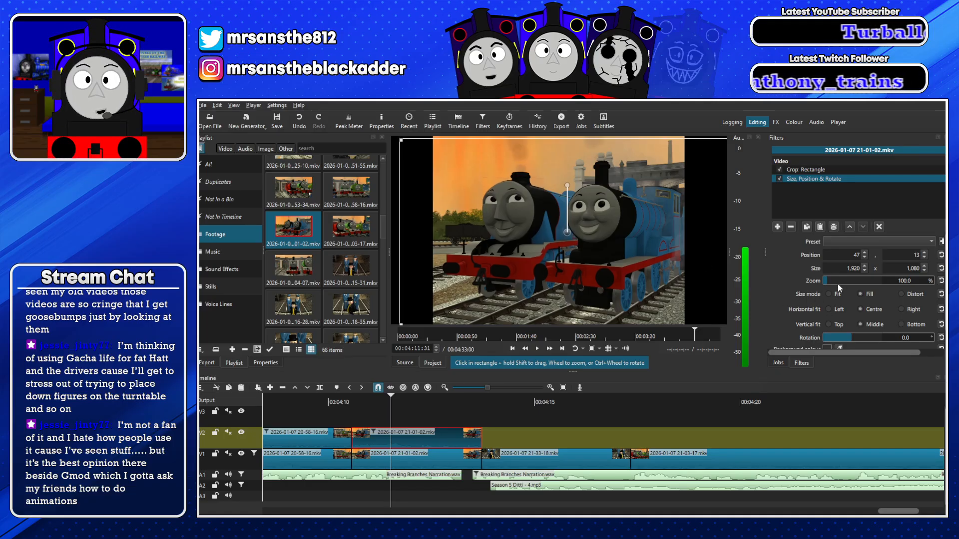
{"action": "scroll", "coordinate": [839, 287], "scroll_direction": "down", "scroll_amount": 2}
{"action": "scroll", "coordinate": [839, 288], "scroll_direction": "down", "scroll_amount": 2}
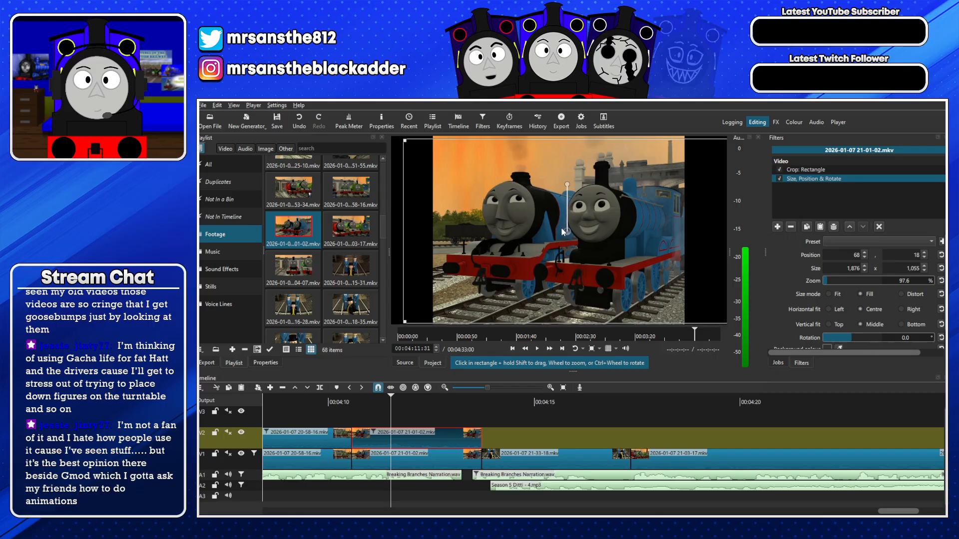
{"action": "left_click_drag", "start_coordinate": [562, 232], "coordinate": [561, 233]}
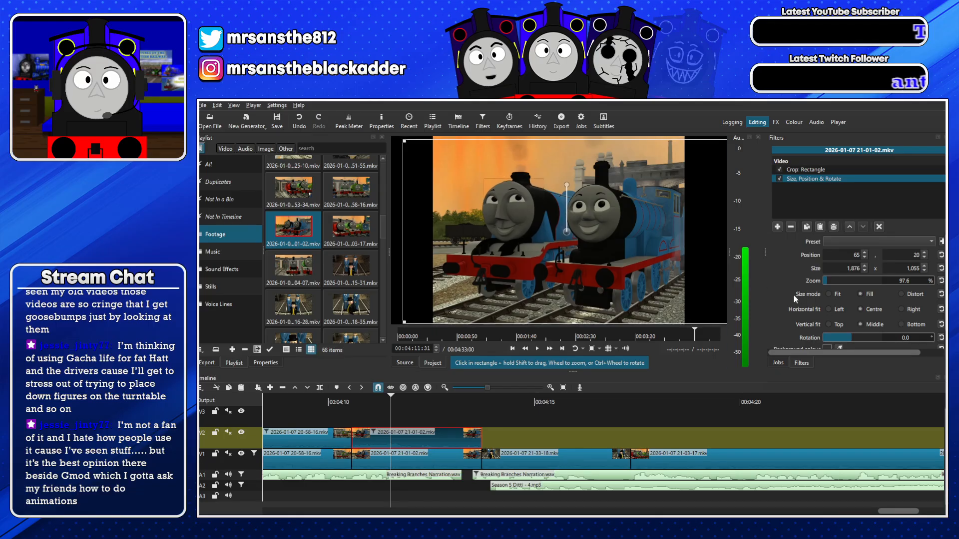
Refine the face overlay to 97.0% zoom at position 70, 27, and shorten its crop rectangle to 350 x 375
{"action": "scroll", "coordinate": [829, 280], "scroll_direction": "down", "scroll_amount": 3}
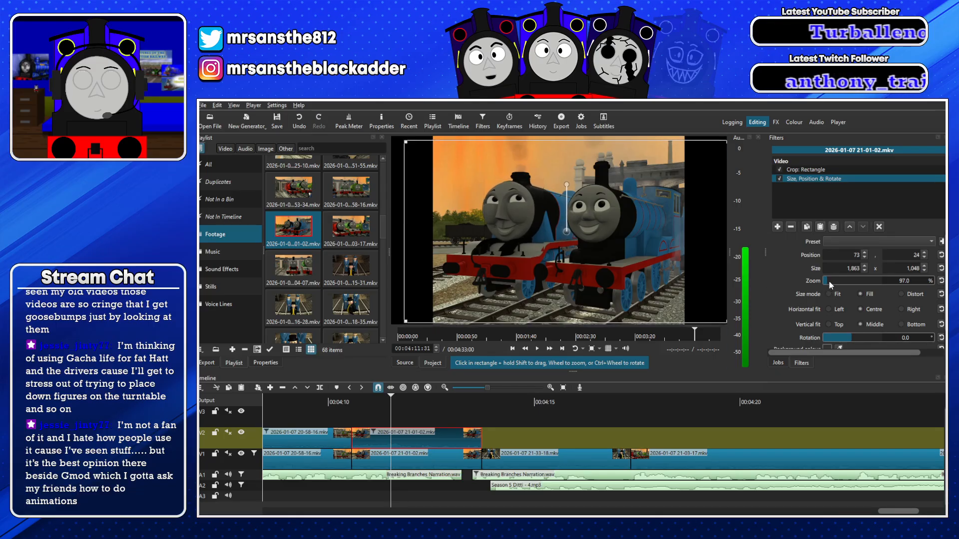
{"action": "left_click_drag", "start_coordinate": [562, 230], "coordinate": [562, 233]}
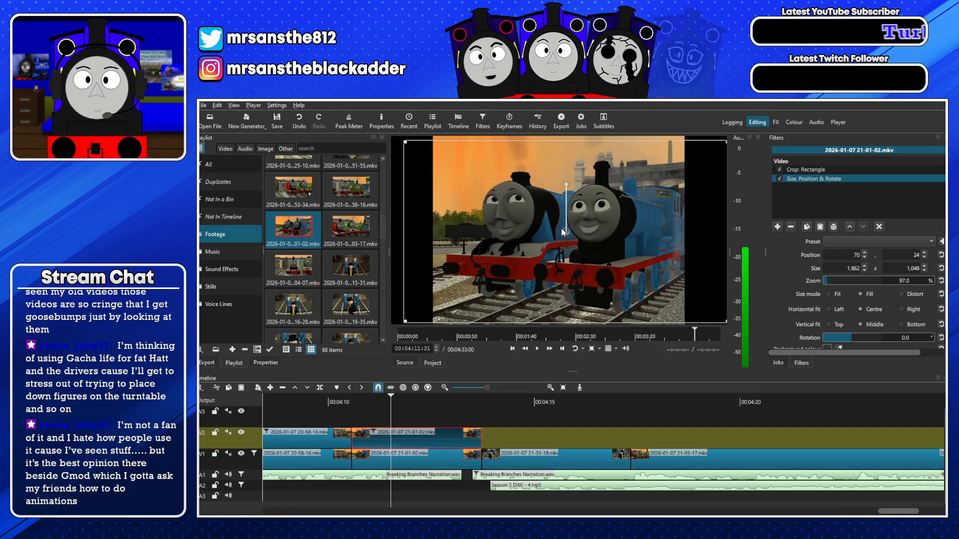
{"action": "left_click_drag", "start_coordinate": [563, 231], "coordinate": [562, 230]}
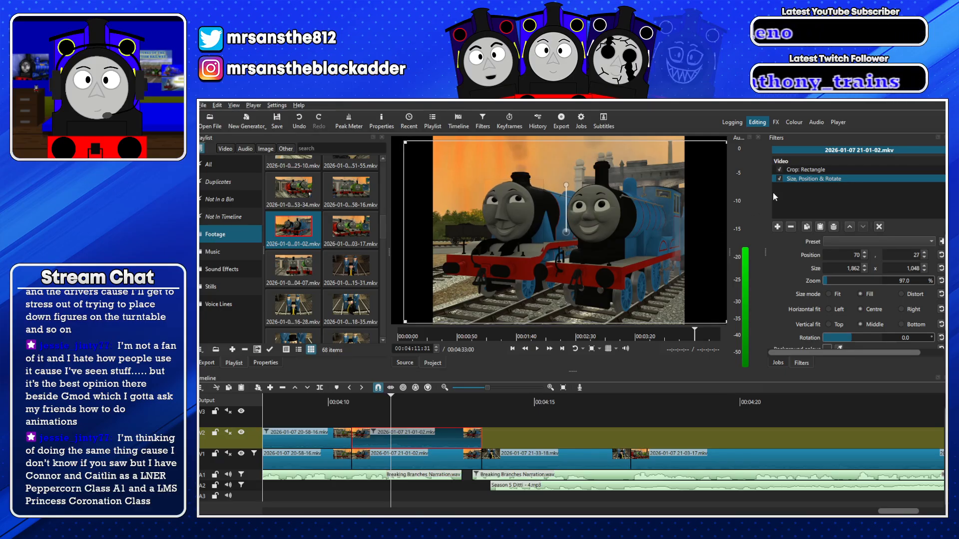
{"action": "left_click", "coordinate": [804, 169]}
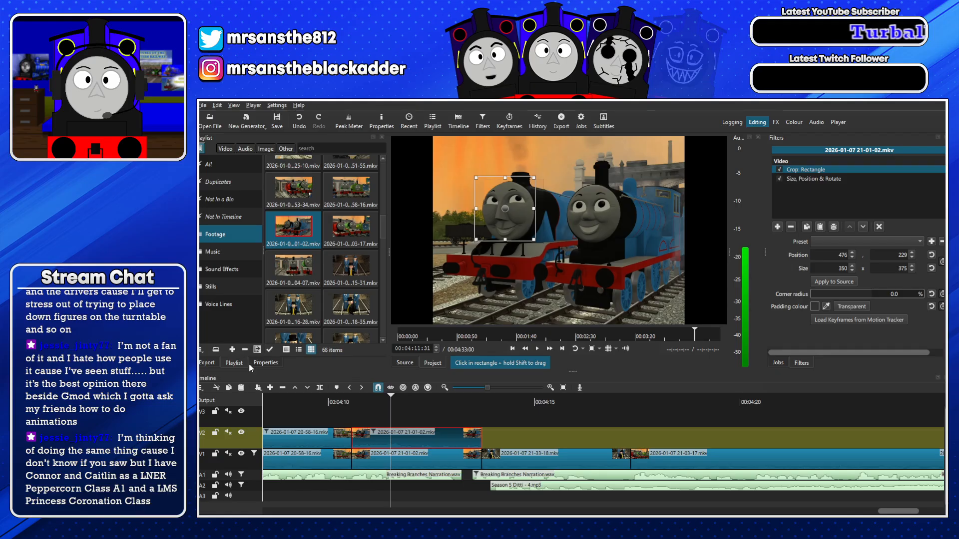
Replace the 21-01-02 clip on V1 with the V2 copy and remove its crop and Size, Position & Rotate filters
{"action": "left_click", "coordinate": [249, 444]}
{"action": "left_click", "coordinate": [431, 436]}
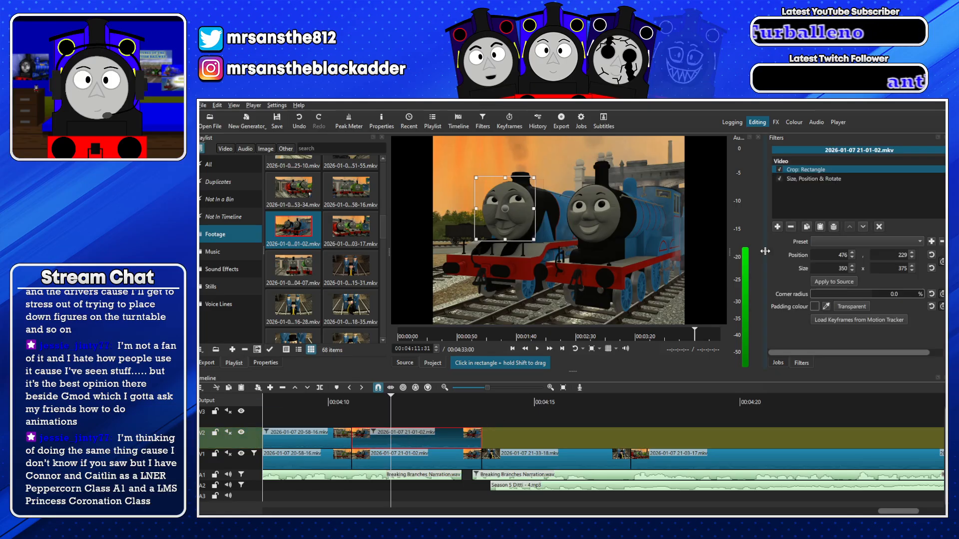
{"action": "left_click_drag", "start_coordinate": [443, 456], "coordinate": [464, 455]}
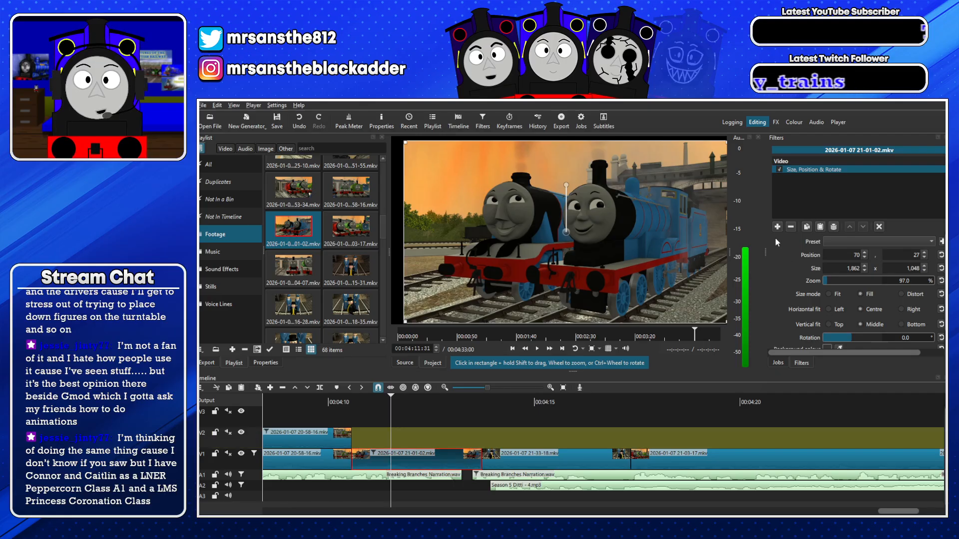
{"action": "left_click", "coordinate": [790, 227]}
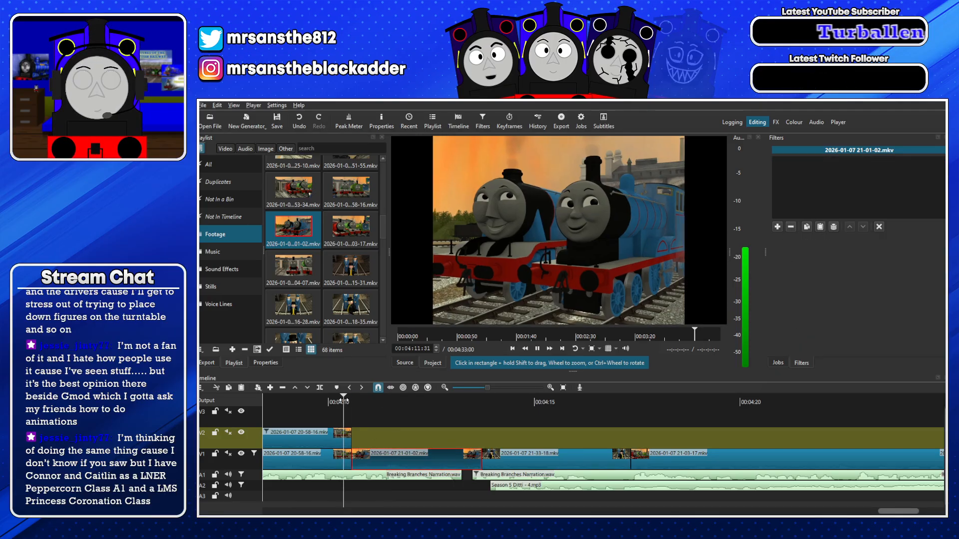
Play the sequence from about 00:04:10 to check the replaced 21-01-02 clip and the cut that follows
{"action": "left_click_drag", "start_coordinate": [344, 400], "coordinate": [332, 400]}
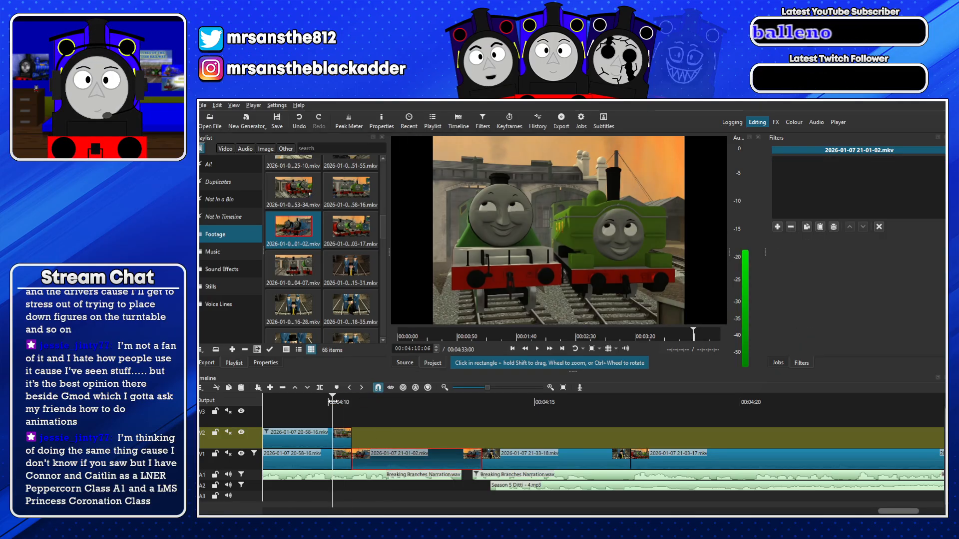
{"action": "key", "text": "space"}
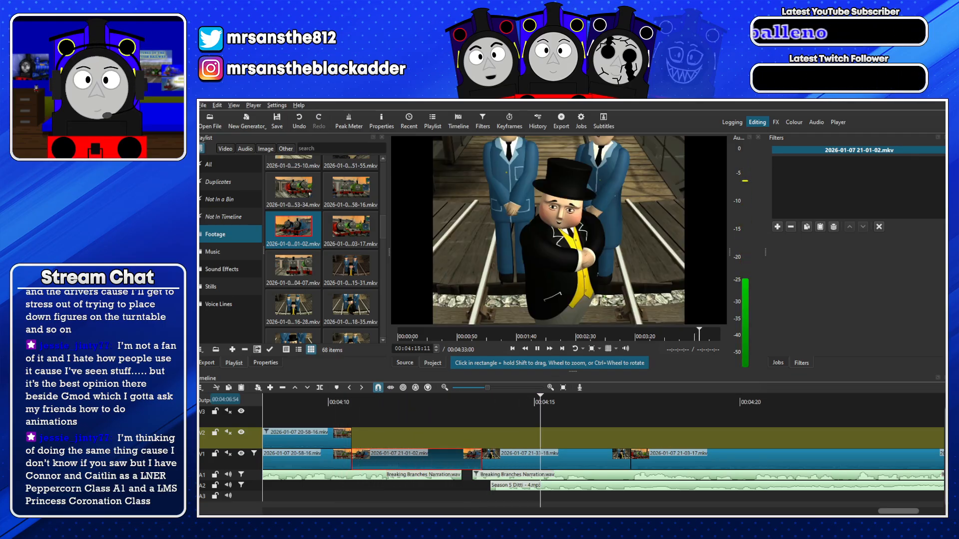
{"action": "key", "text": "space"}
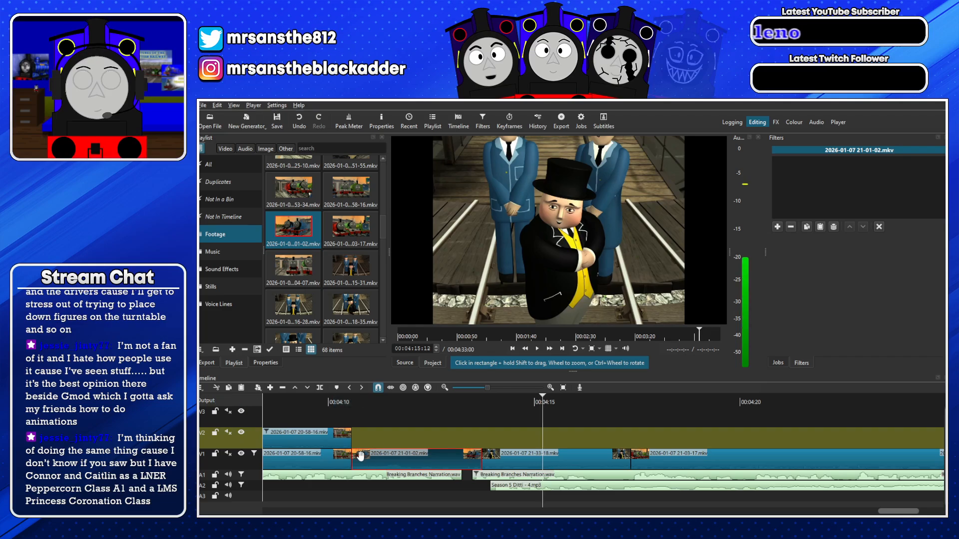
Trim about 00:01:53 off the start of the 21-01-02 clip on V1 and move it back against the 20-58-16 clip
{"action": "left_click_drag", "start_coordinate": [352, 459], "coordinate": [370, 456]}
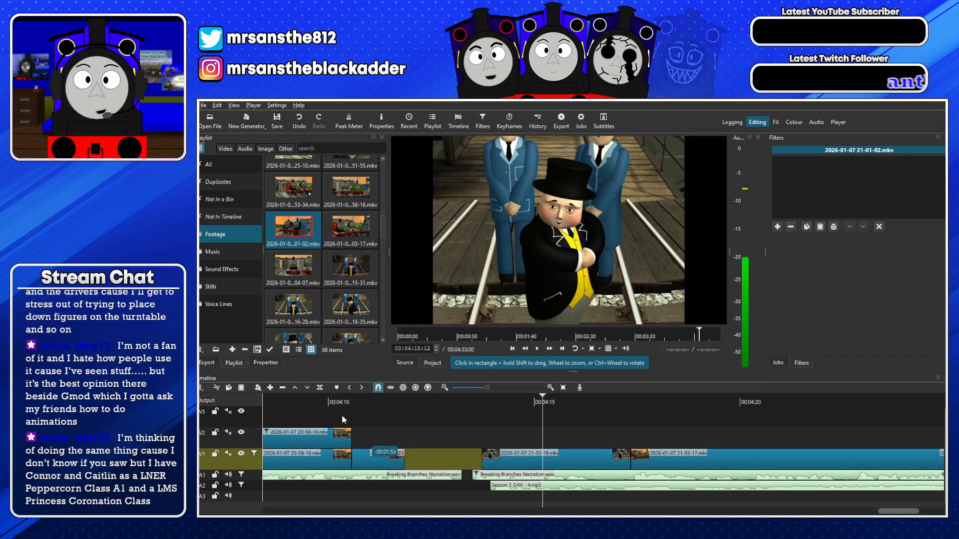
{"action": "left_click", "coordinate": [338, 403]}
{"action": "key", "text": "space"}
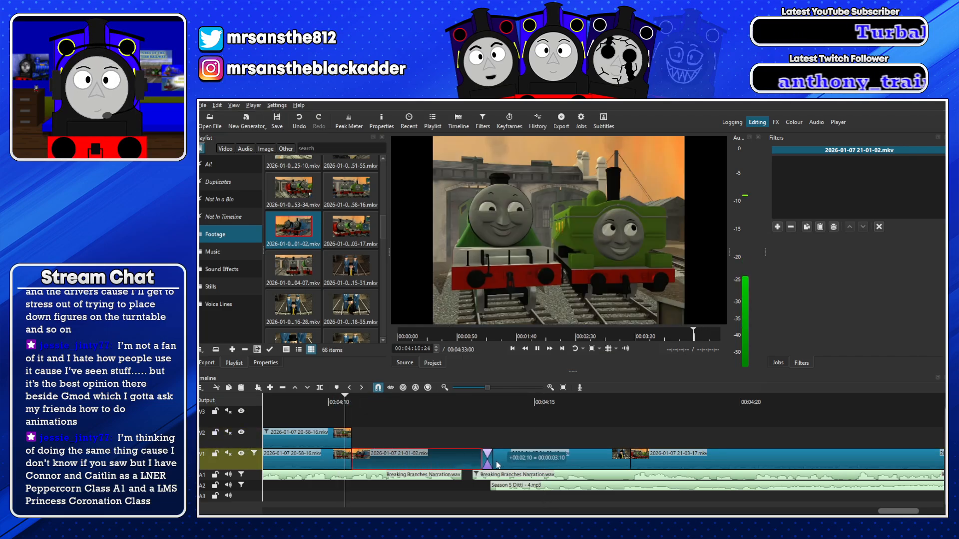
Try to extend the end of the 21-01-02 clip into the 21-33-18 clip, and undo the resulting transition
{"action": "left_click_drag", "start_coordinate": [483, 462], "coordinate": [485, 462]}
{"action": "key", "text": "space"}
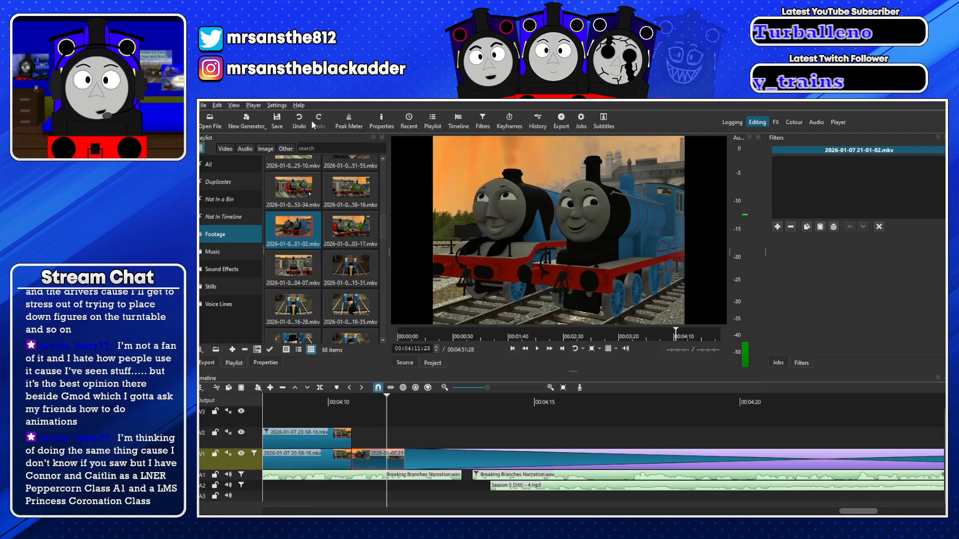
{"action": "left_click", "coordinate": [300, 123]}
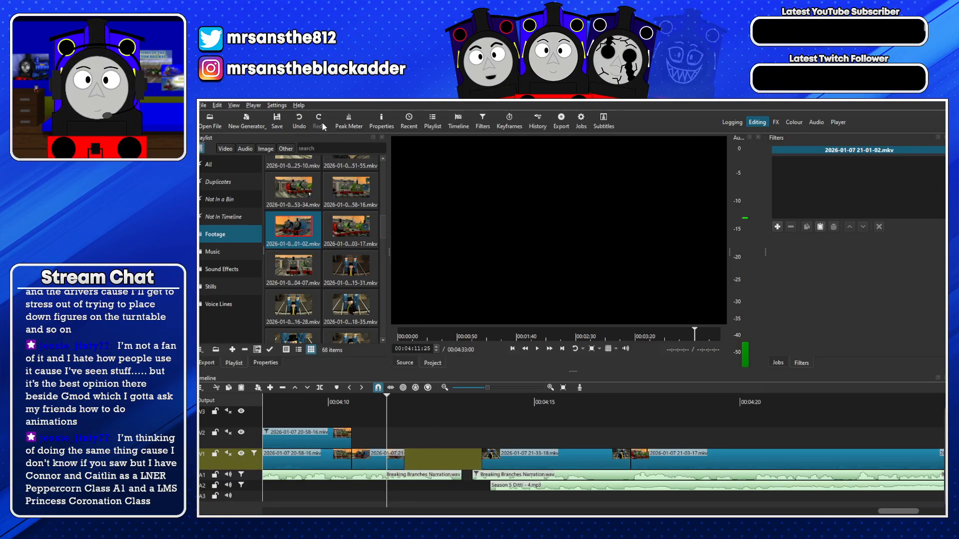
Extend the end of the 21-01-02 clip to the start of the 21-33-18 clip and play the sequence through
{"action": "left_click", "coordinate": [392, 461]}
{"action": "left_click_drag", "start_coordinate": [403, 459], "coordinate": [481, 460]}
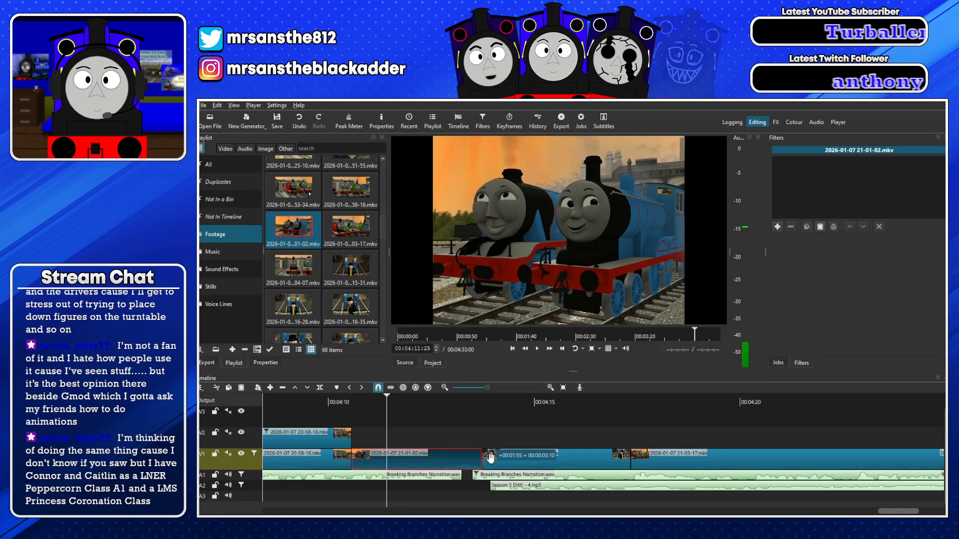
{"action": "scroll", "coordinate": [604, 454], "scroll_direction": "down", "scroll_amount": 5}
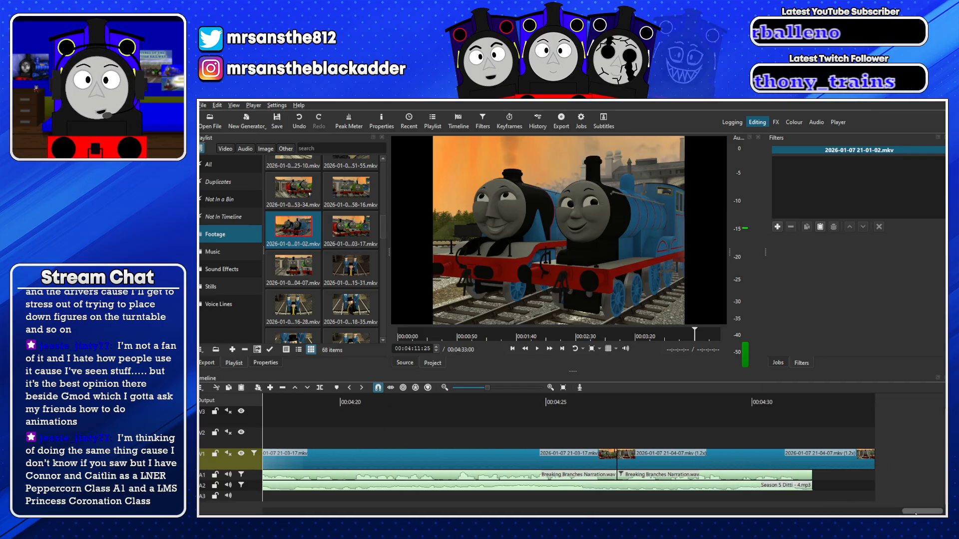
{"action": "scroll", "coordinate": [603, 455], "scroll_direction": "up", "scroll_amount": 12}
{"action": "scroll", "coordinate": [603, 454], "scroll_direction": "down", "scroll_amount": 2}
{"action": "key", "text": "space"}
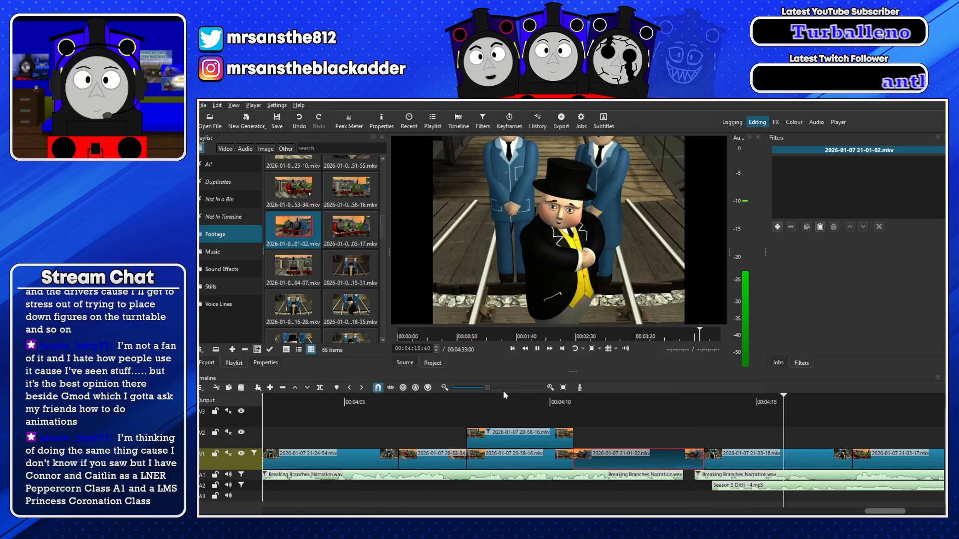
{"action": "scroll", "coordinate": [479, 387], "scroll_direction": "down", "scroll_amount": 1}
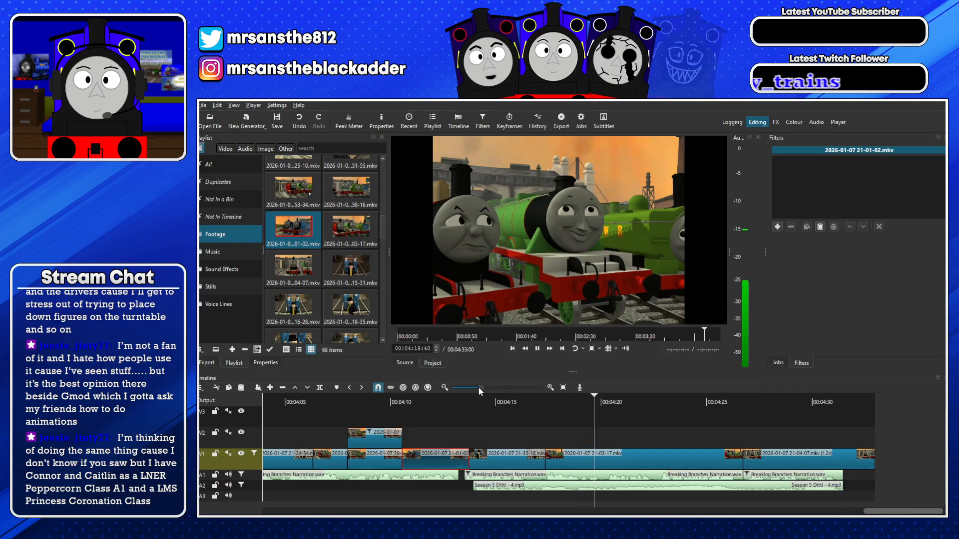
{"action": "left_click", "coordinate": [224, 442]}
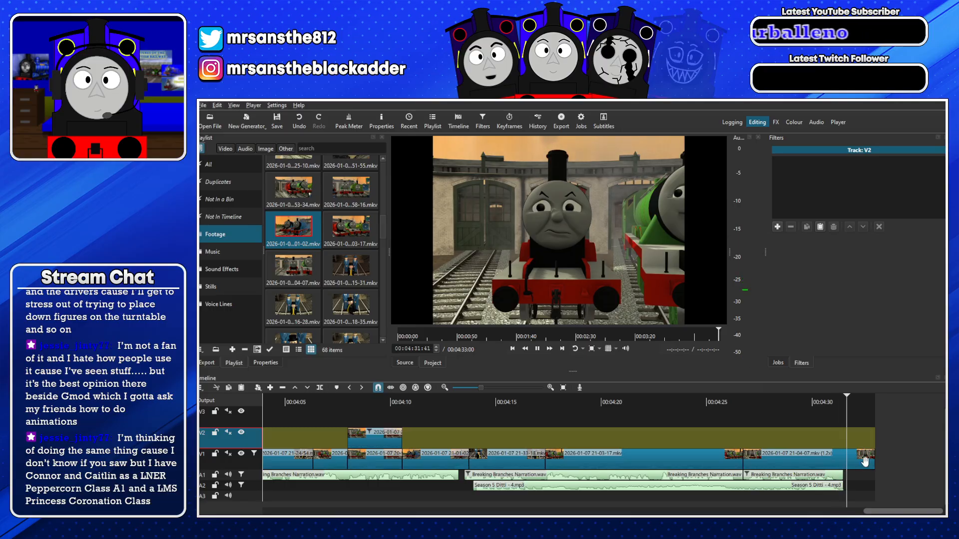
Add a Size, Position & Rotate filter with 121.2% zoom to the 21-03-17 clip on V1
{"action": "left_click", "coordinate": [710, 401]}
{"action": "left_click", "coordinate": [714, 460]}
{"action": "left_click", "coordinate": [777, 226]}
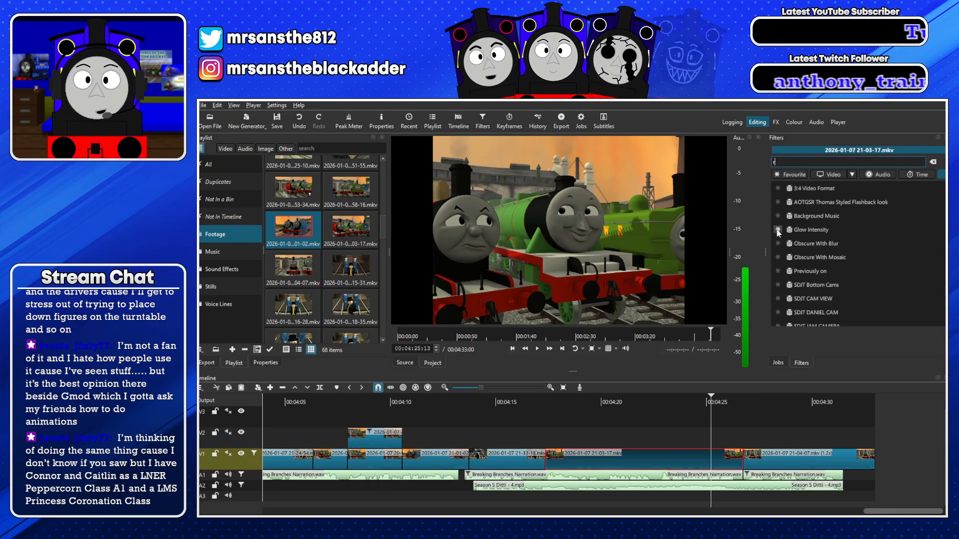
{"action": "type", "text": "size"}
{"action": "left_click", "coordinate": [793, 230]}
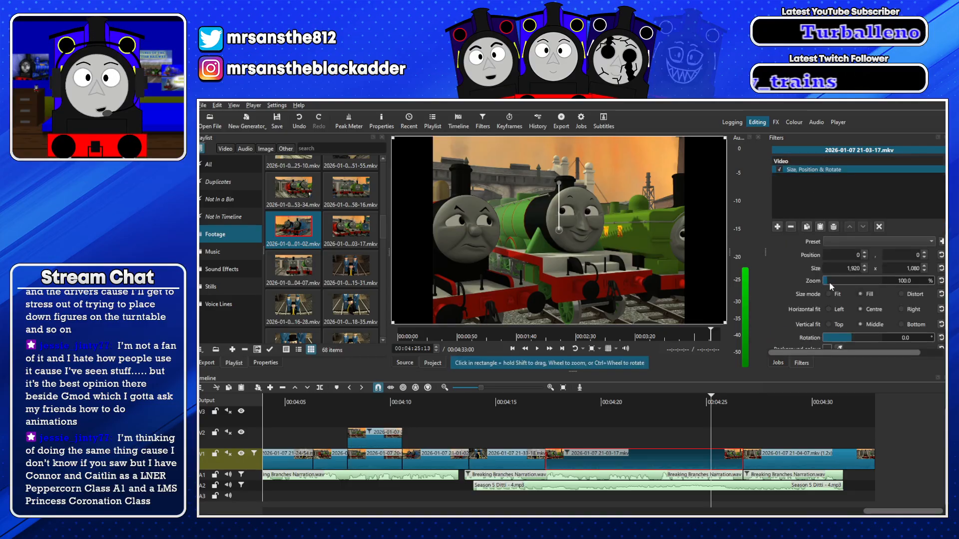
{"action": "scroll", "coordinate": [829, 281], "scroll_direction": "up", "scroll_amount": 3}
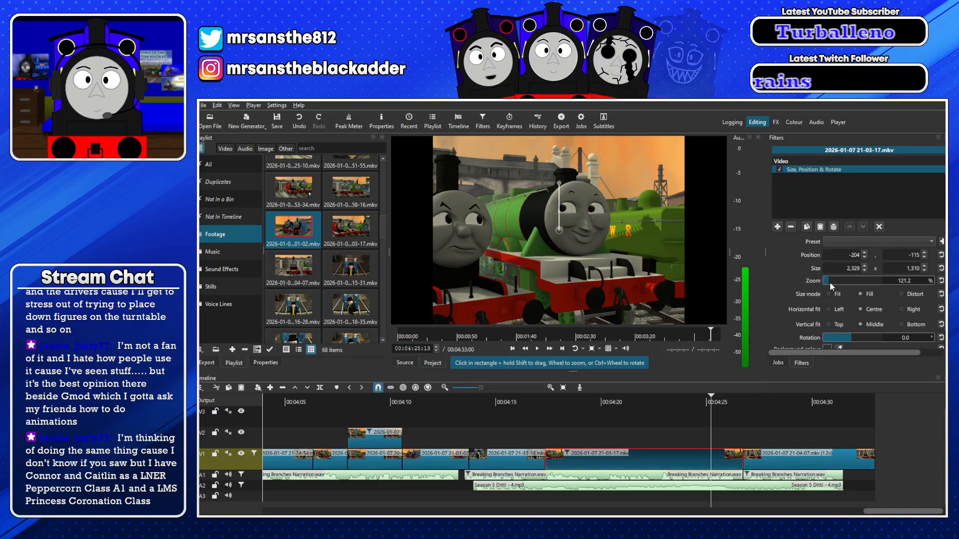
Add a Size, Position & Rotate filter to the 20-53-34 clip near 00:04:07 and set its zoom to 128.9%
{"action": "left_click", "coordinate": [502, 403]}
{"action": "left_click", "coordinate": [434, 448]}
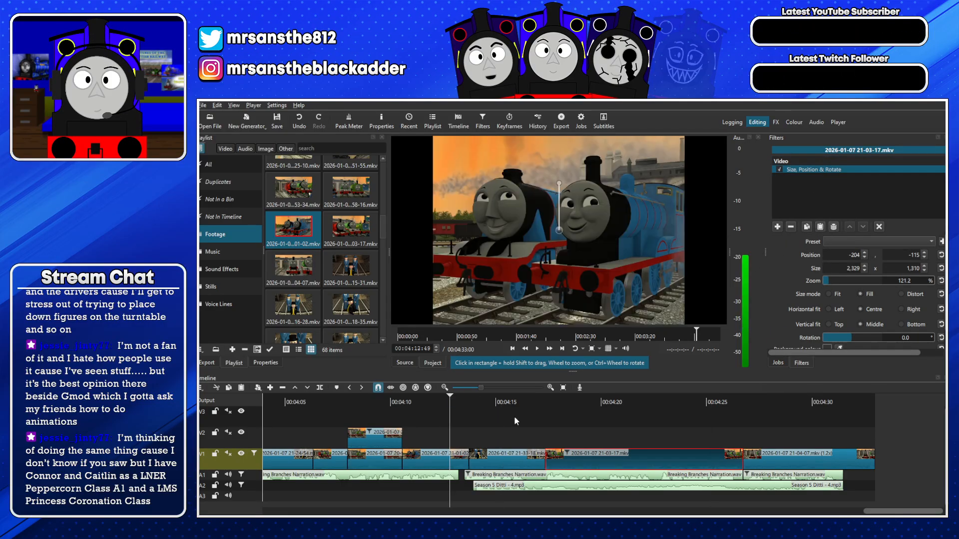
{"action": "left_click", "coordinate": [327, 402]}
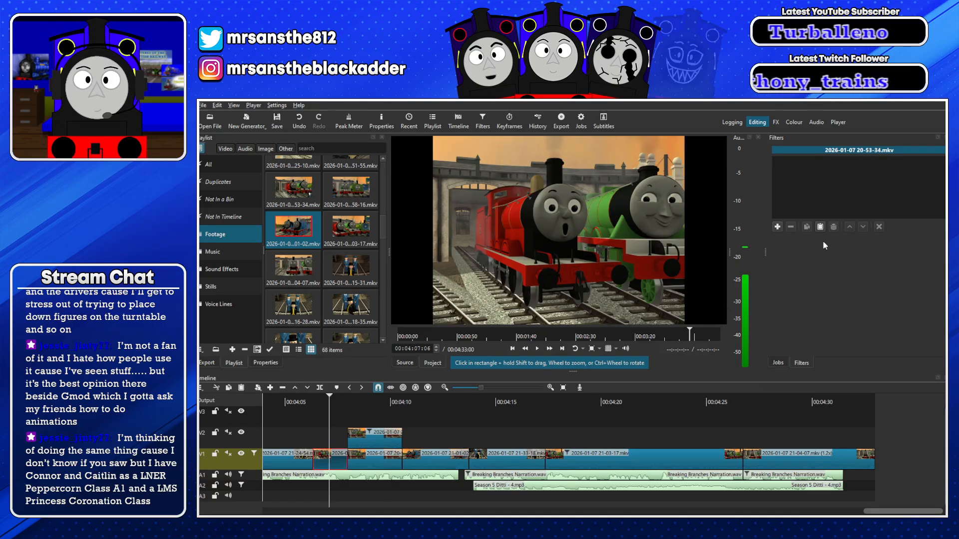
{"action": "left_click", "coordinate": [330, 459]}
{"action": "scroll", "coordinate": [831, 281], "scroll_direction": "up", "scroll_amount": 5}
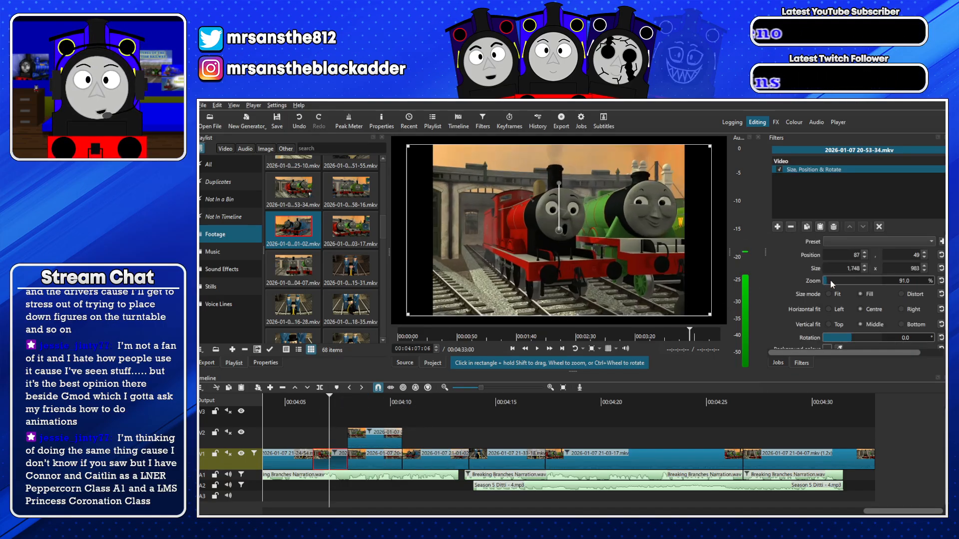
{"action": "scroll", "coordinate": [832, 284], "scroll_direction": "down", "scroll_amount": 4}
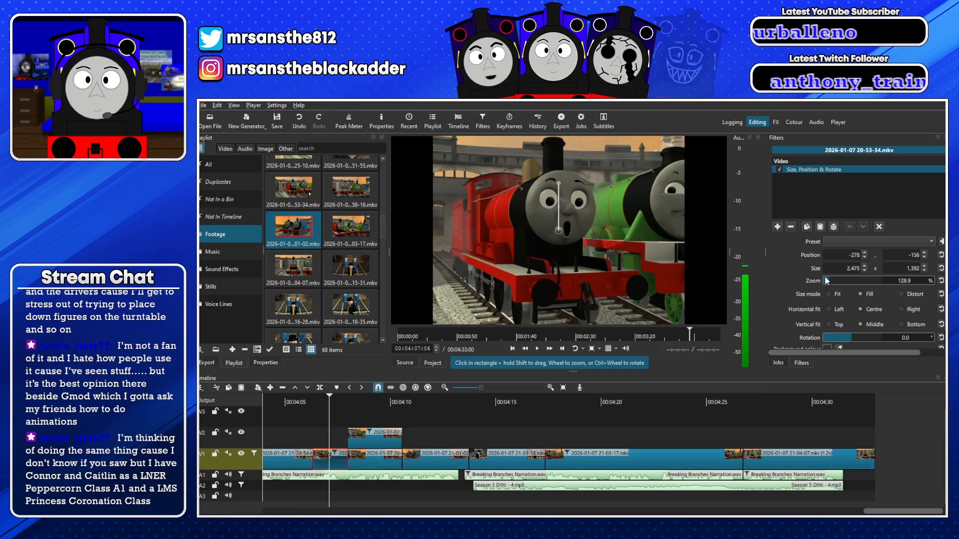
Paste the Size, Position & Rotate filter onto the 20-53-34 clip near 00:04:00 and inspect the preceding clips
{"action": "left_click_drag", "start_coordinate": [304, 397], "coordinate": [350, 402]}
{"action": "left_click", "coordinate": [351, 451]}
{"action": "left_click", "coordinate": [819, 228]}
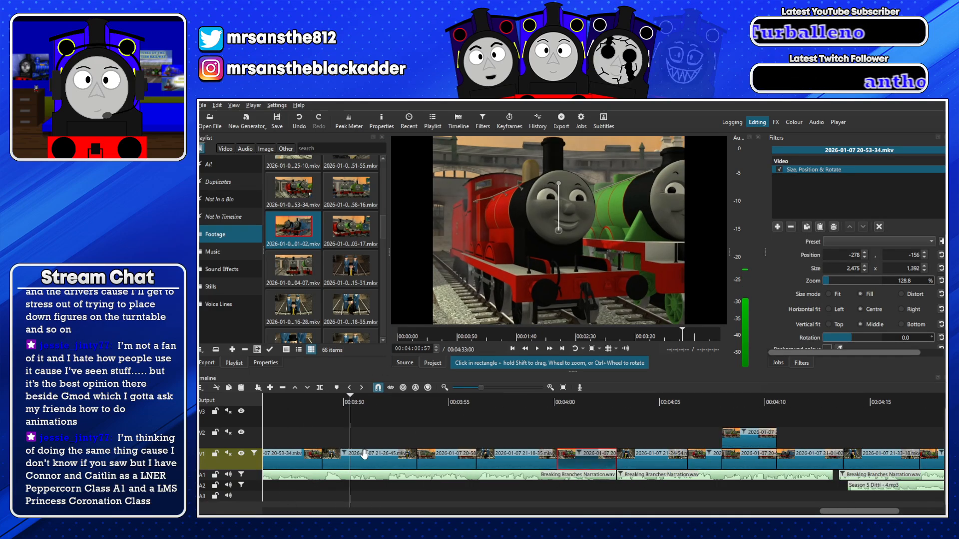
{"action": "left_click", "coordinate": [428, 454]}
{"action": "left_click", "coordinate": [294, 457]}
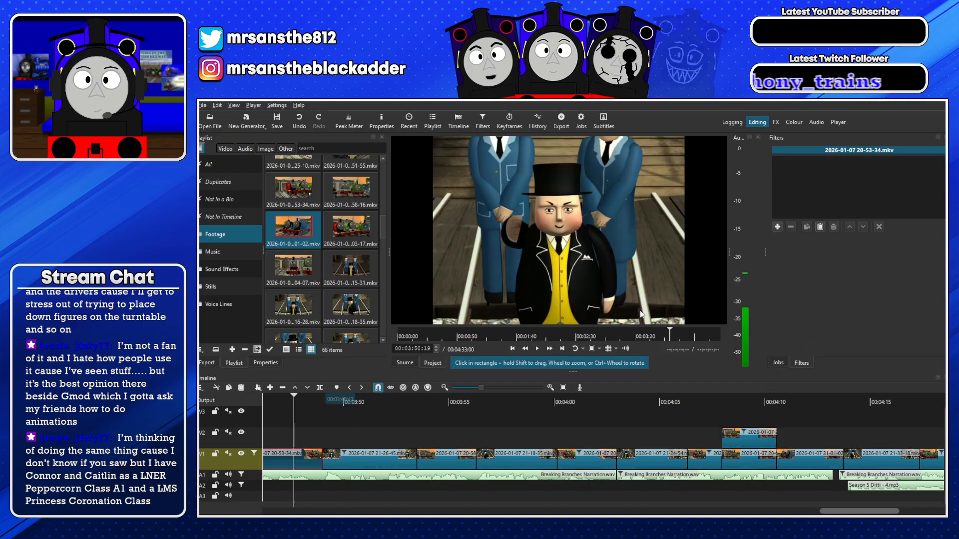
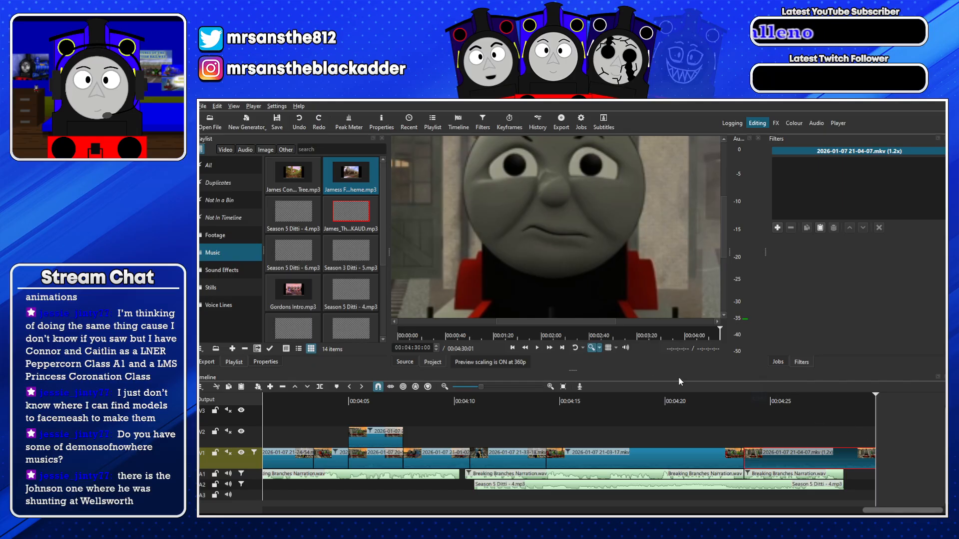
Fit the preview to the frame, select all clips from about 00:03:18 onward, and shift them earlier so the sequence ends at 00:04:30:00
{"action": "left_click", "coordinate": [592, 348]}
{"action": "left_click", "coordinate": [564, 387]}
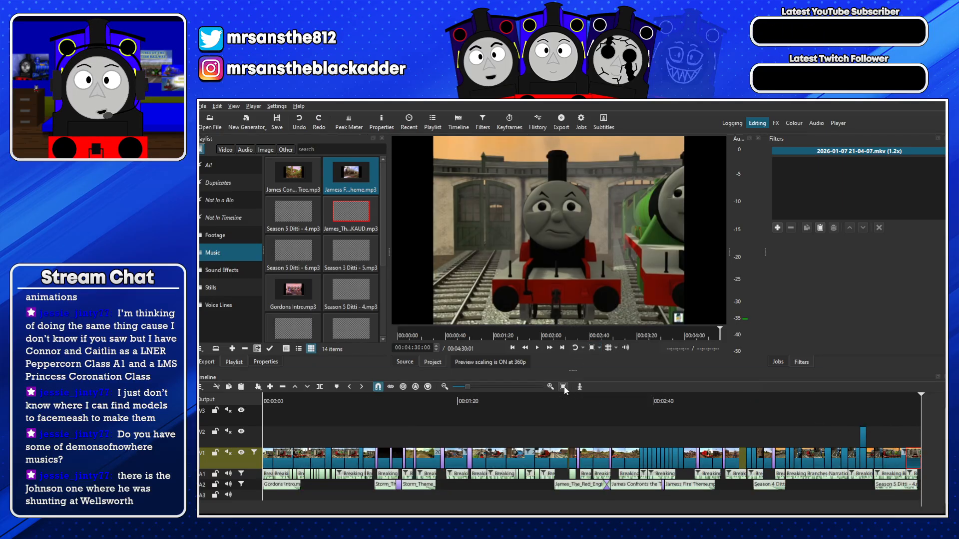
{"action": "left_click_drag", "start_coordinate": [932, 421], "coordinate": [749, 511]}
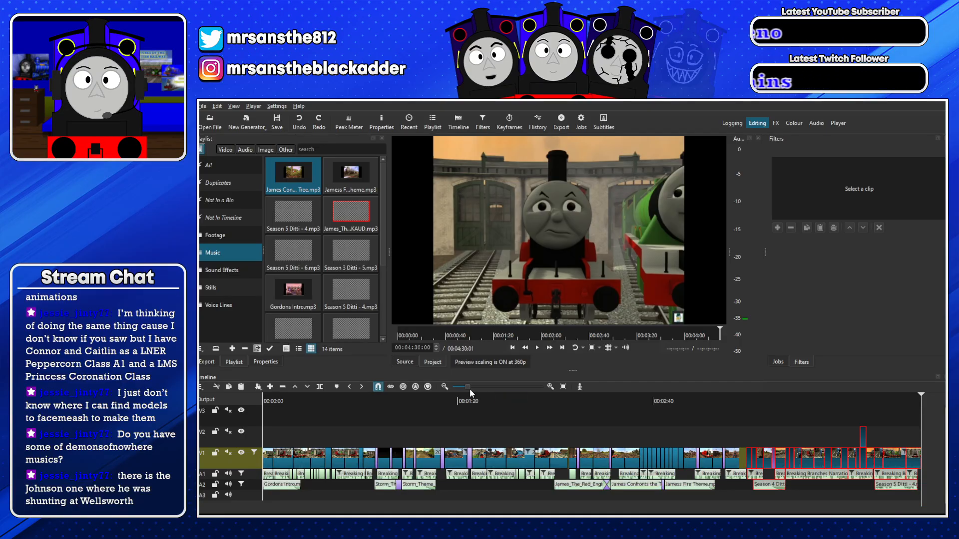
{"action": "left_click_drag", "start_coordinate": [494, 393], "coordinate": [494, 393]}
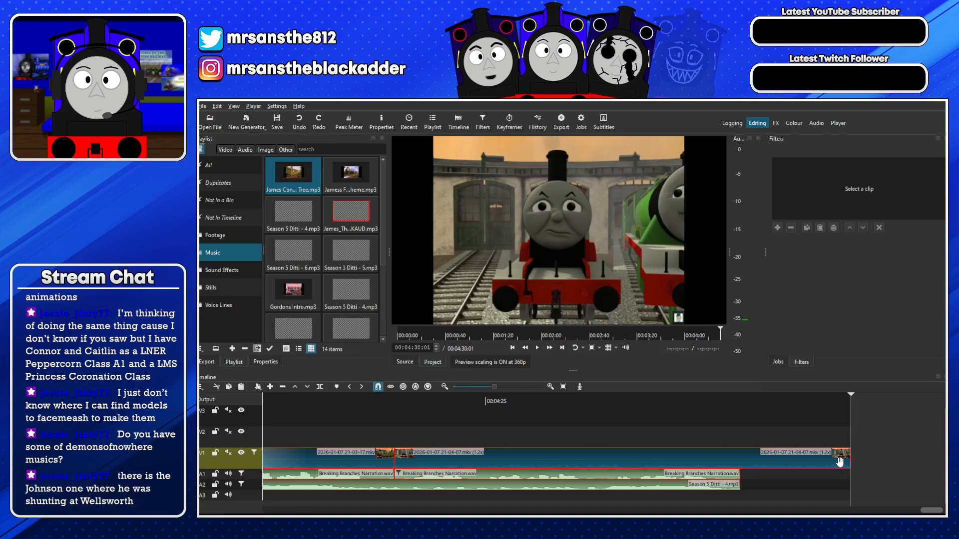
{"action": "left_click_drag", "start_coordinate": [842, 460], "coordinate": [835, 459]}
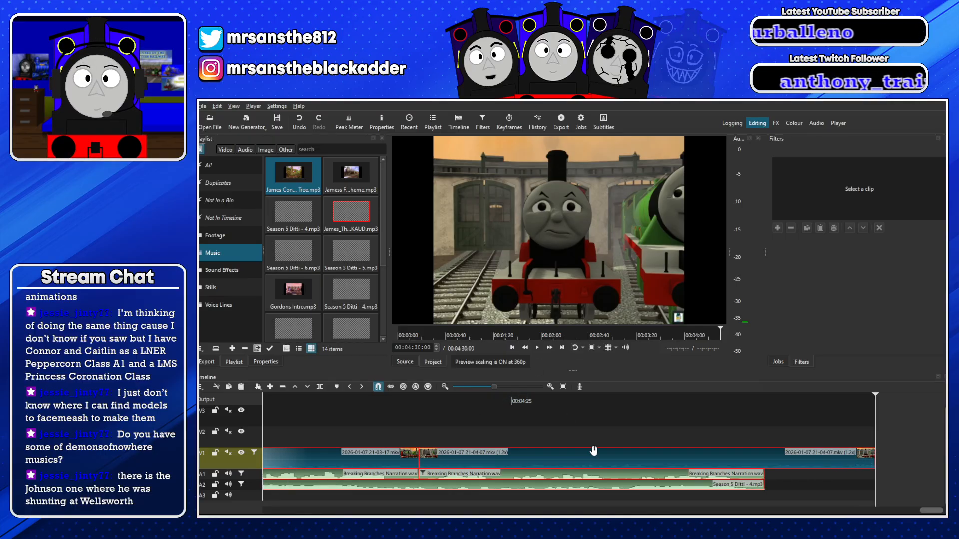
Extend the end of the 19-42-01 clip on V1 to close the gap near 00:03:16 and play the join
{"action": "left_click_drag", "start_coordinate": [492, 387], "coordinate": [484, 387]}
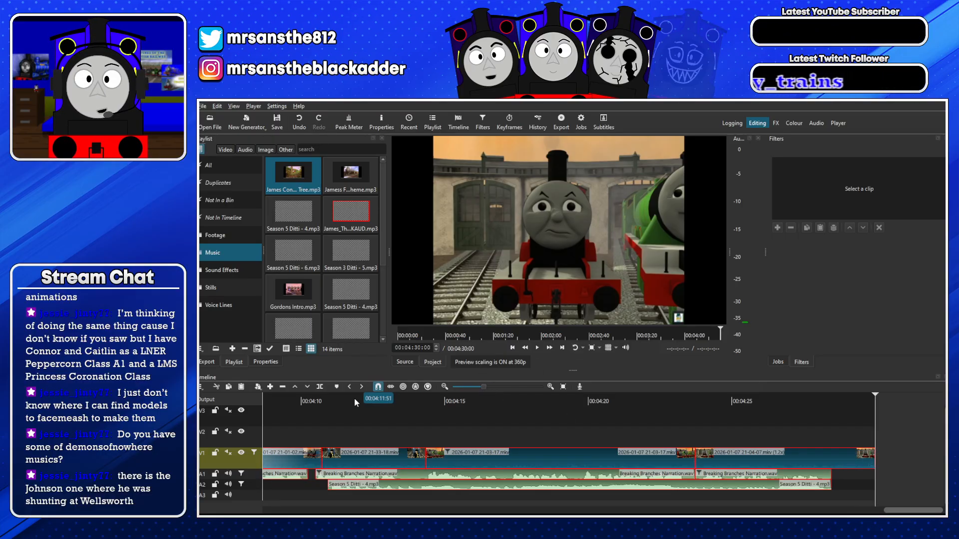
{"action": "left_click_drag", "start_coordinate": [269, 411], "coordinate": [280, 463]}
{"action": "left_click", "coordinate": [250, 463]}
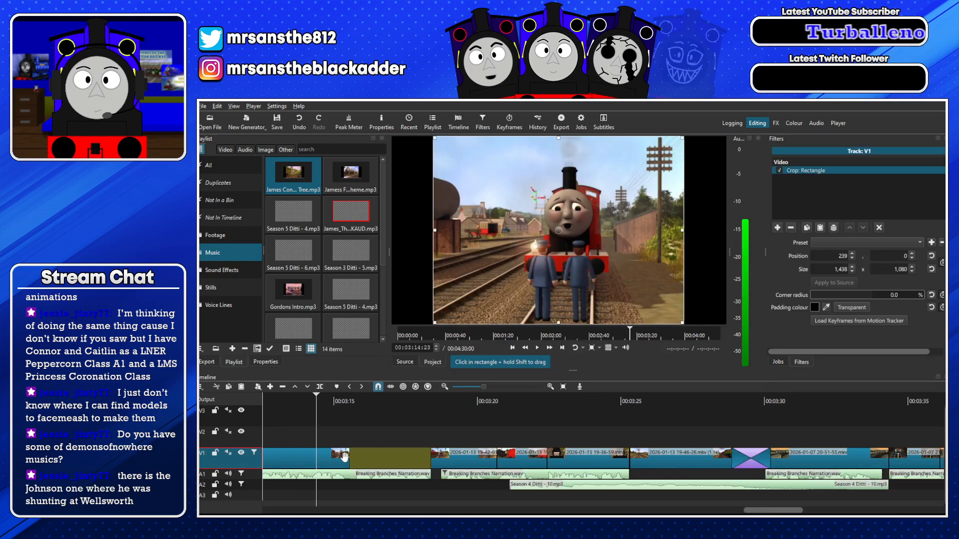
{"action": "left_click_drag", "start_coordinate": [405, 459], "coordinate": [434, 459]}
{"action": "key", "text": "space"}
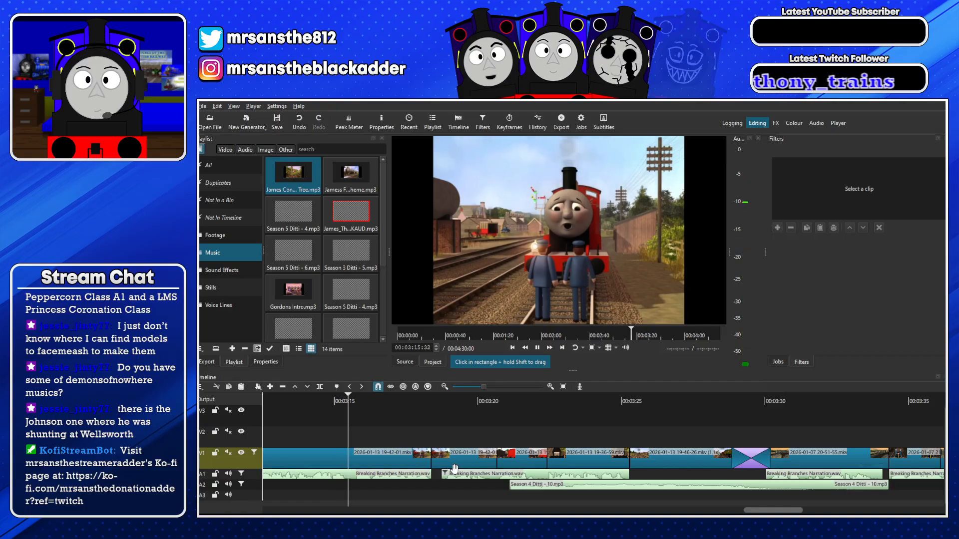
{"action": "key", "text": "space"}
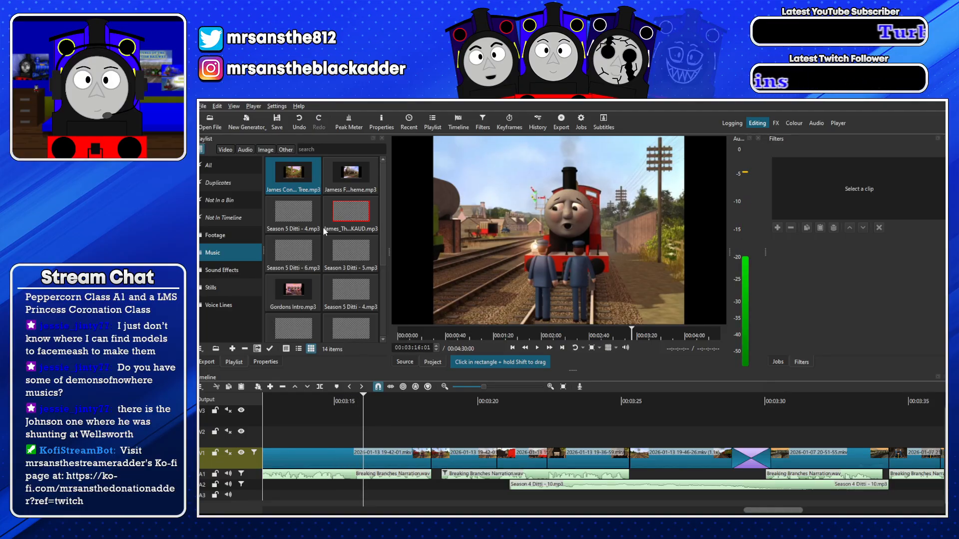
Undo the last two edits around the 19-42-01 clip's end and resume playback from 00:03:16
{"action": "left_click", "coordinate": [299, 122]}
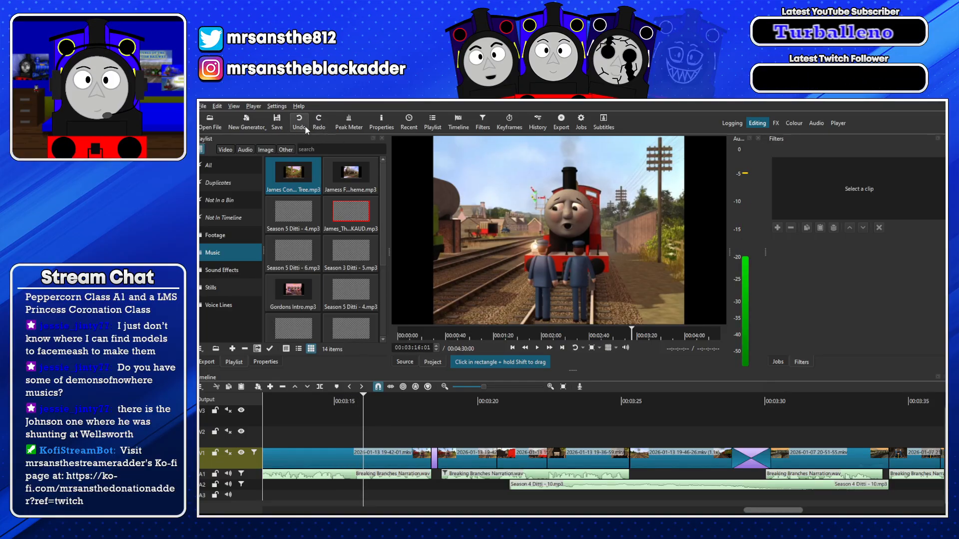
{"action": "left_click", "coordinate": [306, 127]}
{"action": "key", "text": "space"}
Play from about 00:01:58 and extend the end of the 1.7x 19-25-10 clip to close the gap near 00:02:05
{"action": "left_click_drag", "start_coordinate": [756, 512], "coordinate": [564, 513]}
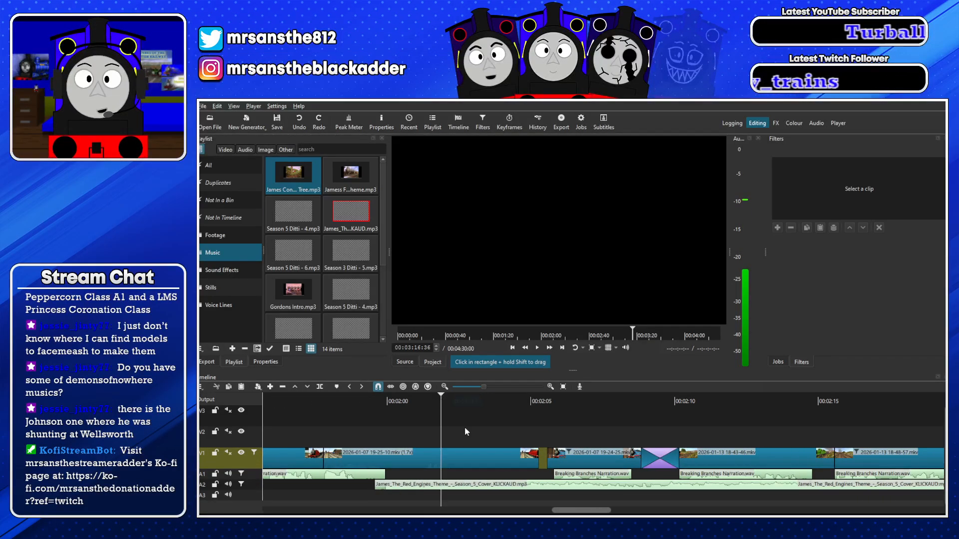
{"action": "left_click", "coordinate": [325, 407]}
{"action": "key", "text": "space"}
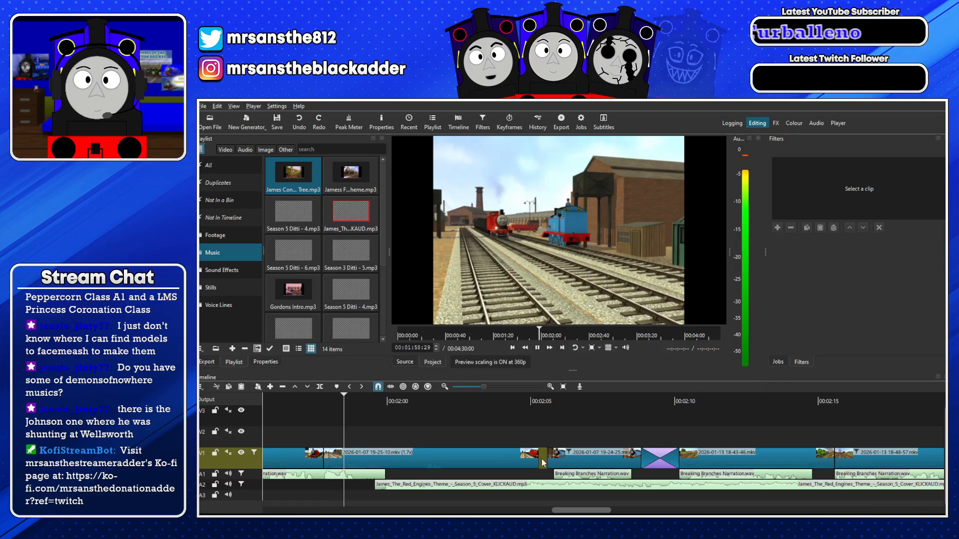
{"action": "left_click_drag", "start_coordinate": [543, 462], "coordinate": [553, 465]}
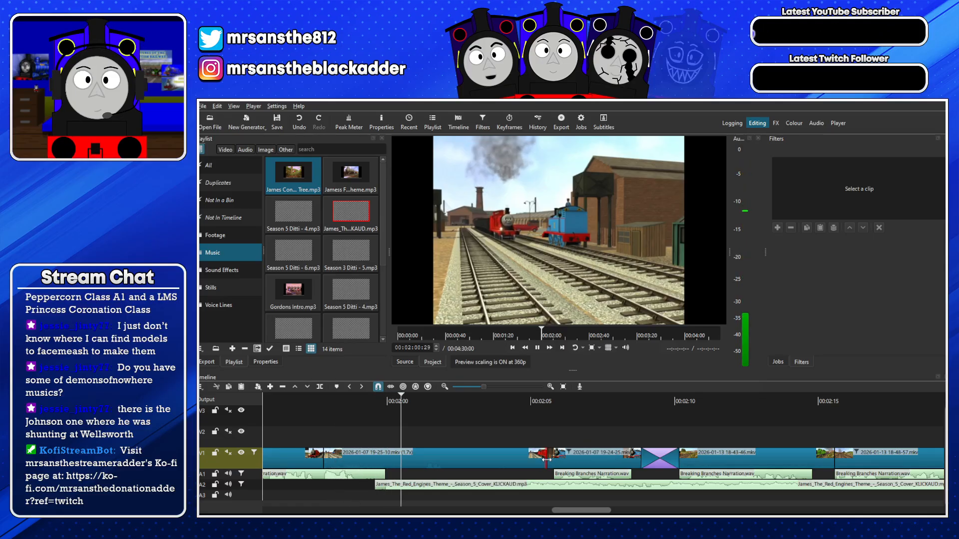
{"action": "left_click", "coordinate": [234, 432]}
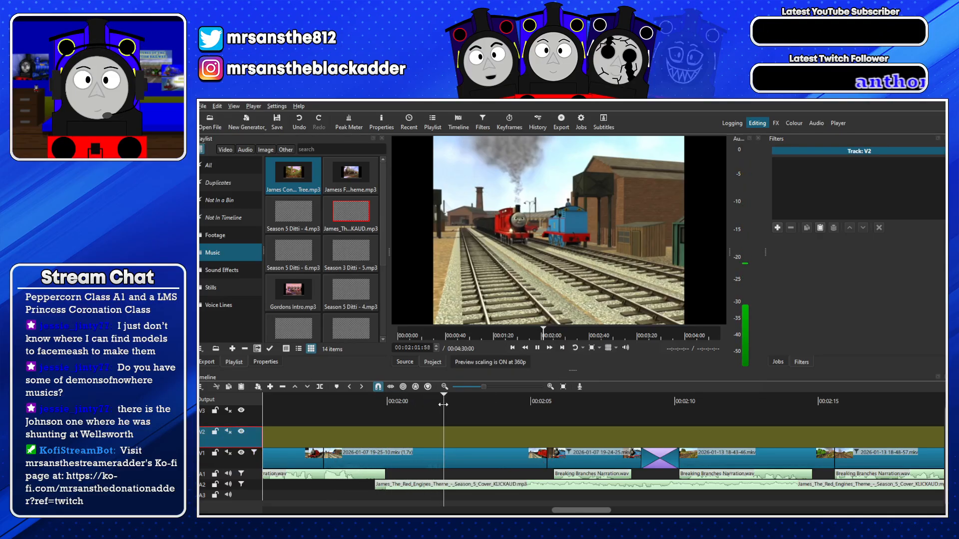
Delete the James_The_Red_Engines_Theme music from A2 and start James Confronts the Tree.mp3 at about 00:02:15
{"action": "left_click", "coordinate": [479, 387]}
{"action": "left_click_drag", "start_coordinate": [477, 388], "coordinate": [472, 389]}
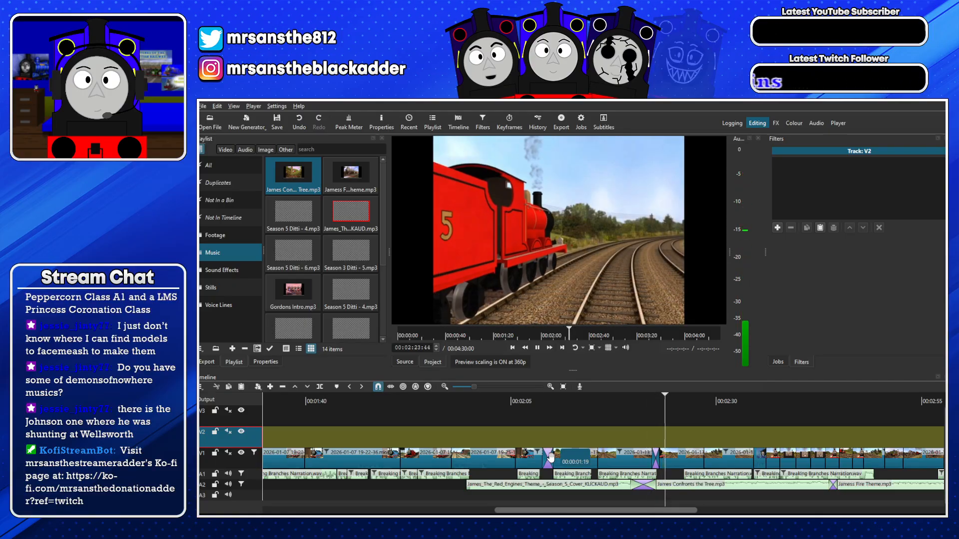
{"action": "left_click_drag", "start_coordinate": [447, 489], "coordinate": [653, 491]}
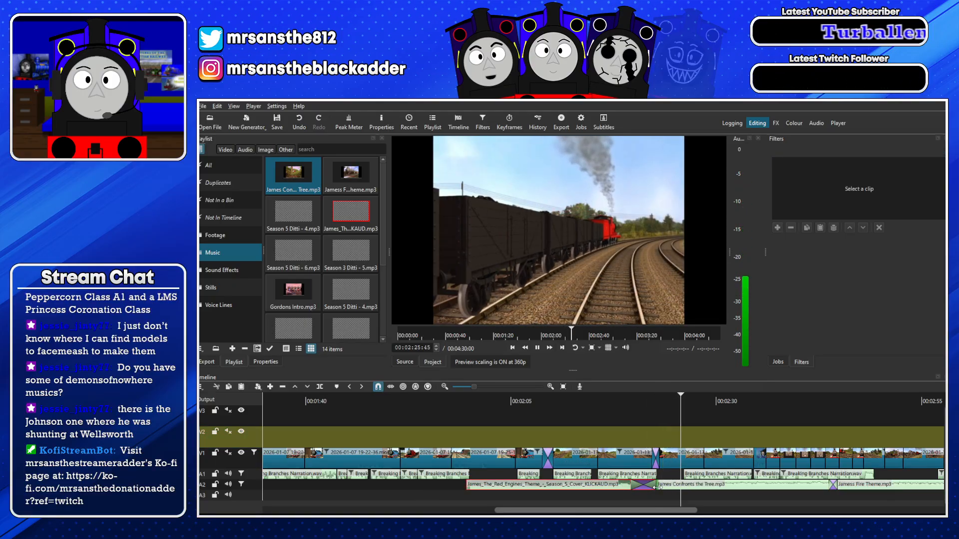
{"action": "key", "text": "Delete"}
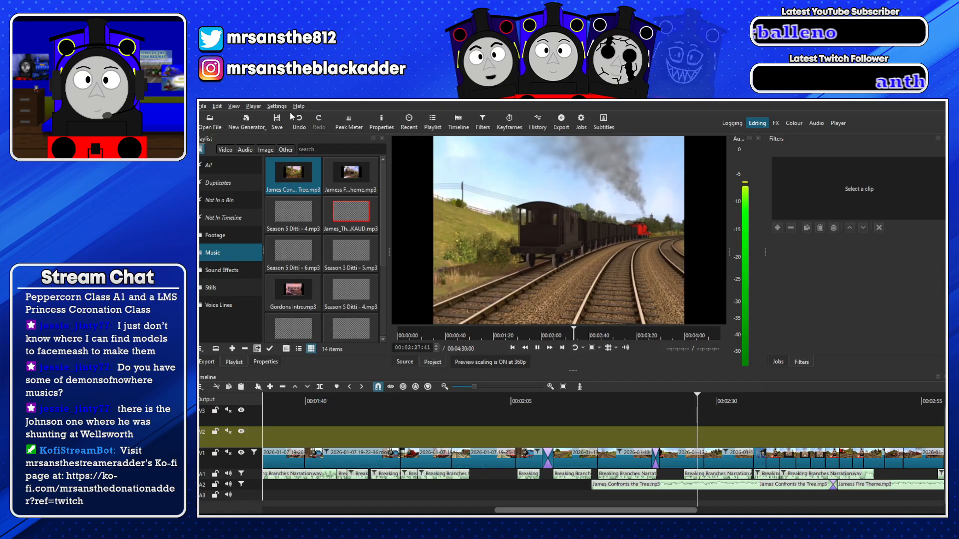
Undo the last edit and reopen the Breaking Branches.mlt project
{"action": "left_click", "coordinate": [299, 123]}
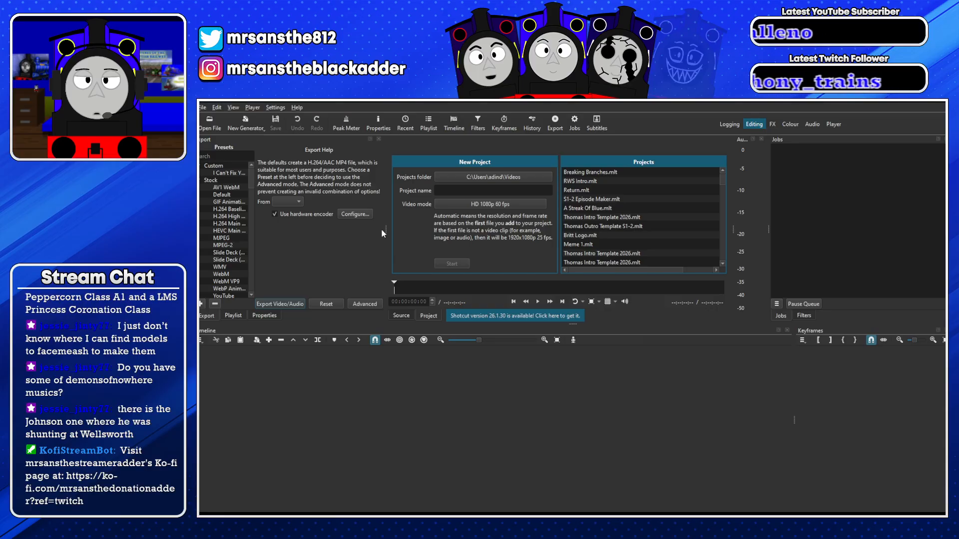
{"action": "double_click", "coordinate": [590, 171]}
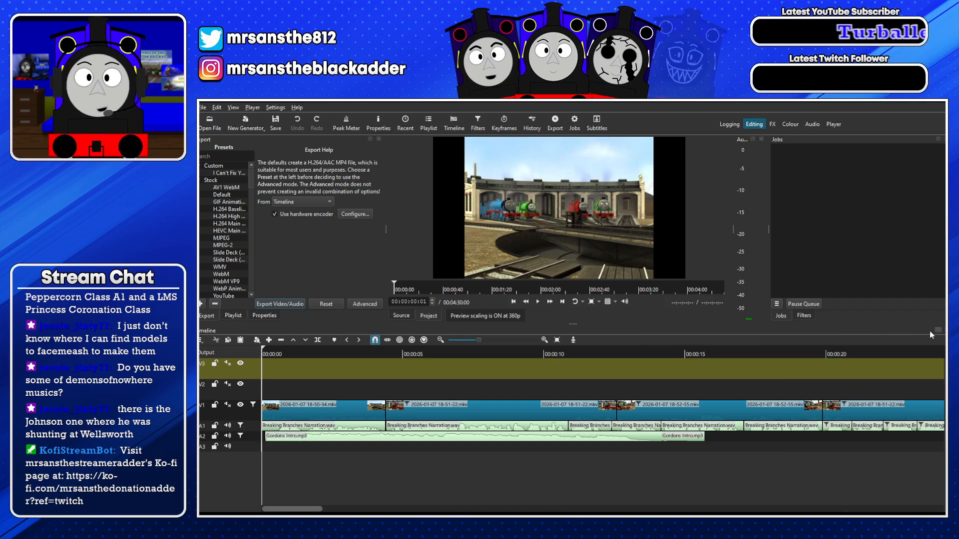
{"action": "left_click", "coordinate": [557, 341]}
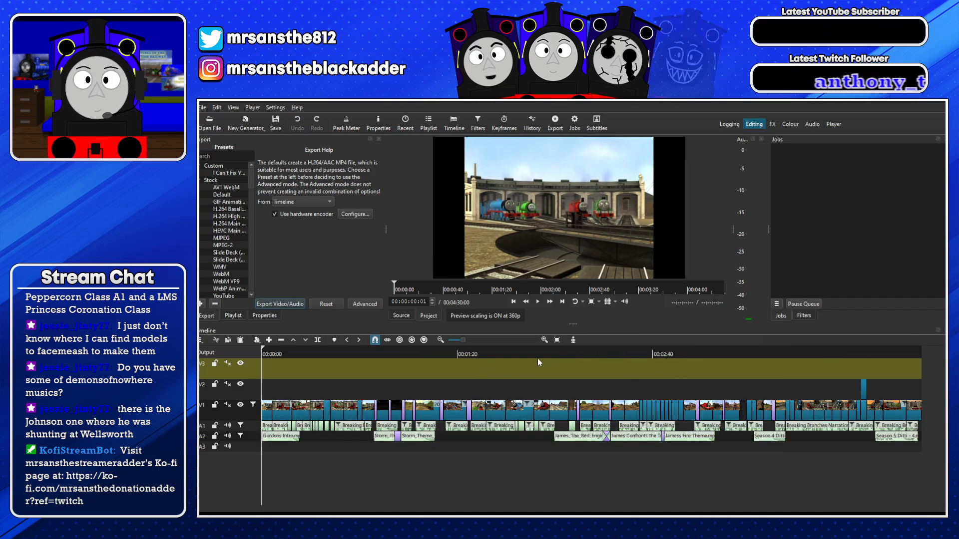
Split the Breaking Branches narration on A1 at about 00:02:27, leaving the V1 footage uncut
{"action": "left_click", "coordinate": [662, 355]}
{"action": "left_click", "coordinate": [684, 355]}
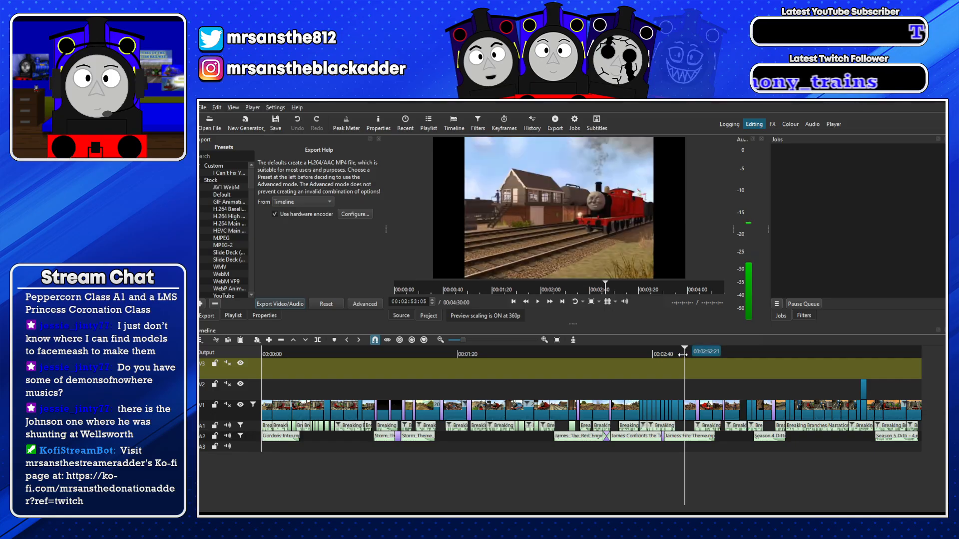
{"action": "left_click", "coordinate": [619, 354]}
{"action": "key", "text": "space"}
{"action": "left_click_drag", "start_coordinate": [465, 340], "coordinate": [471, 340]}
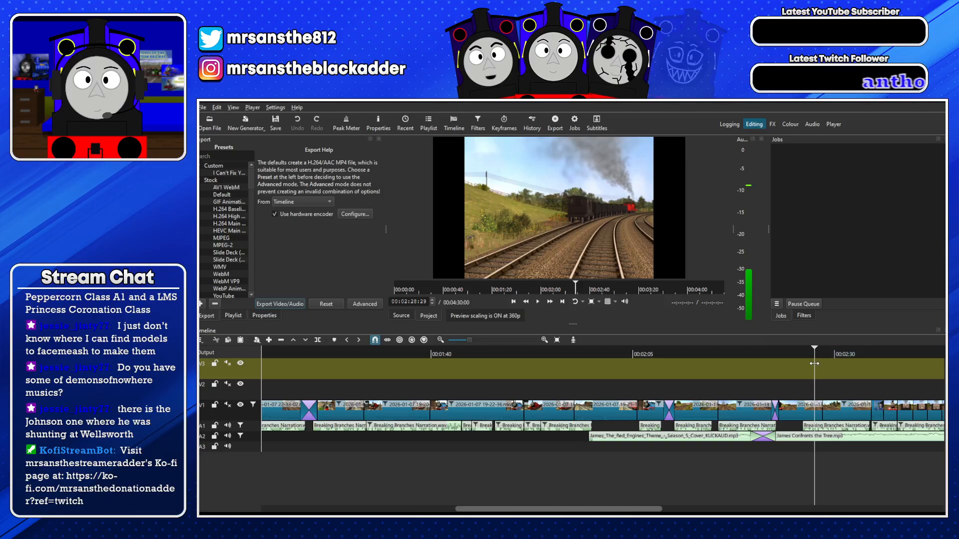
{"action": "left_click_drag", "start_coordinate": [815, 364], "coordinate": [813, 365]}
{"action": "key", "text": "s"}
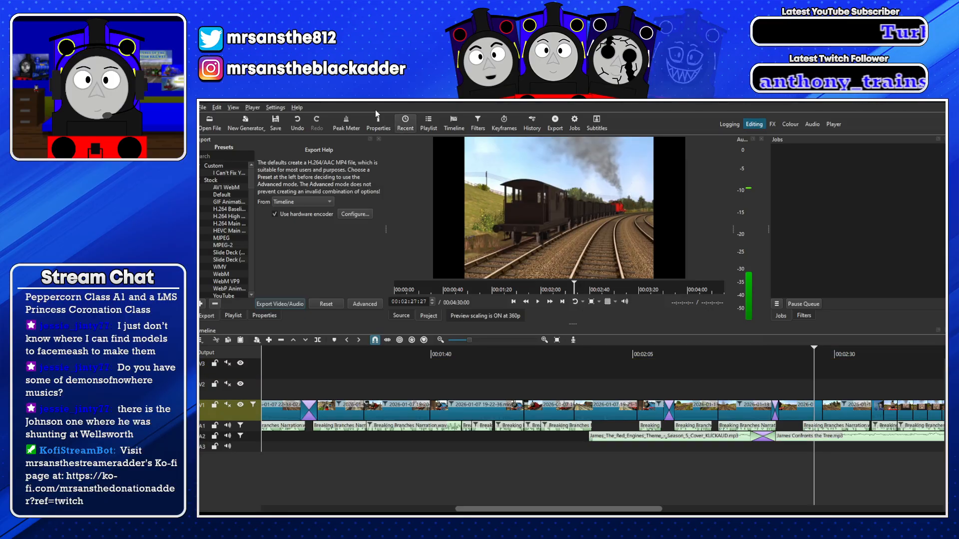
{"action": "left_click", "coordinate": [810, 427]}
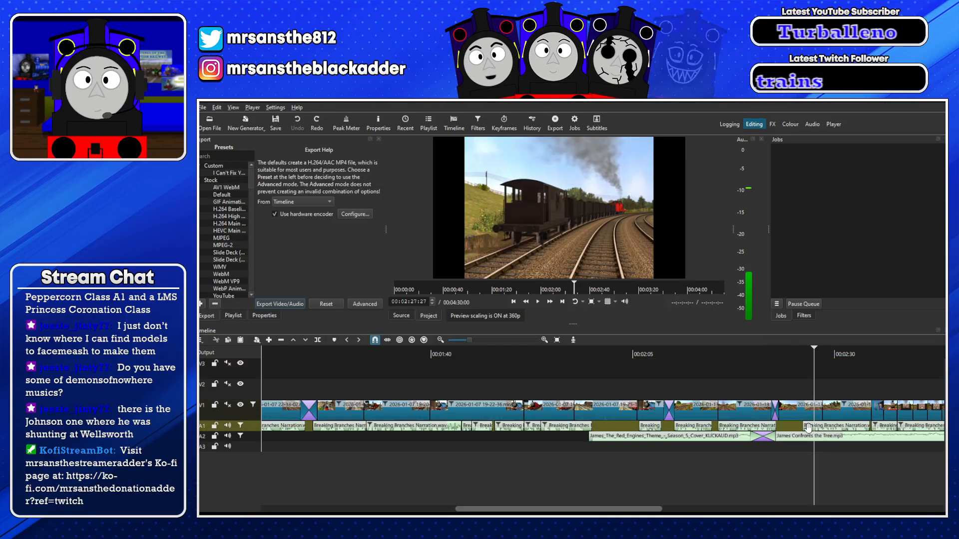
{"action": "key", "text": "s"}
Apply a Gain / Volume filter at 3.0 dB to the short narration piece just before 00:02:27
{"action": "left_click", "coordinate": [804, 316]}
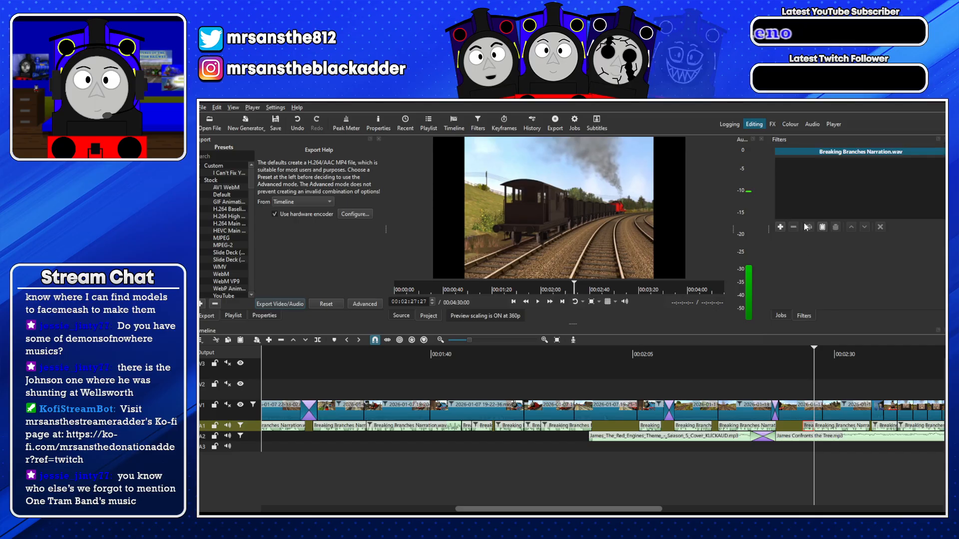
{"action": "left_click", "coordinate": [821, 227]}
{"action": "key", "text": "BackSpace"}
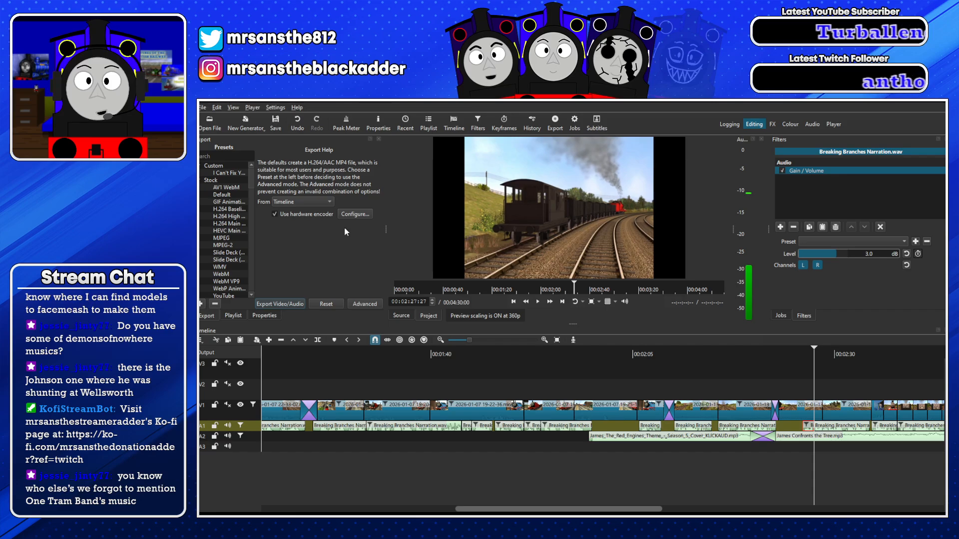
Play from about 00:02:25 to review the narration cut and the run into Jamess Fire Theme.mp3
{"action": "left_click", "coordinate": [792, 353]}
{"action": "key", "text": "space"}
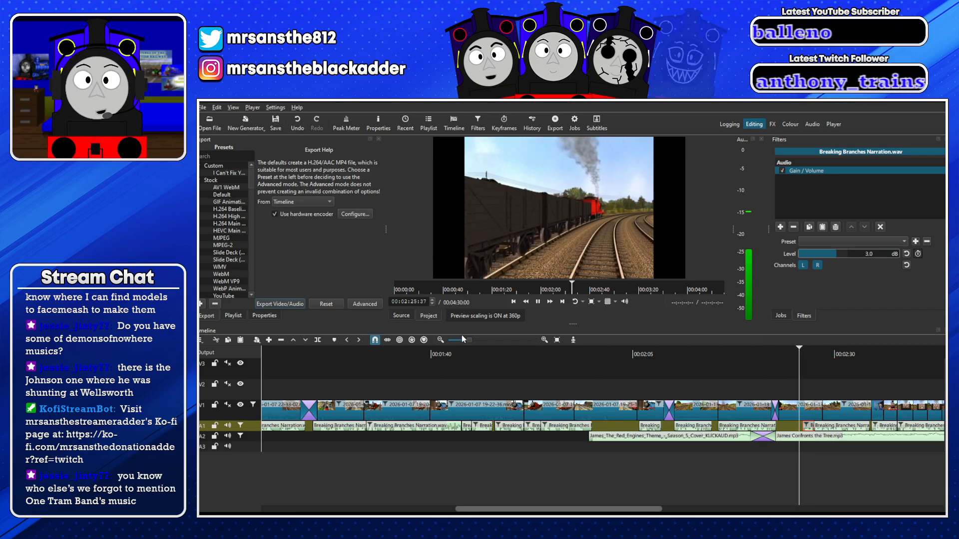
{"action": "left_click", "coordinate": [475, 340]}
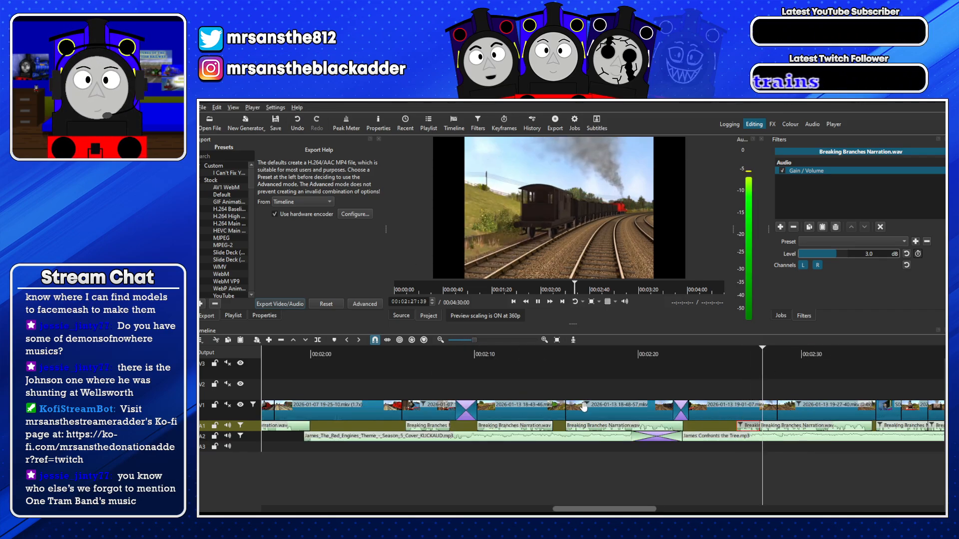
{"action": "left_click", "coordinate": [468, 340]}
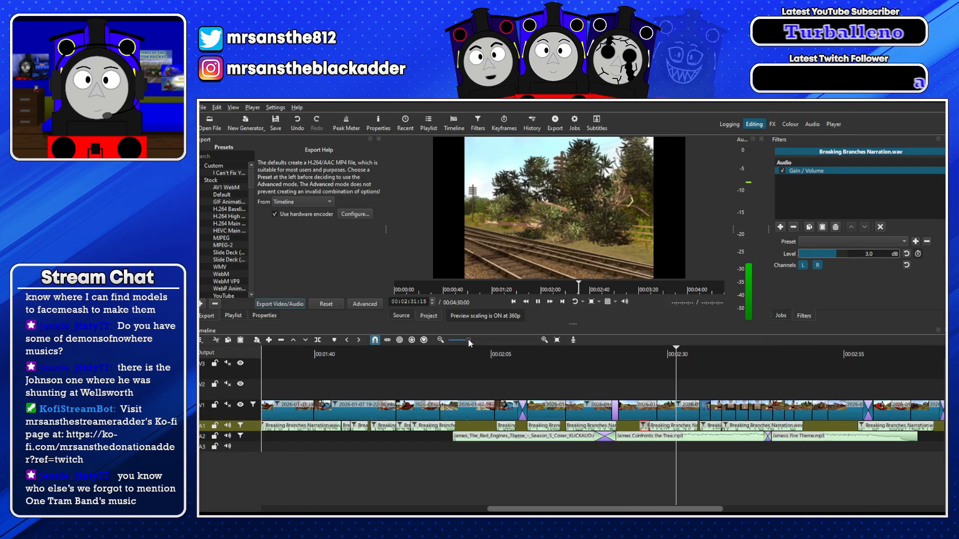
{"action": "left_click", "coordinate": [469, 341]}
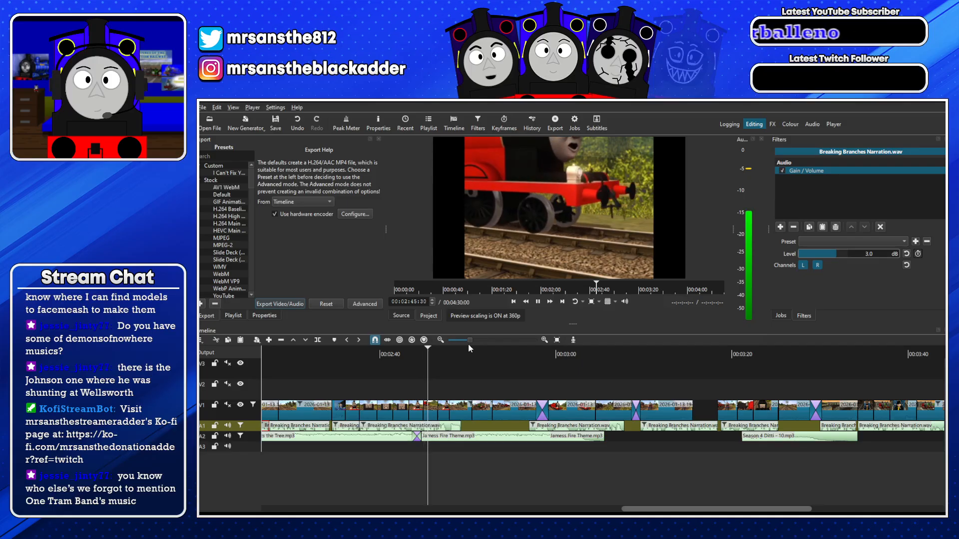
Make the A2 crossfade from James Confronts the Tree to Jamess Fire Theme span about 00:02:39 to 00:02:43, and save the project
{"action": "left_click", "coordinate": [420, 437]}
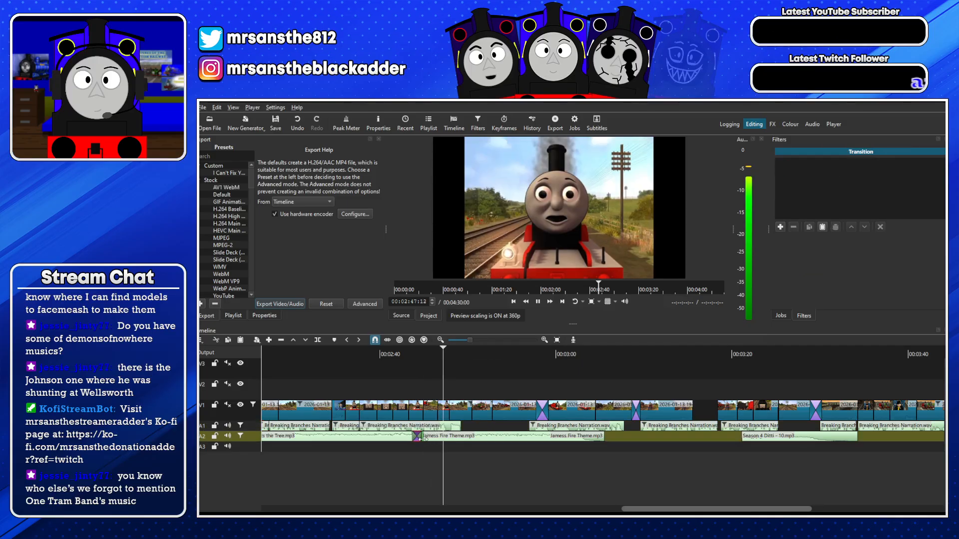
{"action": "left_click_drag", "start_coordinate": [421, 438], "coordinate": [411, 437]}
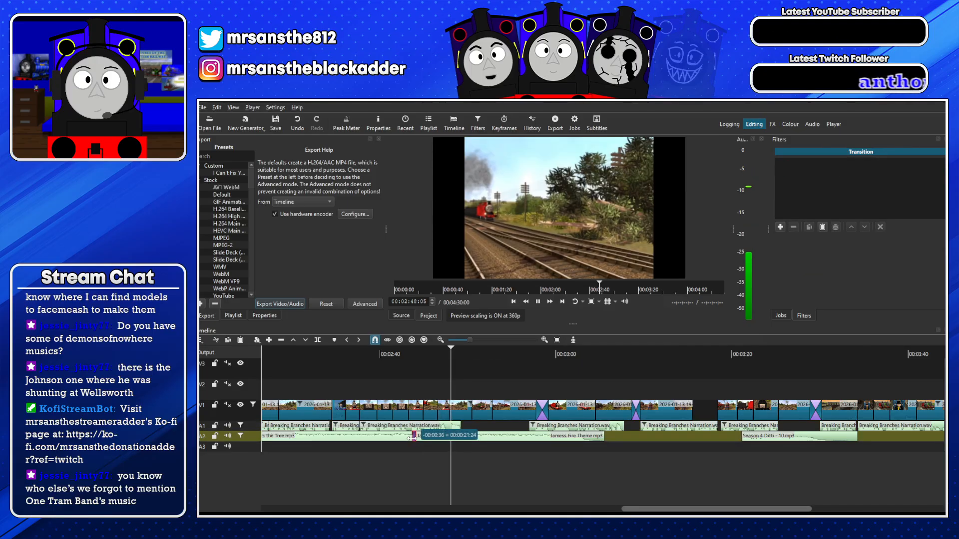
{"action": "left_click", "coordinate": [409, 353]}
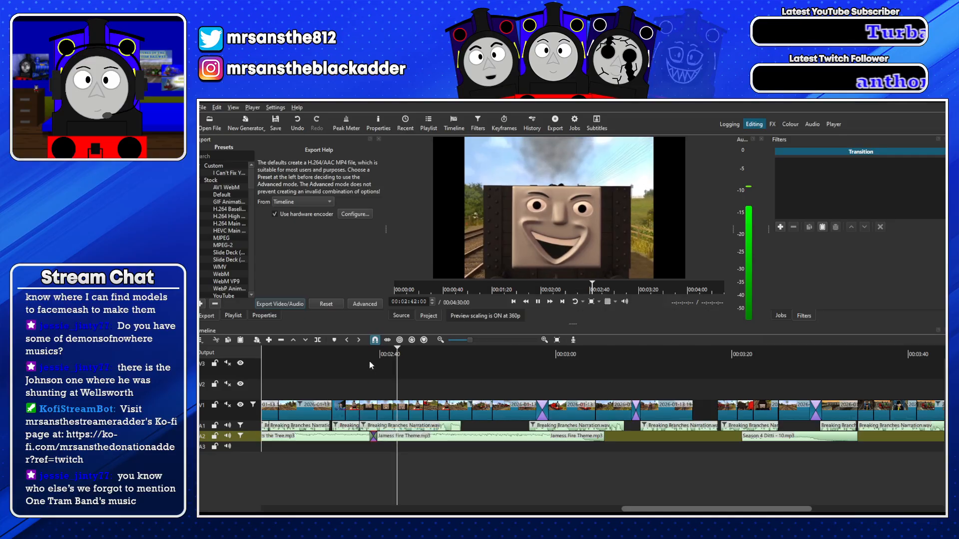
{"action": "left_click_drag", "start_coordinate": [390, 437], "coordinate": [422, 435]}
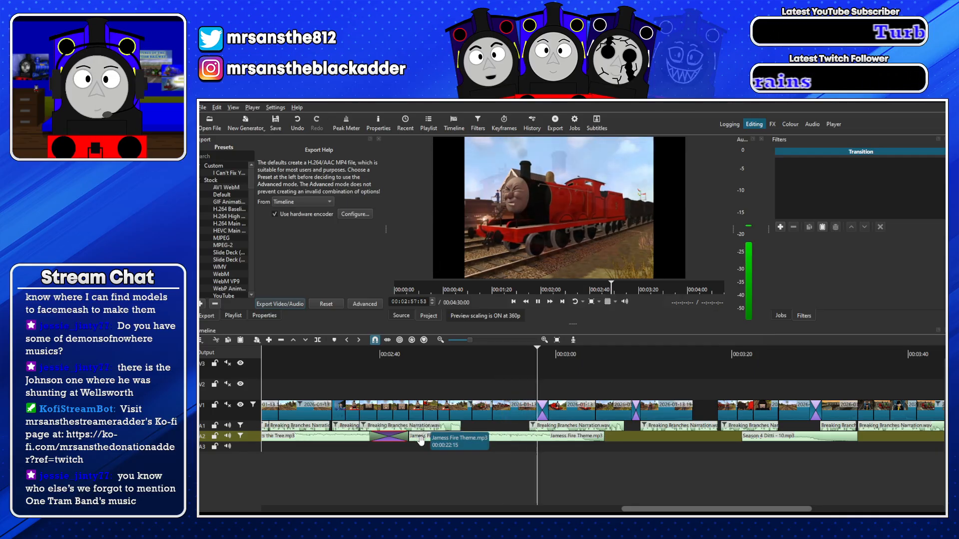
{"action": "left_click", "coordinate": [549, 411]}
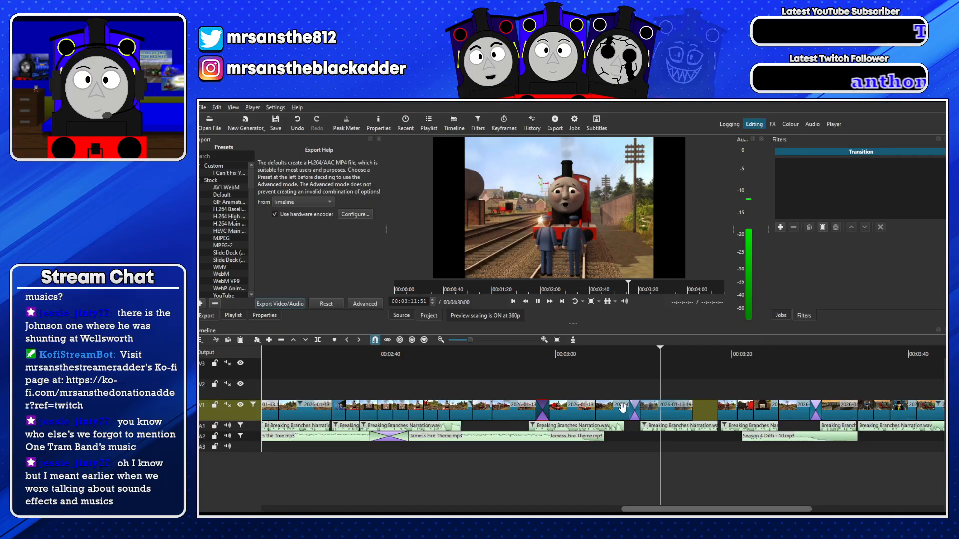
{"action": "key", "text": "ctrl+s"}
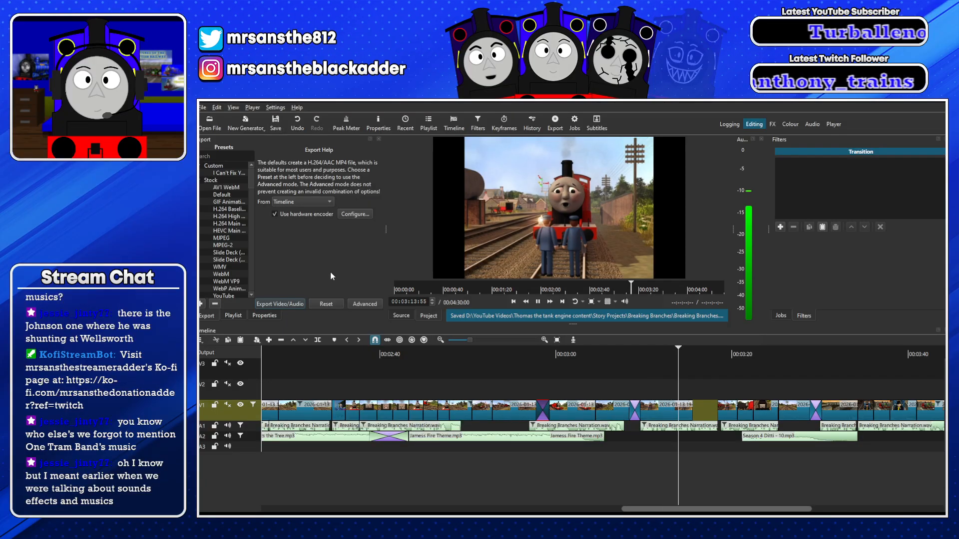
Try to shift the short 19-42-01 clip on V1 earlier to close the gap near 00:03:16, and play the join
{"action": "left_click_drag", "start_coordinate": [656, 509], "coordinate": [708, 509]}
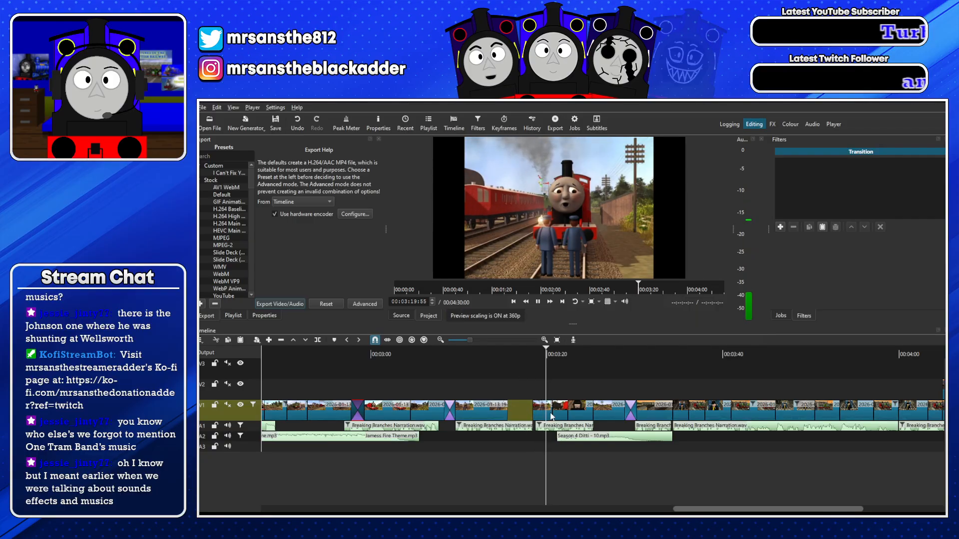
{"action": "left_click_drag", "start_coordinate": [538, 414], "coordinate": [509, 413]}
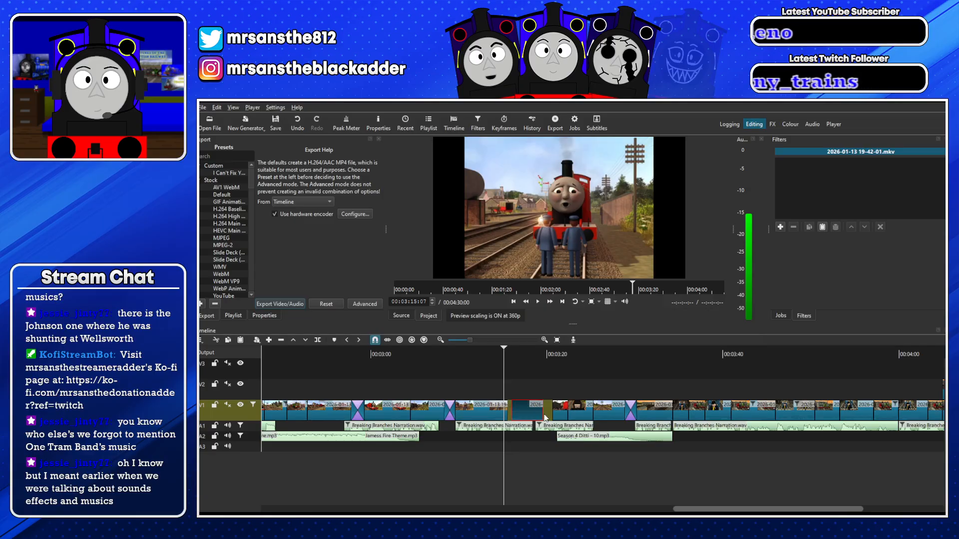
{"action": "left_click_drag", "start_coordinate": [469, 342], "coordinate": [478, 340]}
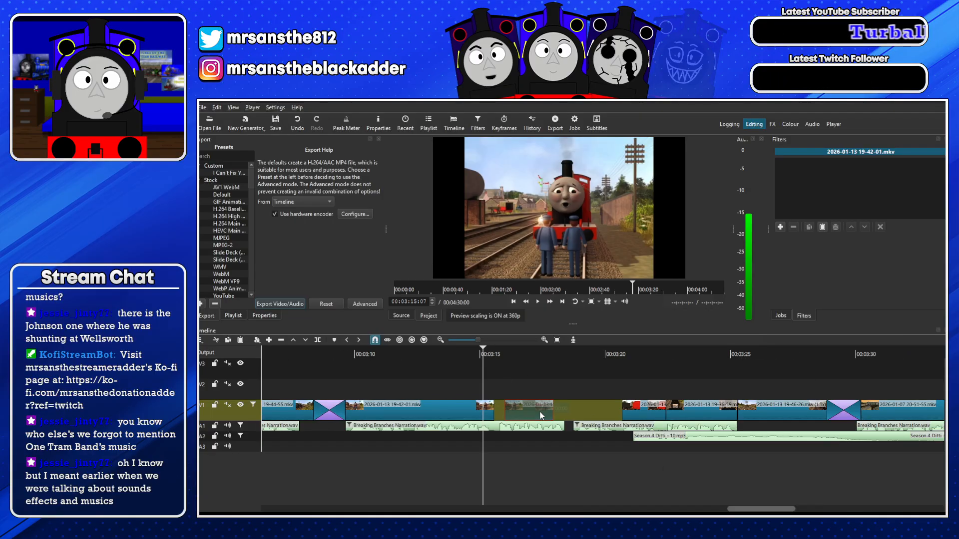
{"action": "key", "text": "space"}
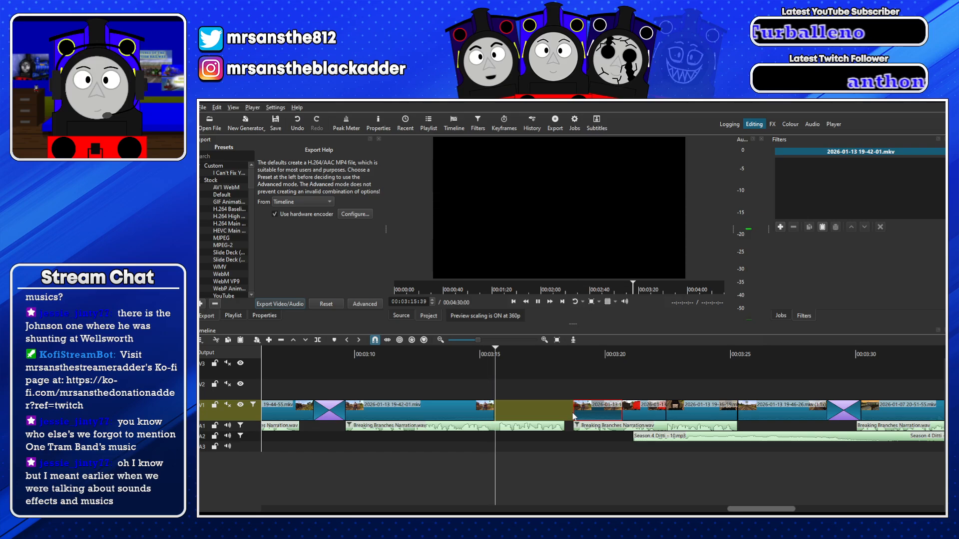
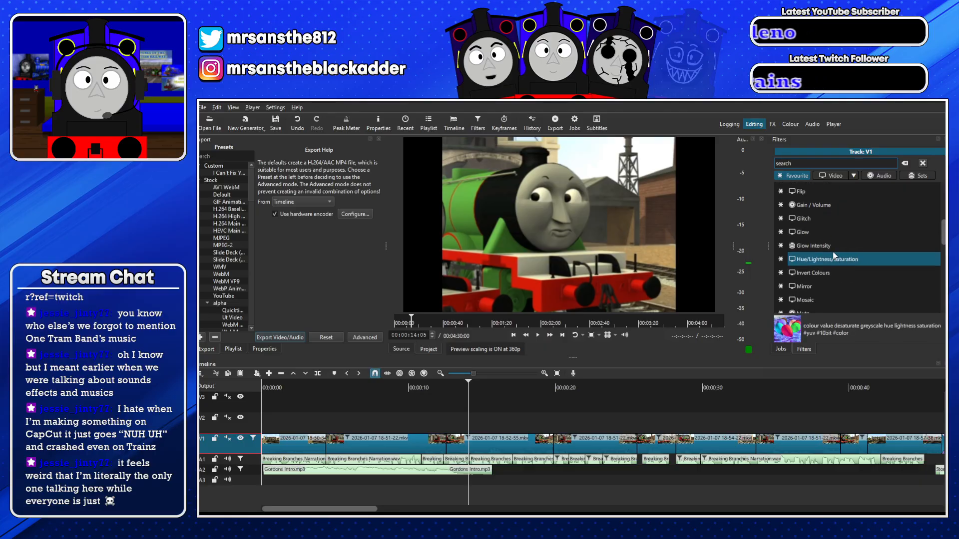
Try a Sepia Tone filter on track V1 with Yellow-Blue and Cyan-Red at 255, and remove it again
{"action": "left_click", "coordinate": [832, 176]}
{"action": "scroll", "coordinate": [835, 245], "scroll_direction": "down", "scroll_amount": 5}
{"action": "scroll", "coordinate": [839, 245], "scroll_direction": "up", "scroll_amount": 2}
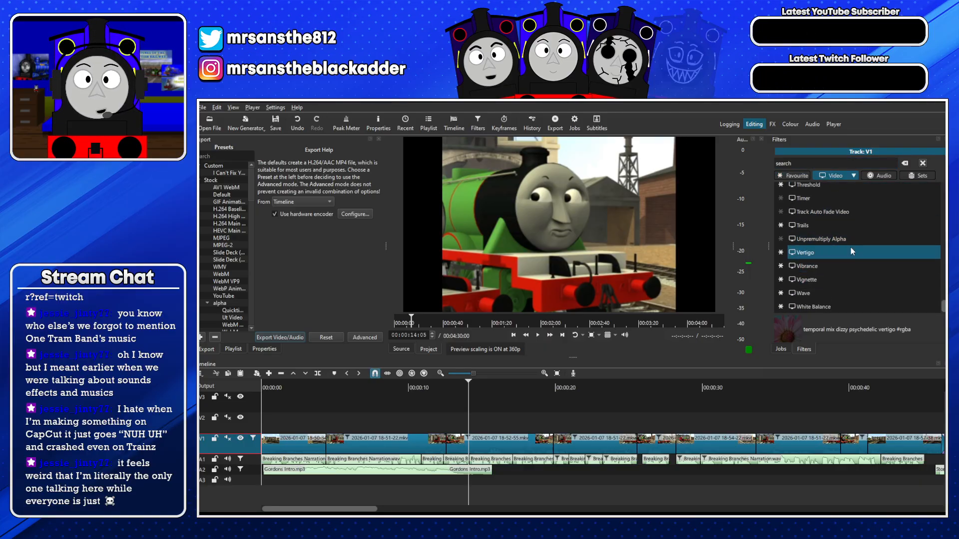
{"action": "scroll", "coordinate": [856, 268], "scroll_direction": "up", "scroll_amount": 3}
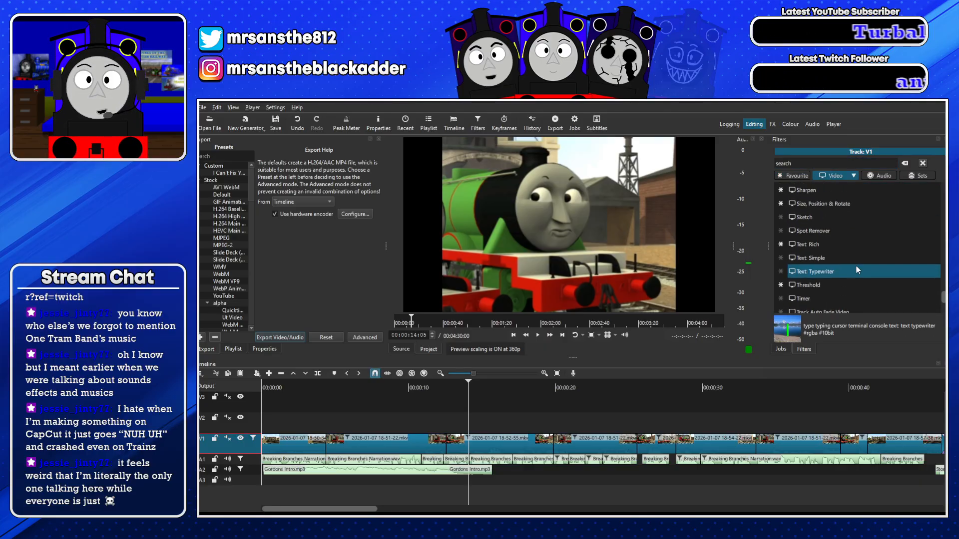
{"action": "scroll", "coordinate": [856, 267], "scroll_direction": "up", "scroll_amount": 2}
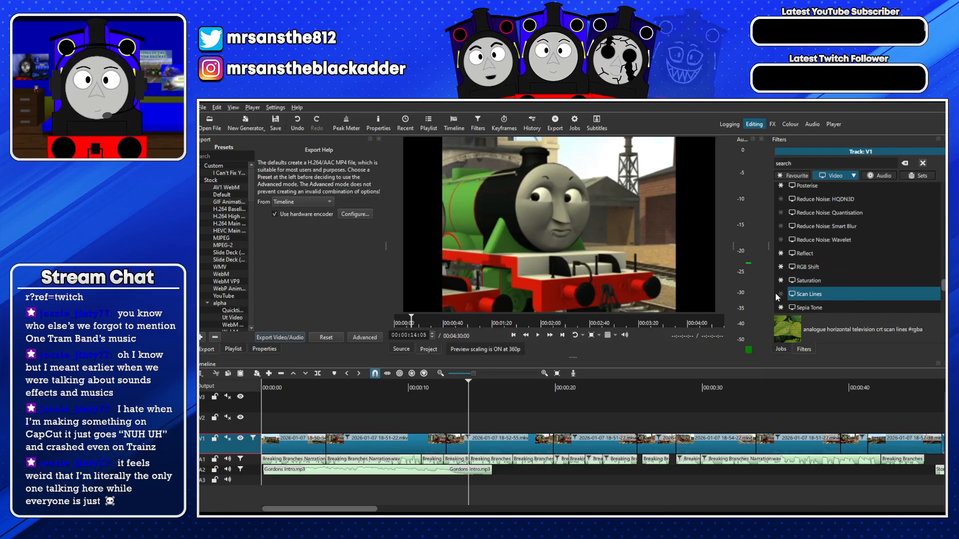
{"action": "left_click", "coordinate": [814, 306]}
{"action": "left_click", "coordinate": [839, 255]}
{"action": "left_click", "coordinate": [841, 254]}
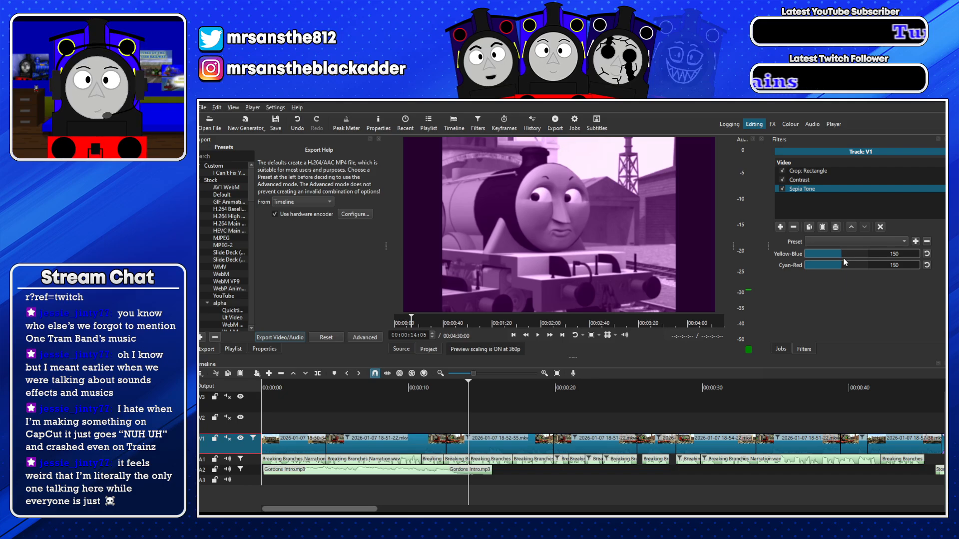
{"action": "left_click_drag", "start_coordinate": [844, 258], "coordinate": [754, 256]}
{"action": "left_click_drag", "start_coordinate": [819, 266], "coordinate": [899, 255]}
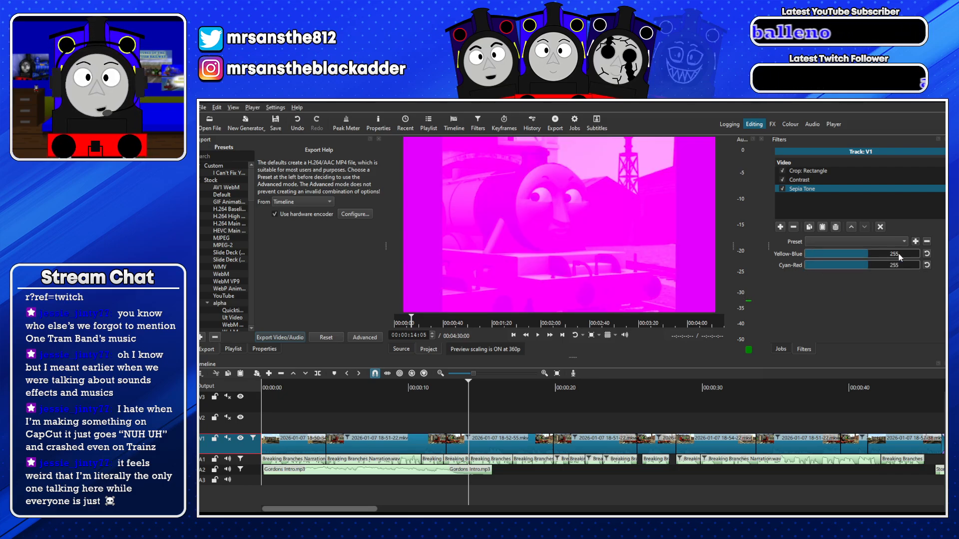
{"action": "left_click", "coordinate": [793, 228]}
Add a Levels filter to track V1 with Input Black at 11.7 and Output Black at 16
{"action": "left_click", "coordinate": [780, 226]}
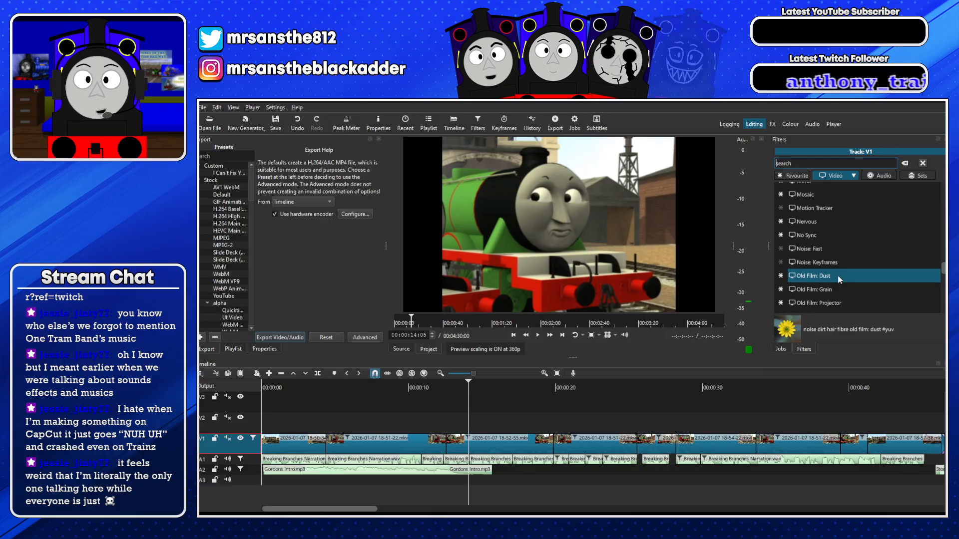
{"action": "scroll", "coordinate": [825, 254], "scroll_direction": "up", "scroll_amount": 2}
{"action": "scroll", "coordinate": [823, 252], "scroll_direction": "up", "scroll_amount": 3}
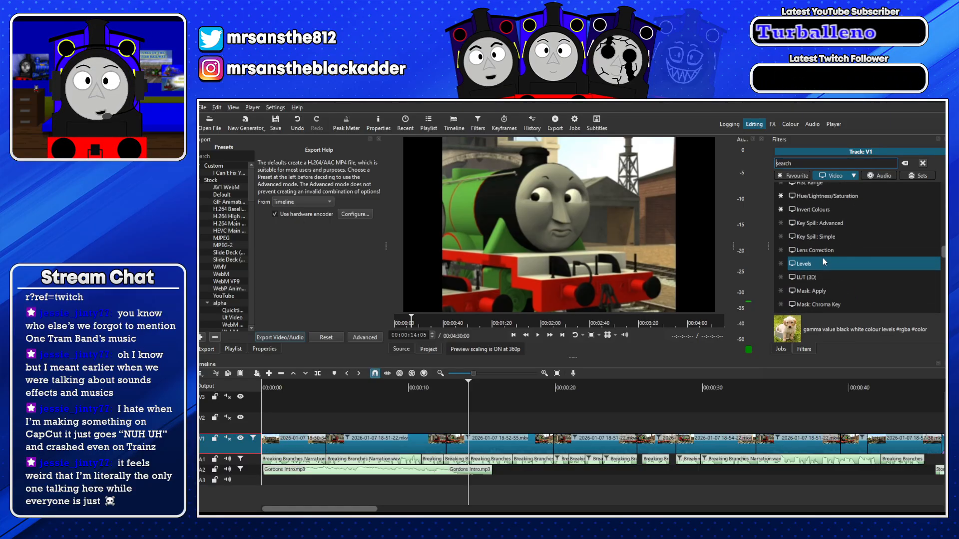
{"action": "left_click", "coordinate": [820, 261]}
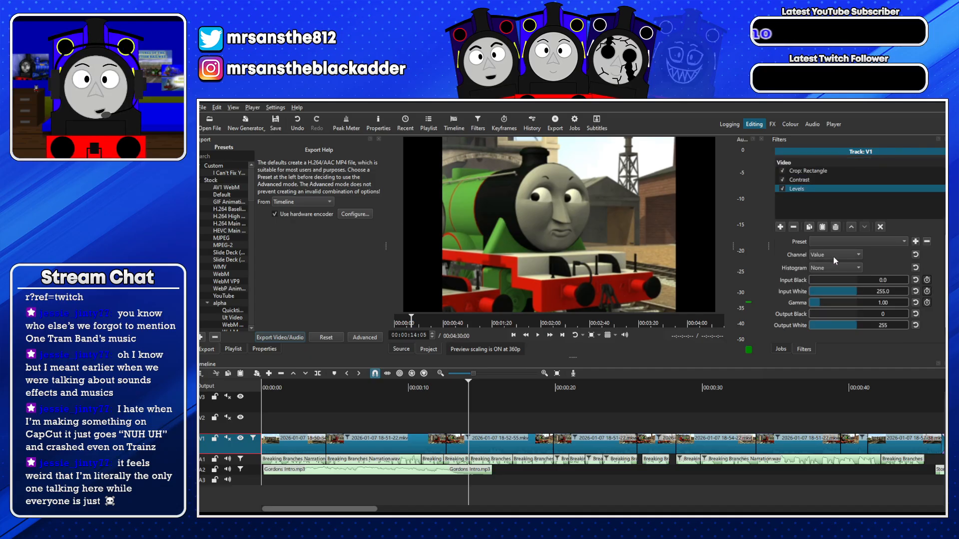
{"action": "left_click", "coordinate": [814, 280]}
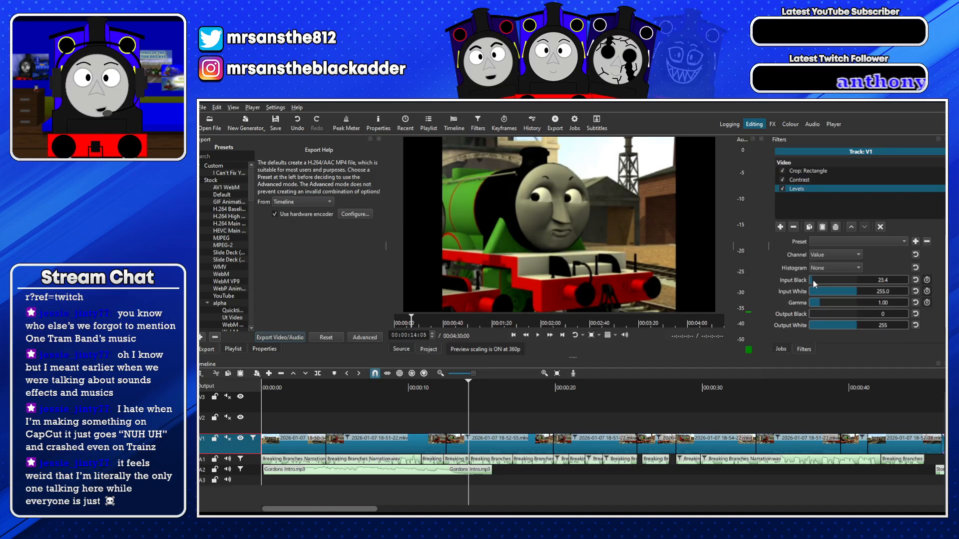
{"action": "left_click", "coordinate": [814, 314]}
{"action": "left_click", "coordinate": [813, 316]}
Move Crop: Rectangle below Levels in track V1's filter order and set the Levels Output Black to 0
{"action": "left_click_drag", "start_coordinate": [801, 175], "coordinate": [806, 192]}
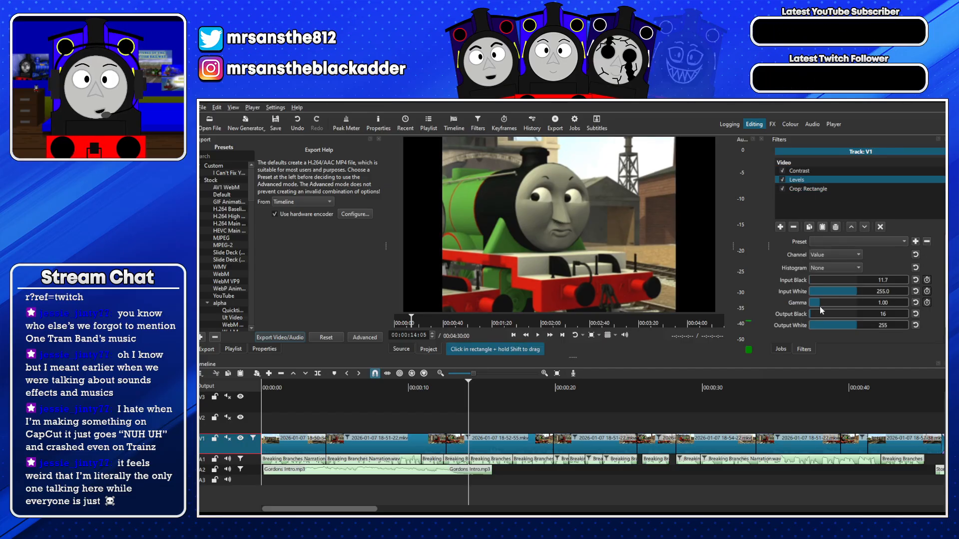
{"action": "left_click_drag", "start_coordinate": [850, 324], "coordinate": [804, 316]}
{"action": "left_click", "coordinate": [811, 315]}
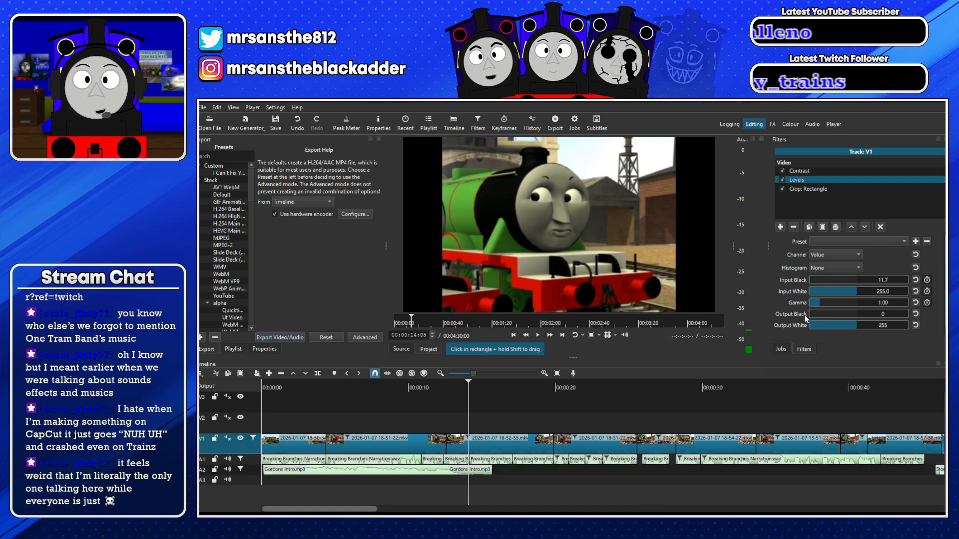
Adjust the Levels filter on track V1 to an Input White of 255 and a Gamma of 1.18
{"action": "left_click", "coordinate": [850, 291]}
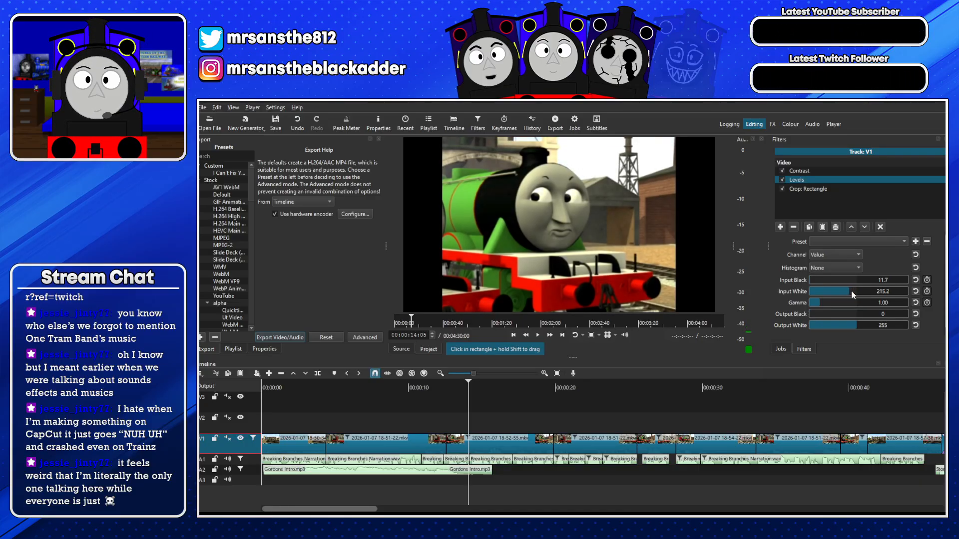
{"action": "left_click", "coordinate": [856, 292]}
{"action": "left_click_drag", "start_coordinate": [830, 304], "coordinate": [822, 304]}
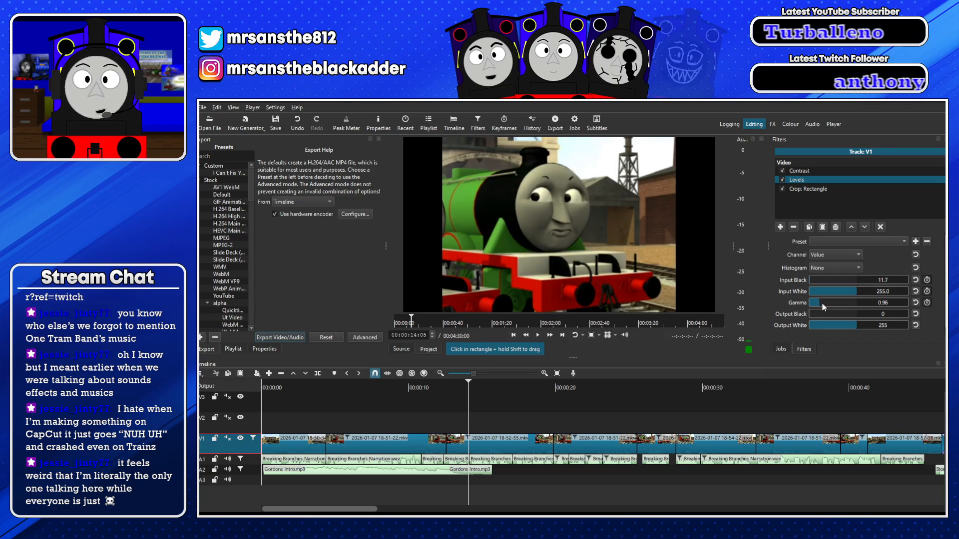
Move Levels above Contrast in track V1's filter order and set the Contrast level to 51.7%
{"action": "left_click_drag", "start_coordinate": [799, 183], "coordinate": [800, 171]}
{"action": "left_click", "coordinate": [804, 185]}
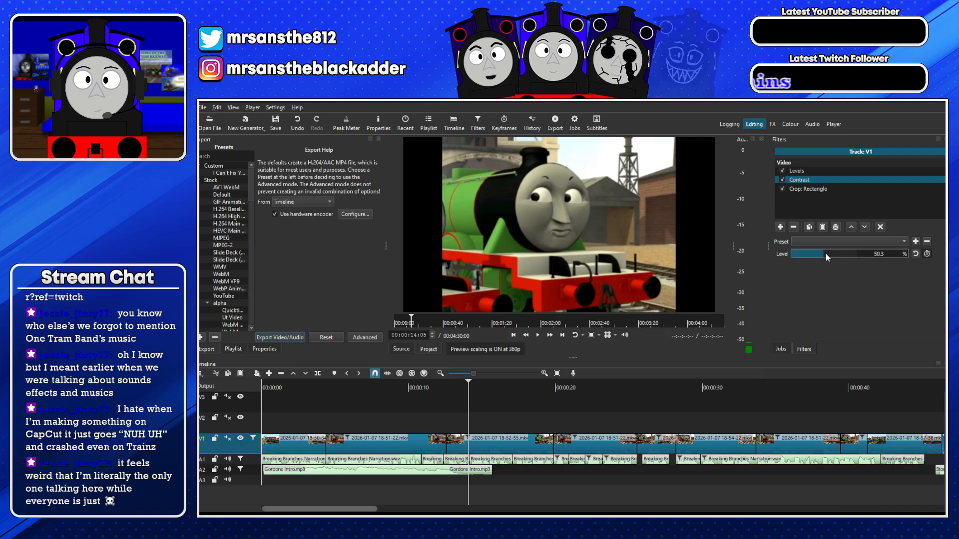
Add a Hue/Lightness/Saturation filter to track V1 with Saturation at 110%
{"action": "left_click", "coordinate": [780, 227]}
{"action": "scroll", "coordinate": [826, 265], "scroll_direction": "down", "scroll_amount": 3}
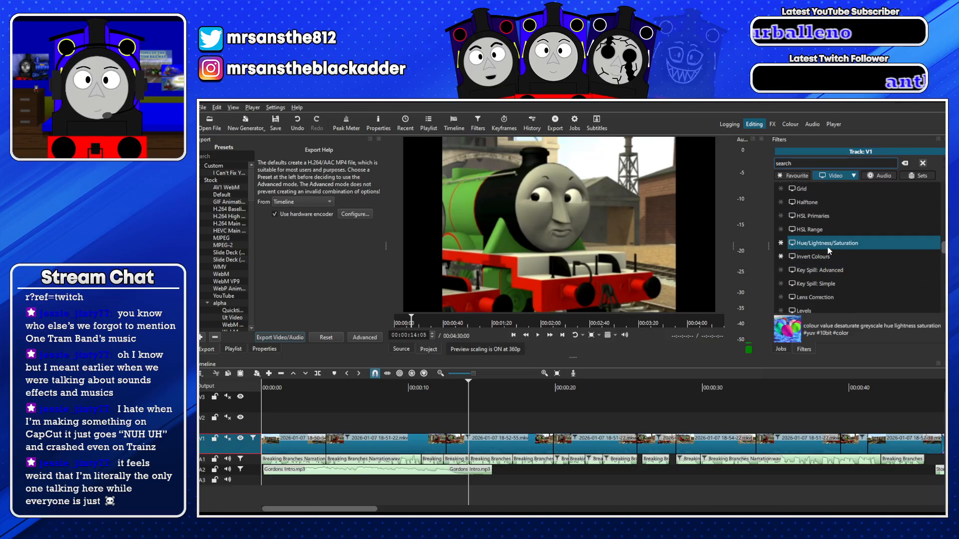
{"action": "left_click", "coordinate": [827, 244]}
{"action": "left_click_drag", "start_coordinate": [825, 254], "coordinate": [831, 255]}
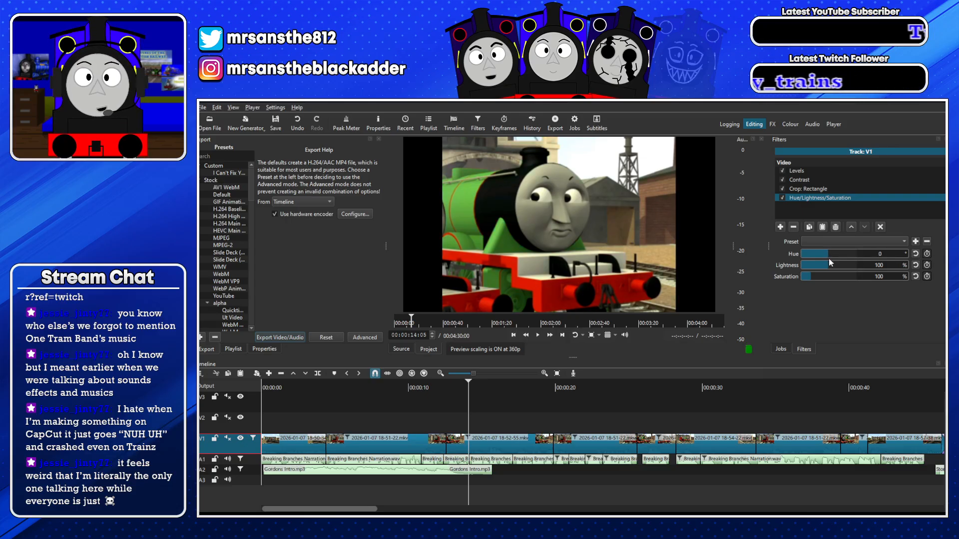
{"action": "left_click_drag", "start_coordinate": [815, 277], "coordinate": [813, 278]}
Play the graded opening and the dark night shots around 00:00:48 to 00:00:53 to check the grade
{"action": "left_click", "coordinate": [315, 395]}
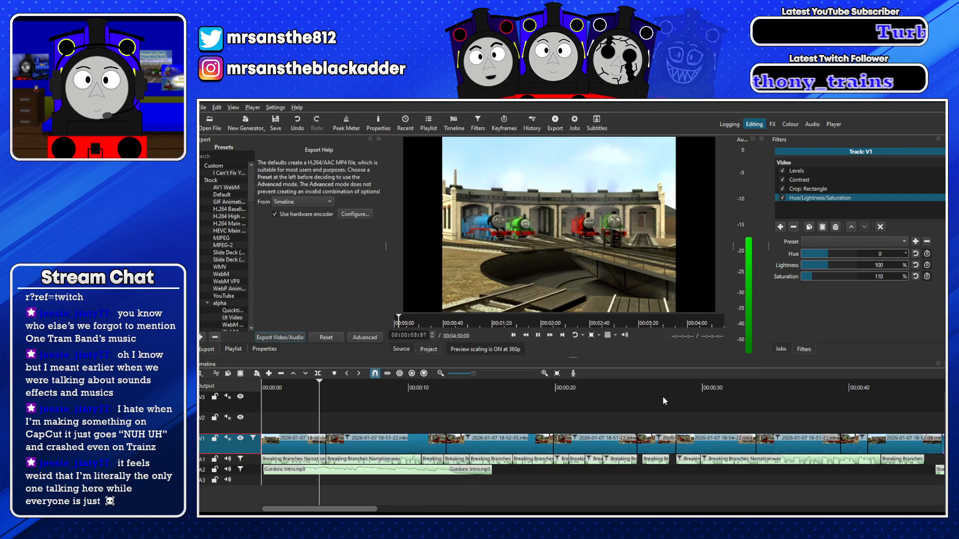
{"action": "left_click_drag", "start_coordinate": [875, 385], "coordinate": [831, 386]}
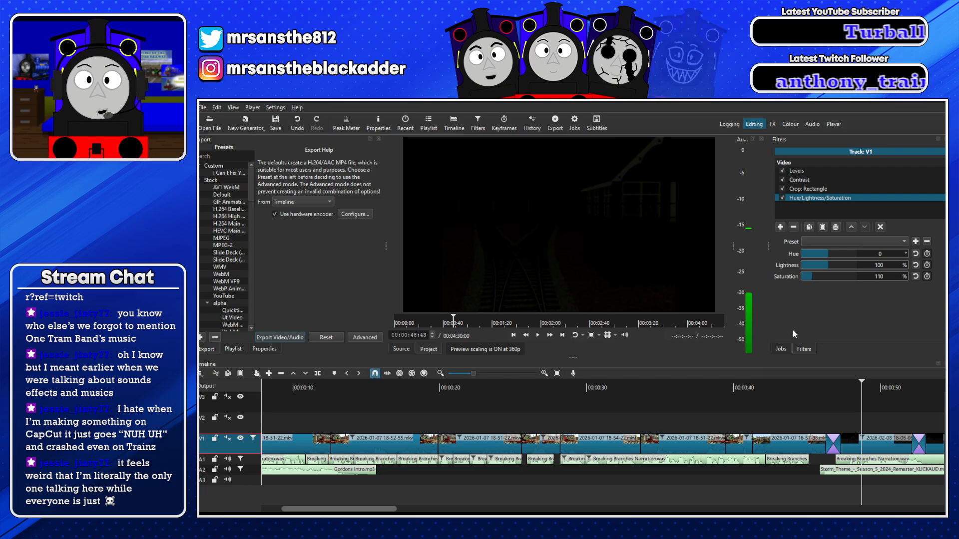
{"action": "key", "text": "space"}
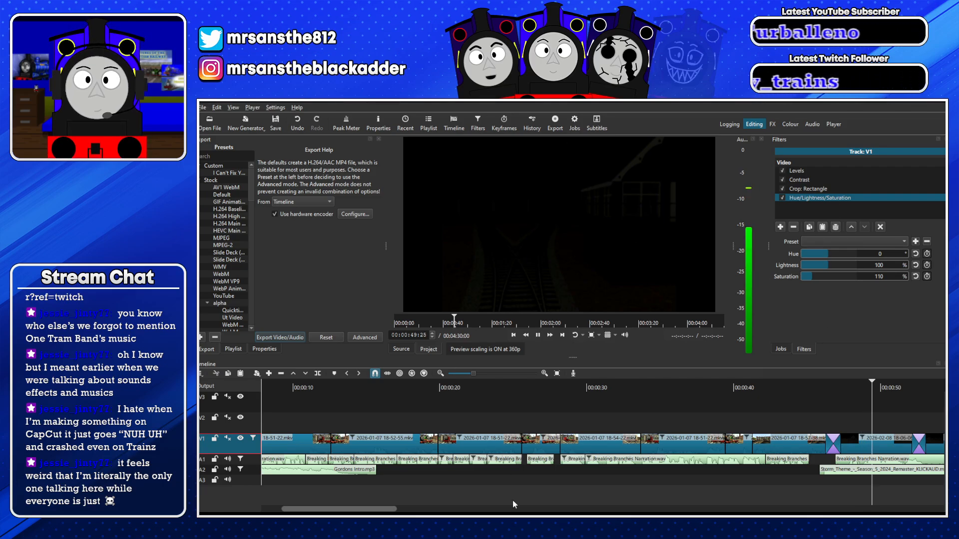
{"action": "left_click_drag", "start_coordinate": [388, 509], "coordinate": [465, 508]}
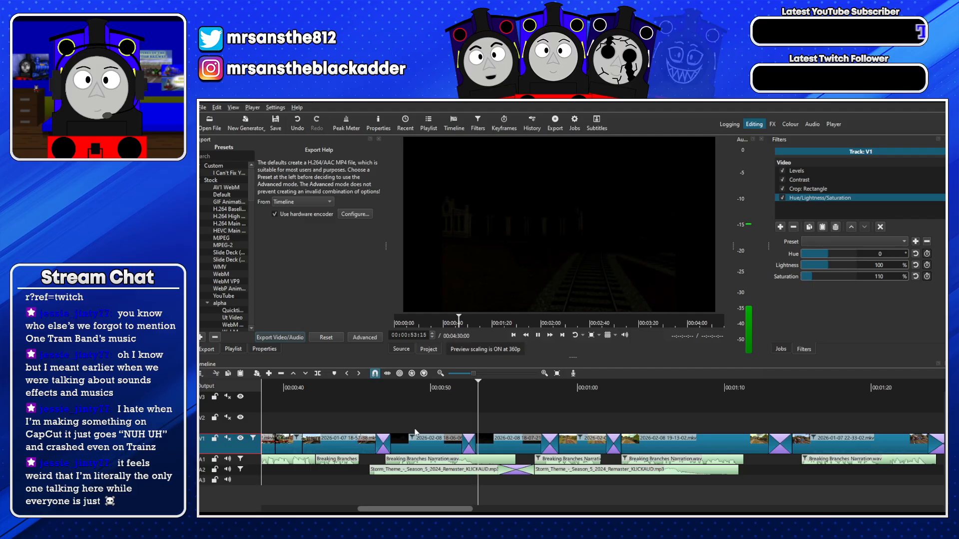
{"action": "key", "text": "space"}
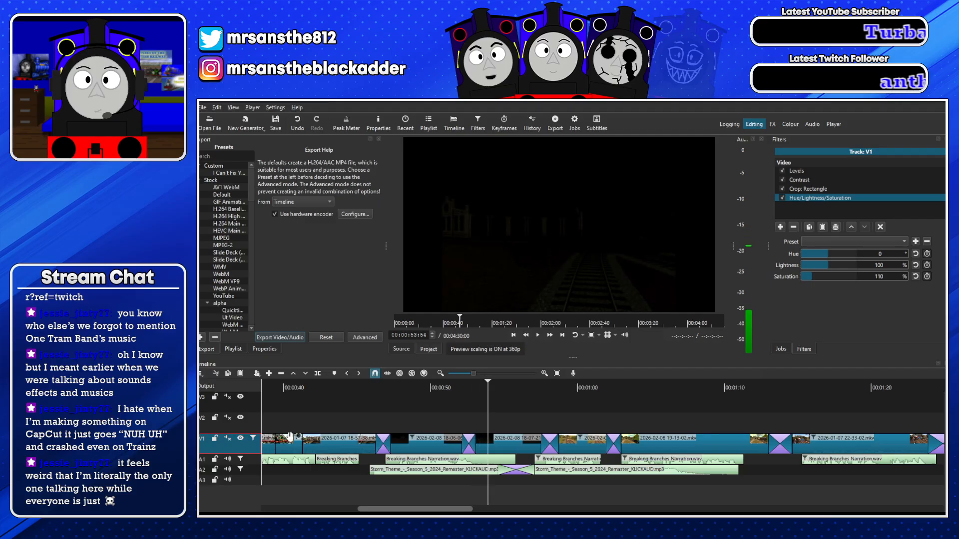
Switch track V1's filters off and on individually to compare their effect on the dark shot near 00:00:53
{"action": "left_click", "coordinate": [784, 189]}
{"action": "left_click", "coordinate": [783, 199]}
{"action": "left_click", "coordinate": [783, 199]}
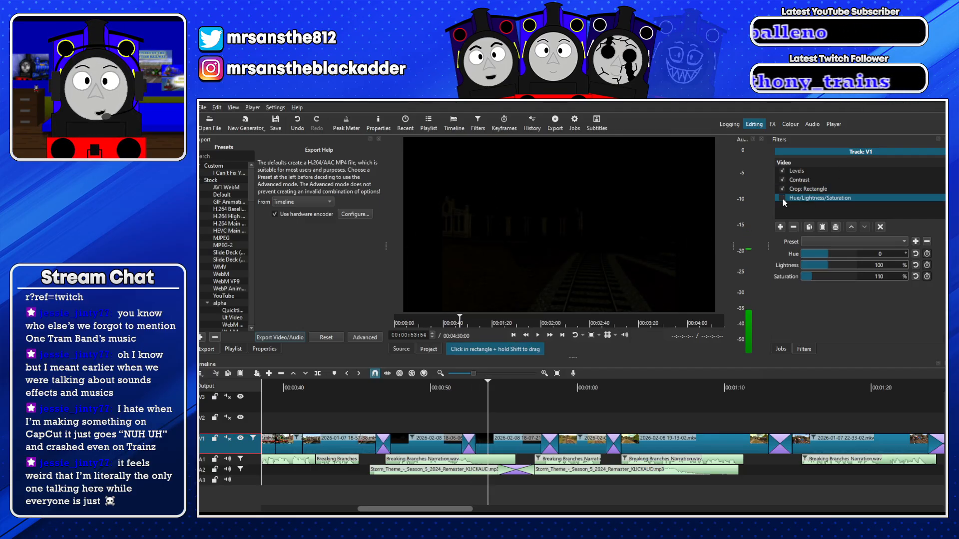
{"action": "left_click", "coordinate": [783, 179]}
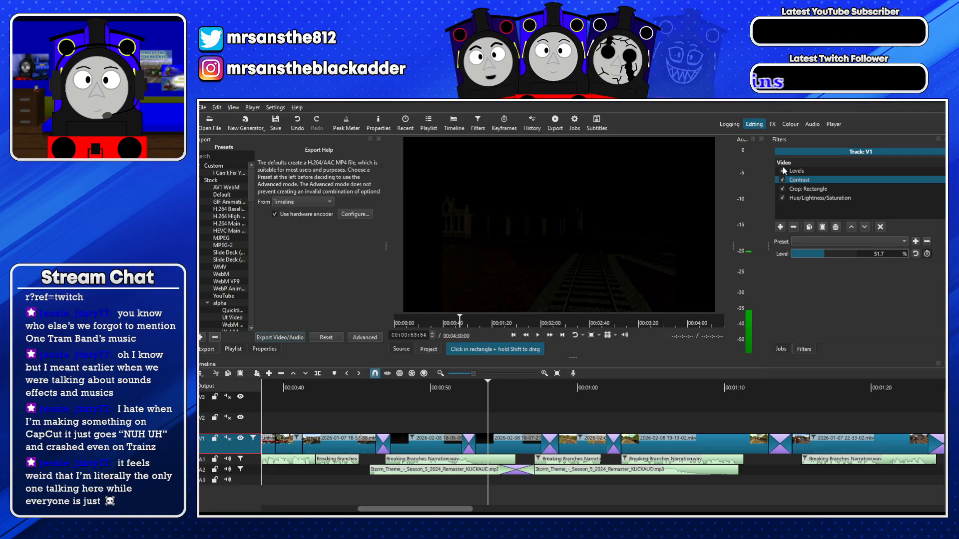
{"action": "left_click", "coordinate": [783, 170]}
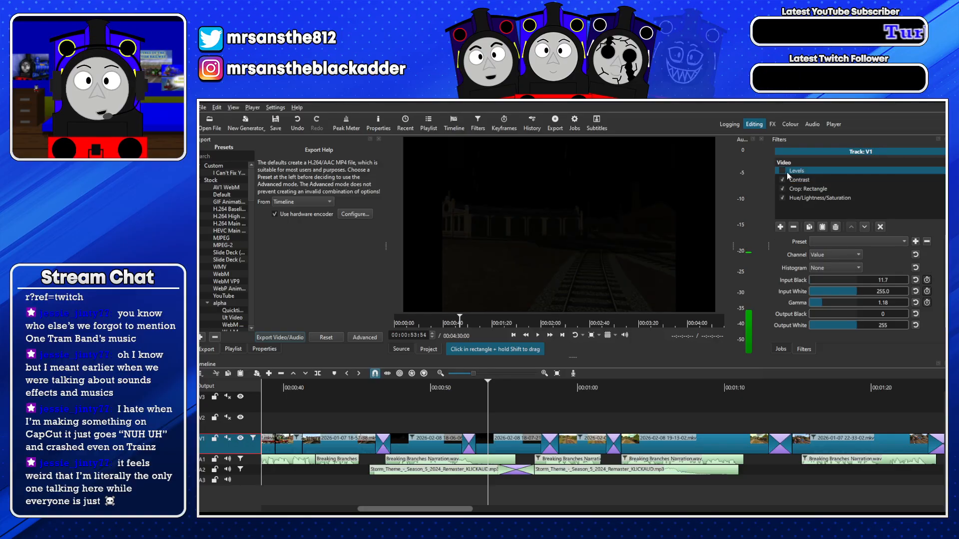
{"action": "left_click", "coordinate": [782, 171]}
Set the Levels Input Black on track V1 to 4.7 and play the daylight shot near 00:00:45
{"action": "left_click_drag", "start_coordinate": [854, 293], "coordinate": [805, 284]}
{"action": "left_click", "coordinate": [812, 281]}
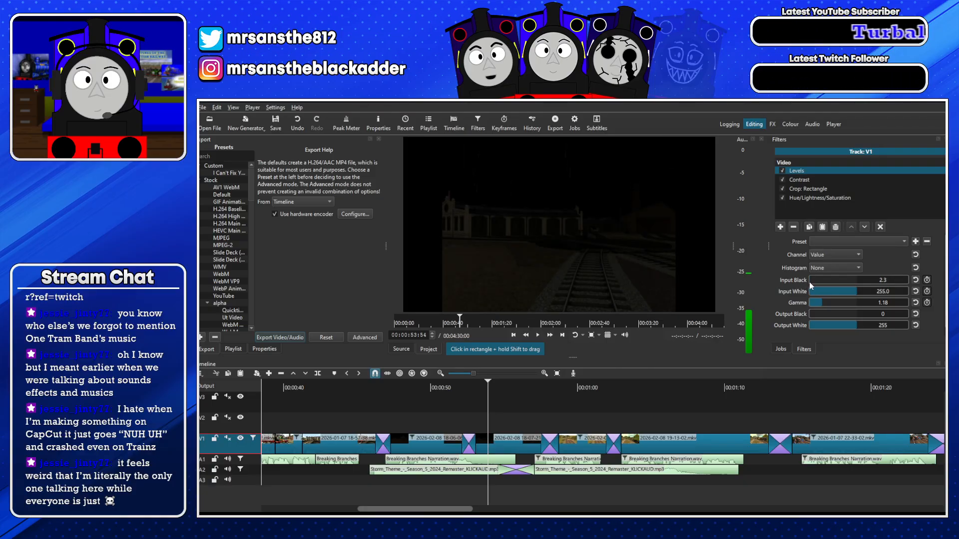
{"action": "left_click", "coordinate": [354, 387]}
{"action": "key", "text": "space"}
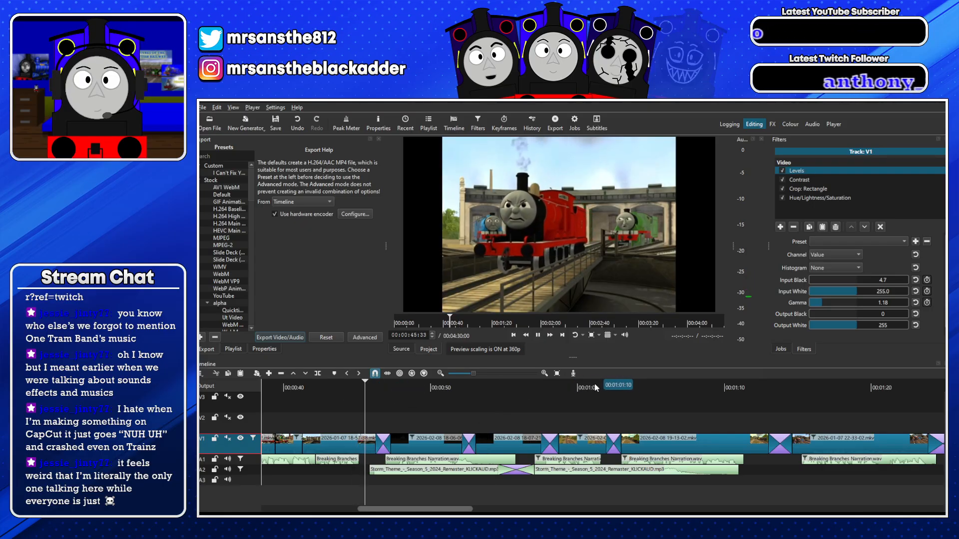
At the green engine close-up near 00:00:40, set track V1's Saturation to 106% and its Contrast level to 54.4%
{"action": "left_click", "coordinate": [291, 387]}
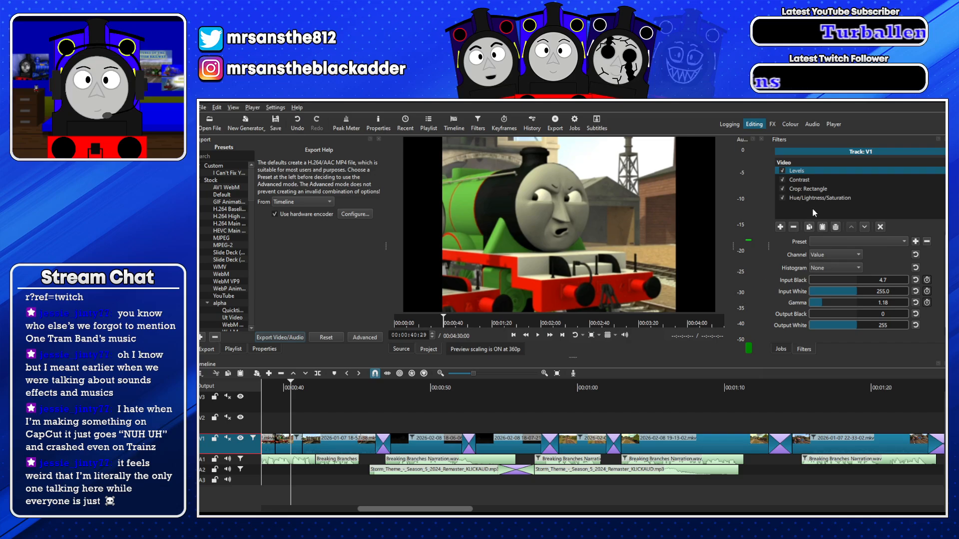
{"action": "left_click", "coordinate": [810, 189]}
{"action": "left_click", "coordinate": [813, 197]}
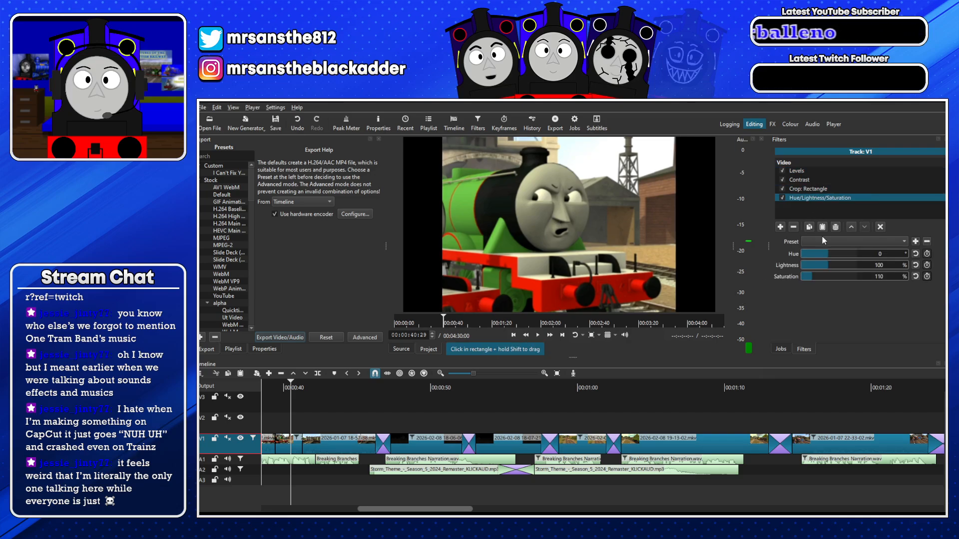
{"action": "left_click_drag", "start_coordinate": [823, 275], "coordinate": [813, 276]}
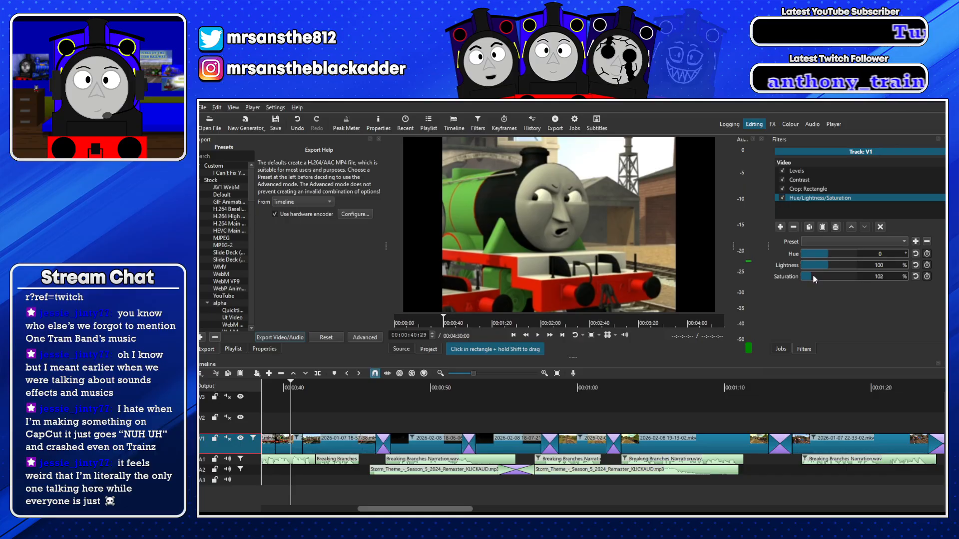
{"action": "left_click", "coordinate": [799, 180]}
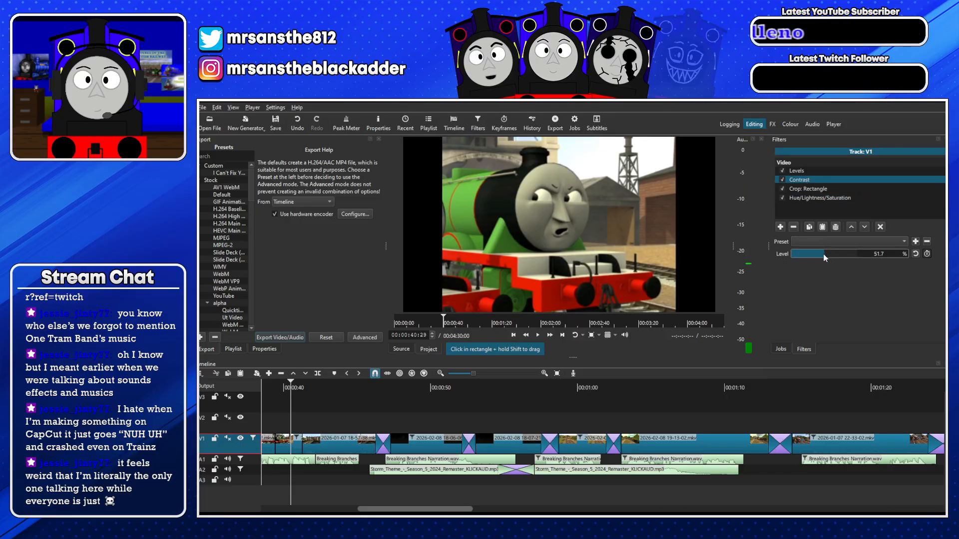
{"action": "left_click_drag", "start_coordinate": [832, 260], "coordinate": [830, 256]}
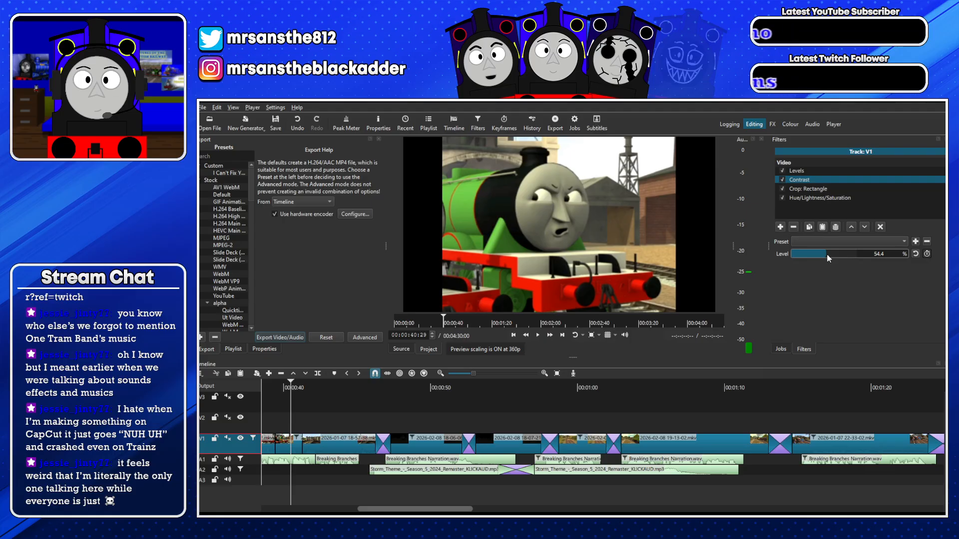
Try an HSL Range filter on track V1 with Hue Shift 65, Saturation Scale 242% and Lightness Scale 115%, and remove it again
{"action": "left_click", "coordinate": [782, 229]}
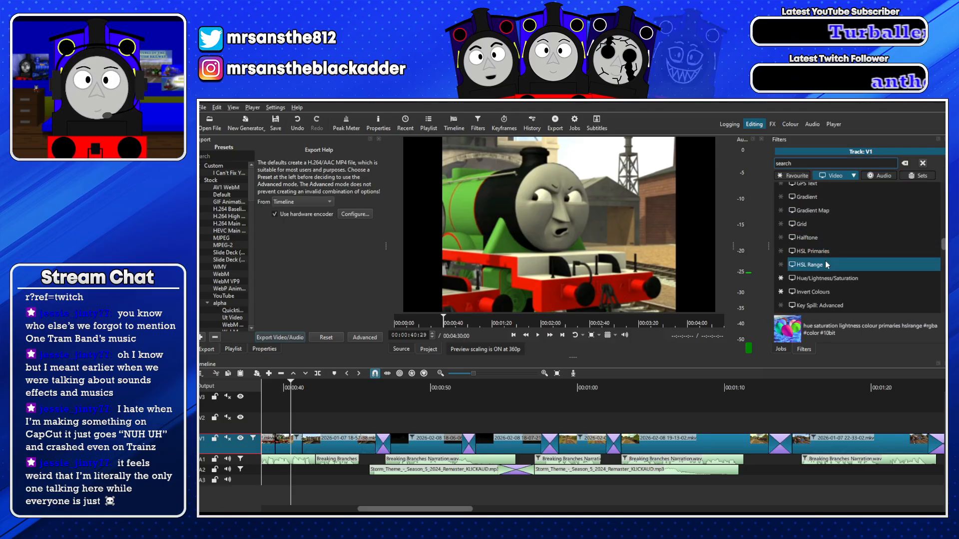
{"action": "left_click", "coordinate": [830, 264]}
{"action": "left_click_drag", "start_coordinate": [830, 264], "coordinate": [843, 270]}
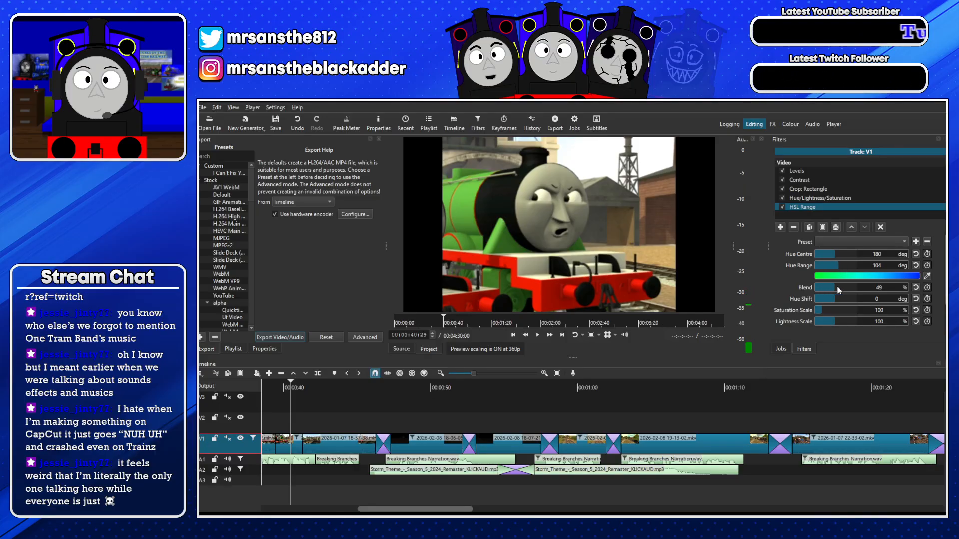
{"action": "left_click_drag", "start_coordinate": [834, 312], "coordinate": [840, 313]}
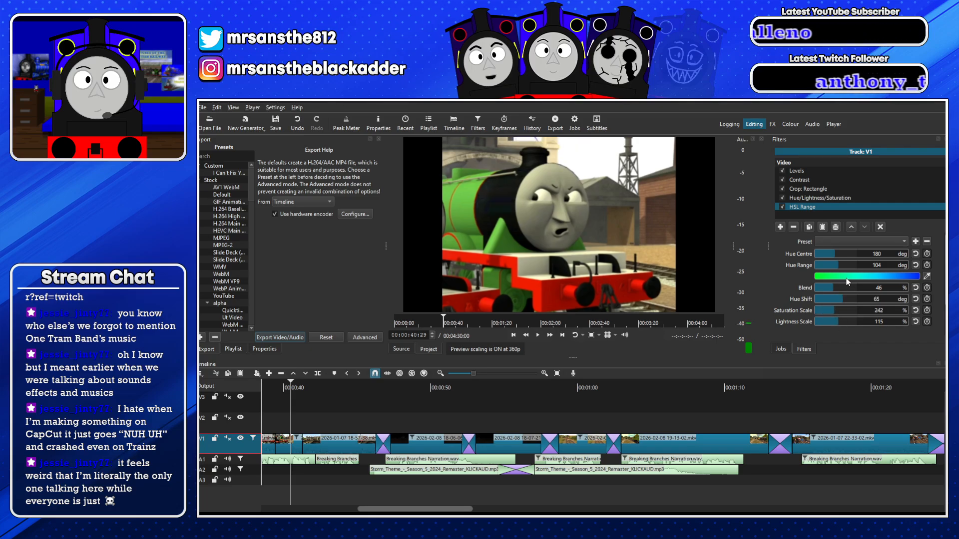
{"action": "scroll", "coordinate": [898, 254], "scroll_direction": "down", "scroll_amount": 20}
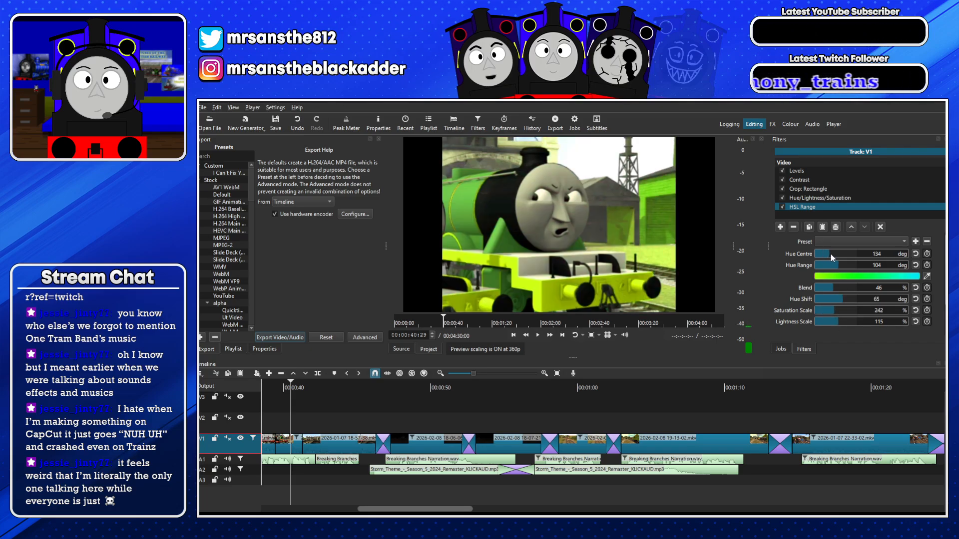
{"action": "left_click", "coordinate": [915, 254]}
{"action": "mouse_move", "coordinate": [833, 265]}
{"action": "left_mouse_down"}
{"action": "mouse_move", "coordinate": [850, 266]}
{"action": "mouse_move", "coordinate": [839, 267]}
{"action": "left_mouse_up"}
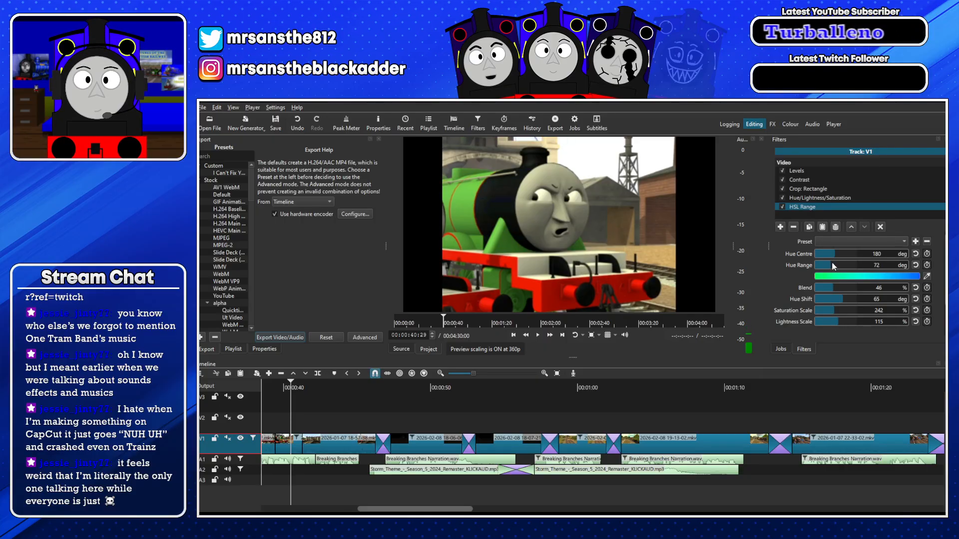
{"action": "left_click", "coordinate": [794, 227]}
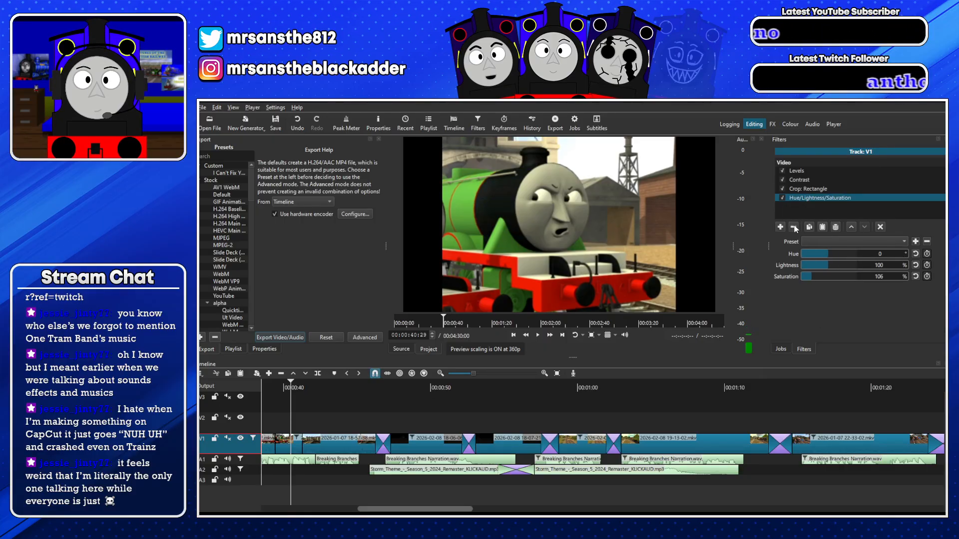
Try a Posterise filter at 10% on track V1 and remove it again
{"action": "left_click", "coordinate": [779, 227]}
{"action": "scroll", "coordinate": [837, 240], "scroll_direction": "down", "scroll_amount": 3}
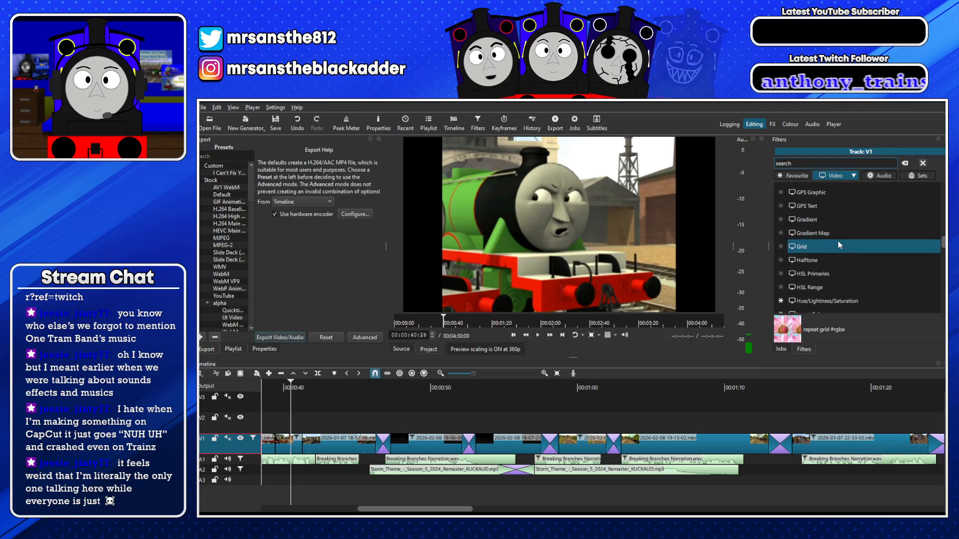
{"action": "scroll", "coordinate": [838, 241], "scroll_direction": "down", "scroll_amount": 2}
{"action": "scroll", "coordinate": [838, 255], "scroll_direction": "down", "scroll_amount": 3}
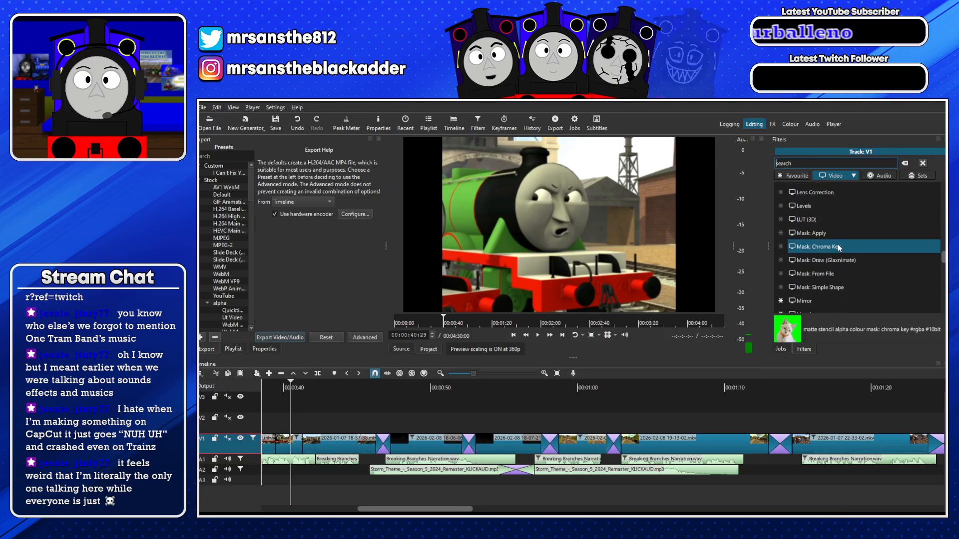
{"action": "scroll", "coordinate": [838, 256], "scroll_direction": "down", "scroll_amount": 5}
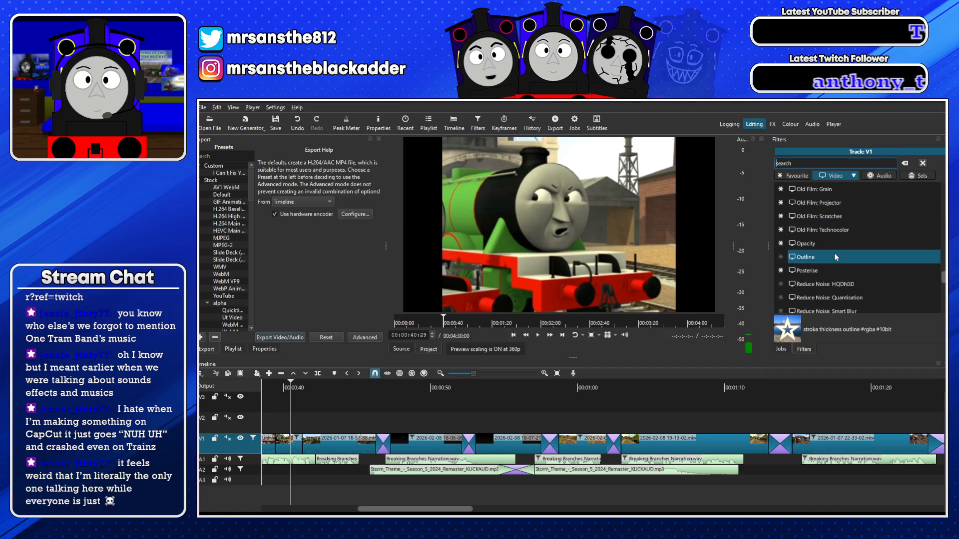
{"action": "scroll", "coordinate": [837, 247], "scroll_direction": "down", "scroll_amount": 2}
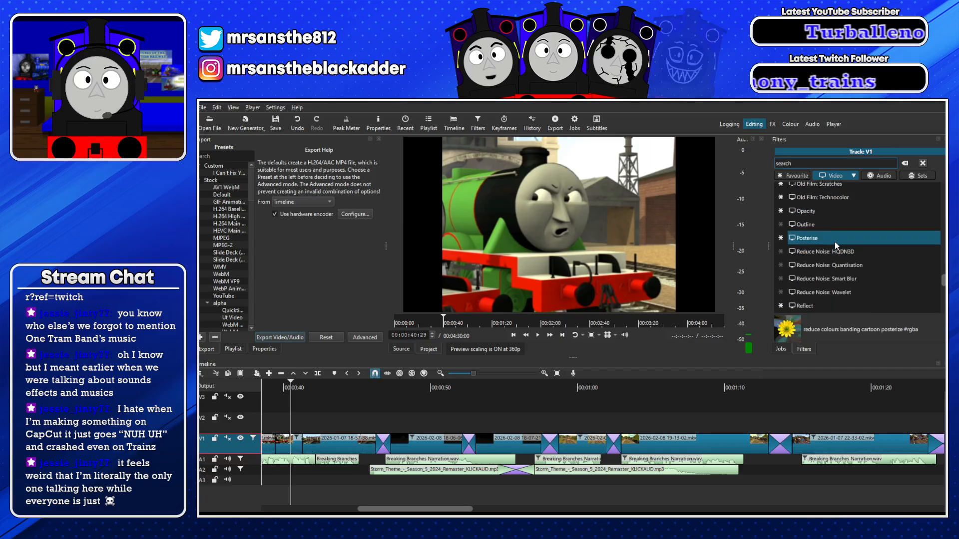
{"action": "left_click", "coordinate": [825, 237]}
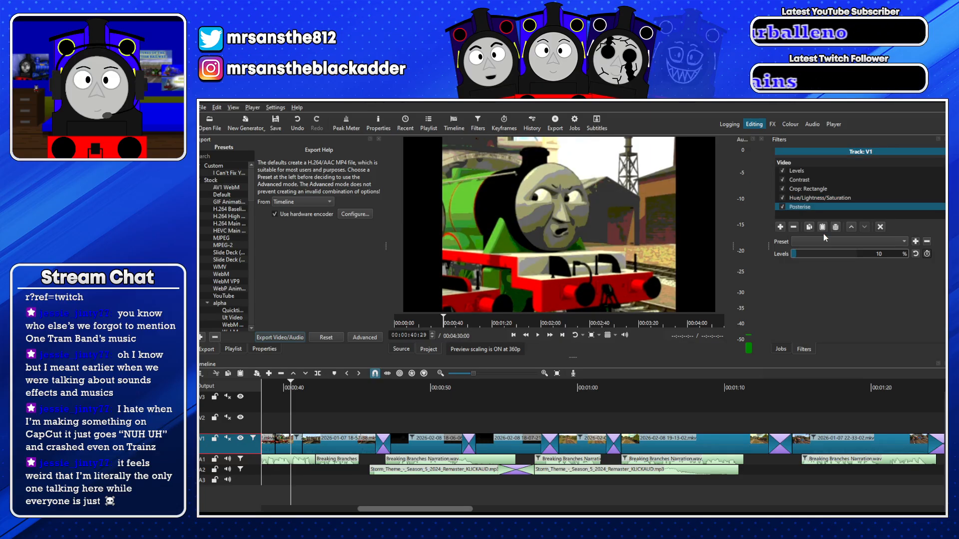
{"action": "left_click", "coordinate": [793, 226]}
Try an RGB Shift filter on track V1 with Vertical and Horizontal at 40%, and remove it again
{"action": "left_click", "coordinate": [780, 227]}
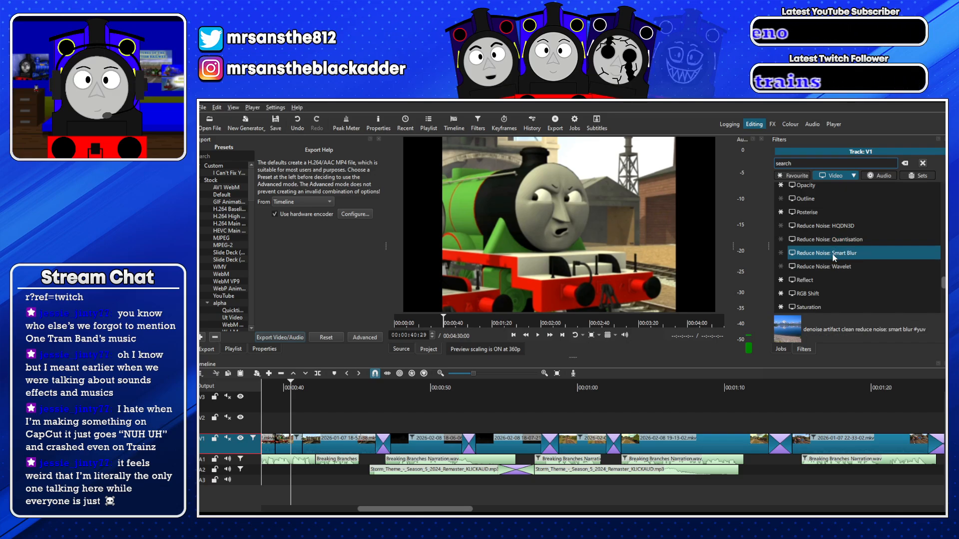
{"action": "scroll", "coordinate": [830, 274], "scroll_direction": "down", "scroll_amount": 1}
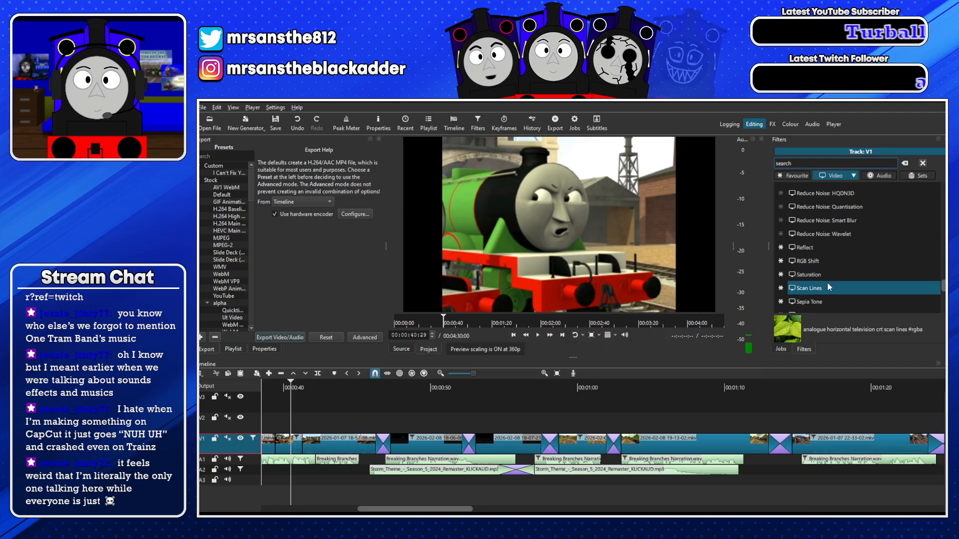
{"action": "left_click", "coordinate": [824, 261]}
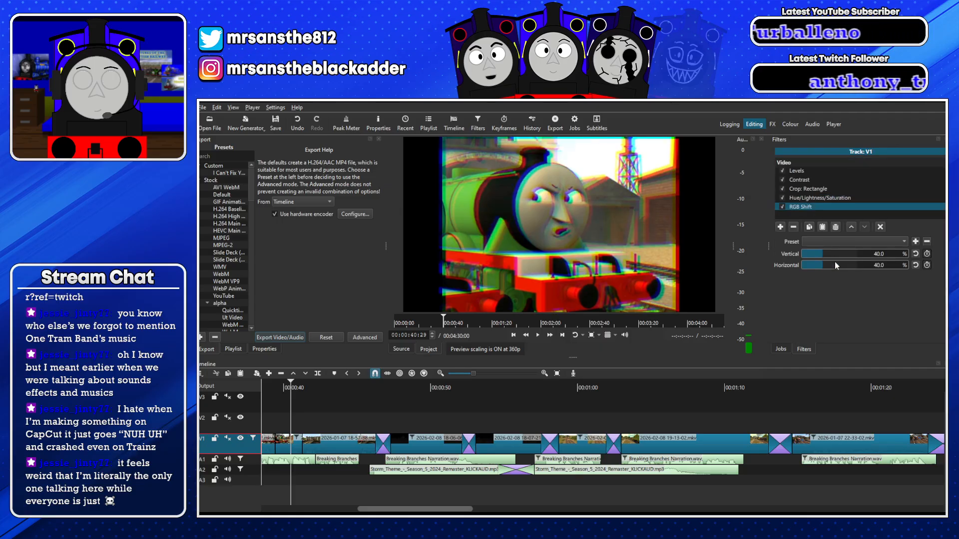
{"action": "left_click", "coordinate": [793, 226]}
Try a Sharpen filter with Amount and Size at 50% on track V1 and remove it again
{"action": "left_click", "coordinate": [779, 227]}
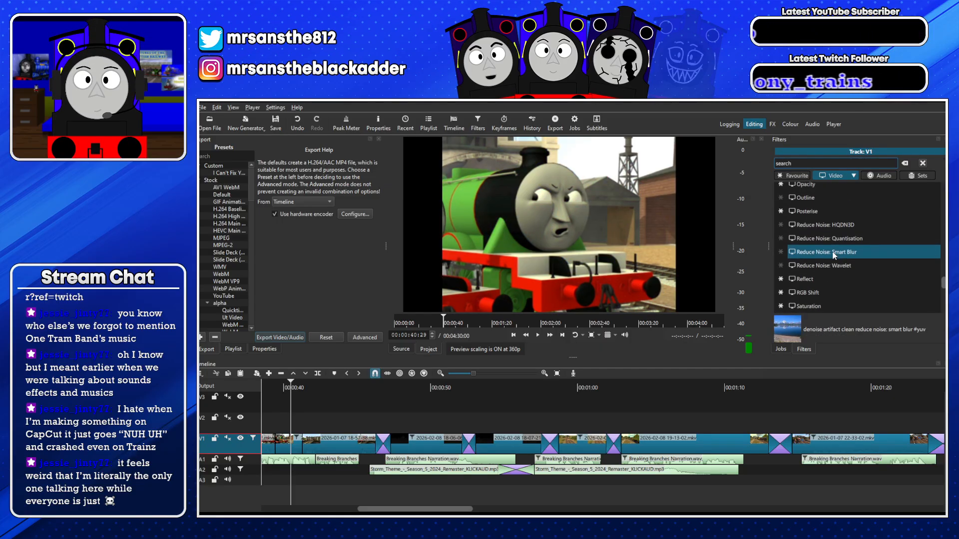
{"action": "scroll", "coordinate": [837, 294], "scroll_direction": "down", "scroll_amount": 2}
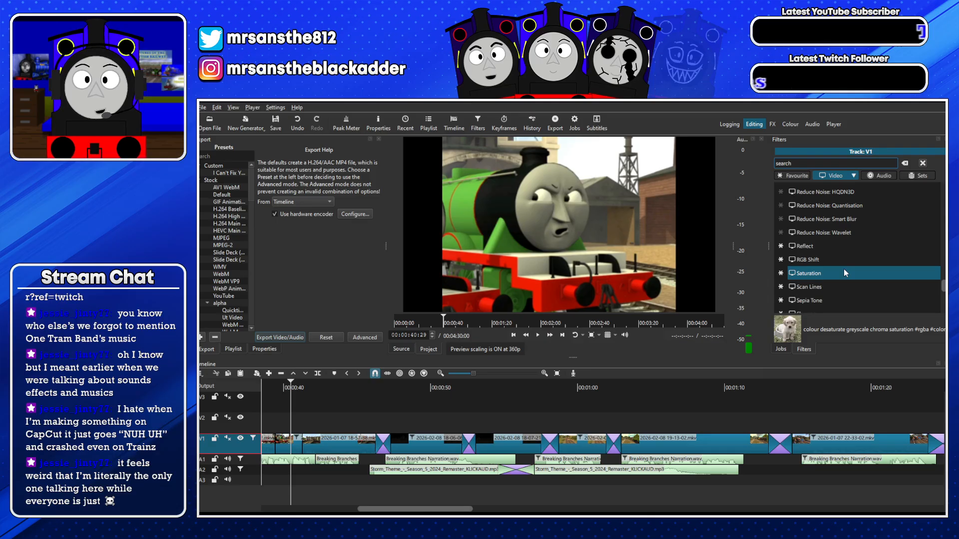
{"action": "scroll", "coordinate": [844, 270], "scroll_direction": "down", "scroll_amount": 2}
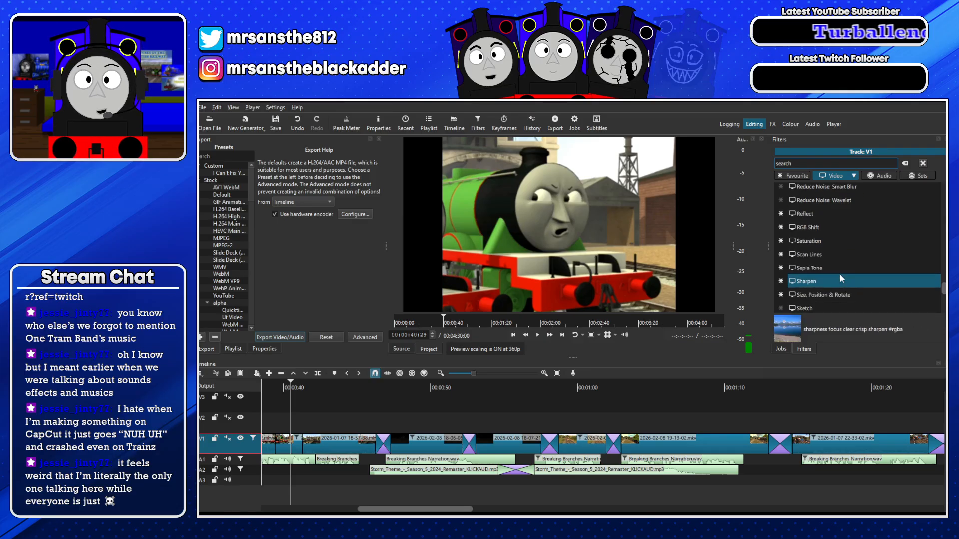
{"action": "scroll", "coordinate": [840, 279], "scroll_direction": "down", "scroll_amount": 2}
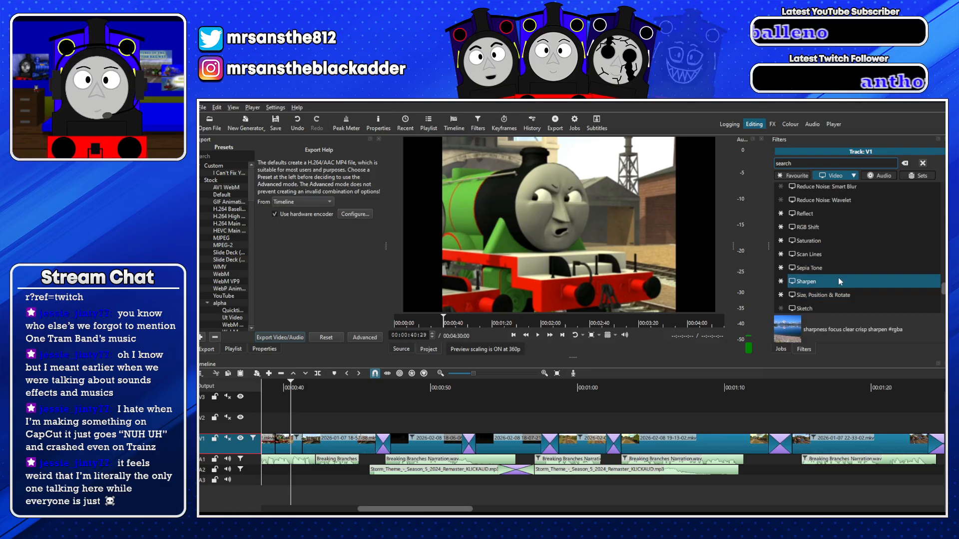
{"action": "left_click", "coordinate": [839, 250]}
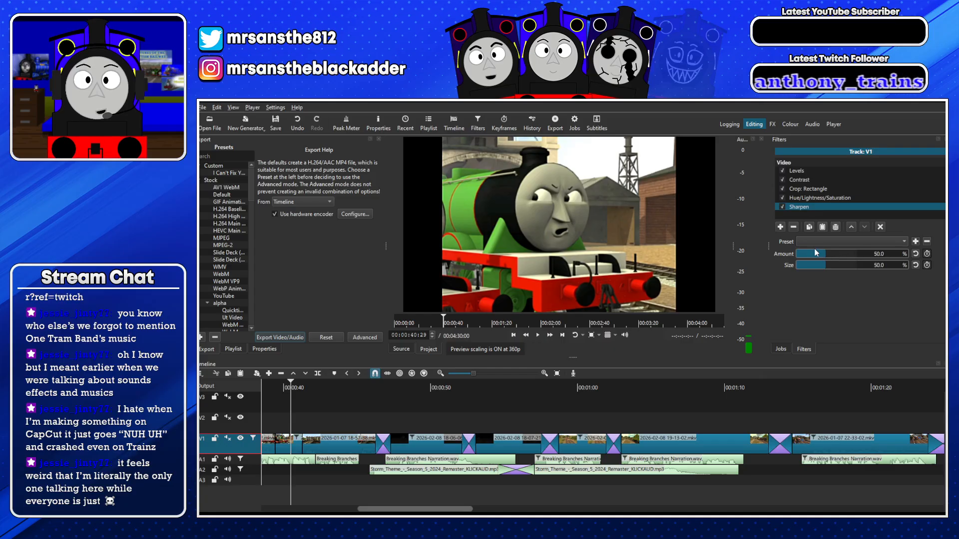
{"action": "left_click", "coordinate": [793, 227]}
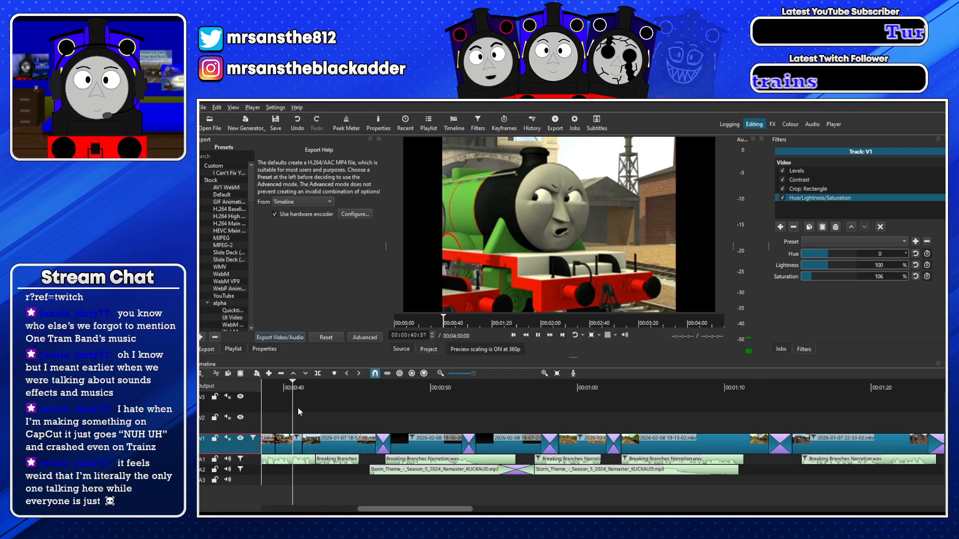
Lock video tracks V1, V2 and V3 while playing back the edit
{"action": "left_click", "coordinate": [253, 421]}
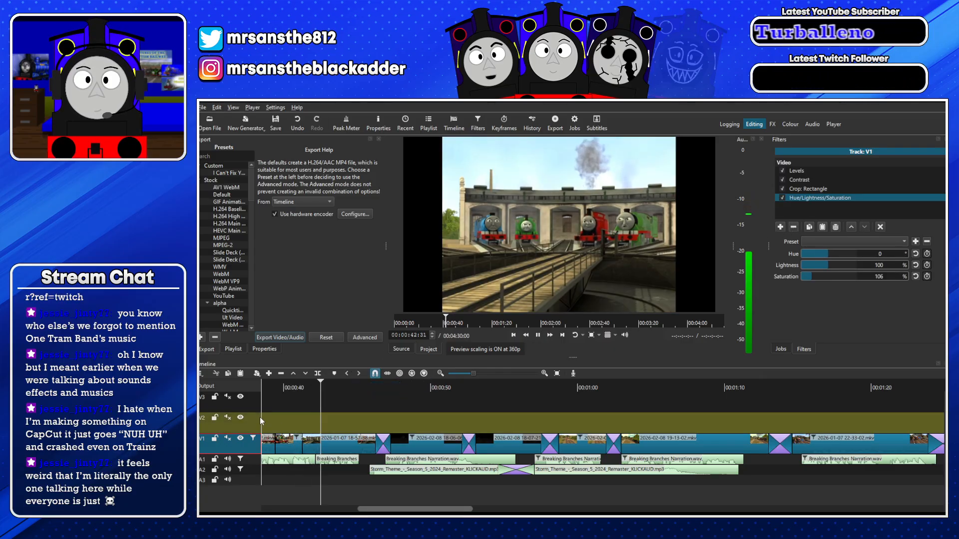
{"action": "left_click", "coordinate": [215, 418]}
{"action": "left_click", "coordinate": [215, 438]}
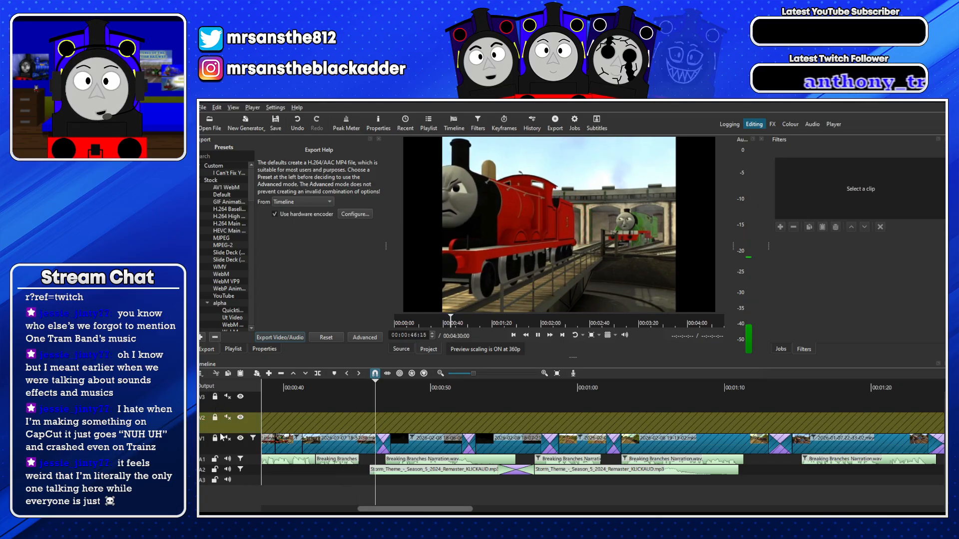
{"action": "left_click", "coordinate": [220, 440]}
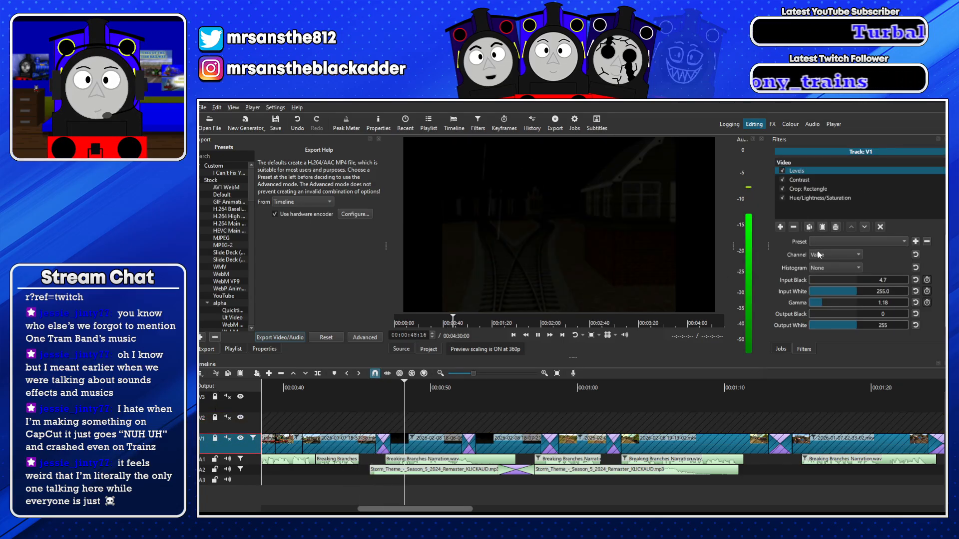
{"action": "left_click", "coordinate": [252, 421]}
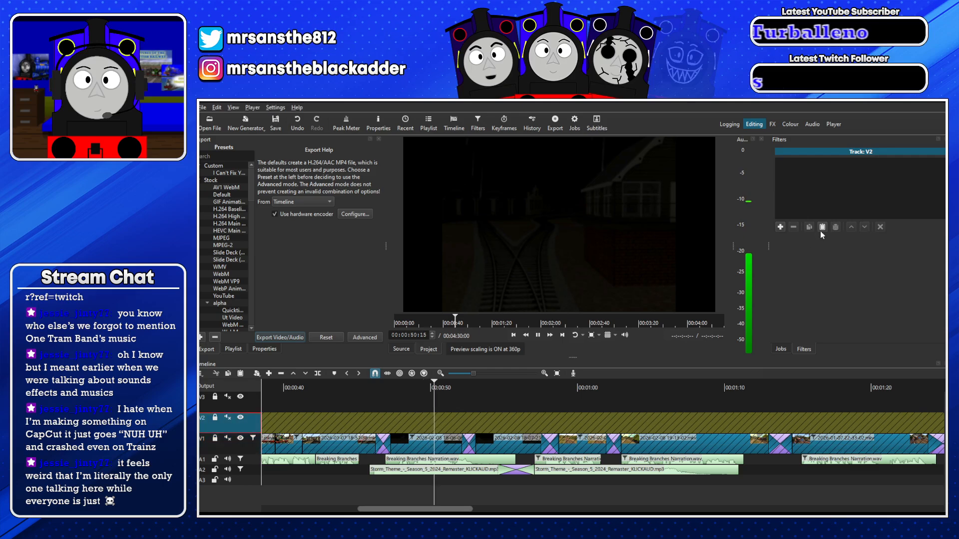
{"action": "left_click_drag", "start_coordinate": [464, 374], "coordinate": [462, 375]}
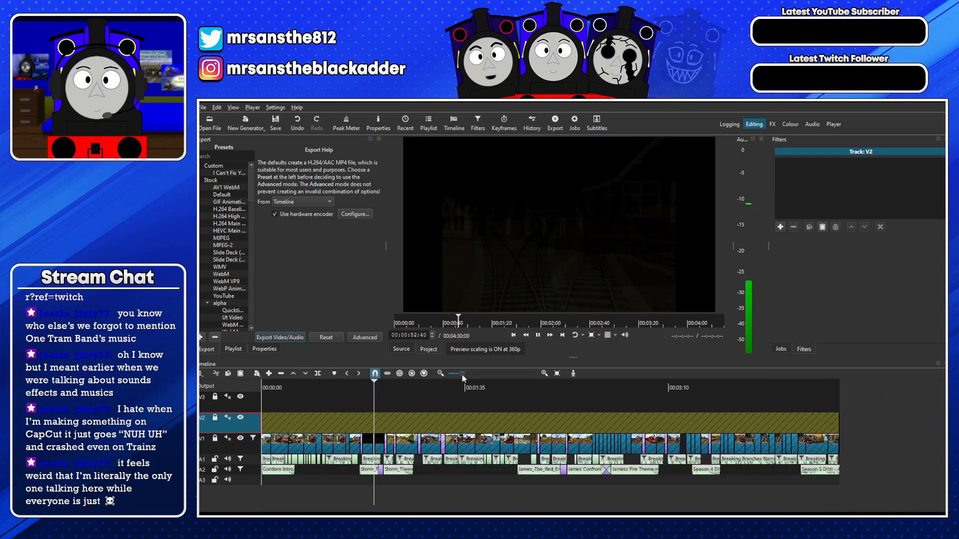
{"action": "left_click", "coordinate": [217, 417]}
{"action": "key", "text": "space"}
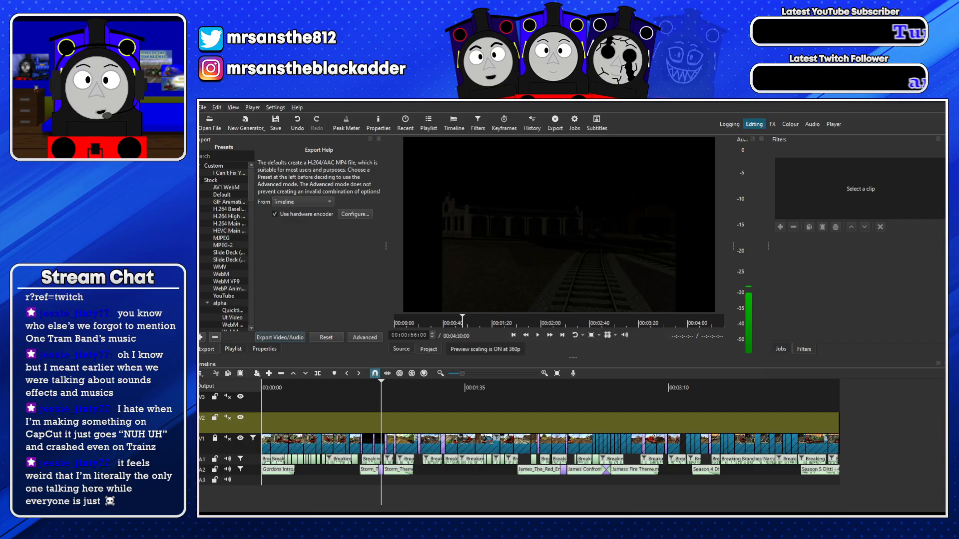
{"action": "key", "text": "space"}
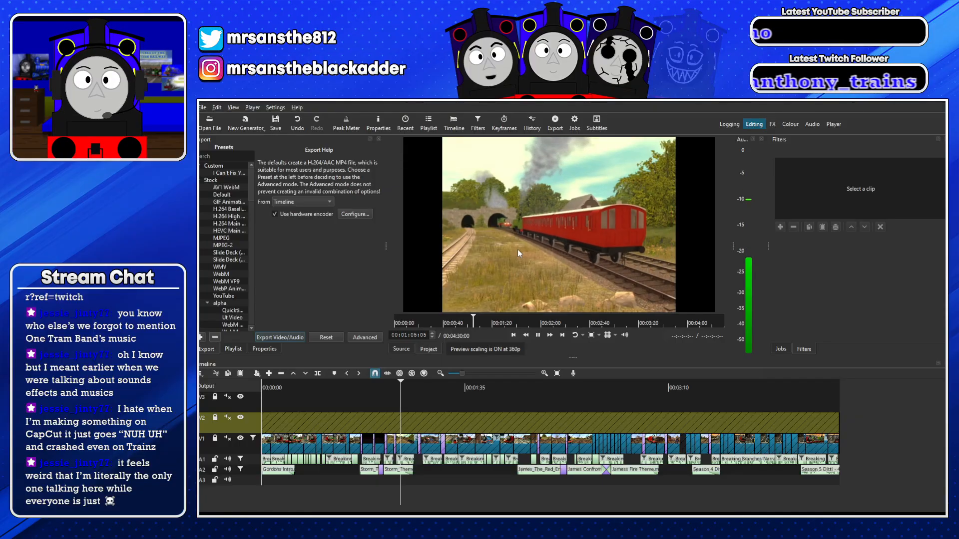
Compare track V1 with Contrast and Crop: Rectangle switched off and on, and move Hue/Lightness/Saturation above Crop: Rectangle
{"action": "left_click", "coordinate": [243, 450]}
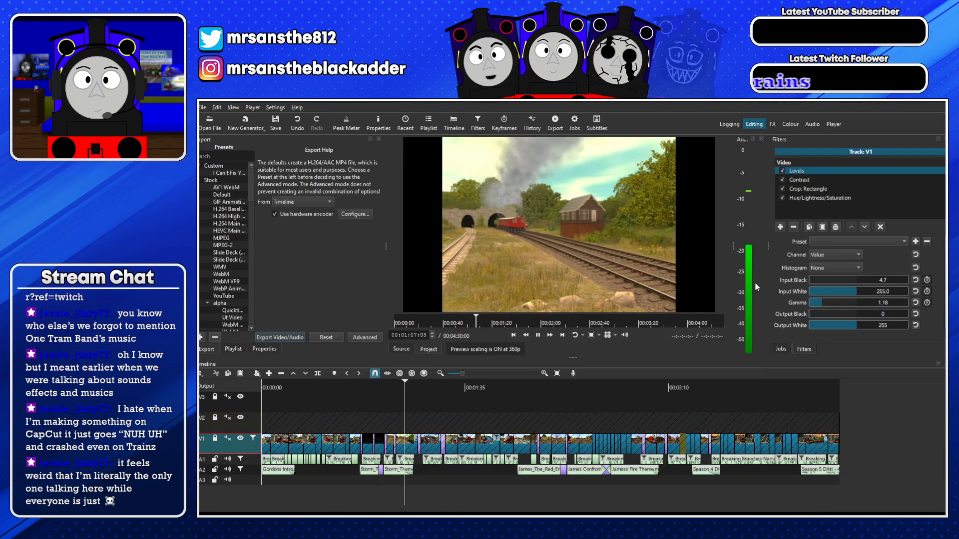
{"action": "left_click", "coordinate": [783, 181]}
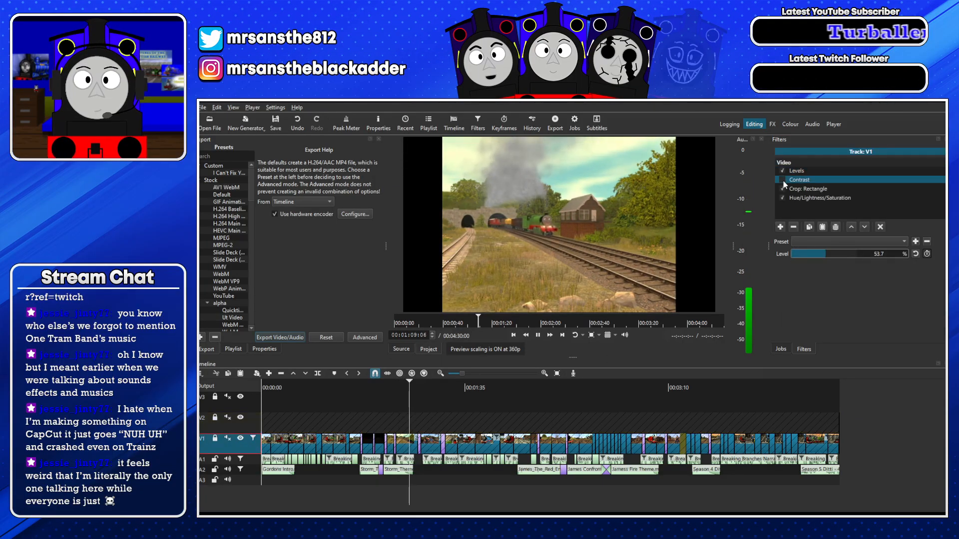
{"action": "left_click", "coordinate": [784, 189]}
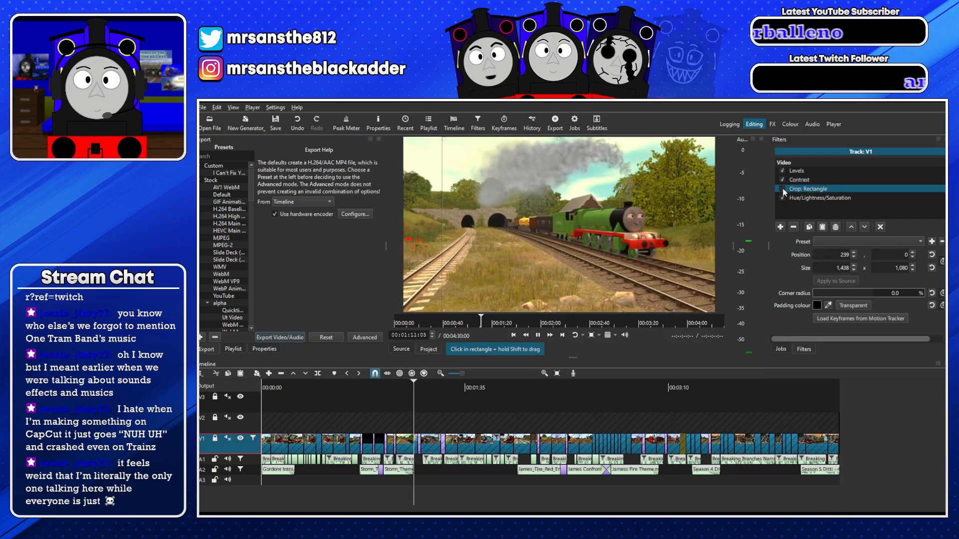
{"action": "left_click", "coordinate": [783, 198]}
{"action": "left_click_drag", "start_coordinate": [791, 197], "coordinate": [792, 187]}
Compare track V1 with Hue/Lightness/Saturation and Levels switched off, and remove the Levels filter
{"action": "left_click", "coordinate": [783, 189]}
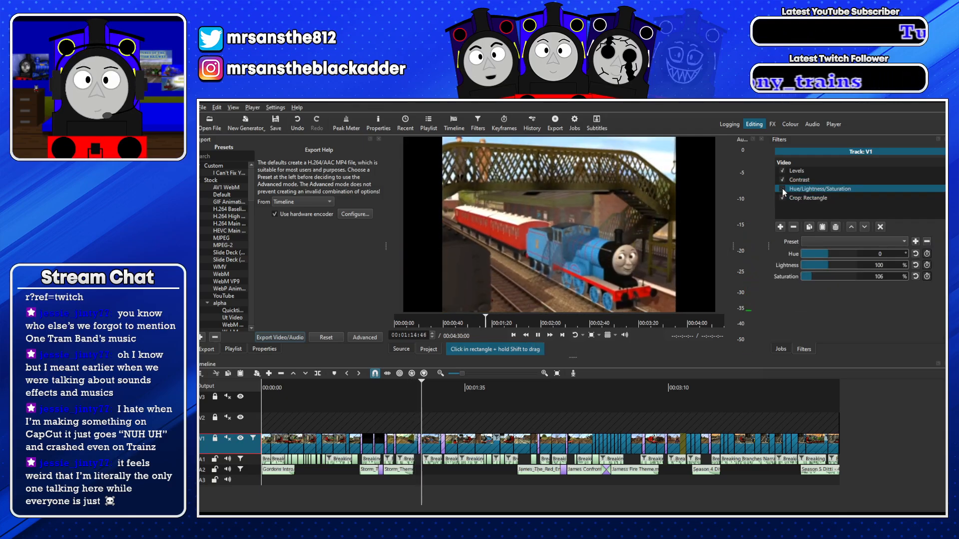
{"action": "left_click", "coordinate": [781, 171]}
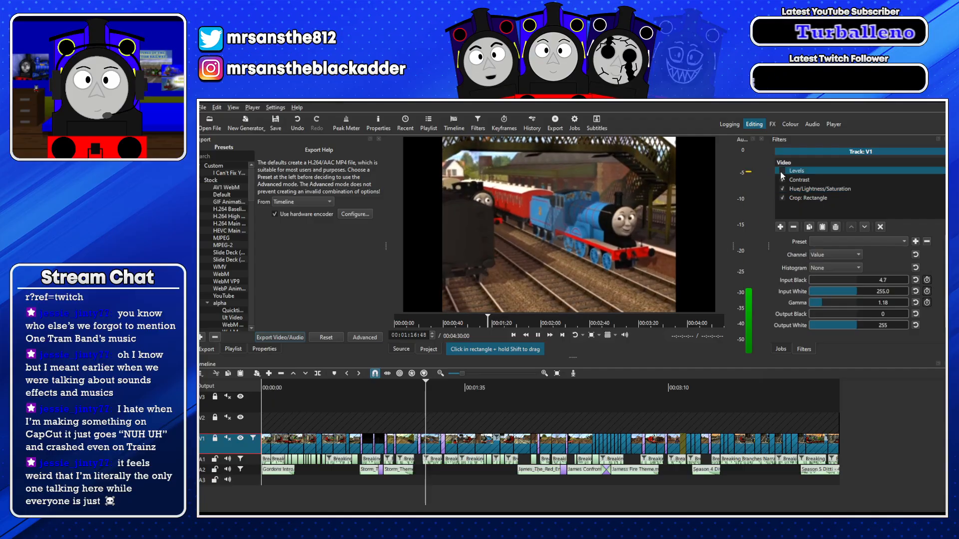
{"action": "left_click", "coordinate": [792, 227]}
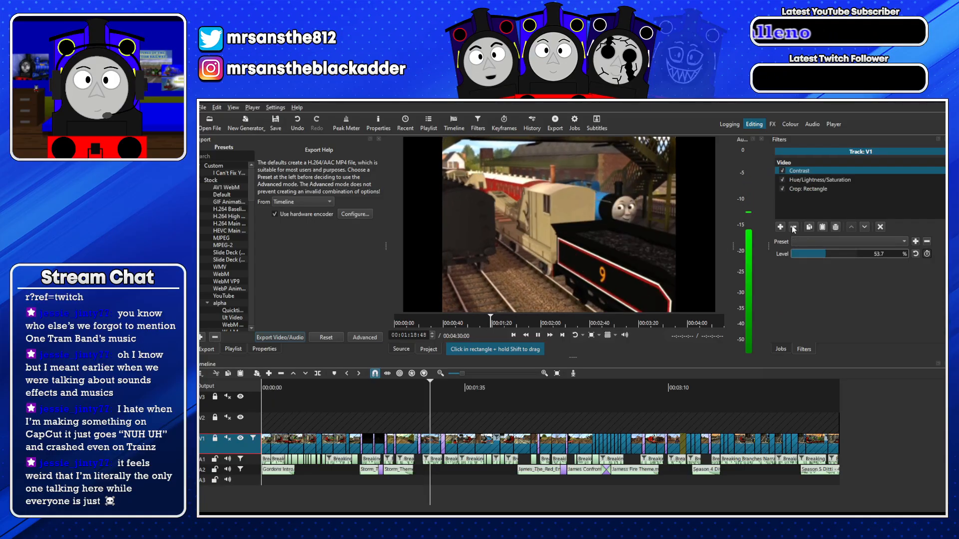
Compare track V1's picture with the Contrast and Hue/Lightness/Saturation filters switched off and on, leaving both enabled
{"action": "left_click", "coordinate": [783, 171]}
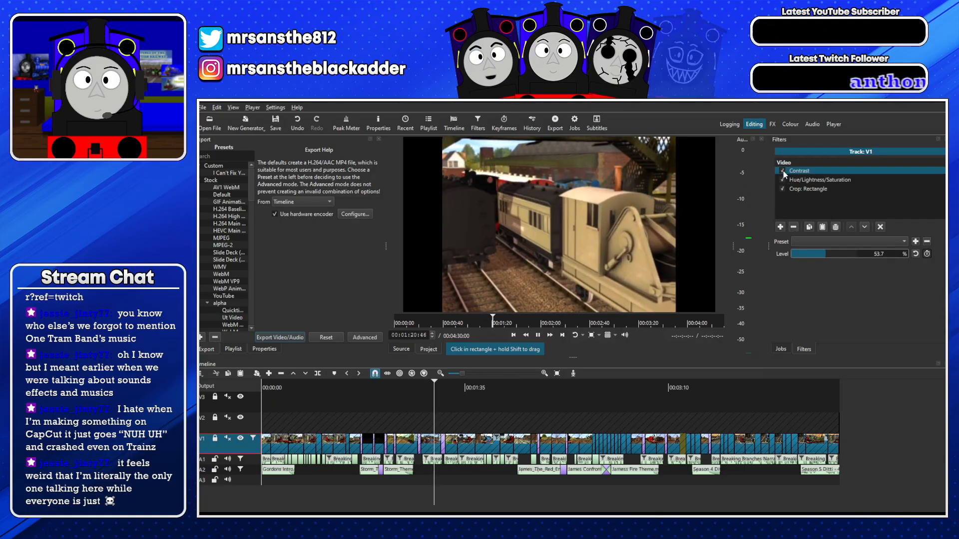
{"action": "left_click", "coordinate": [783, 171]}
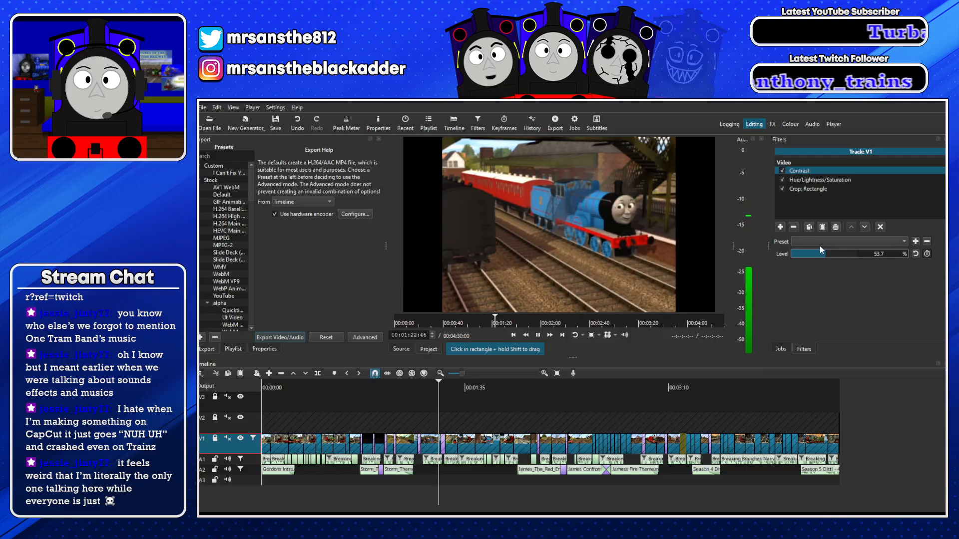
{"action": "left_click", "coordinate": [784, 180]}
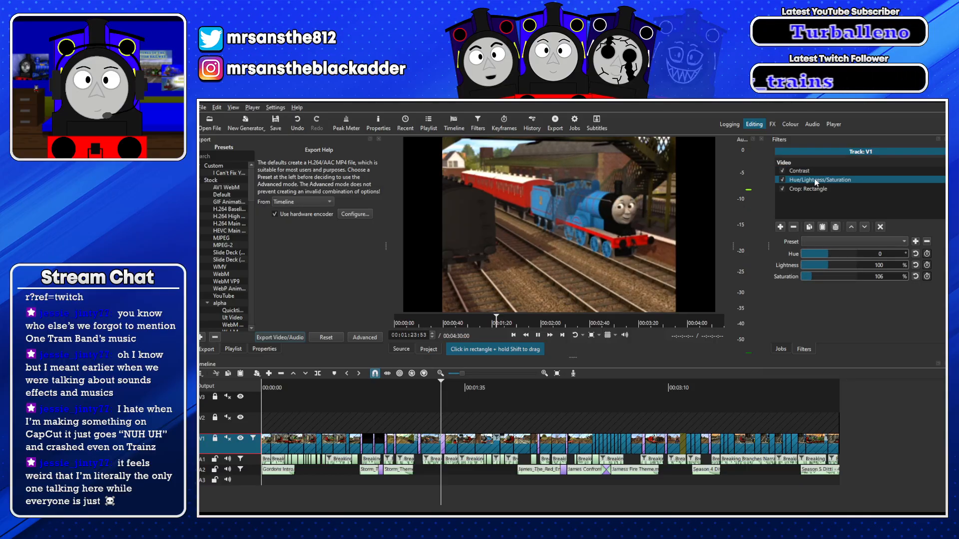
{"action": "left_click", "coordinate": [782, 180]}
{"action": "left_click", "coordinate": [783, 171]}
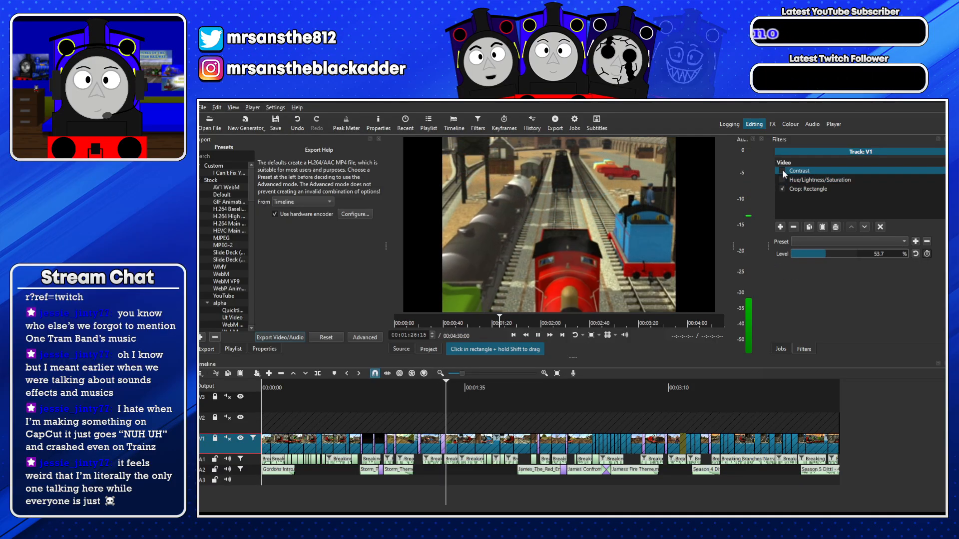
{"action": "left_click", "coordinate": [783, 179]}
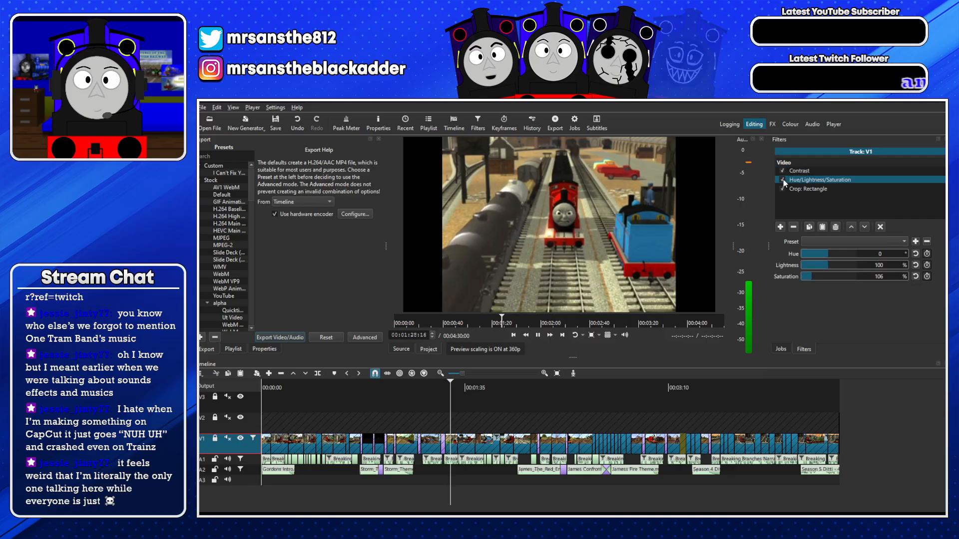
{"action": "left_click", "coordinate": [782, 180]}
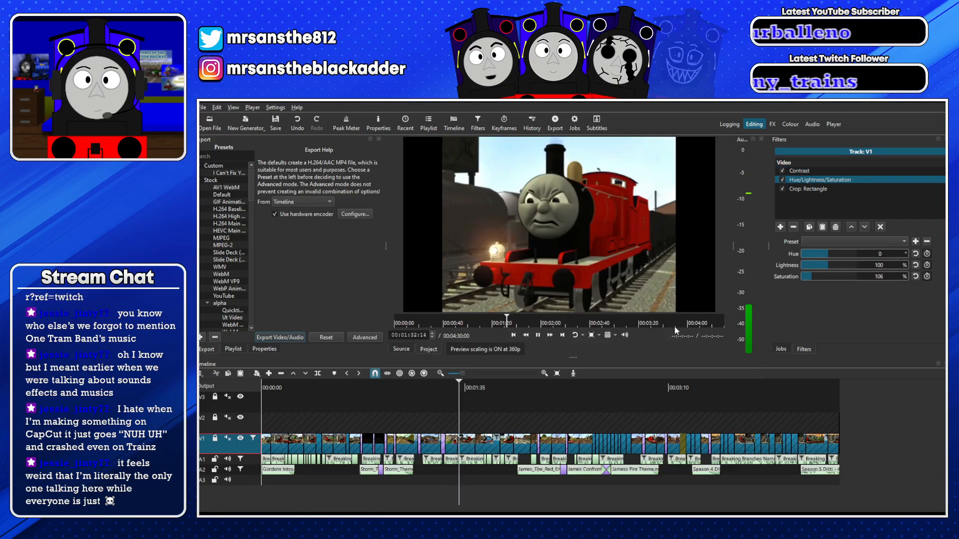
Add three audio tracks, A4 to A6, and lock audio tracks A1 and A2, with the playhead at the timeline's start
{"action": "left_click", "coordinate": [253, 429]}
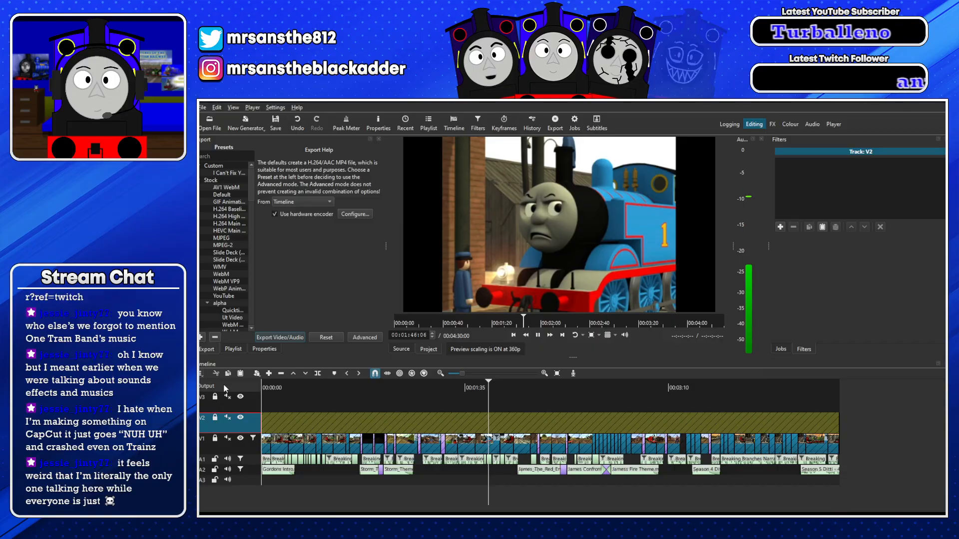
{"action": "key", "text": "ctrl+u"}
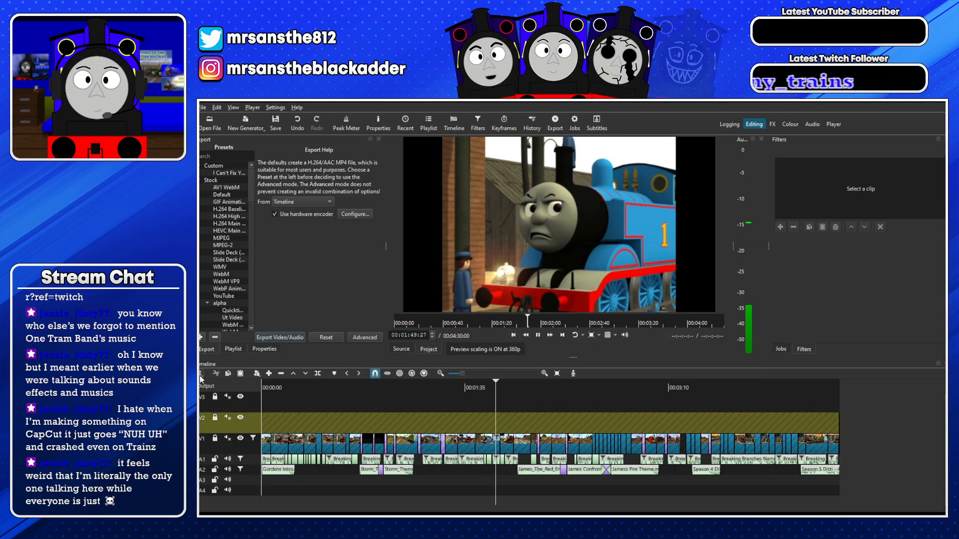
{"action": "key", "text": "ctrl+u"}
{"action": "key", "text": "ctrl+u"}
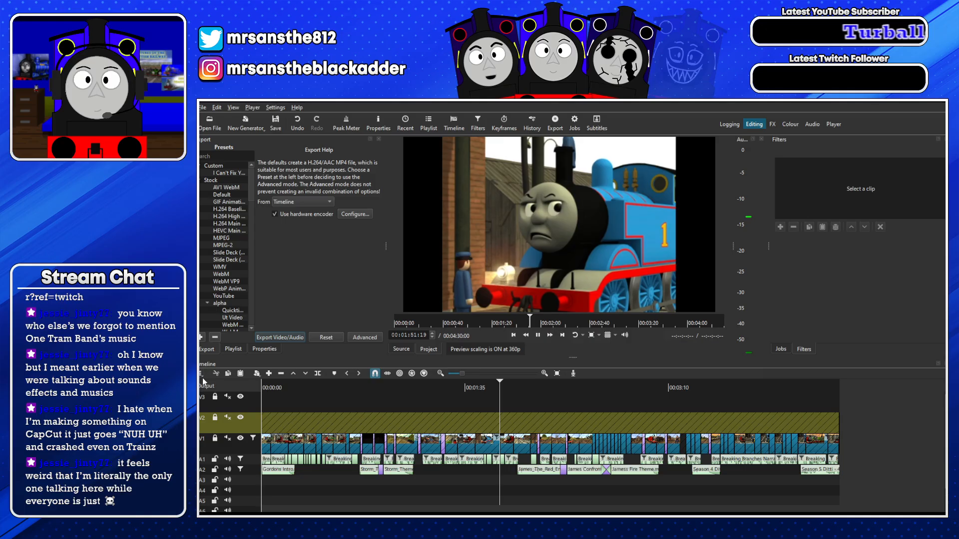
{"action": "scroll", "coordinate": [743, 451], "scroll_direction": "down", "scroll_amount": 2}
{"action": "key", "text": "space"}
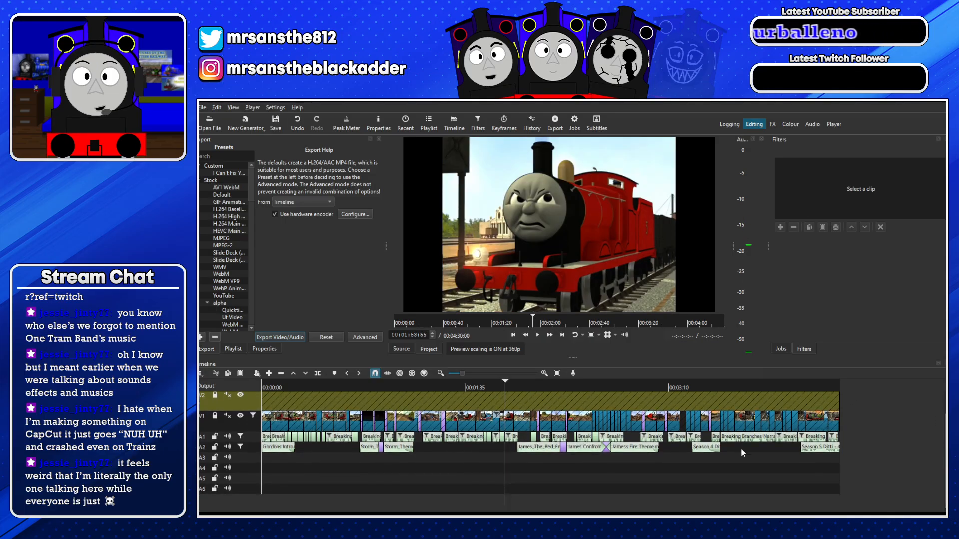
{"action": "left_click", "coordinate": [271, 387]}
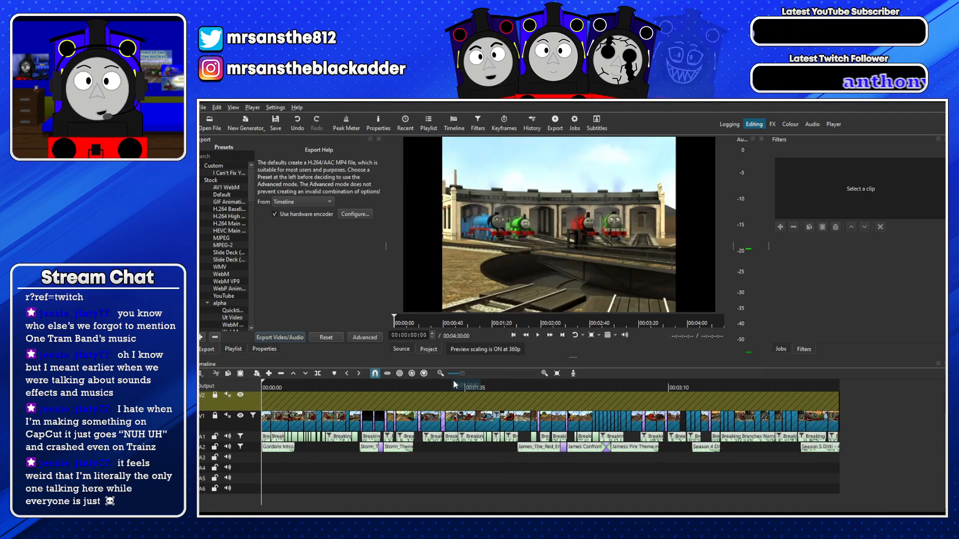
{"action": "left_click", "coordinate": [469, 373]}
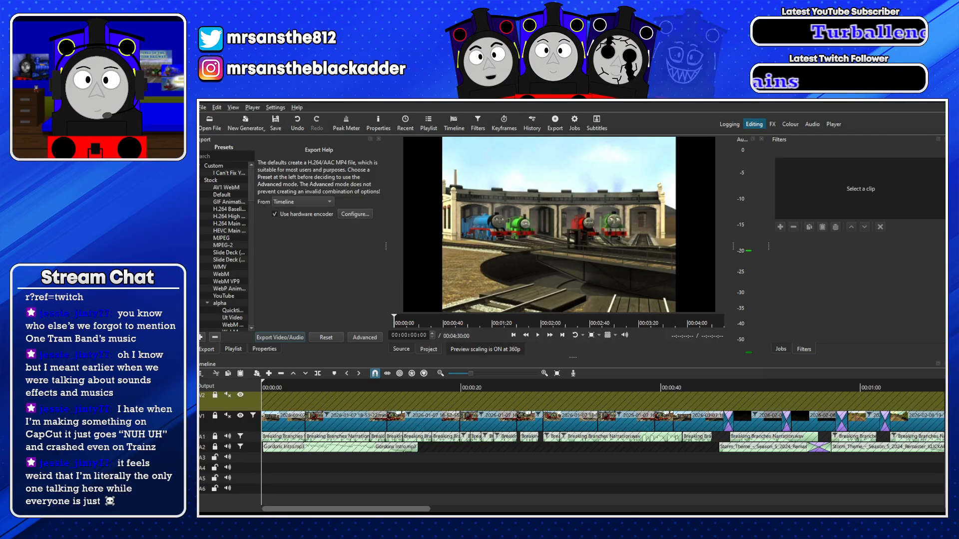
Preview Engine Idle 4.wav and Engine idle 2.wav from the Sound Effects bin and place Engine Idle 4.wav at the start of track A4
{"action": "left_click", "coordinate": [232, 349]}
{"action": "left_click", "coordinate": [227, 236]}
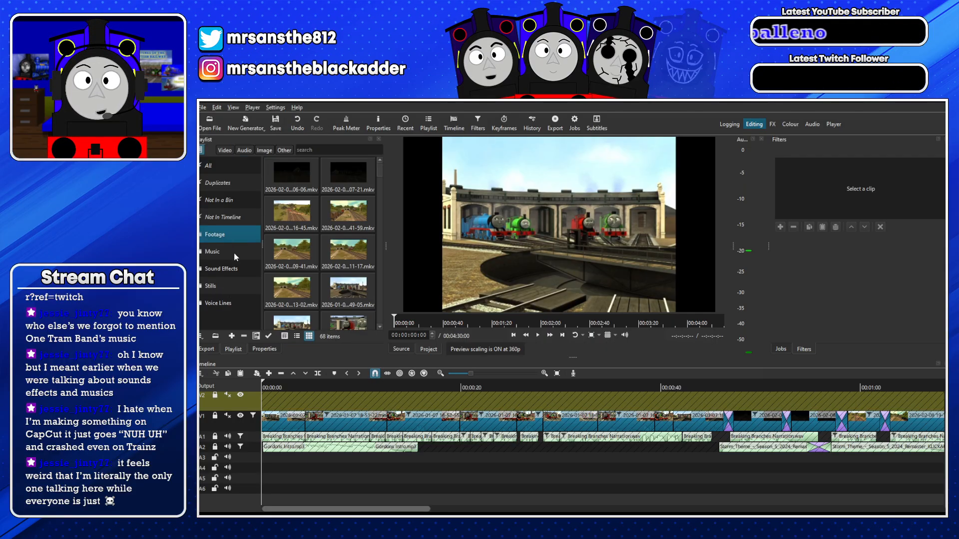
{"action": "left_click", "coordinate": [234, 251]}
{"action": "left_click", "coordinate": [237, 269]}
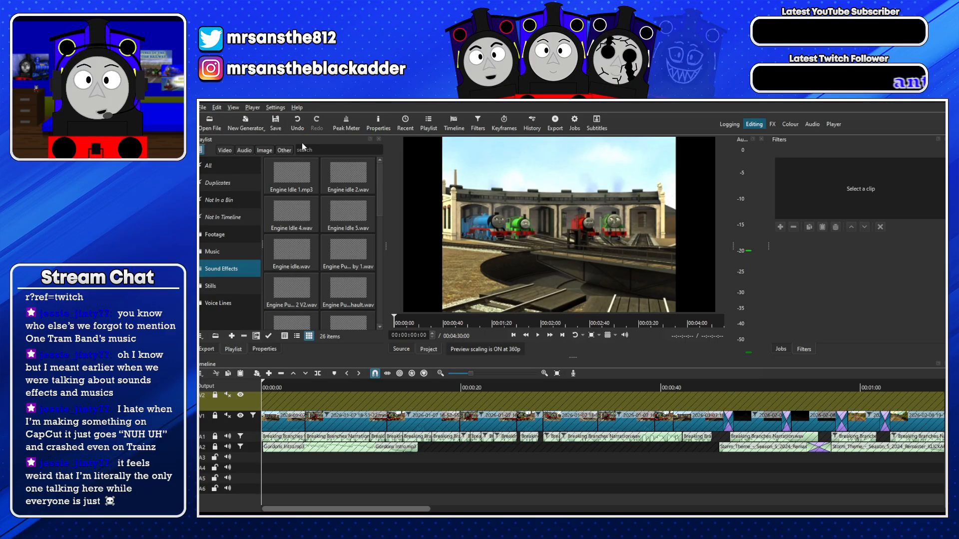
{"action": "left_click_drag", "start_coordinate": [327, 218], "coordinate": [505, 226]}
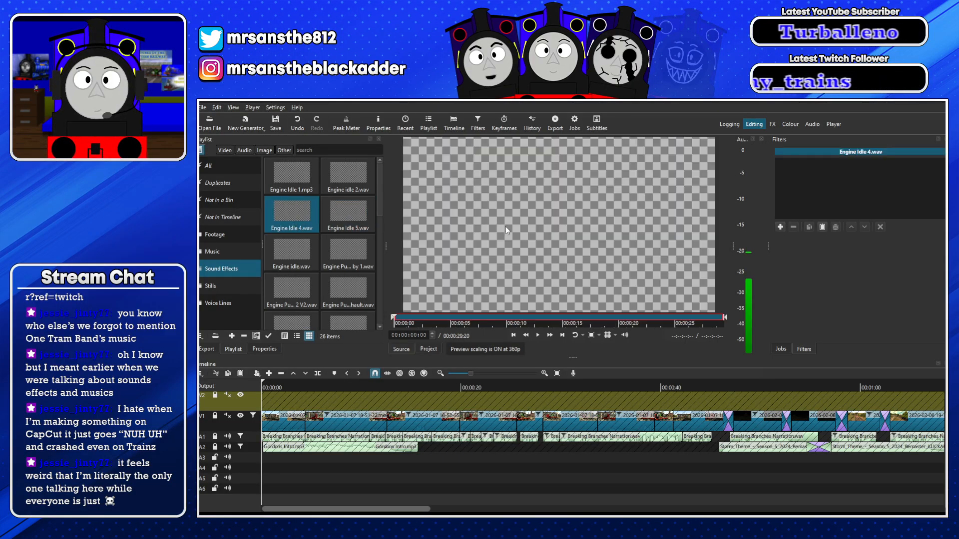
{"action": "left_click_drag", "start_coordinate": [348, 185], "coordinate": [495, 206]}
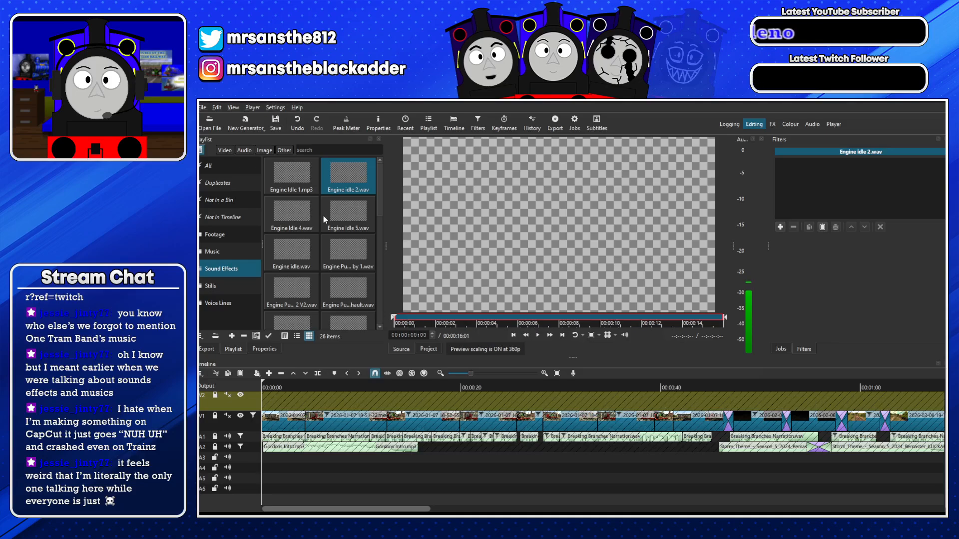
{"action": "left_click_drag", "start_coordinate": [300, 220], "coordinate": [264, 491]}
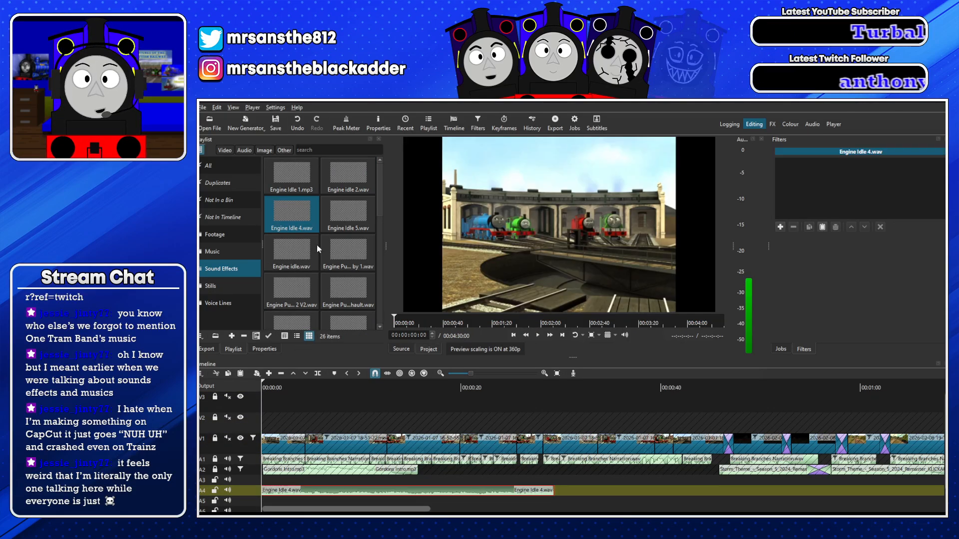
{"action": "left_click", "coordinate": [345, 235]}
{"action": "scroll", "coordinate": [344, 235], "scroll_direction": "down", "scroll_amount": 5}
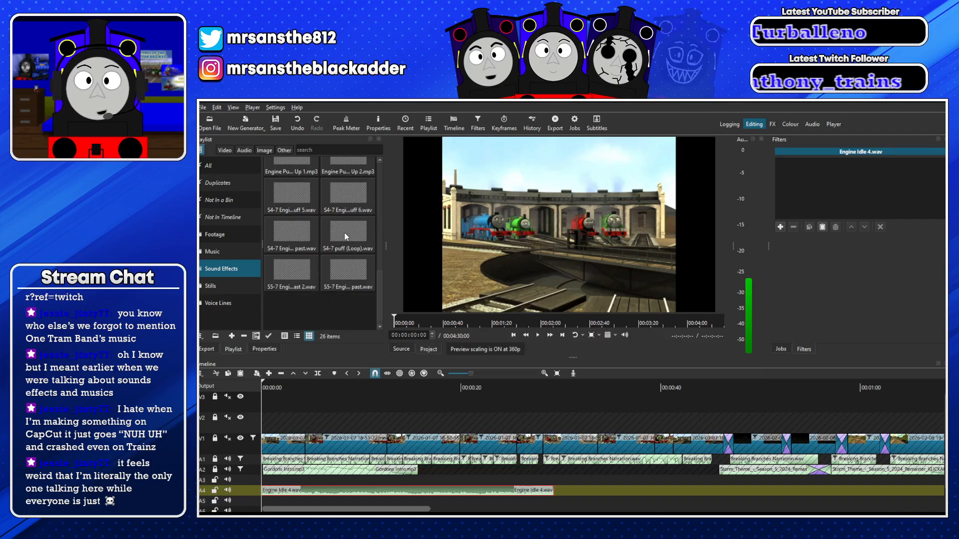
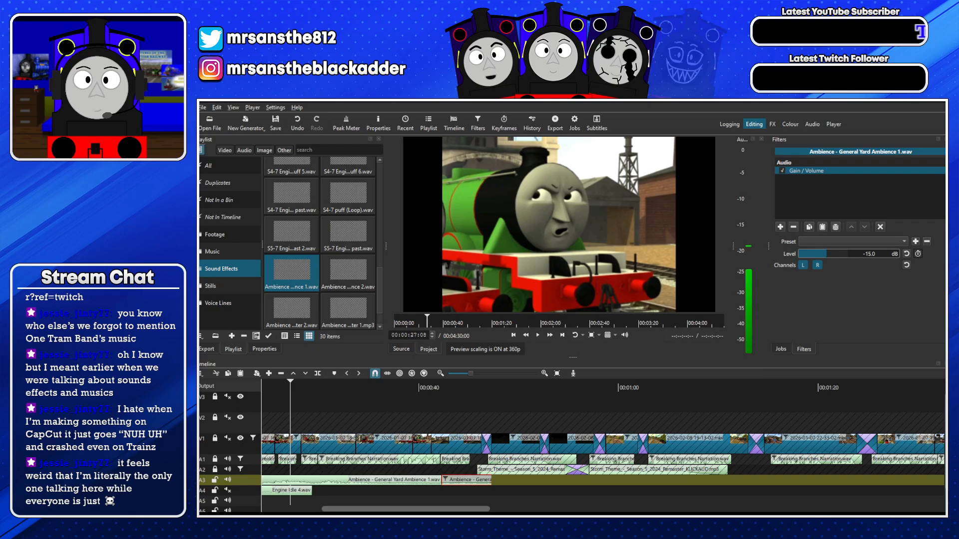
Add Wind 2.wav to A3 after the second General Yard Ambience 1.wav clip, overlap the two in a crossfade, and play the join
{"action": "left_click_drag", "start_coordinate": [341, 403], "coordinate": [515, 467]}
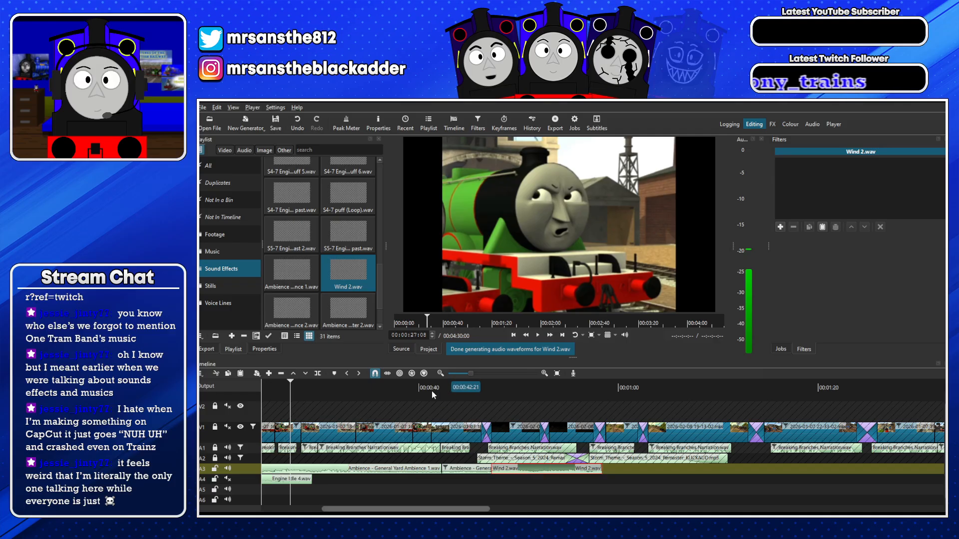
{"action": "left_click_drag", "start_coordinate": [479, 374], "coordinate": [480, 374]}
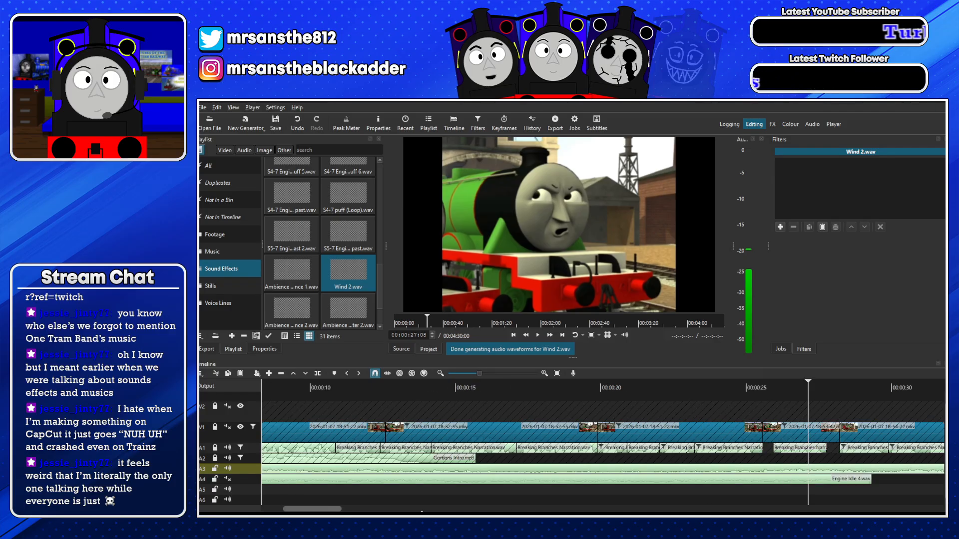
{"action": "left_click_drag", "start_coordinate": [310, 511], "coordinate": [379, 511]}
{"action": "left_click_drag", "start_coordinate": [612, 469], "coordinate": [586, 469]}
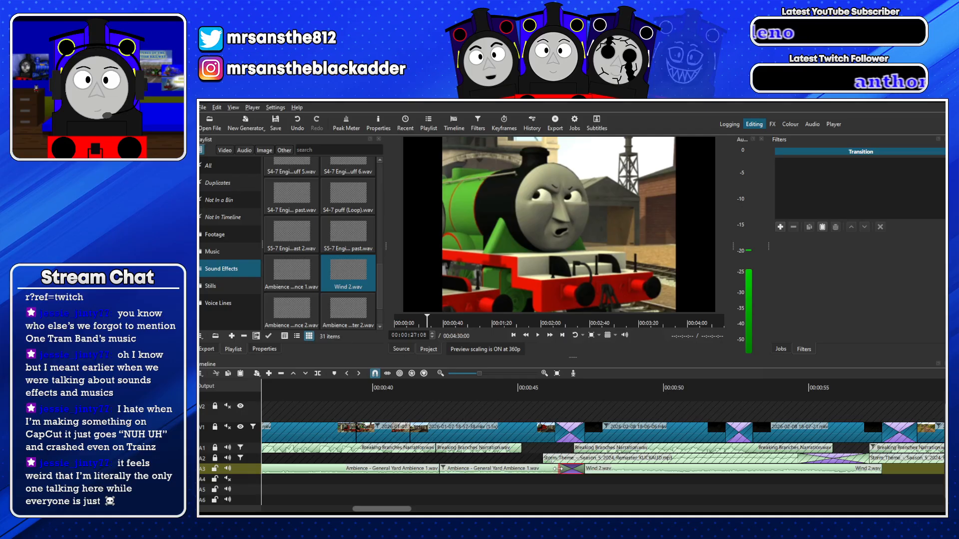
{"action": "left_click", "coordinate": [534, 388]}
{"action": "key", "text": "space"}
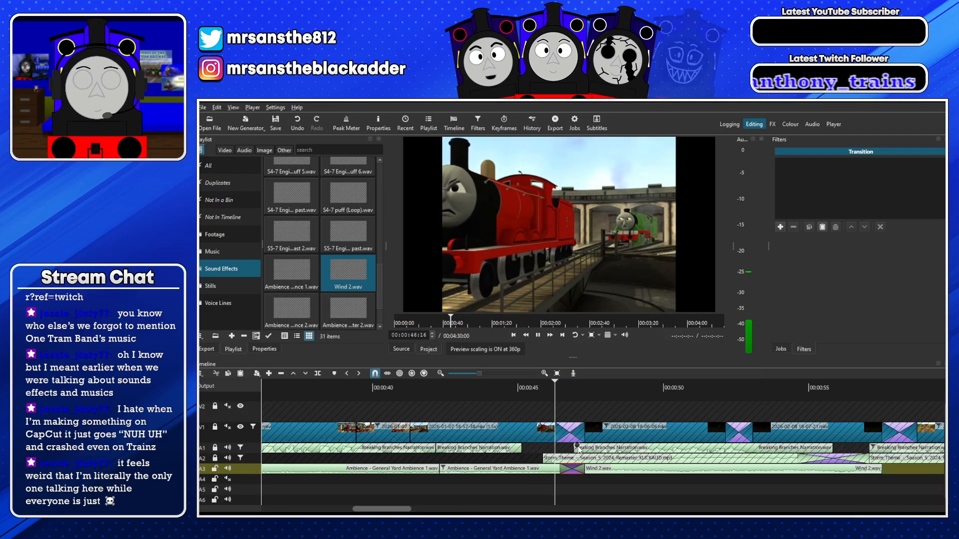
{"action": "key", "text": "space"}
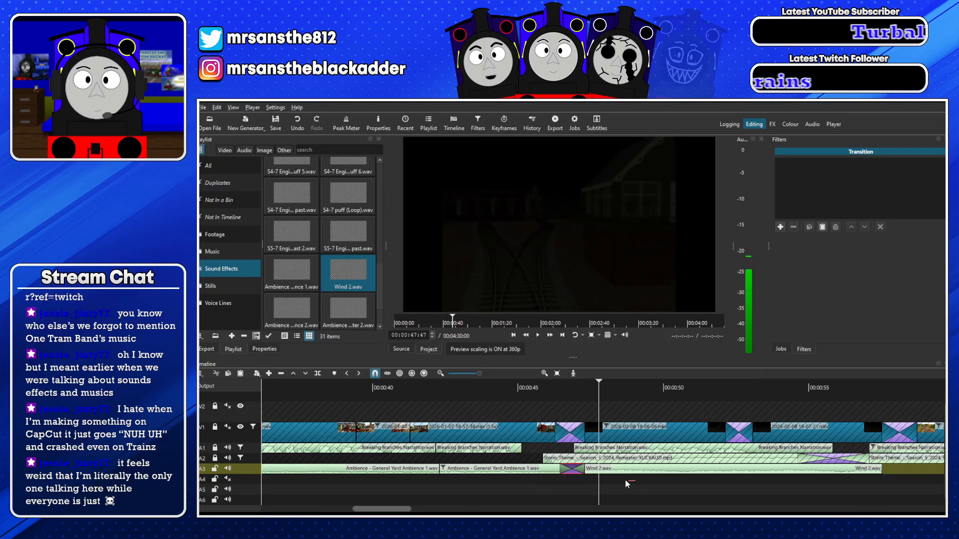
Redo the crossfade from General Yard Ambience 1.wav into Wind 2.wav on A3, and paste the -15.0 dB Gain/Volume filter onto Wind 2.wav
{"action": "left_click", "coordinate": [570, 468]}
{"action": "left_click_drag", "start_coordinate": [569, 468], "coordinate": [561, 482]}
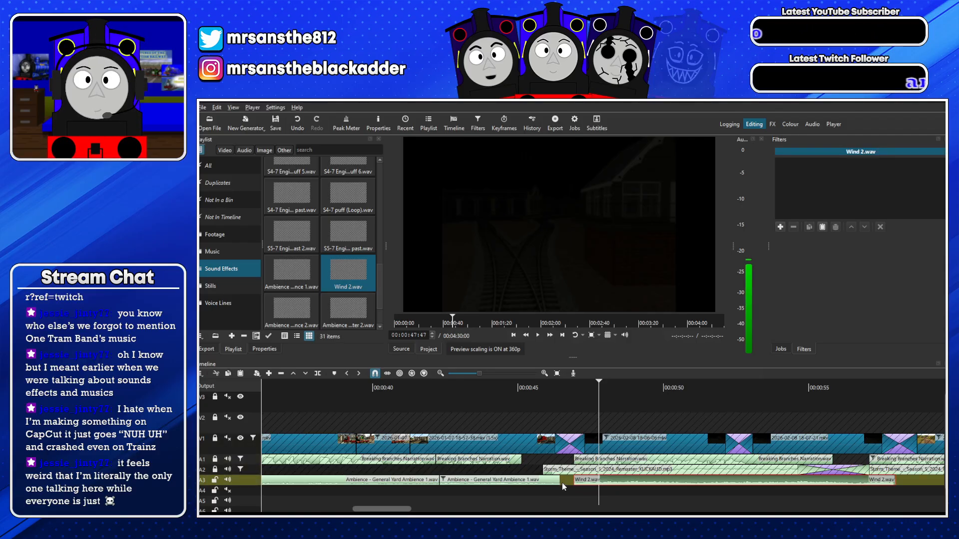
{"action": "left_click", "coordinate": [559, 481]}
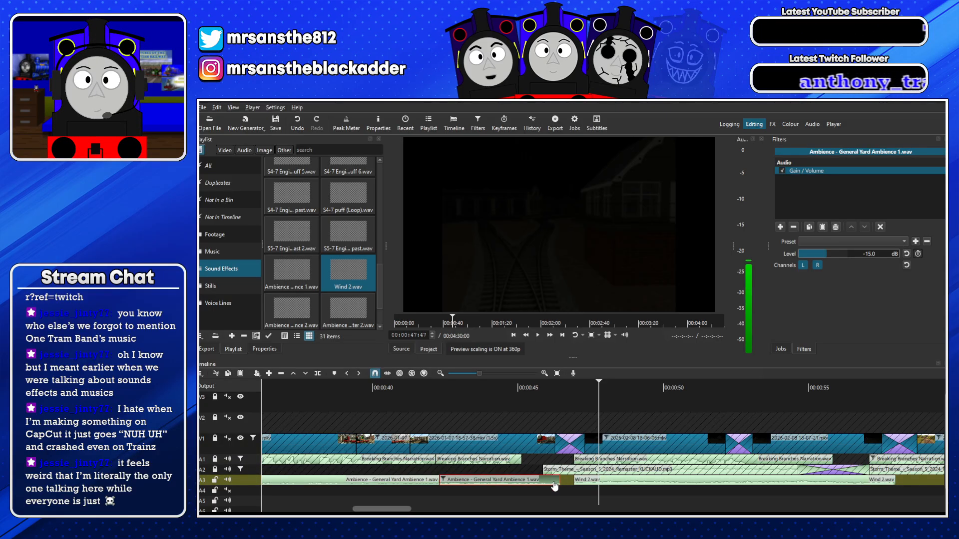
{"action": "left_click_drag", "start_coordinate": [581, 481], "coordinate": [593, 481]}
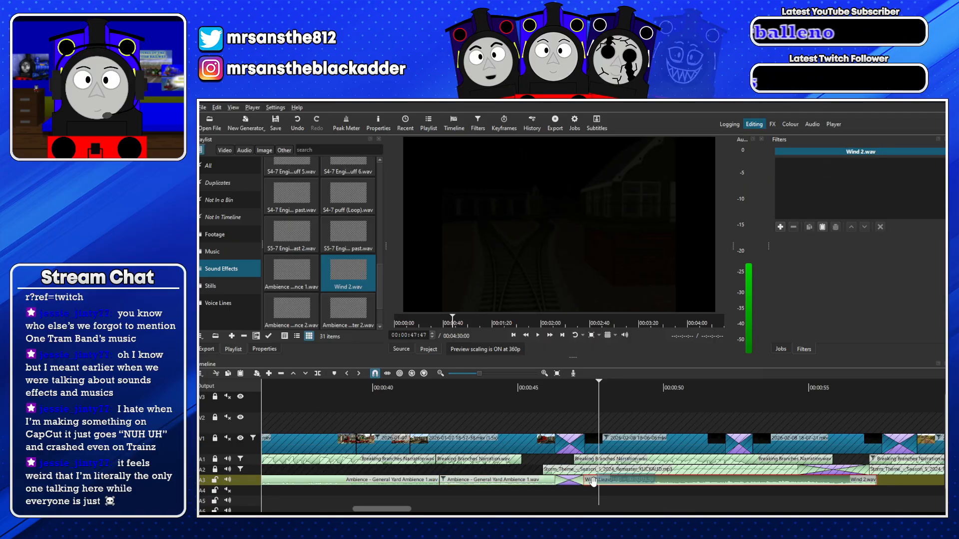
{"action": "left_click", "coordinate": [822, 227]}
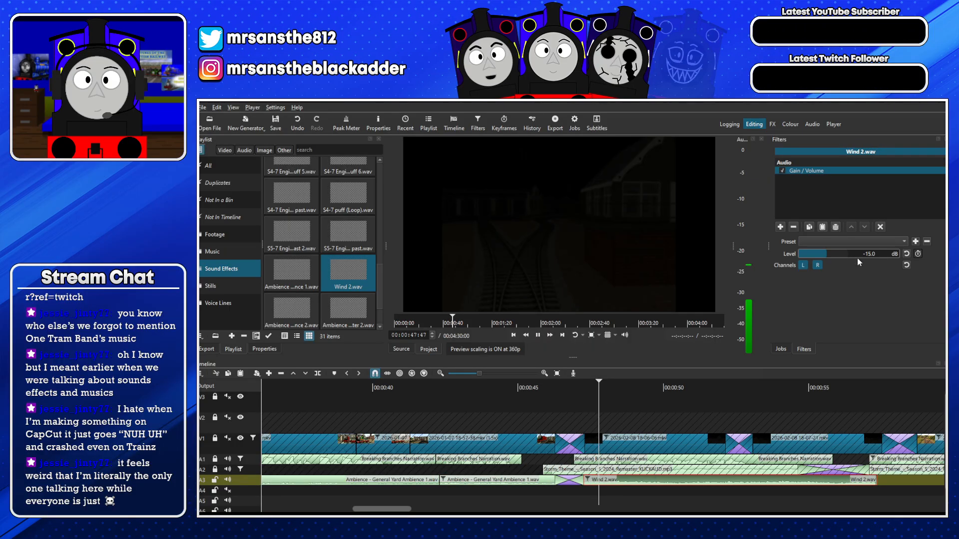
Remove the Gain/Volume filter from both General Yard Ambience 1.wav clips and the Wind 2.wav clip on A3
{"action": "key", "text": "space"}
{"action": "left_click_drag", "start_coordinate": [385, 509], "coordinate": [371, 511]}
{"action": "left_click", "coordinate": [650, 480]}
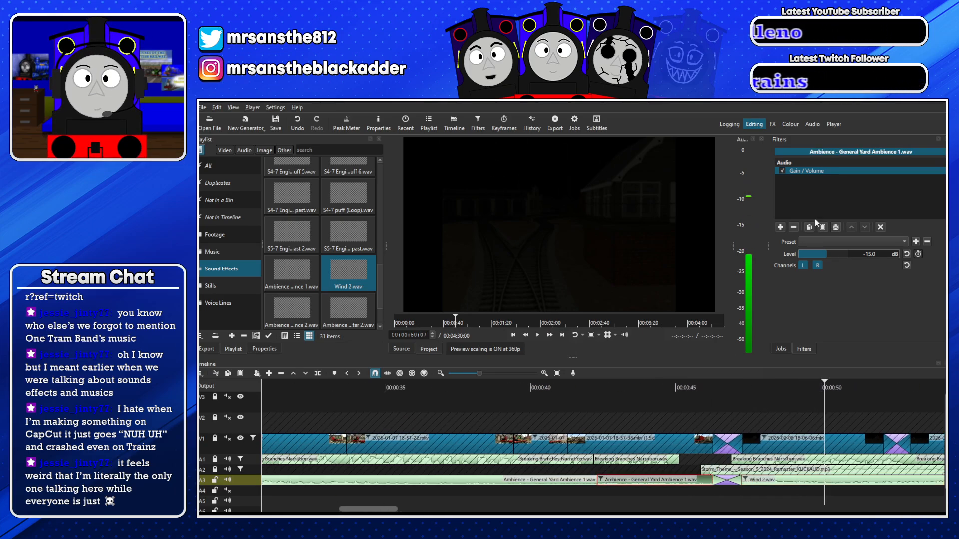
{"action": "left_click", "coordinate": [795, 228]}
{"action": "left_click", "coordinate": [831, 480]}
{"action": "left_click", "coordinate": [794, 227]}
{"action": "left_click", "coordinate": [560, 480]}
{"action": "left_click", "coordinate": [794, 227]}
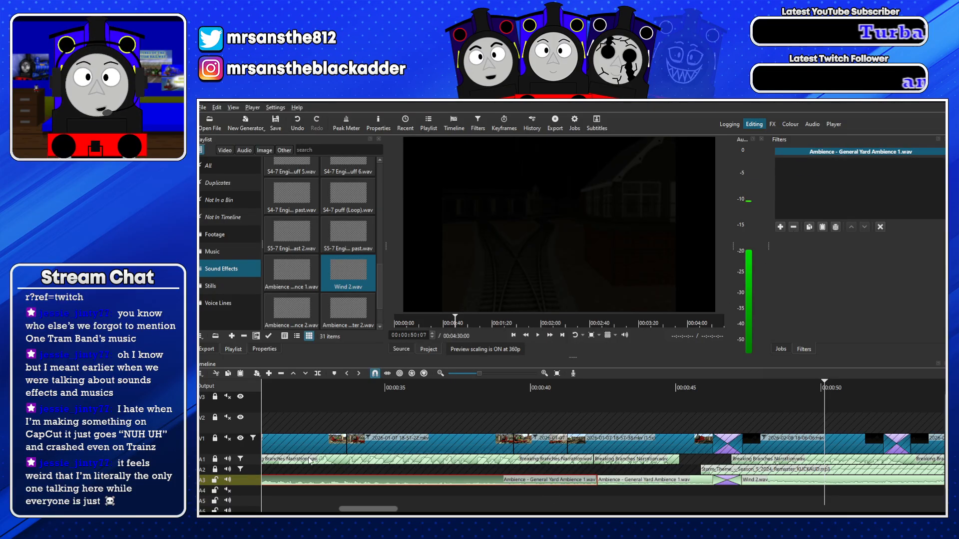
Paste the Gain/Volume filter onto the whole of track A3
{"action": "left_click", "coordinate": [242, 480]}
{"action": "left_click", "coordinate": [822, 227]}
{"action": "key", "text": "space"}
Add a second Wind 2.wav directly after the first on A3 and trim its end to the end of V1's dissolve before 1:00
{"action": "left_click_drag", "start_coordinate": [375, 510], "coordinate": [423, 510]}
{"action": "key", "text": "space"}
{"action": "left_click_drag", "start_coordinate": [352, 279], "coordinate": [487, 484]}
{"action": "key", "text": "space"}
{"action": "left_click_drag", "start_coordinate": [804, 481], "coordinate": [504, 467]}
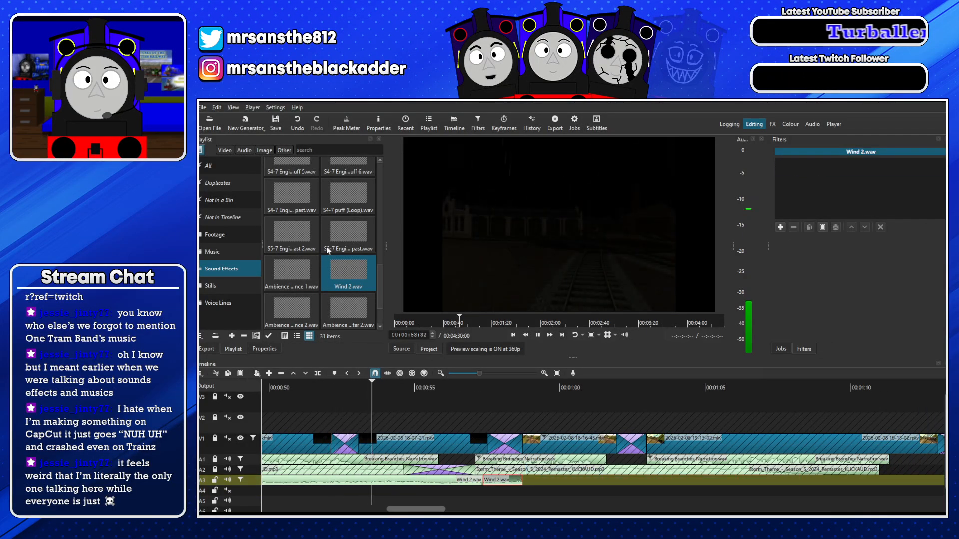
Place Ambience - Bird Chatter 1.mp3 on A3, crossfading from the second Wind 2.wav clip beneath V1's dissolve
{"action": "scroll", "coordinate": [306, 290], "scroll_direction": "down", "scroll_amount": 2}
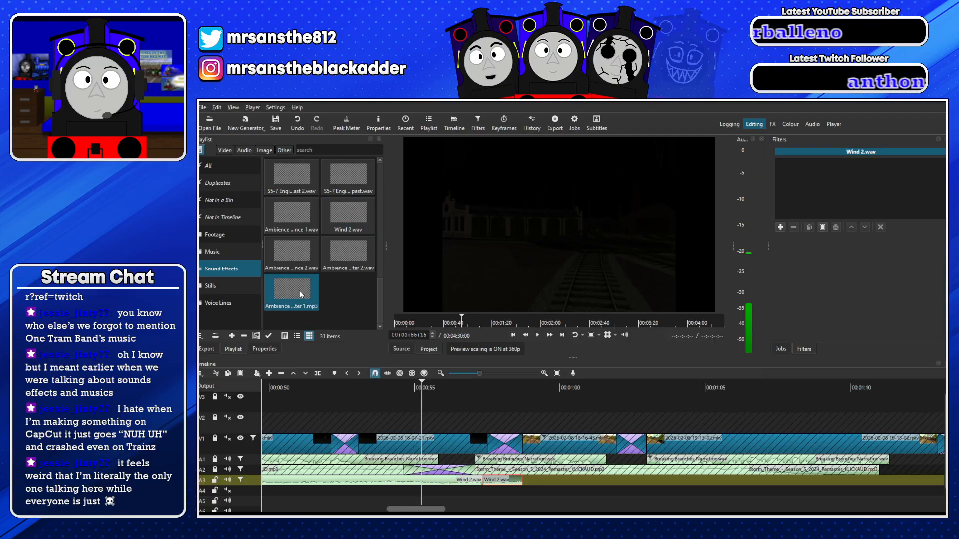
{"action": "double_click", "coordinate": [297, 295]}
{"action": "left_click_drag", "start_coordinate": [298, 295], "coordinate": [543, 481]}
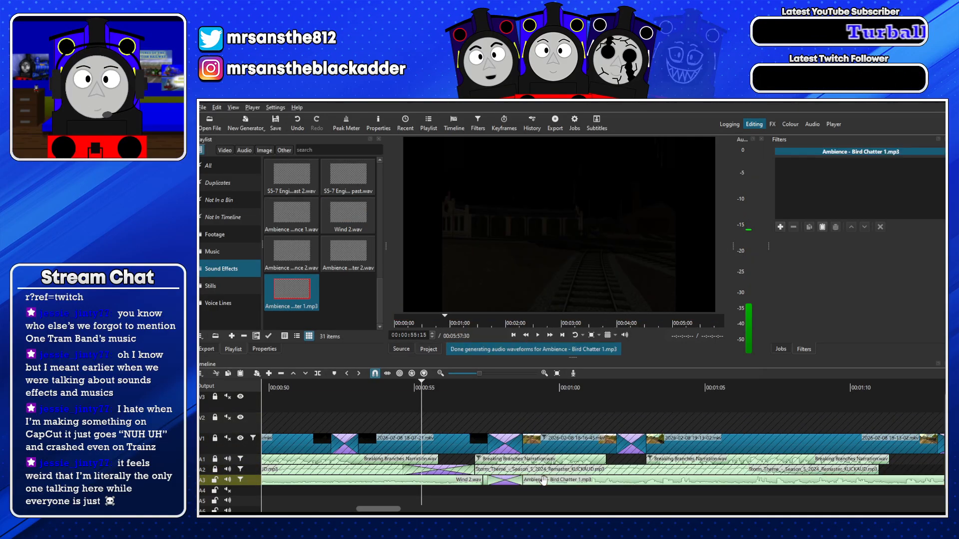
Play the section and set a Gain/Volume filter on the Bird Chatter 1.mp3 clip to -25.0 dB
{"action": "key", "text": "space"}
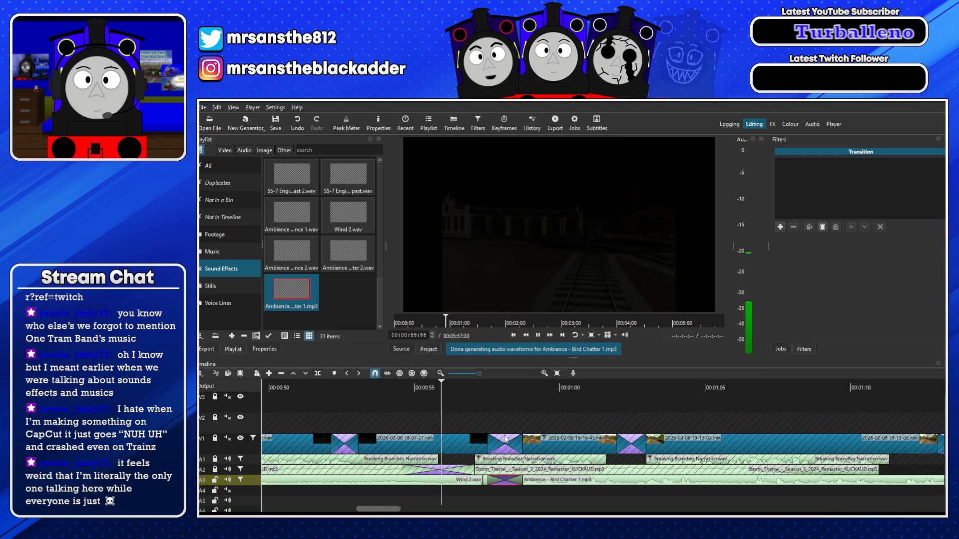
{"action": "left_click_drag", "start_coordinate": [478, 374], "coordinate": [472, 374]}
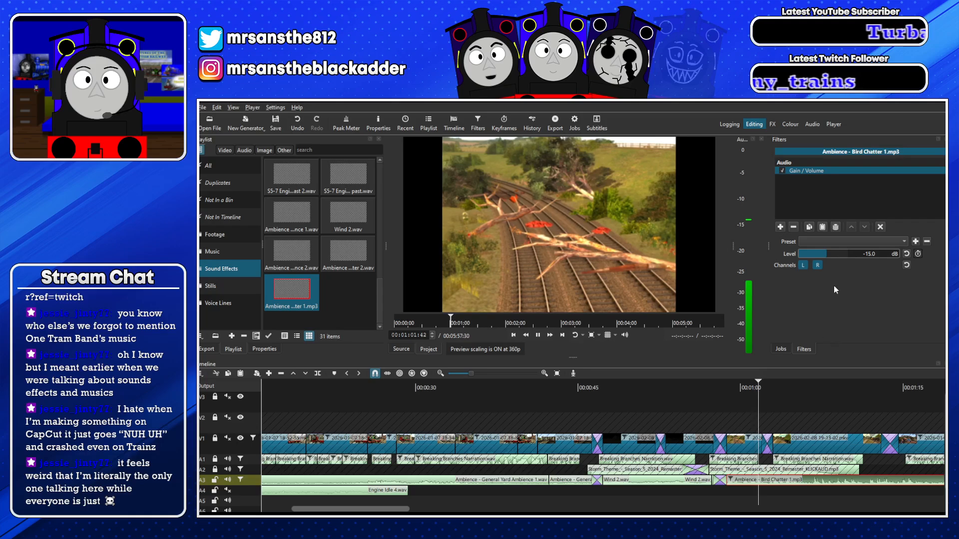
{"action": "scroll", "coordinate": [867, 255], "scroll_direction": "down", "scroll_amount": 10}
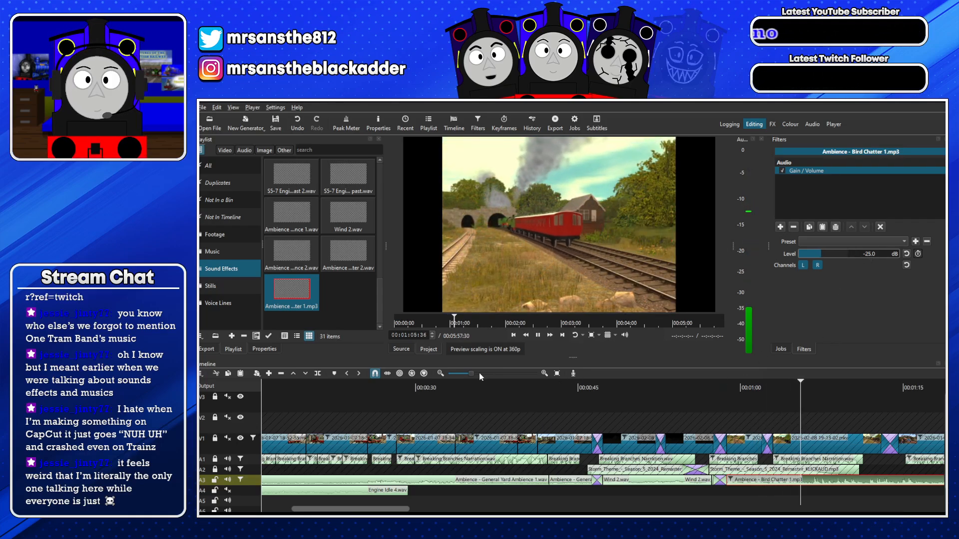
Cut Bird Chatter 1.mp3 on A3 at V1's dissolve near 1:25, delete the remainder, and align its end with the dissolve's end
{"action": "scroll", "coordinate": [470, 373], "scroll_direction": "down", "scroll_amount": 1}
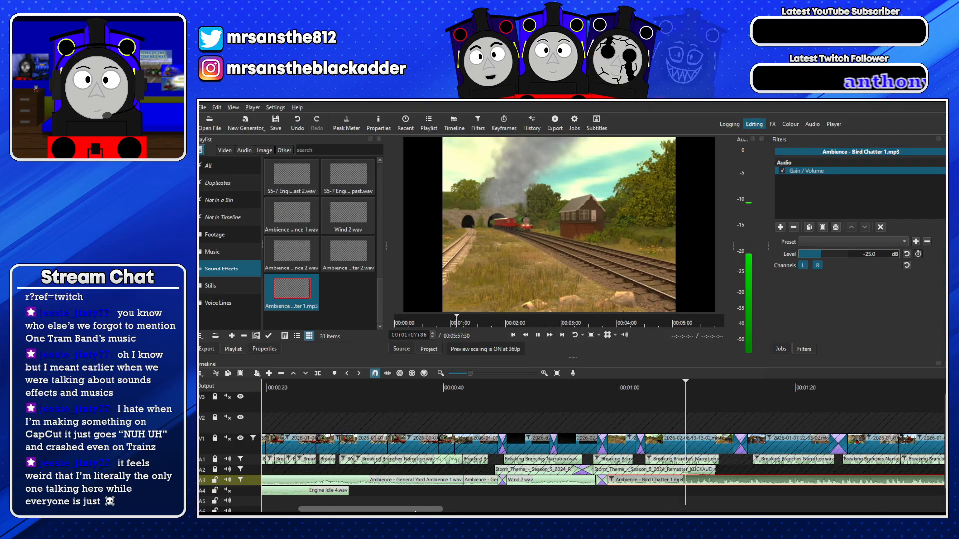
{"action": "scroll", "coordinate": [472, 509], "scroll_direction": "right", "scroll_amount": 5}
{"action": "mouse_move", "coordinate": [471, 510]}
{"action": "left_mouse_down"}
{"action": "mouse_move", "coordinate": [508, 503]}
{"action": "mouse_move", "coordinate": [489, 508]}
{"action": "left_mouse_up"}
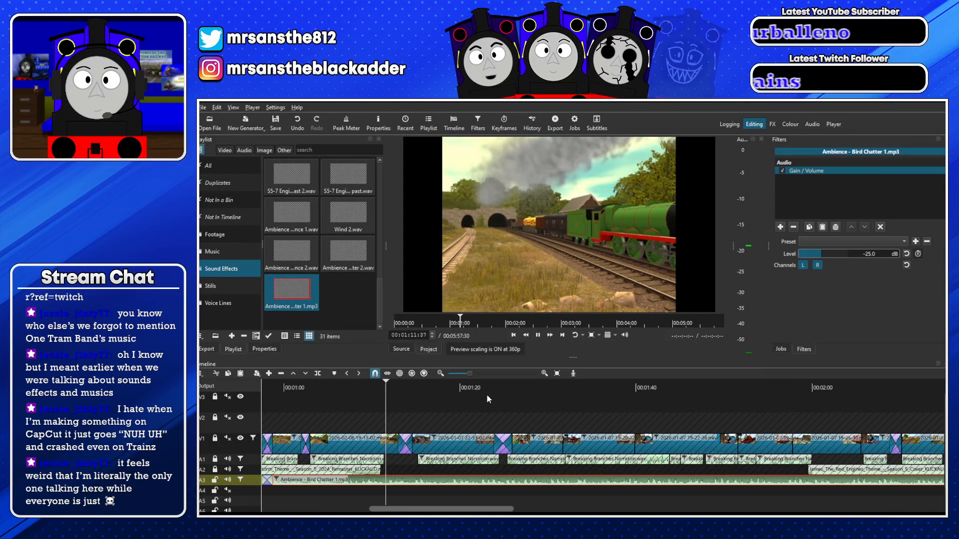
{"action": "left_click", "coordinate": [503, 388]}
{"action": "key", "text": "s"}
{"action": "left_click", "coordinate": [524, 481]}
{"action": "key", "text": "Delete"}
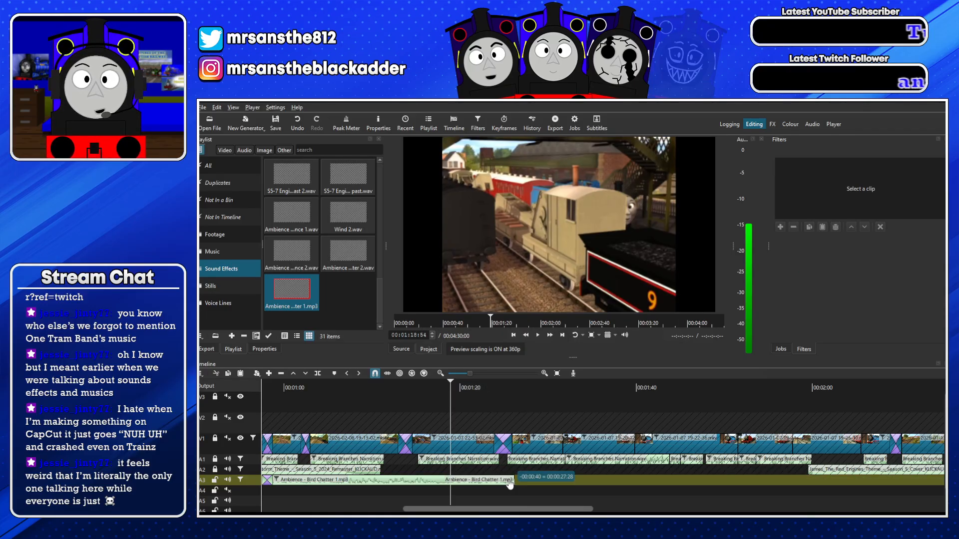
{"action": "left_click_drag", "start_coordinate": [300, 254], "coordinate": [307, 262]}
{"action": "left_click_drag", "start_coordinate": [291, 214], "coordinate": [469, 353]}
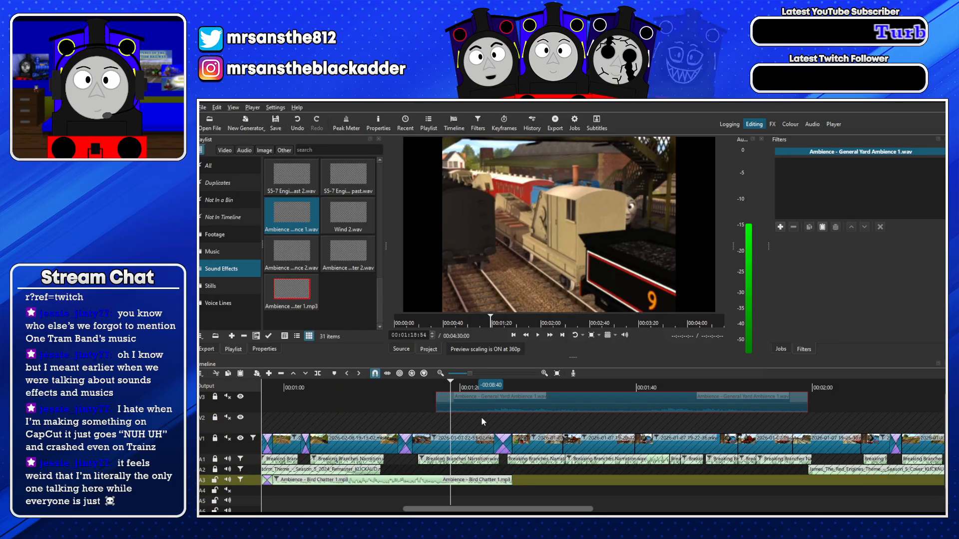
{"action": "left_click_drag", "start_coordinate": [482, 418], "coordinate": [447, 379]}
{"action": "key", "text": "ctrl+z"}
Try General Yard Ambience 2.wav crossfaded after Bird Chatter 1.mp3 on A3, listen with A1 and A2 muted, and undo the addition
{"action": "mouse_move", "coordinate": [292, 252]}
{"action": "left_mouse_down"}
{"action": "mouse_move", "coordinate": [450, 467]}
{"action": "mouse_move", "coordinate": [514, 478]}
{"action": "left_mouse_up"}
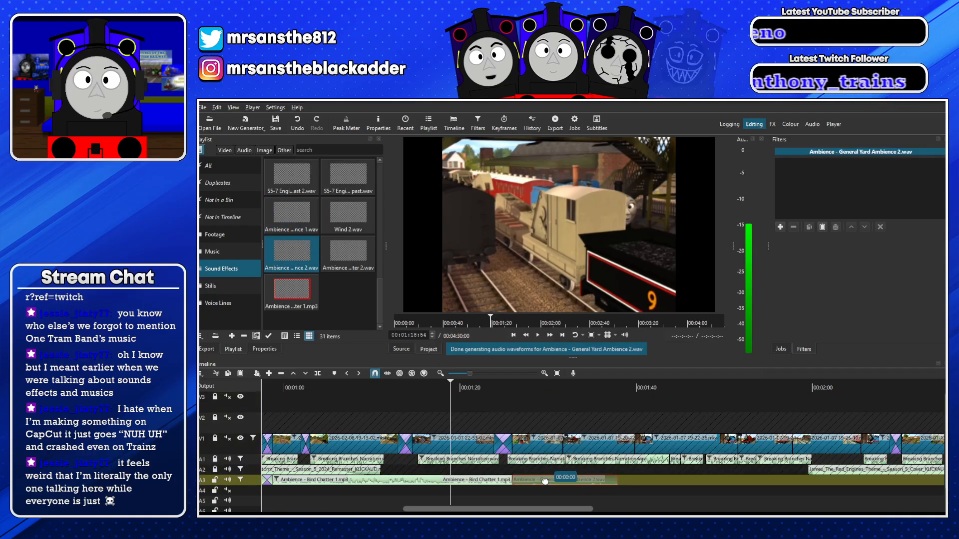
{"action": "left_click", "coordinate": [510, 382]}
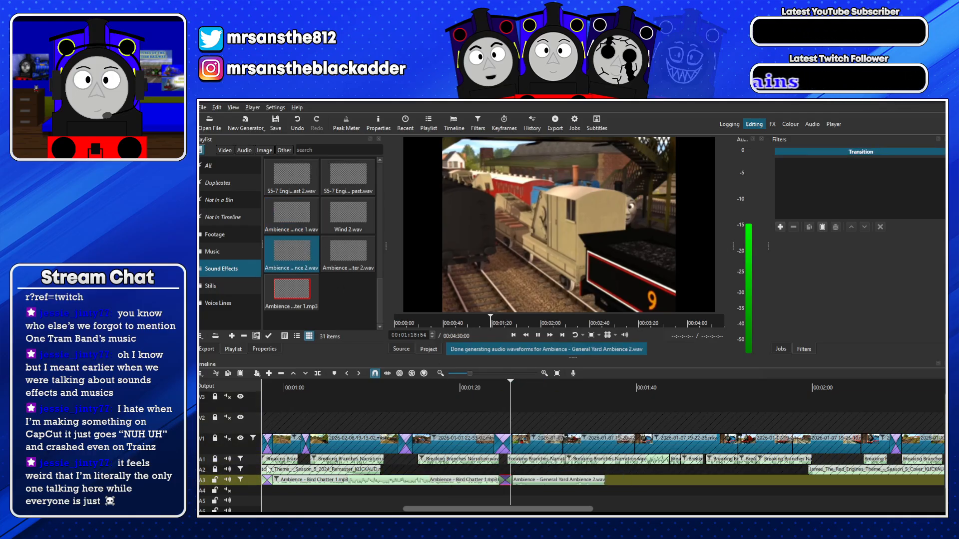
{"action": "left_click", "coordinate": [228, 469]}
{"action": "left_click", "coordinate": [228, 459]}
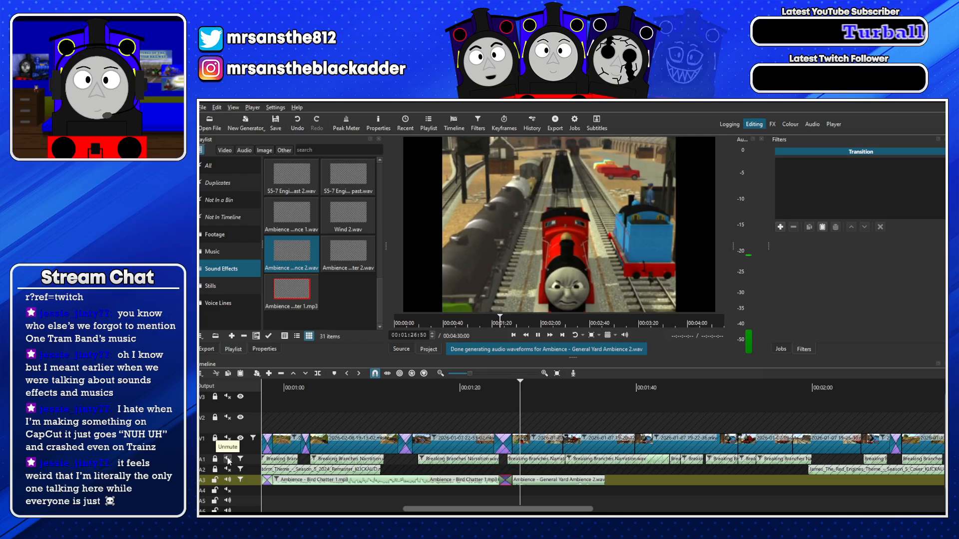
{"action": "left_click", "coordinate": [300, 125]}
{"action": "left_click", "coordinate": [301, 129]}
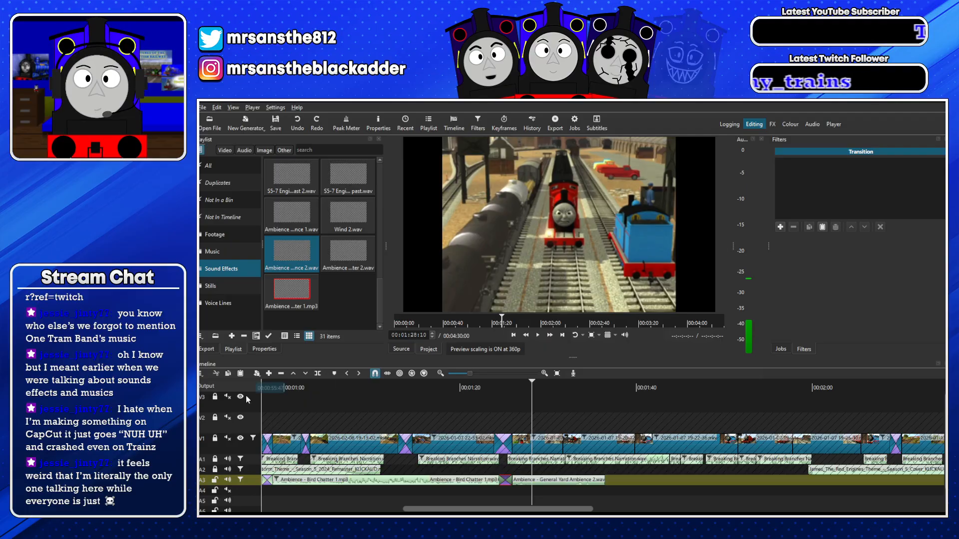
{"action": "left_click", "coordinate": [297, 123]}
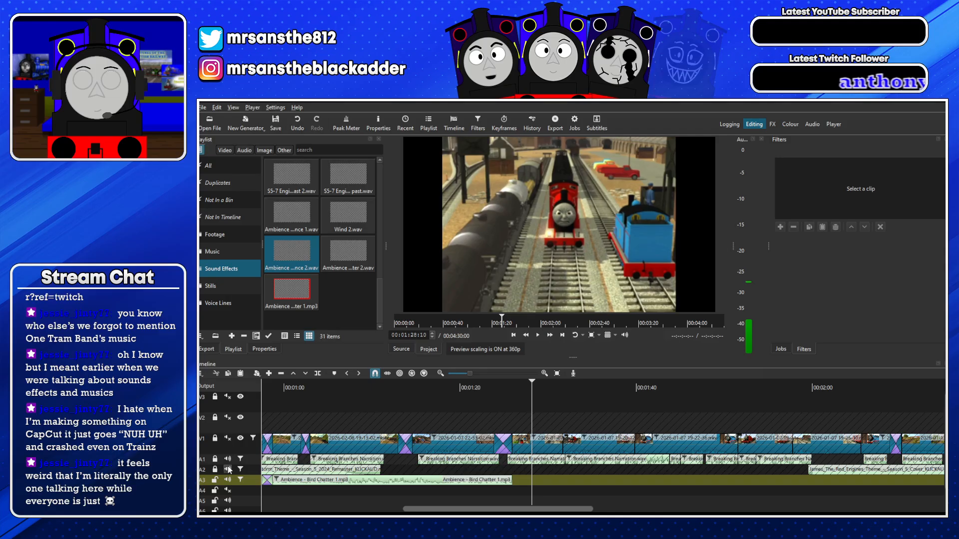
Place Ambience - General Yard Ambience 1.wav on A3 directly after Bird Chatter 1.mp3 and move the playhead to about 1:23
{"action": "left_click_drag", "start_coordinate": [292, 215], "coordinate": [513, 479]}
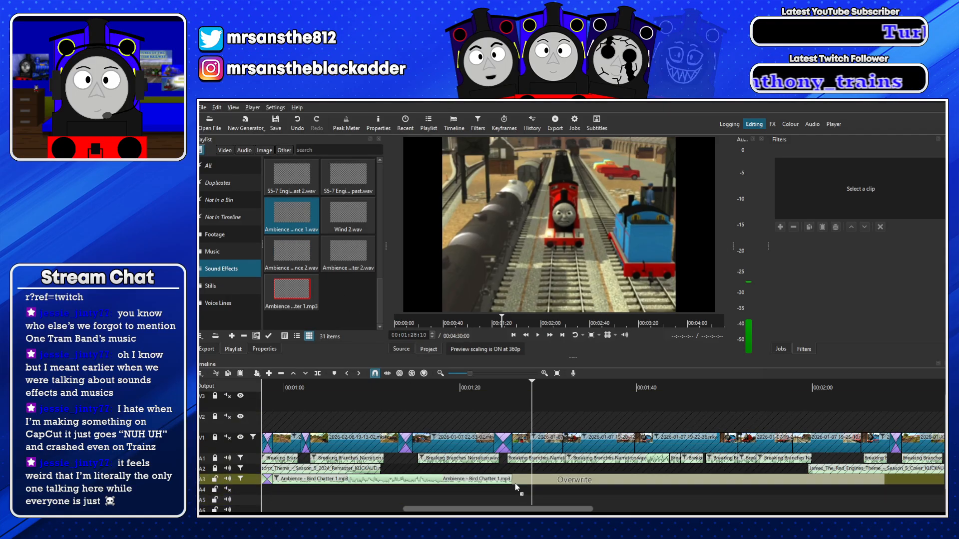
{"action": "left_click", "coordinate": [488, 389]}
{"action": "scroll", "coordinate": [481, 376], "scroll_direction": "up", "scroll_amount": 2}
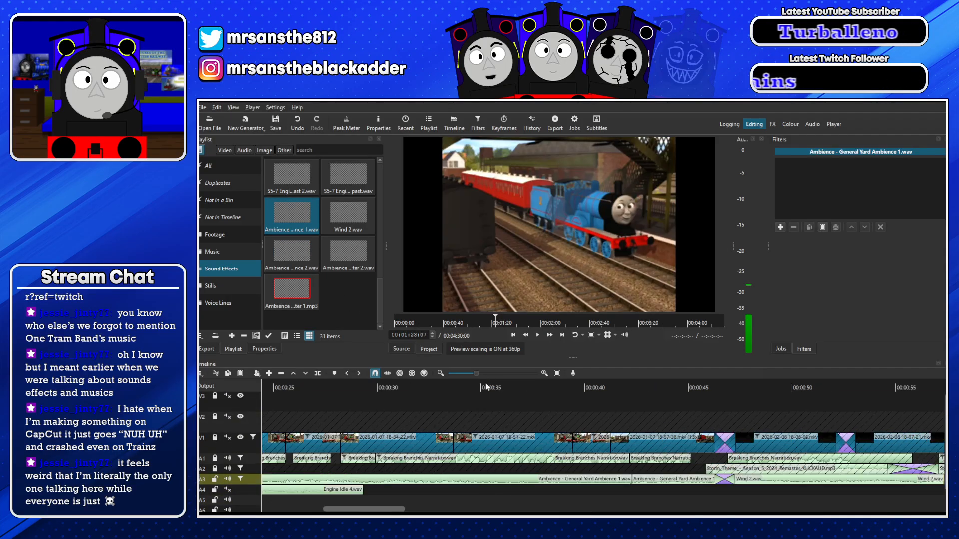
Try Ambience - Bird Chatter 1.mp3 directly after the General Yard Ambience 1.wav clip on A3, listen to the section, and delete the addition
{"action": "key", "text": "space"}
{"action": "scroll", "coordinate": [466, 374], "scroll_direction": "down", "scroll_amount": 3}
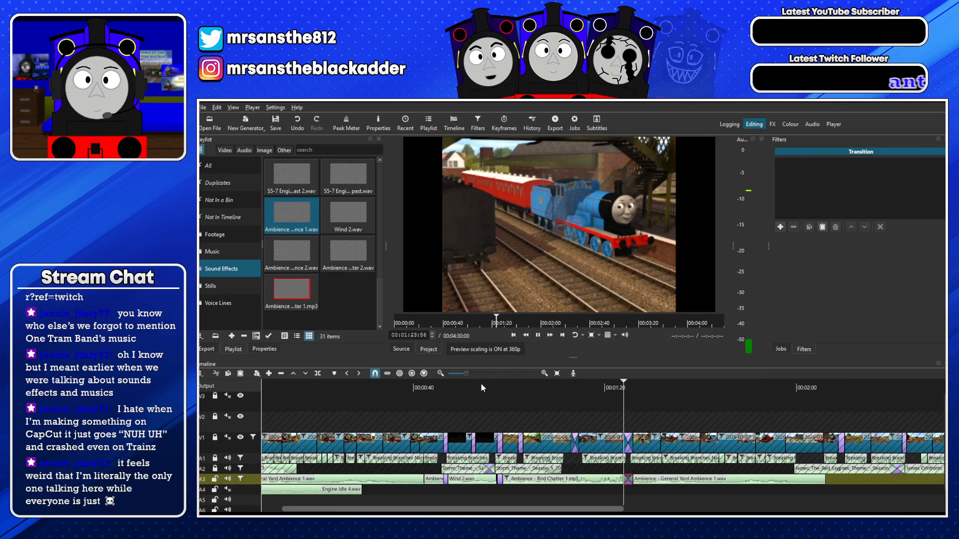
{"action": "left_click_drag", "start_coordinate": [288, 305], "coordinate": [827, 475]}
{"action": "key", "text": "space"}
{"action": "scroll", "coordinate": [465, 374], "scroll_direction": "down", "scroll_amount": 2}
{"action": "scroll", "coordinate": [467, 374], "scroll_direction": "up", "scroll_amount": 3}
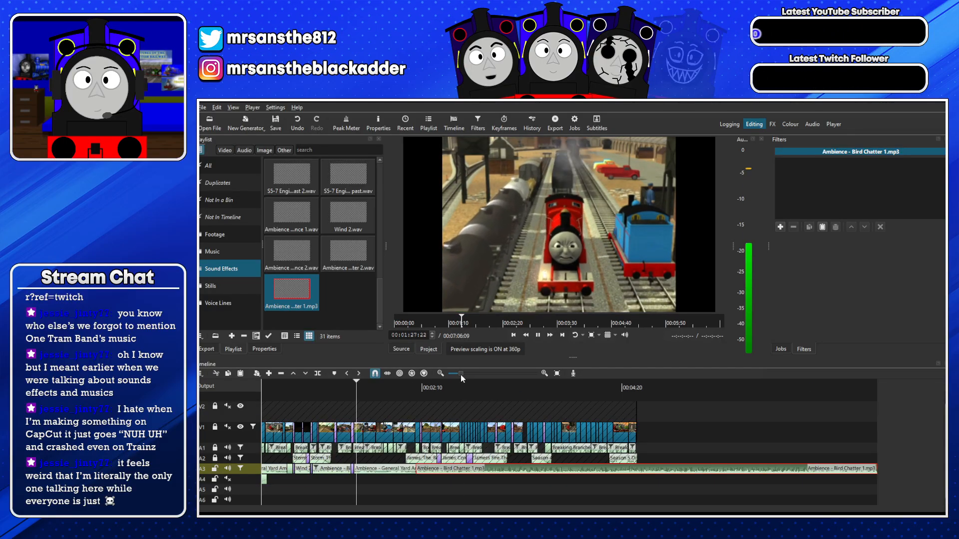
{"action": "scroll", "coordinate": [478, 378], "scroll_direction": "up", "scroll_amount": 3}
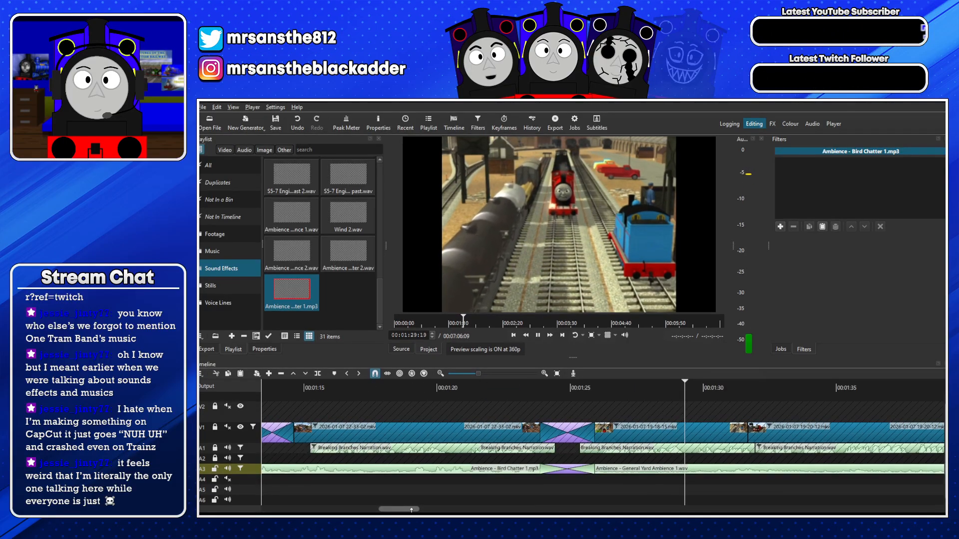
{"action": "left_click_drag", "start_coordinate": [402, 510], "coordinate": [404, 511]}
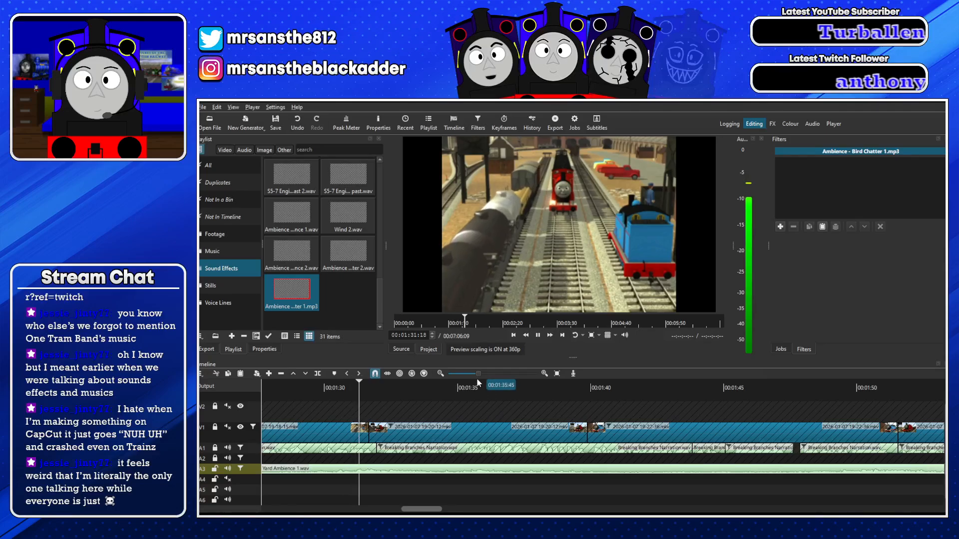
{"action": "scroll", "coordinate": [472, 376], "scroll_direction": "down", "scroll_amount": 2}
{"action": "scroll", "coordinate": [604, 450], "scroll_direction": "right", "scroll_amount": 4}
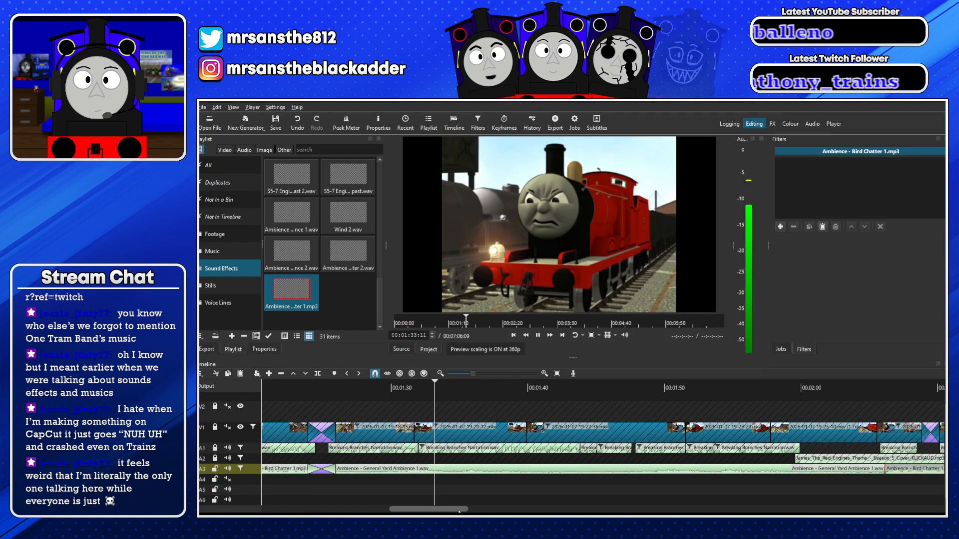
{"action": "key", "text": "Delete"}
Add another Ambience - General Yard Ambience 1.wav after the existing one on A3 and trim its end to the end of V1's dissolve near 2:10
{"action": "left_click_drag", "start_coordinate": [297, 217], "coordinate": [816, 482]}
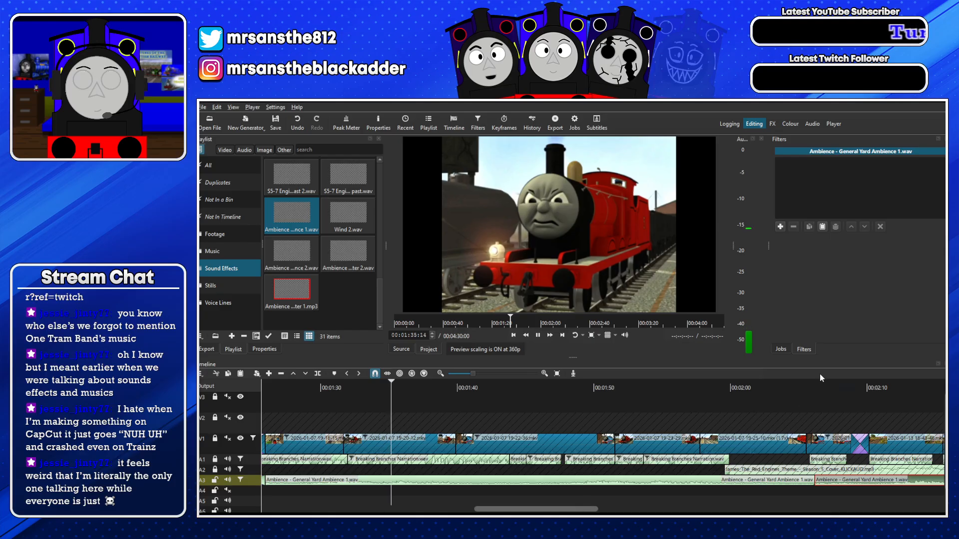
{"action": "left_click", "coordinate": [772, 386]}
{"action": "left_click", "coordinate": [731, 388]}
{"action": "key", "text": "space"}
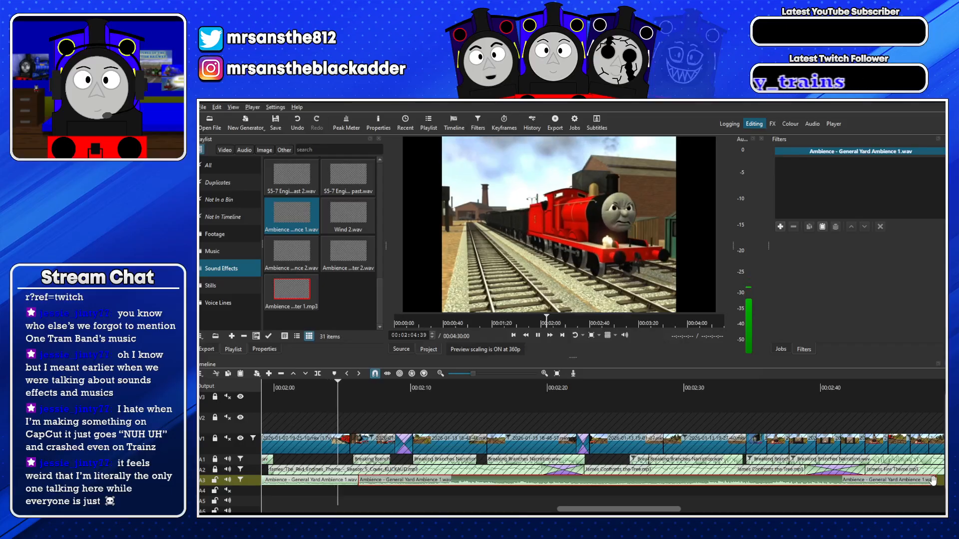
{"action": "left_click_drag", "start_coordinate": [935, 480], "coordinate": [409, 469]}
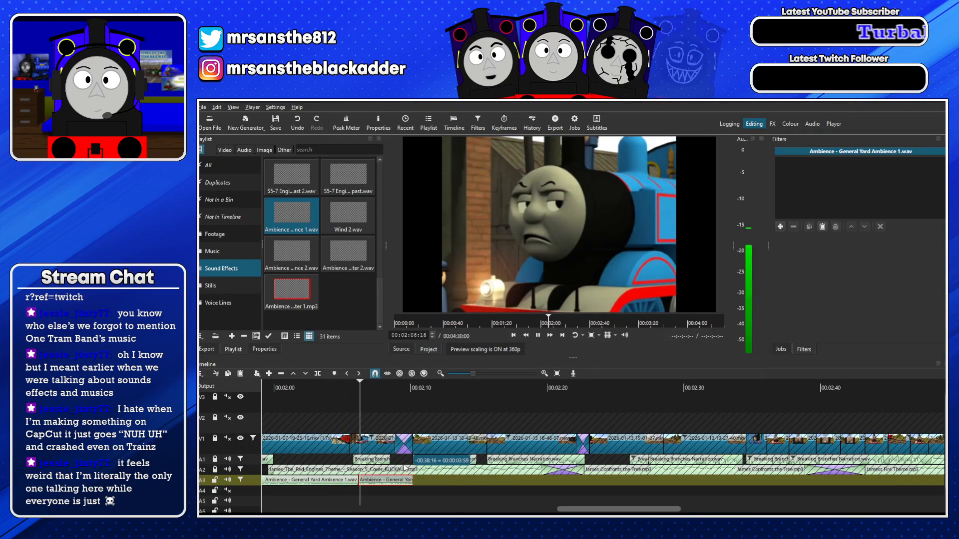
Set the in point of Ambience - Bird Chatter 2.wav to about 5 seconds and place it on A3 directly after the trimmed General Yard Ambience 1.wav
{"action": "left_click", "coordinate": [332, 260]}
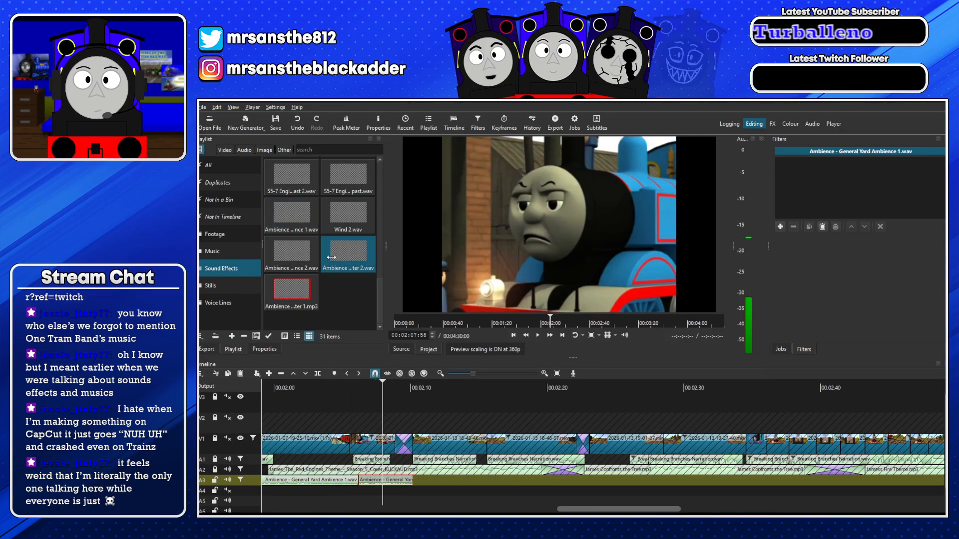
{"action": "left_click_drag", "start_coordinate": [508, 269], "coordinate": [508, 269]}
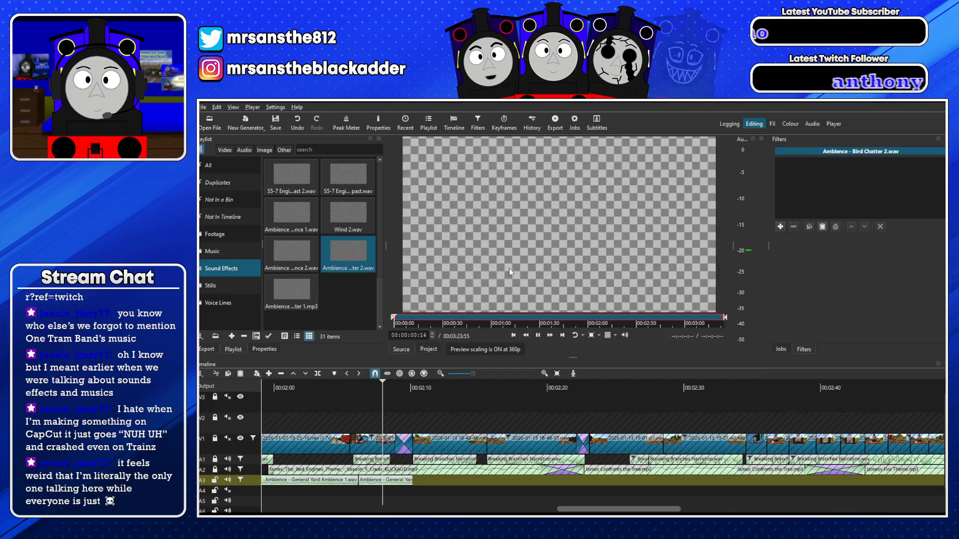
{"action": "left_click_drag", "start_coordinate": [395, 317], "coordinate": [397, 316]}
{"action": "left_click_drag", "start_coordinate": [456, 373], "coordinate": [417, 481]}
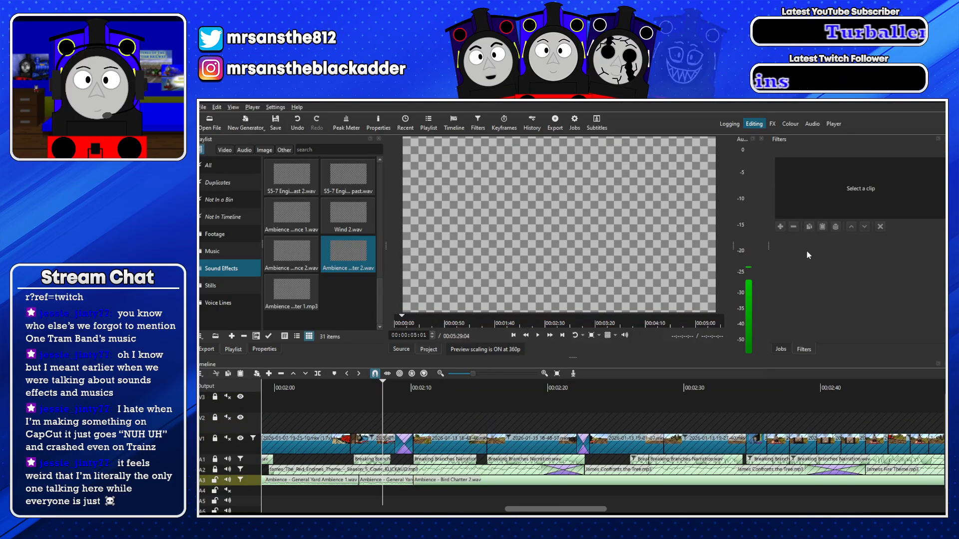
Paste the copied Gain/Volume filter onto Bird Chatter 2.wav and crossfade it with the preceding A3 clip under V1's dissolve near 2:09
{"action": "left_click", "coordinate": [818, 229]}
{"action": "left_click_drag", "start_coordinate": [501, 479], "coordinate": [482, 481]}
{"action": "key", "text": "space"}
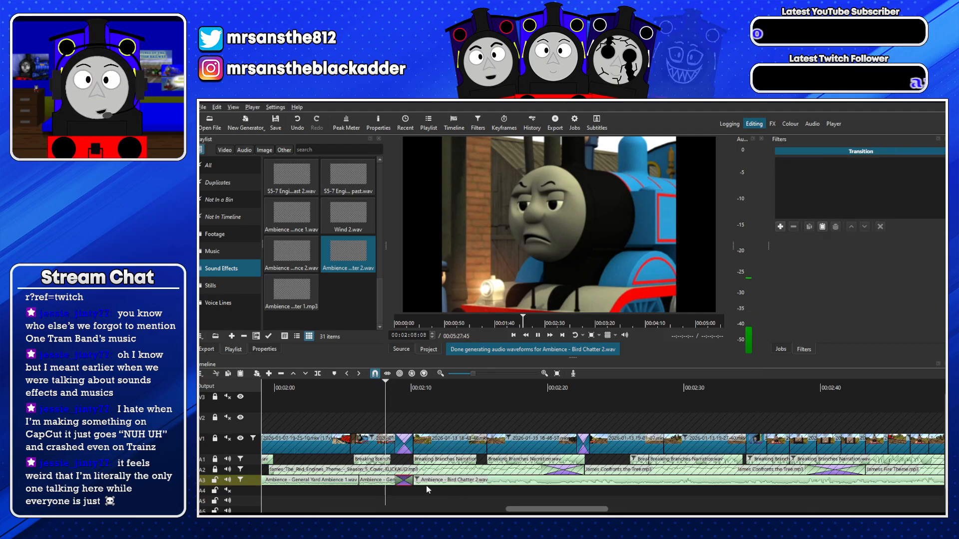
Try the Bird Chatter 2.wav clip's gain at -12.0 dB during playback and return it to -15.0 dB
{"action": "left_click", "coordinate": [427, 484]}
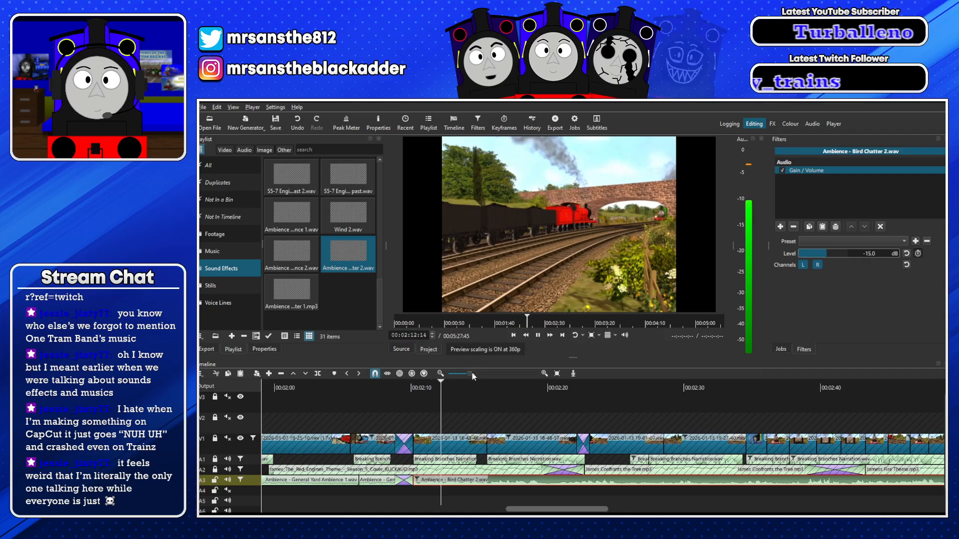
{"action": "left_click_drag", "start_coordinate": [473, 374], "coordinate": [468, 373]}
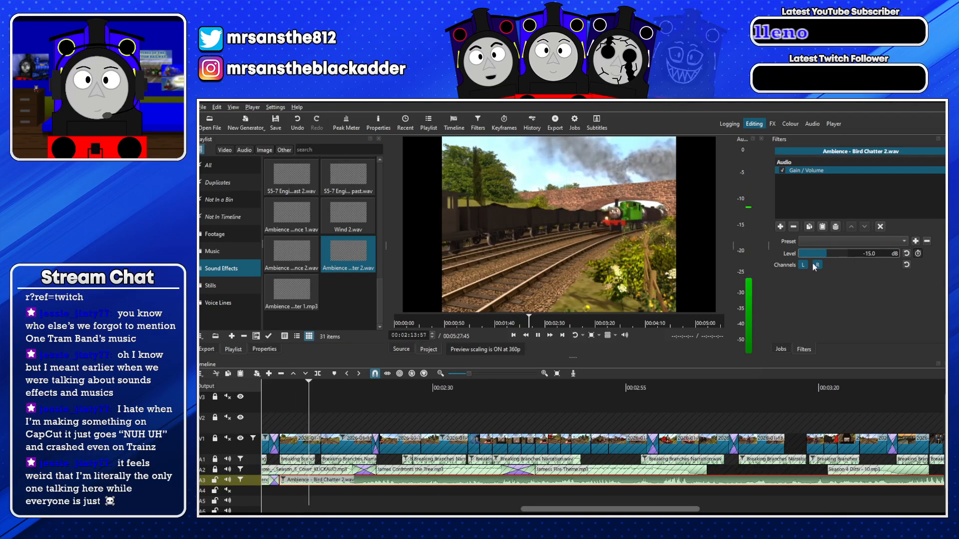
{"action": "left_click_drag", "start_coordinate": [470, 374], "coordinate": [469, 374]}
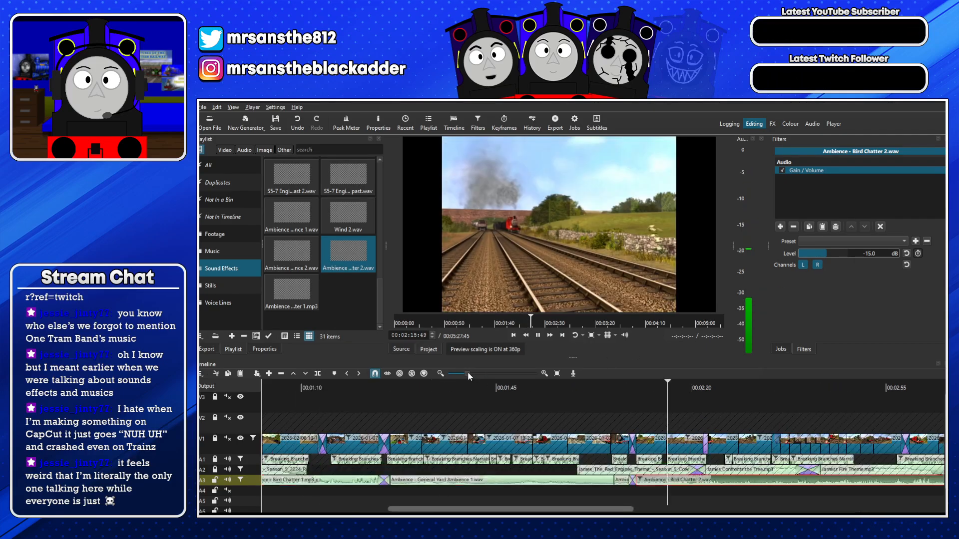
{"action": "left_click_drag", "start_coordinate": [477, 509], "coordinate": [590, 504]}
{"action": "scroll", "coordinate": [868, 256], "scroll_direction": "up", "scroll_amount": 3}
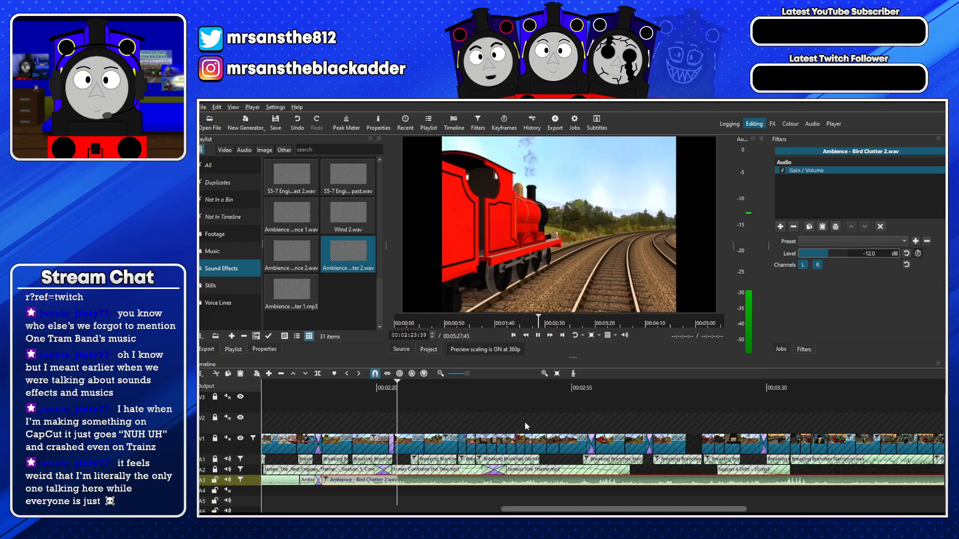
{"action": "left_click", "coordinate": [575, 388]}
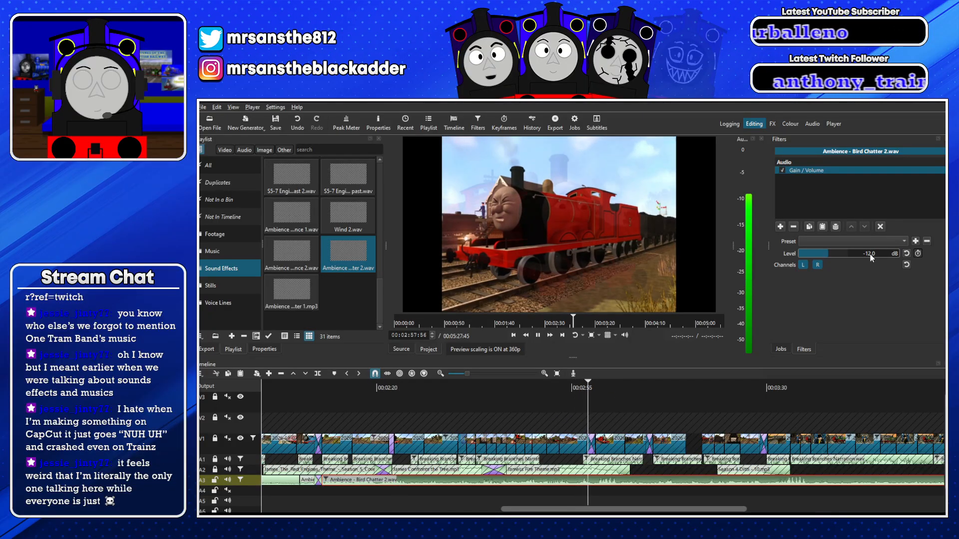
{"action": "scroll", "coordinate": [868, 255], "scroll_direction": "down", "scroll_amount": 3}
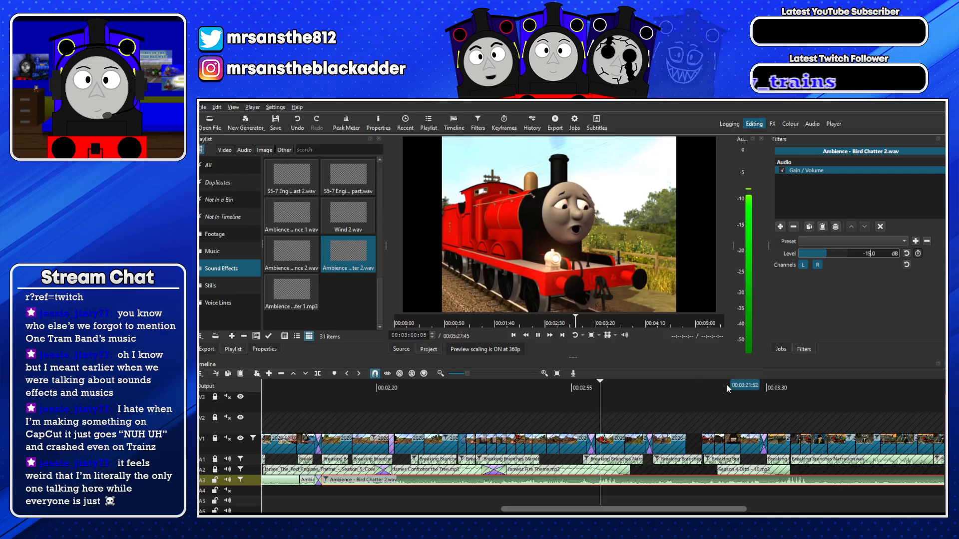
Split Bird Chatter 2.wav on A3 at about 3:30, delete the remainder, and align its end with the end of V1's dissolve
{"action": "left_click_drag", "start_coordinate": [769, 388], "coordinate": [771, 391]}
{"action": "key", "text": "s"}
{"action": "key", "text": "Delete"}
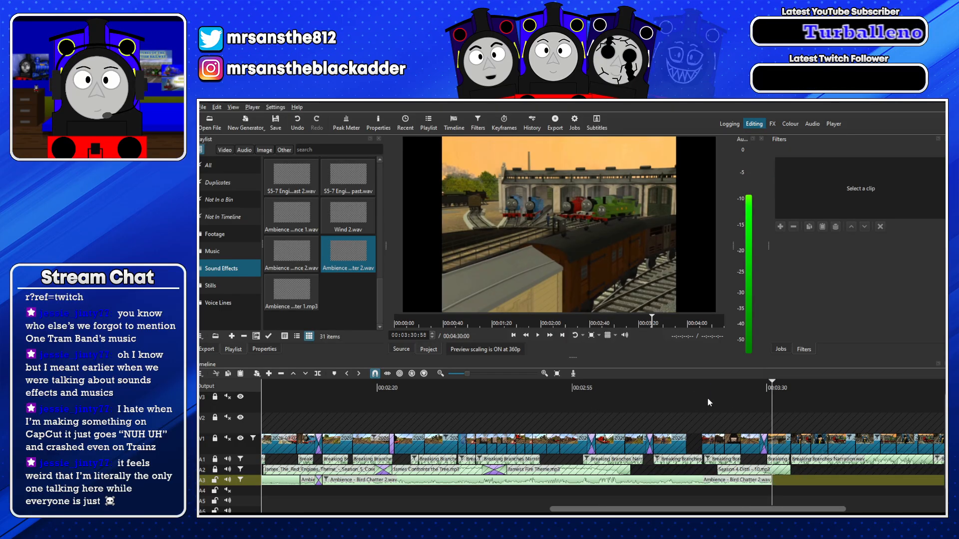
{"action": "left_click", "coordinate": [721, 390]}
{"action": "left_click", "coordinate": [764, 483]}
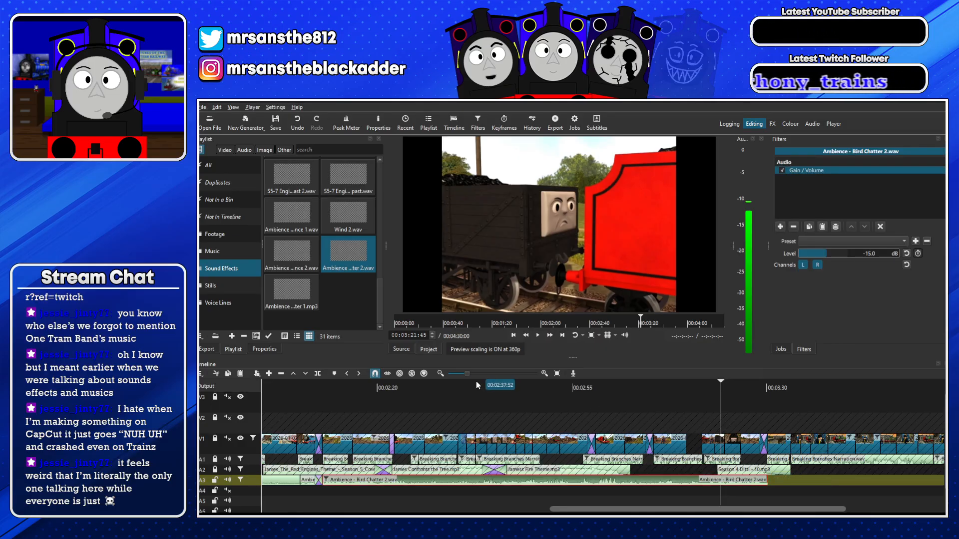
Place Ambience - General Yard Ambience 1.wav on A3 crossfaded with the end of Bird Chatter 2.wav under V1's dissolve near 3:29, and play it
{"action": "left_click_drag", "start_coordinate": [472, 374], "coordinate": [478, 377]}
{"action": "left_click_drag", "start_coordinate": [893, 389], "coordinate": [918, 387]}
{"action": "scroll", "coordinate": [913, 386], "scroll_direction": "right", "scroll_amount": 4}
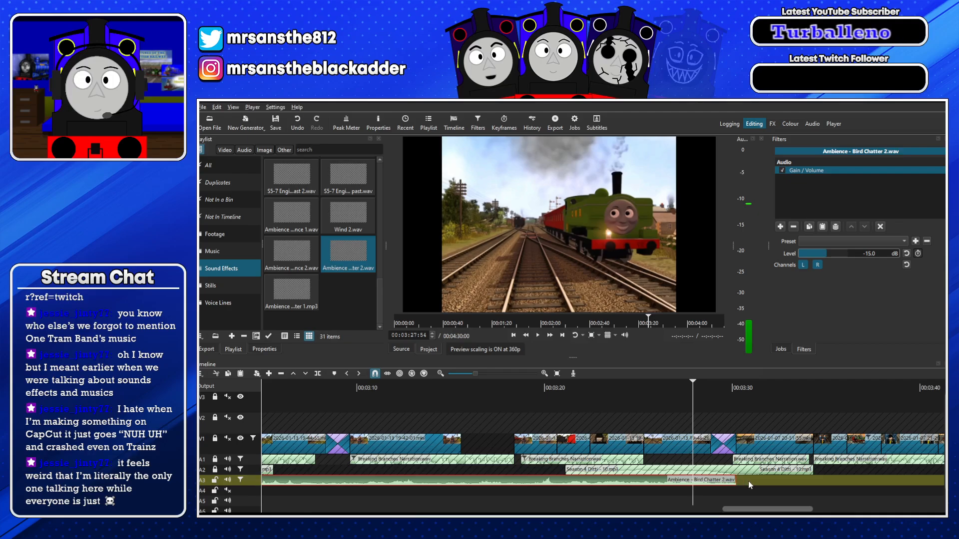
{"action": "left_click_drag", "start_coordinate": [292, 215], "coordinate": [751, 479]}
{"action": "key", "text": "space"}
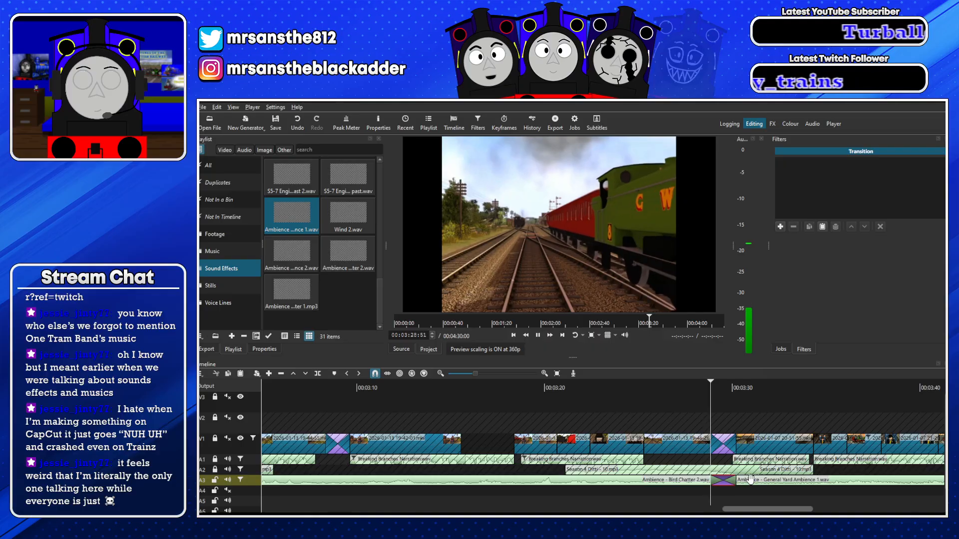
Append another Ambience - General Yard Ambience 1.wav on A3 and trim its end to the episode's end at 4:30
{"action": "left_click_drag", "start_coordinate": [475, 374], "coordinate": [464, 374]}
{"action": "left_click_drag", "start_coordinate": [313, 198], "coordinate": [819, 480]}
{"action": "left_click_drag", "start_coordinate": [943, 480], "coordinate": [875, 480]}
{"action": "left_click_drag", "start_coordinate": [467, 377], "coordinate": [471, 376]}
{"action": "left_click_drag", "start_coordinate": [751, 510], "coordinate": [815, 510]}
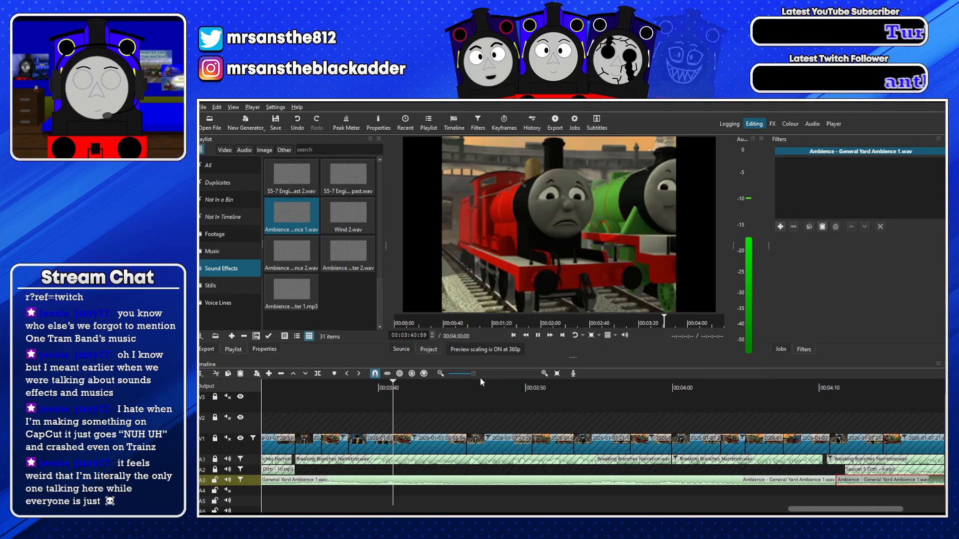
{"action": "left_click", "coordinate": [472, 375]}
Try an audio fade-out at the end of the last General Yard Ambience 1.wav clip on A3 and remove it
{"action": "mouse_move", "coordinate": [869, 484]}
{"action": "left_mouse_down"}
{"action": "mouse_move", "coordinate": [934, 481]}
{"action": "mouse_move", "coordinate": [916, 488]}
{"action": "mouse_move", "coordinate": [866, 466]}
{"action": "left_mouse_up"}
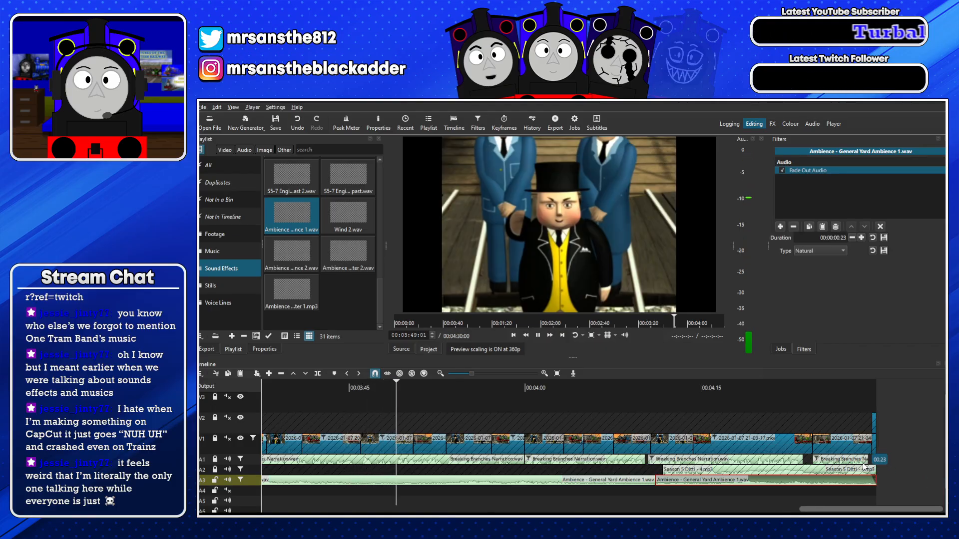
{"action": "left_click_drag", "start_coordinate": [864, 467], "coordinate": [883, 458]}
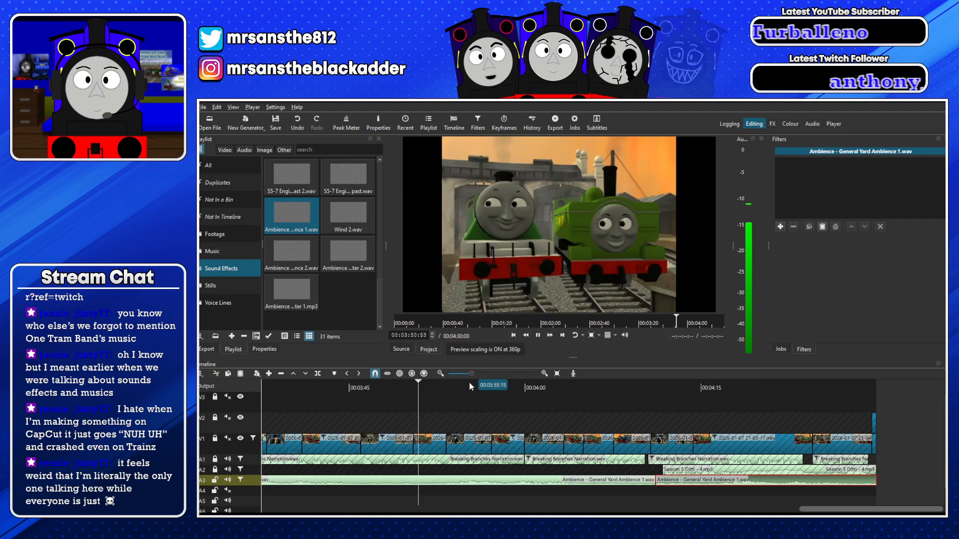
{"action": "left_click_drag", "start_coordinate": [471, 374], "coordinate": [469, 374]}
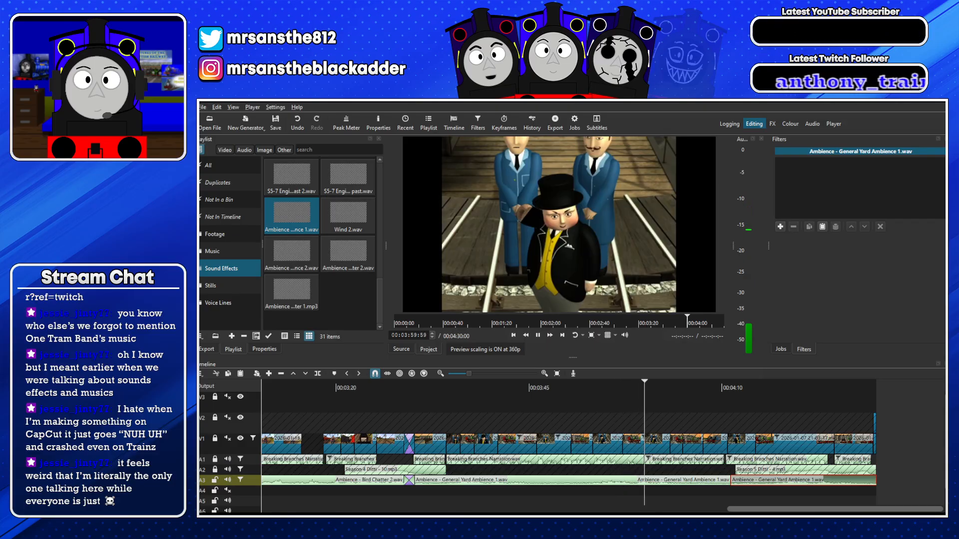
Listen from about 4:10, check track A3's Gain/Volume filter, and set the Bird Chatter 2.wav clip's gain to -10.0 dB
{"action": "left_click", "coordinate": [724, 388]}
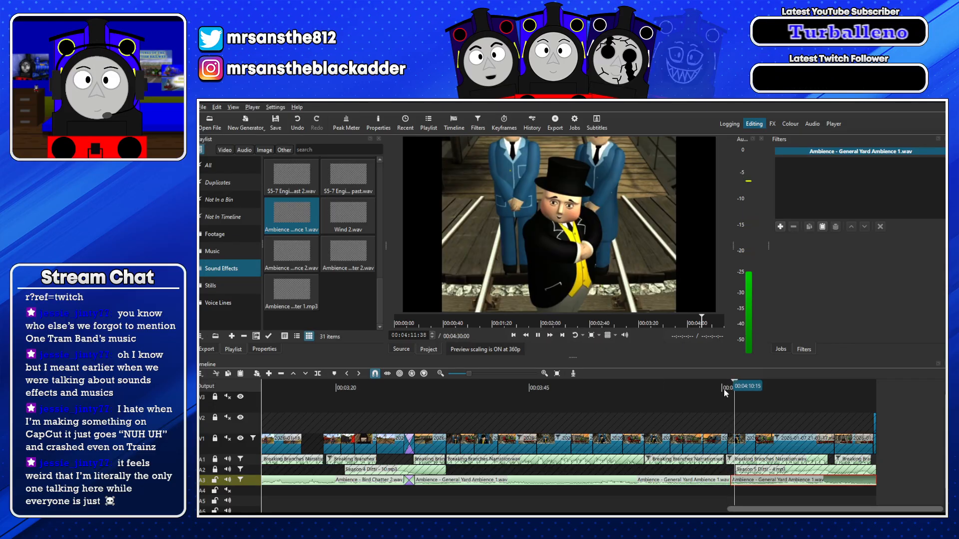
{"action": "left_click_drag", "start_coordinate": [471, 376], "coordinate": [467, 374]}
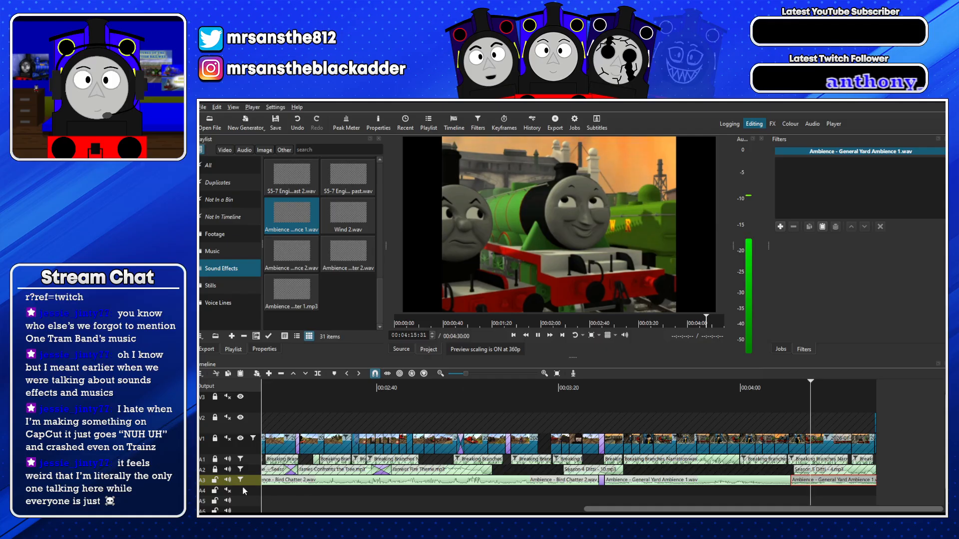
{"action": "left_click", "coordinate": [254, 479]}
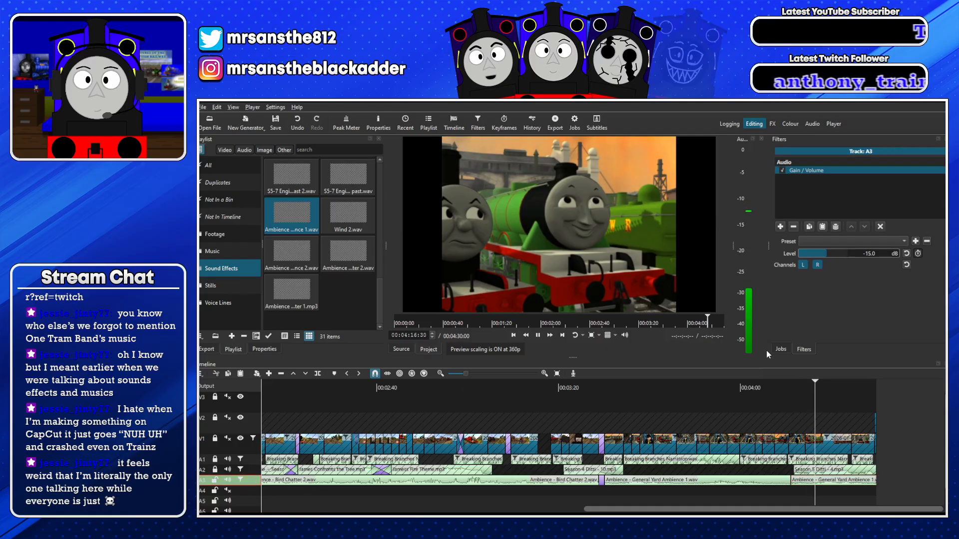
{"action": "double_click", "coordinate": [869, 254]}
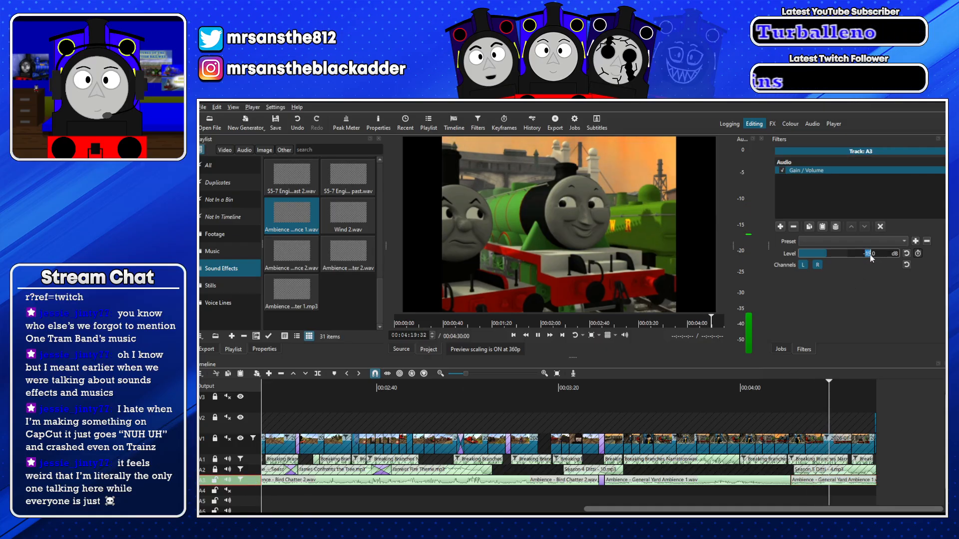
{"action": "left_click_drag", "start_coordinate": [698, 510], "coordinate": [690, 509]}
{"action": "left_click", "coordinate": [569, 480]}
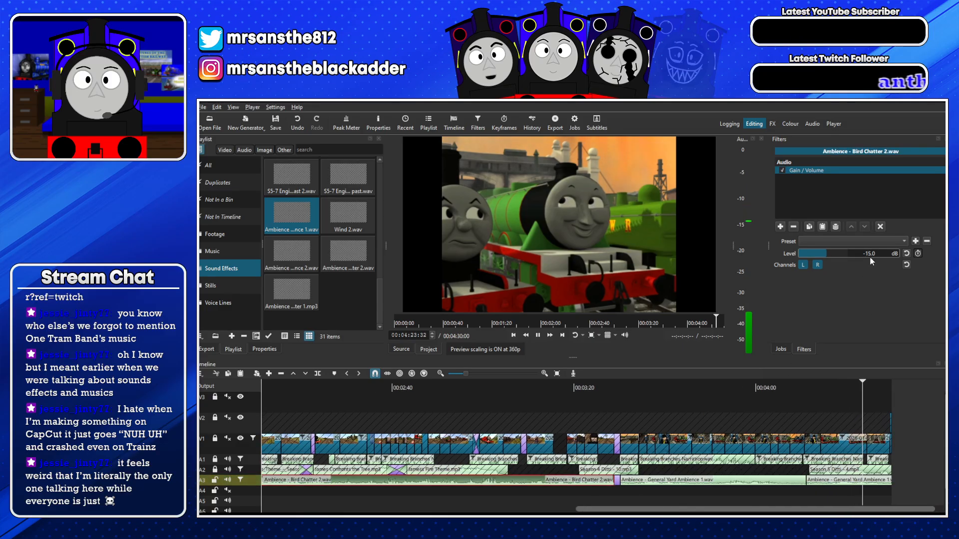
{"action": "type", "text": "10"}
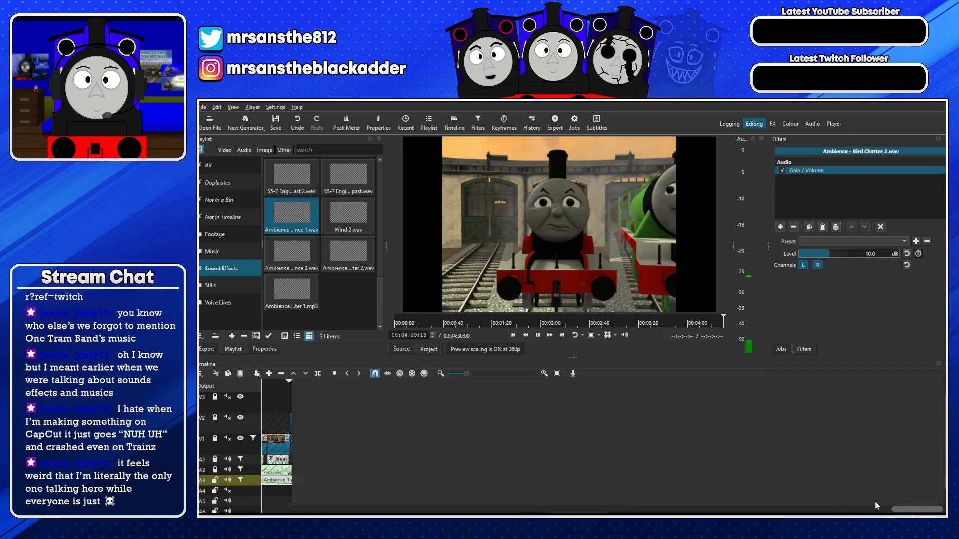
Set the Gain/Volume level of the Bird Chatter 1.mp3 clip on A3 to -20.0 dB
{"action": "left_click_drag", "start_coordinate": [910, 510], "coordinate": [529, 510]}
{"action": "left_click", "coordinate": [565, 482]}
{"action": "left_click", "coordinate": [871, 254]}
{"action": "type", "text": "-20"}
{"action": "key", "text": "Return"}
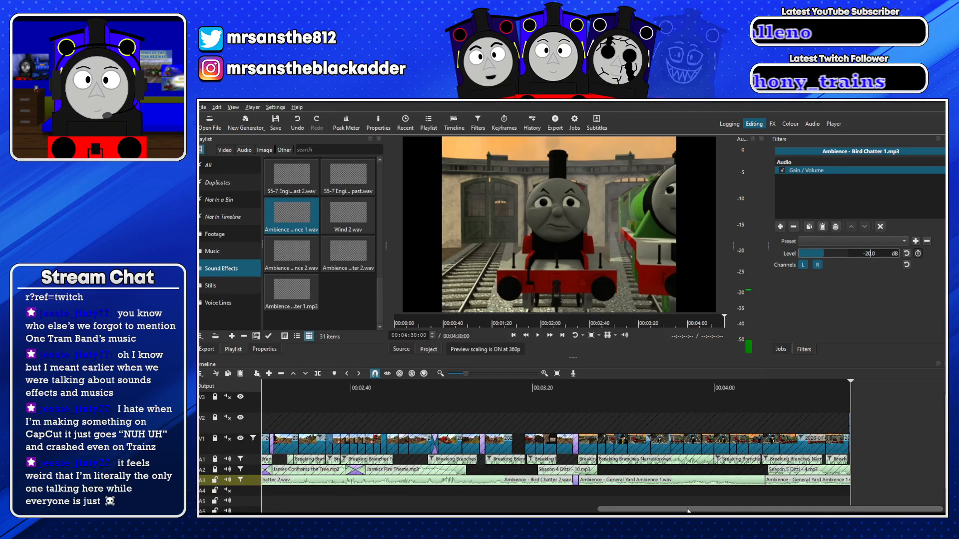
Select the Wind 2.wav clip on A3 and play the section from about 0:49 to check its loudness
{"action": "left_click_drag", "start_coordinate": [689, 510], "coordinate": [350, 510]}
{"action": "left_click", "coordinate": [487, 481]}
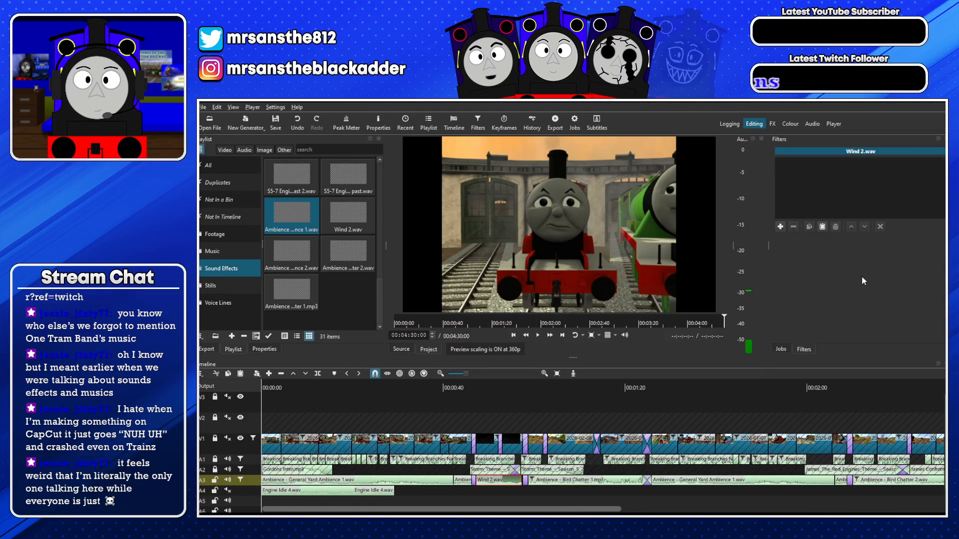
{"action": "left_click", "coordinate": [482, 387]}
{"action": "key", "text": "space"}
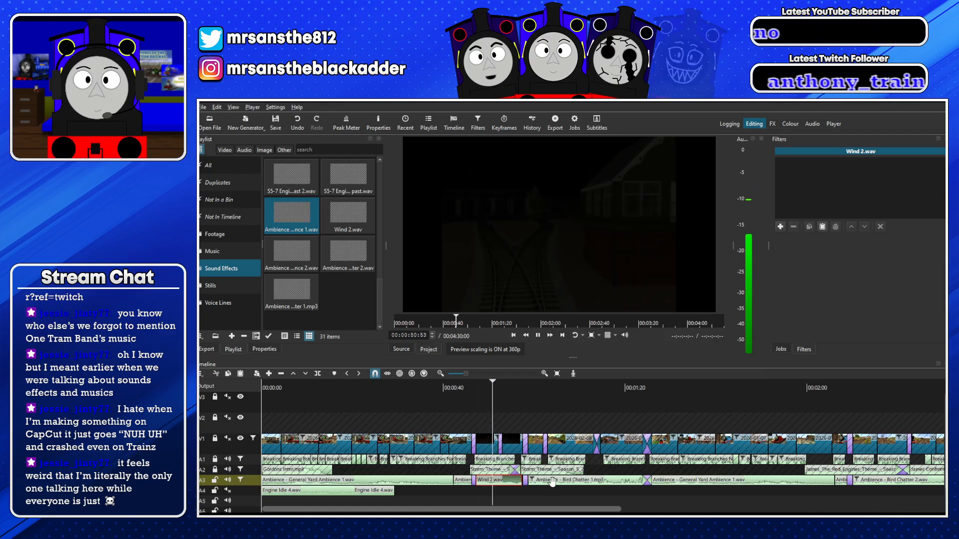
Check the filters on the ambience clips of track A3, playing the sequence from its start
{"action": "left_click", "coordinate": [668, 481]}
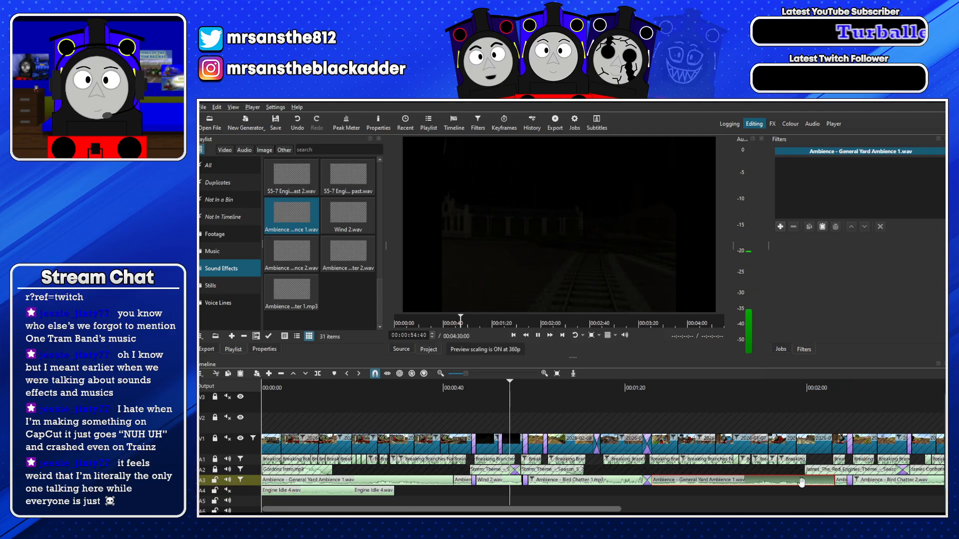
{"action": "left_click", "coordinate": [605, 481]}
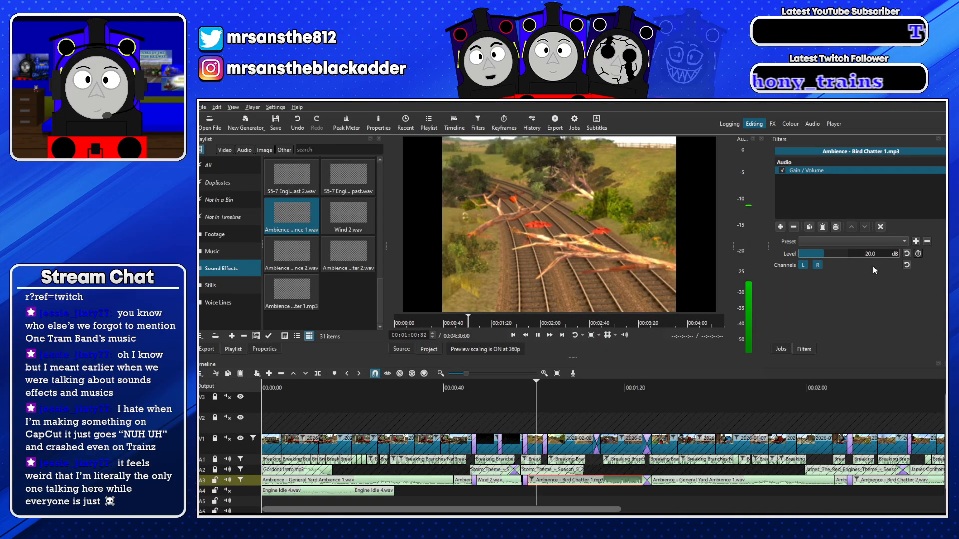
{"action": "left_click", "coordinate": [881, 477]}
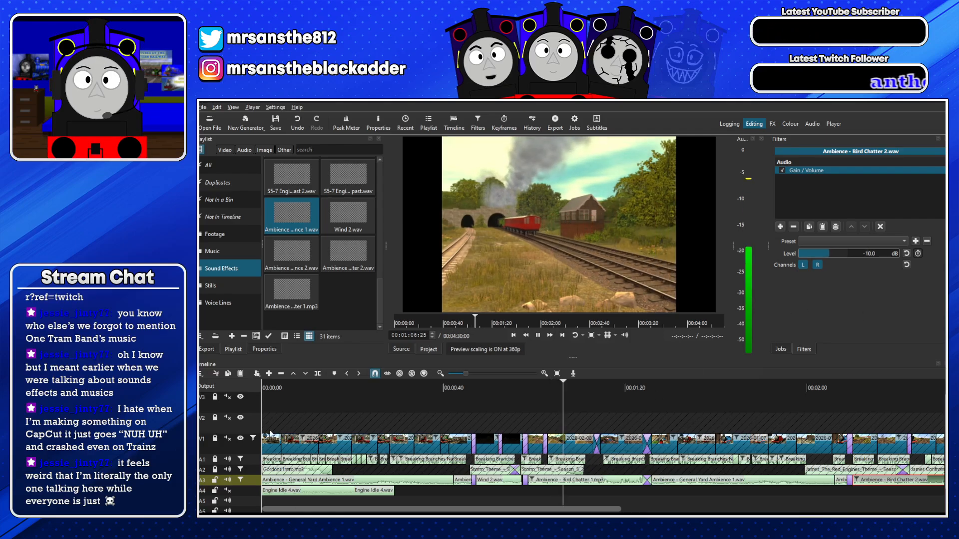
{"action": "left_click", "coordinate": [263, 387]}
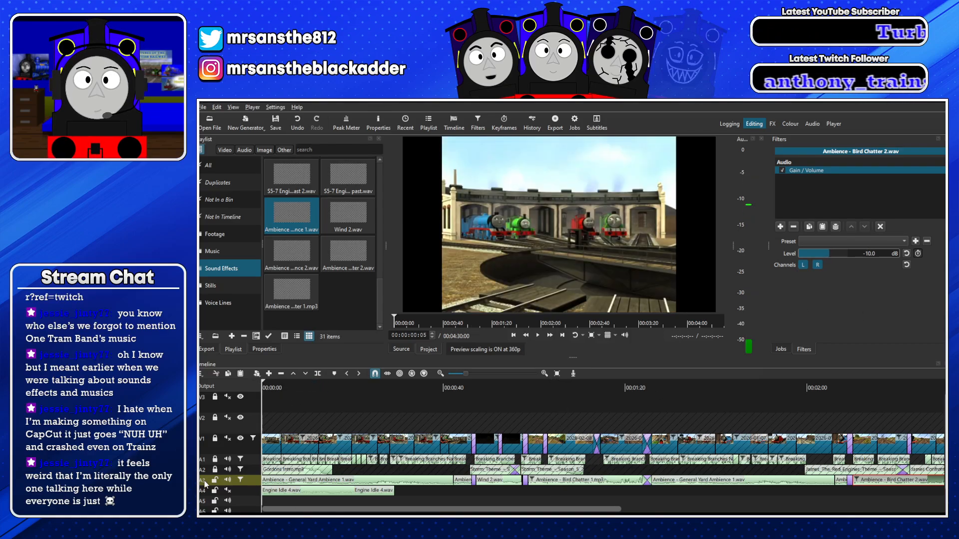
{"action": "scroll", "coordinate": [499, 475], "scroll_direction": "down", "scroll_amount": 2}
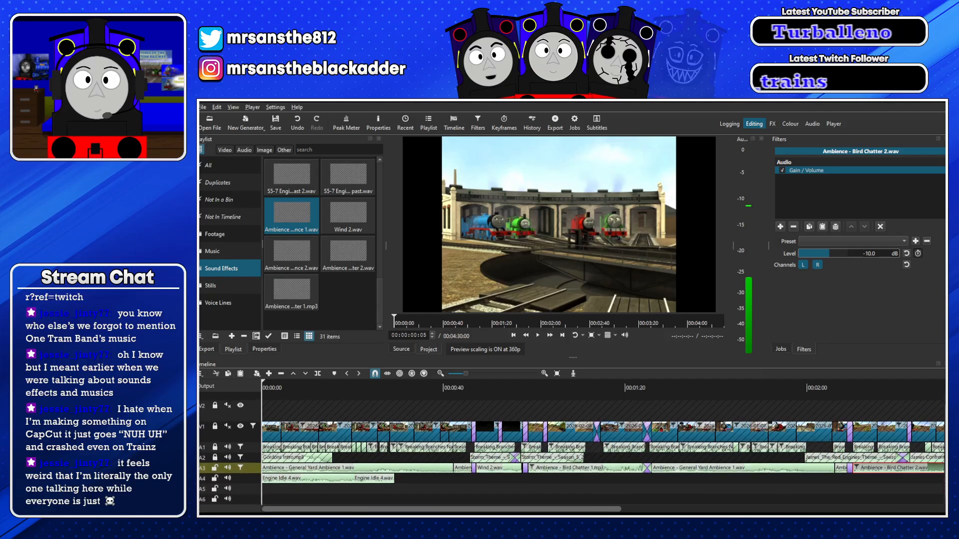
{"action": "key", "text": "space"}
Duplicate the Engine Idle 4.wav clip on track A4, placing the copy just after the existing clips at about 00:30
{"action": "left_click", "coordinate": [384, 465]}
{"action": "left_click_drag", "start_coordinate": [395, 387], "coordinate": [401, 387]}
{"action": "key", "text": "ctrl+v"}
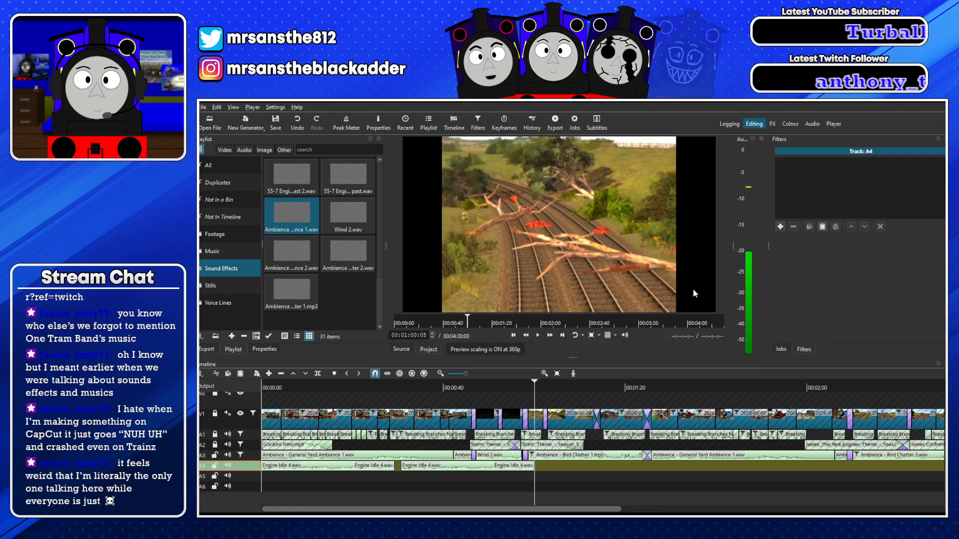
Copy track A3's Gain/Volume filter onto track A4 and set its level to -10 dB
{"action": "key", "text": "Up"}
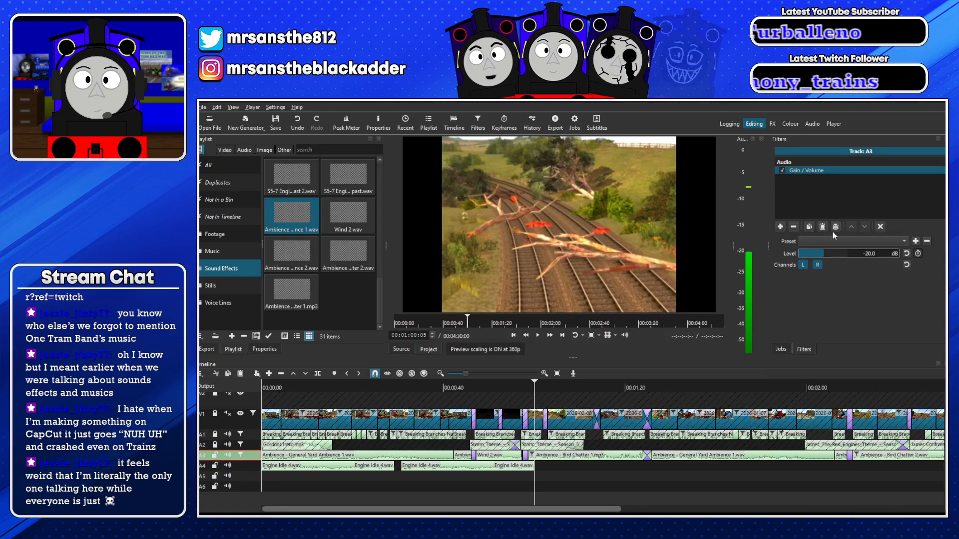
{"action": "left_click", "coordinate": [247, 469]}
{"action": "left_click", "coordinate": [271, 388]}
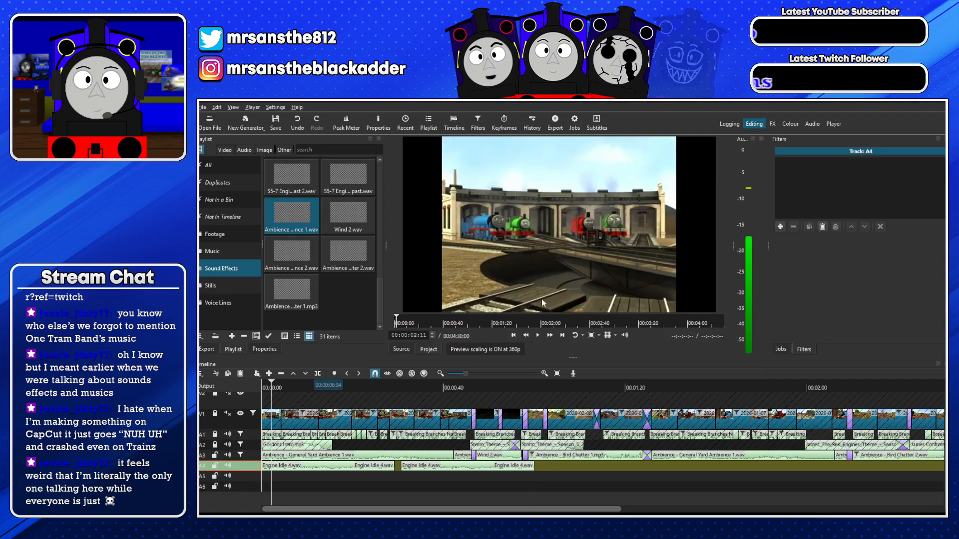
{"action": "left_click", "coordinate": [829, 228]}
{"action": "scroll", "coordinate": [868, 253], "scroll_direction": "up", "scroll_amount": 10}
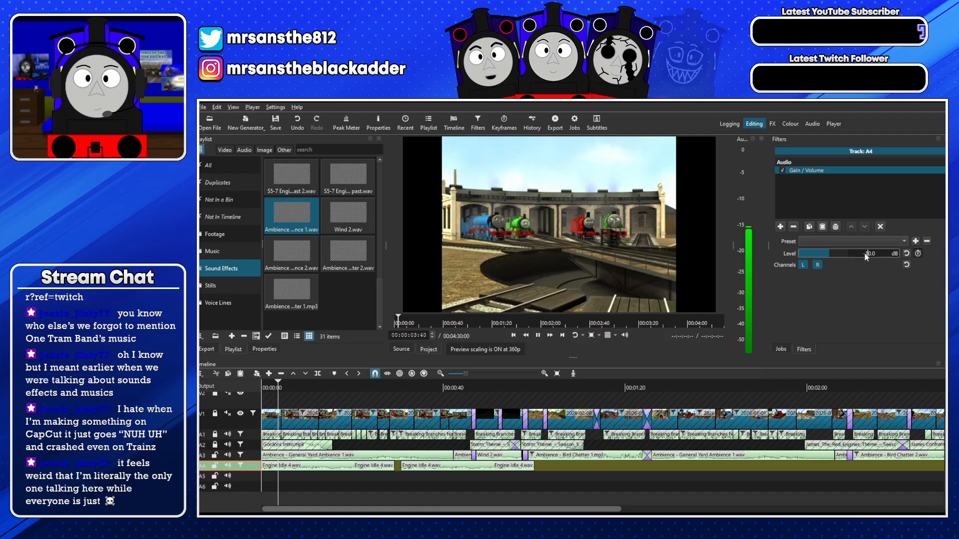
Butt the copied Engine Idle 4.wav clip against the preceding one and end it with a 00:00:02:32 audio fade-out near 00:48
{"action": "left_click_drag", "start_coordinate": [437, 464], "coordinate": [430, 466]}
{"action": "left_click_drag", "start_coordinate": [527, 466], "coordinate": [486, 469]}
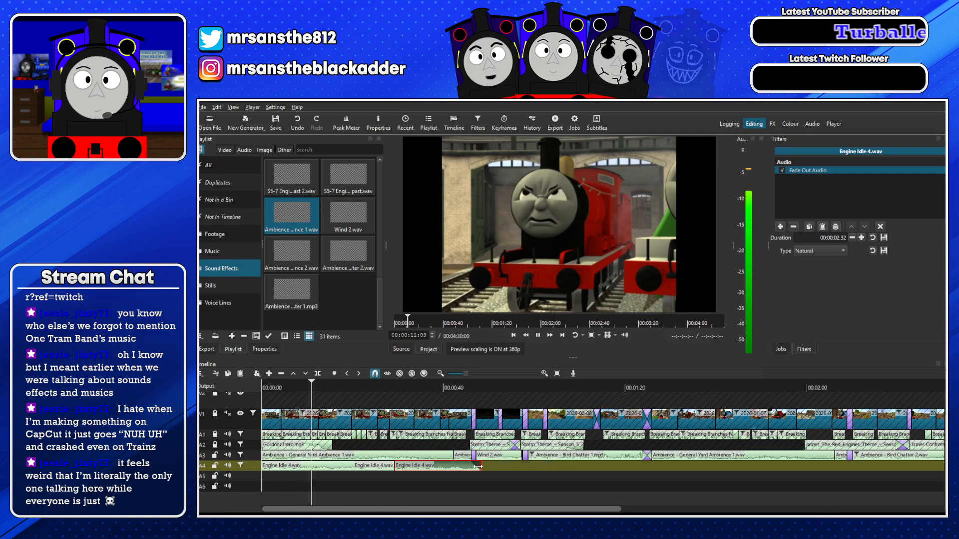
Set the Gain/Volume level of narration track A1 to 1 dB
{"action": "left_click", "coordinate": [252, 437]}
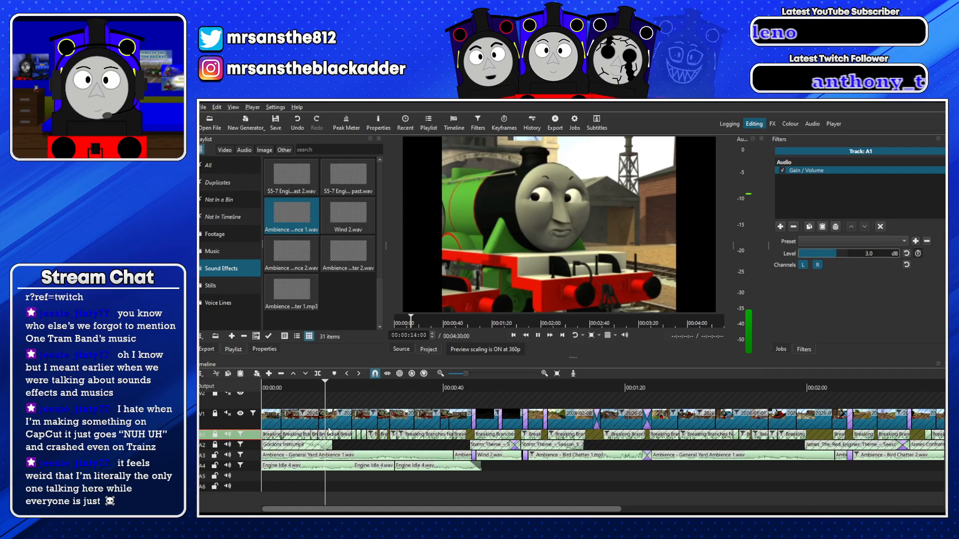
{"action": "left_click", "coordinate": [869, 256]}
{"action": "key", "text": "BackSpace"}
{"action": "type", "text": "1"}
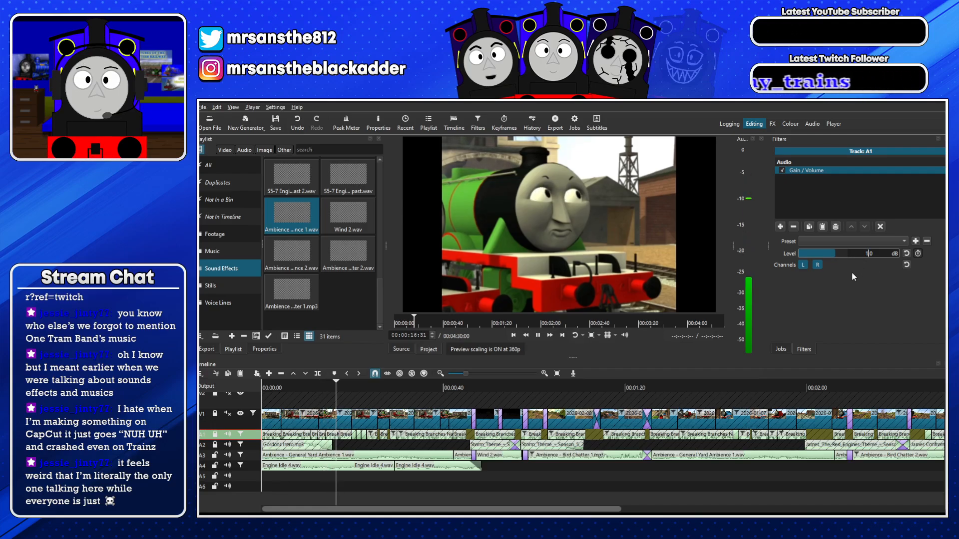
Remove the Gain/Volume filter from narration track A1
{"action": "left_click", "coordinate": [235, 424]}
{"action": "left_click", "coordinate": [240, 433]}
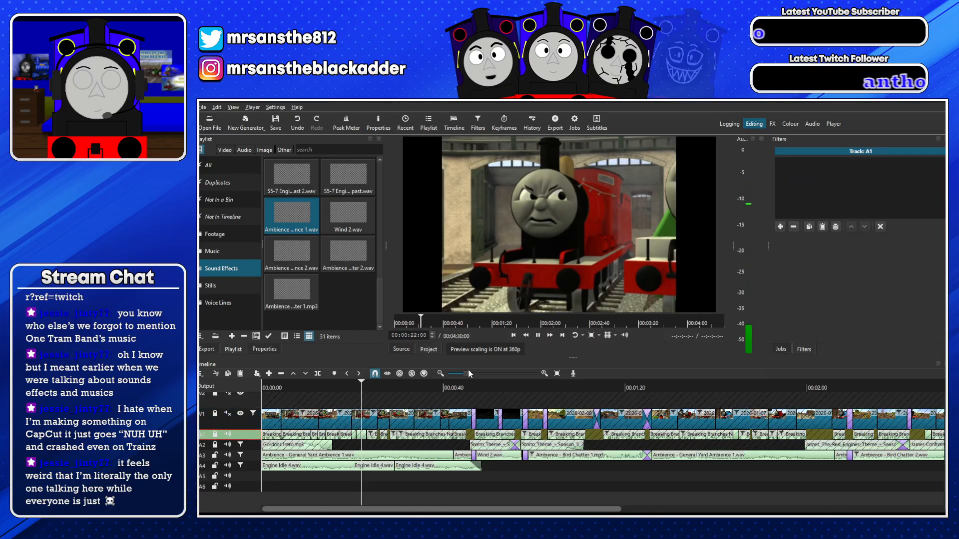
Unlock track A1, set the narration clip's gain around 00:30 to -1 dB, and lock the track again
{"action": "scroll", "coordinate": [472, 373], "scroll_direction": "up", "scroll_amount": 2}
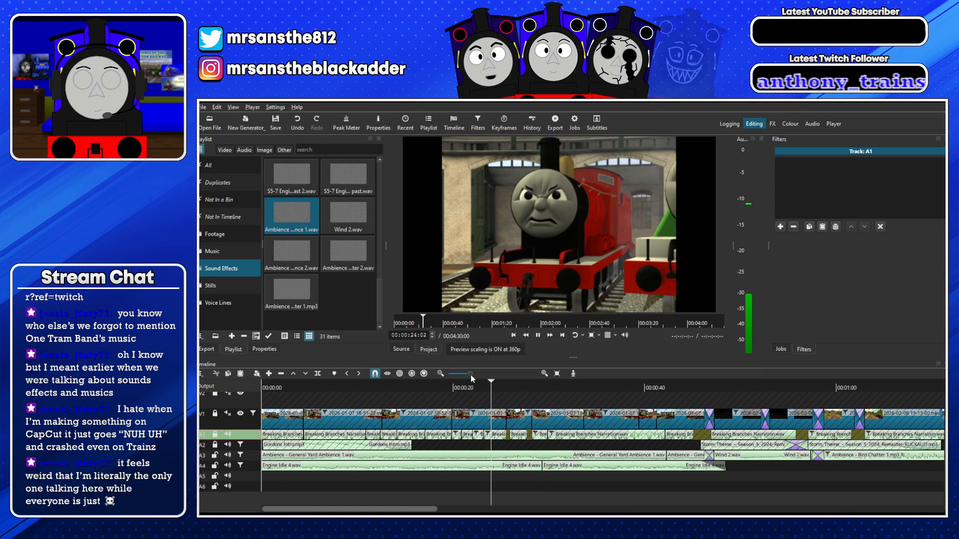
{"action": "scroll", "coordinate": [470, 374], "scroll_direction": "down", "scroll_amount": 1}
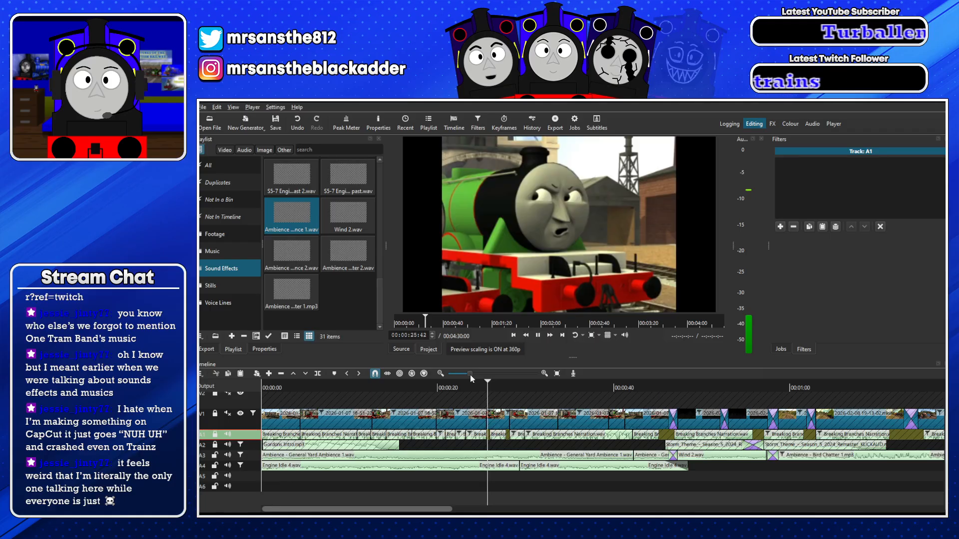
{"action": "scroll", "coordinate": [469, 374], "scroll_direction": "down", "scroll_amount": 1}
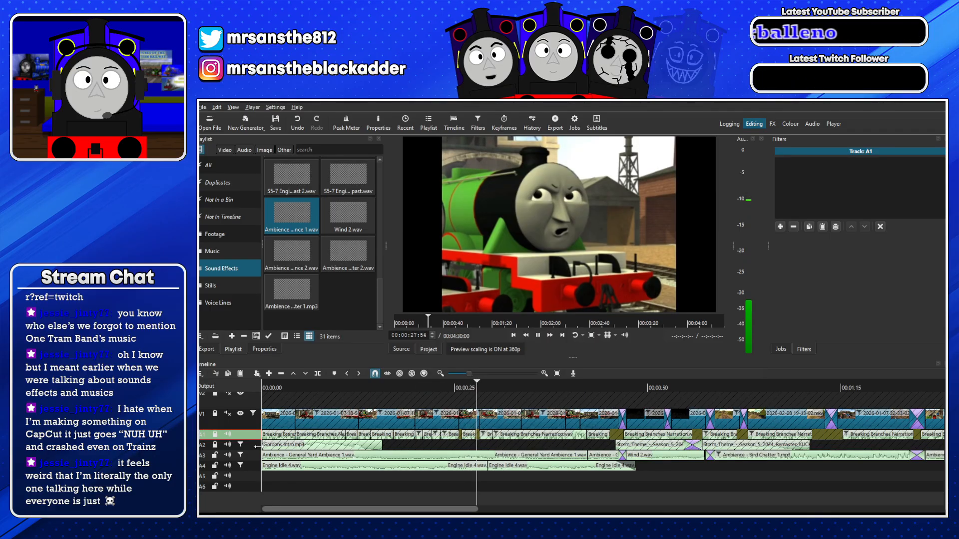
{"action": "left_click", "coordinate": [239, 427]}
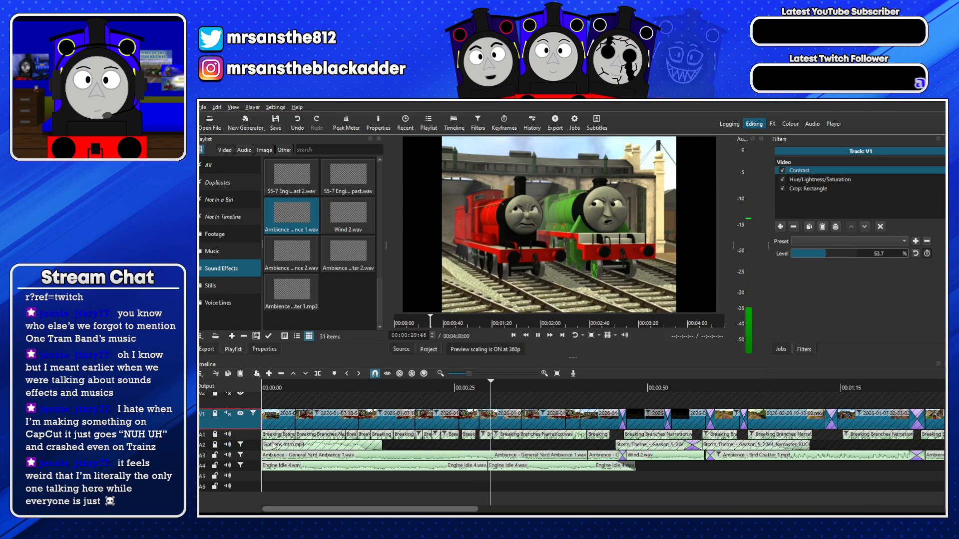
{"action": "left_click", "coordinate": [452, 437]}
{"action": "left_click", "coordinate": [483, 435]}
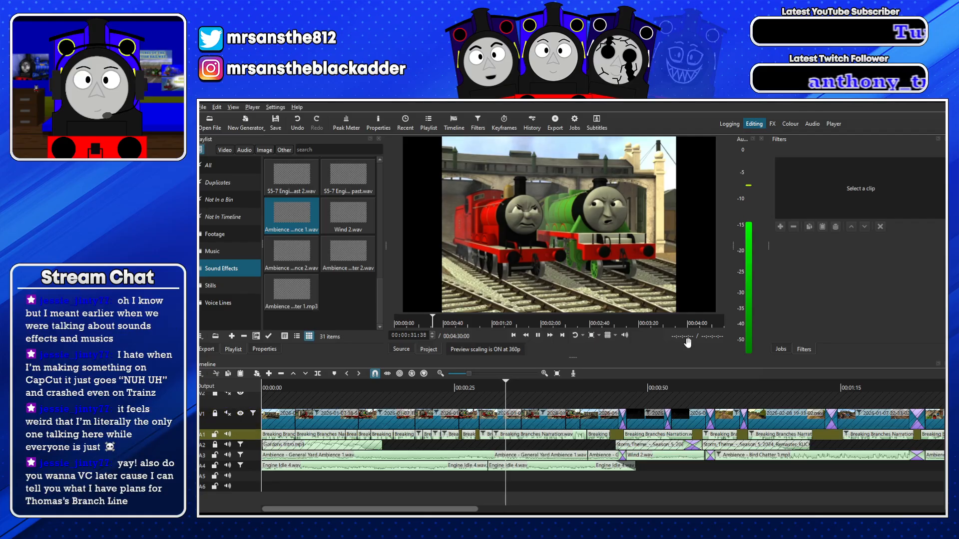
{"action": "left_click_drag", "start_coordinate": [865, 255], "coordinate": [868, 255]}
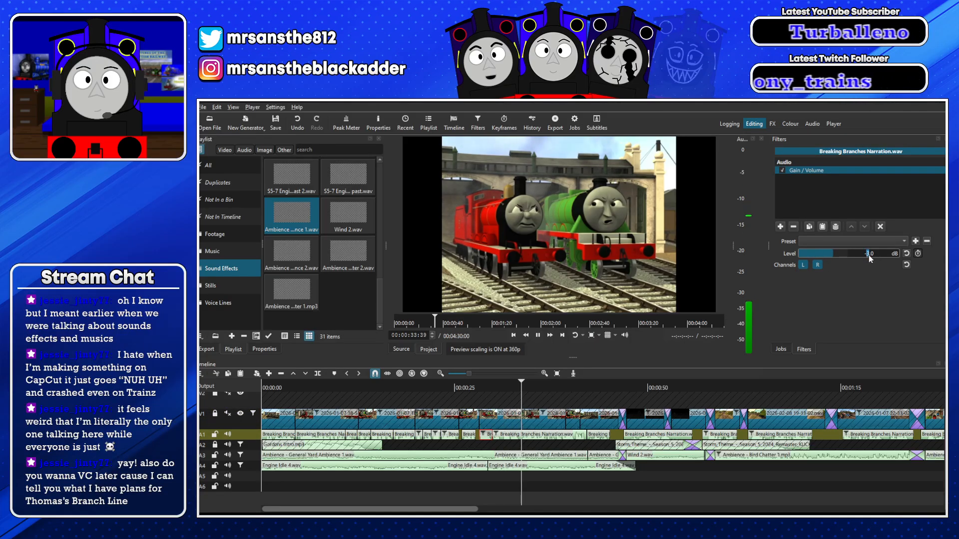
{"action": "type", "text": "-1"}
{"action": "key", "text": "Return"}
{"action": "left_click", "coordinate": [481, 388]}
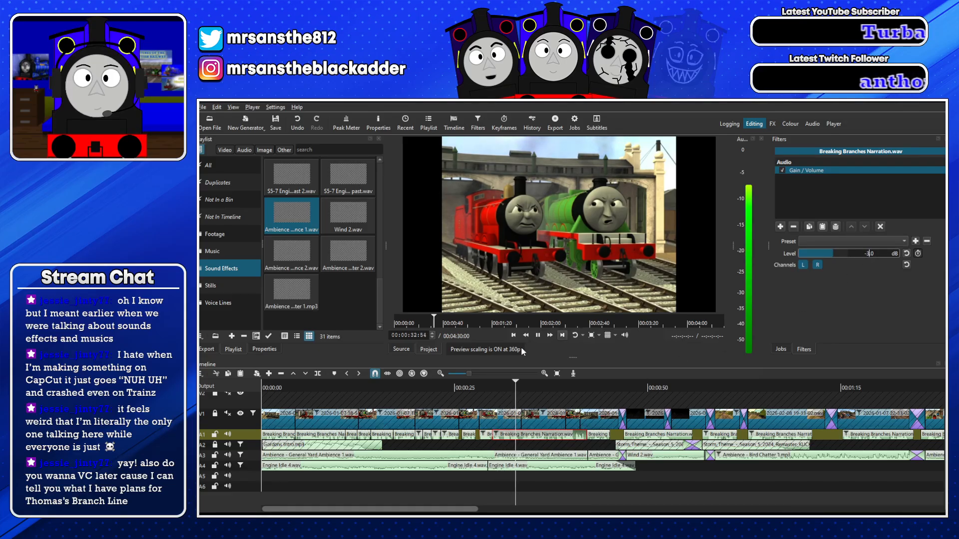
{"action": "left_click", "coordinate": [243, 436]}
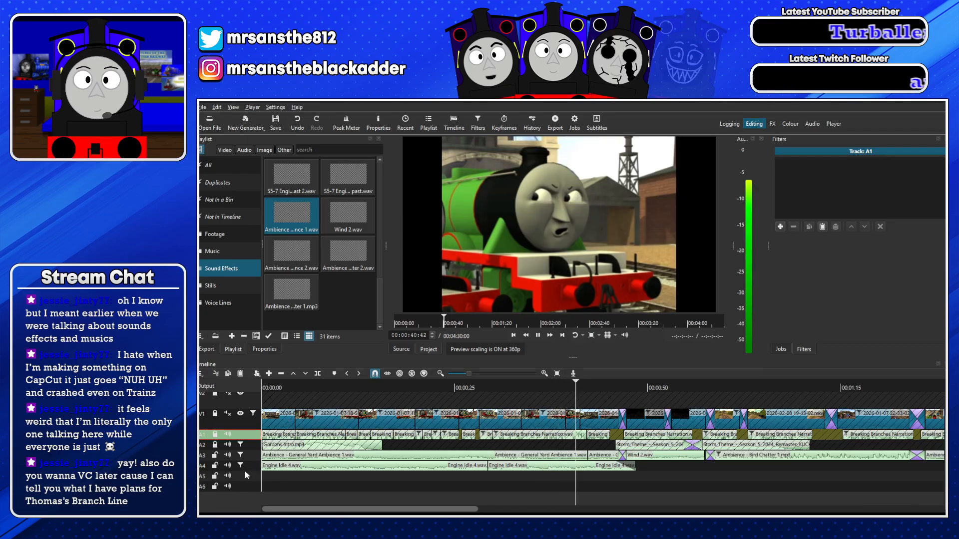
Review the shots around 00:40 and park the playhead at 00:00:40:48
{"action": "left_click", "coordinate": [215, 413]}
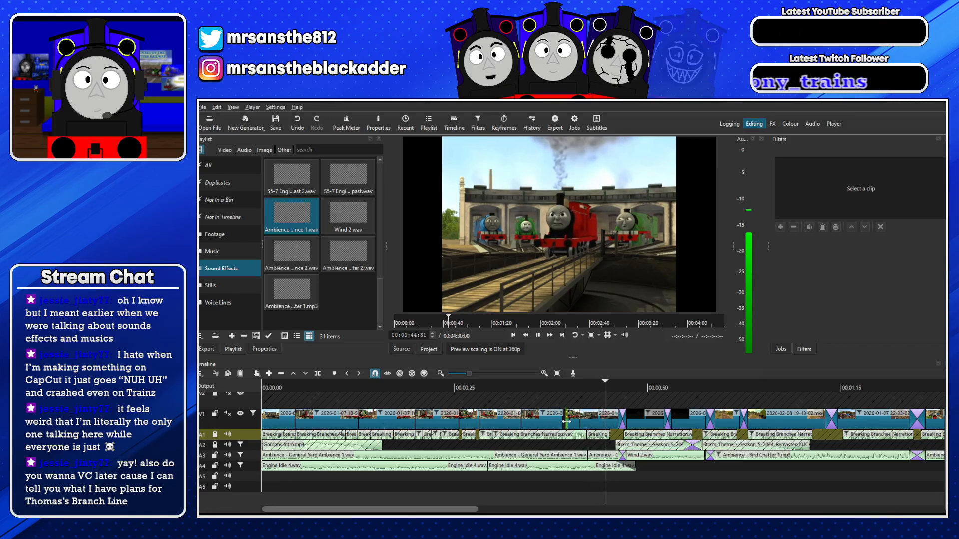
{"action": "left_click", "coordinate": [557, 384]}
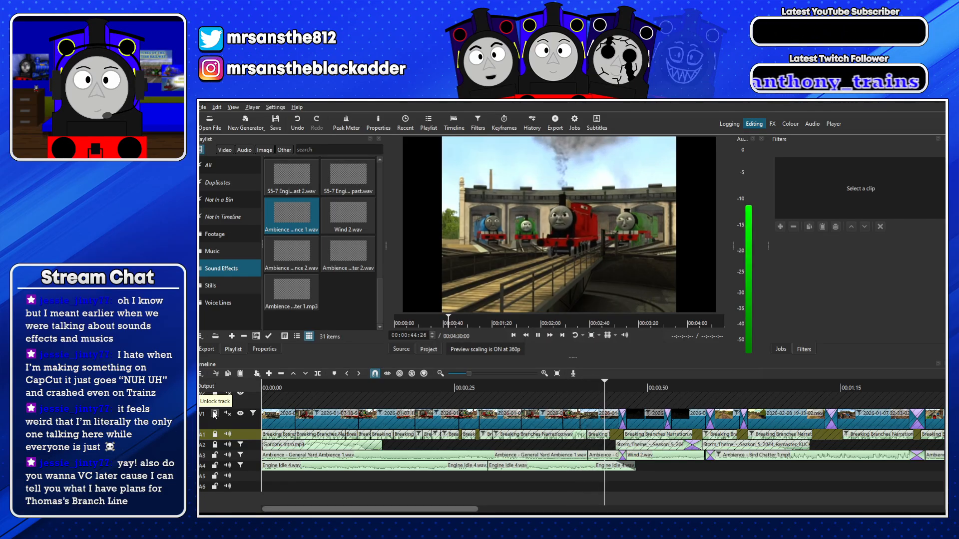
{"action": "left_click", "coordinate": [559, 380]}
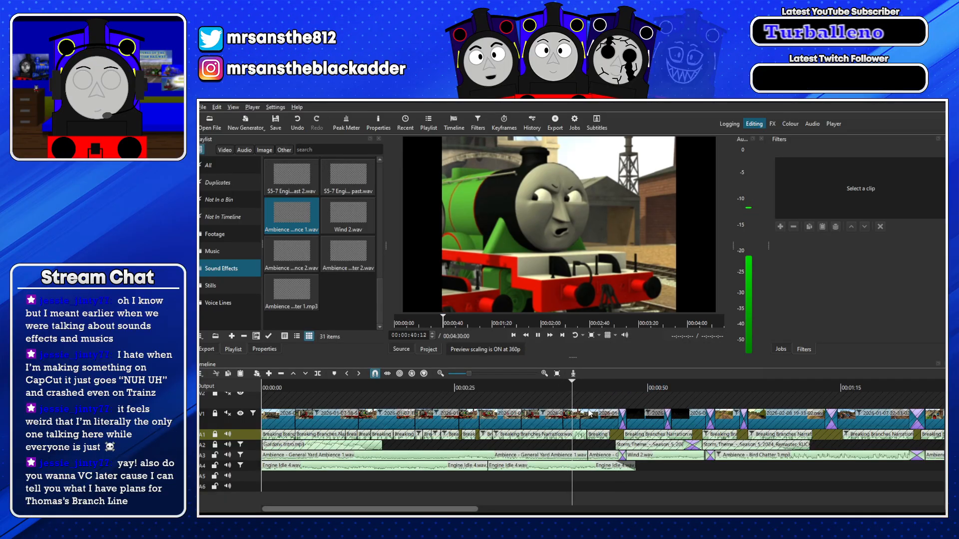
{"action": "key", "text": "space"}
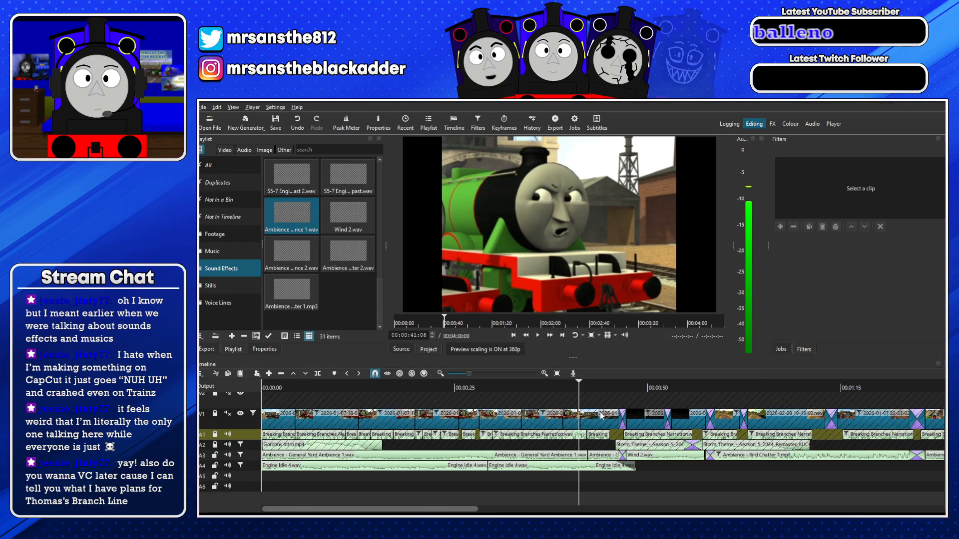
{"action": "left_click", "coordinate": [576, 384]}
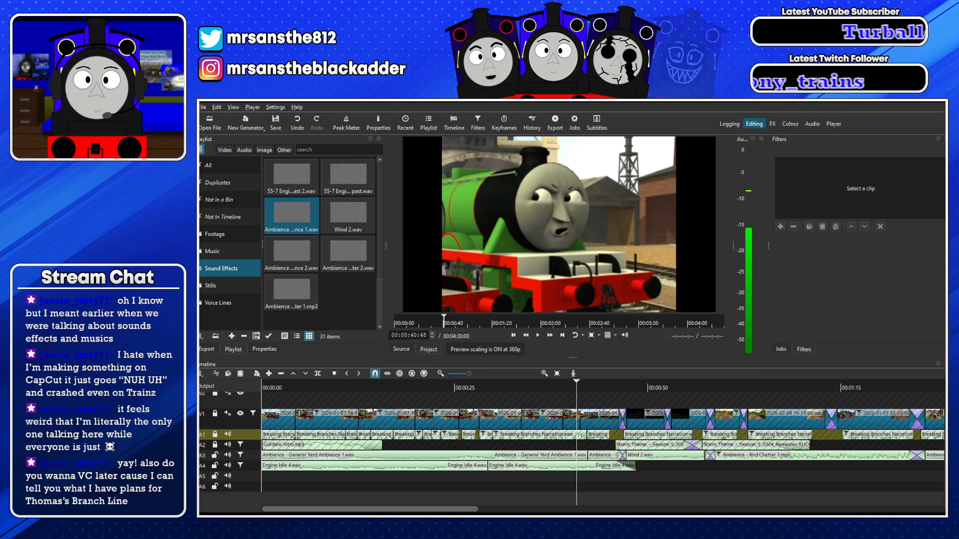
Audition Engine Puff Speeding Up 2.mp3, S4-7 Engine puff 6.wav and S5-7 Engine puffing past 2.wav from the Sound Effects bin
{"action": "scroll", "coordinate": [319, 240], "scroll_direction": "up", "scroll_amount": 5}
{"action": "scroll", "coordinate": [320, 239], "scroll_direction": "up", "scroll_amount": 5}
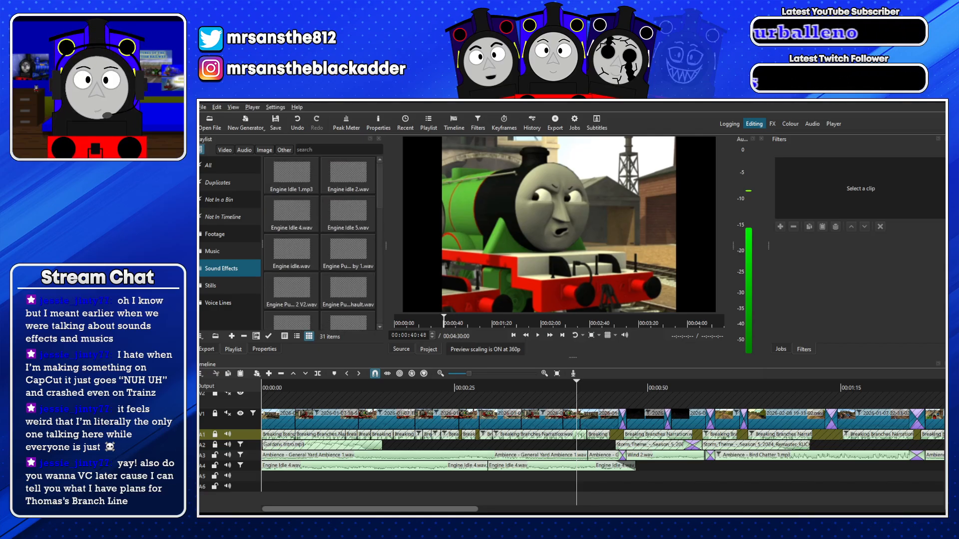
{"action": "scroll", "coordinate": [320, 240], "scroll_direction": "down", "scroll_amount": 3}
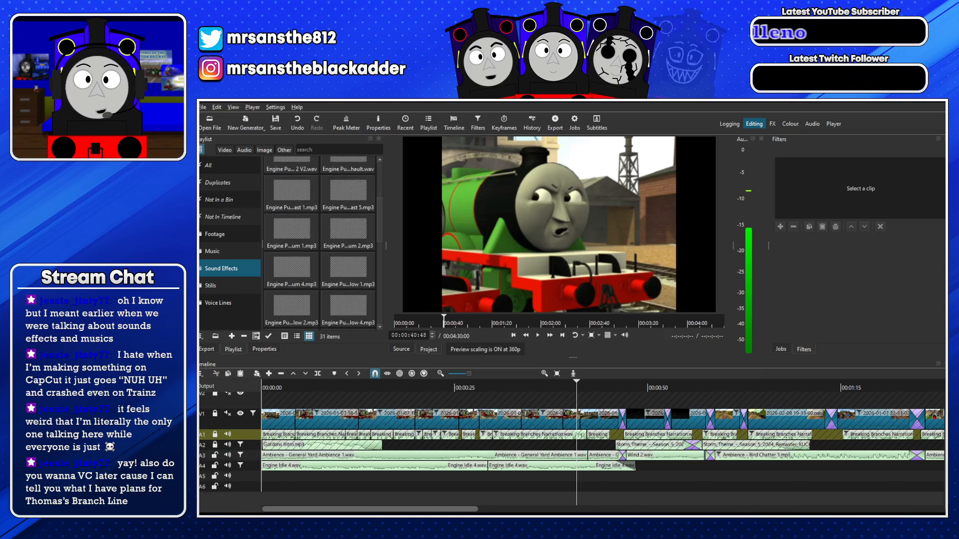
{"action": "double_click", "coordinate": [345, 280]}
{"action": "scroll", "coordinate": [342, 280], "scroll_direction": "down", "scroll_amount": 3}
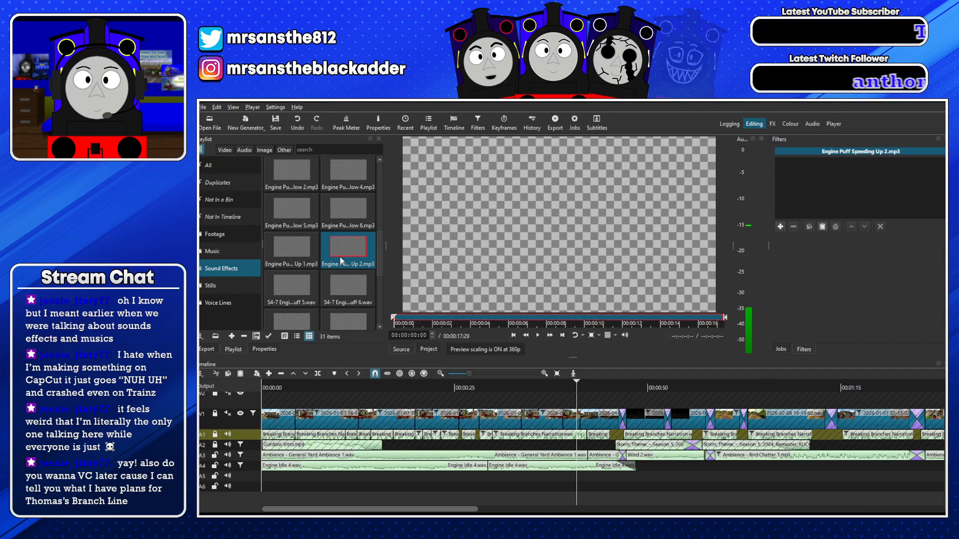
{"action": "double_click", "coordinate": [347, 290]}
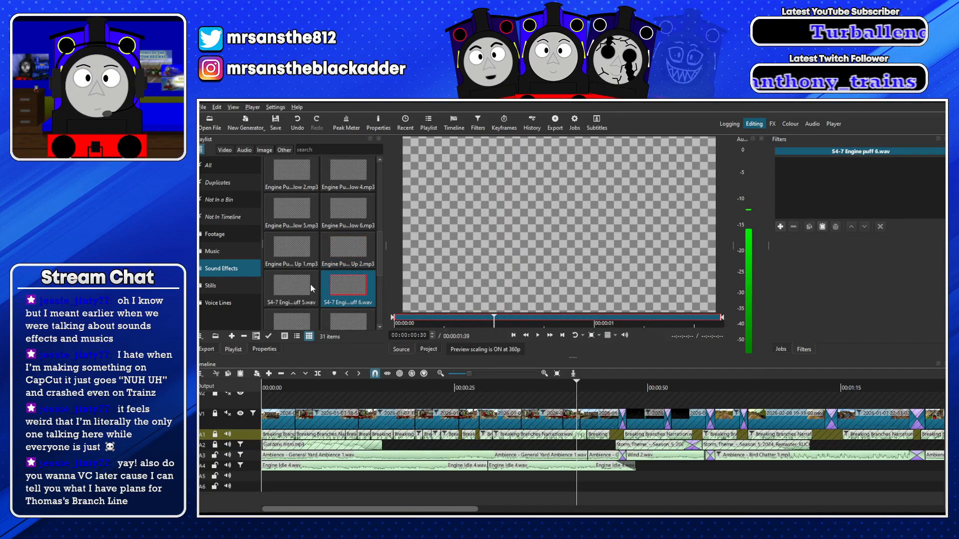
{"action": "scroll", "coordinate": [320, 250], "scroll_direction": "down", "scroll_amount": 3}
{"action": "double_click", "coordinate": [303, 269]}
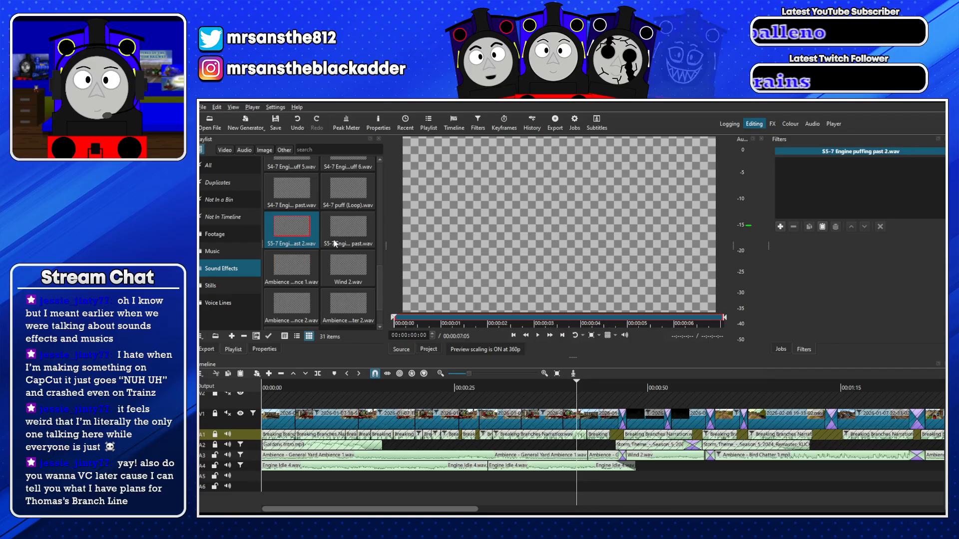
{"action": "double_click", "coordinate": [304, 231]}
Audition Engine Puff Slow 2.mp3, Engine Puff Medium 4.mp3, Engine Puff - Pass by 1.wav and Engine Idle 5.wav
{"action": "scroll", "coordinate": [305, 235], "scroll_direction": "up", "scroll_amount": 3}
{"action": "double_click", "coordinate": [302, 286]}
{"action": "scroll", "coordinate": [302, 286], "scroll_direction": "up", "scroll_amount": 3}
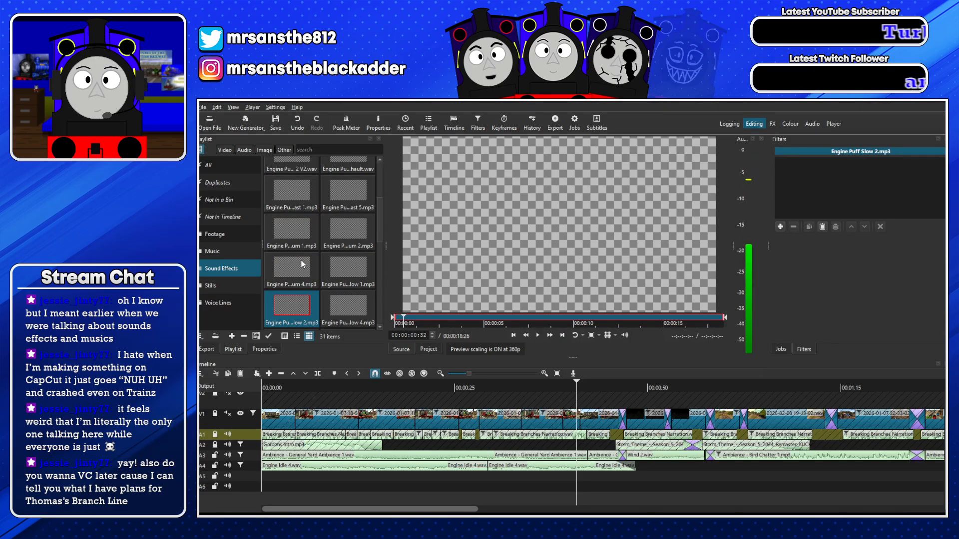
{"action": "double_click", "coordinate": [301, 264]}
{"action": "scroll", "coordinate": [304, 264], "scroll_direction": "up", "scroll_amount": 3}
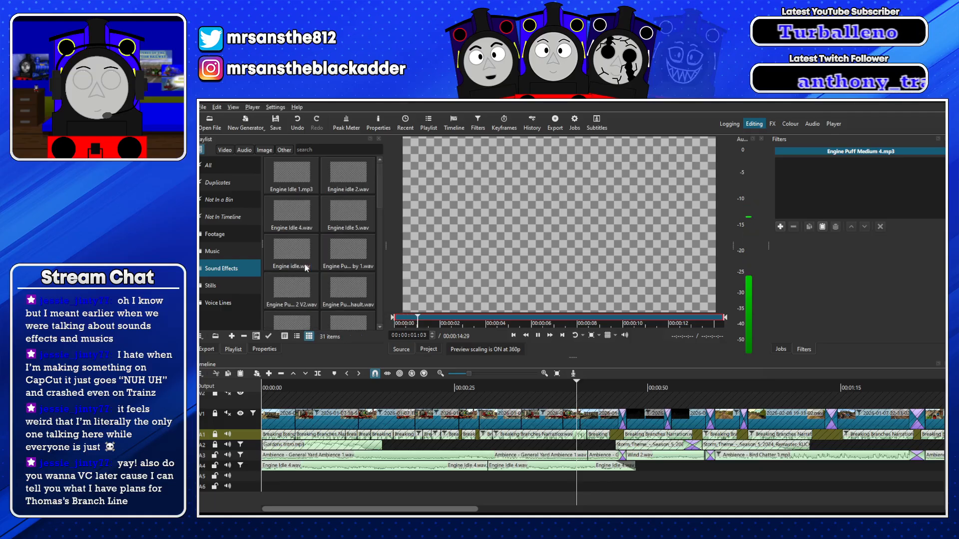
{"action": "double_click", "coordinate": [348, 251]}
{"action": "key", "text": "space"}
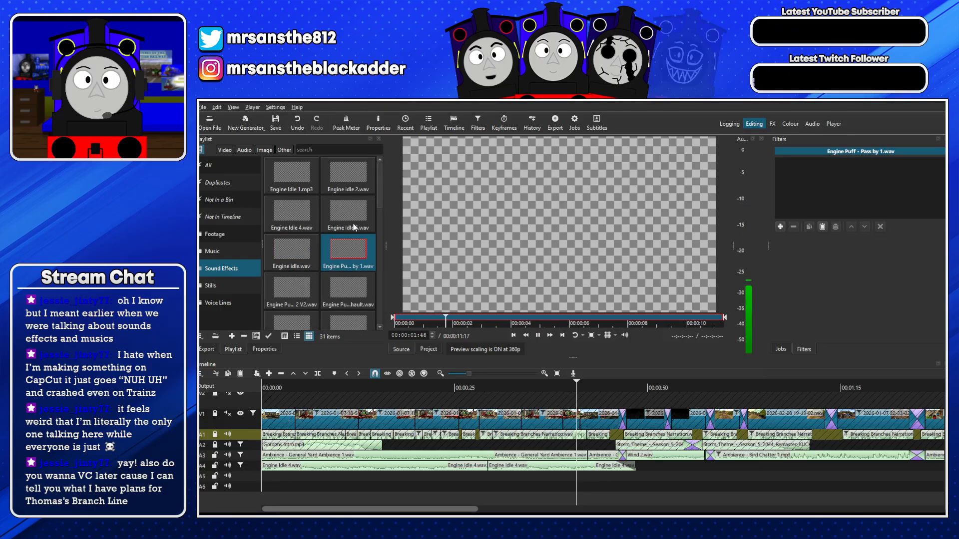
{"action": "double_click", "coordinate": [354, 228]}
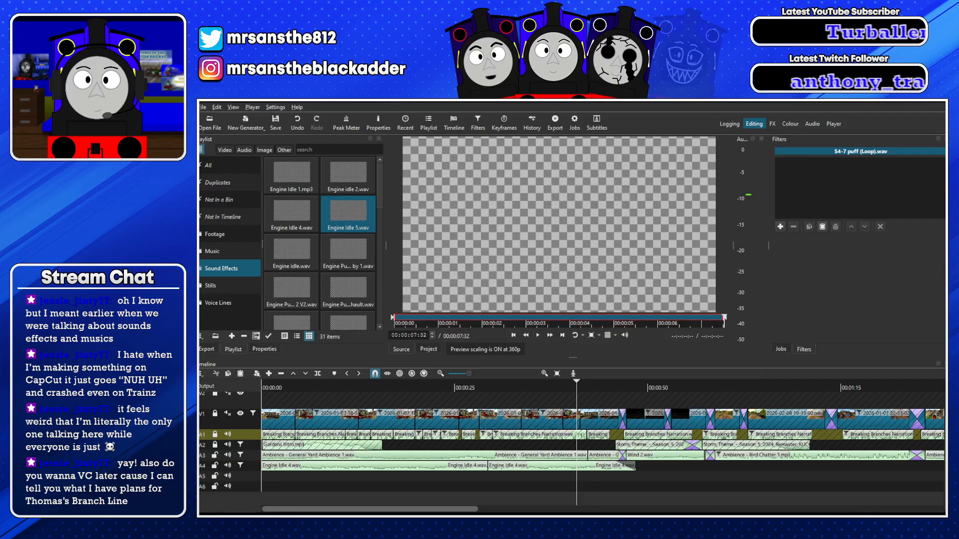
Audition more engine puff sounds and place Engine Puff 1 - Big Engine puffs away.wav on track A5 at about 00:41
{"action": "left_click_drag", "start_coordinate": [944, 304], "coordinate": [910, 303]}
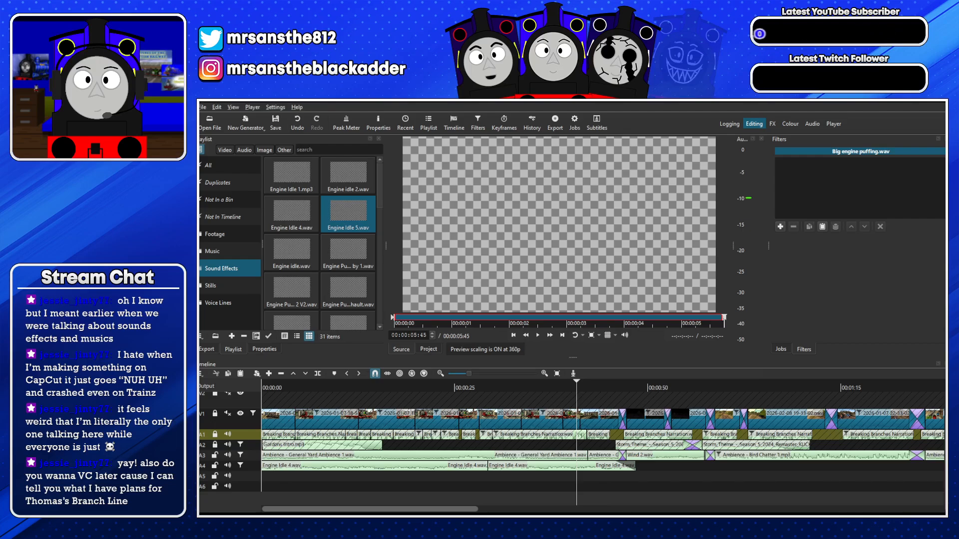
{"action": "left_click_drag", "start_coordinate": [200, 273], "coordinate": [583, 490]}
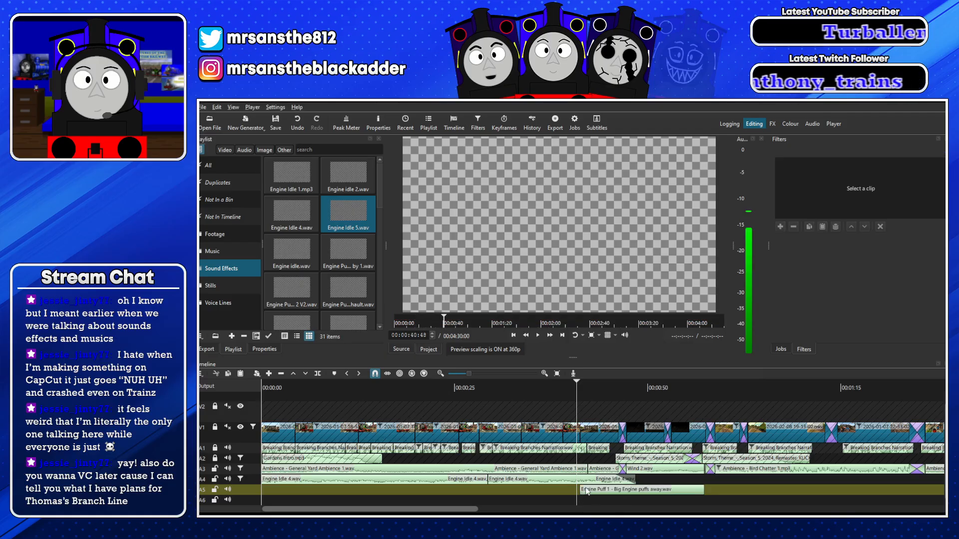
{"action": "left_click", "coordinate": [585, 491]}
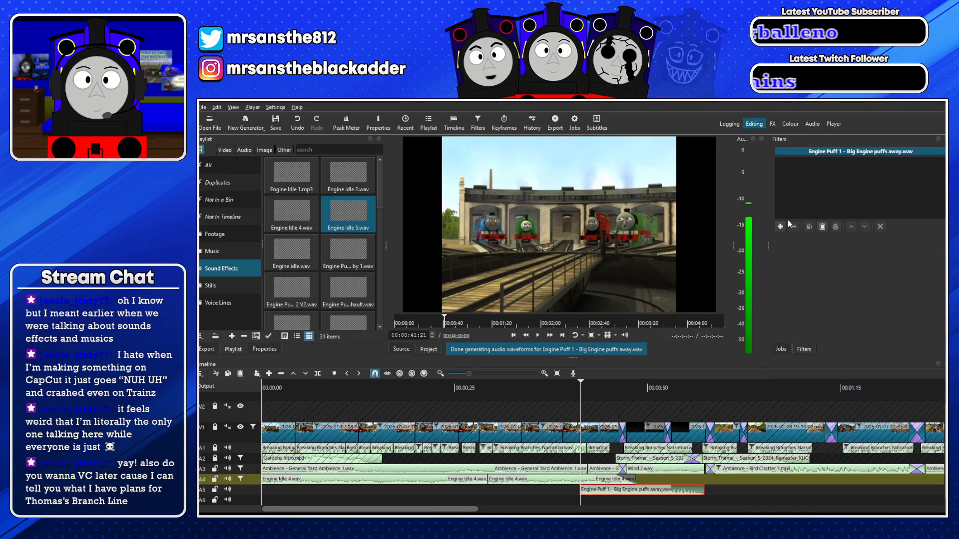
Copy track A4's -10 dB Gain / Volume filter onto tracks A5 and A6
{"action": "key", "text": "ctrl+Up"}
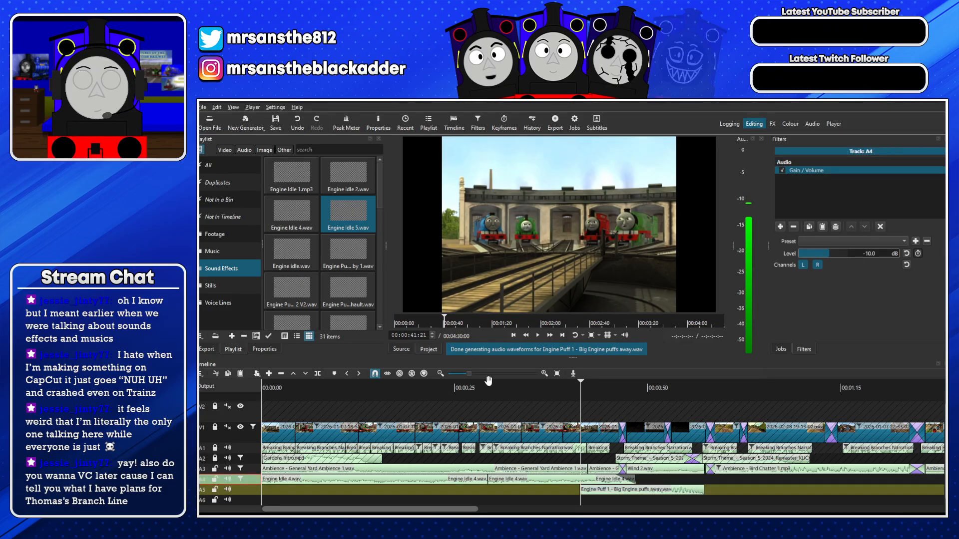
{"action": "key", "text": "ctrl+Down"}
{"action": "key", "text": "space"}
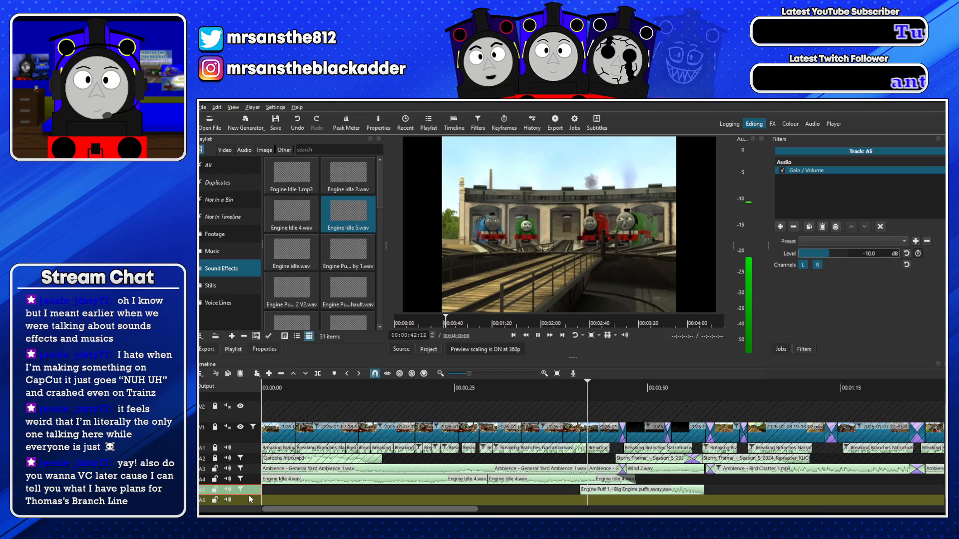
{"action": "left_click", "coordinate": [247, 499]}
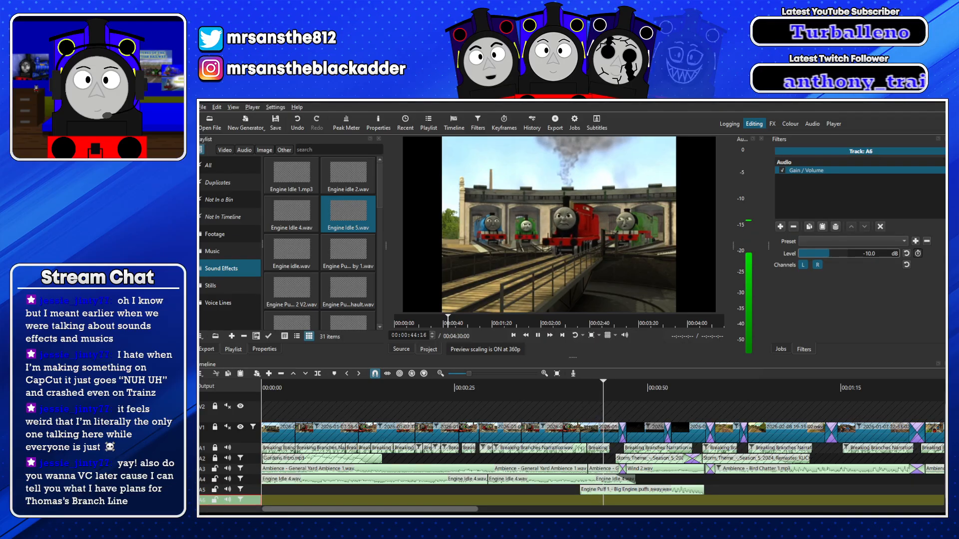
Trim the end of the Engine Puff 1 clip on A5 to about 00:48, matching the idle clip above, and add a 00:00:02:20 fade-out
{"action": "scroll", "coordinate": [697, 499], "scroll_direction": "down", "scroll_amount": 1}
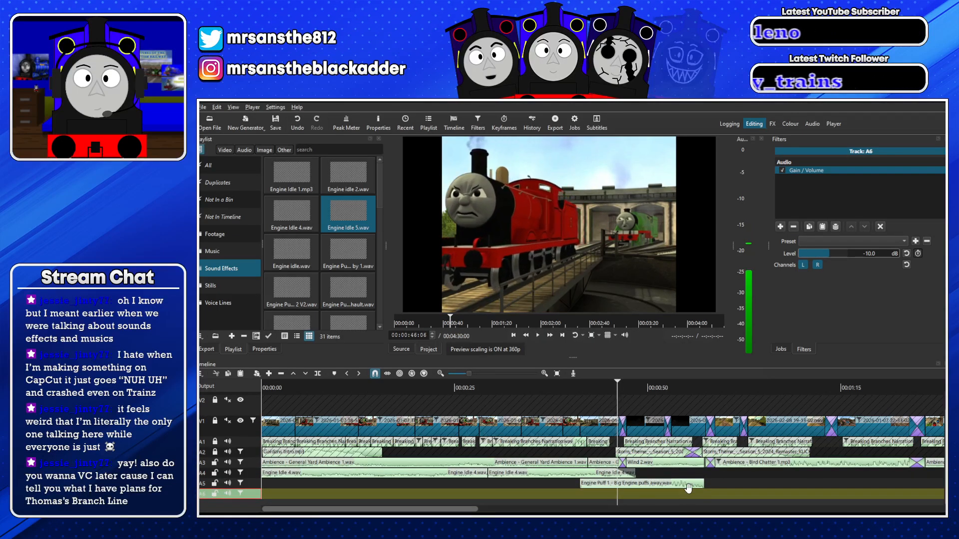
{"action": "left_click_drag", "start_coordinate": [703, 483], "coordinate": [637, 487]}
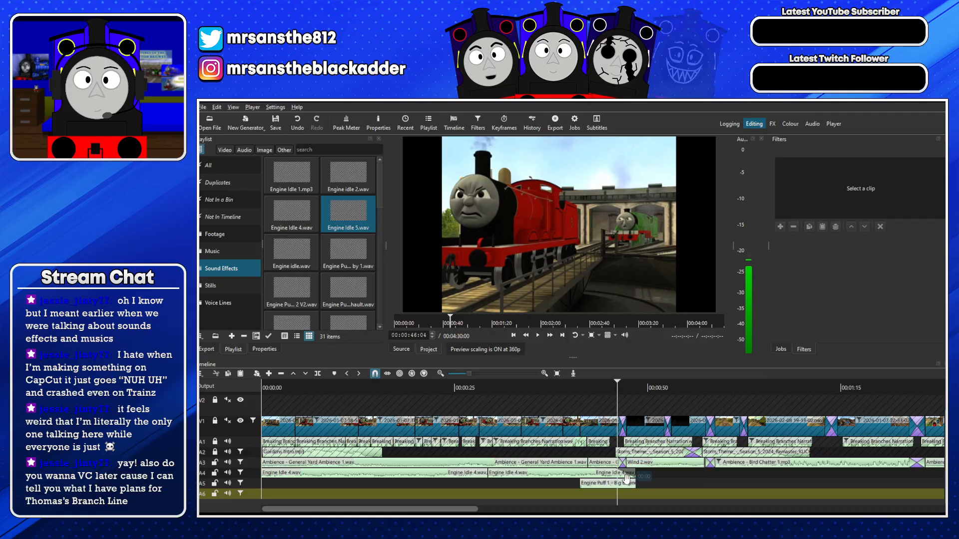
{"action": "key", "text": "space"}
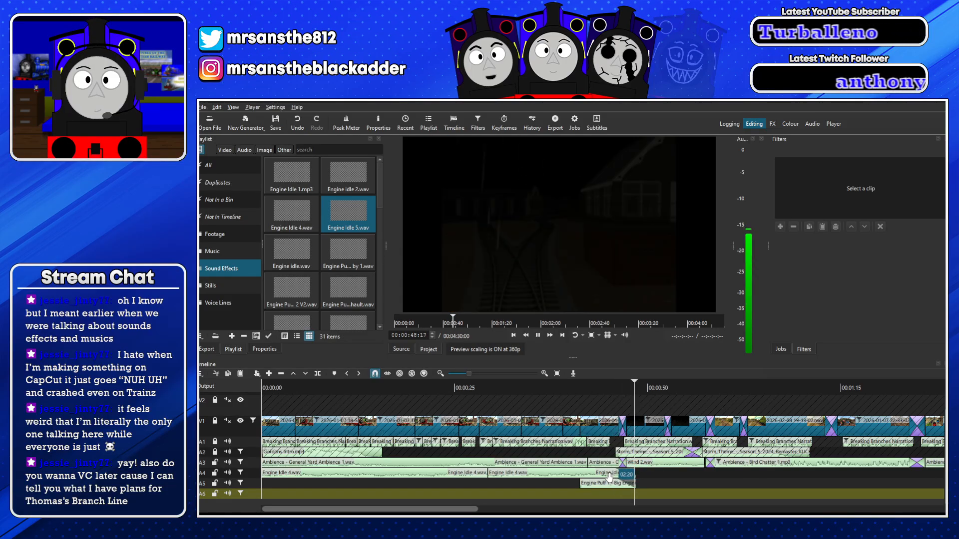
Apply a Gain / Volume filter to the Wind 2.wav clip on A3 and set its level to 5 dB
{"action": "left_click", "coordinate": [650, 463]}
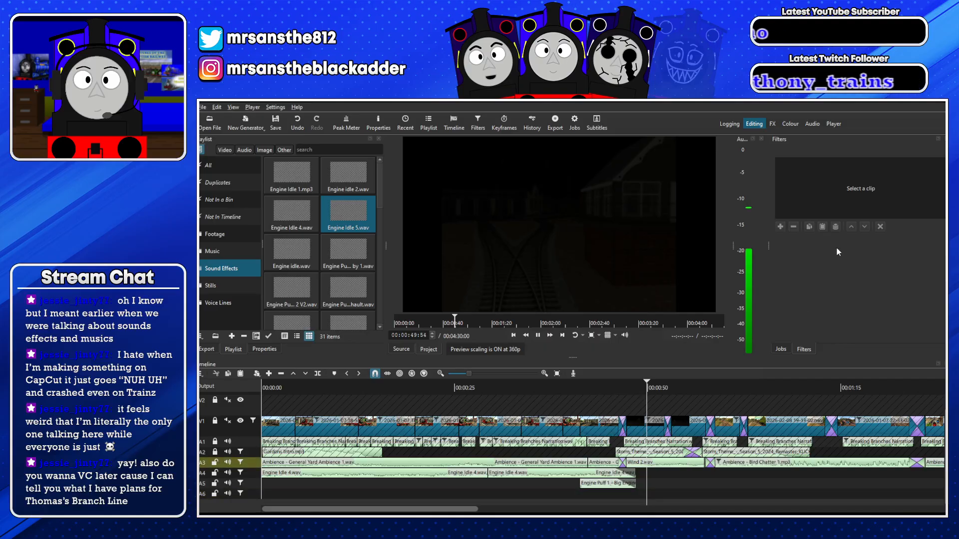
{"action": "left_click", "coordinate": [822, 226]}
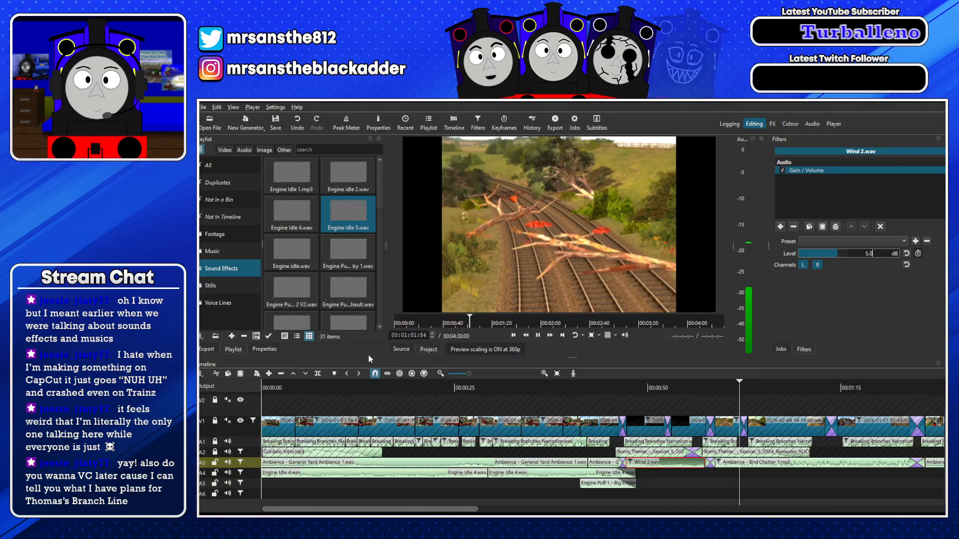
{"action": "left_click", "coordinate": [539, 336]}
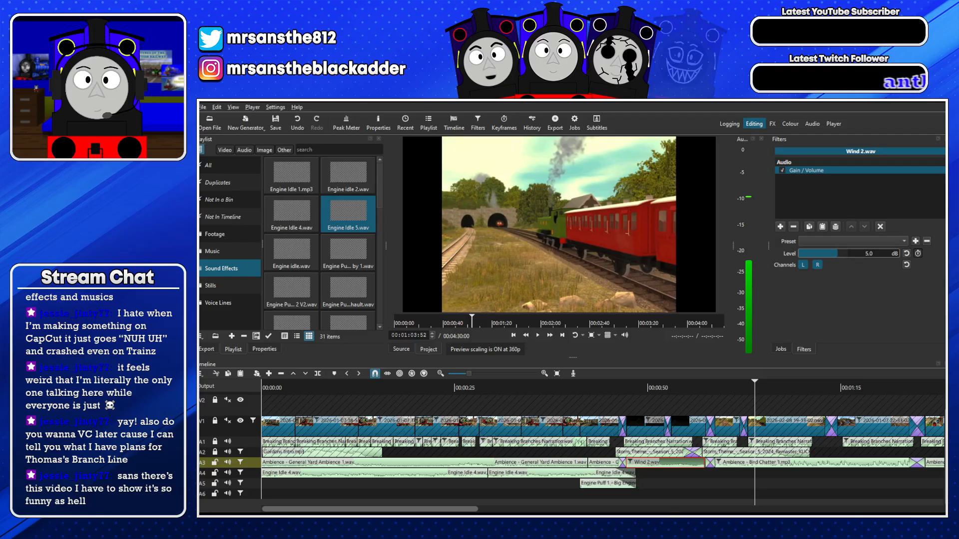
Place James Whistle 2.wav on track A6 at about 00:40 and play the roundhouse shot with it
{"action": "double_click", "coordinate": [508, 236]}
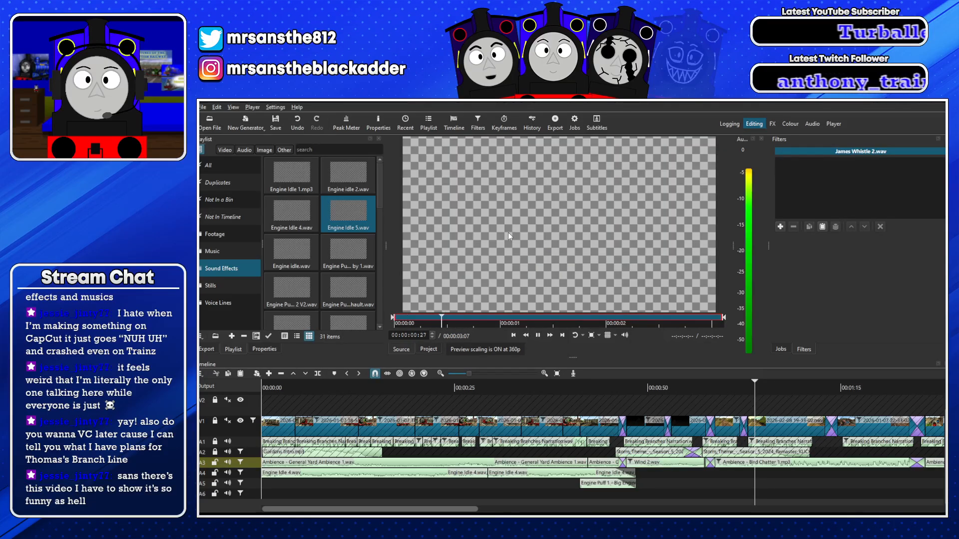
{"action": "left_click_drag", "start_coordinate": [516, 235], "coordinate": [592, 501]}
{"action": "key", "text": "space"}
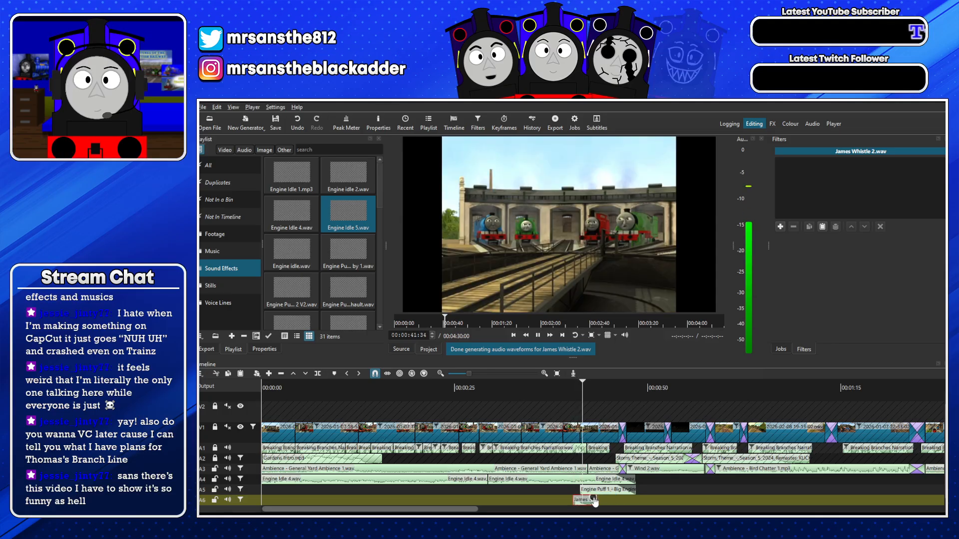
Try a gain of -15 dB on track A5 and set it back to -10 dB
{"action": "left_click", "coordinate": [599, 490]}
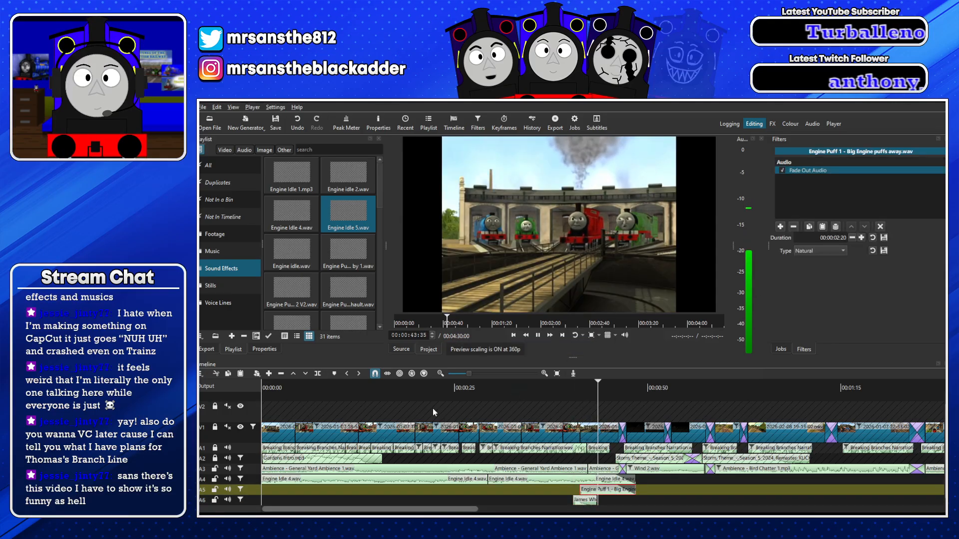
{"action": "left_click", "coordinate": [253, 492]}
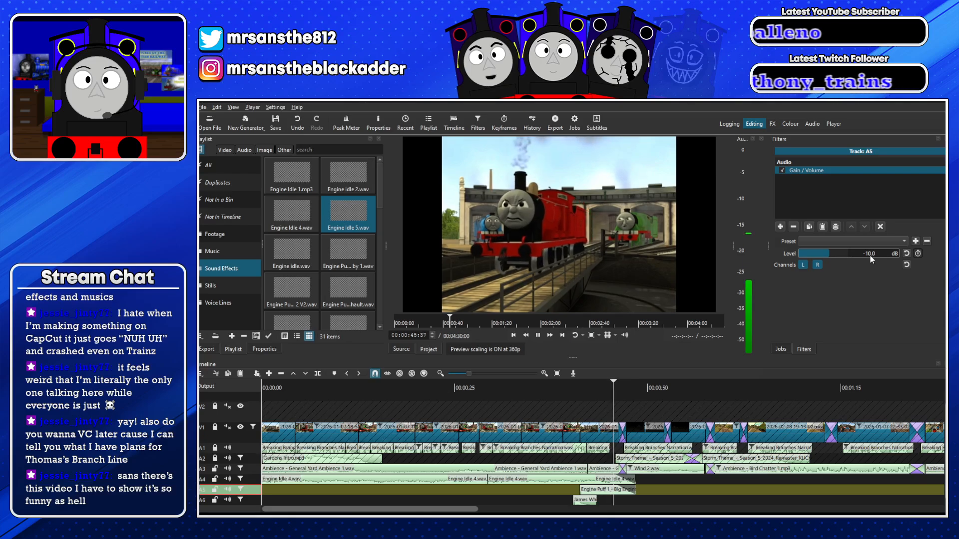
{"action": "key", "text": "BackSpace"}
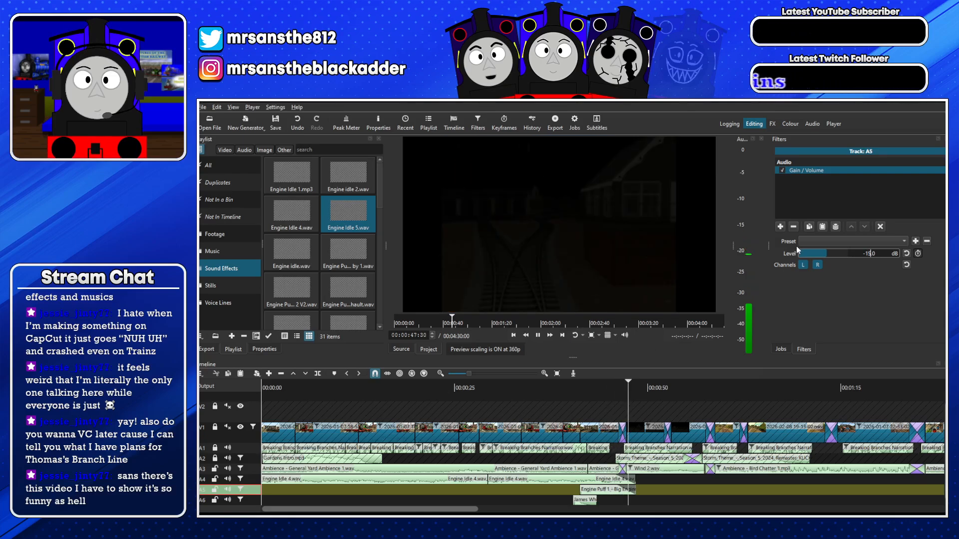
{"action": "type", "text": "0"}
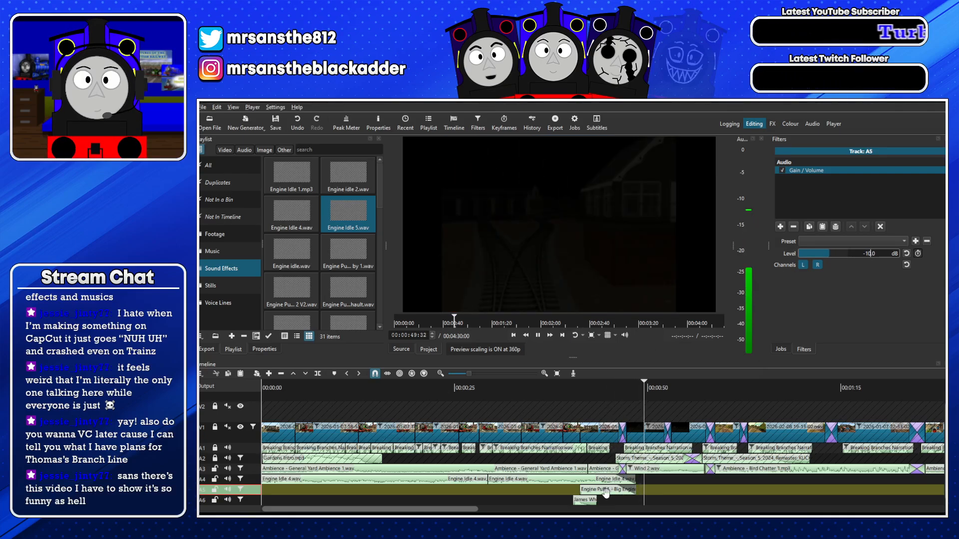
Apply a Gain / Volume filter at -5 dB to the Engine Puff 1 clip on A5 and adjust its fade-out
{"action": "left_click", "coordinate": [570, 384]}
{"action": "left_click", "coordinate": [805, 180]}
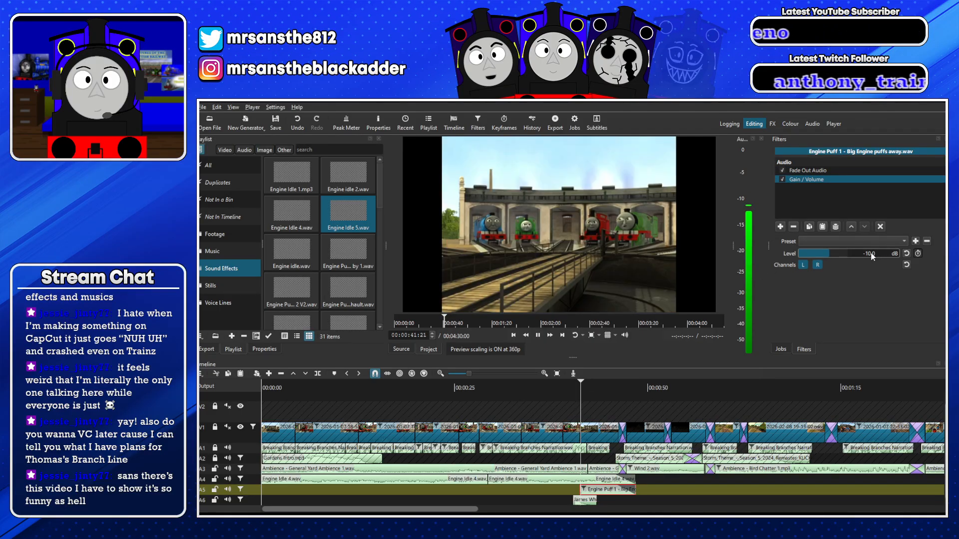
{"action": "left_click_drag", "start_coordinate": [871, 254], "coordinate": [866, 254]}
{"action": "type", "text": "5"}
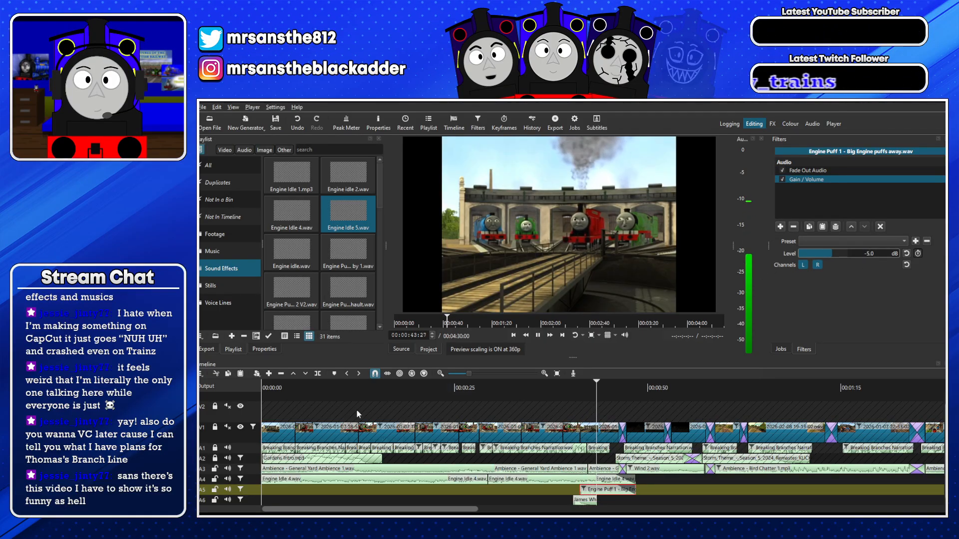
{"action": "left_click", "coordinate": [247, 418]}
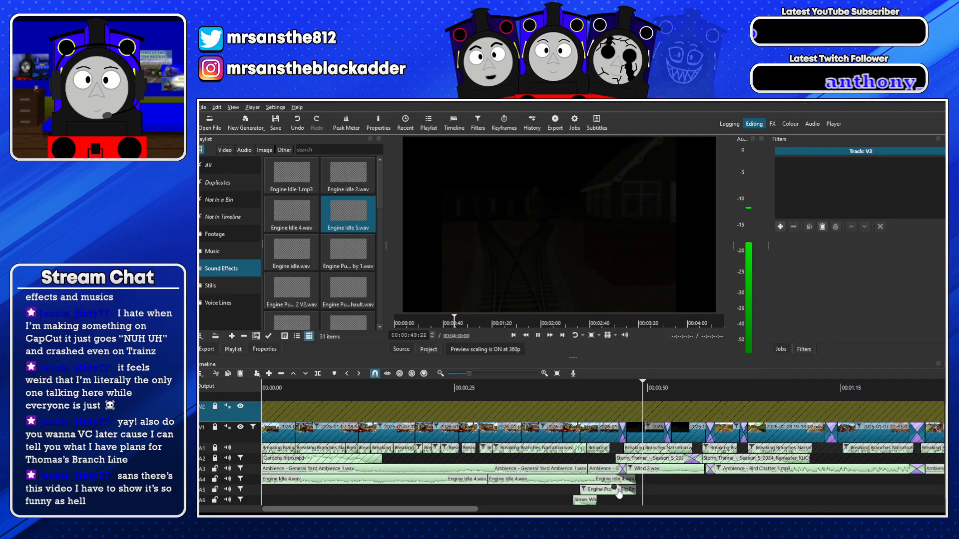
{"action": "left_click_drag", "start_coordinate": [617, 489], "coordinate": [619, 485]}
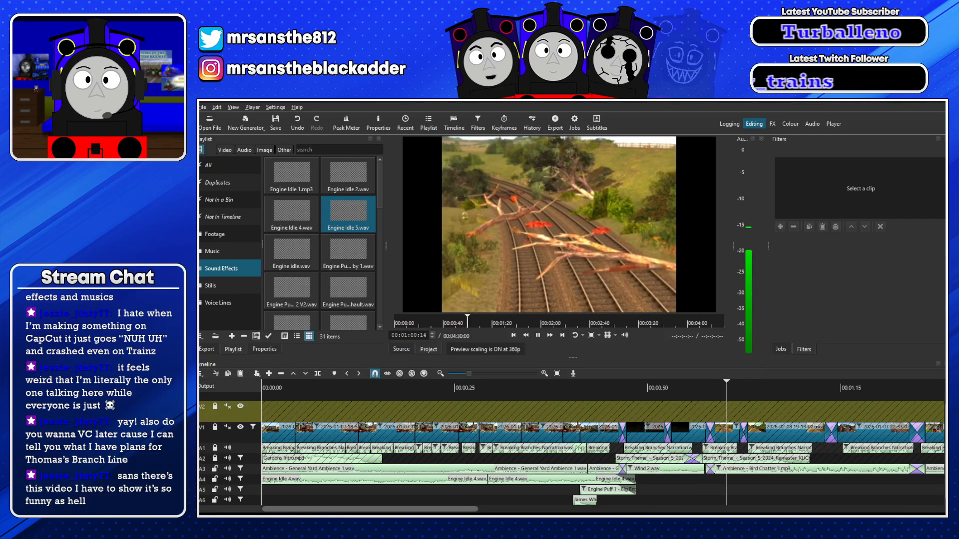
Cut the start of S4-7 Engine puffing past.wav, place it on A4 at about 01:01, and fade it in over 00:00:02:03 and out
{"action": "left_click", "coordinate": [401, 349]}
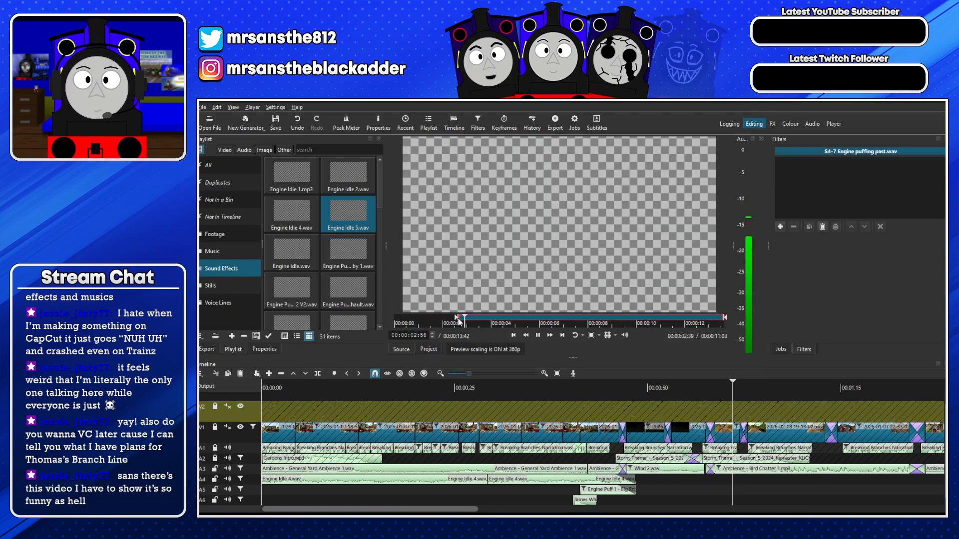
{"action": "left_click_drag", "start_coordinate": [449, 320], "coordinate": [759, 495]}
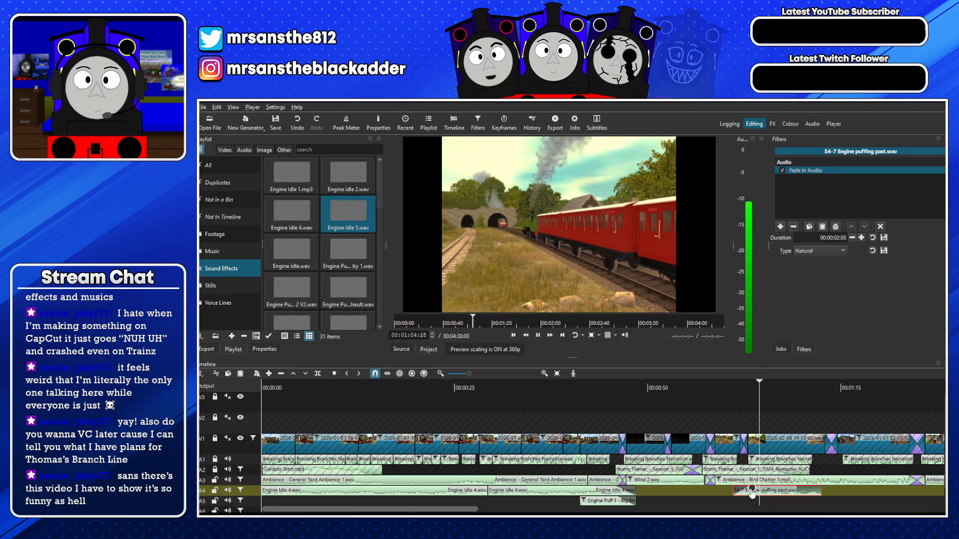
{"action": "left_click_drag", "start_coordinate": [818, 492], "coordinate": [772, 481]}
{"action": "key", "text": "space"}
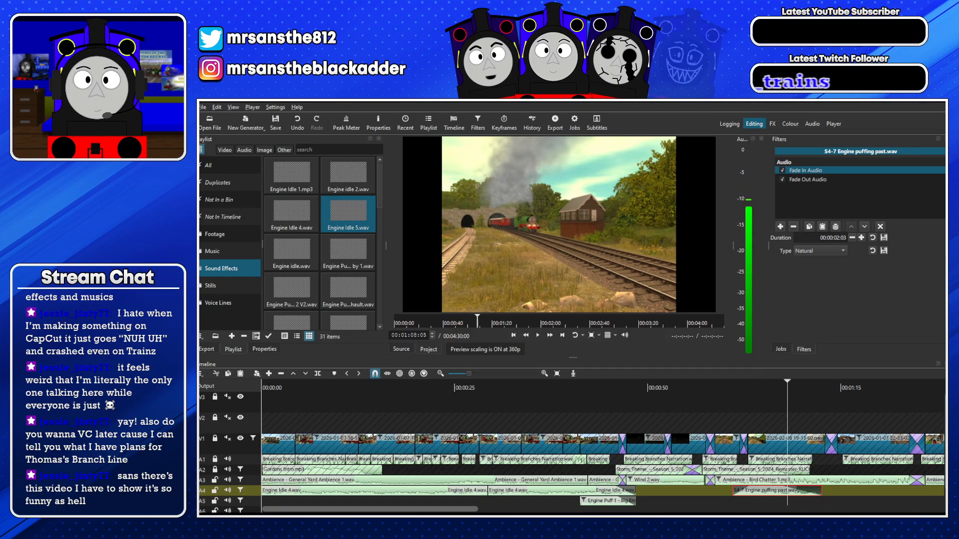
Try S5-7 Engine puffing past.wav on track A5 at about 01:03 and remove it again
{"action": "left_click_drag", "start_coordinate": [449, 232], "coordinate": [453, 239]}
{"action": "left_click_drag", "start_coordinate": [417, 301], "coordinate": [748, 493]}
{"action": "key", "text": "space"}
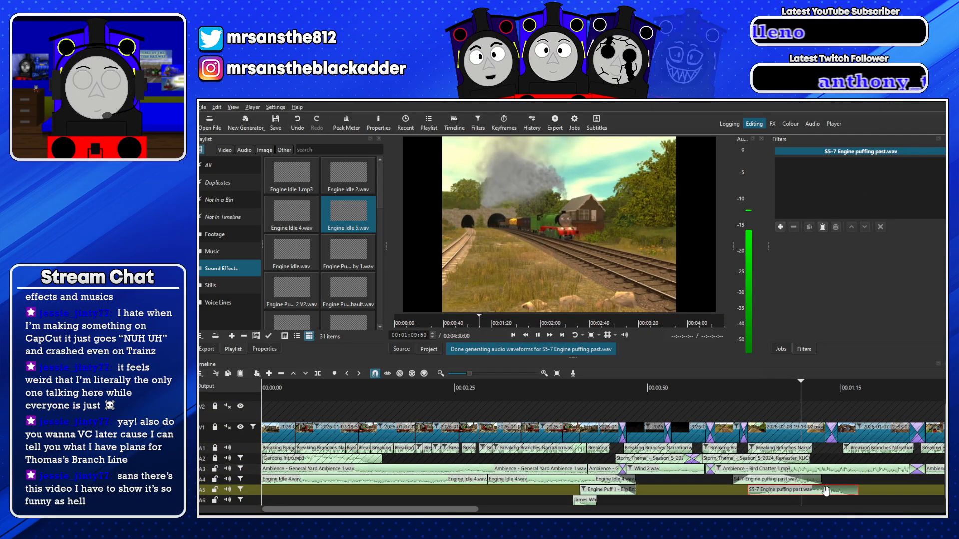
{"action": "key", "text": "Delete"}
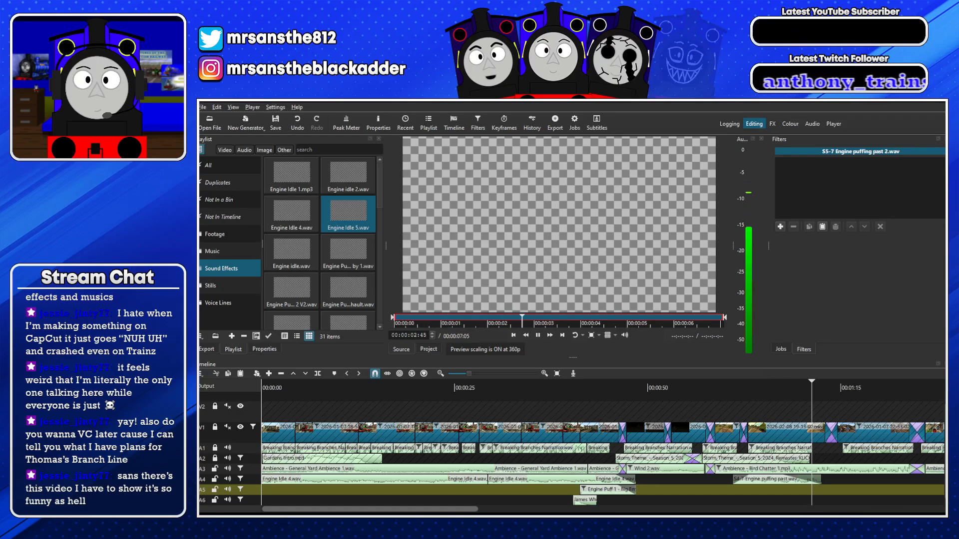
Place Engine Puff - Pass by 1.wav on A5 at about 01:08, trim its end to about 01:15, and add a 00:00:01:50 fade-out
{"action": "double_click", "coordinate": [455, 299]}
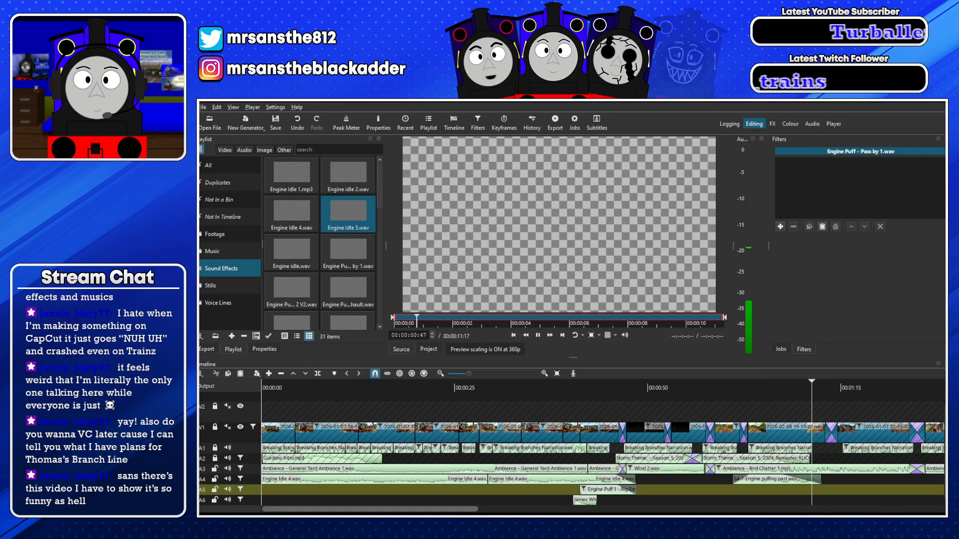
{"action": "left_click_drag", "start_coordinate": [601, 291], "coordinate": [837, 494]}
{"action": "key", "text": "space"}
{"action": "left_click", "coordinate": [773, 385]}
{"action": "key", "text": "space"}
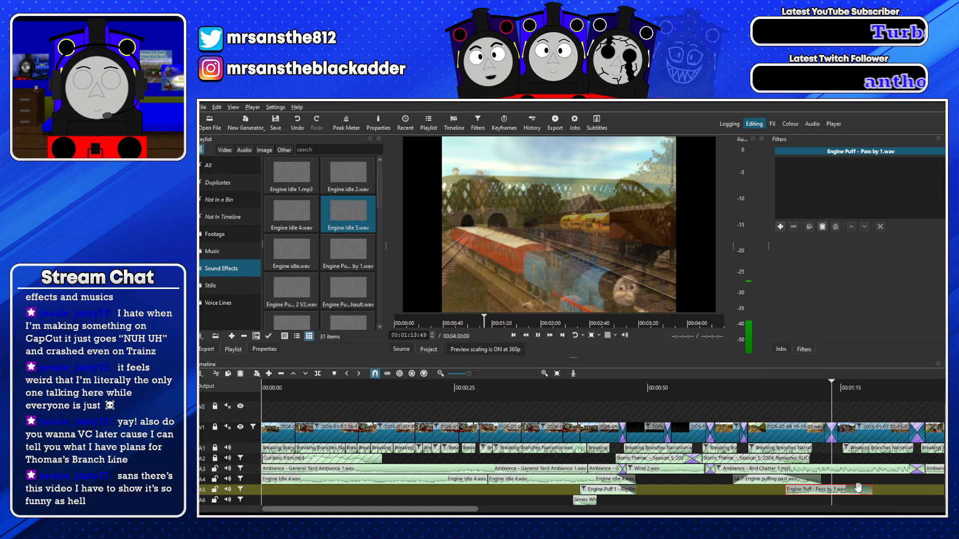
{"action": "left_click_drag", "start_coordinate": [872, 489], "coordinate": [819, 485]}
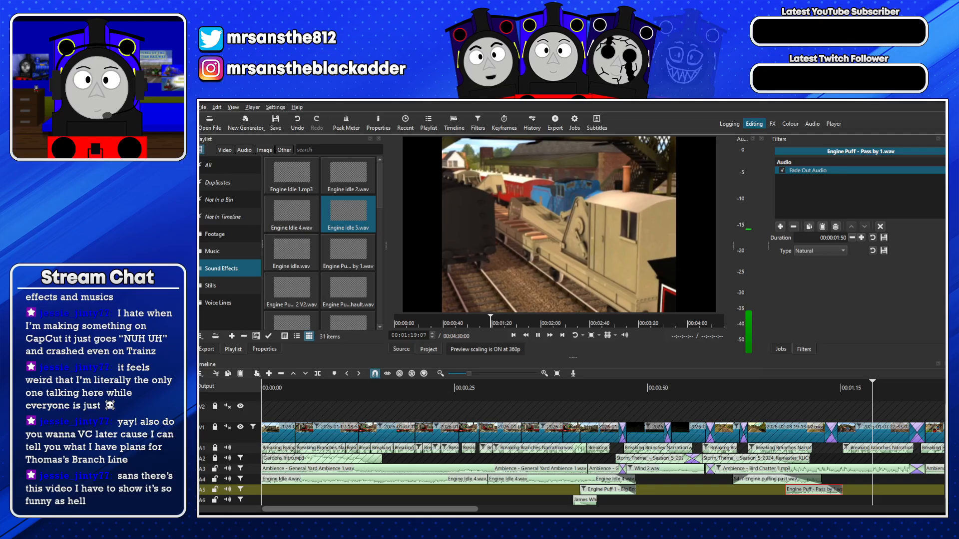
Audition Engine Puff - Pass By 2 V2.wav, and add S4-7 Engine puffing past 3.wav to the Sound Effects bin and track A6 at about 01:05
{"action": "left_click_drag", "start_coordinate": [291, 294], "coordinate": [488, 283]}
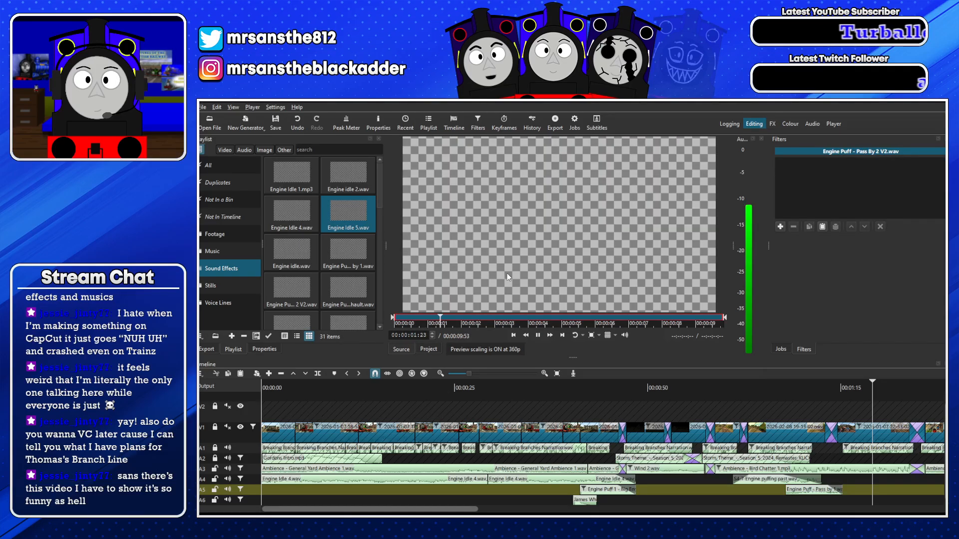
{"action": "key", "text": "space"}
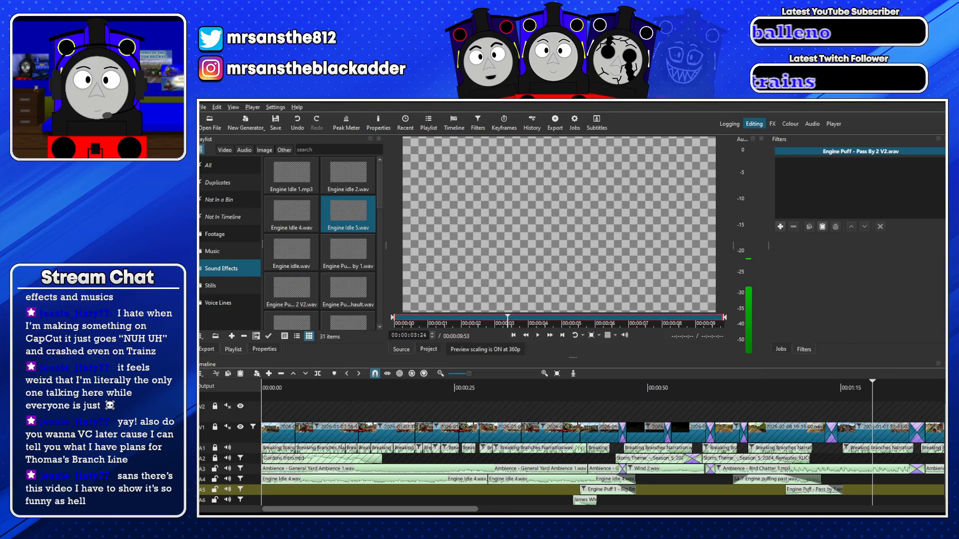
{"action": "mouse_move", "coordinate": [693, 493]}
{"action": "left_mouse_down"}
{"action": "mouse_move", "coordinate": [524, 395]}
{"action": "mouse_move", "coordinate": [341, 245]}
{"action": "mouse_move", "coordinate": [340, 254]}
{"action": "left_mouse_up"}
{"action": "left_click_drag", "start_coordinate": [527, 282], "coordinate": [762, 500]}
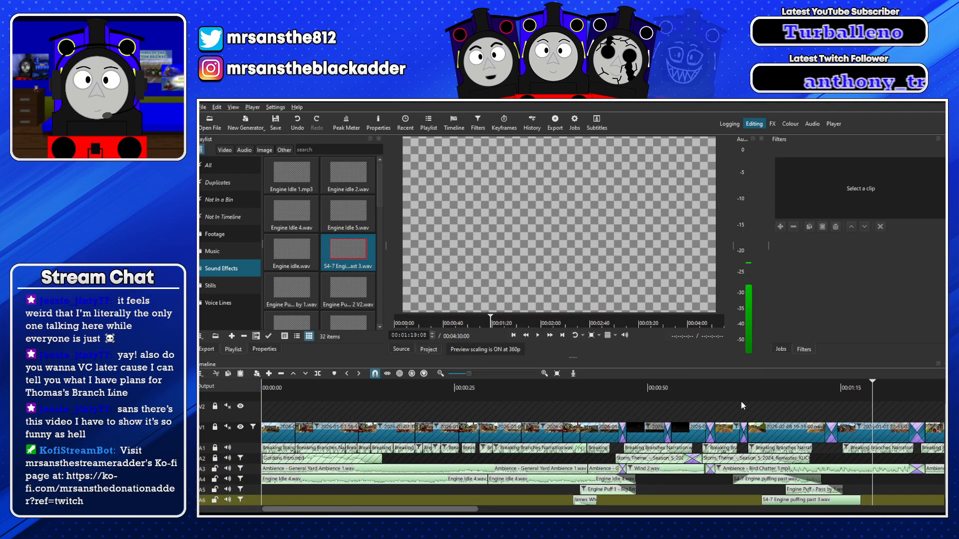
{"action": "left_click", "coordinate": [742, 406]}
{"action": "key", "text": "space"}
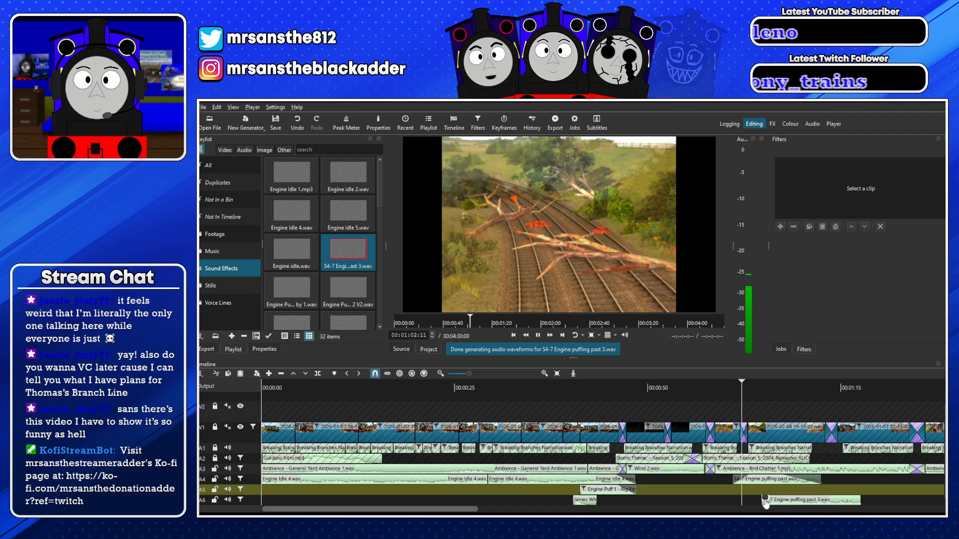
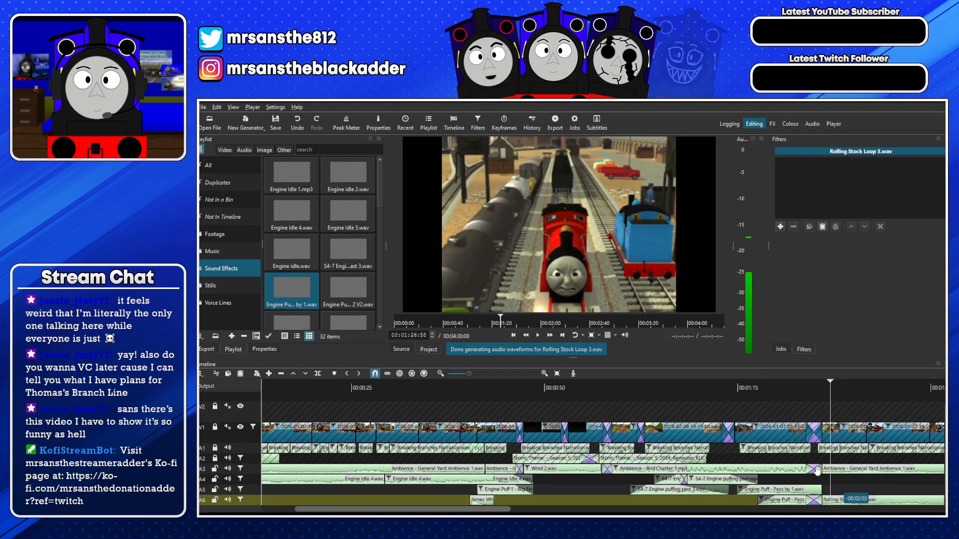
Fade out the end of Rolling Stock Loop 3.wav on track A6 and play back the shot
{"action": "left_click_drag", "start_coordinate": [480, 510], "coordinate": [553, 511]}
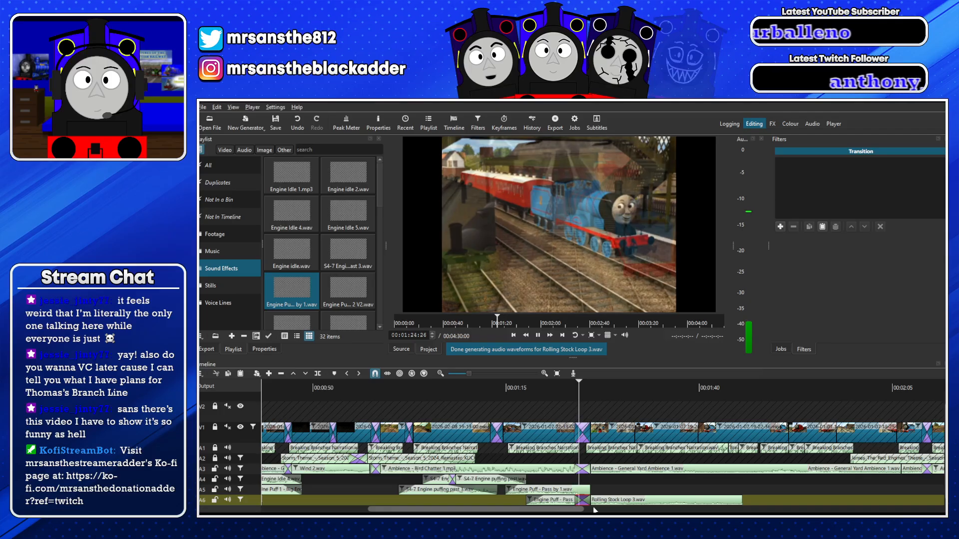
{"action": "left_click_drag", "start_coordinate": [739, 501], "coordinate": [699, 501]}
{"action": "key", "text": "space"}
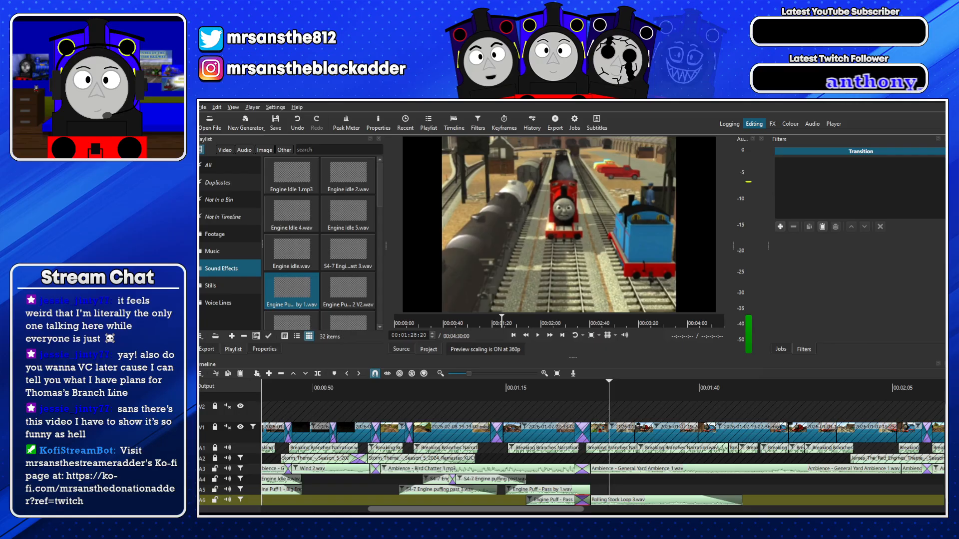
Trim the start of Engine Puff to a hault.wav to about 00:00:04:08 and place it on A5 at about 01:24, crossfading from Engine Puff - Pass by 1.wav
{"action": "left_click", "coordinate": [401, 350]}
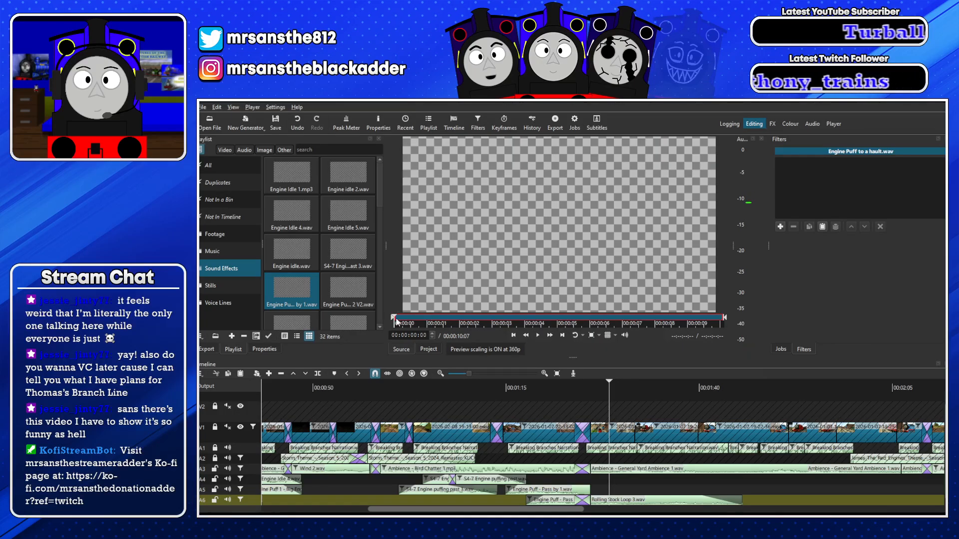
{"action": "left_click_drag", "start_coordinate": [393, 318], "coordinate": [528, 318]}
{"action": "left_click_drag", "start_coordinate": [552, 284], "coordinate": [631, 500]}
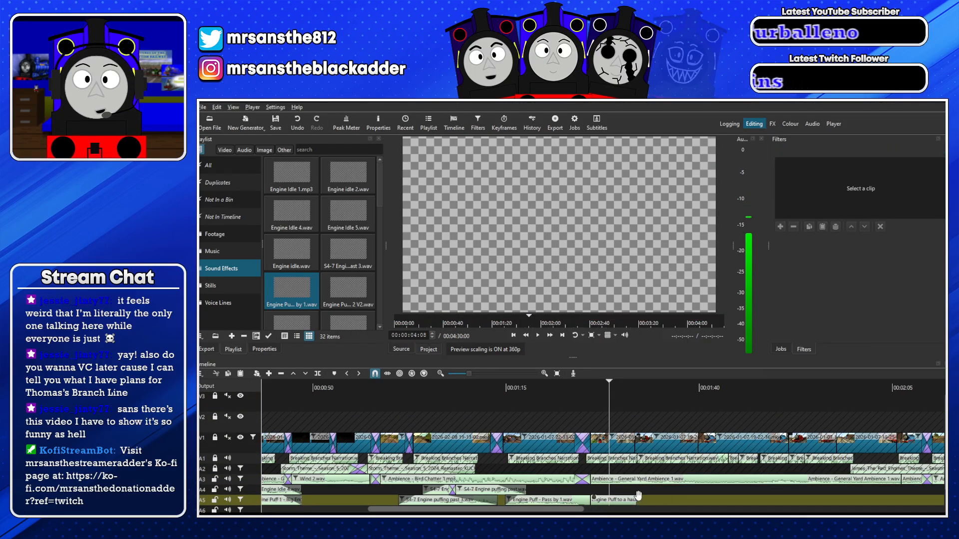
{"action": "key", "text": "space"}
{"action": "key", "text": "space"}
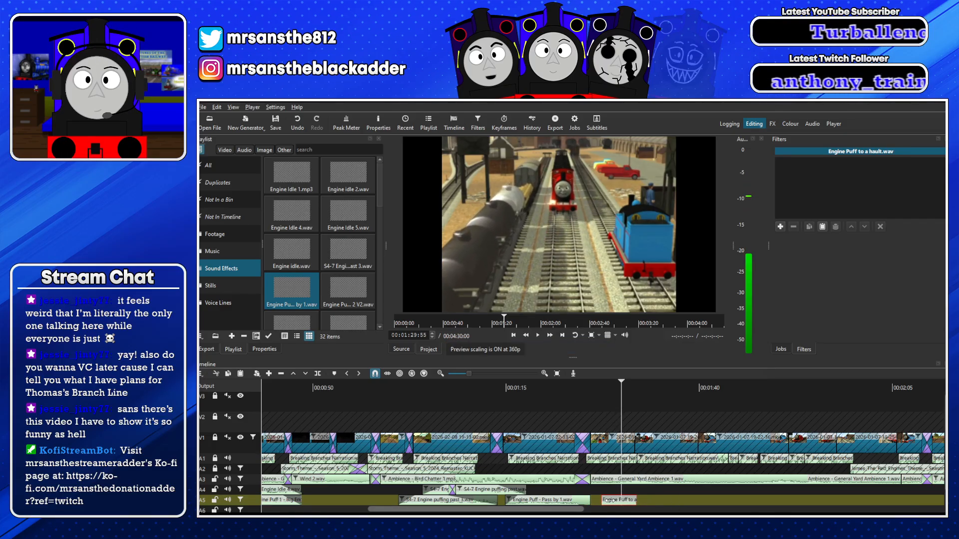
{"action": "left_click_drag", "start_coordinate": [636, 500], "coordinate": [599, 501]}
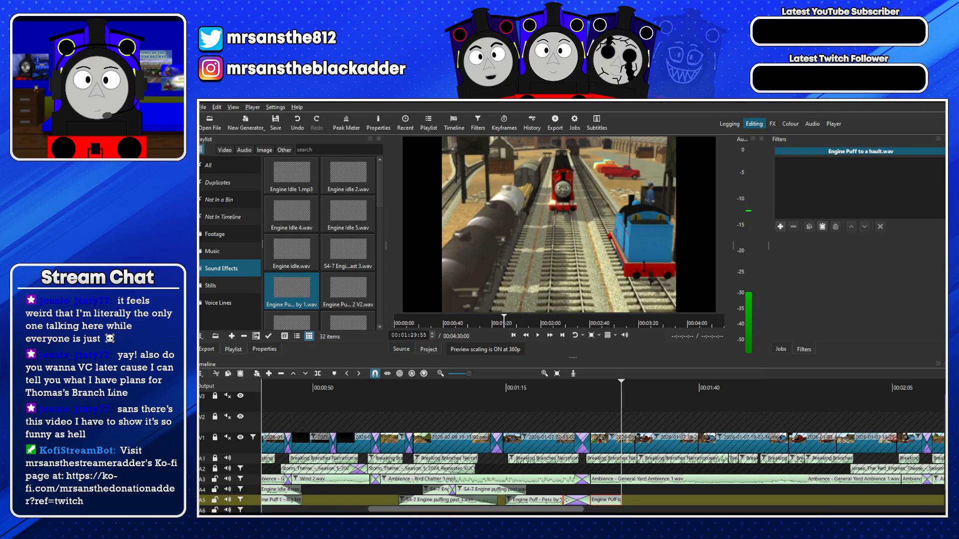
{"action": "left_click_drag", "start_coordinate": [944, 455], "coordinate": [944, 487]}
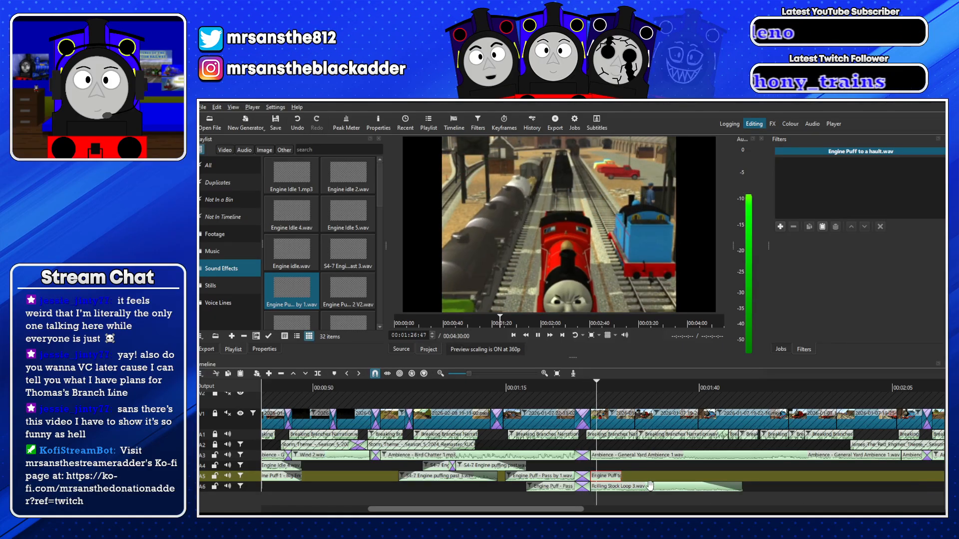
Try Buffer Up.wav on track A4 at 01:29:16 and remove it again
{"action": "key", "text": "space"}
{"action": "key", "text": "Right"}
{"action": "key", "text": "Right"}
{"action": "key", "text": "Right"}
{"action": "key", "text": "Right"}
{"action": "key", "text": "Right"}
{"action": "key", "text": "Right"}
{"action": "key", "text": "Right"}
{"action": "key", "text": "Right"}
{"action": "key", "text": "Right"}
{"action": "key", "text": "Right"}
{"action": "key", "text": "Right"}
{"action": "key", "text": "Right"}
{"action": "key", "text": "Right"}
{"action": "key", "text": "Right"}
{"action": "key", "text": "Right"}
{"action": "key", "text": "Right"}
{"action": "key", "text": "Right"}
{"action": "key", "text": "Right"}
{"action": "key", "text": "Right"}
{"action": "key", "text": "Right"}
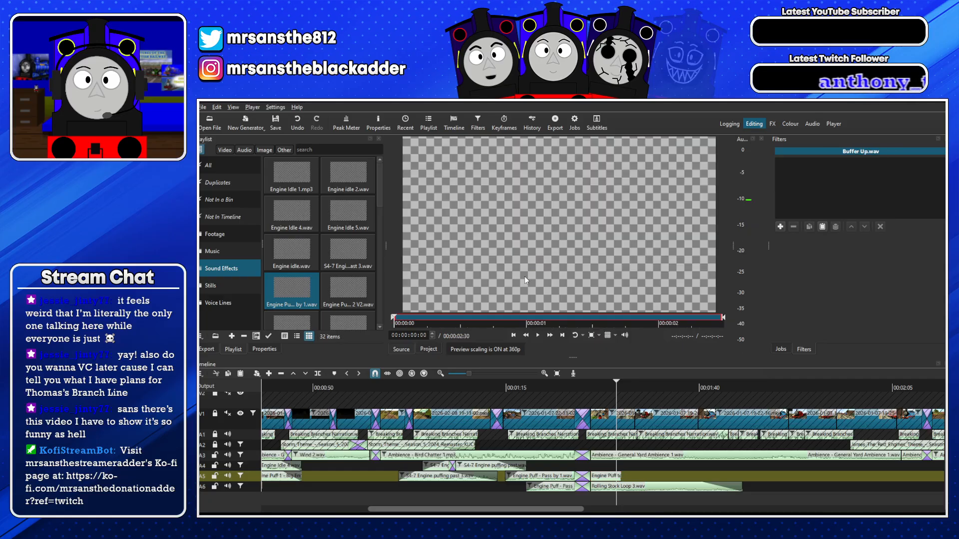
{"action": "left_click_drag", "start_coordinate": [547, 282], "coordinate": [619, 490]}
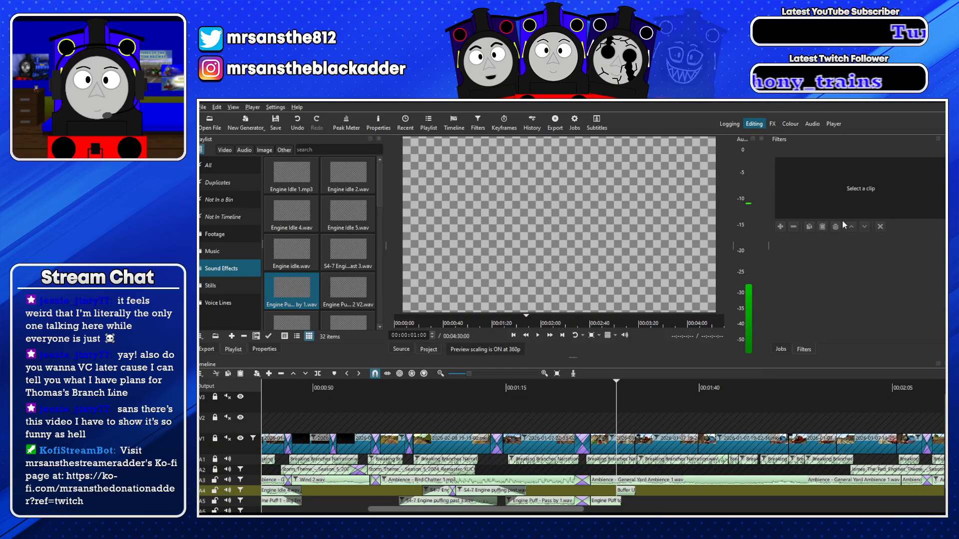
{"action": "key", "text": "Delete"}
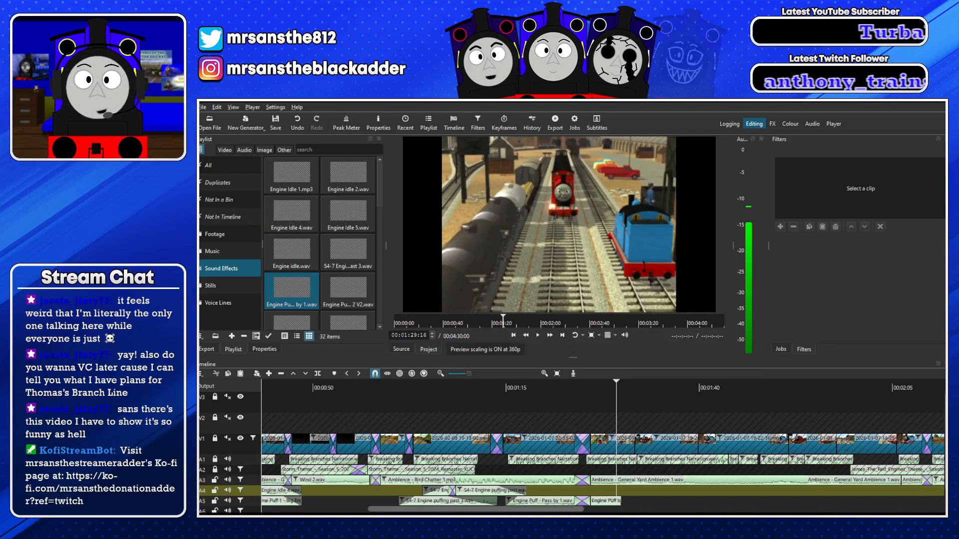
Place Biff S4.wav on track A4 at 01:29:16 and play it back with the shot
{"action": "left_click_drag", "start_coordinate": [495, 239], "coordinate": [621, 480]}
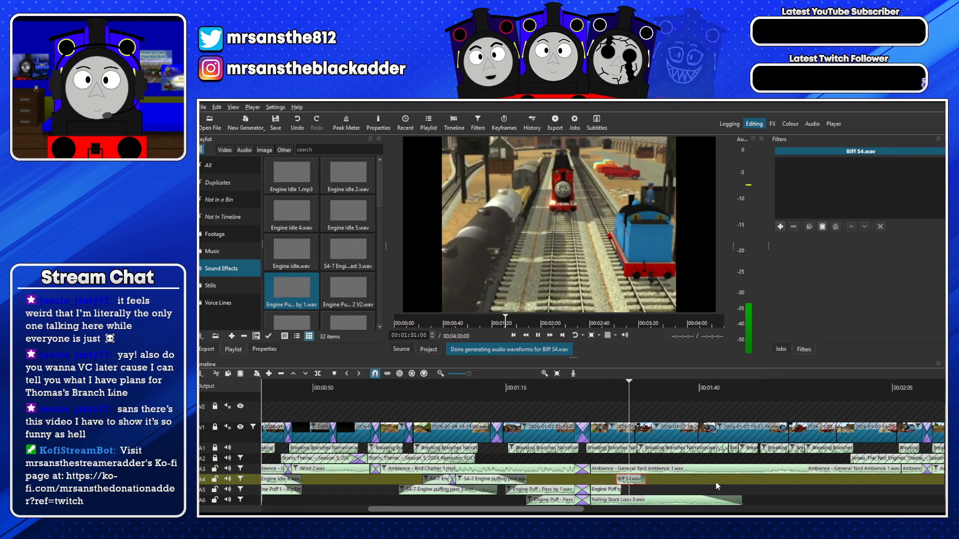
{"action": "left_click_drag", "start_coordinate": [944, 477], "coordinate": [944, 497]}
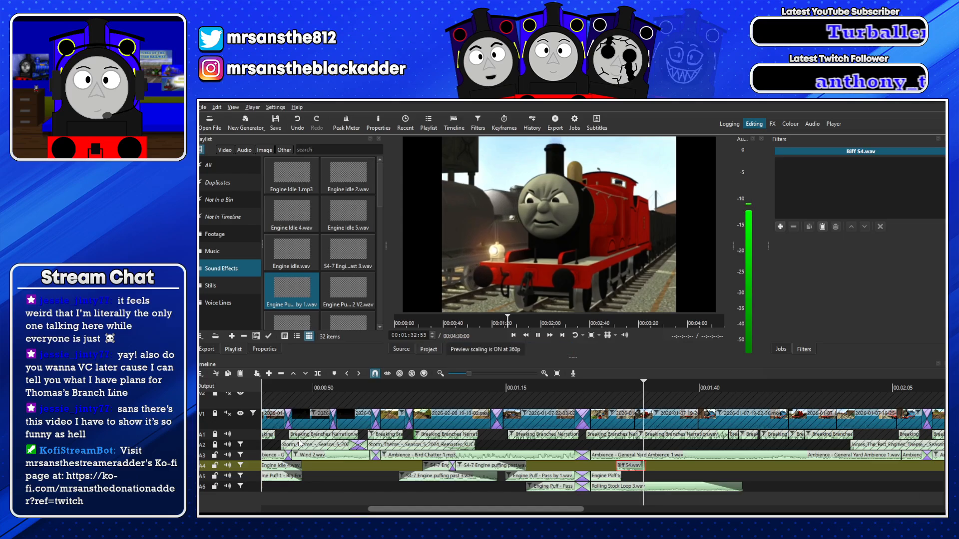
{"action": "key", "text": "space"}
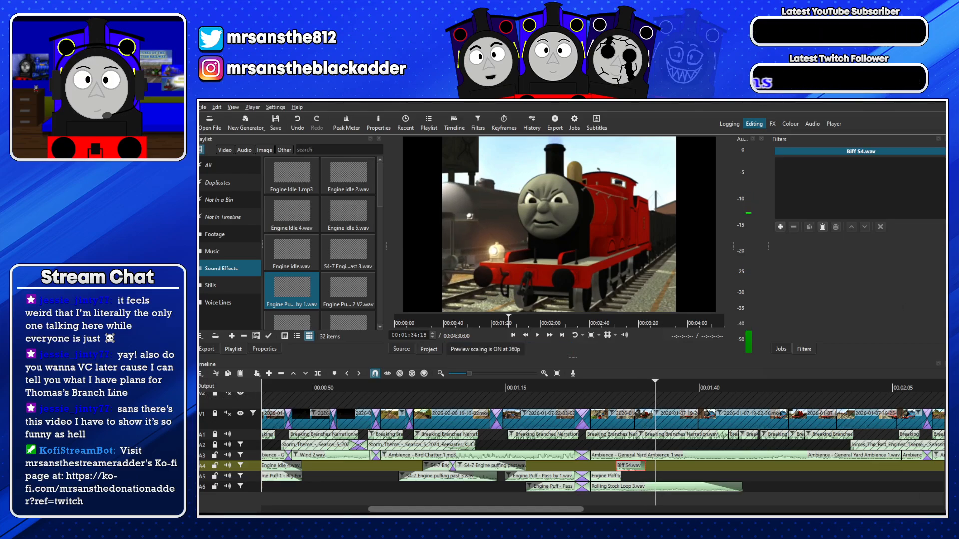
Audition Engine Idle 1.mp3 and place it on A5 at about 01:29, crossfading from Engine Puff to a hault.wav
{"action": "left_click_drag", "start_coordinate": [294, 214], "coordinate": [331, 233]}
{"action": "left_click", "coordinate": [336, 226]}
{"action": "left_click_drag", "start_coordinate": [296, 189], "coordinate": [542, 243]}
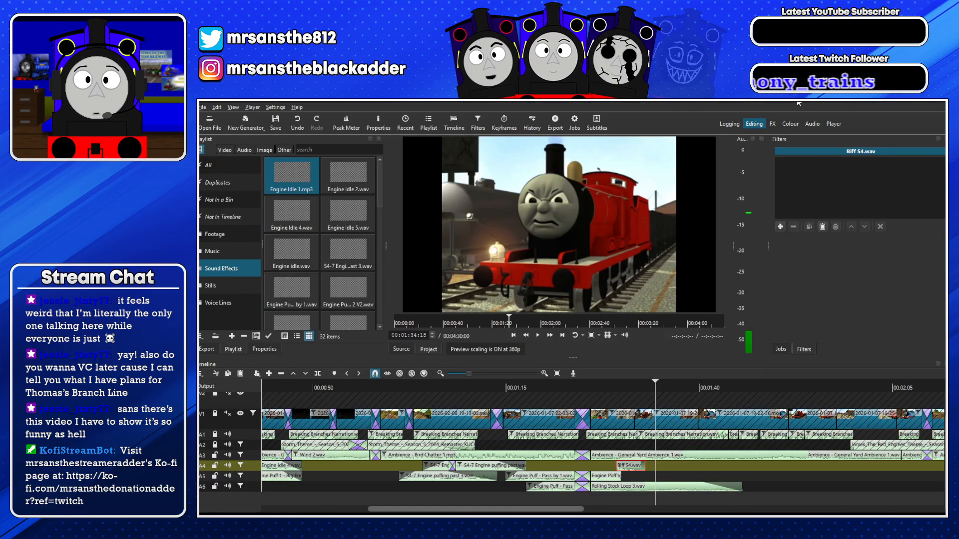
{"action": "key", "text": "Escape"}
{"action": "left_click", "coordinate": [291, 214]}
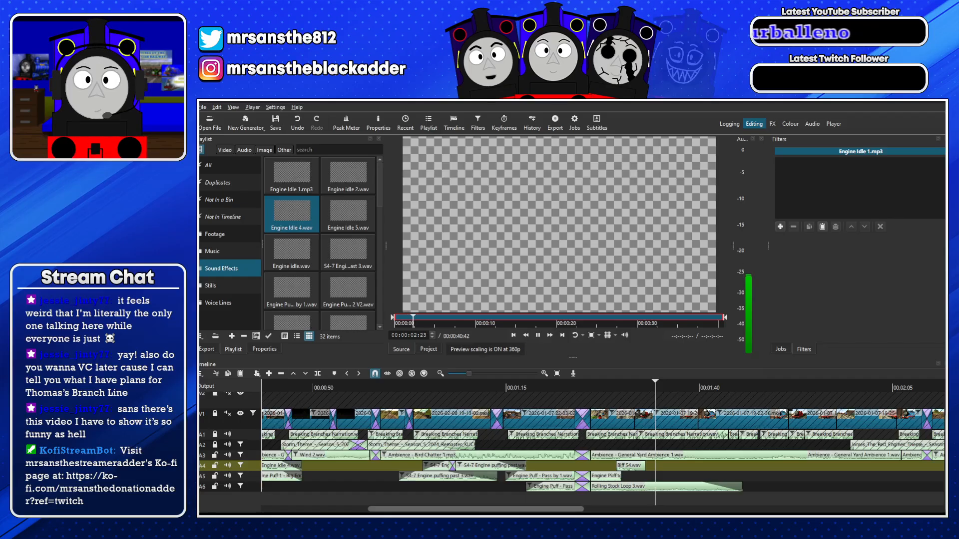
{"action": "left_click", "coordinate": [301, 187]}
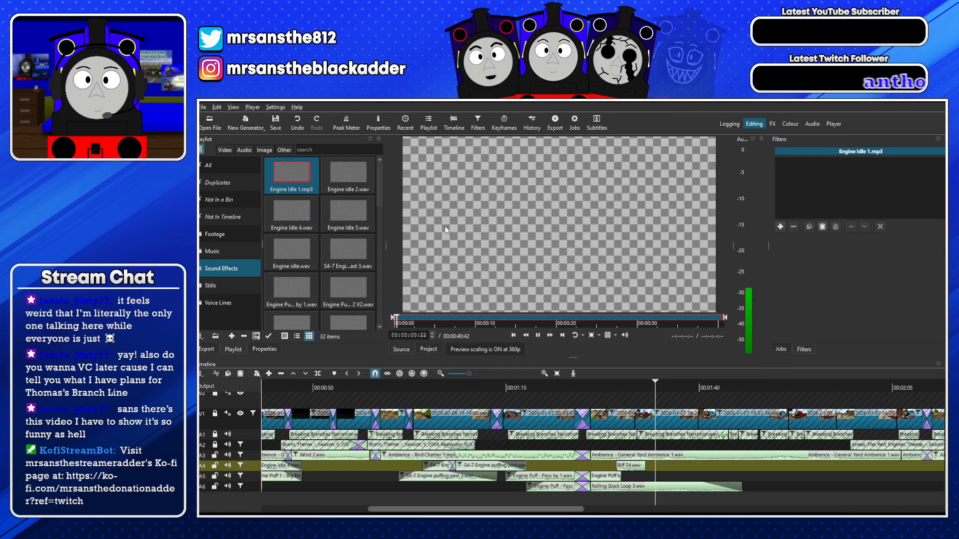
{"action": "left_click_drag", "start_coordinate": [270, 199], "coordinate": [652, 501]}
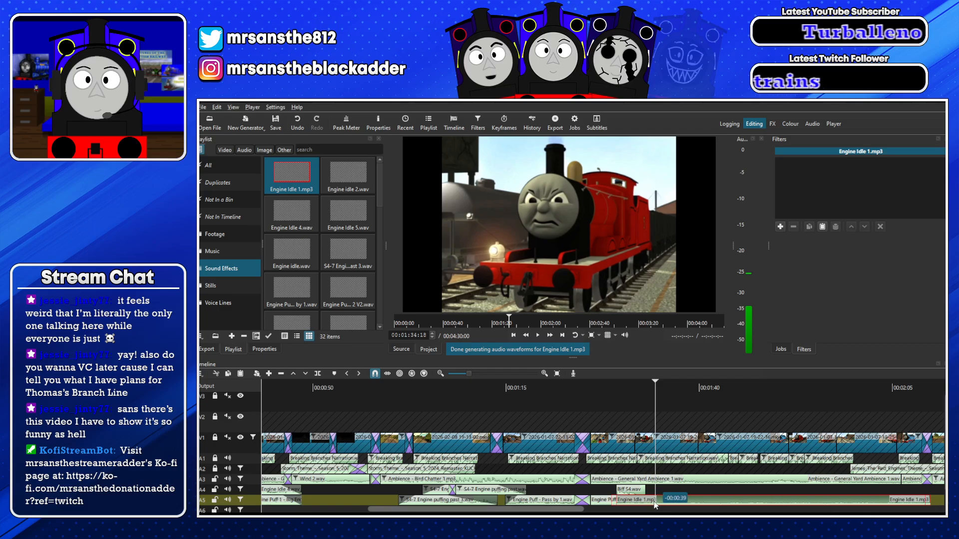
{"action": "left_click", "coordinate": [604, 389]}
{"action": "key", "text": "space"}
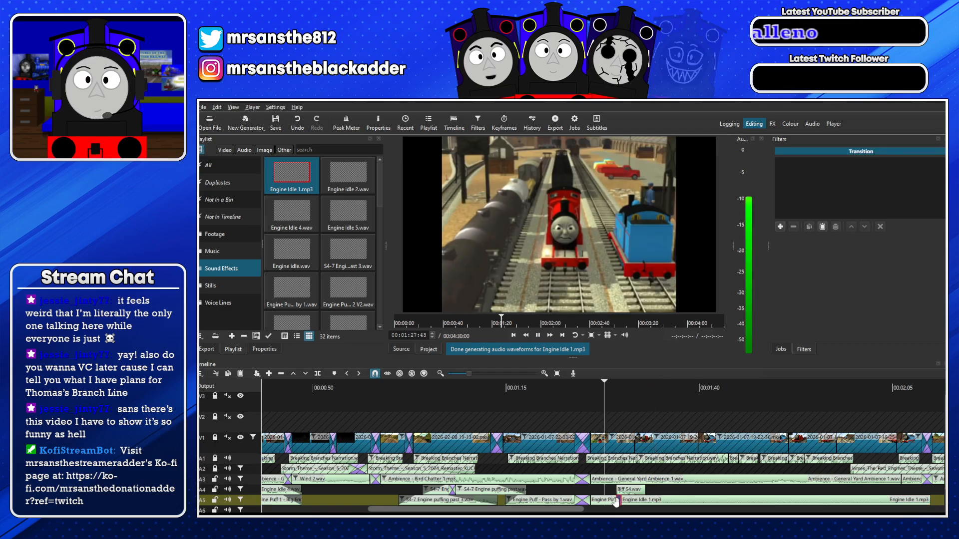
Paste the copied filters onto Engine Idle 1.mp3, set its gain level to -5.0 dB, and remove its fade-in
{"action": "left_click", "coordinate": [630, 500]}
{"action": "left_click", "coordinate": [819, 227]}
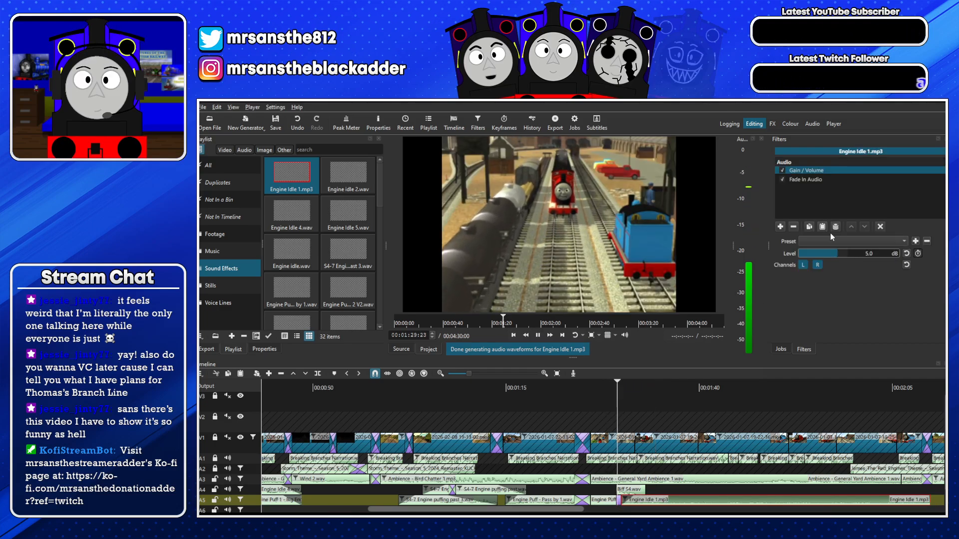
{"action": "type", "text": "-"}
{"action": "key", "text": "Return"}
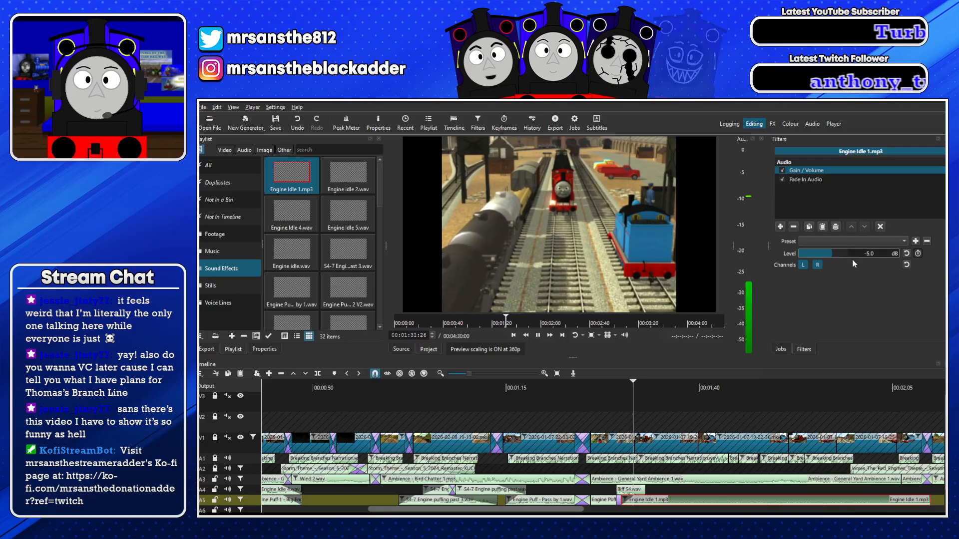
{"action": "left_click_drag", "start_coordinate": [630, 500], "coordinate": [621, 499]}
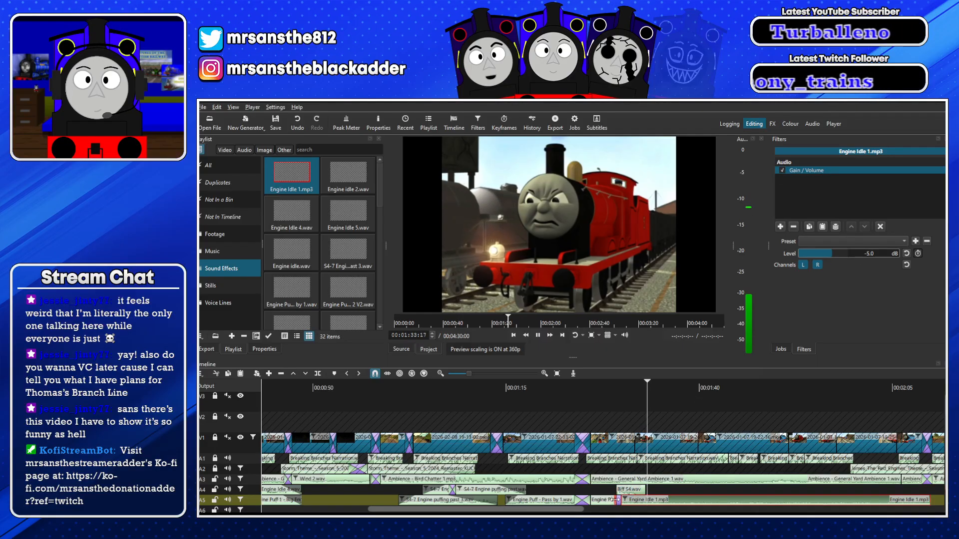
{"action": "left_click", "coordinate": [613, 384]}
{"action": "key", "text": "space"}
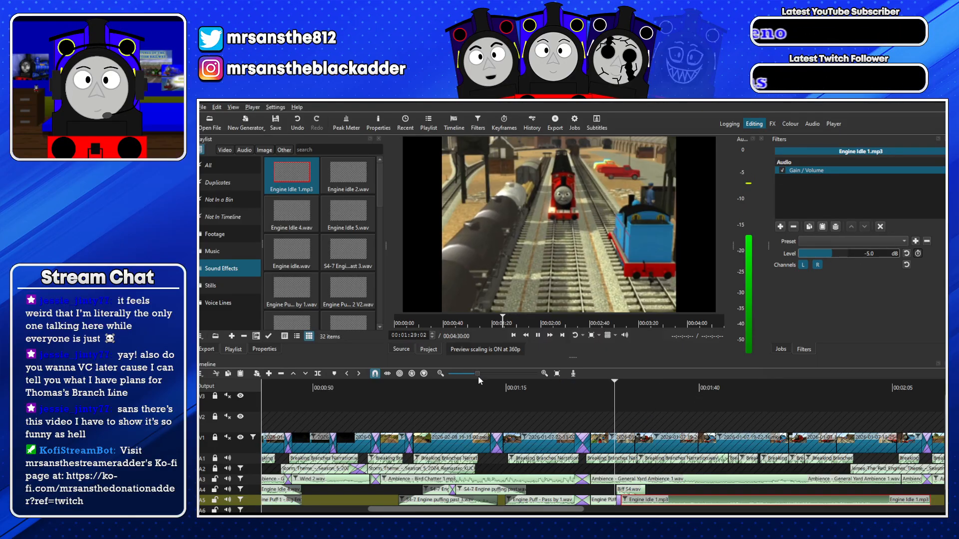
Lower the gain level of Engine Idle 1.mp3 to -15.0 dB
{"action": "left_click", "coordinate": [478, 374]}
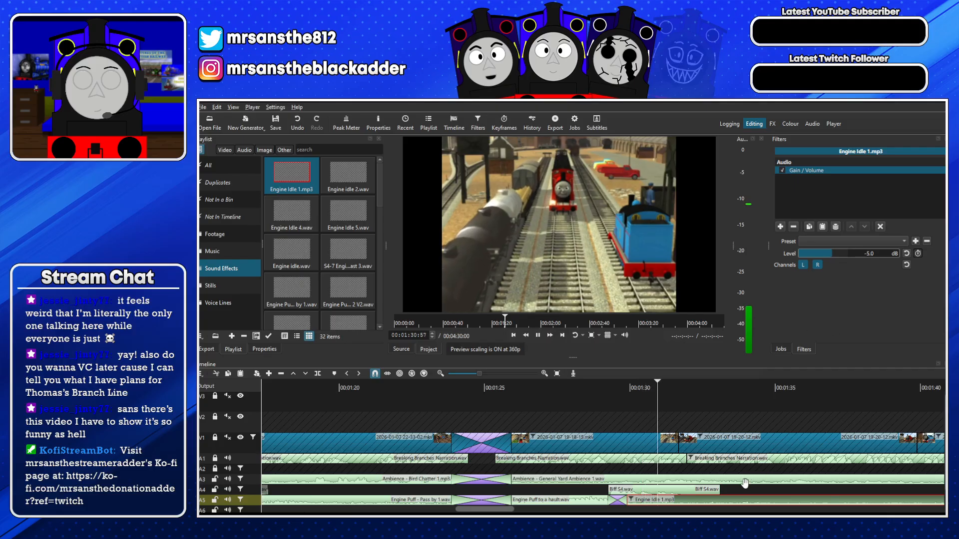
{"action": "left_click", "coordinate": [868, 254]}
{"action": "type", "text": "1"}
{"action": "key", "text": "Return"}
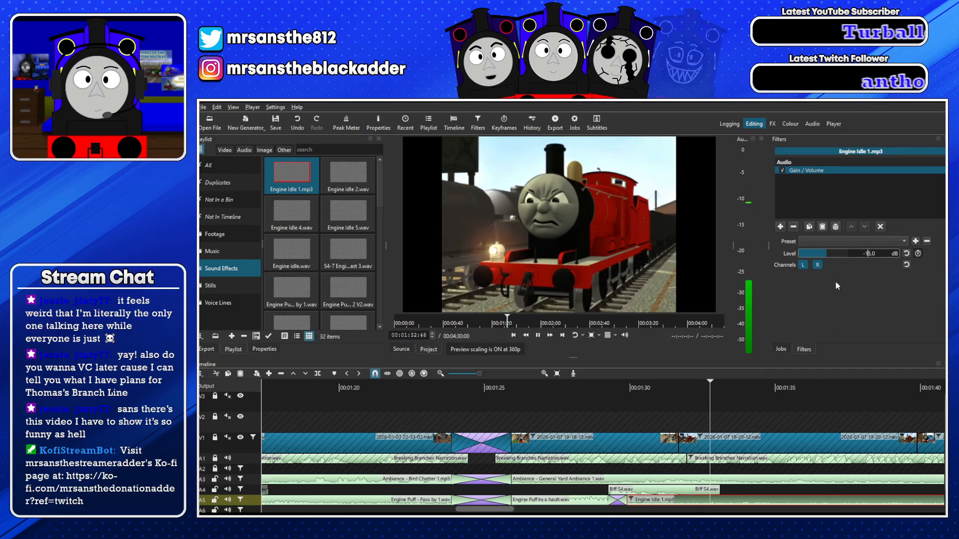
Trim the end of Biff S4.wav on track A4 to a duration of about 00:00:02:25
{"action": "left_click_drag", "start_coordinate": [479, 374], "coordinate": [470, 375]}
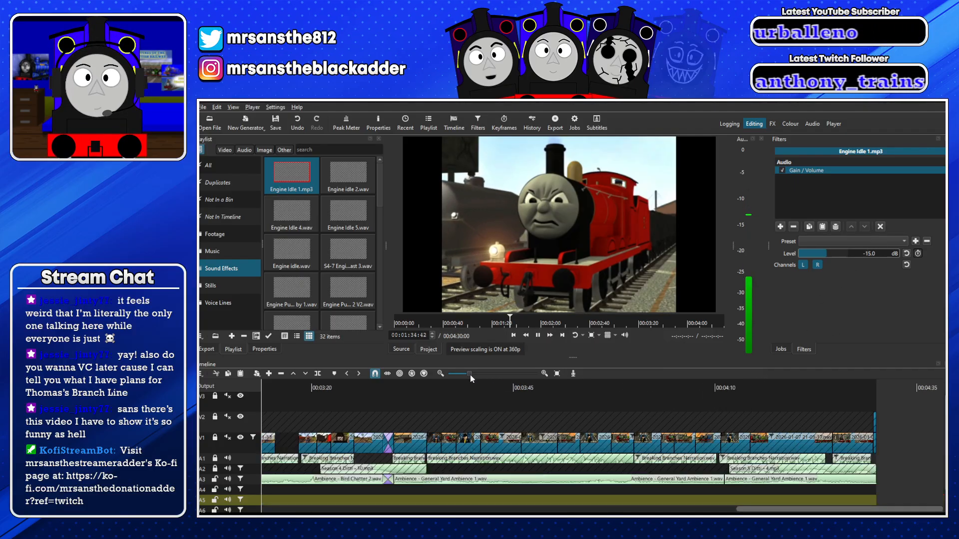
{"action": "scroll", "coordinate": [714, 472], "scroll_direction": "right", "scroll_amount": 3}
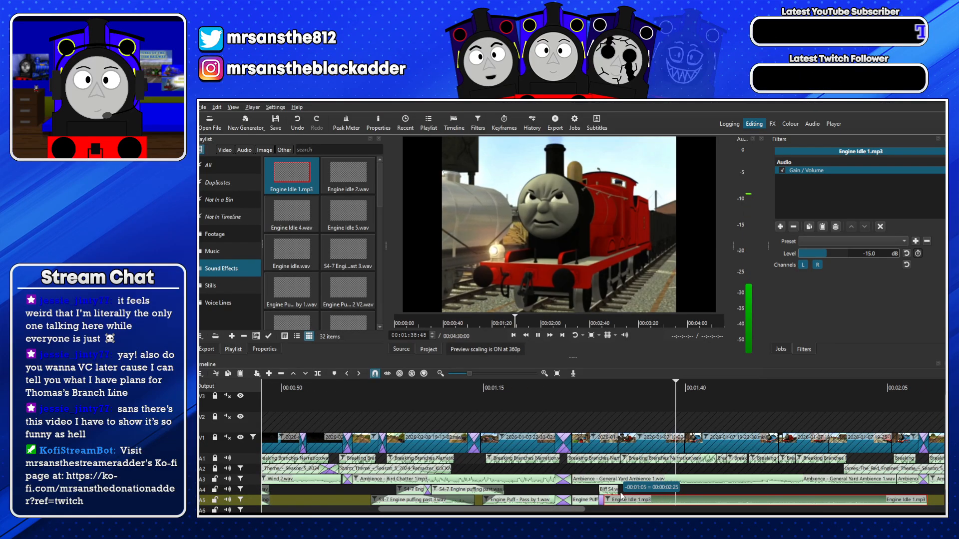
{"action": "scroll", "coordinate": [907, 474], "scroll_direction": "down", "scroll_amount": 1}
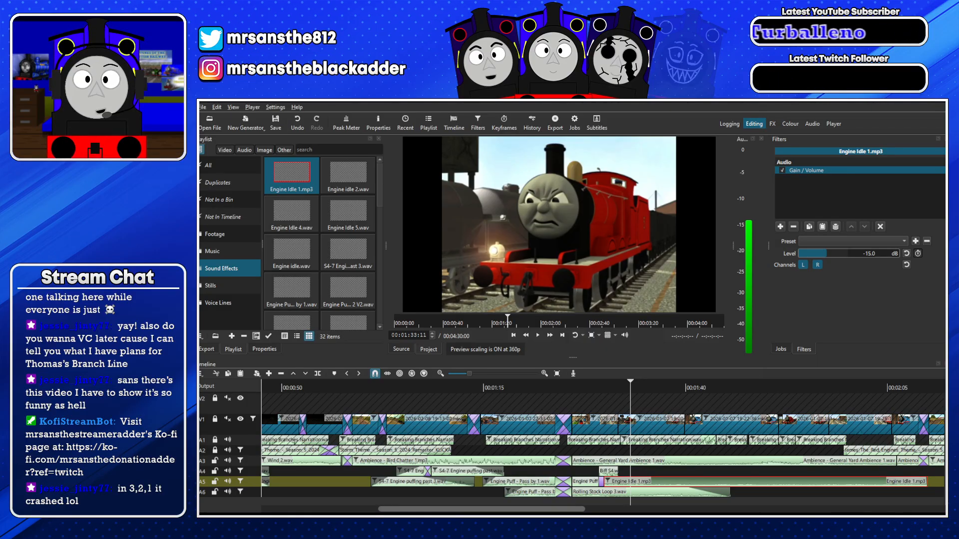
Place Steam Hiss 1 (V2).wav on A4 right after Biff S4.wav with the copied filters, a -5.0 dB gain level and no fade-in
{"action": "double_click", "coordinate": [479, 263]}
{"action": "left_click_drag", "start_coordinate": [495, 254], "coordinate": [620, 493]}
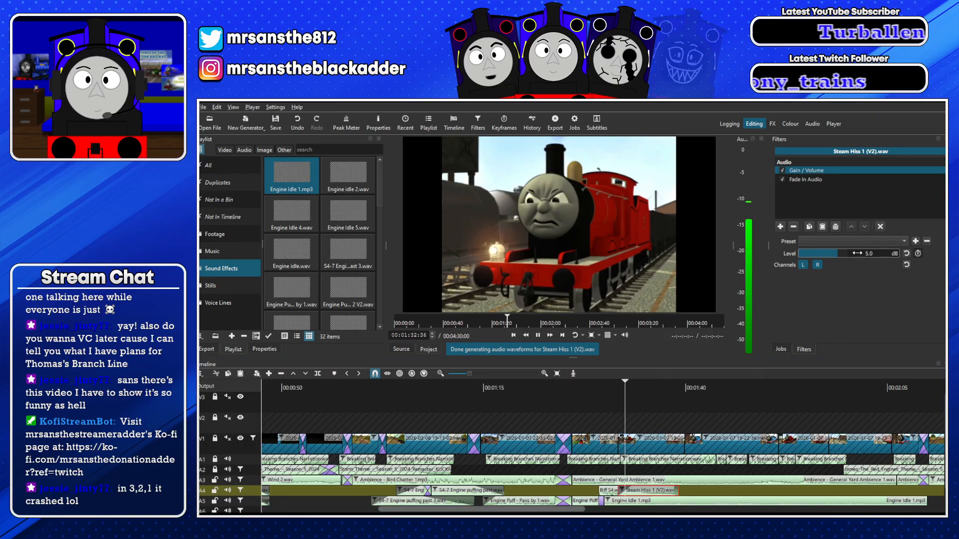
{"action": "left_click_drag", "start_coordinate": [634, 489], "coordinate": [621, 490]}
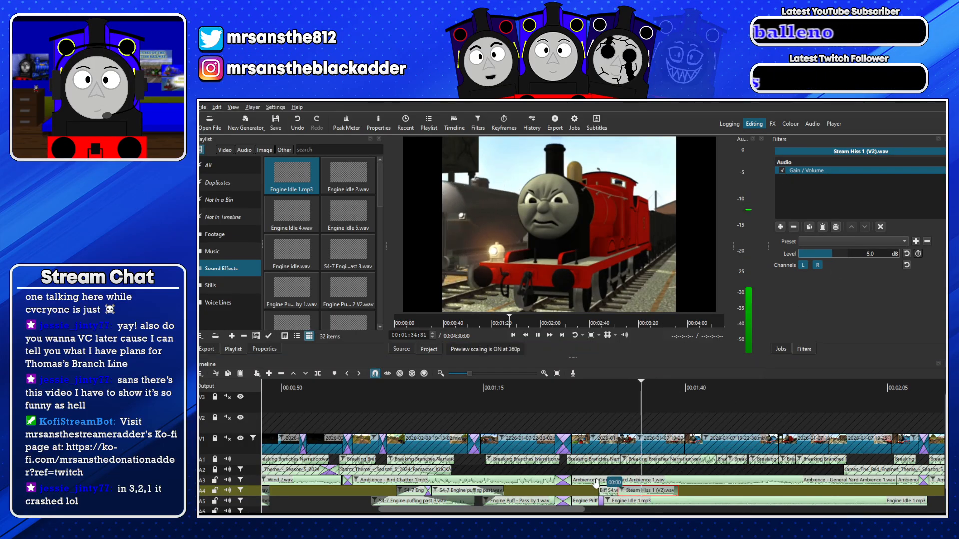
{"action": "left_click", "coordinate": [619, 388]}
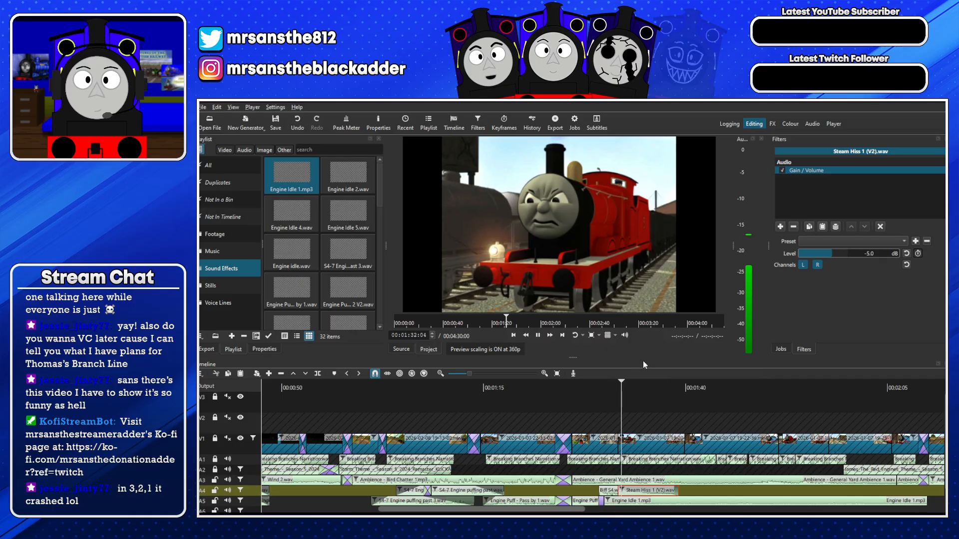
{"action": "left_click", "coordinate": [474, 375]}
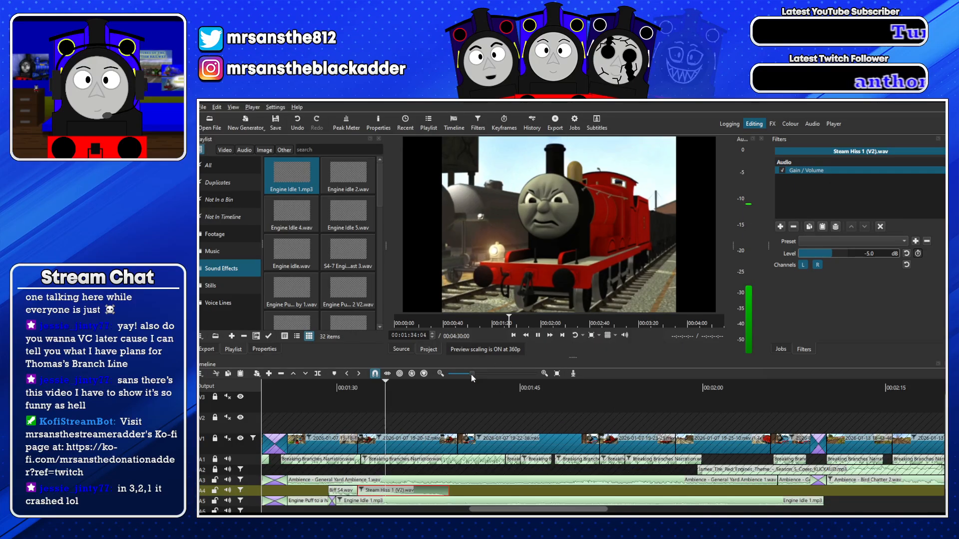
{"action": "left_click", "coordinate": [469, 374]}
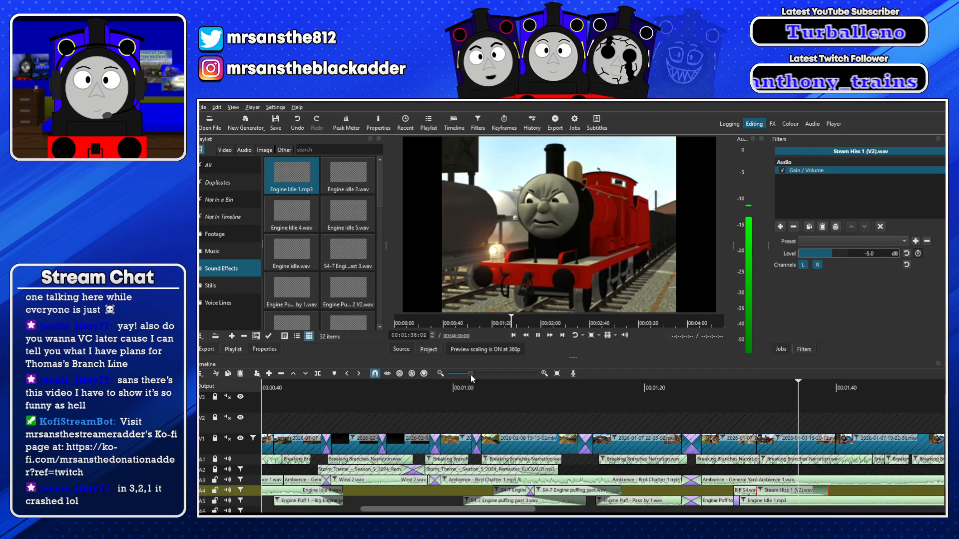
{"action": "key", "text": "space"}
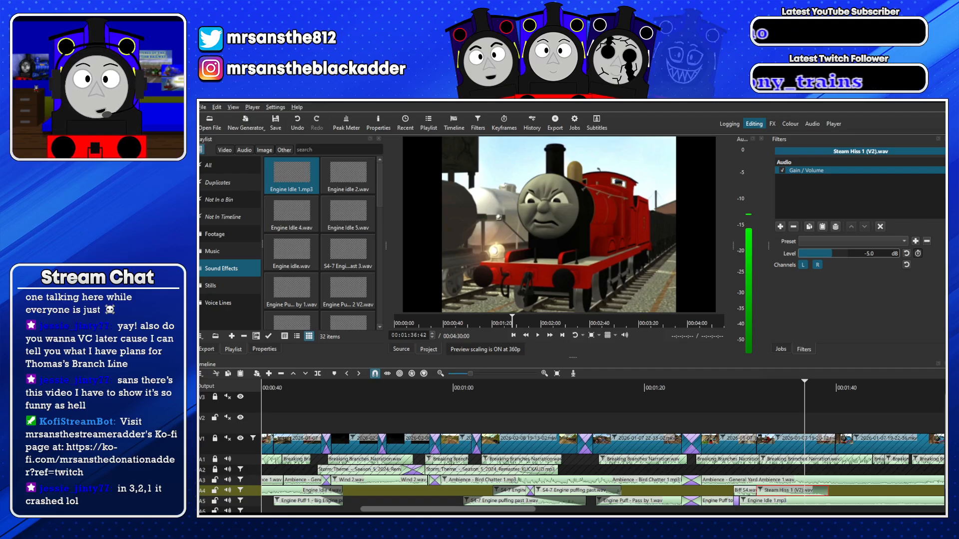
Trim the dust impact green screen clip to its first 13 seconds and place it on V2 over the angry red engine shot
{"action": "left_click_drag", "start_coordinate": [958, 269], "coordinate": [488, 270]}
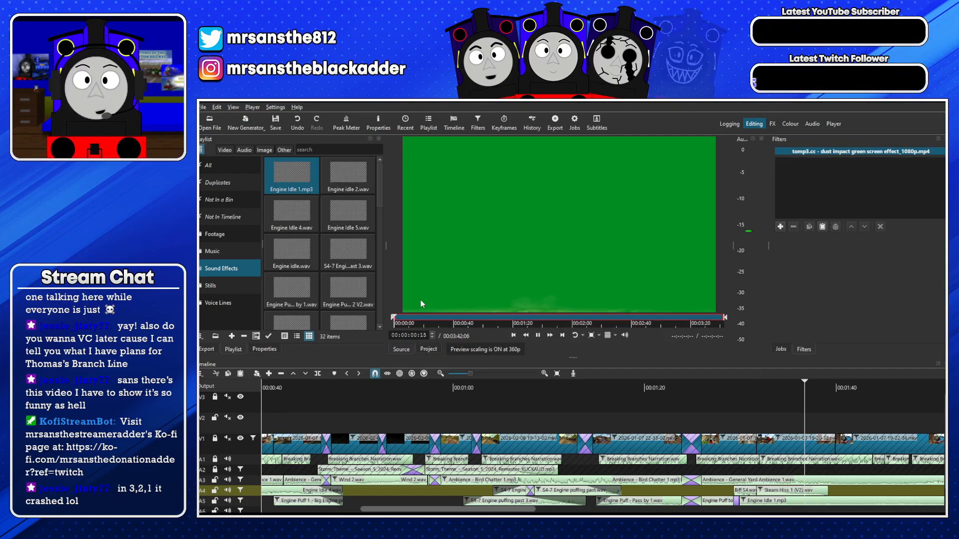
{"action": "mouse_move", "coordinate": [727, 321]}
{"action": "left_mouse_down"}
{"action": "mouse_move", "coordinate": [404, 325]}
{"action": "mouse_move", "coordinate": [418, 325]}
{"action": "left_mouse_up"}
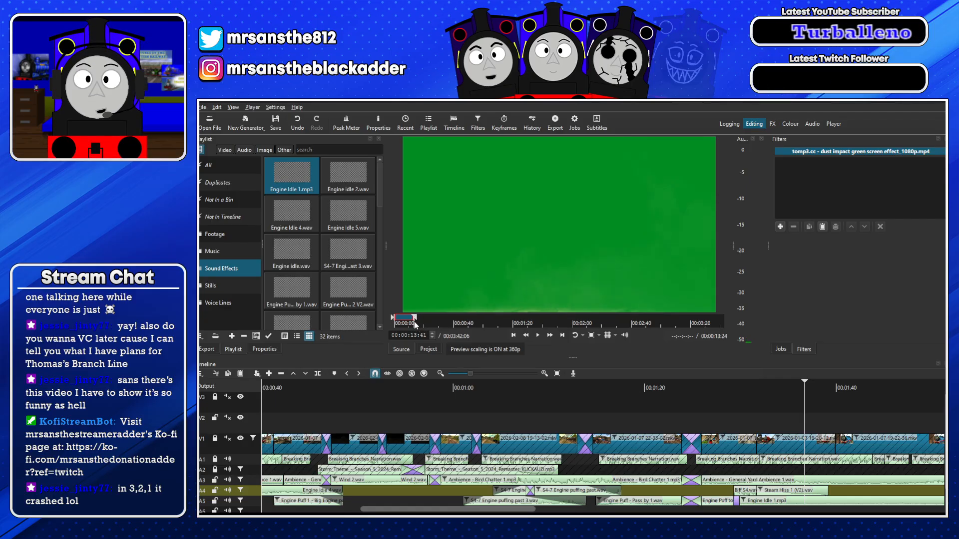
{"action": "left_click_drag", "start_coordinate": [471, 284], "coordinate": [762, 426]}
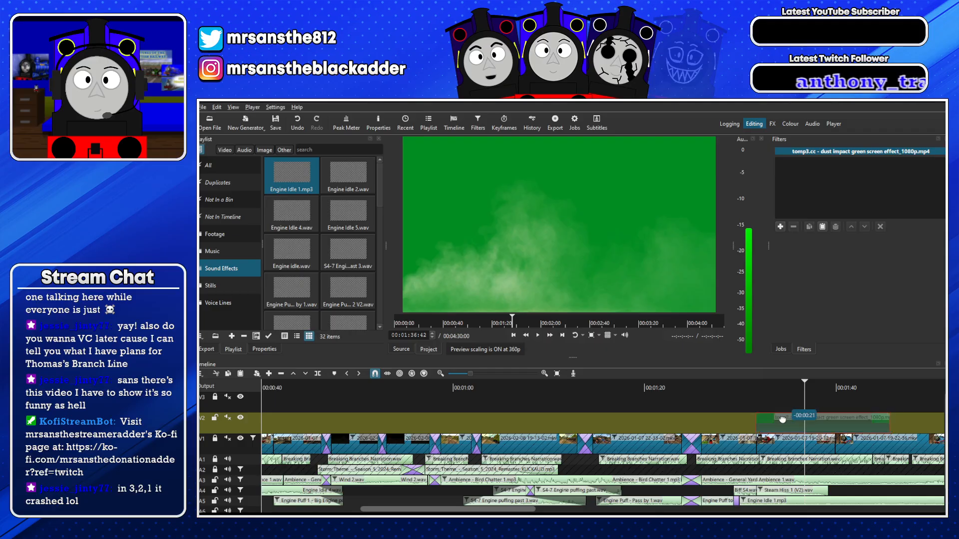
{"action": "left_click", "coordinate": [761, 387]}
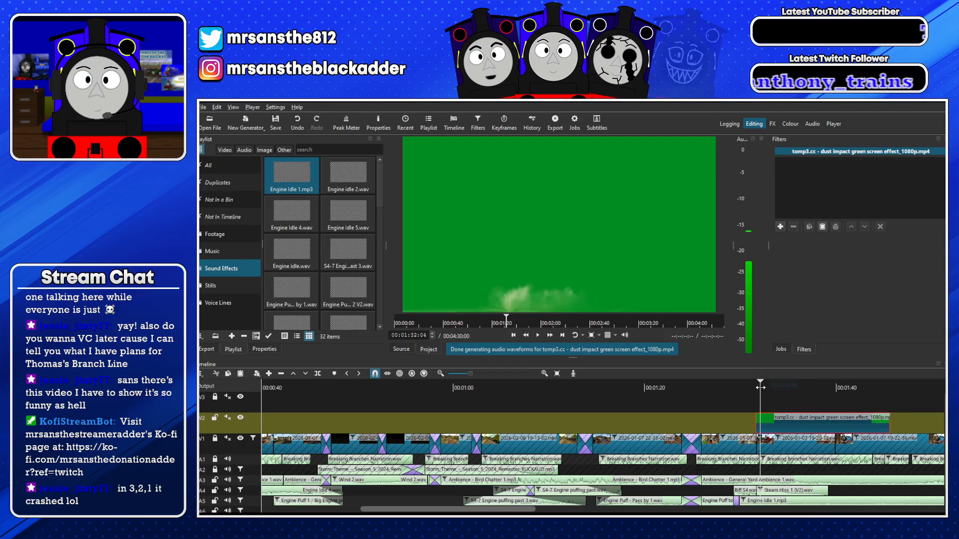
{"action": "left_click", "coordinate": [780, 226]}
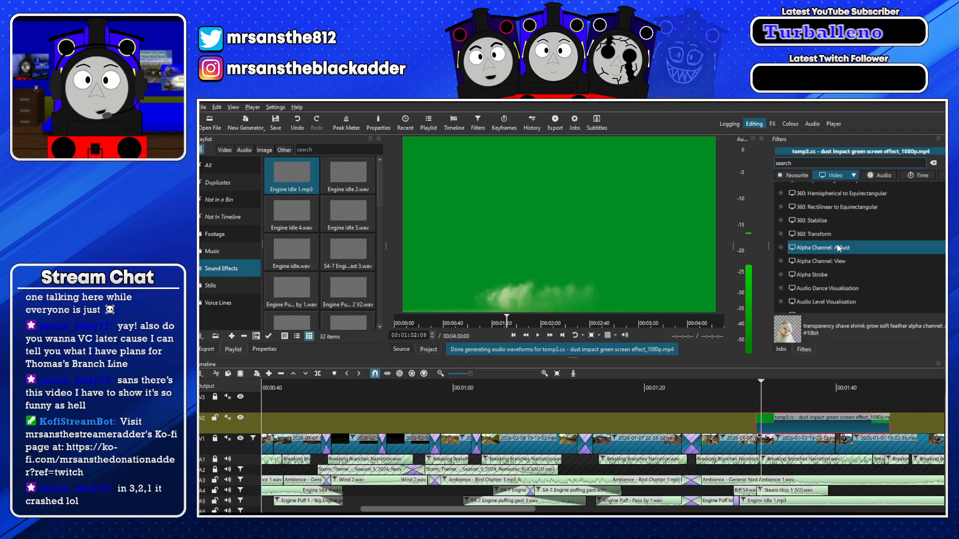
{"action": "scroll", "coordinate": [844, 235], "scroll_direction": "down", "scroll_amount": 3}
{"action": "type", "text": "c"}
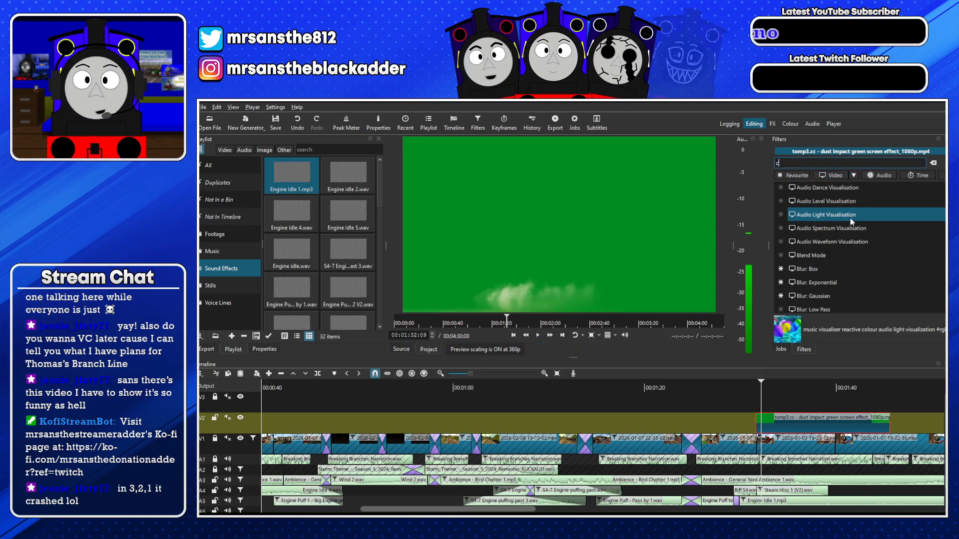
{"action": "type", "text": "hroma"}
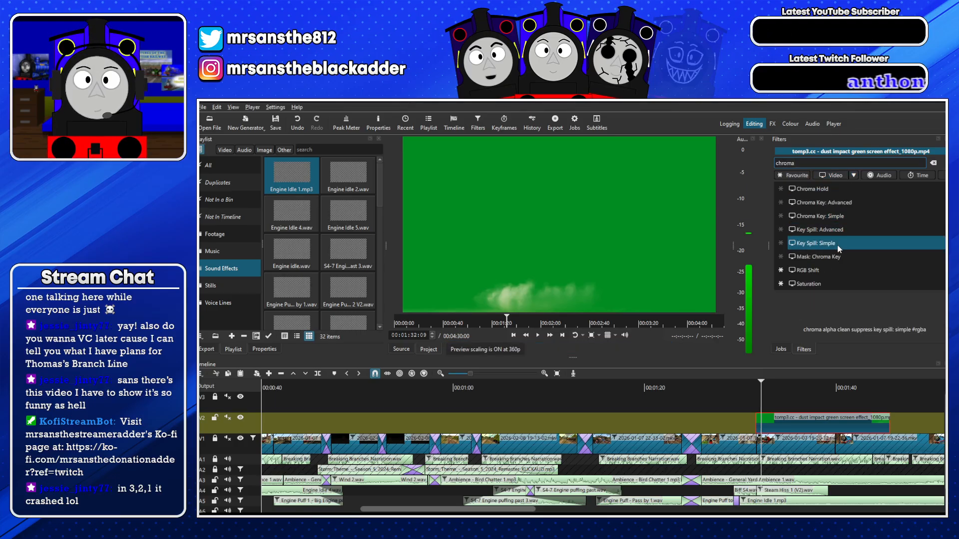
{"action": "left_click", "coordinate": [838, 244]}
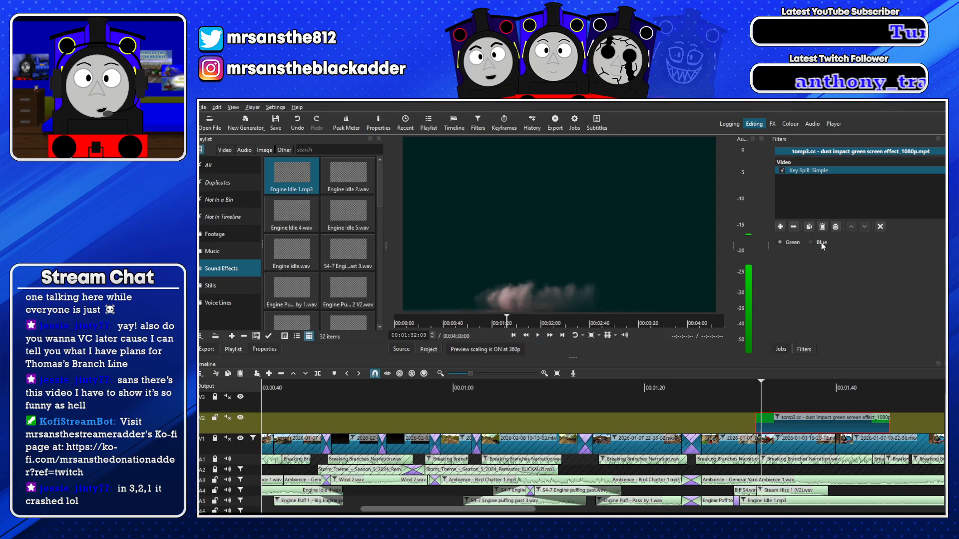
{"action": "left_click", "coordinate": [795, 227]}
Add a Chroma Key: Simple filter to the dust impact clip on V2
{"action": "left_click", "coordinate": [780, 227]}
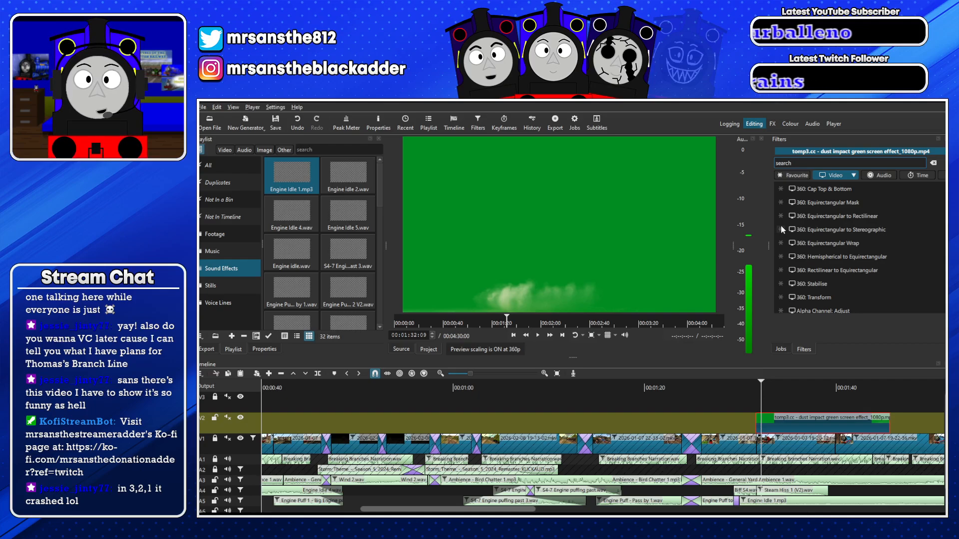
{"action": "type", "text": "chroma"}
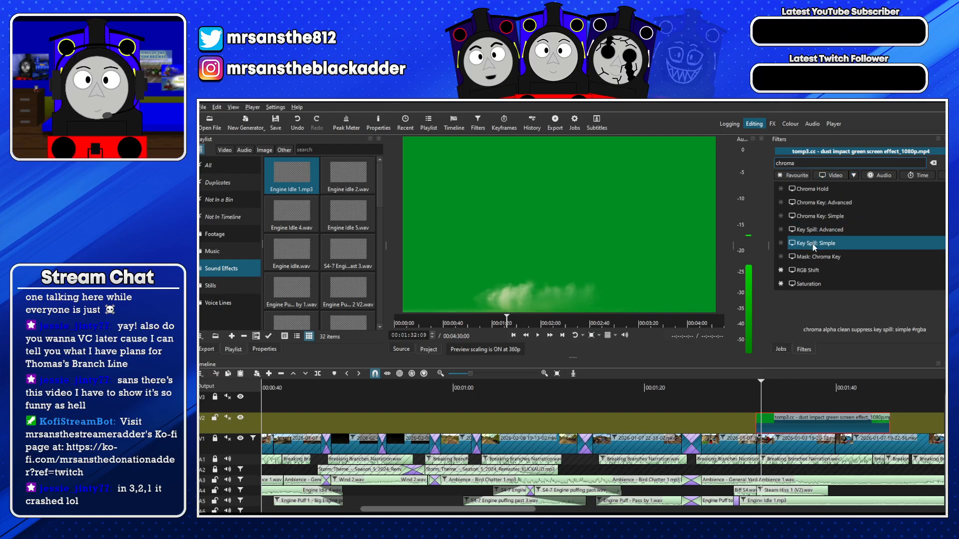
{"action": "left_click", "coordinate": [848, 219]}
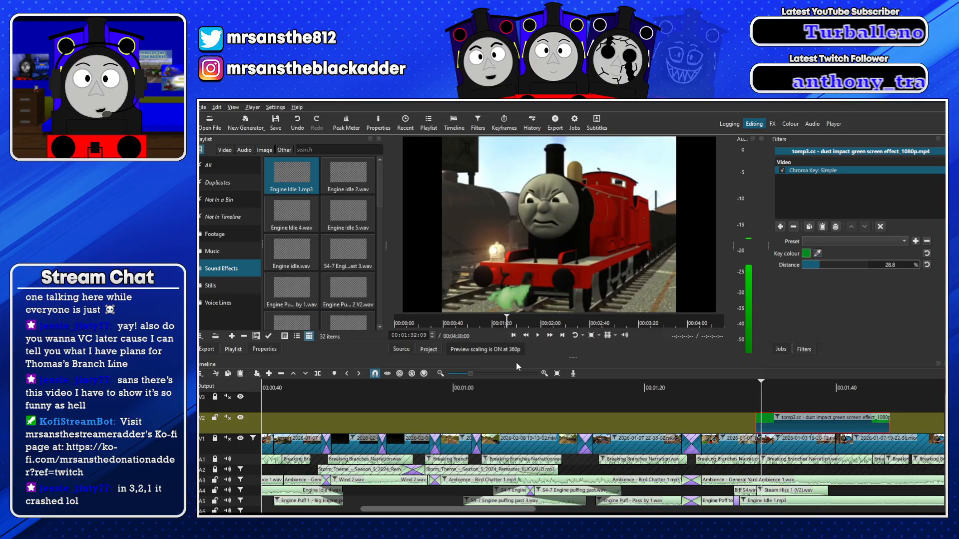
Copy track V1's filters onto tracks V2 and V3, making V2's Crop: Rectangle padding colour transparent
{"action": "left_click", "coordinate": [241, 448]}
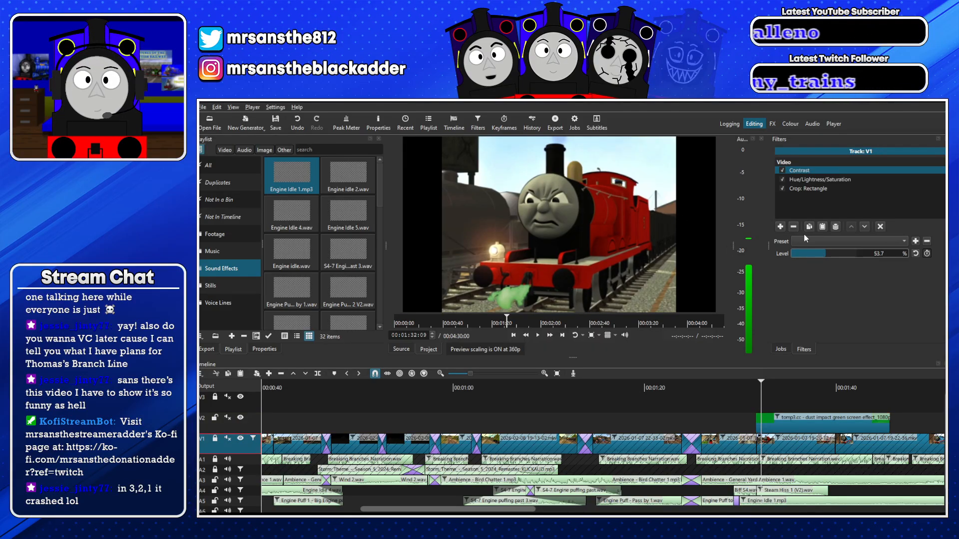
{"action": "left_click", "coordinate": [241, 428]}
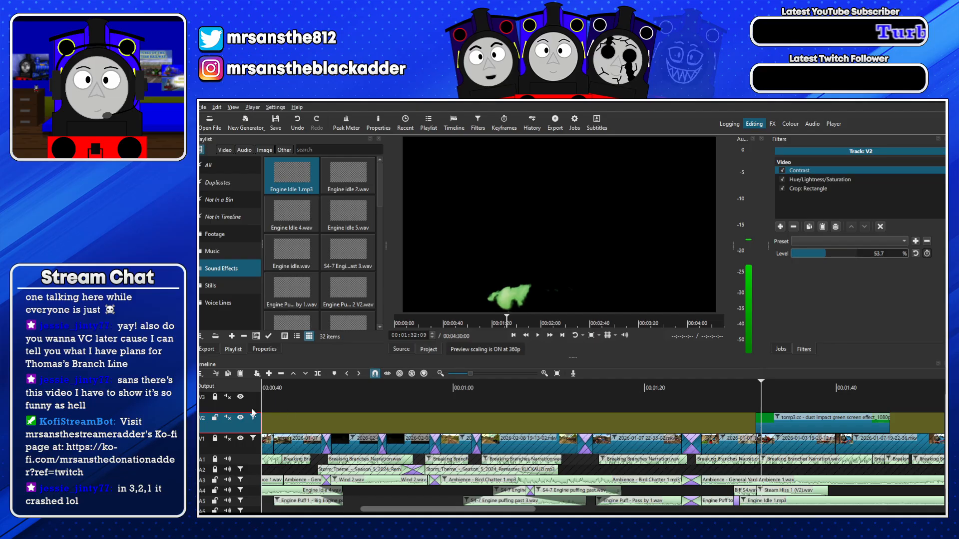
{"action": "left_click", "coordinate": [824, 190]}
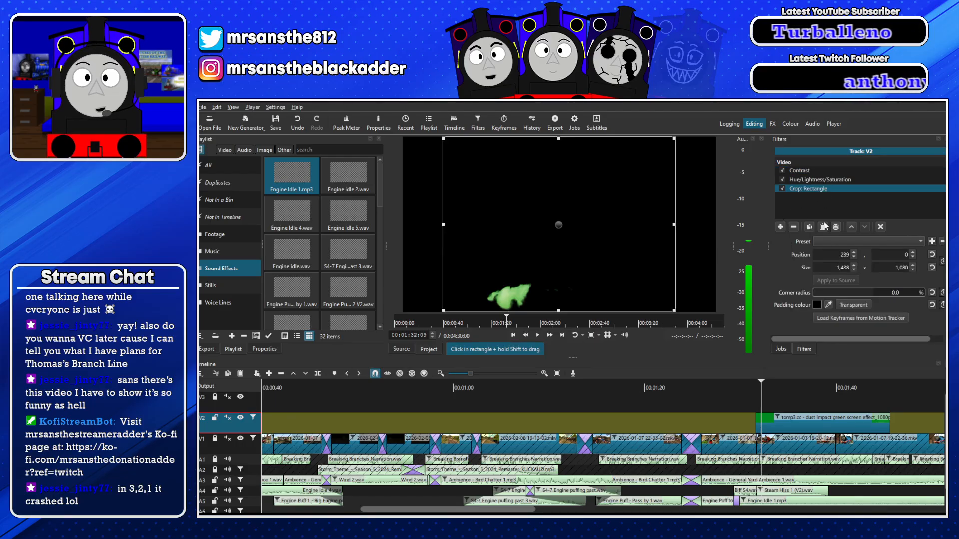
{"action": "left_click", "coordinate": [241, 408]}
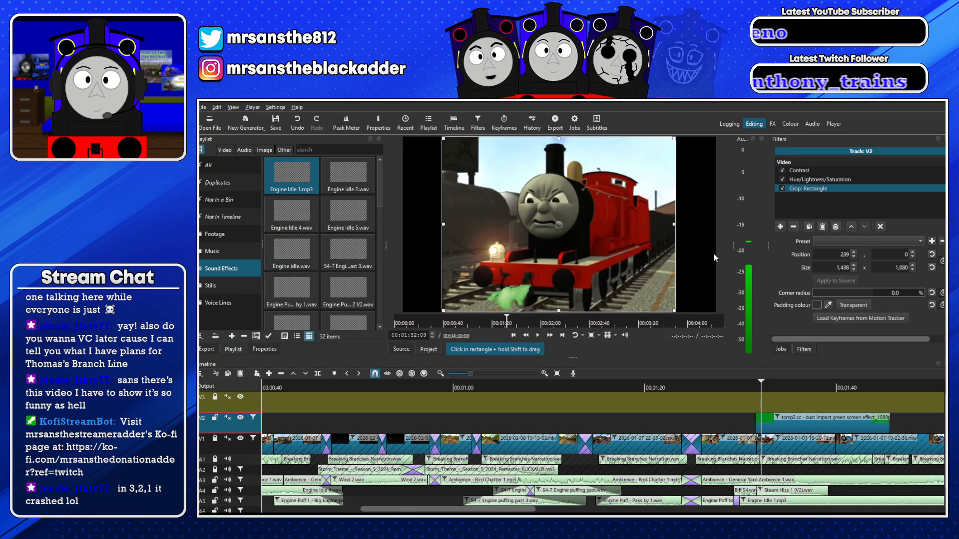
{"action": "left_click", "coordinate": [822, 227]}
{"action": "left_click", "coordinate": [814, 189]}
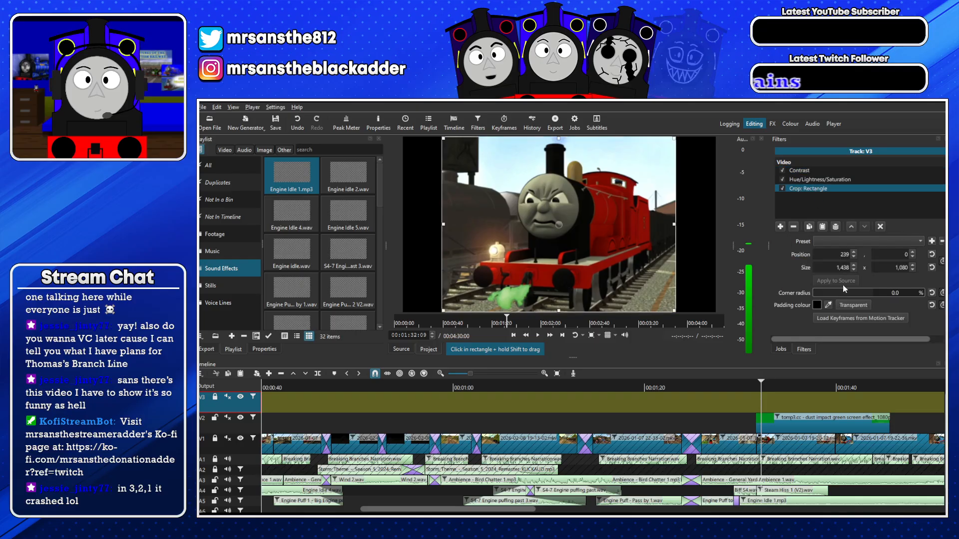
Add a Hue/Lightness/Saturation filter to the dust impact clip, set its saturation to 0%, and preview the smoke
{"action": "left_click", "coordinate": [809, 423]}
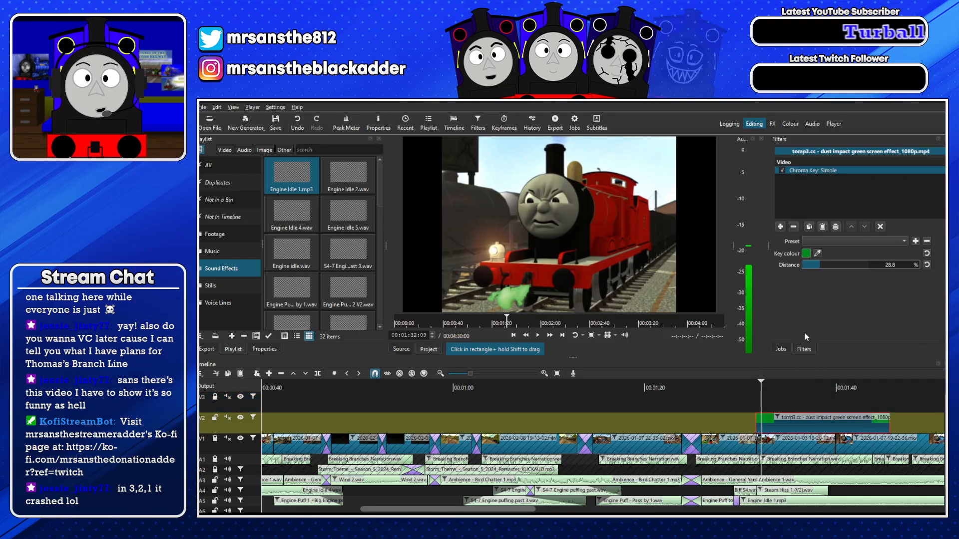
{"action": "left_click", "coordinate": [780, 226]}
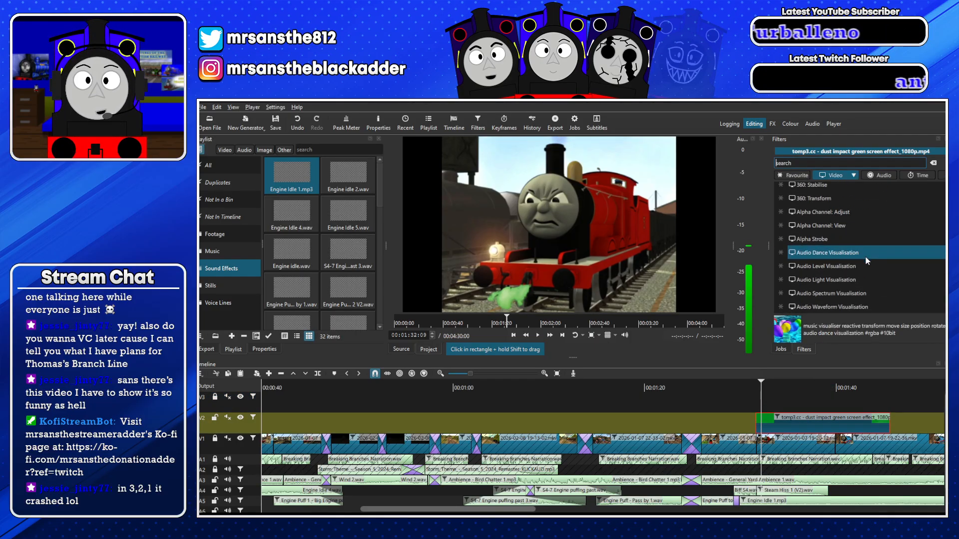
{"action": "scroll", "coordinate": [864, 259], "scroll_direction": "down", "scroll_amount": 5}
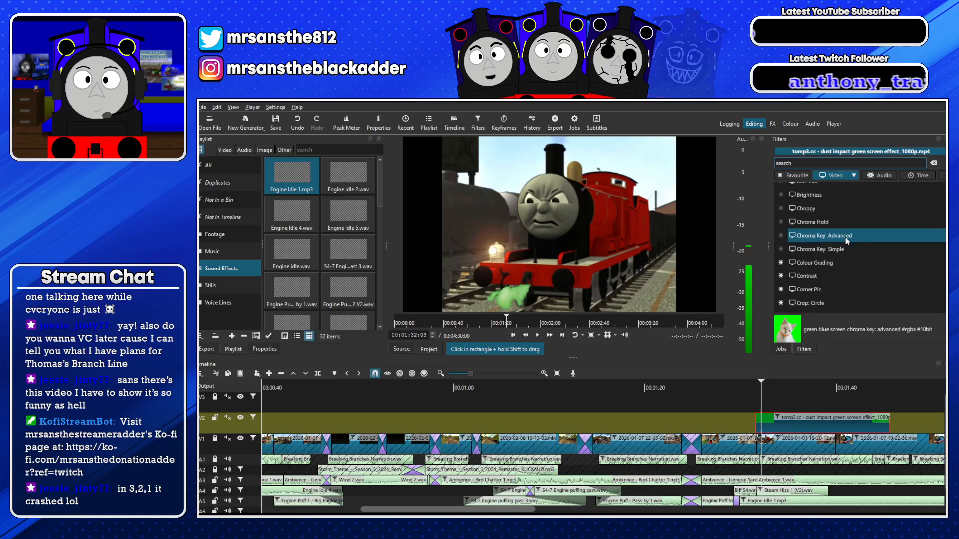
{"action": "scroll", "coordinate": [845, 237], "scroll_direction": "down", "scroll_amount": 5}
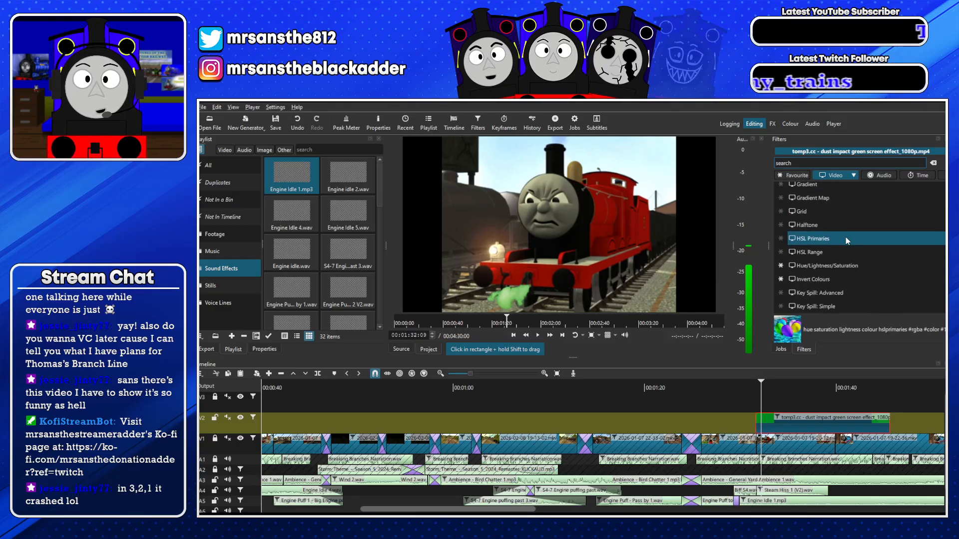
{"action": "left_click", "coordinate": [846, 266]}
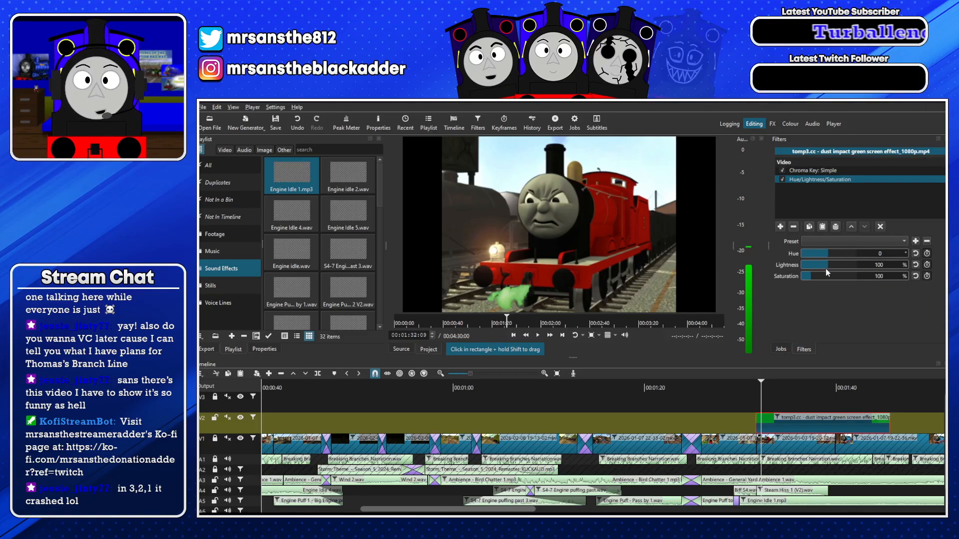
{"action": "key", "text": "space"}
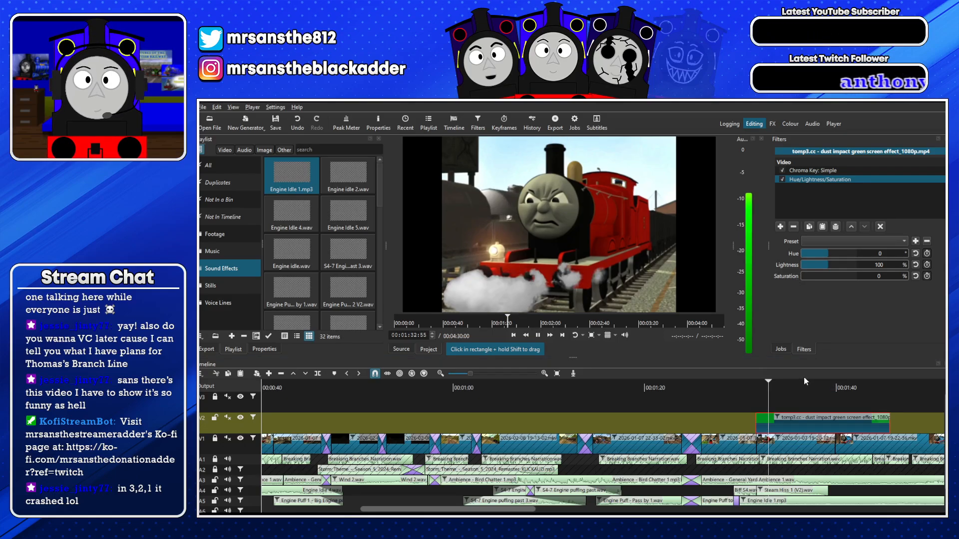
{"action": "key", "text": "space"}
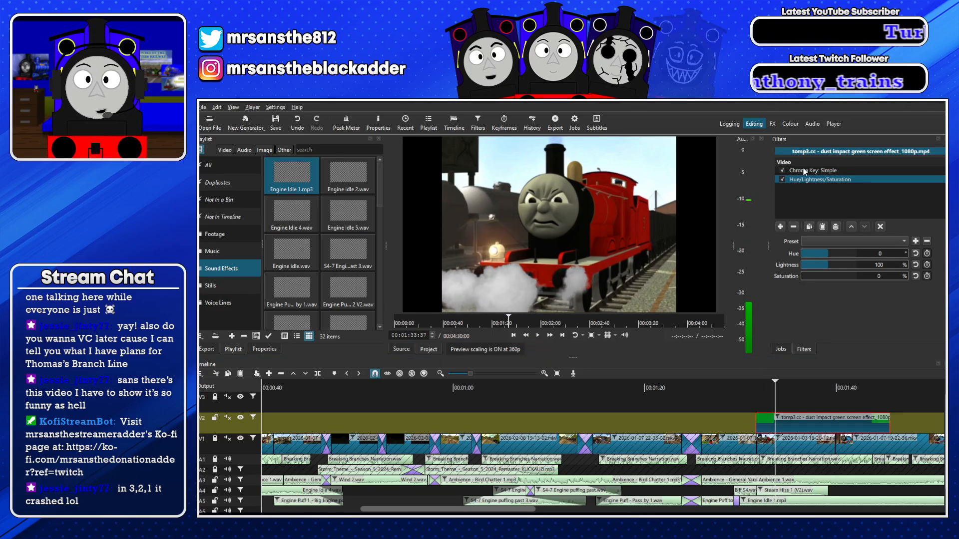
Add a Size, Position & Rotate filter to the dust impact clip and set its Chroma Key distance to 13.3%
{"action": "left_click", "coordinate": [780, 226]}
{"action": "type", "text": "rot"}
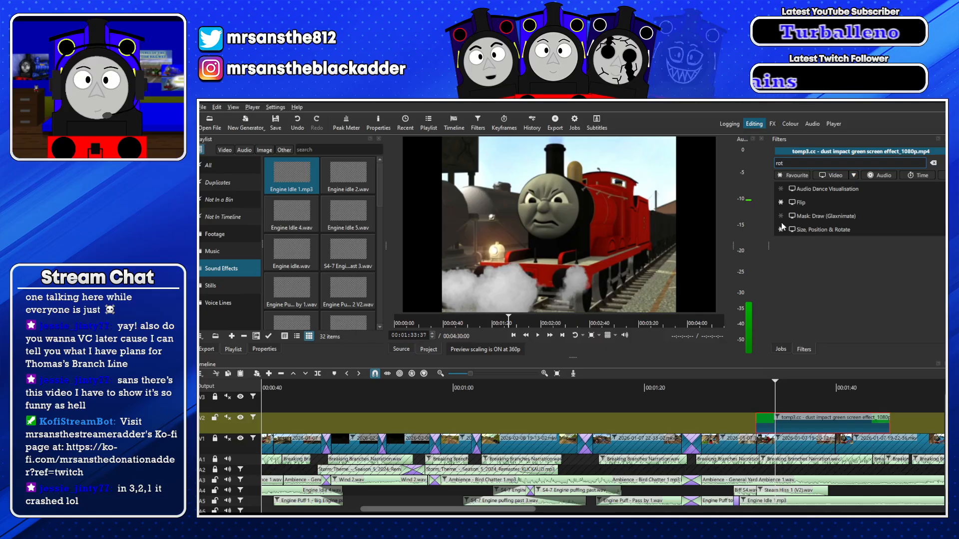
{"action": "left_click", "coordinate": [799, 233]}
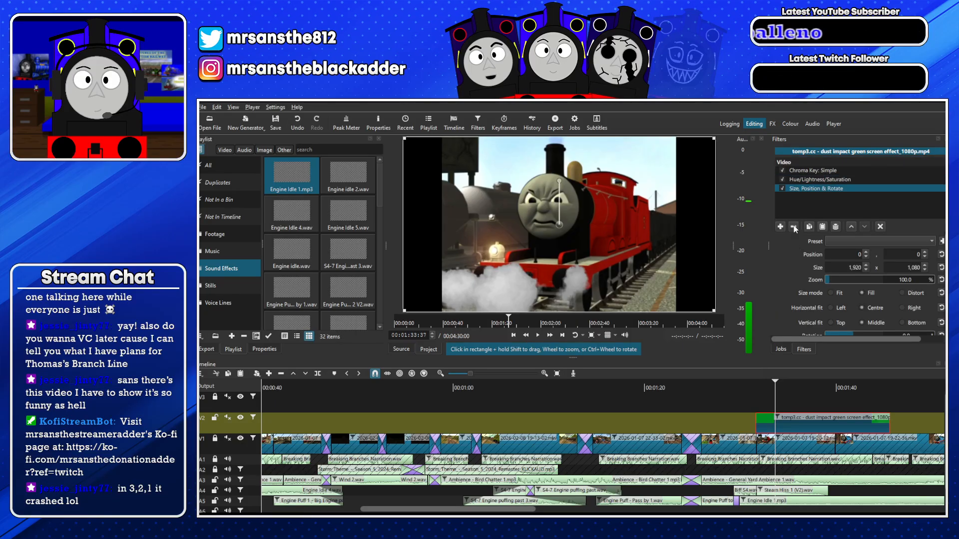
{"action": "left_click", "coordinate": [825, 169]}
{"action": "left_click_drag", "start_coordinate": [818, 267], "coordinate": [812, 267]}
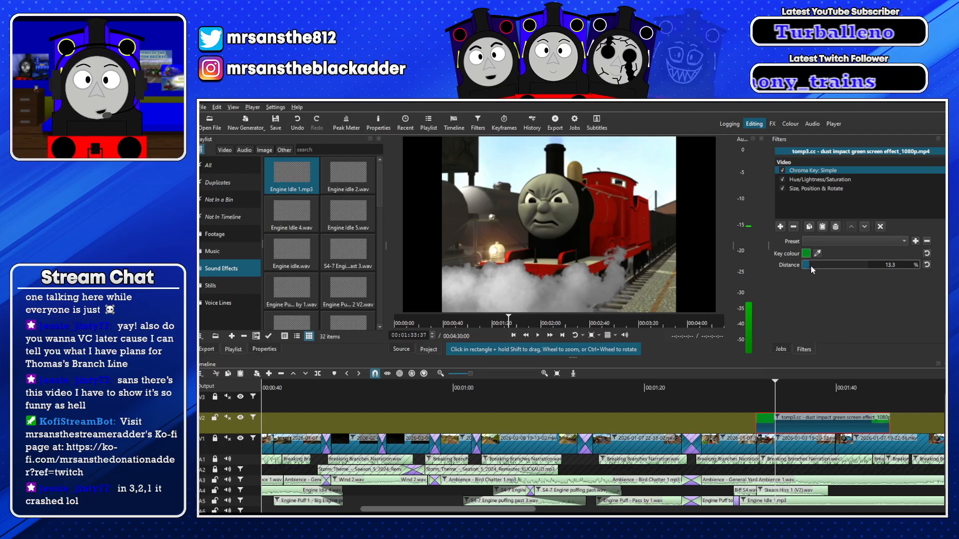
Add a Blur: Gaussian filter directly below the dust clip's Chroma Key and set its amount to 26.8%
{"action": "left_click", "coordinate": [780, 227]}
{"action": "type", "text": "blur"}
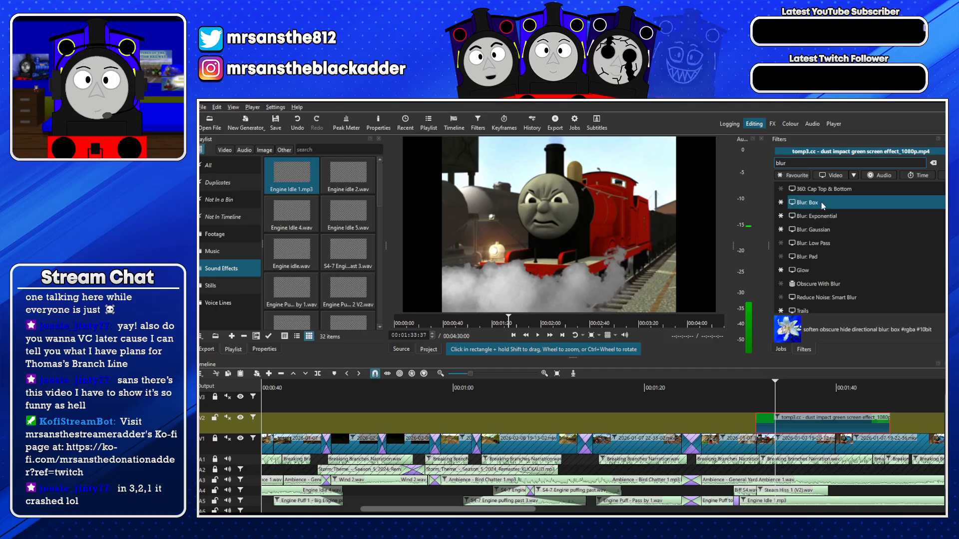
{"action": "left_click", "coordinate": [807, 230]}
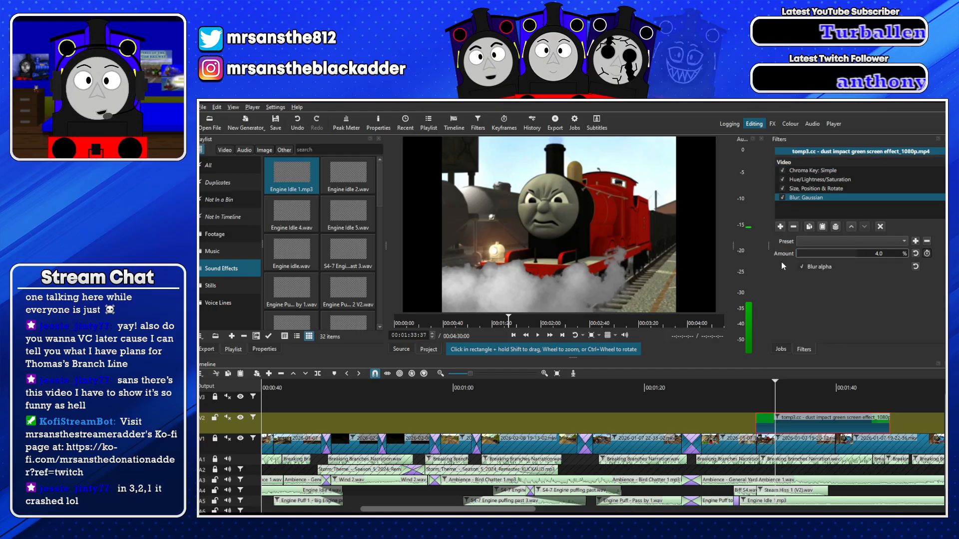
{"action": "left_click_drag", "start_coordinate": [799, 256], "coordinate": [805, 254]}
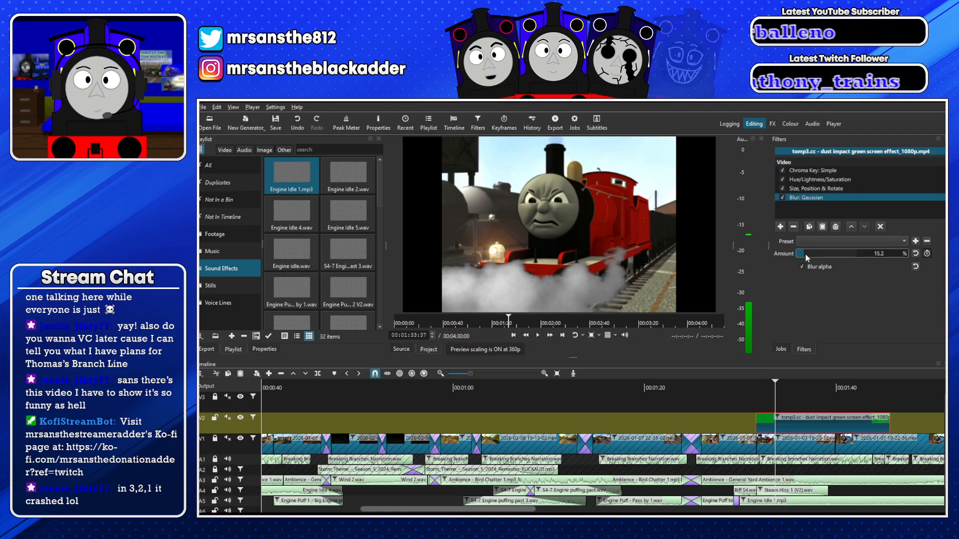
{"action": "left_click_drag", "start_coordinate": [820, 200], "coordinate": [824, 180]}
{"action": "left_click", "coordinate": [816, 181]}
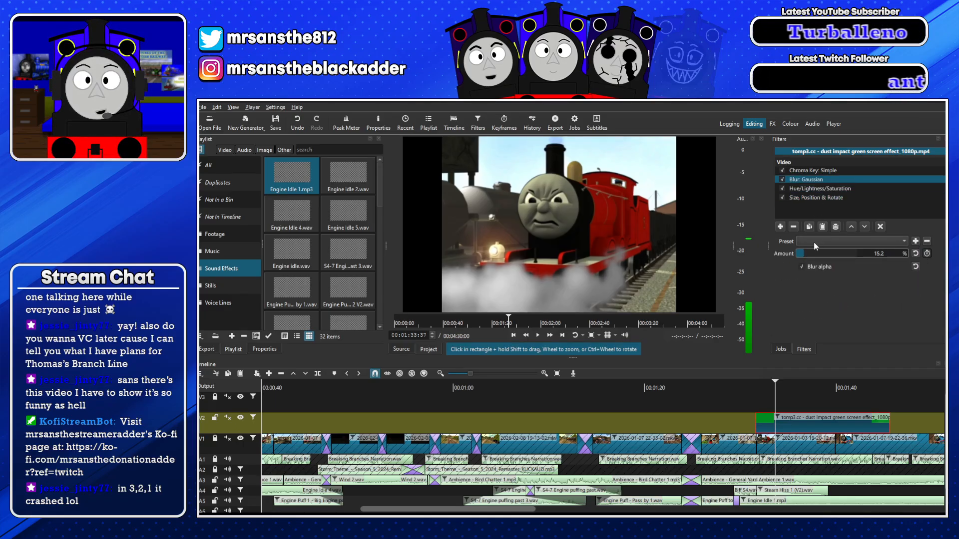
{"action": "left_click_drag", "start_coordinate": [820, 252], "coordinate": [813, 249]}
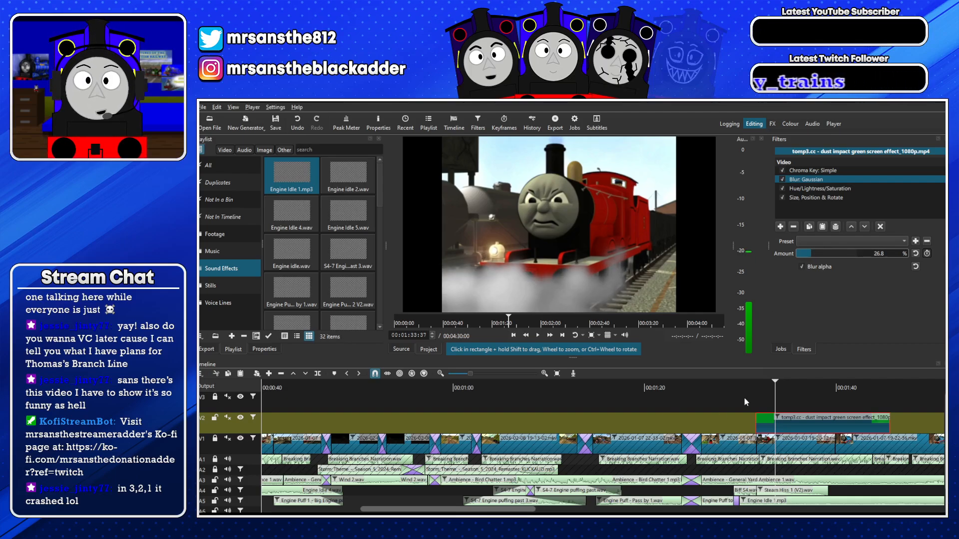
Set the dust impact clip's speed to 1.6x and trim its end to match the end of the V1 shot beneath
{"action": "left_click", "coordinate": [757, 381]}
{"action": "key", "text": "space"}
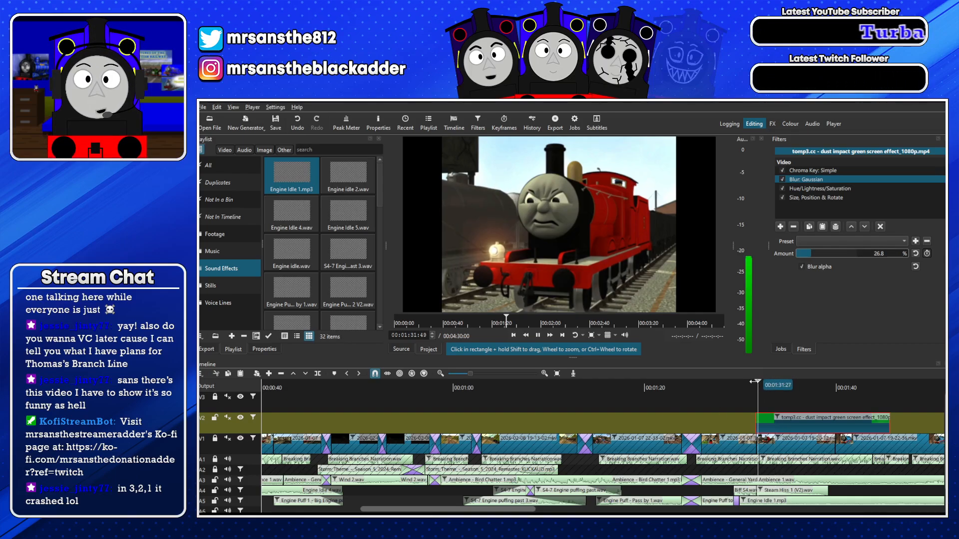
{"action": "key", "text": "space"}
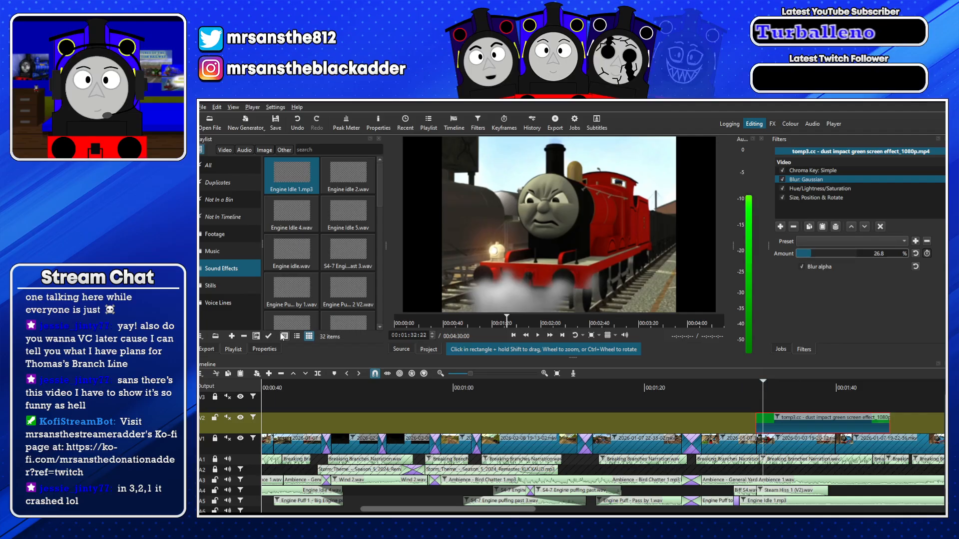
{"action": "left_click", "coordinate": [265, 349]}
{"action": "left_click", "coordinate": [267, 205]}
{"action": "left_click", "coordinate": [267, 205]}
{"action": "left_click", "coordinate": [293, 207]}
{"action": "left_click", "coordinate": [757, 387]}
{"action": "key", "text": "space"}
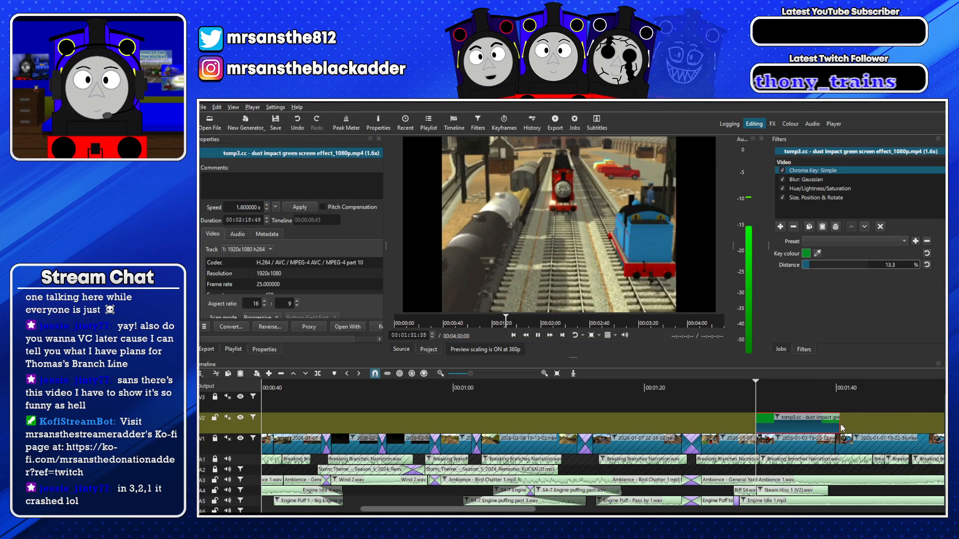
{"action": "left_click_drag", "start_coordinate": [839, 425], "coordinate": [829, 425]}
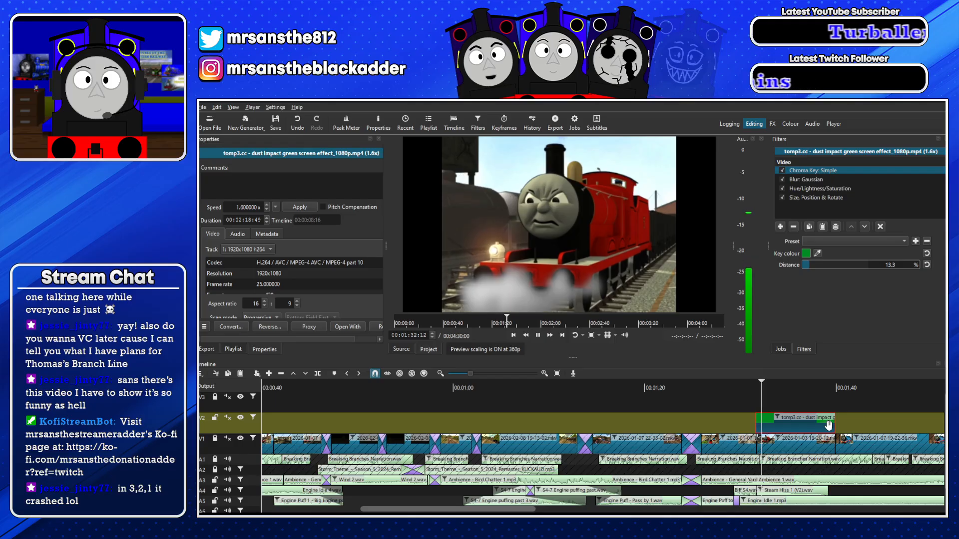
Reposition the dust impact clip to 167, 3 in its Size, Position & Rotate filter and preview the smoke over the engine
{"action": "left_click", "coordinate": [833, 189]}
{"action": "key", "text": "space"}
{"action": "left_click", "coordinate": [825, 197]}
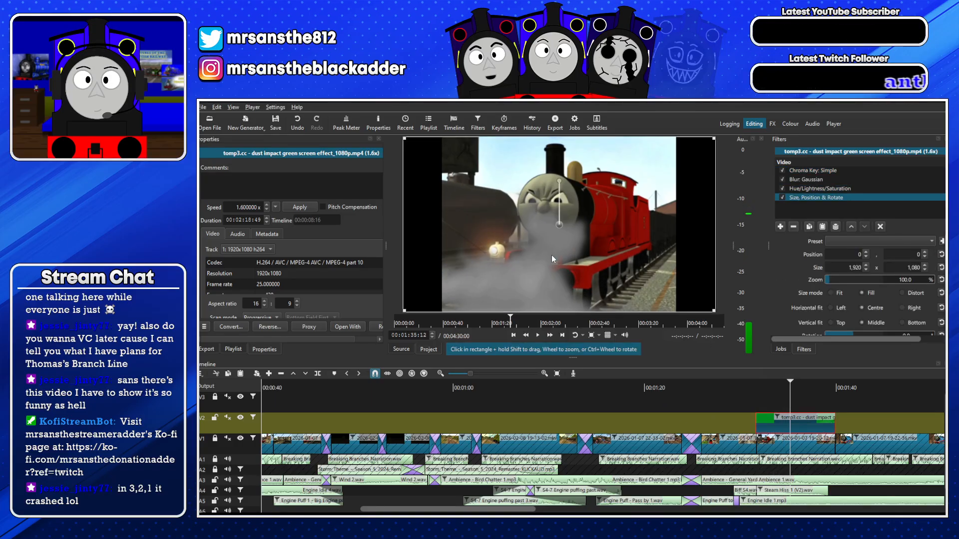
{"action": "left_click_drag", "start_coordinate": [565, 224], "coordinate": [594, 224]}
{"action": "left_click", "coordinate": [756, 390]}
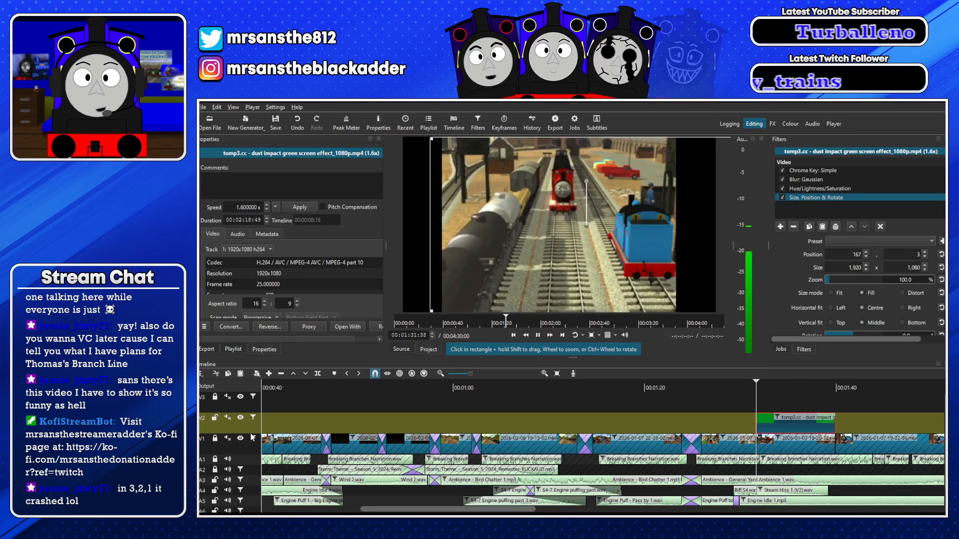
{"action": "left_click", "coordinate": [244, 428]}
{"action": "key", "text": "space"}
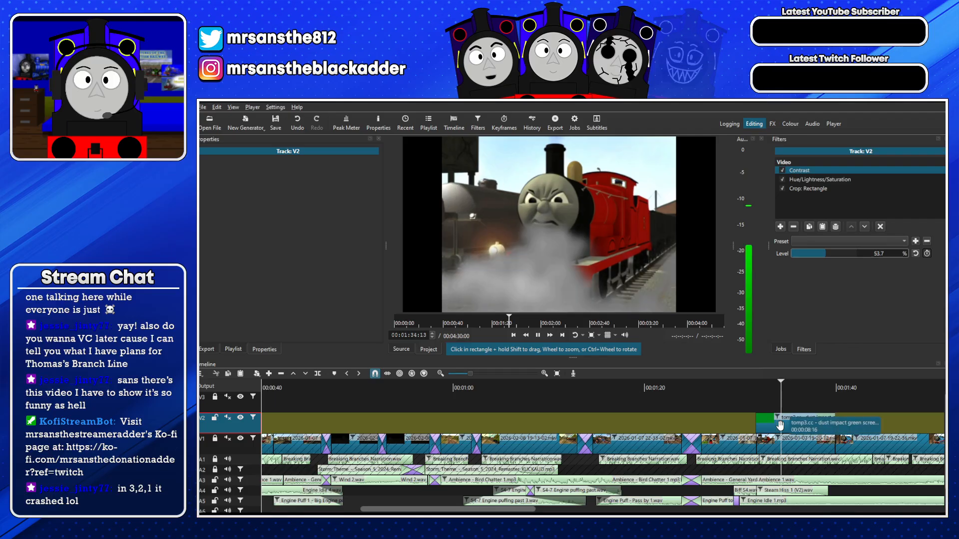
Add an Opacity filter to the dust impact clip and set its level to 91%, checking the smoke during playback
{"action": "left_click", "coordinate": [781, 425]}
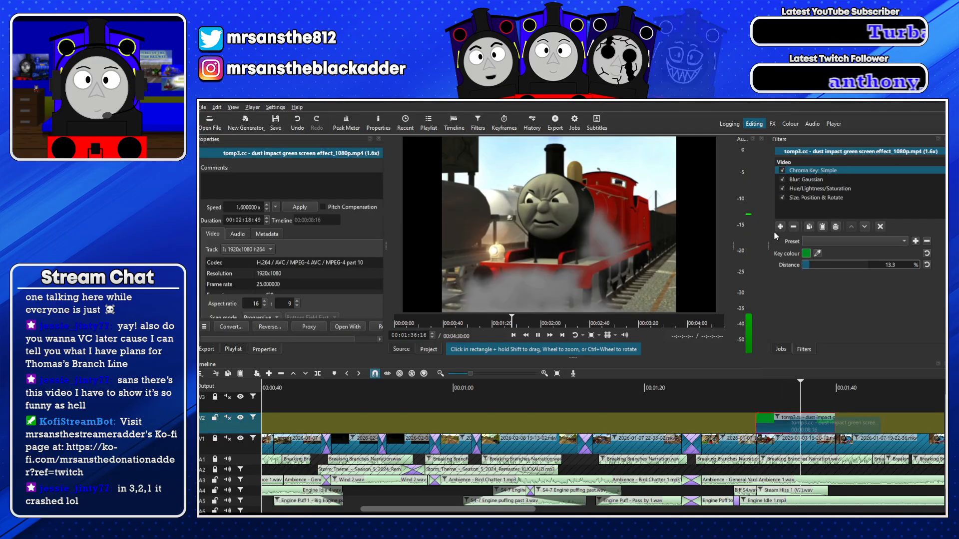
{"action": "left_click", "coordinate": [781, 228]}
{"action": "type", "text": "opa"}
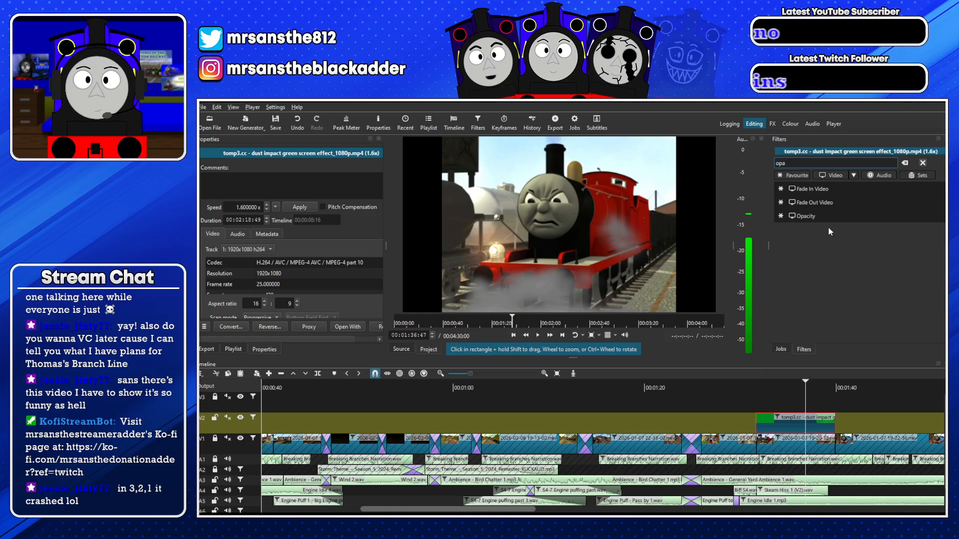
{"action": "key", "text": "Return"}
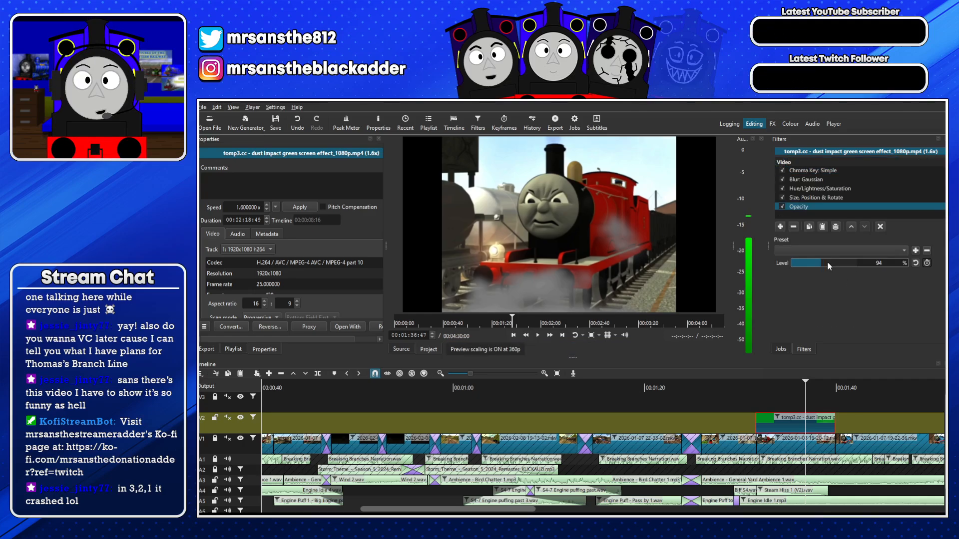
{"action": "left_click_drag", "start_coordinate": [819, 320], "coordinate": [820, 319]}
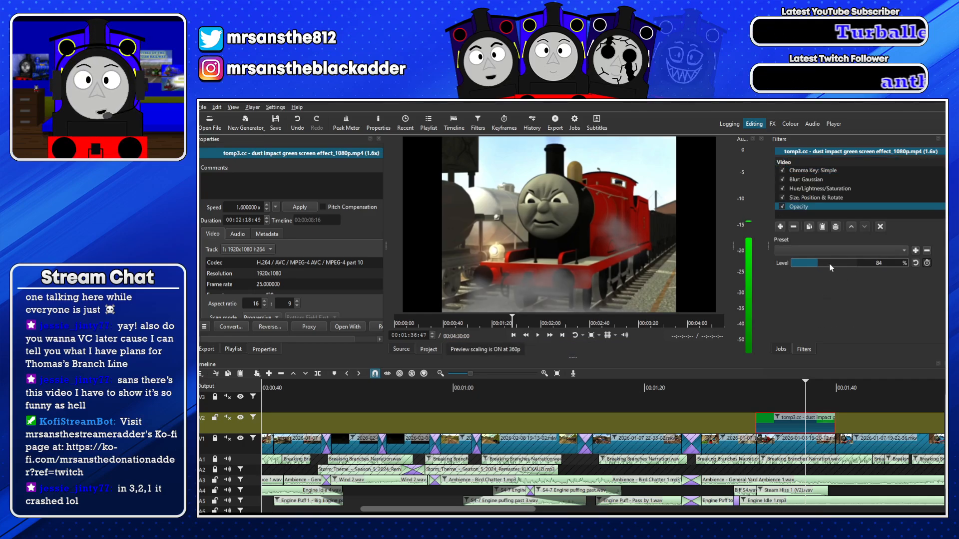
{"action": "left_click", "coordinate": [757, 382]}
{"action": "key", "text": "space"}
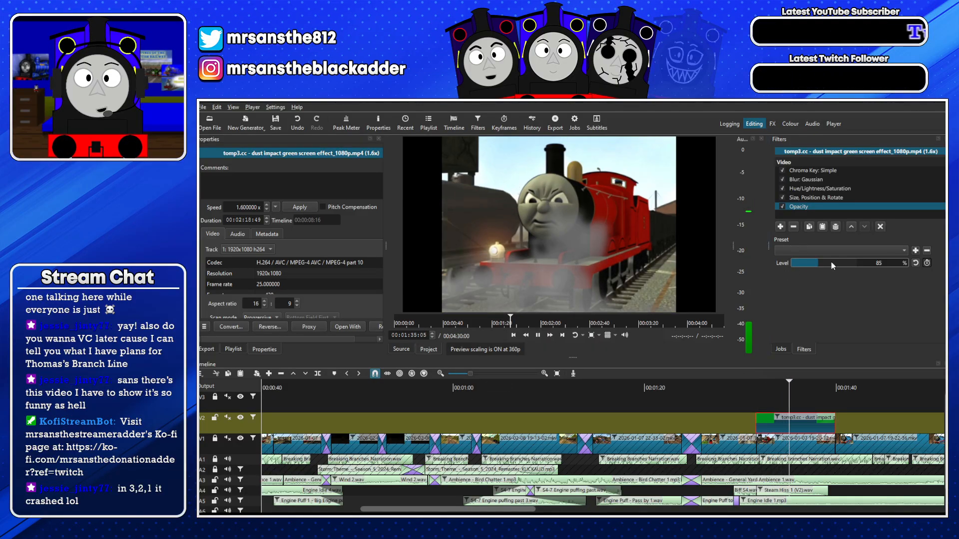
{"action": "scroll", "coordinate": [832, 263], "scroll_direction": "up", "scroll_amount": 3}
{"action": "scroll", "coordinate": [834, 264], "scroll_direction": "up", "scroll_amount": 2}
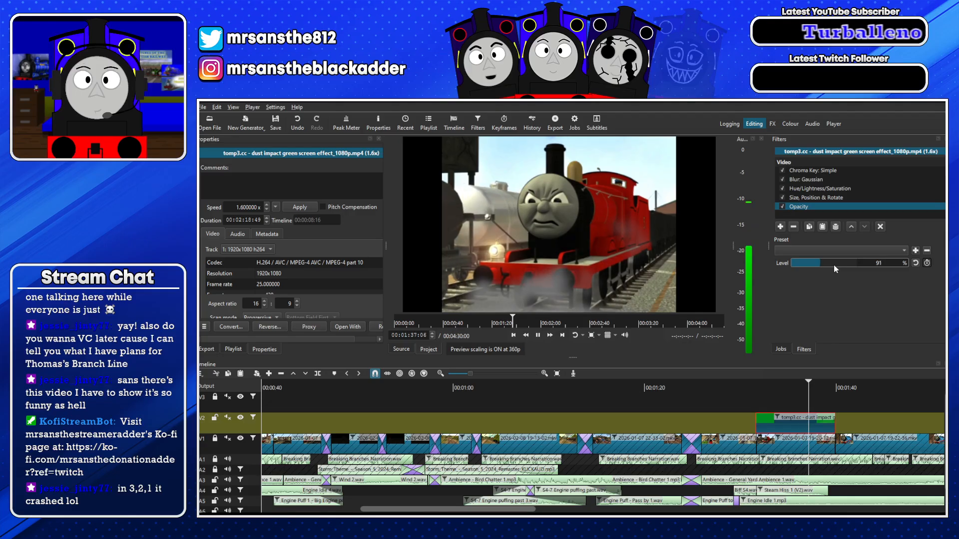
Open Guard Whistle 1.wav and place it on track A4 at about 00:01:53:41, under the red engine's close-up
{"action": "left_click", "coordinate": [243, 408]}
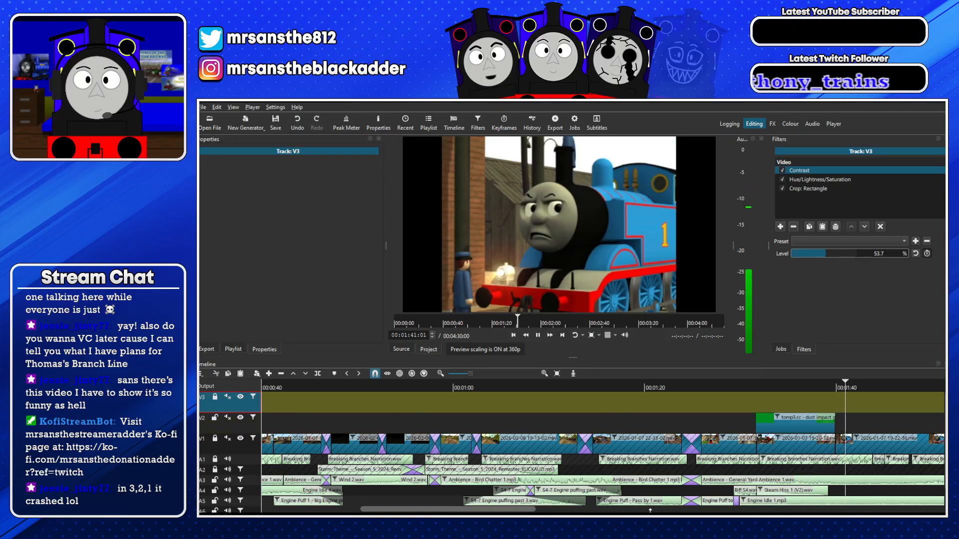
{"action": "left_click_drag", "start_coordinate": [470, 510], "coordinate": [572, 511]}
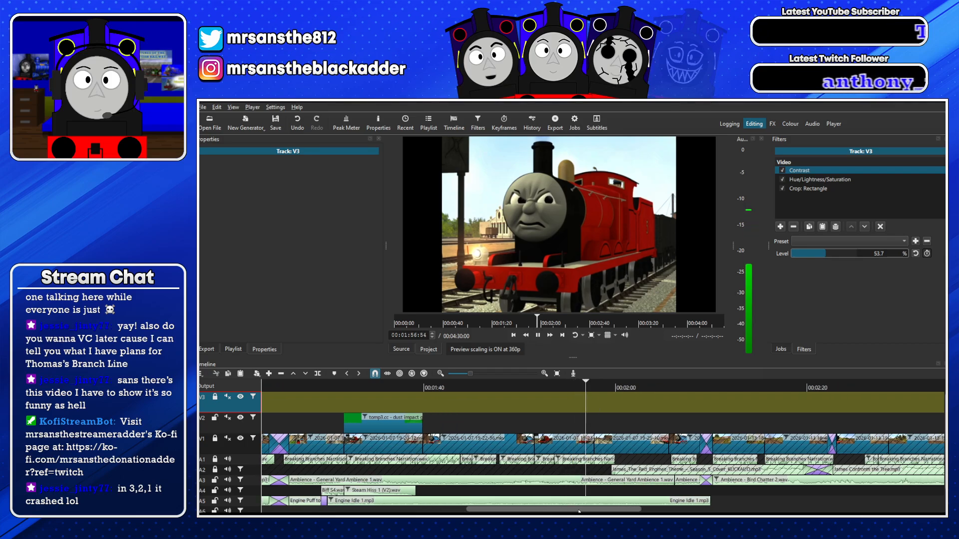
{"action": "left_click", "coordinate": [562, 387]}
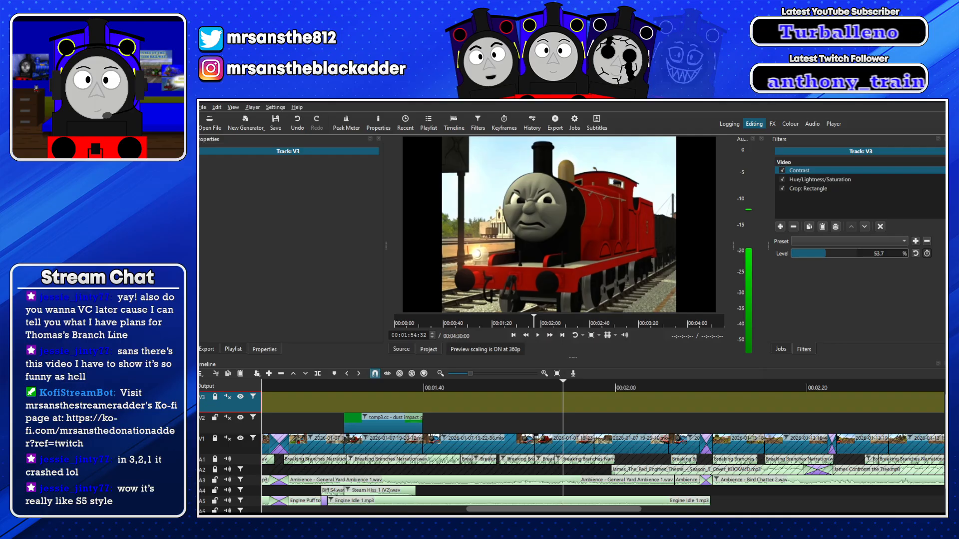
{"action": "double_click", "coordinate": [835, 275]}
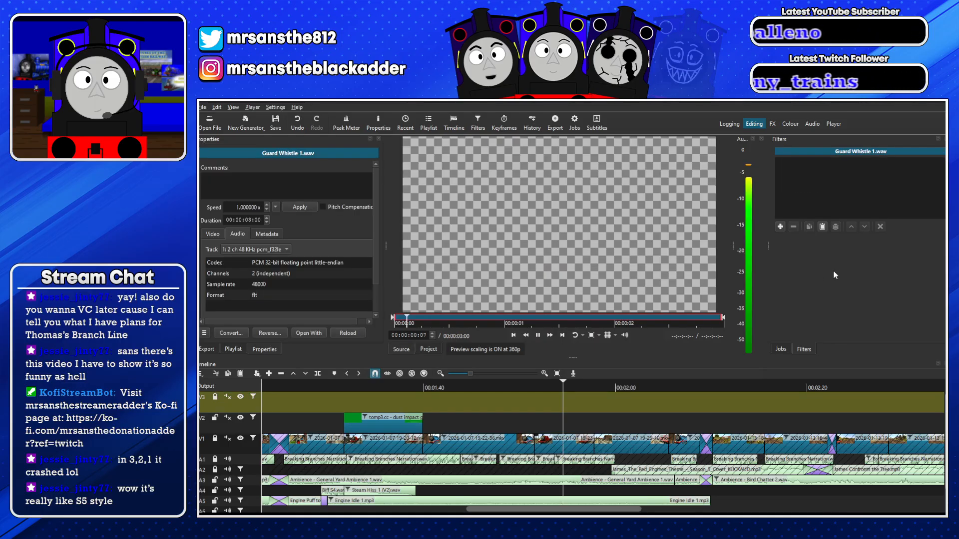
{"action": "left_click", "coordinate": [823, 226]}
{"action": "left_click", "coordinate": [797, 229]}
{"action": "left_click", "coordinate": [796, 229]}
{"action": "left_click", "coordinate": [796, 229]}
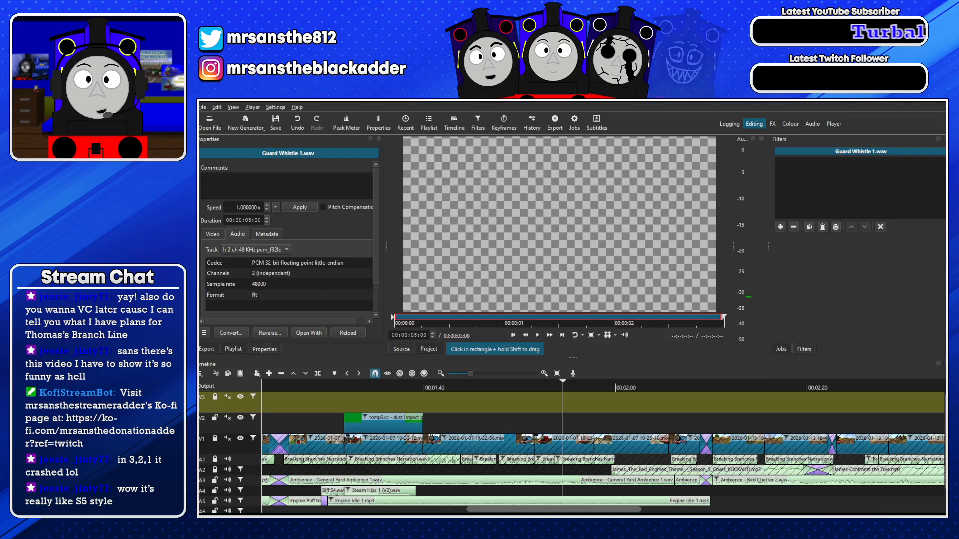
{"action": "left_click_drag", "start_coordinate": [559, 224], "coordinate": [555, 490]}
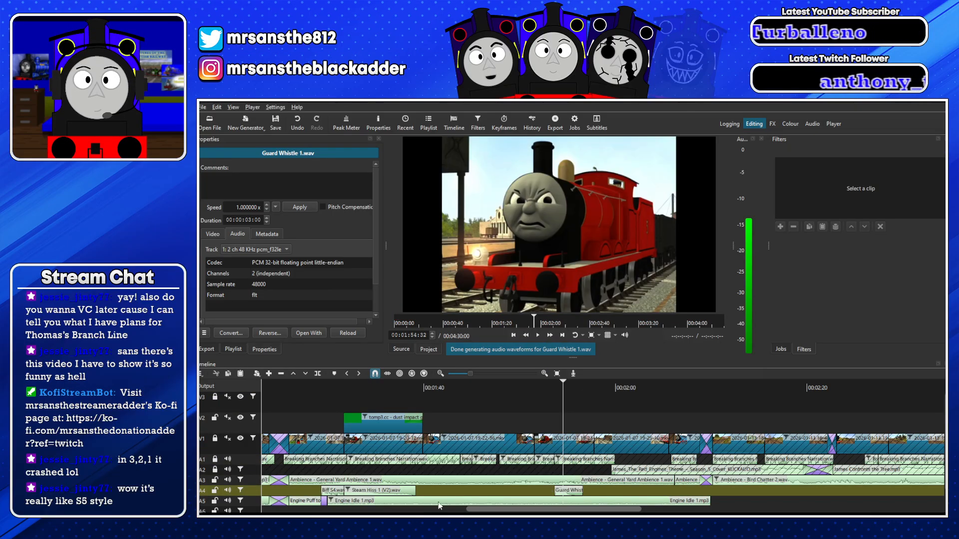
Preview the guard whistle in the mix and move its clip about 00:01:48 later on track A4
{"action": "left_click", "coordinate": [555, 382]}
{"action": "key", "text": "space"}
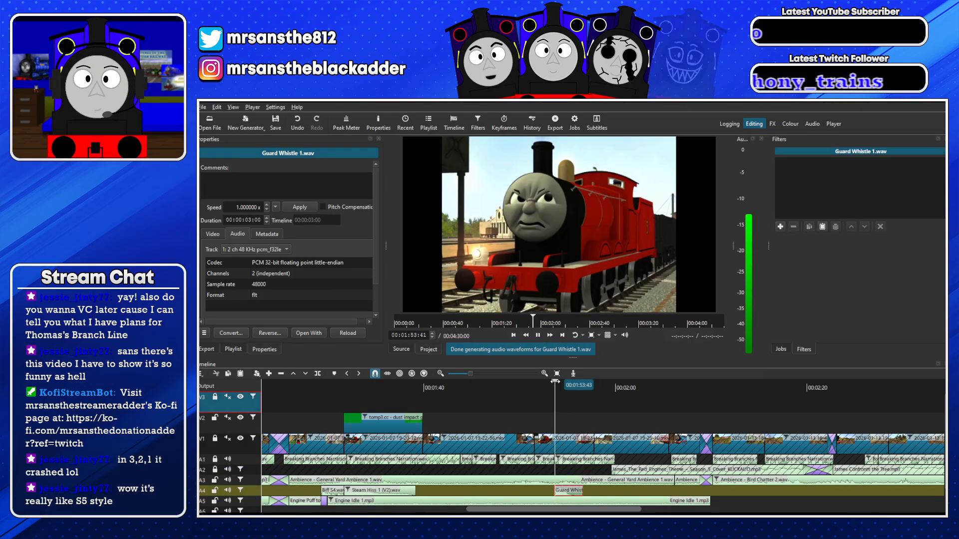
{"action": "key", "text": "space"}
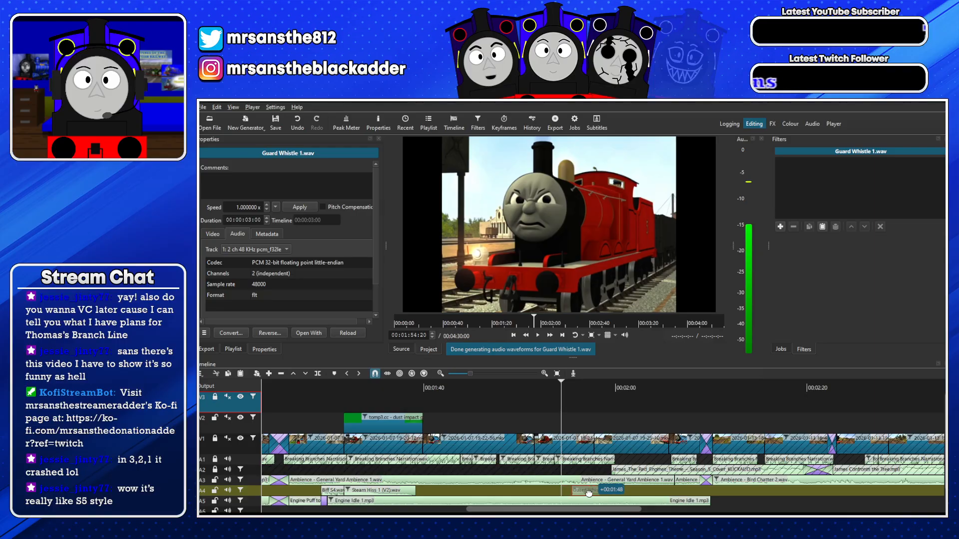
Add a Gain / Volume filter at -15.0 dB to the guard whistle and trim its end to a length of 00:00:02:24
{"action": "left_click", "coordinate": [358, 492]}
{"action": "key", "text": "space"}
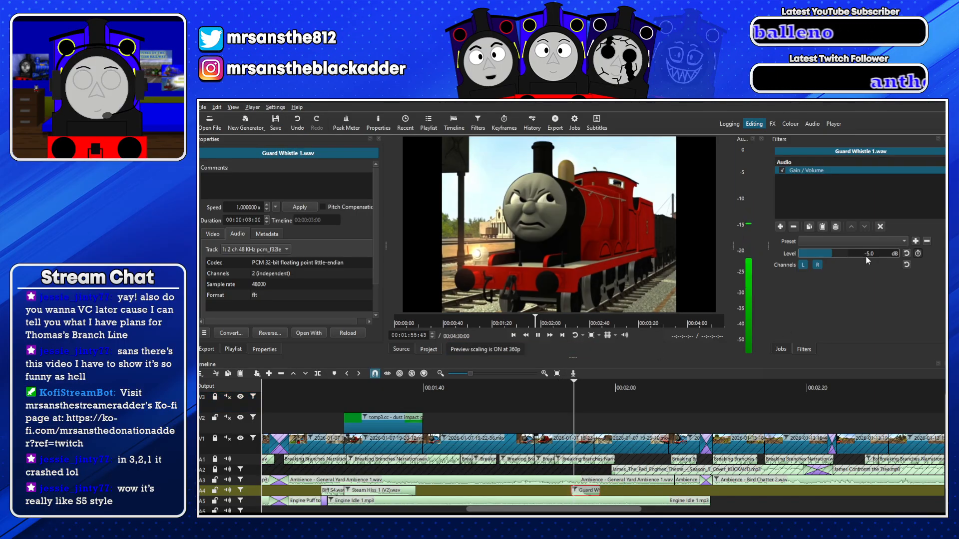
{"action": "scroll", "coordinate": [866, 254], "scroll_direction": "down", "scroll_amount": 10}
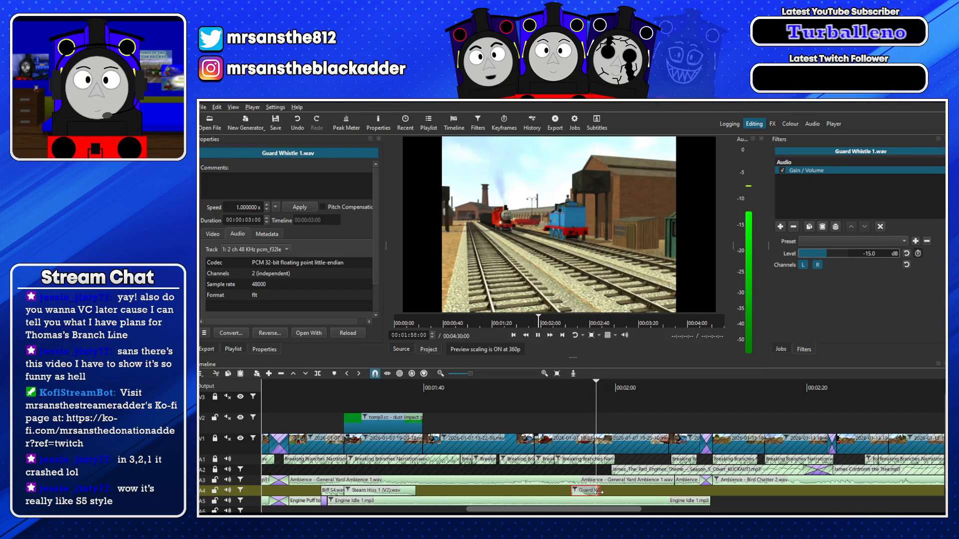
{"action": "left_click_drag", "start_coordinate": [599, 492], "coordinate": [589, 492]}
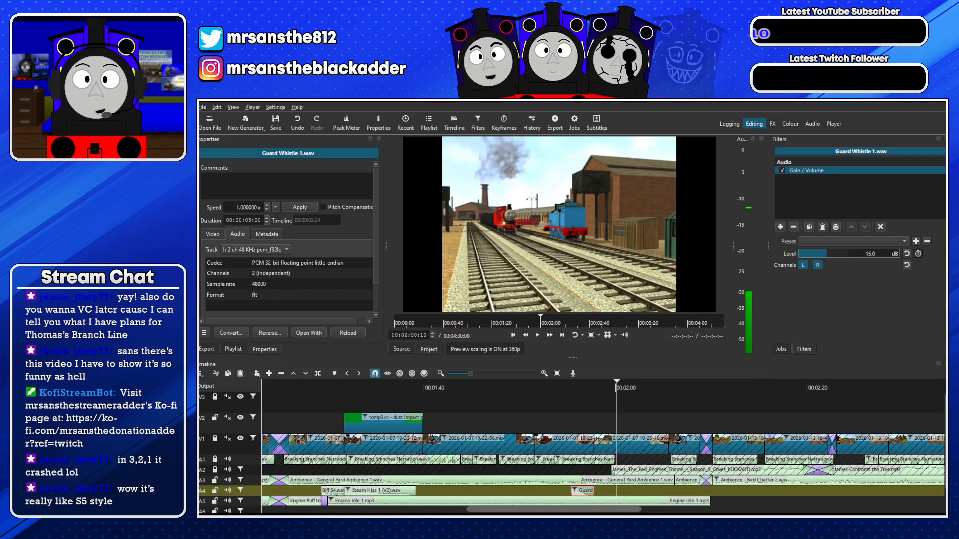
Audition James Whistle 1.wav and James Whistle 3.wav, place James Whistle 3.wav on A4 just after the guard whistle, and preview it
{"action": "left_click_drag", "start_coordinate": [958, 225], "coordinate": [484, 227]}
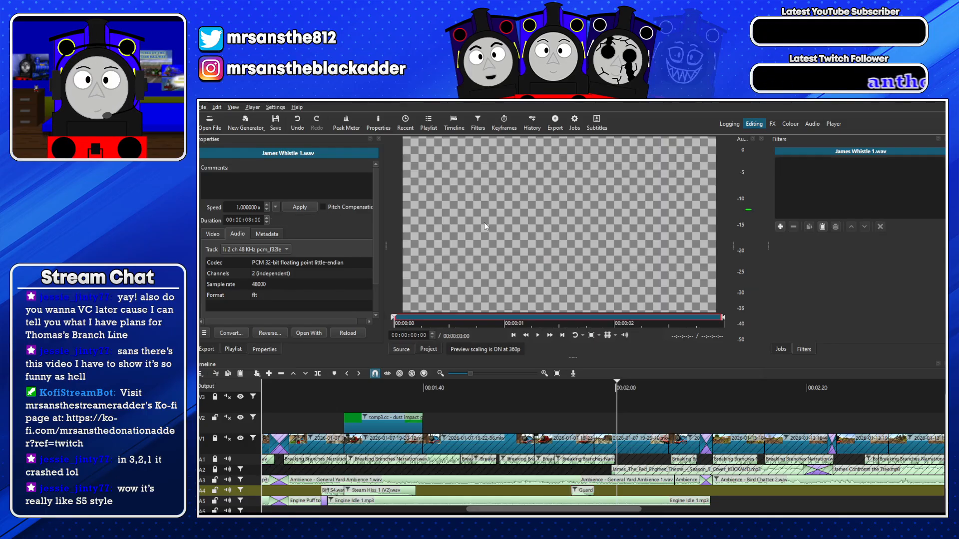
{"action": "scroll", "coordinate": [572, 449], "scroll_direction": "down", "scroll_amount": 1}
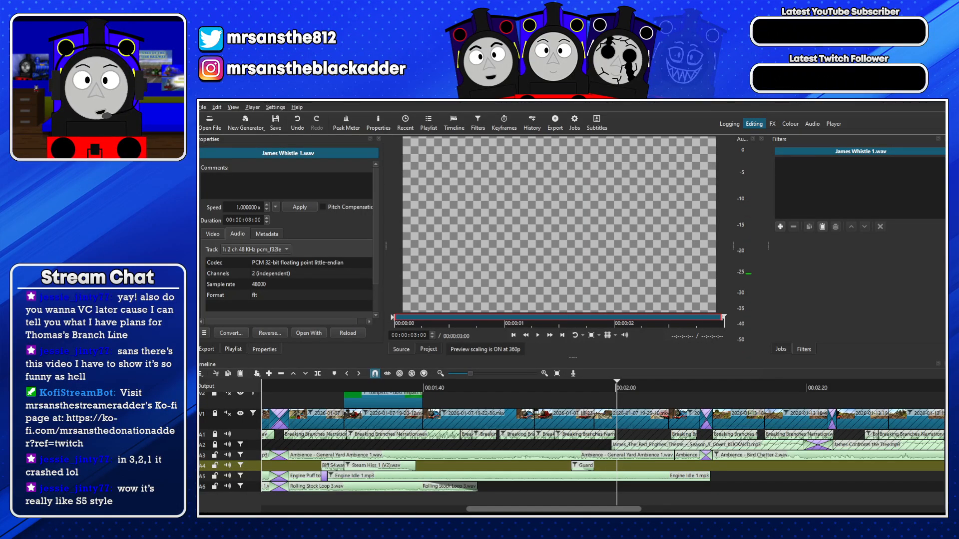
{"action": "left_click_drag", "start_coordinate": [958, 269], "coordinate": [488, 274]}
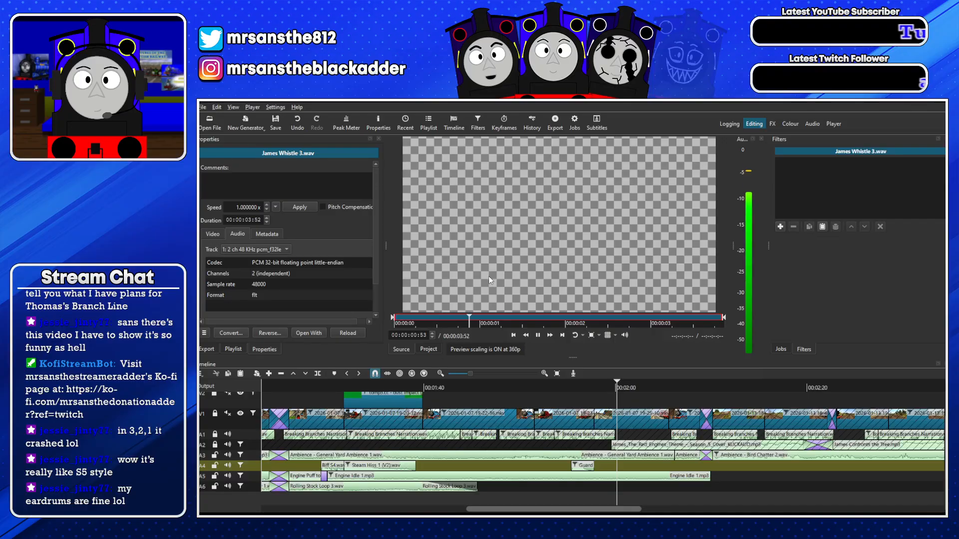
{"action": "left_click_drag", "start_coordinate": [550, 310], "coordinate": [617, 467]}
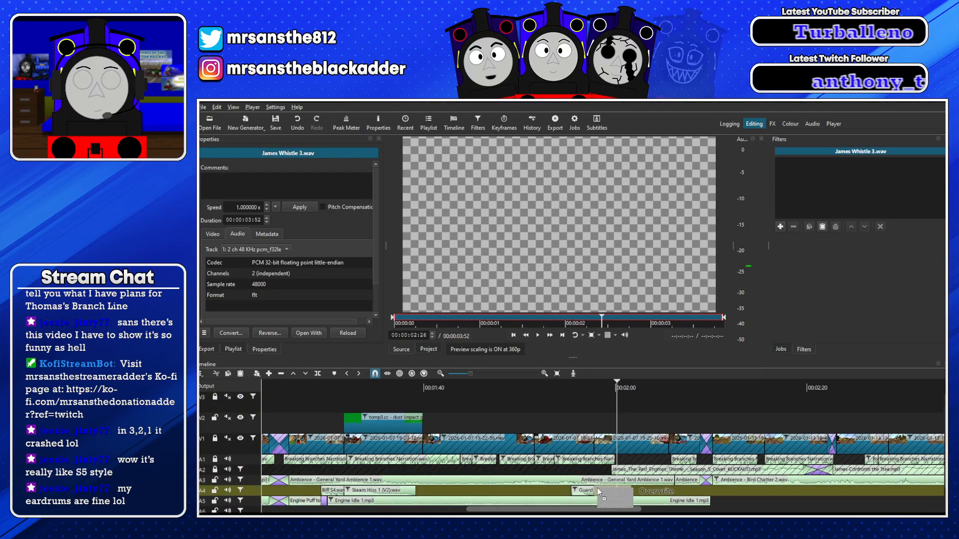
{"action": "key", "text": "space"}
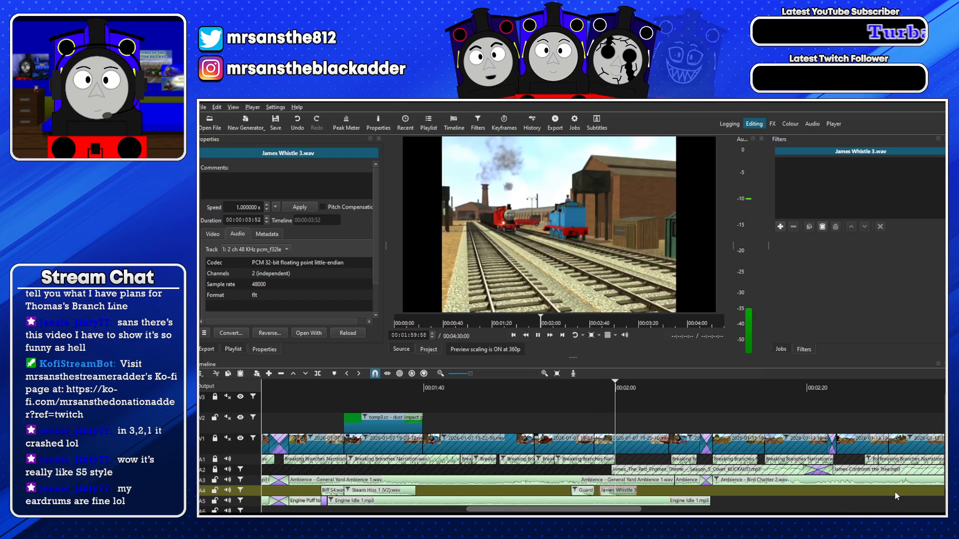
{"action": "left_click_drag", "start_coordinate": [947, 462], "coordinate": [947, 485]}
{"action": "key", "text": "space"}
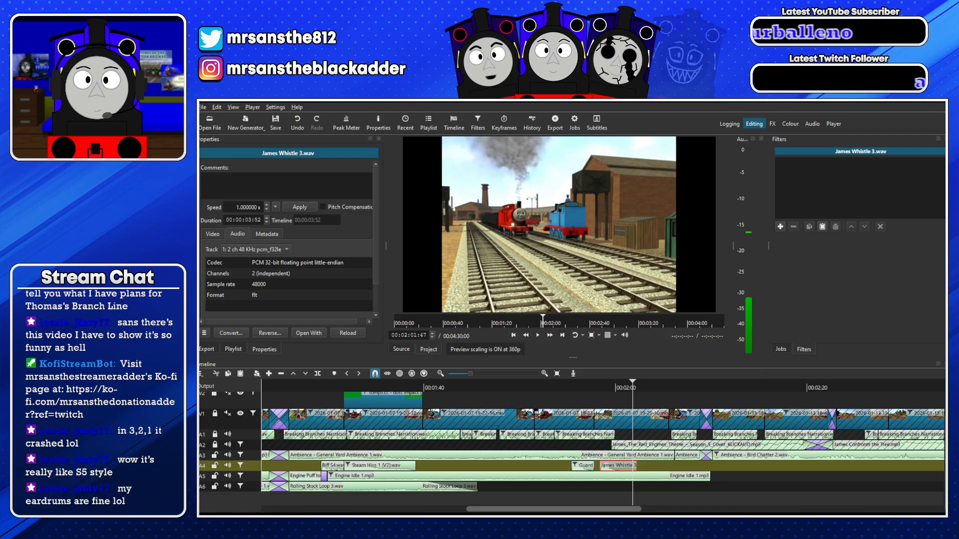
Audition several engine puffing sounds and place Big engine deep puffing (start).wav on track A6 under the engine's departure shot
{"action": "double_click", "coordinate": [935, 450]}
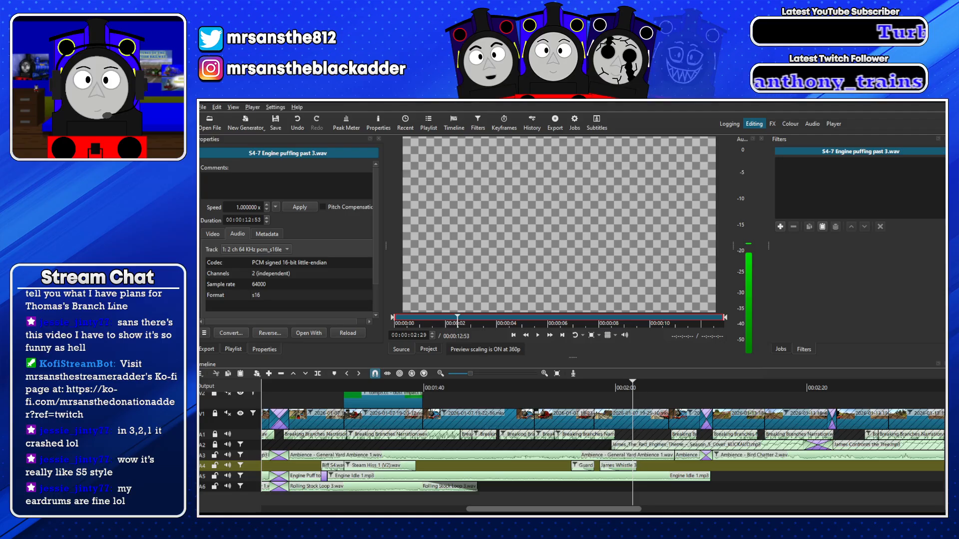
{"action": "double_click", "coordinate": [489, 259]}
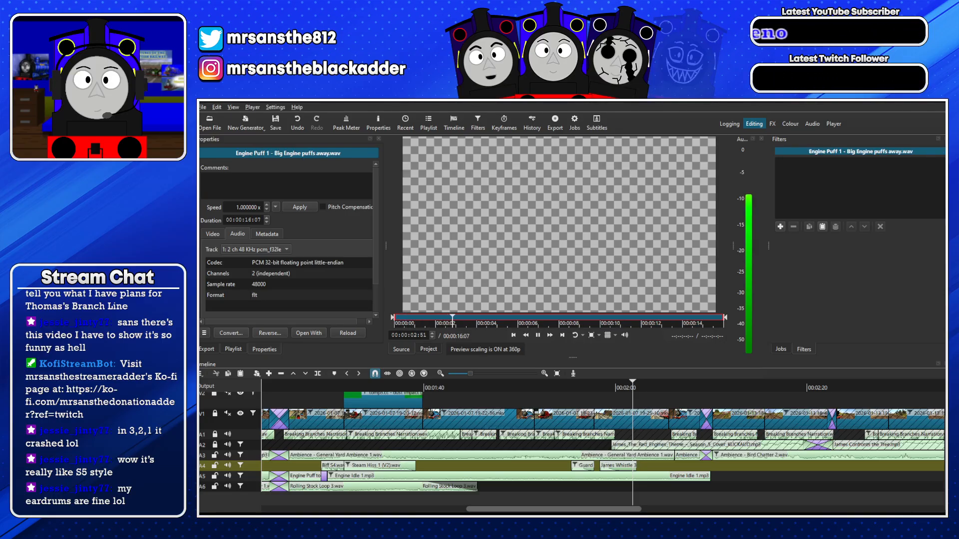
{"action": "double_click", "coordinate": [478, 274]}
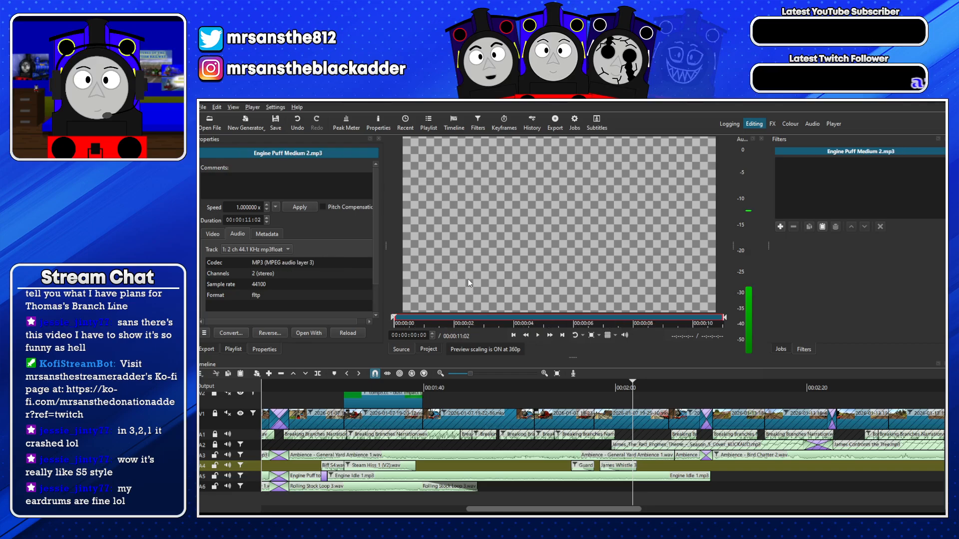
{"action": "key", "text": "space"}
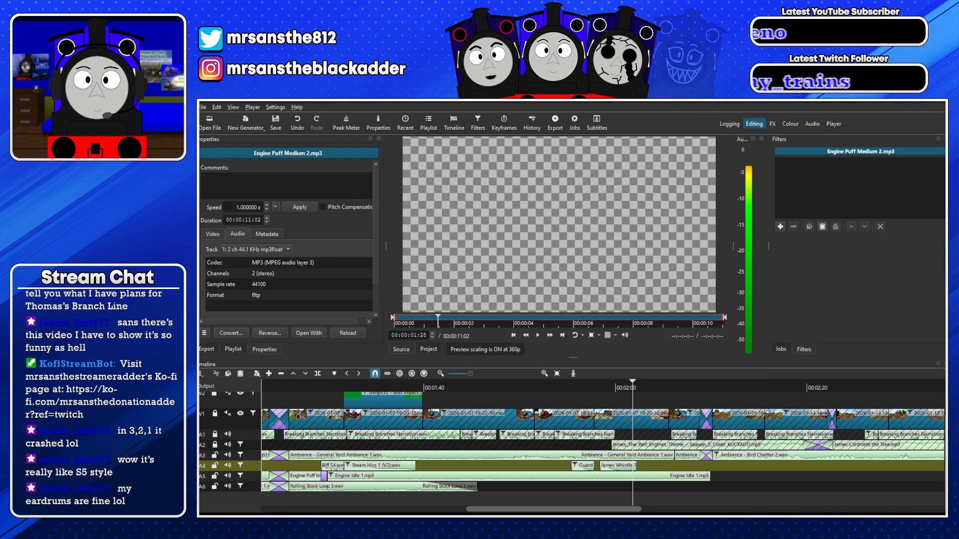
{"action": "left_click_drag", "start_coordinate": [477, 510], "coordinate": [643, 491]}
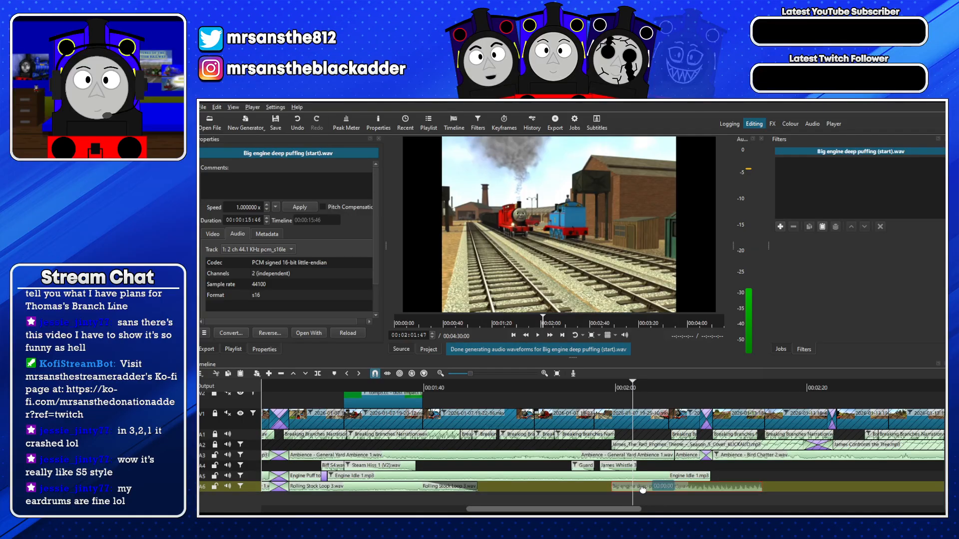
Shift the deep puffing clip to start just before the James whistle and give it a 00:00:01:25 audio fade-in
{"action": "left_click", "coordinate": [605, 387]}
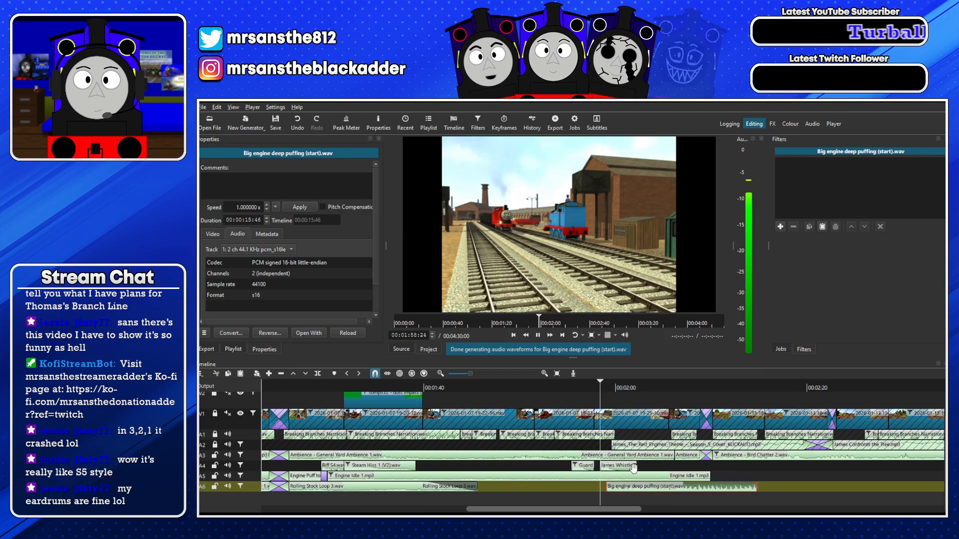
{"action": "left_click_drag", "start_coordinate": [643, 487], "coordinate": [610, 487]}
{"action": "key", "text": "space"}
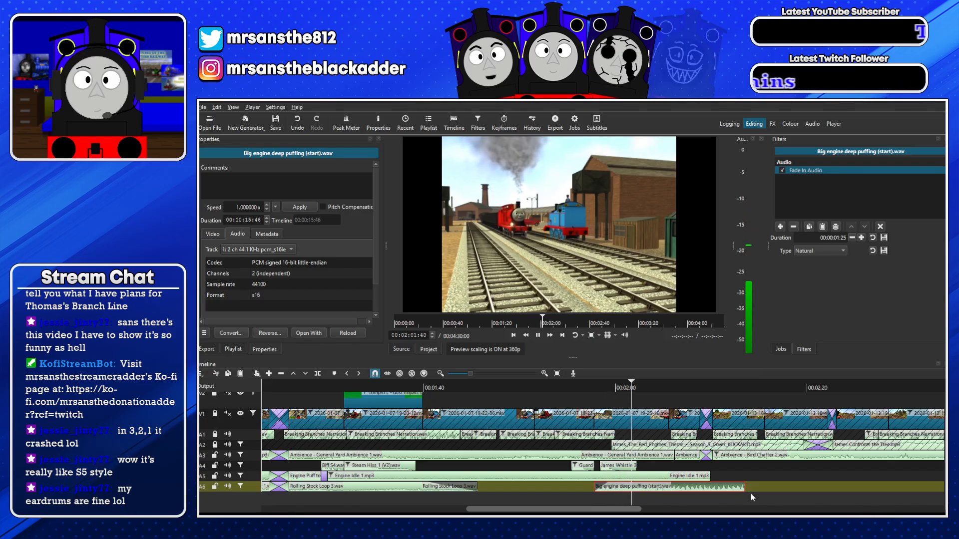
Trim the end of the deep puffing clip on A6 to a length of 00:00:12:23 and preview the departure shot
{"action": "left_click_drag", "start_coordinate": [745, 488], "coordinate": [685, 479]}
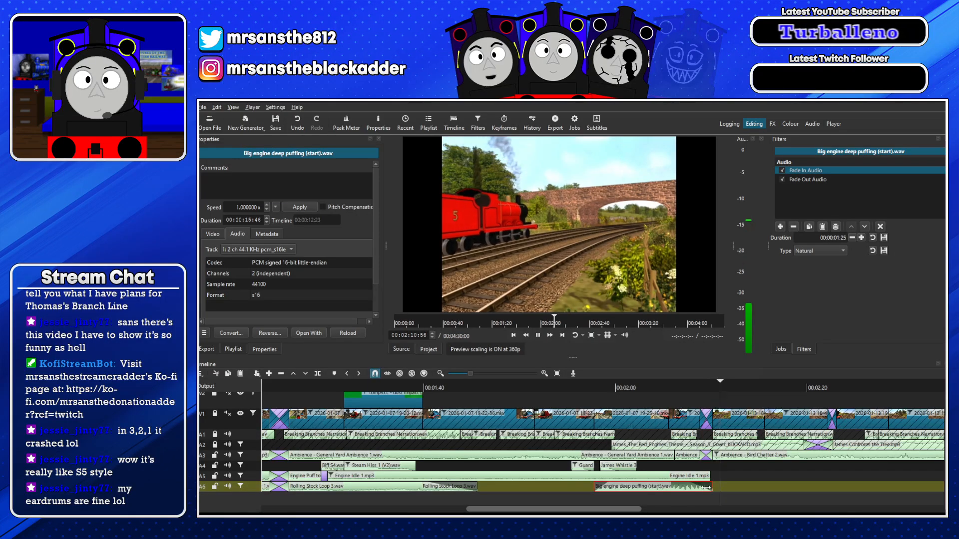
{"action": "mouse_move", "coordinate": [711, 486]}
{"action": "left_mouse_down"}
{"action": "mouse_move", "coordinate": [753, 490]}
{"action": "mouse_move", "coordinate": [726, 485]}
{"action": "left_mouse_up"}
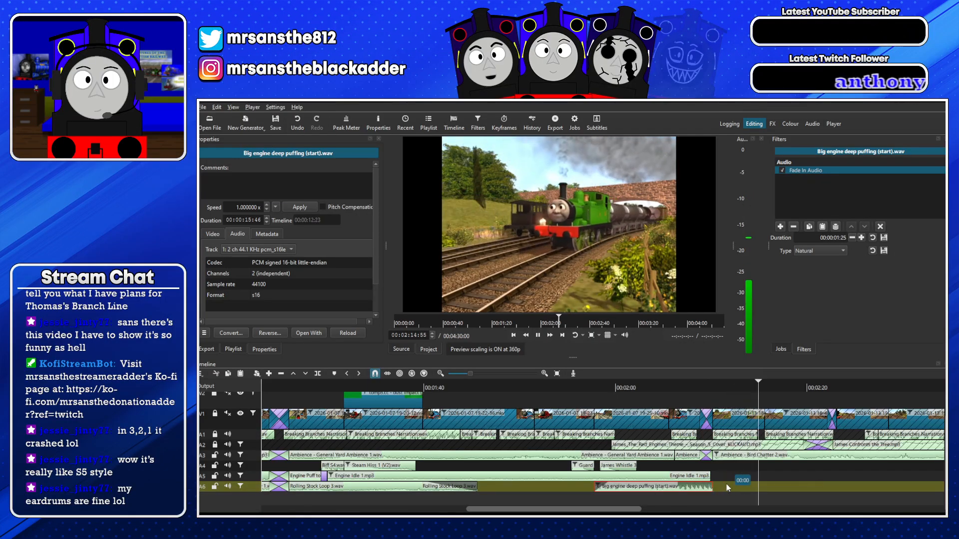
{"action": "left_click", "coordinate": [476, 375]}
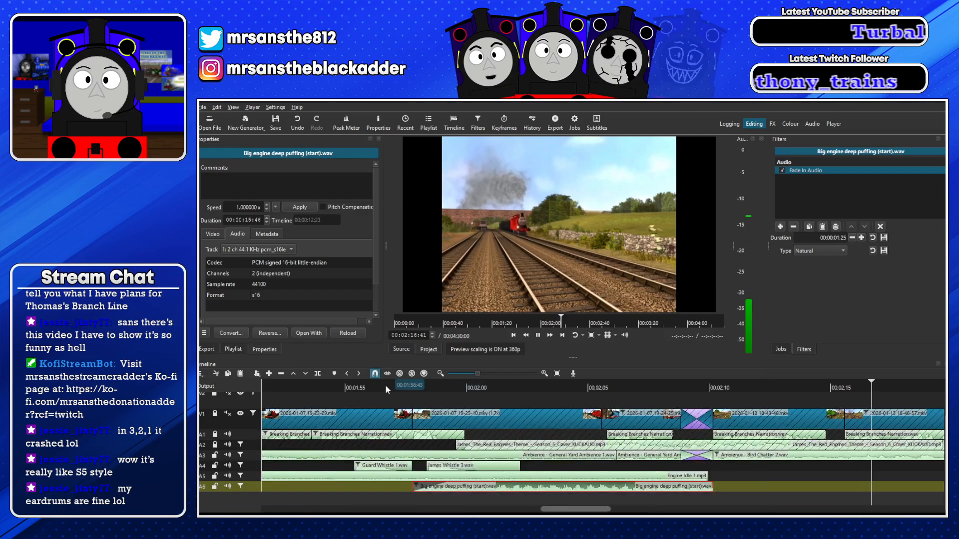
{"action": "left_click", "coordinate": [544, 389]}
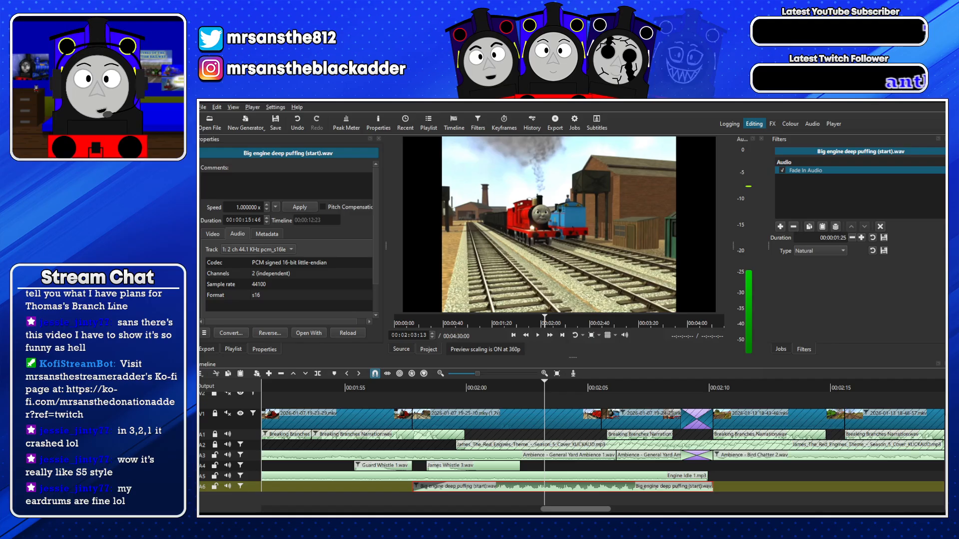
Place Engine Puff - Pass By 2 V2.wav on A5, crossfading from Engine Idle 1.mp3 at the dissolve to the bridge shot, and preview it
{"action": "left_click_drag", "start_coordinate": [200, 292], "coordinate": [700, 500]}
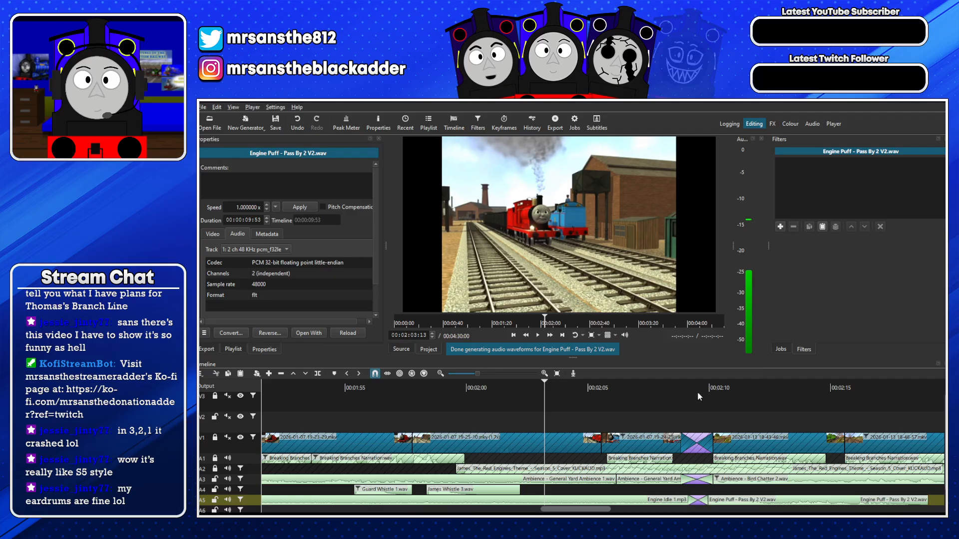
{"action": "left_click", "coordinate": [696, 381]}
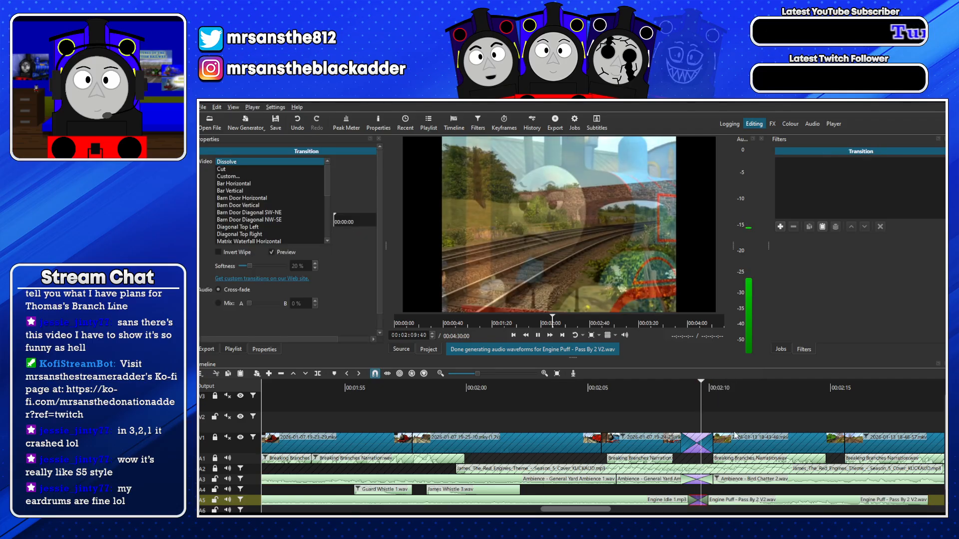
{"action": "scroll", "coordinate": [417, 474], "scroll_direction": "down", "scroll_amount": 2}
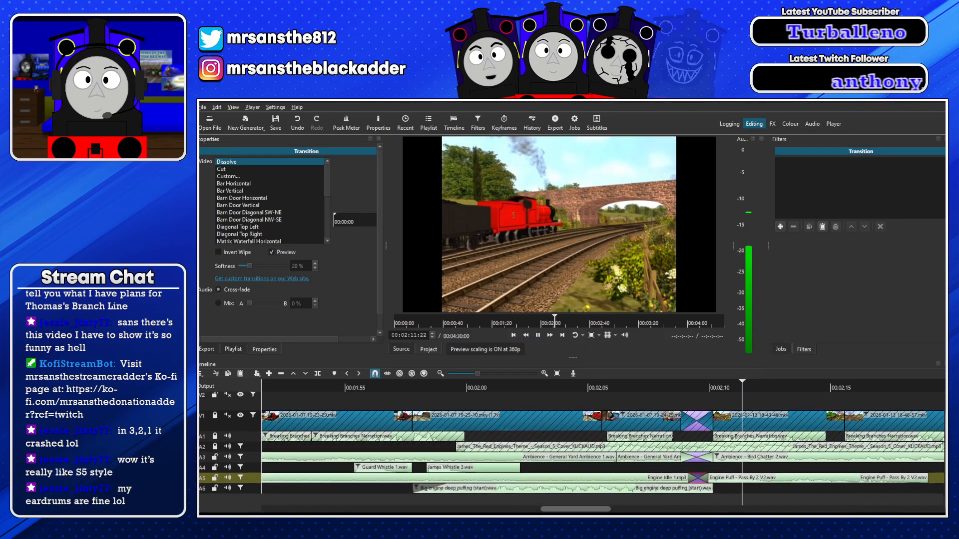
{"action": "key", "text": "space"}
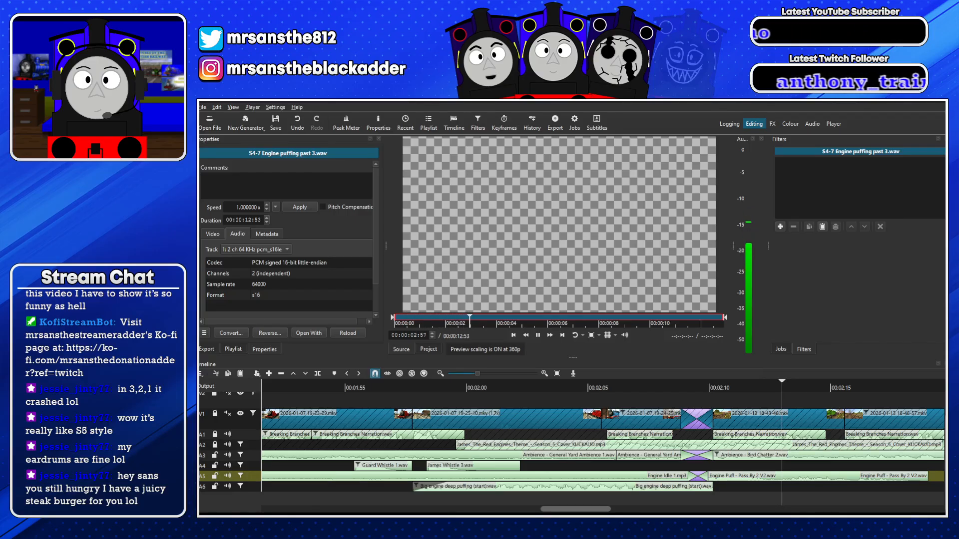
Place S4-7 Engine puffing past 3.wav on A6, adjust its crossfade with the deep puffing clip, and preview it
{"action": "left_click", "coordinate": [398, 320]}
{"action": "left_click_drag", "start_coordinate": [473, 289], "coordinate": [718, 500]}
{"action": "key", "text": "space"}
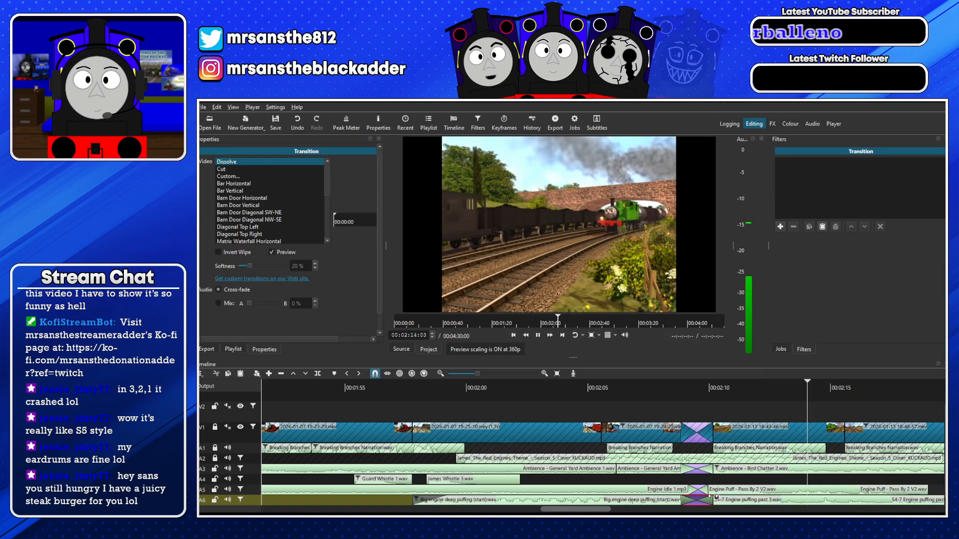
{"action": "key", "text": "space"}
{"action": "key", "text": "ctrl+z"}
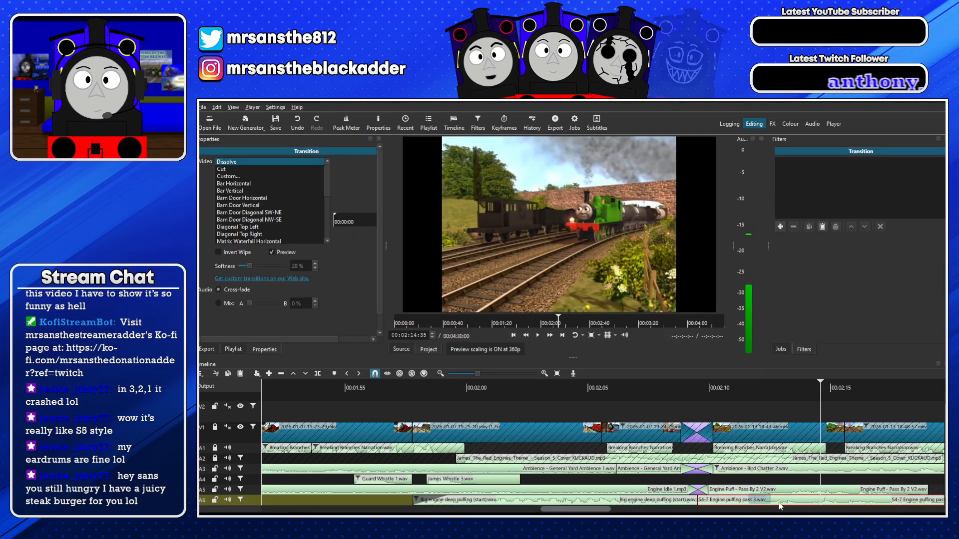
{"action": "left_click_drag", "start_coordinate": [728, 506], "coordinate": [668, 498]}
{"action": "left_click", "coordinate": [695, 441]}
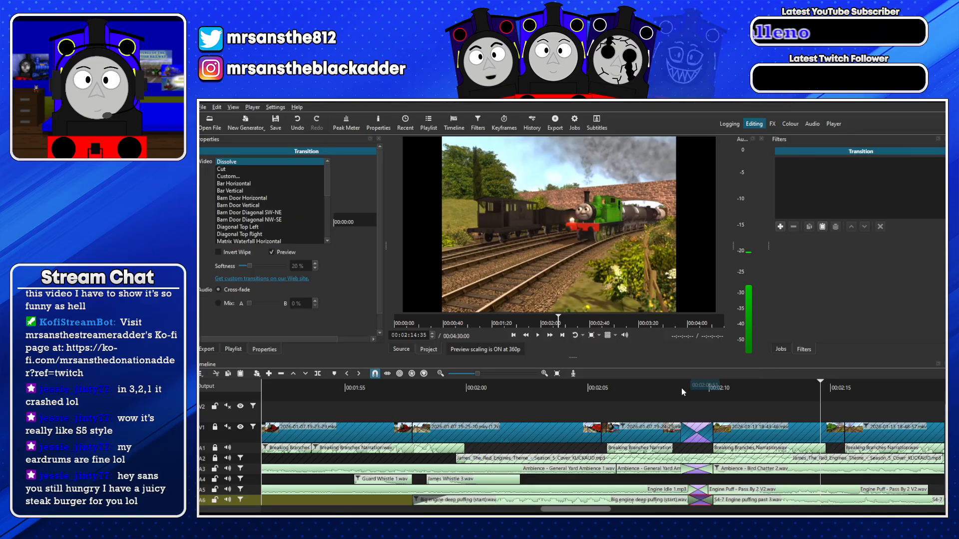
{"action": "left_click", "coordinate": [680, 383]}
{"action": "key", "text": "space"}
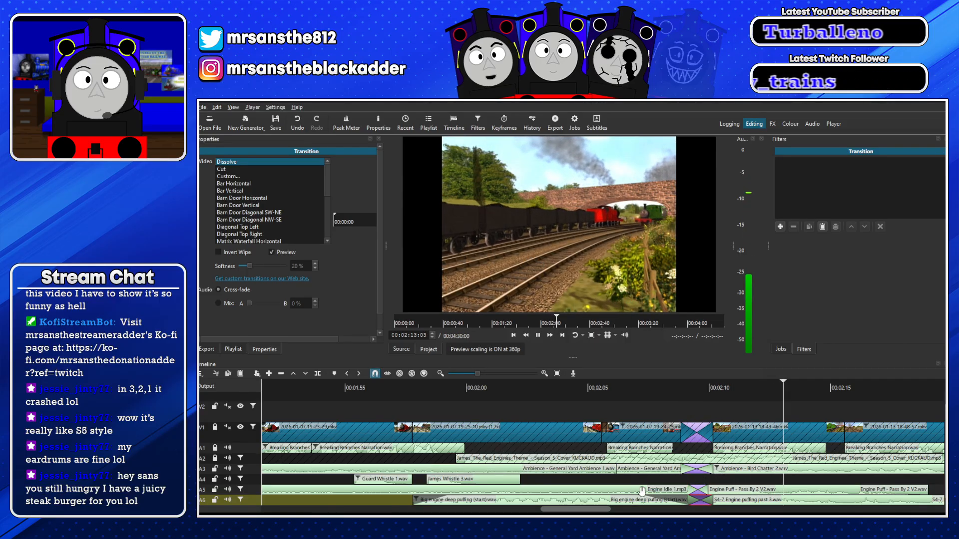
Shift S4-7 Engine puffing past 3.wav clear of the deep puffing with a 00:00:02:31 fade-in, and trim both bridge-shot puffing clips to the next cut
{"action": "left_click_drag", "start_coordinate": [734, 500], "coordinate": [812, 502]}
{"action": "left_click", "coordinate": [736, 494]}
{"action": "left_click_drag", "start_coordinate": [739, 501], "coordinate": [806, 500]}
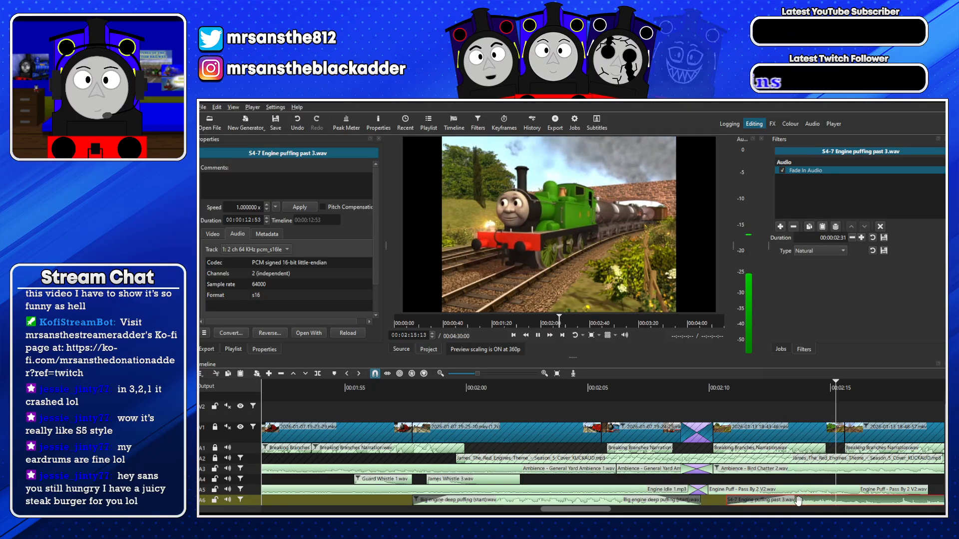
{"action": "left_click_drag", "start_coordinate": [943, 500], "coordinate": [839, 500]}
{"action": "left_click_drag", "start_coordinate": [927, 491], "coordinate": [842, 490]}
Copy the earlier S4-7 Engine puffing past.wav clip and paste it on A5 directly after Engine Puff - Pass By 2 V2.wav
{"action": "left_click_drag", "start_coordinate": [579, 512], "coordinate": [488, 512]}
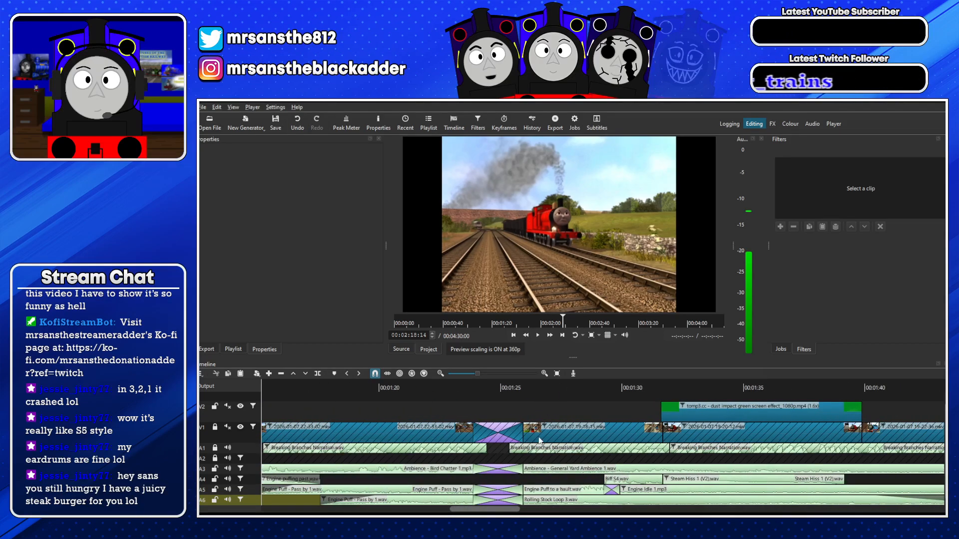
{"action": "left_click_drag", "start_coordinate": [473, 375], "coordinate": [471, 376]}
{"action": "left_click_drag", "start_coordinate": [608, 510], "coordinate": [439, 506]}
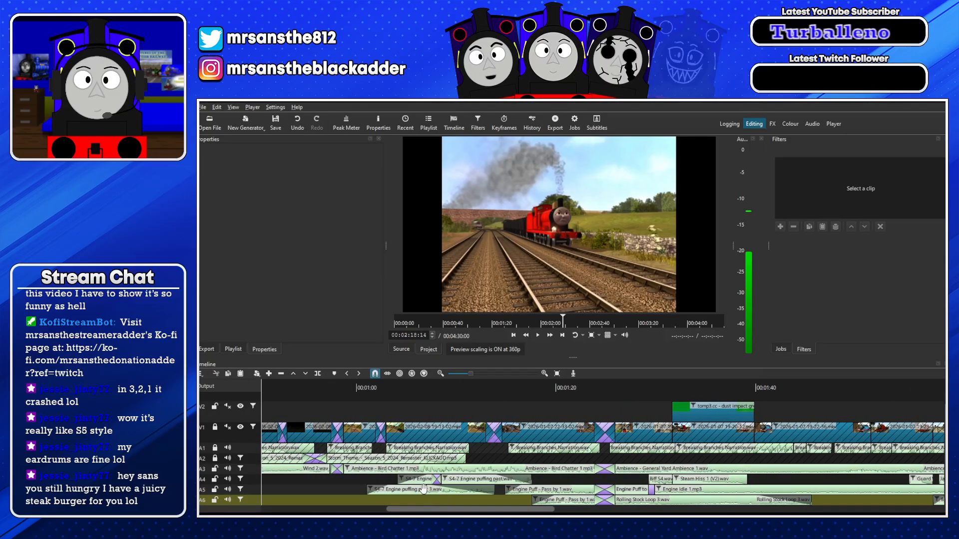
{"action": "left_click", "coordinate": [423, 490]}
{"action": "left_click", "coordinate": [472, 479]}
{"action": "key", "text": "ctrl+c"}
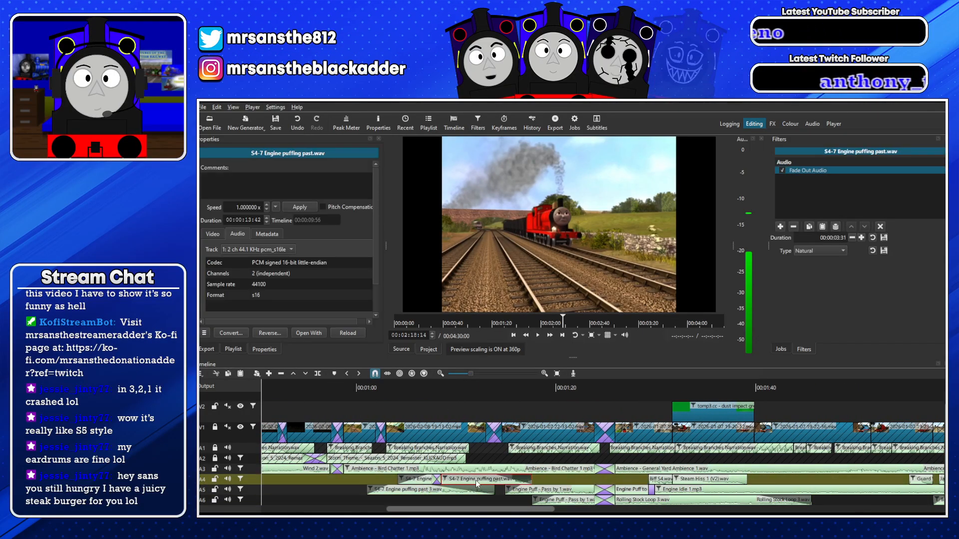
{"action": "key", "text": "ctrl+v"}
{"action": "left_click_drag", "start_coordinate": [498, 483], "coordinate": [427, 484]}
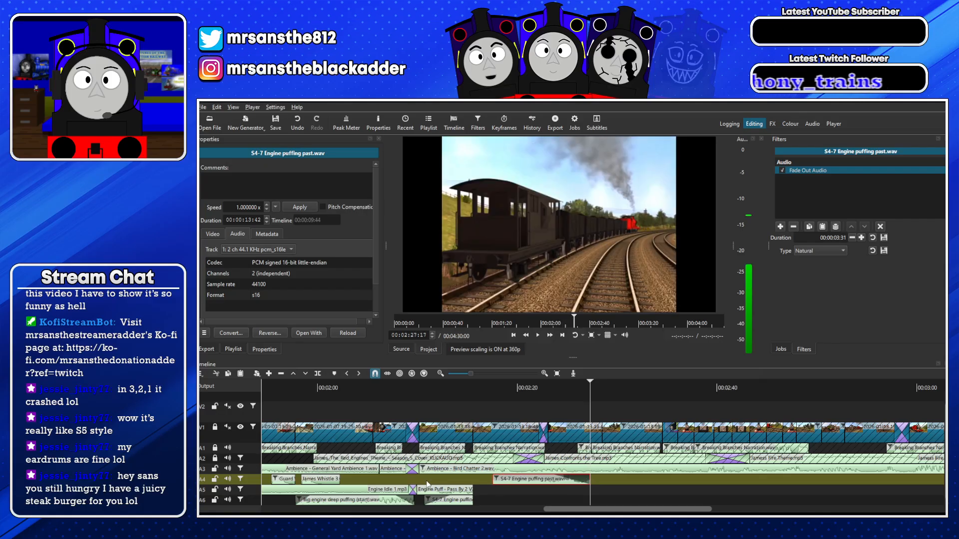
{"action": "left_click_drag", "start_coordinate": [507, 476], "coordinate": [499, 491]}
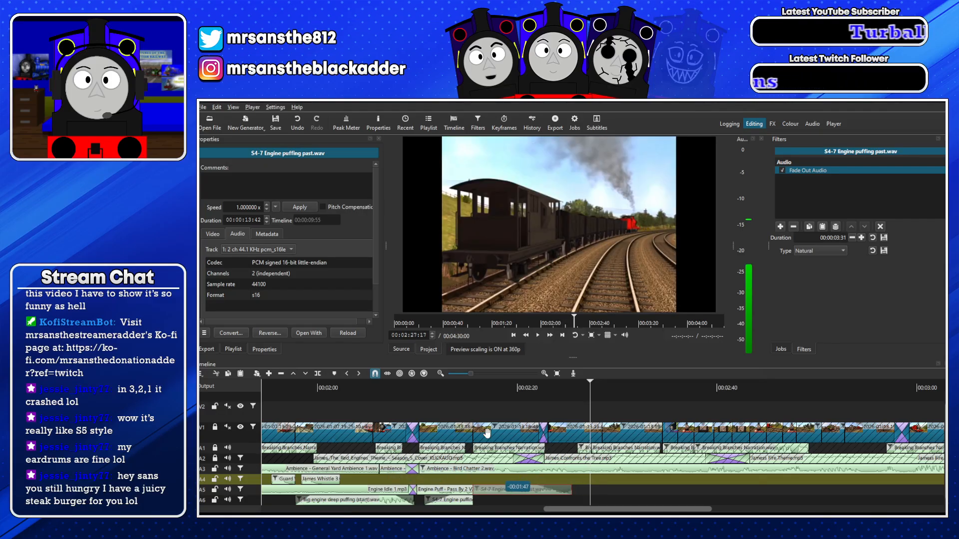
Extend the pasted clip's end and trim its start for a length of 00:00:12:47, and preview it against the pass-by shot
{"action": "left_click", "coordinate": [472, 388]}
{"action": "key", "text": "space"}
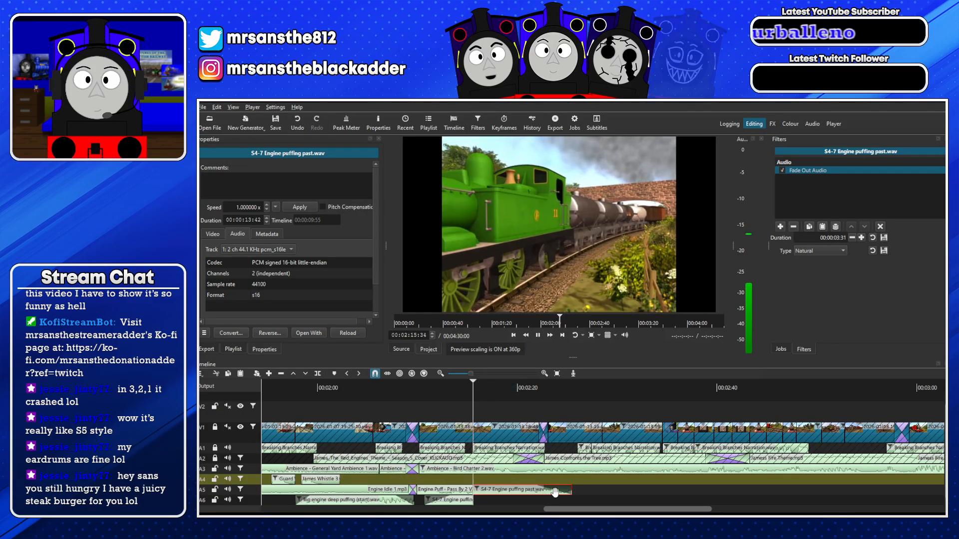
{"action": "left_click_drag", "start_coordinate": [625, 494], "coordinate": [637, 495]}
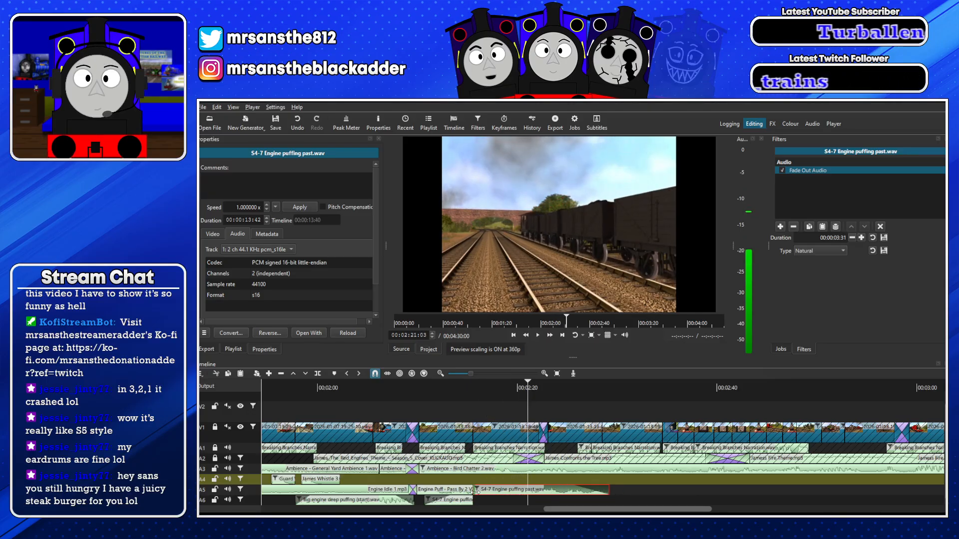
{"action": "left_click_drag", "start_coordinate": [475, 492], "coordinate": [491, 492]}
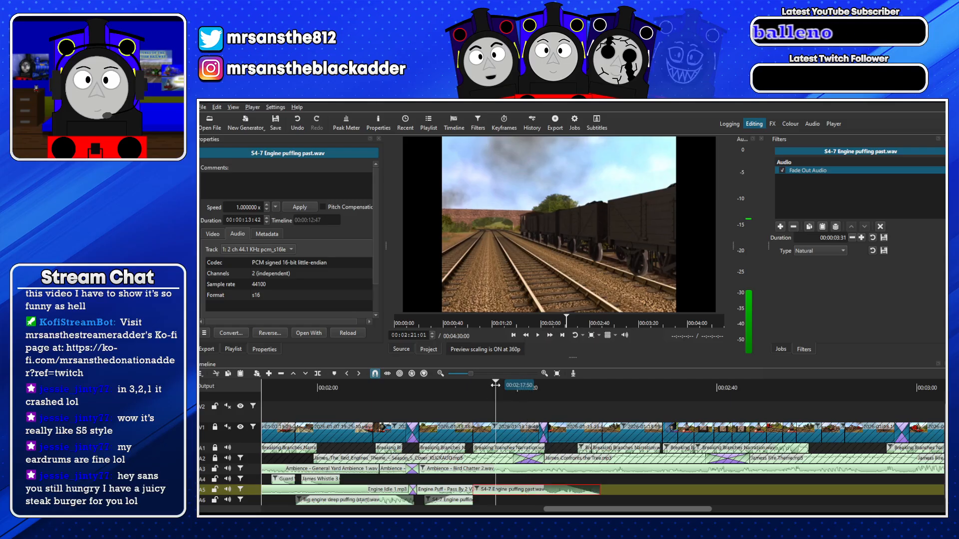
{"action": "left_click", "coordinate": [495, 386]}
{"action": "key", "text": "space"}
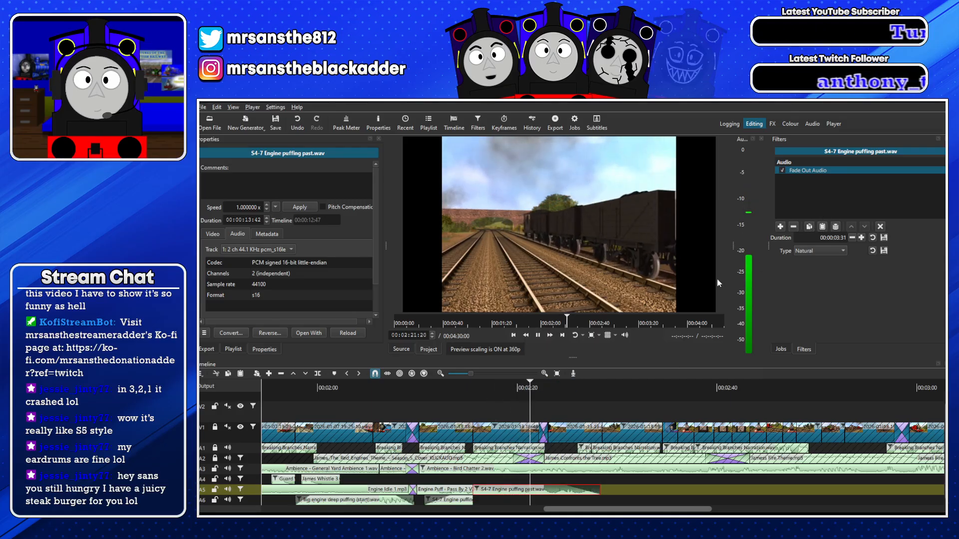
Copy track A4's Gain / Volume filter onto the pasted S4-7 Engine puffing past.wav clip and set its level to -3.0 dB
{"action": "left_click", "coordinate": [253, 481]}
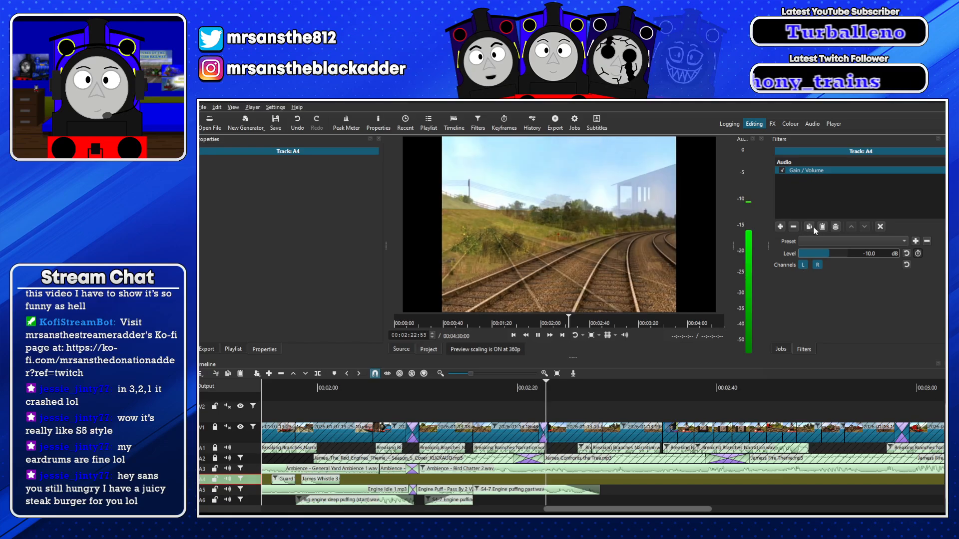
{"action": "left_click", "coordinate": [491, 387]}
{"action": "left_click", "coordinate": [523, 493]}
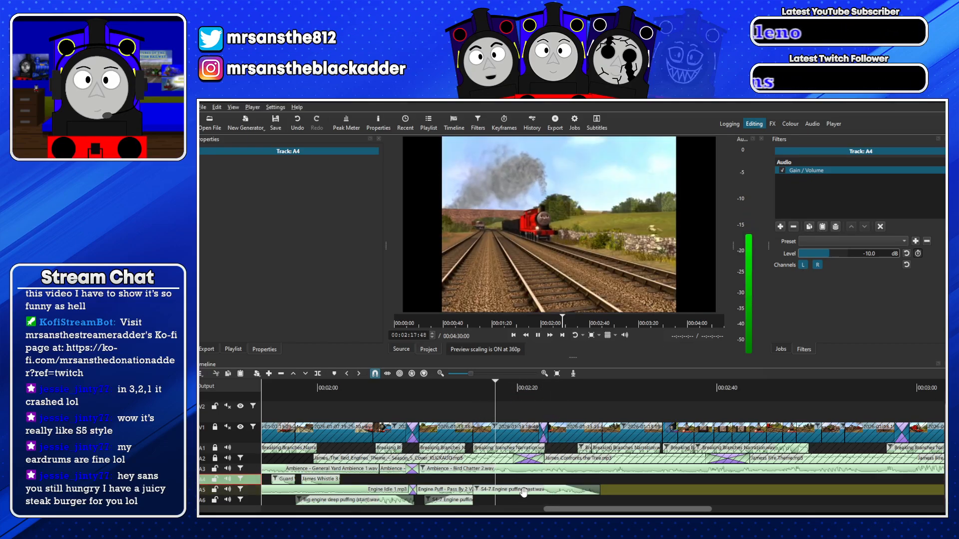
{"action": "left_click", "coordinate": [820, 181]}
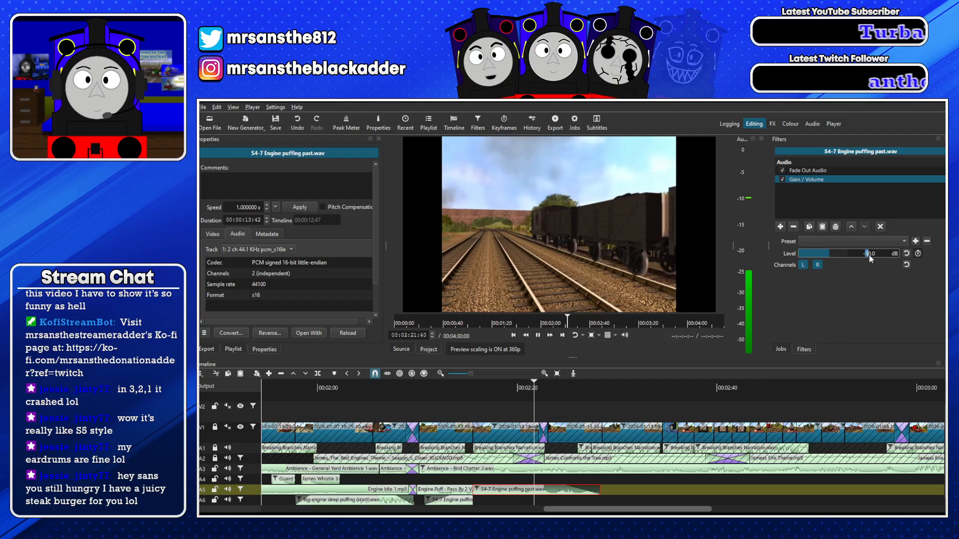
{"action": "type", "text": "3"}
Preview the quieter puffing clip and trim its end to the dissolve that closes the pass-by shot
{"action": "left_click", "coordinate": [484, 386]}
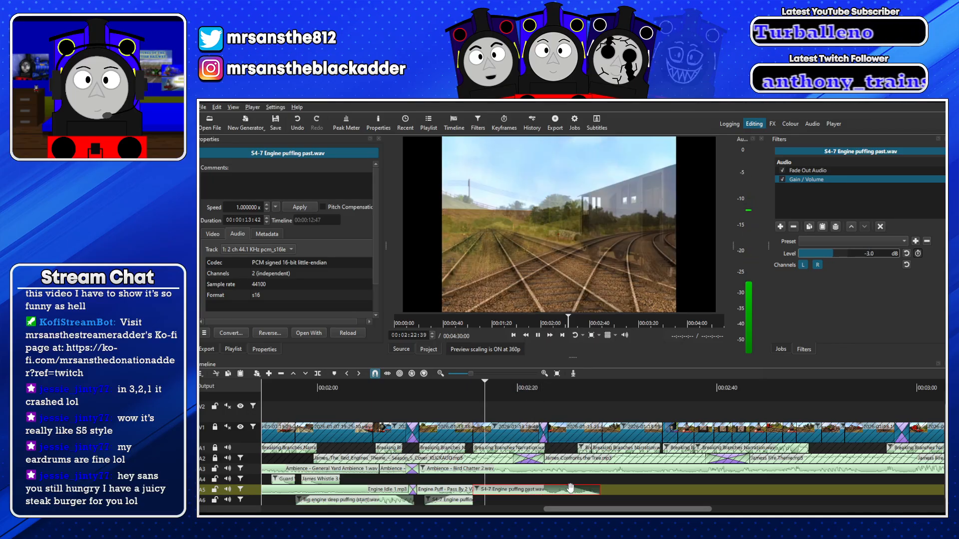
{"action": "left_click_drag", "start_coordinate": [575, 492], "coordinate": [542, 482]}
{"action": "key", "text": "space"}
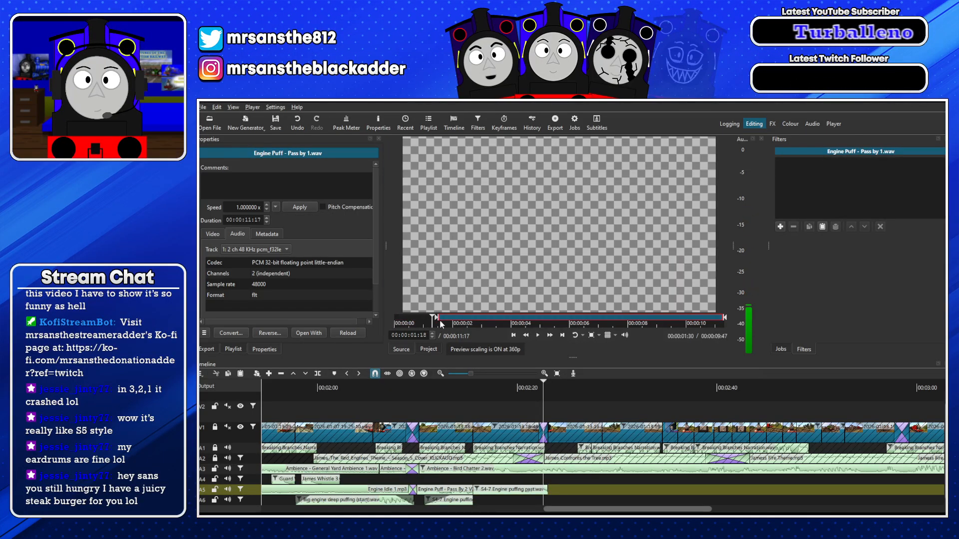
Place Engine Puff - Pass by 1.wav on A5 crossfading from S4-7 Engine puffing past.wav, and trim its end to the guard's-van shot's close
{"action": "left_click_drag", "start_coordinate": [513, 292], "coordinate": [576, 499]}
{"action": "key", "text": "space"}
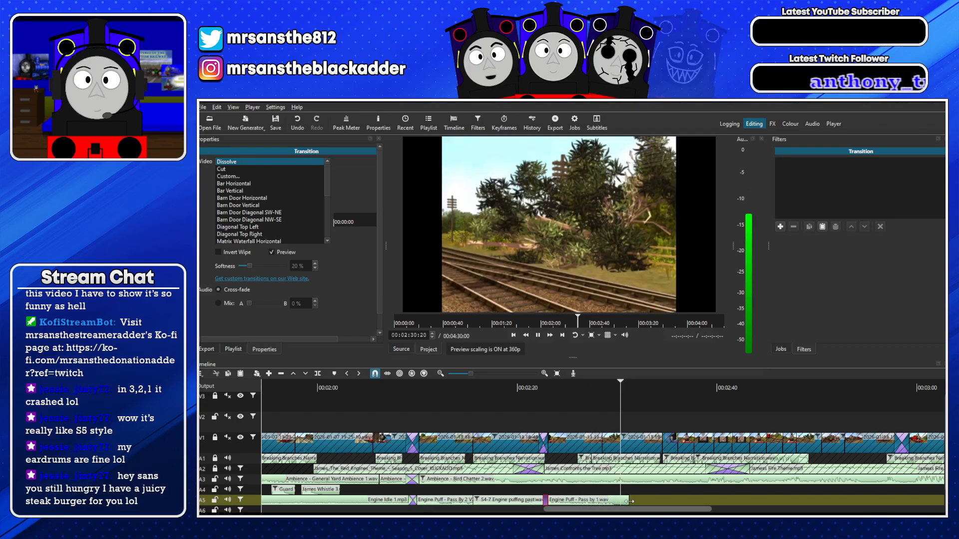
{"action": "left_click_drag", "start_coordinate": [629, 501], "coordinate": [604, 500]}
{"action": "key", "text": "space"}
{"action": "scroll", "coordinate": [523, 398], "scroll_direction": "down", "scroll_amount": 1}
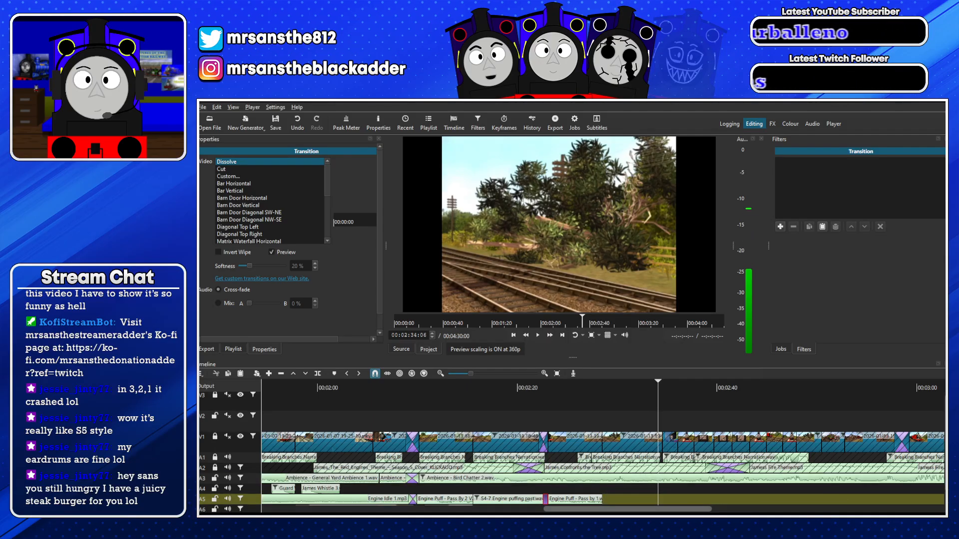
{"action": "key", "text": "space"}
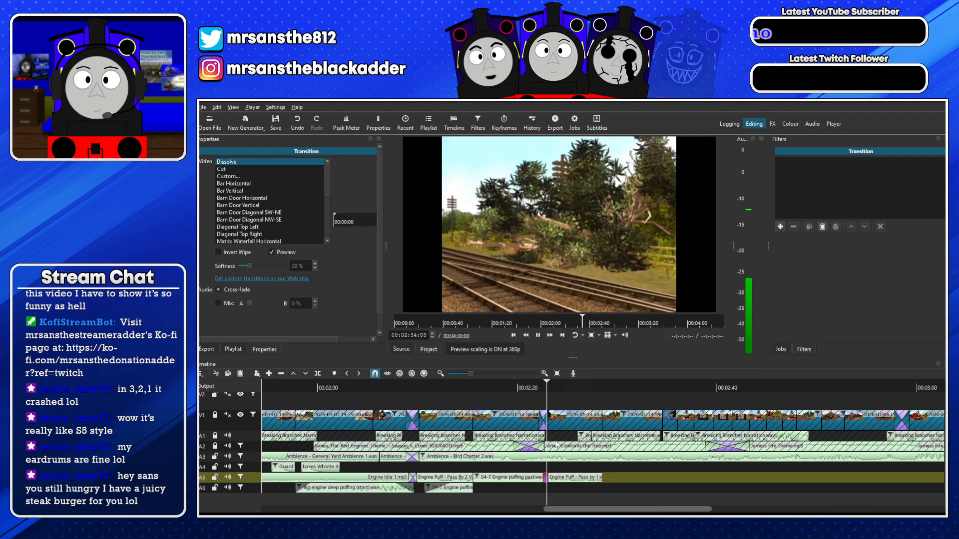
Reposition Engine Puff - Pass by 1.wav and rebuild its crossfade with the preceding clip at the dissolve, bringing its length to 00:00:06:40
{"action": "left_click", "coordinate": [560, 477]}
{"action": "mouse_move", "coordinate": [561, 478]}
{"action": "left_mouse_down"}
{"action": "mouse_move", "coordinate": [590, 477]}
{"action": "mouse_move", "coordinate": [547, 479]}
{"action": "left_mouse_up"}
{"action": "key", "text": "space"}
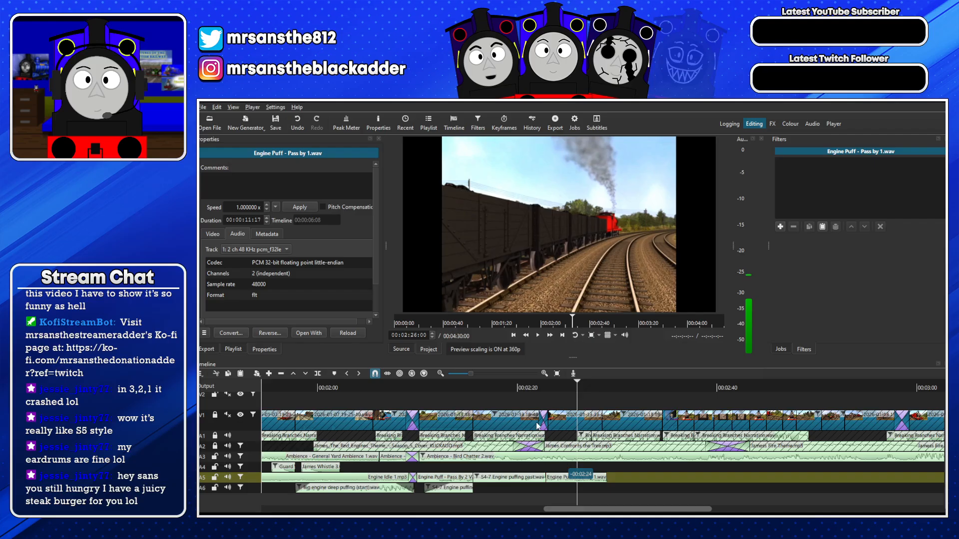
{"action": "mouse_move", "coordinate": [549, 480]}
{"action": "left_mouse_down"}
{"action": "mouse_move", "coordinate": [536, 484]}
{"action": "mouse_move", "coordinate": [559, 479]}
{"action": "left_mouse_up"}
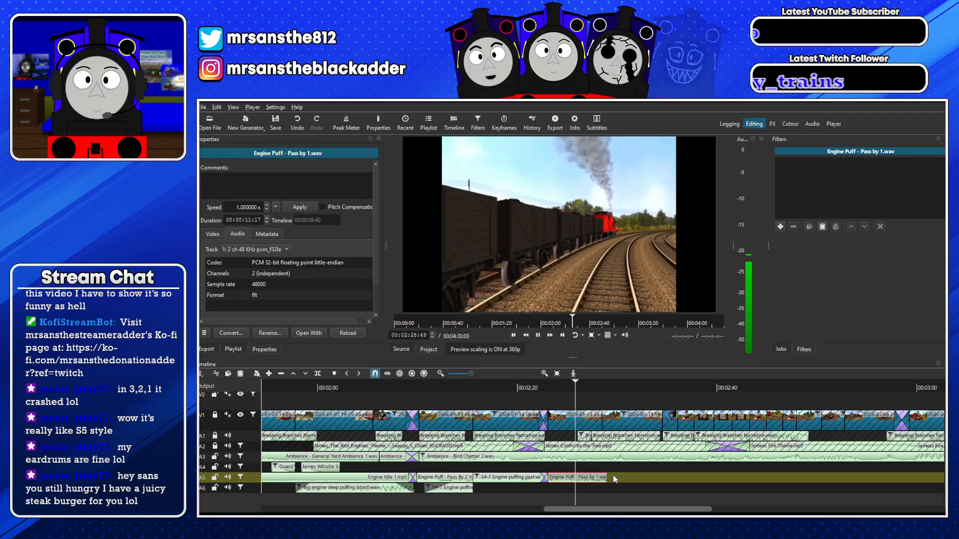
Paste the Gain / Volume filter onto Engine Puff - Pass by 1.wav, set its level to 5.0 dB, and preview it
{"action": "left_click", "coordinate": [822, 227]}
{"action": "left_click_drag", "start_coordinate": [870, 255], "coordinate": [859, 255]}
{"action": "key", "text": "BackSpace"}
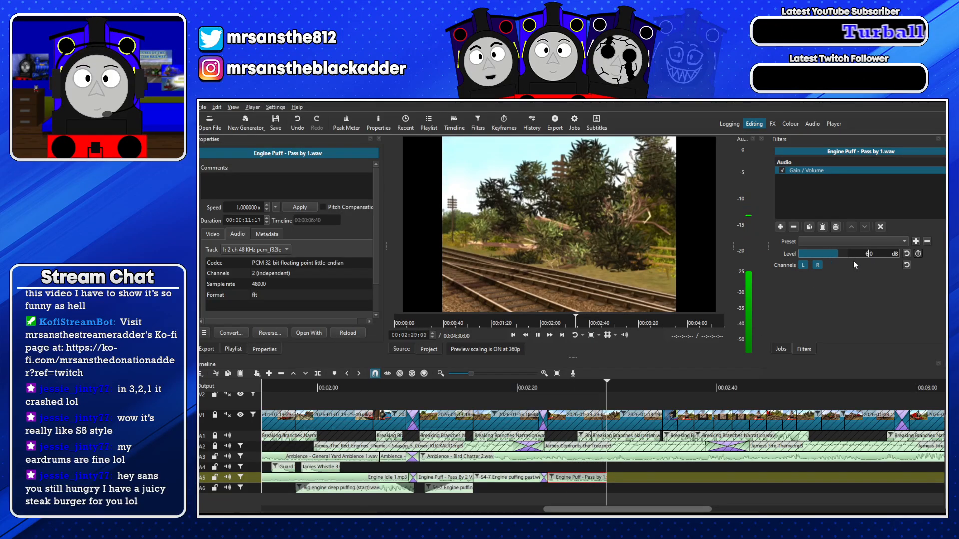
{"action": "type", "text": "5"}
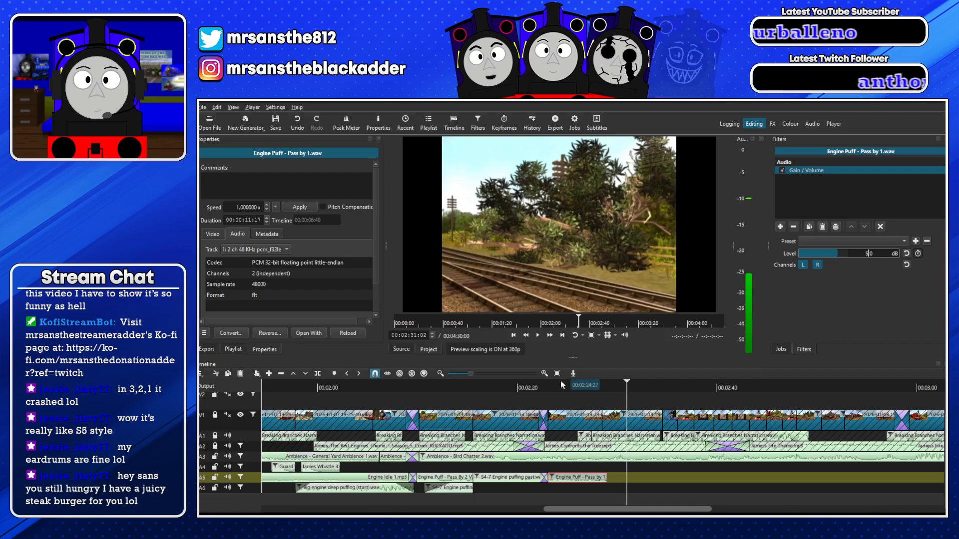
{"action": "left_click", "coordinate": [248, 420]}
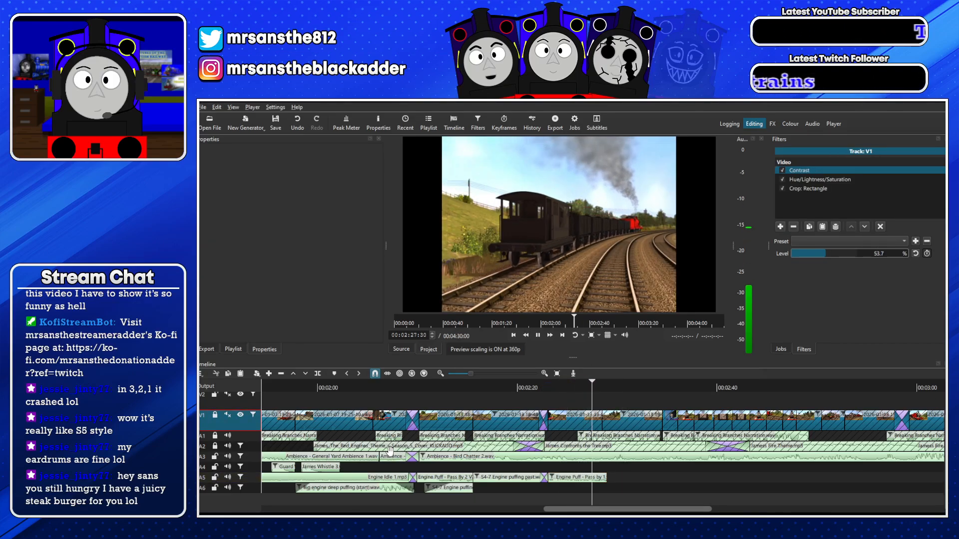
Shorten the end of Engine Puff - Pass by 1.wav and place S4-7 puff (Loop).wav further along A5, at the start of the driver's close-up
{"action": "left_click_drag", "start_coordinate": [606, 480], "coordinate": [601, 480]}
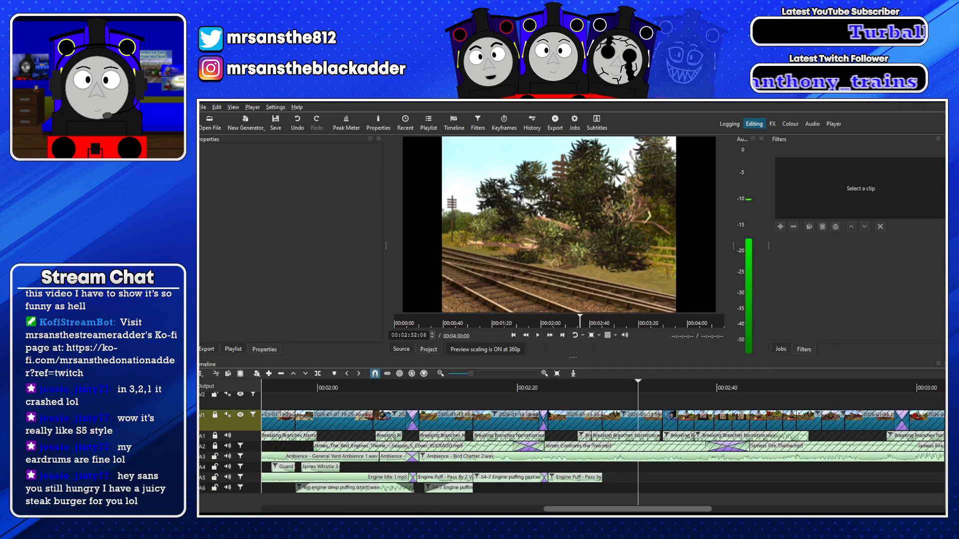
{"action": "double_click", "coordinate": [743, 338]}
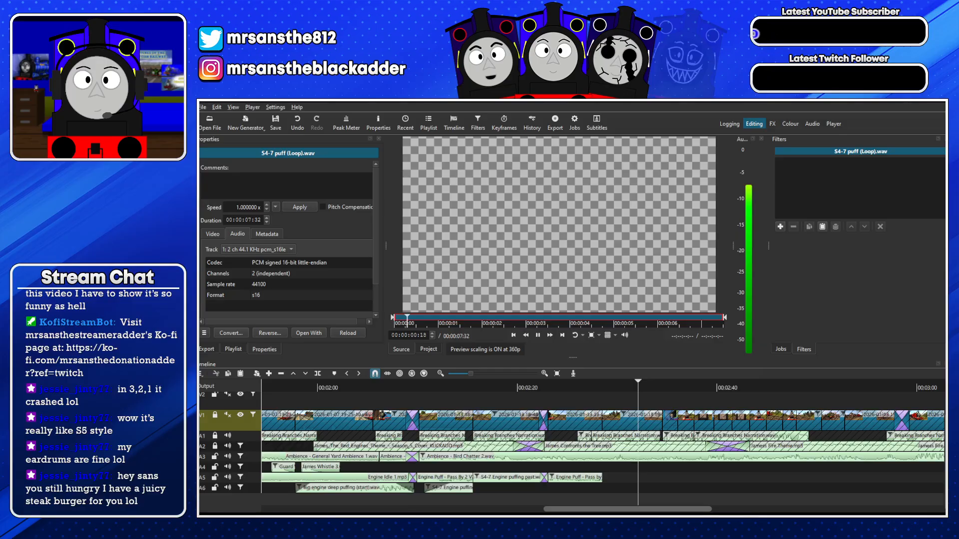
{"action": "left_click_drag", "start_coordinate": [560, 225], "coordinate": [664, 501]}
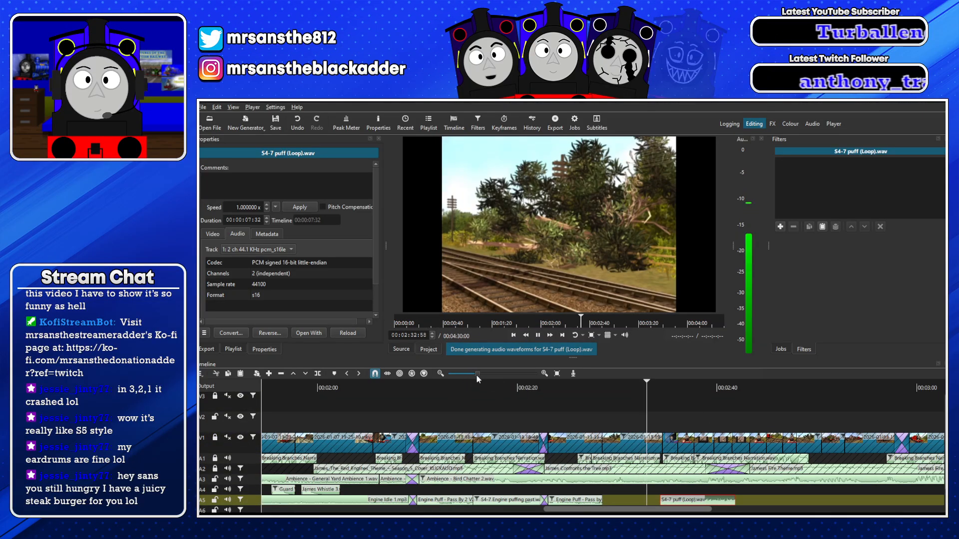
{"action": "left_click", "coordinate": [476, 375]}
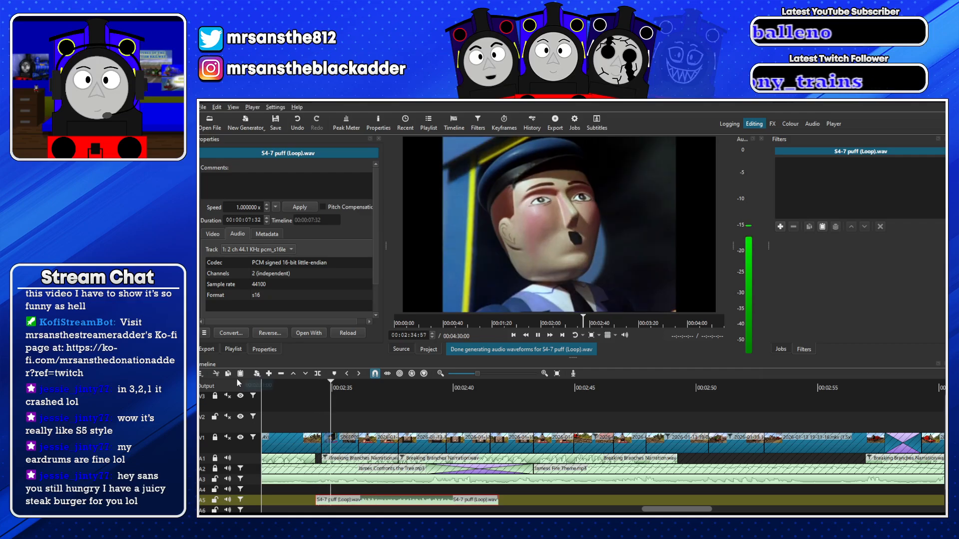
{"action": "left_click", "coordinate": [275, 389]}
{"action": "key", "text": "space"}
{"action": "left_click_drag", "start_coordinate": [389, 498], "coordinate": [406, 499]}
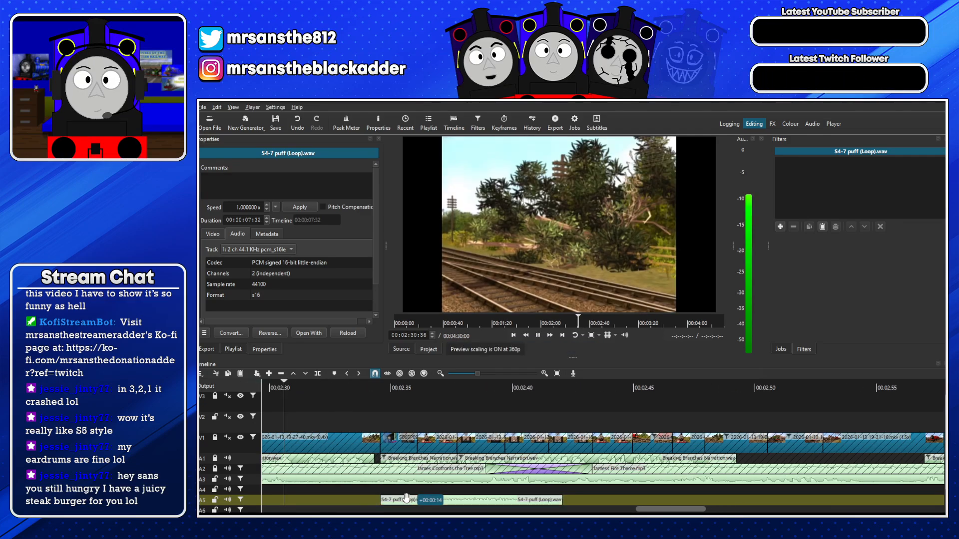
Paste the Gain / Volume filter onto S4-7 puff (Loop).wav with its level at -5.0 dB
{"action": "left_click", "coordinate": [822, 227]}
{"action": "type", "text": "6"}
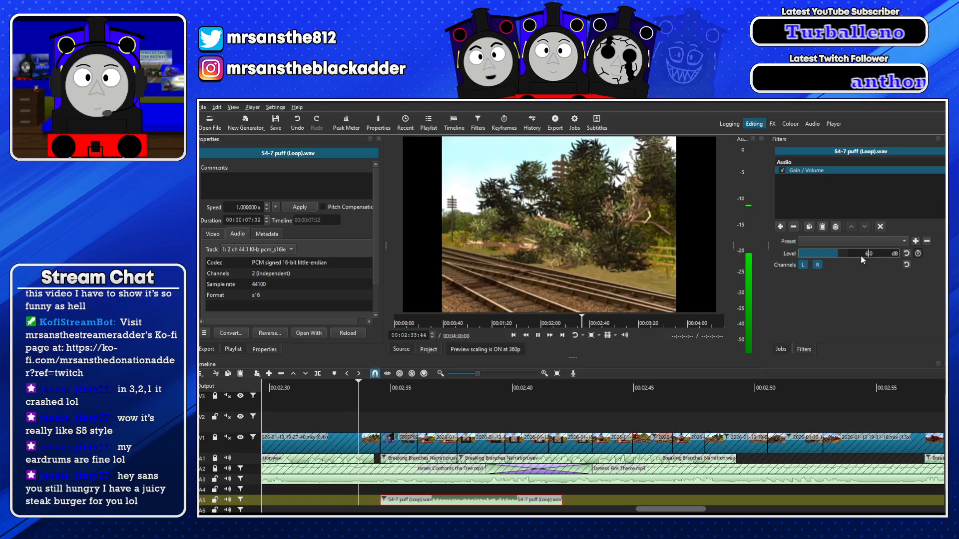
{"action": "key", "text": "BackSpace"}
{"action": "type", "text": "5"}
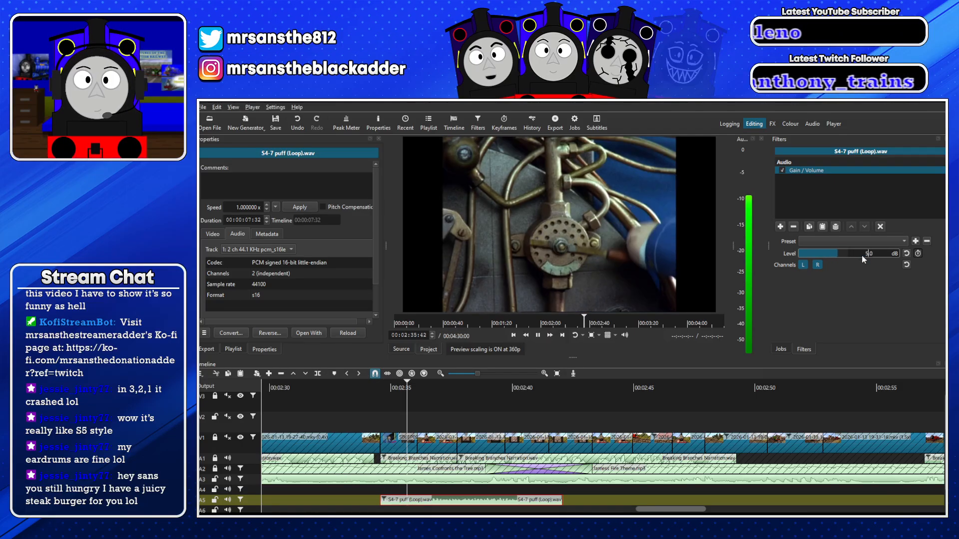
{"action": "left_click", "coordinate": [794, 228]}
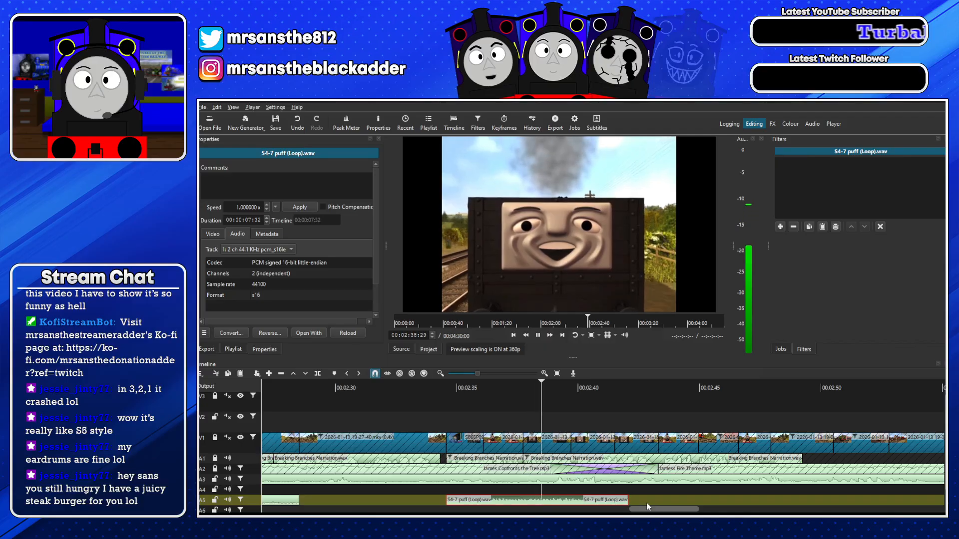
{"action": "left_click", "coordinate": [823, 227]}
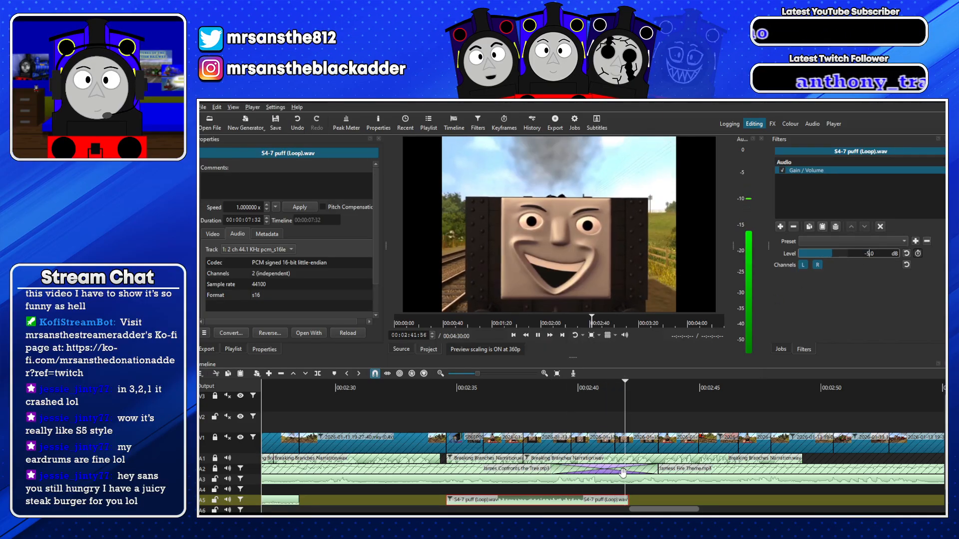
Paste another copy of S4-7 puff (Loop).wav onto A5 and undo the paste
{"action": "left_click", "coordinate": [666, 480]}
{"action": "left_click", "coordinate": [640, 388]}
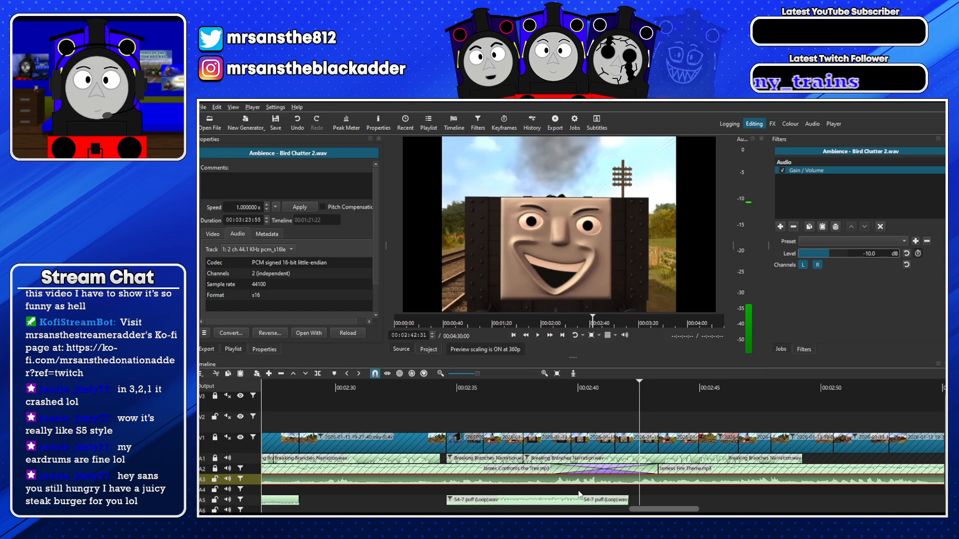
{"action": "left_click", "coordinate": [649, 499]}
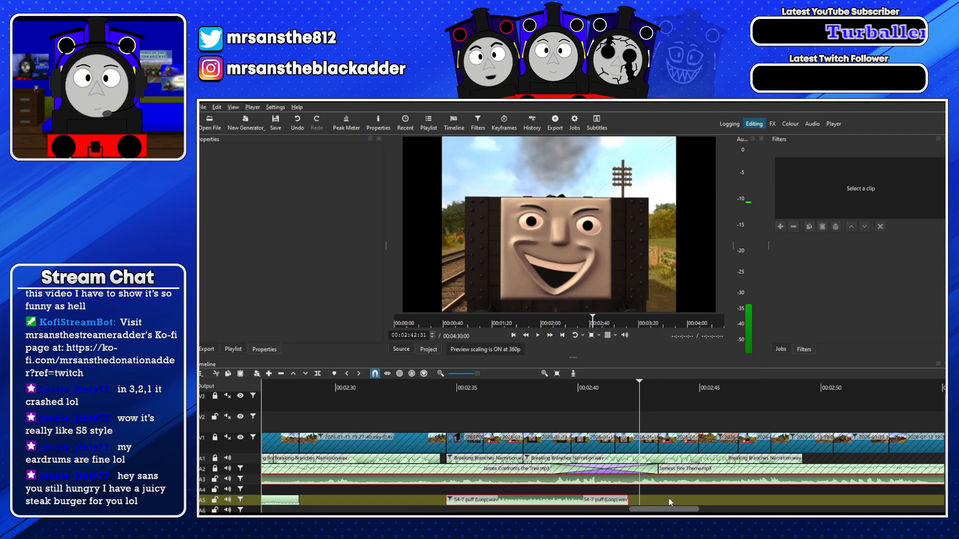
{"action": "key", "text": "ctrl+v"}
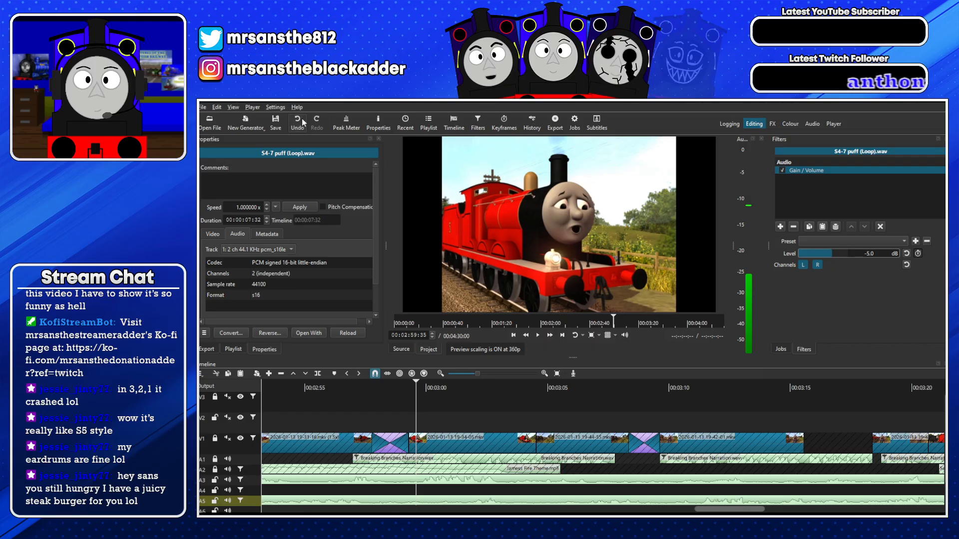
{"action": "key", "text": "ctrl+z"}
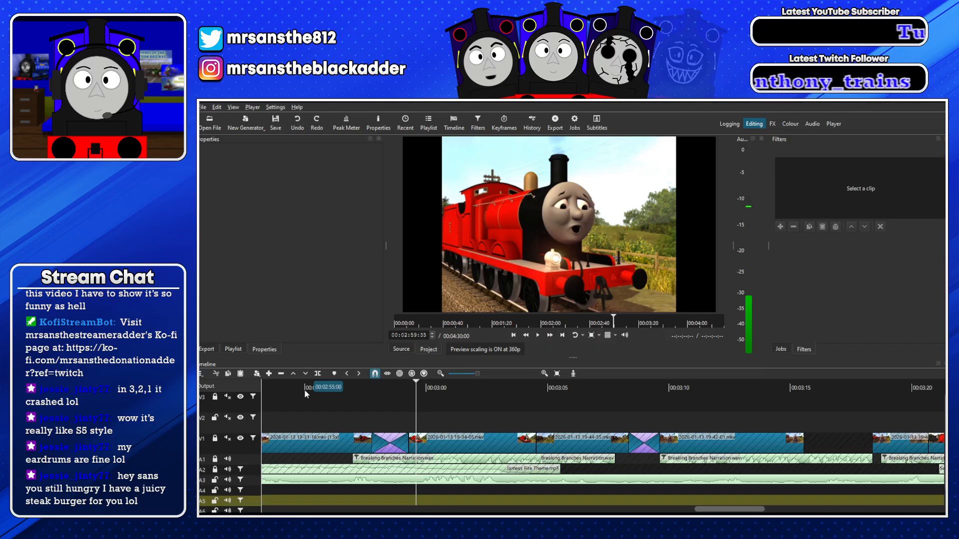
{"action": "scroll", "coordinate": [288, 390], "scroll_direction": "left", "scroll_amount": 6}
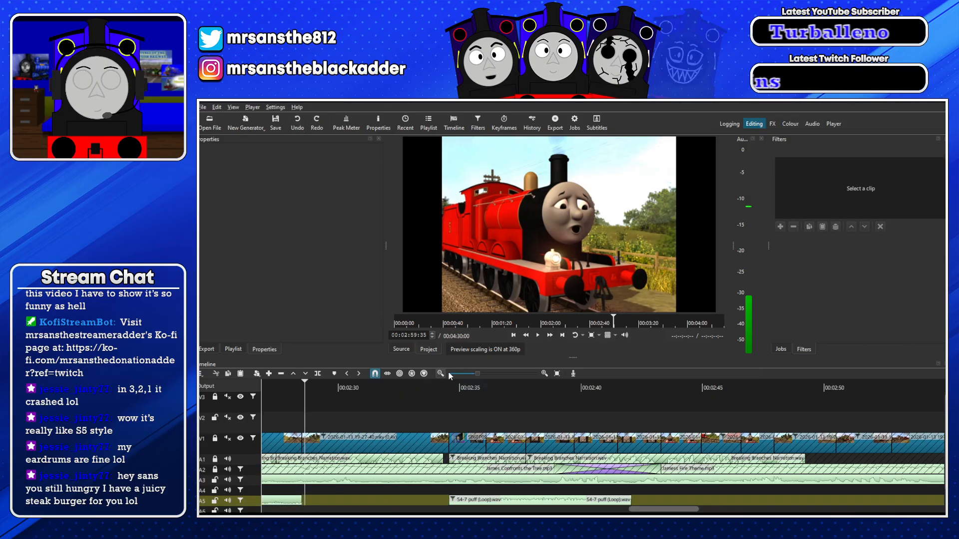
{"action": "key", "text": "space"}
{"action": "left_click_drag", "start_coordinate": [477, 374], "coordinate": [472, 374]}
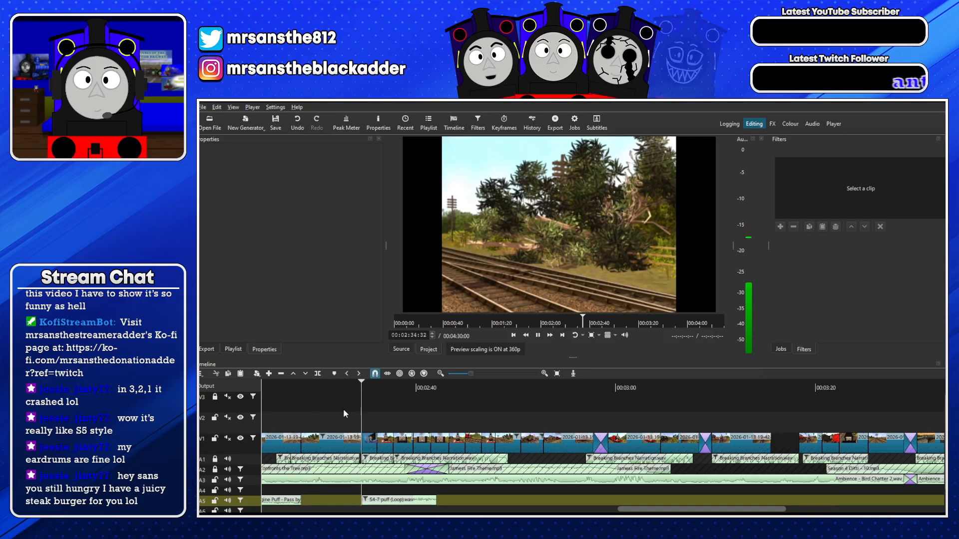
{"action": "left_click_drag", "start_coordinate": [471, 374], "coordinate": [475, 374]}
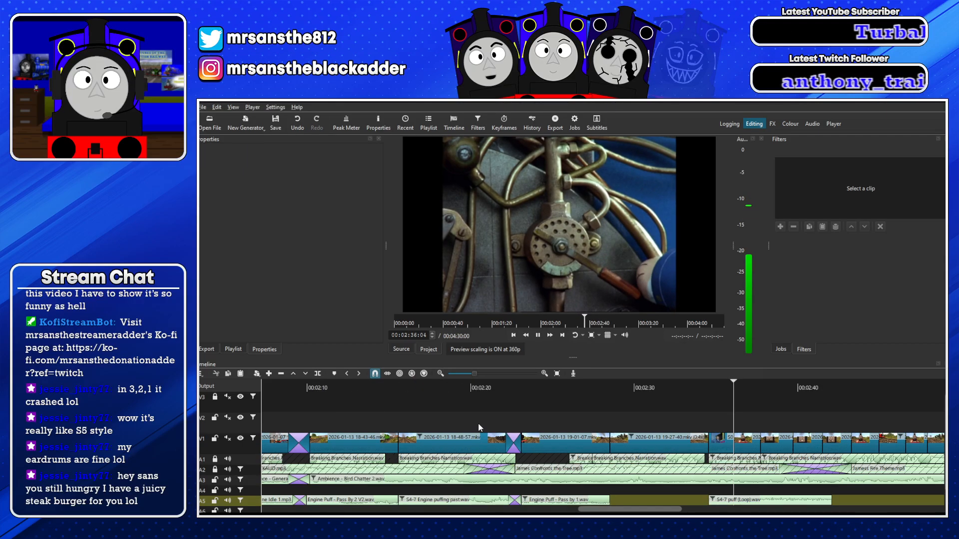
{"action": "left_click_drag", "start_coordinate": [712, 437], "coordinate": [697, 436]}
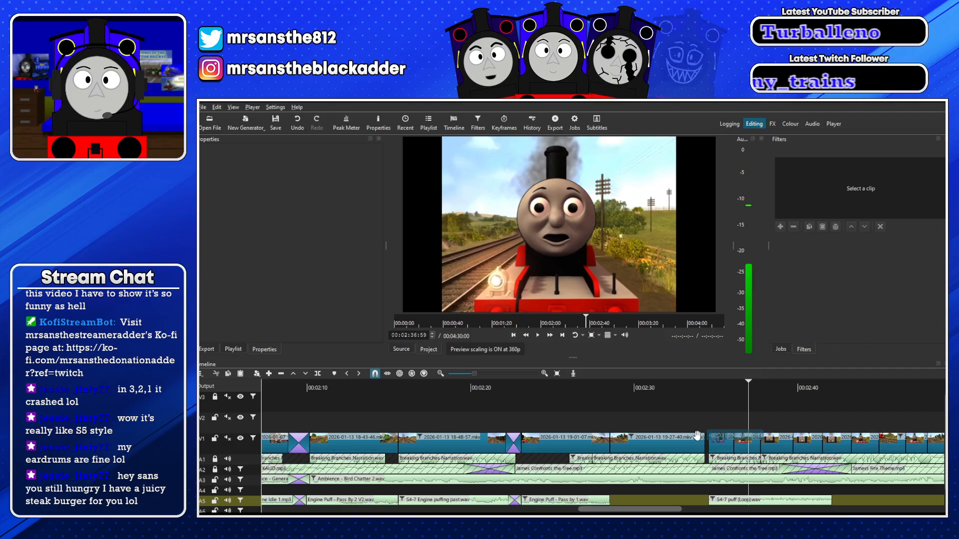
{"action": "left_click", "coordinate": [693, 383]}
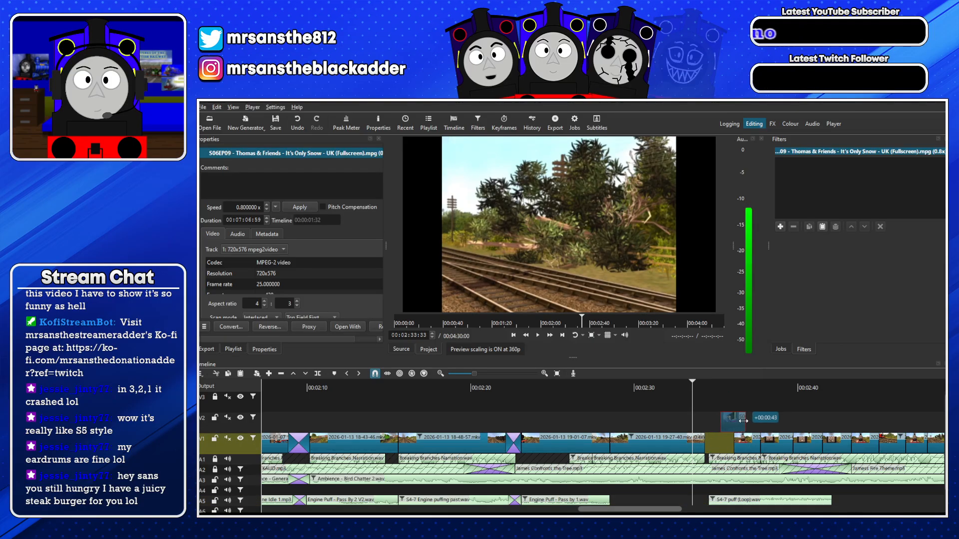
{"action": "left_click_drag", "start_coordinate": [745, 444], "coordinate": [719, 442]}
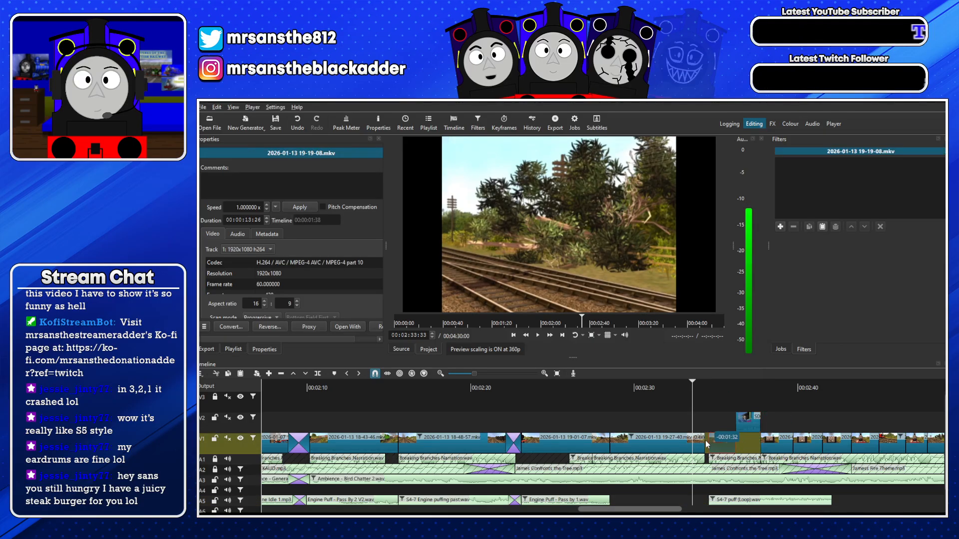
{"action": "left_click", "coordinate": [478, 373]}
{"action": "left_click_drag", "start_coordinate": [754, 444], "coordinate": [734, 443]}
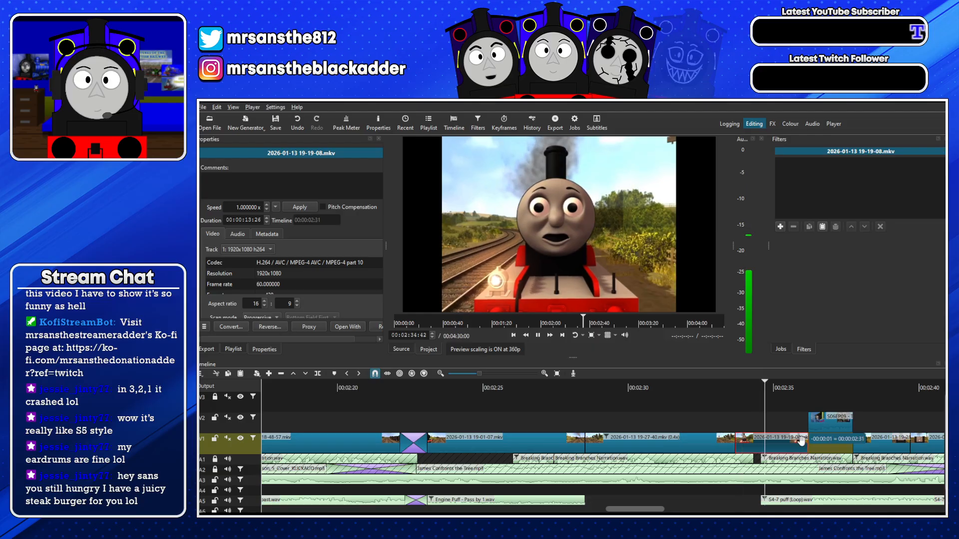
{"action": "key", "text": "ctrl+Up"}
{"action": "left_click_drag", "start_coordinate": [820, 423], "coordinate": [822, 449]}
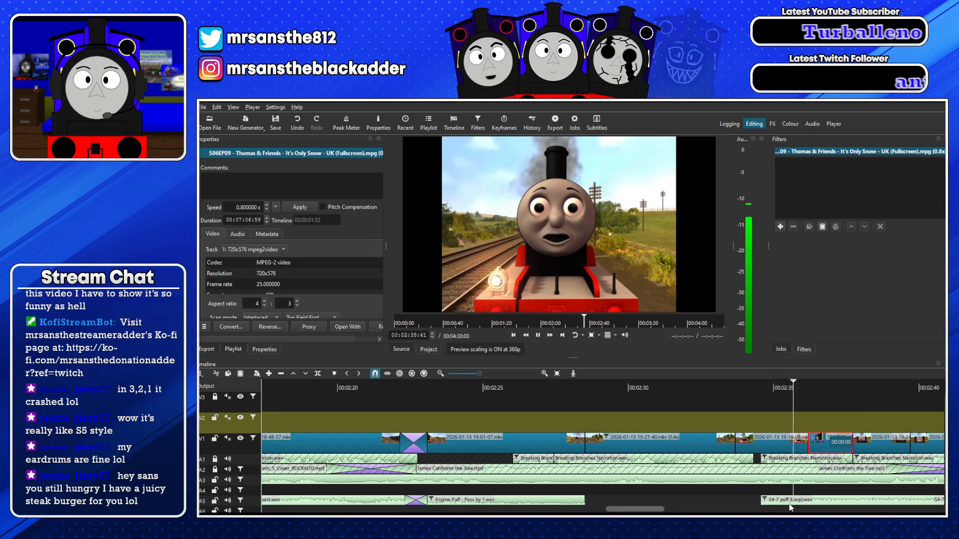
{"action": "left_click_drag", "start_coordinate": [790, 510], "coordinate": [748, 505]}
{"action": "left_click", "coordinate": [730, 382]}
{"action": "key", "text": "space"}
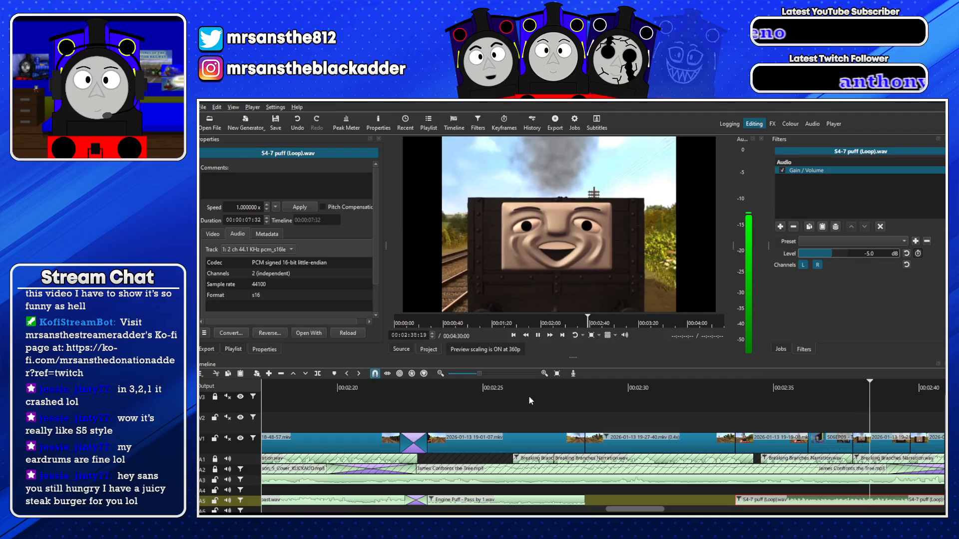
{"action": "scroll", "coordinate": [476, 376], "scroll_direction": "down", "scroll_amount": 1}
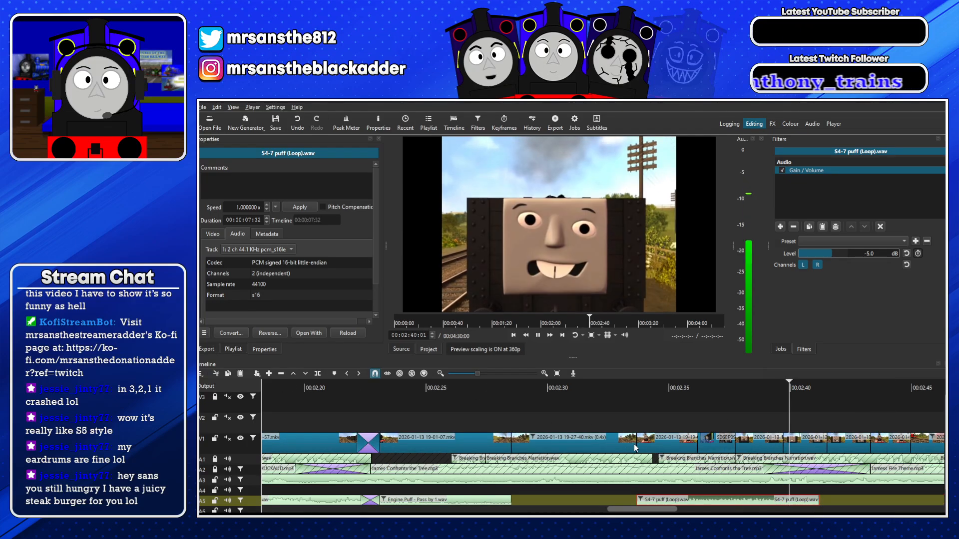
{"action": "left_click_drag", "start_coordinate": [613, 440], "coordinate": [595, 441]}
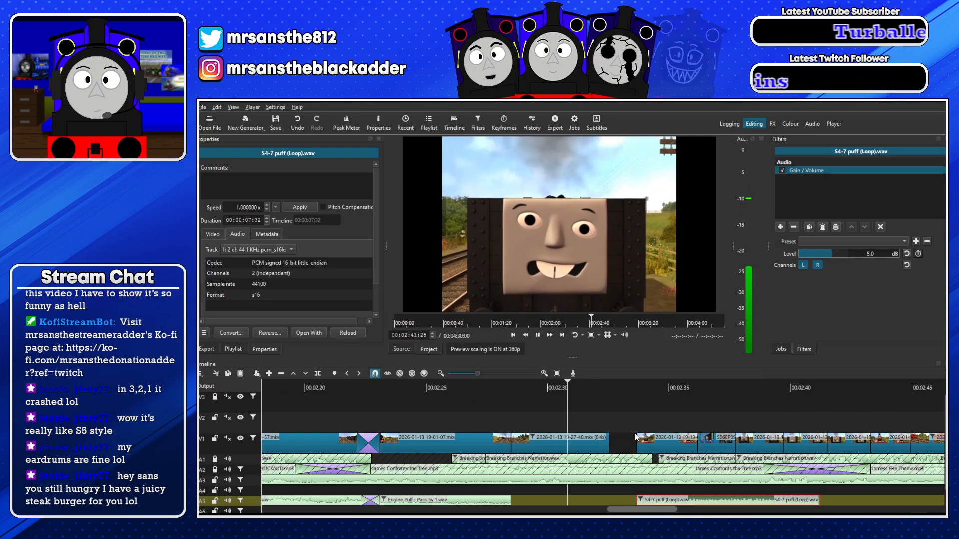
{"action": "left_click_drag", "start_coordinate": [653, 438], "coordinate": [625, 439]}
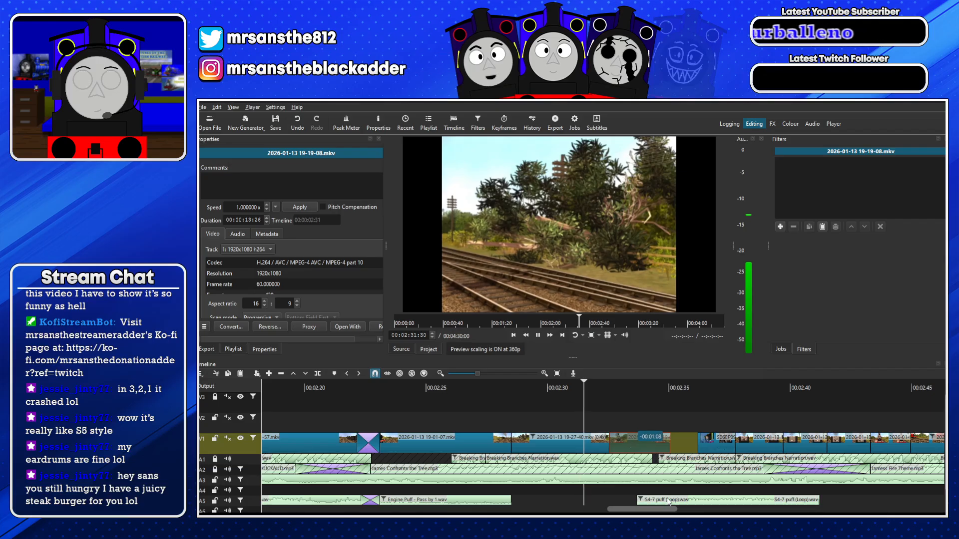
{"action": "left_click_drag", "start_coordinate": [673, 503], "coordinate": [637, 500]}
{"action": "key", "text": "space"}
{"action": "left_click", "coordinate": [715, 444]}
{"action": "left_click_drag", "start_coordinate": [699, 445], "coordinate": [677, 446]}
{"action": "key", "text": "space"}
Trim the end of S4-7 puff (Loop).wav, add S5 Brakes (Screeching).wav on A5 crossfading from it, and preview the join
{"action": "left_click_drag", "start_coordinate": [791, 501], "coordinate": [728, 500]}
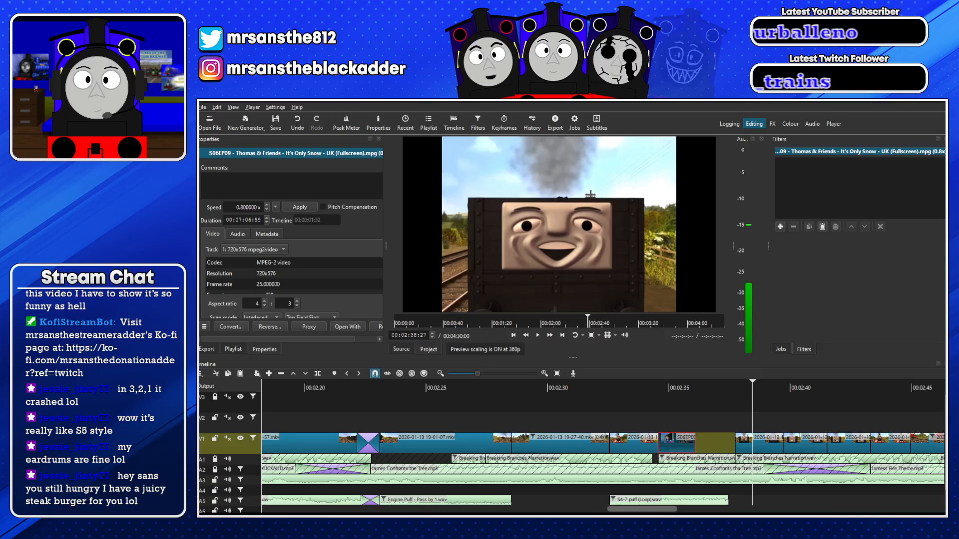
{"action": "double_click", "coordinate": [467, 258]}
{"action": "left_click_drag", "start_coordinate": [494, 272], "coordinate": [744, 493]}
{"action": "left_click", "coordinate": [702, 388]}
{"action": "key", "text": "space"}
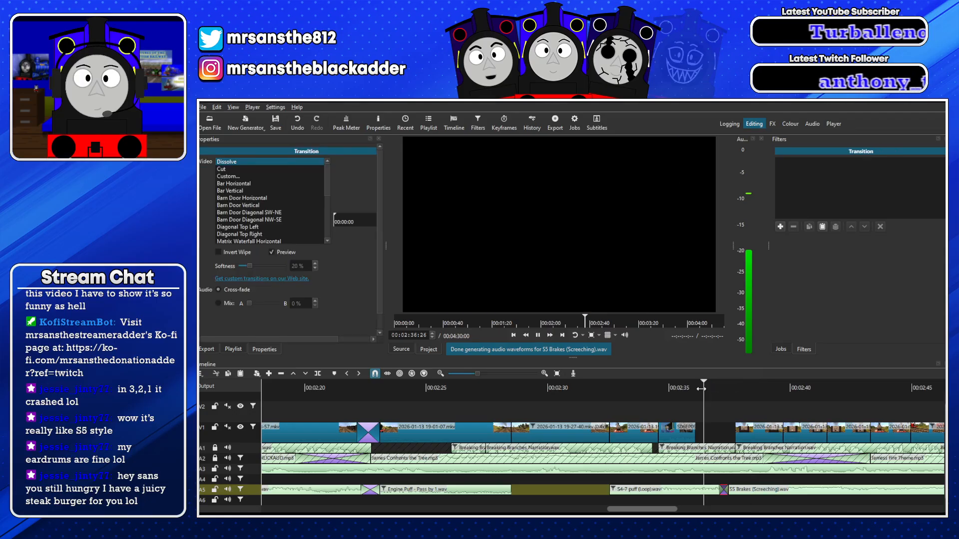
Lengthen the crossfade between S4-7 puff (Loop).wav and S5 Brakes (Screeching).wav to extend further into the truck's close-up
{"action": "left_click_drag", "start_coordinate": [642, 509], "coordinate": [664, 509]}
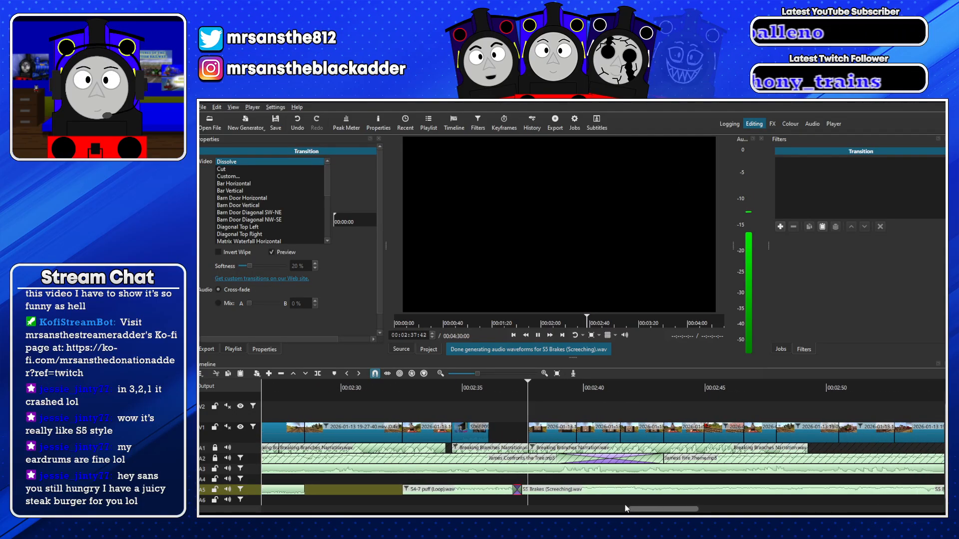
{"action": "left_click_drag", "start_coordinate": [526, 490], "coordinate": [534, 490]}
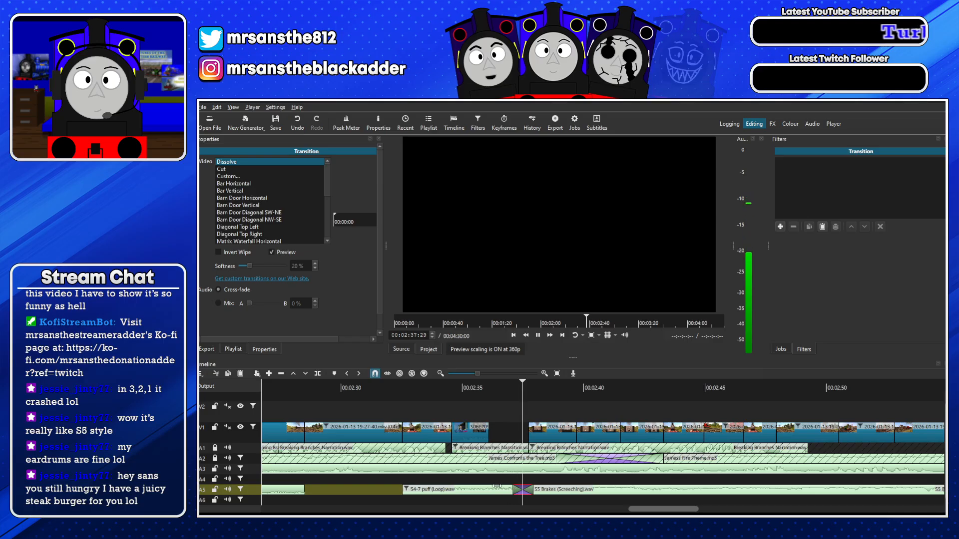
{"action": "left_click_drag", "start_coordinate": [534, 490], "coordinate": [545, 491]}
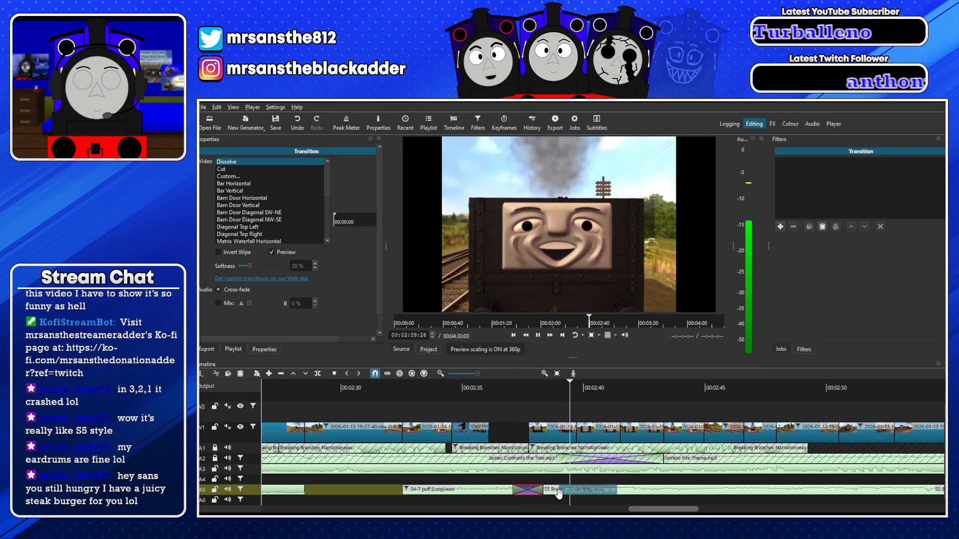
Place Rolling Stock Loop 1.wav on A6 from the start of the truck's close-up, and preview the mix
{"action": "scroll", "coordinate": [558, 480], "scroll_direction": "down", "scroll_amount": 1}
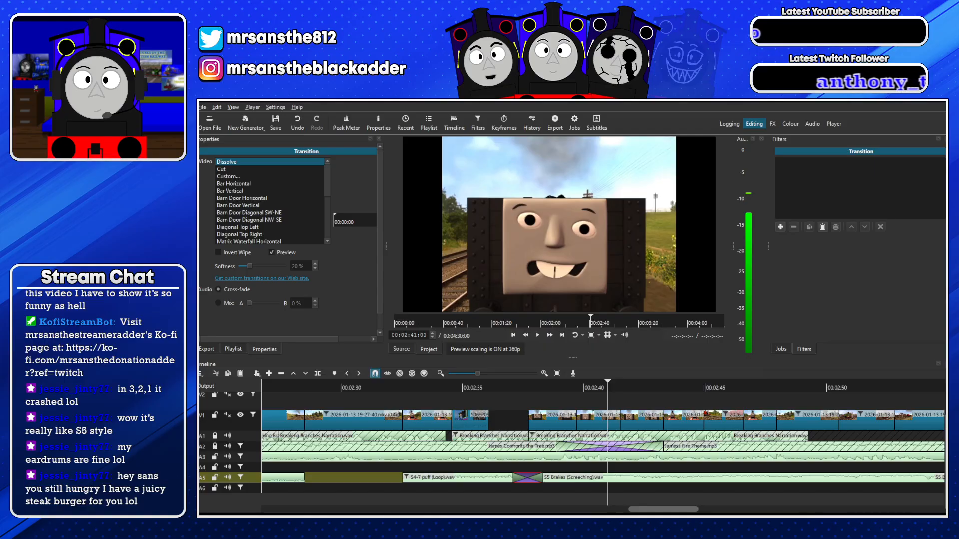
{"action": "double_click", "coordinate": [491, 273]}
{"action": "left_click_drag", "start_coordinate": [543, 276], "coordinate": [530, 500]}
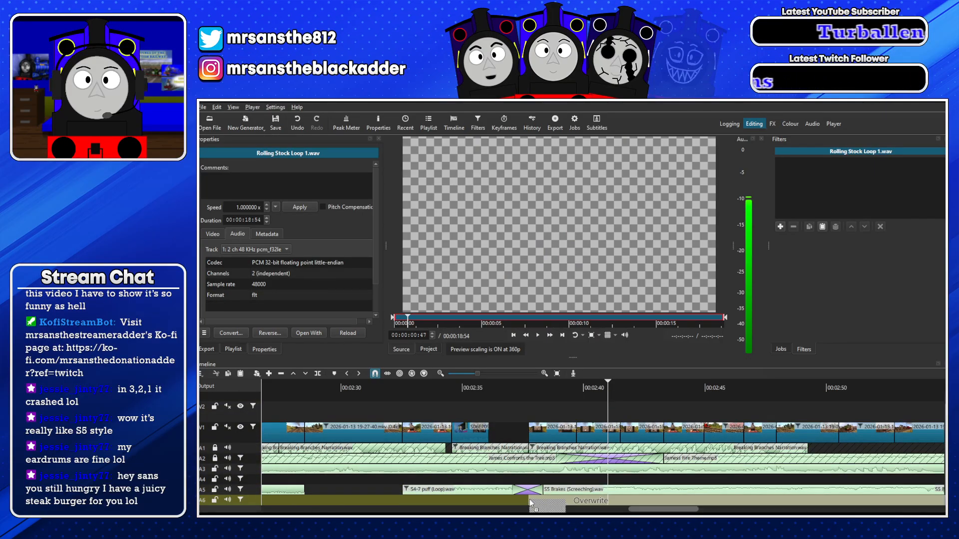
{"action": "left_click", "coordinate": [525, 387]}
{"action": "key", "text": "space"}
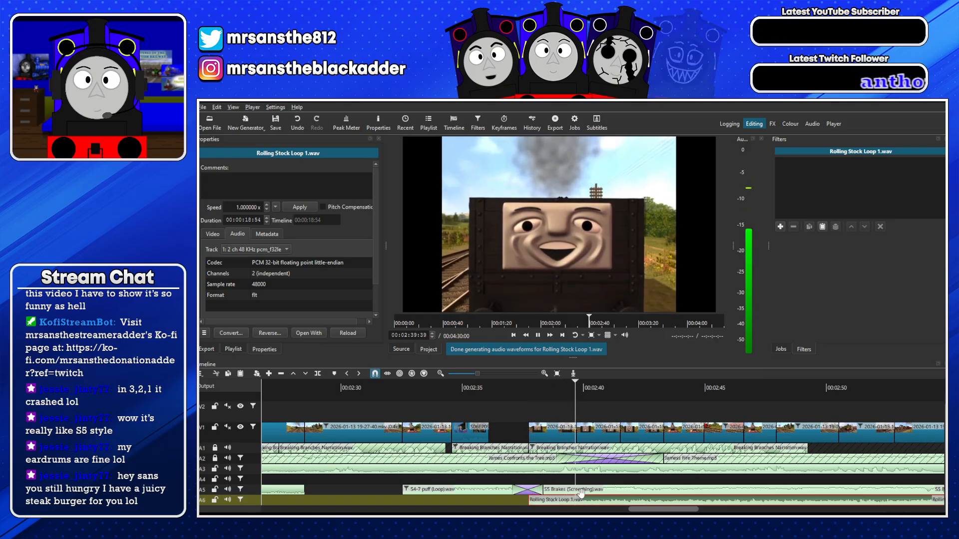
Paste the Gain / Volume filter onto S5 Brakes (Screeching).wav on A5 and set its level to -5 dB
{"action": "left_click", "coordinate": [564, 491]}
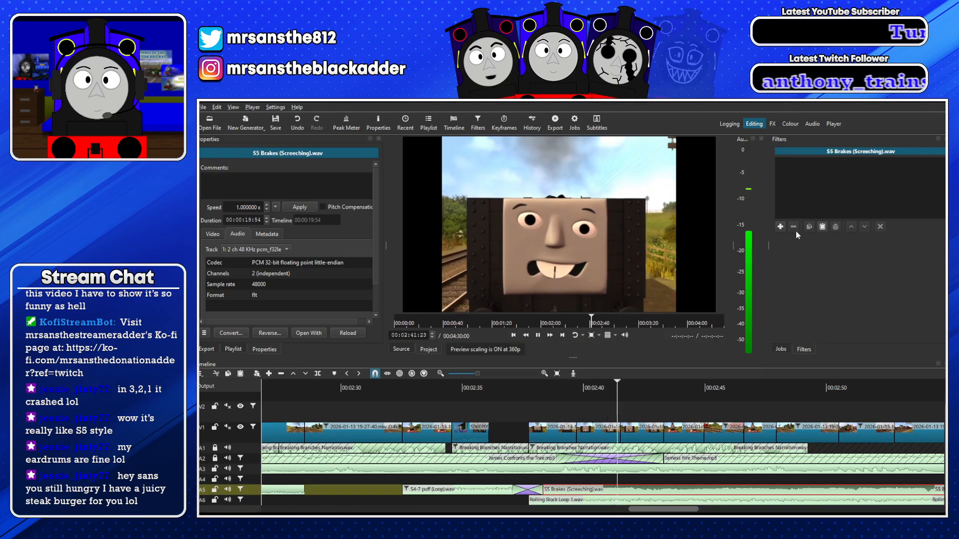
{"action": "left_click", "coordinate": [242, 489]}
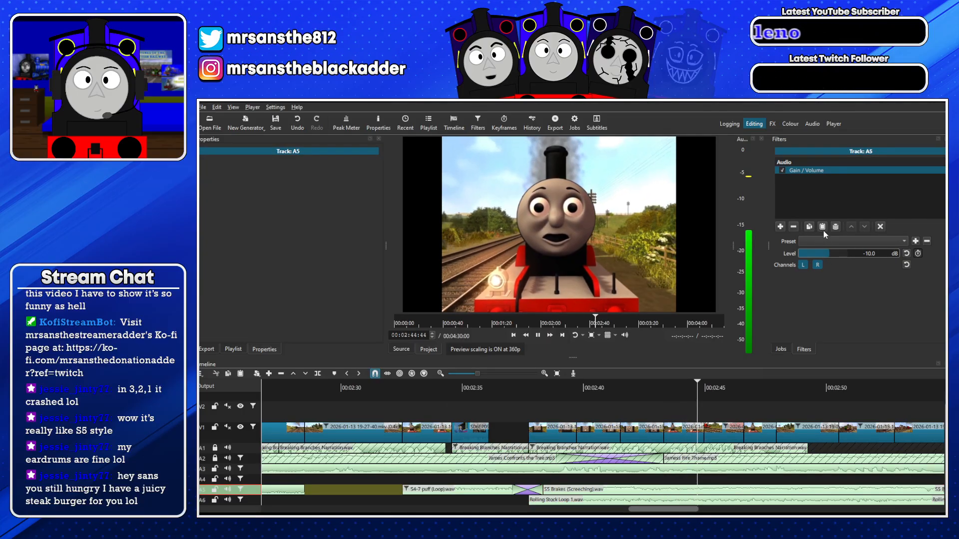
{"action": "left_click", "coordinate": [822, 228]}
{"action": "left_click_drag", "start_coordinate": [871, 255], "coordinate": [866, 255]}
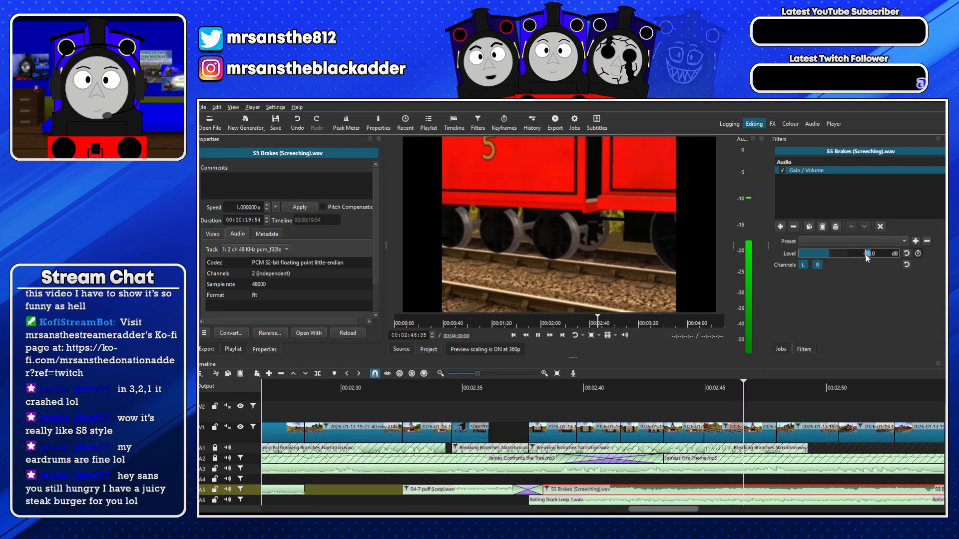
{"action": "type", "text": "5"}
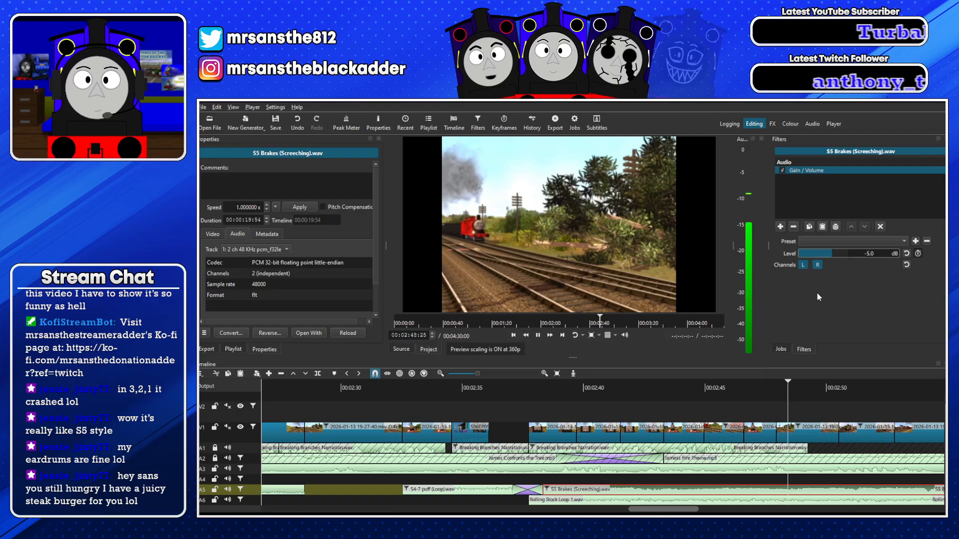
Add S4-7 Brake 5.wav on A4 over the red engine's stopping shot, shift it earlier to start at about 00:02:53, and preview it
{"action": "left_click_drag", "start_coordinate": [680, 509], "coordinate": [706, 508]}
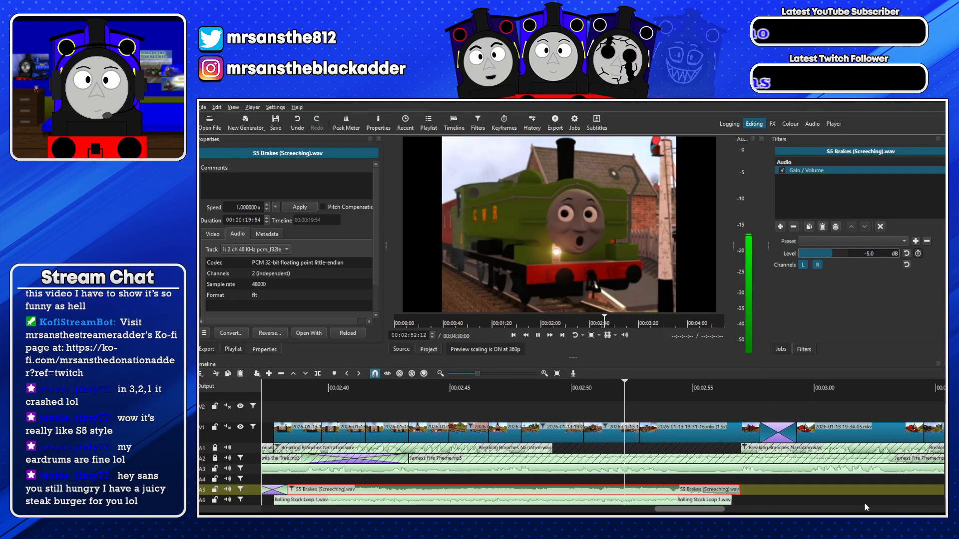
{"action": "scroll", "coordinate": [604, 450], "scroll_direction": "down", "scroll_amount": 1}
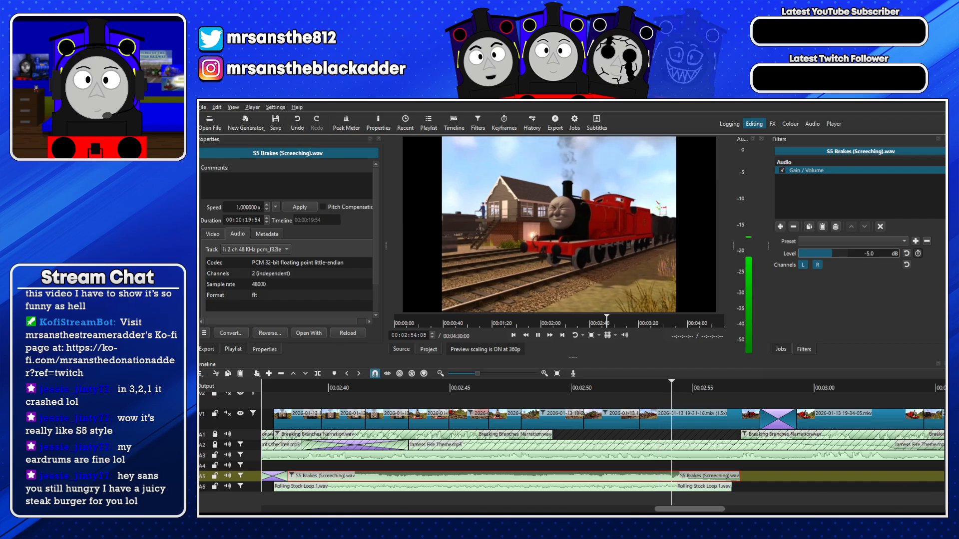
{"action": "key", "text": "space"}
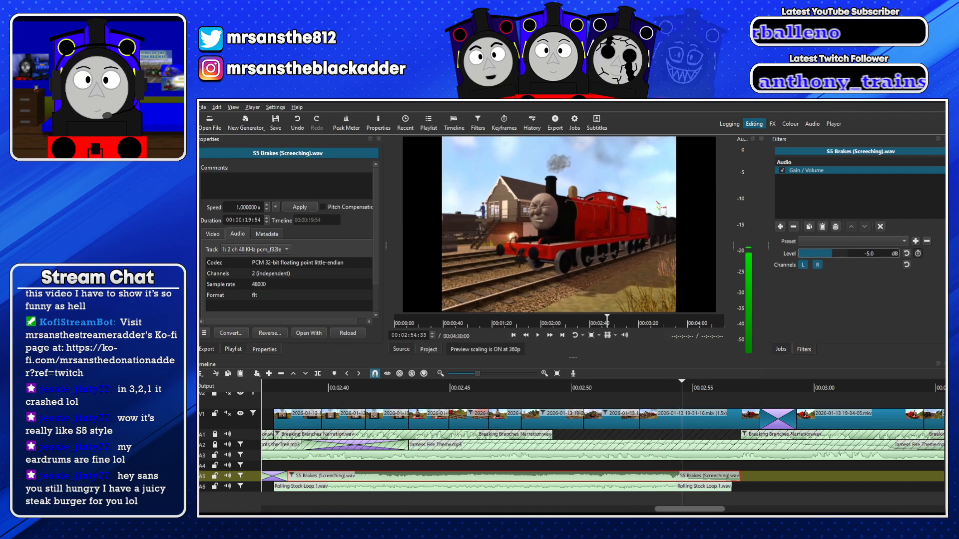
{"action": "mouse_move", "coordinate": [700, 479]}
{"action": "left_mouse_down"}
{"action": "mouse_move", "coordinate": [682, 473]}
{"action": "mouse_move", "coordinate": [690, 466]}
{"action": "left_mouse_up"}
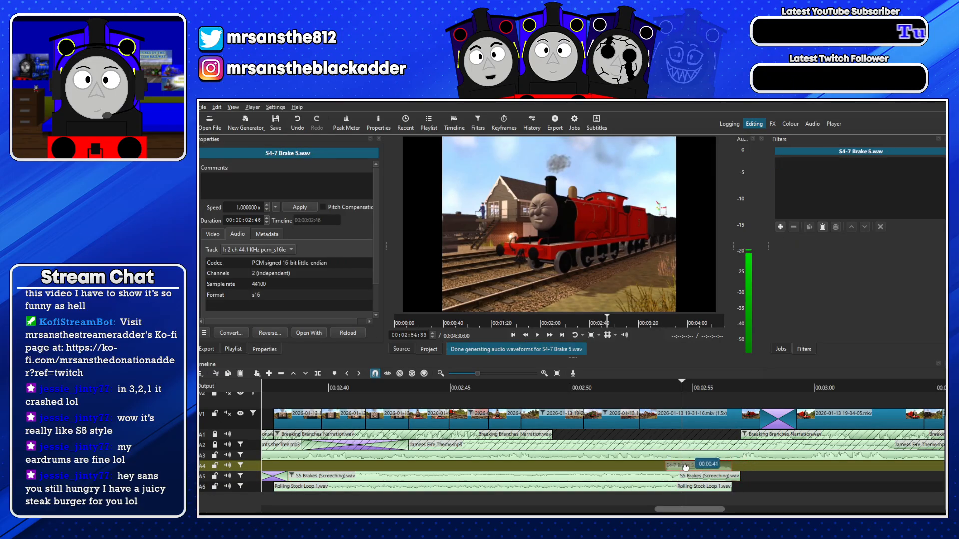
{"action": "left_click", "coordinate": [655, 389]}
{"action": "key", "text": "space"}
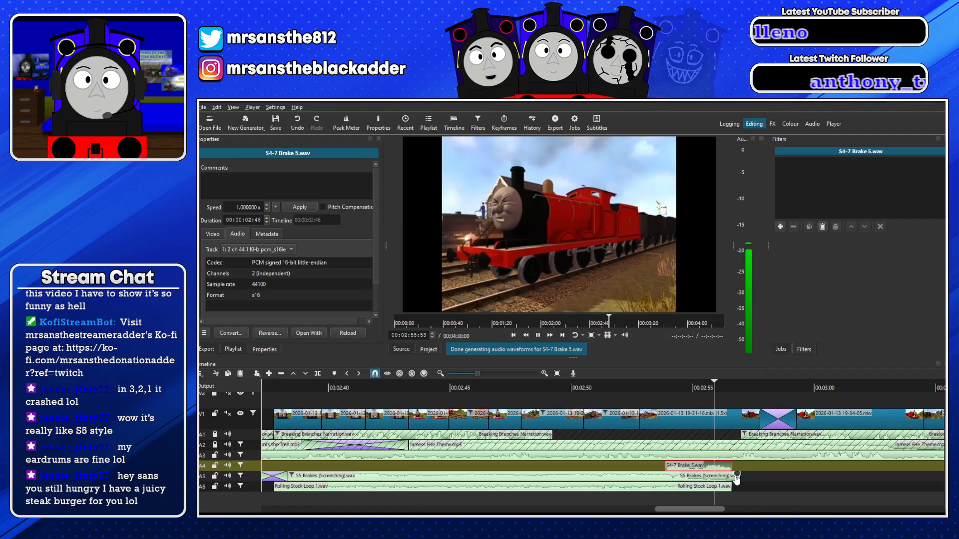
{"action": "left_click_drag", "start_coordinate": [707, 466], "coordinate": [659, 435]}
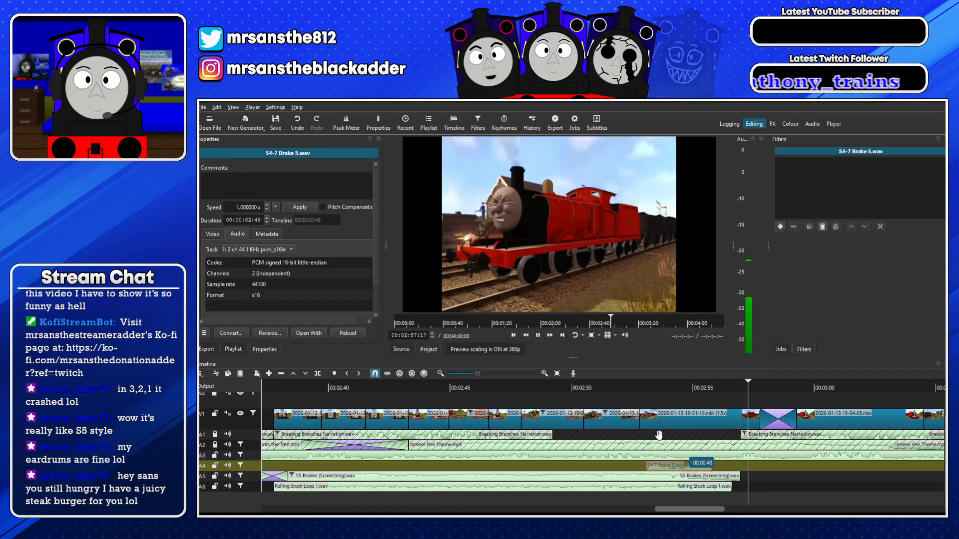
{"action": "left_click_drag", "start_coordinate": [628, 380], "coordinate": [631, 383]}
{"action": "left_click", "coordinate": [633, 386]}
Trim the end of Rolling Stock Loop 1.wav to about 00:02:50 and place Steam Hiss 3.wav on A6 at about 00:02:55
{"action": "left_click_drag", "start_coordinate": [730, 488], "coordinate": [587, 474]}
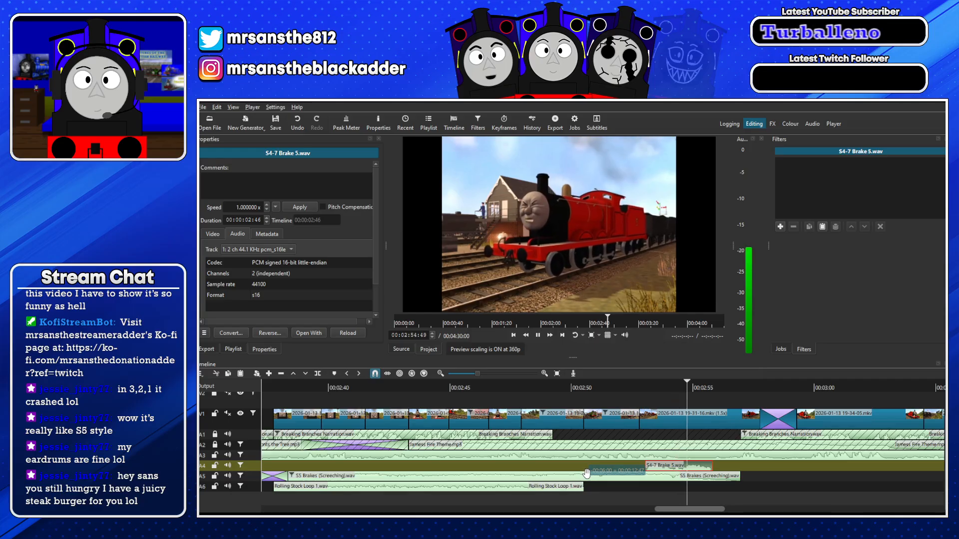
{"action": "key", "text": "space"}
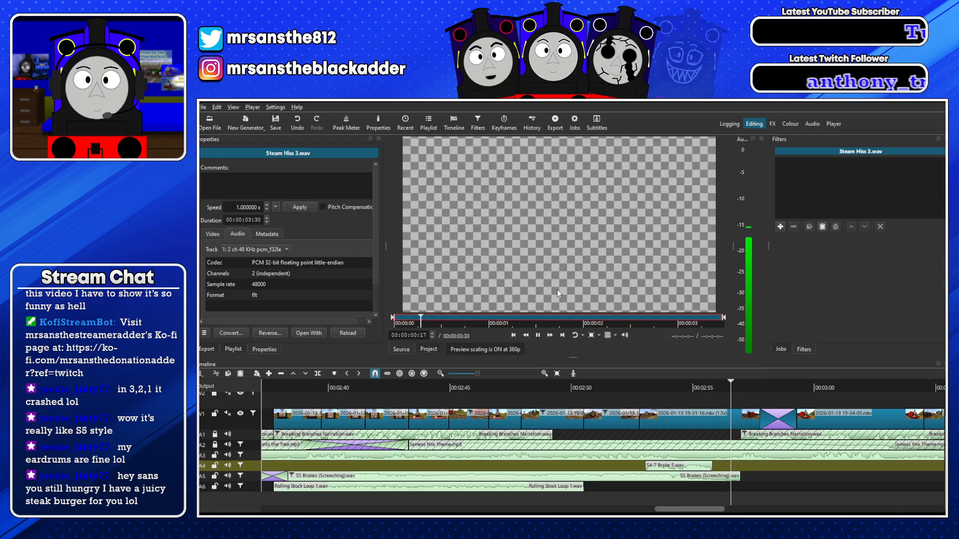
{"action": "left_click_drag", "start_coordinate": [557, 279], "coordinate": [699, 502]}
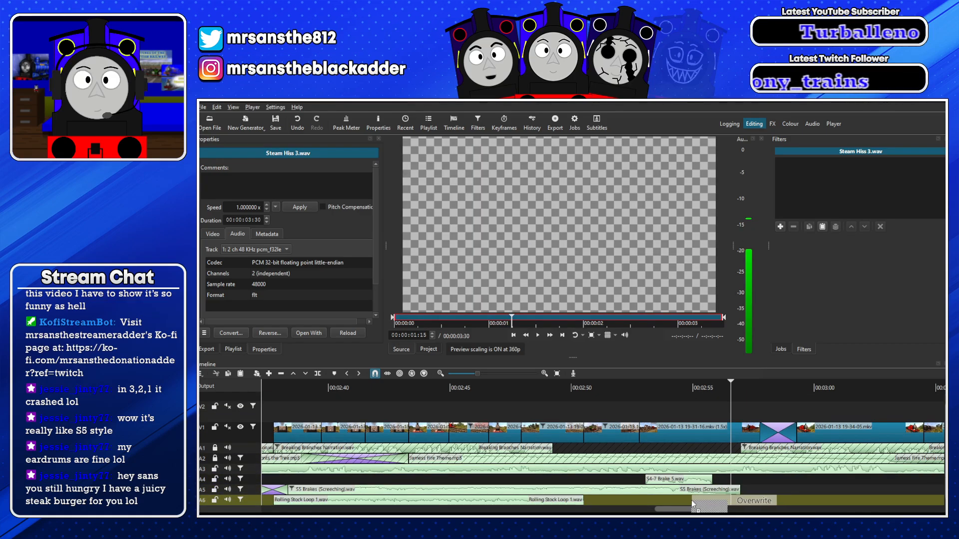
{"action": "key", "text": "space"}
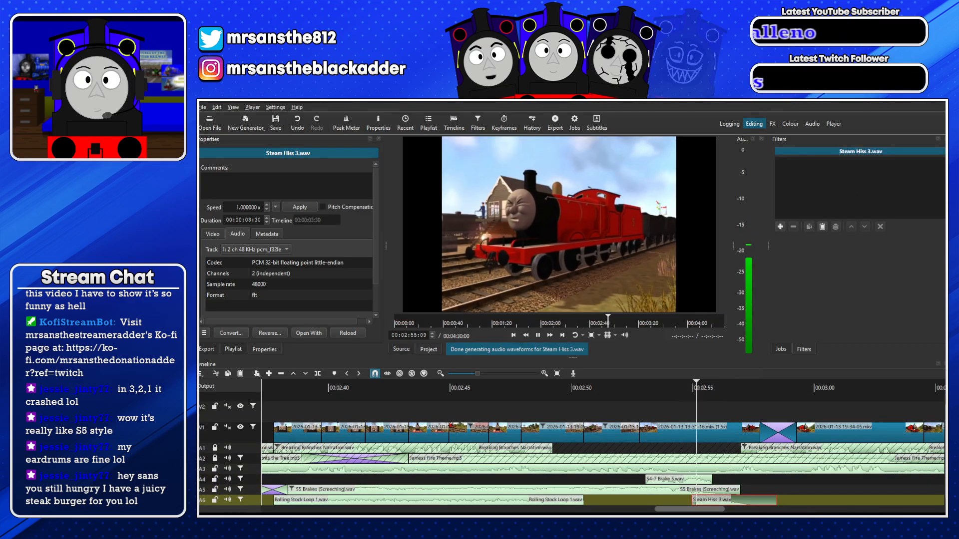
{"action": "scroll", "coordinate": [673, 426], "scroll_direction": "down", "scroll_amount": 1}
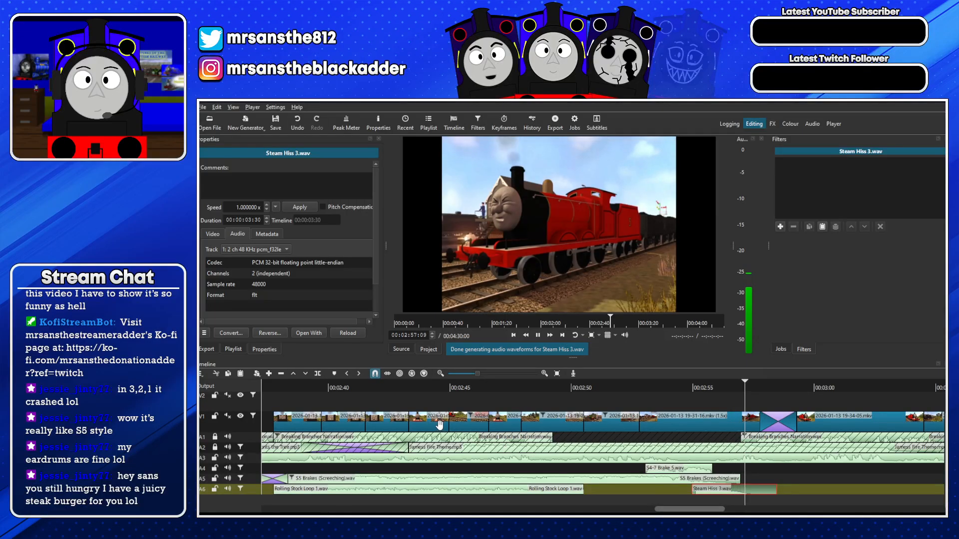
Cut Rolling Stock Loop 1.wav on A6 at about 00:02:43 and delete the rest of the loop, previewing the mix
{"action": "left_click_drag", "start_coordinate": [690, 509], "coordinate": [666, 506]}
{"action": "key", "text": "space"}
{"action": "left_click_drag", "start_coordinate": [759, 490], "coordinate": [635, 490]}
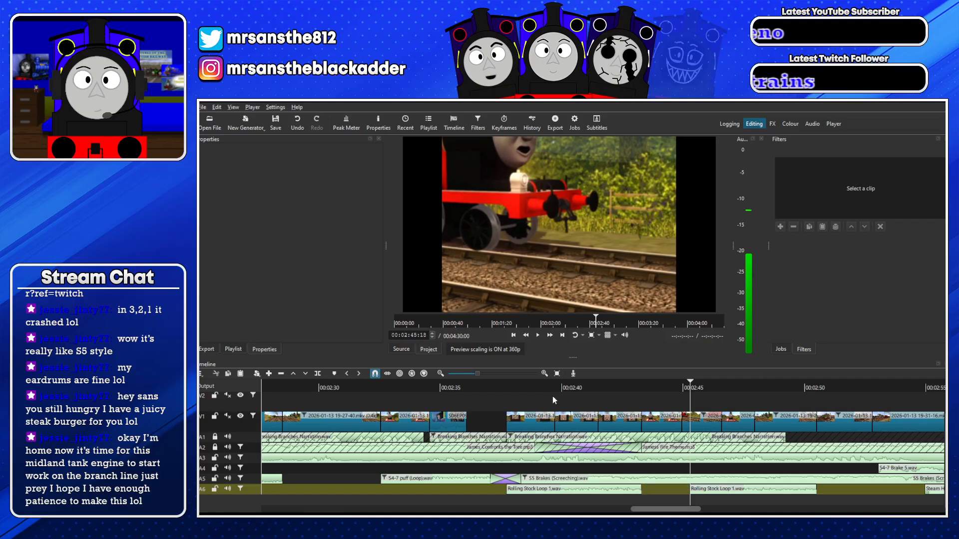
{"action": "key", "text": "space"}
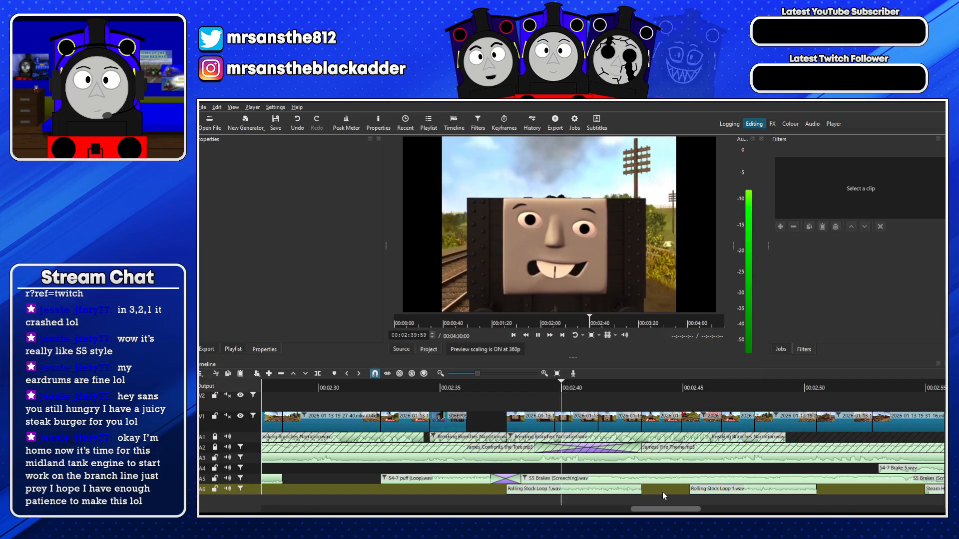
{"action": "left_click", "coordinate": [725, 491]}
{"action": "key", "text": "Delete"}
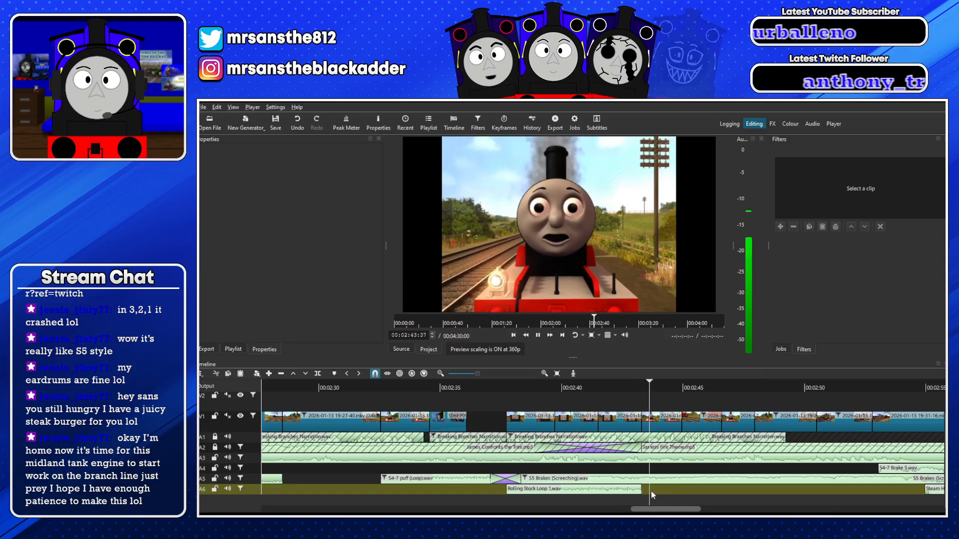
Raise the gain level of S5 Brakes (Screeching).wav to -2 dB and preview it
{"action": "left_click", "coordinate": [649, 479]}
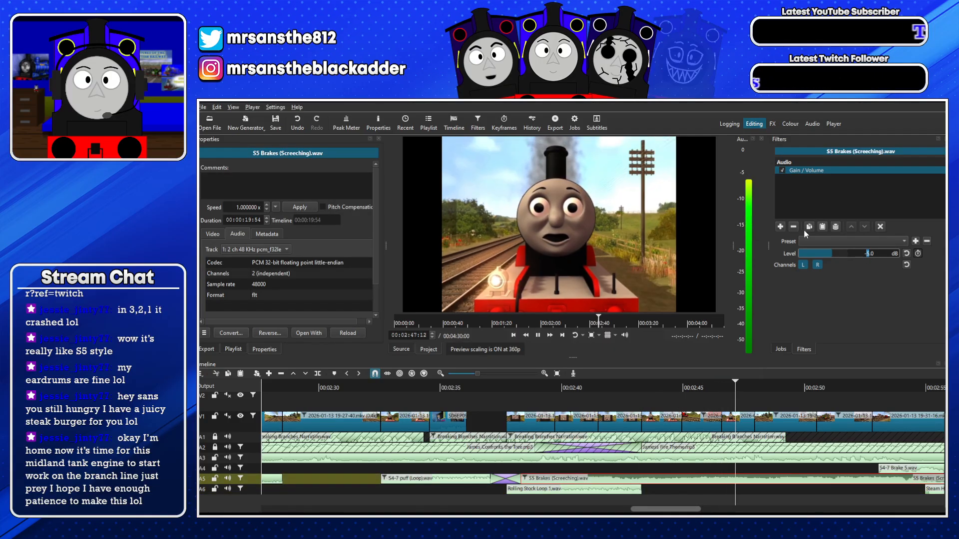
{"action": "type", "text": "2"}
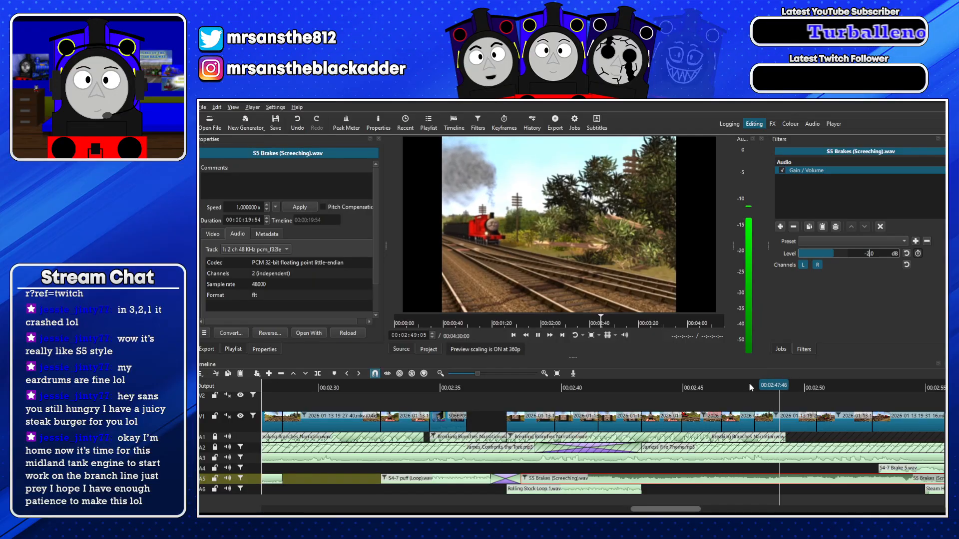
{"action": "left_click", "coordinate": [542, 477]}
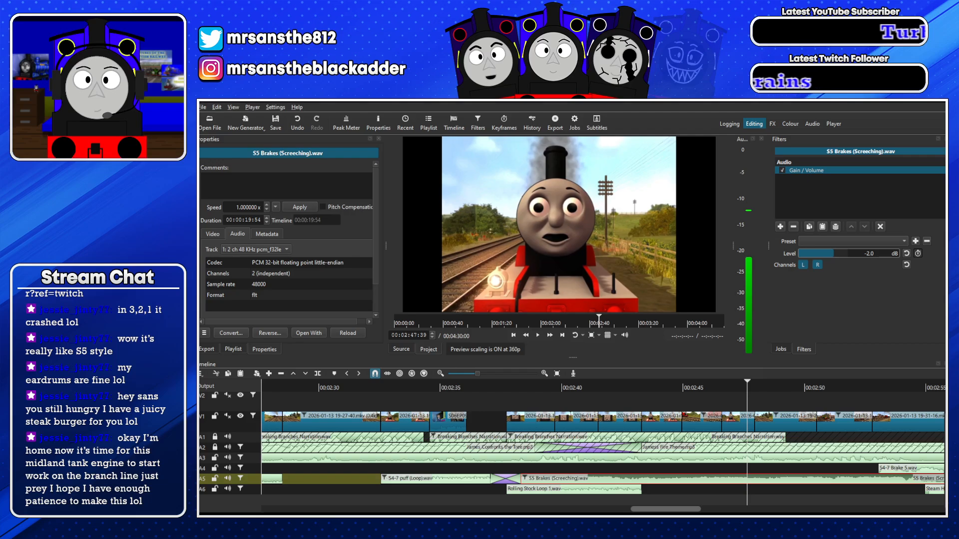
Place James Whistle Long.wav on A6 at about 00:02:48 and slow it to 0.8x with pitch compensation
{"action": "left_click_drag", "start_coordinate": [525, 232], "coordinate": [758, 504]}
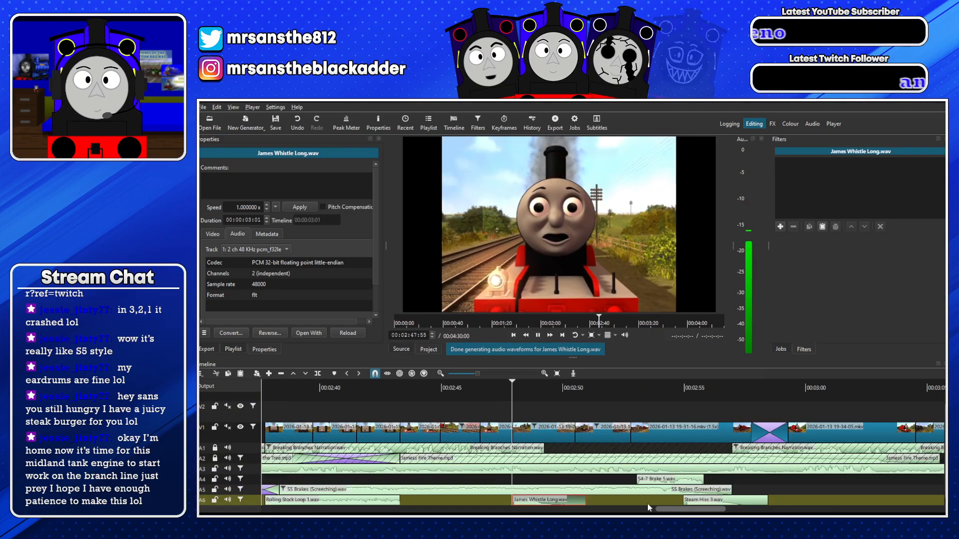
{"action": "left_click", "coordinate": [554, 501]}
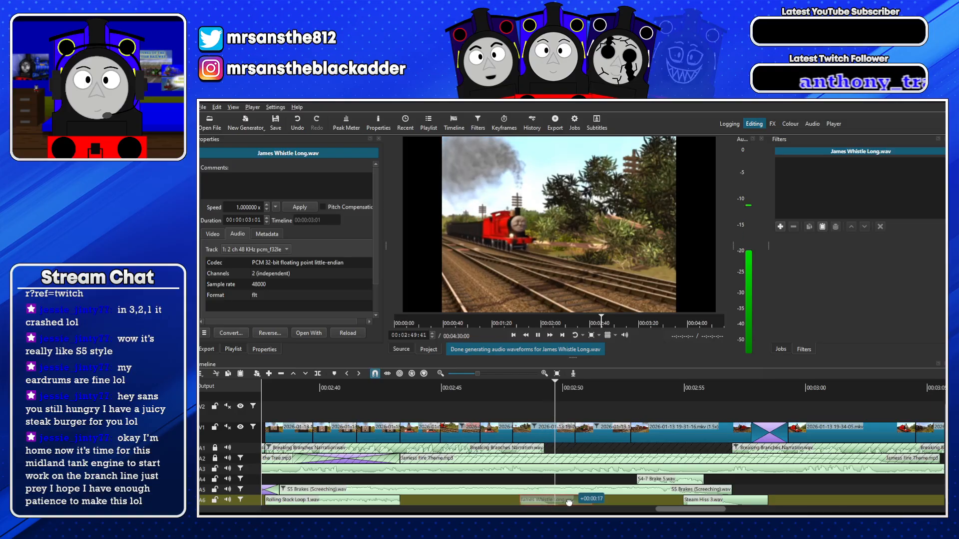
{"action": "left_click", "coordinate": [266, 210]}
{"action": "left_click", "coordinate": [266, 210]}
{"action": "left_click", "coordinate": [322, 207]}
{"action": "left_click", "coordinate": [307, 207]}
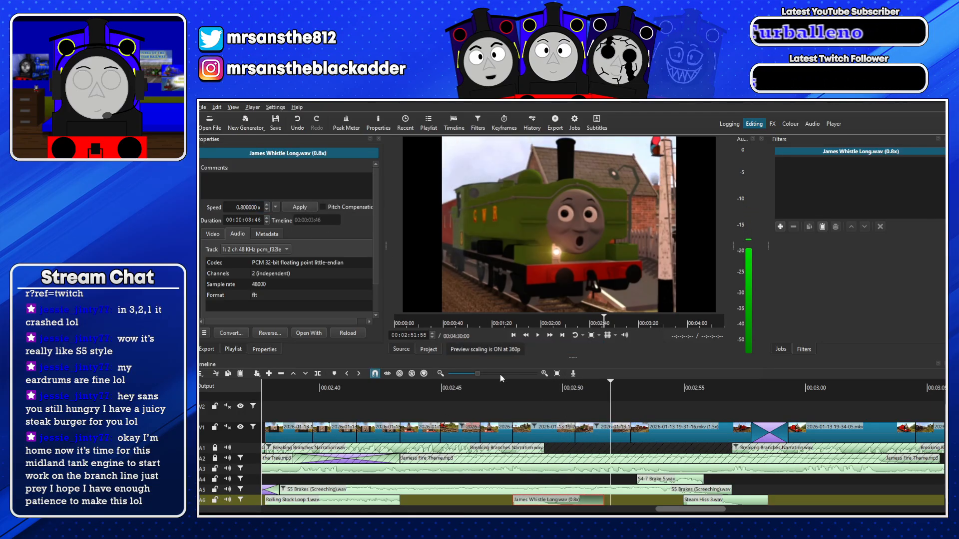
Preview the slowed James Whistle Long.wav and trim its end to the shot change at about 00:02:50
{"action": "left_click", "coordinate": [502, 388]}
{"action": "key", "text": "space"}
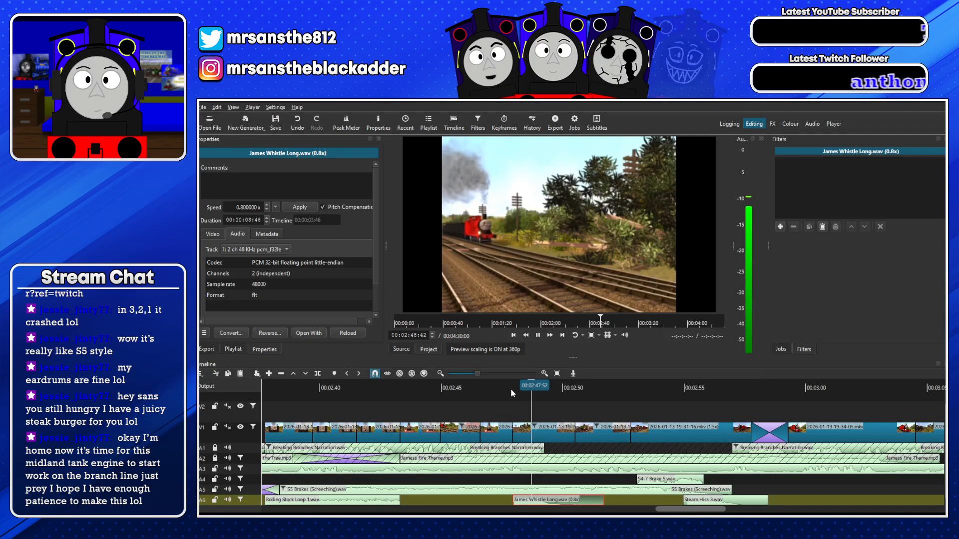
{"action": "scroll", "coordinate": [509, 399], "scroll_direction": "down", "scroll_amount": 1}
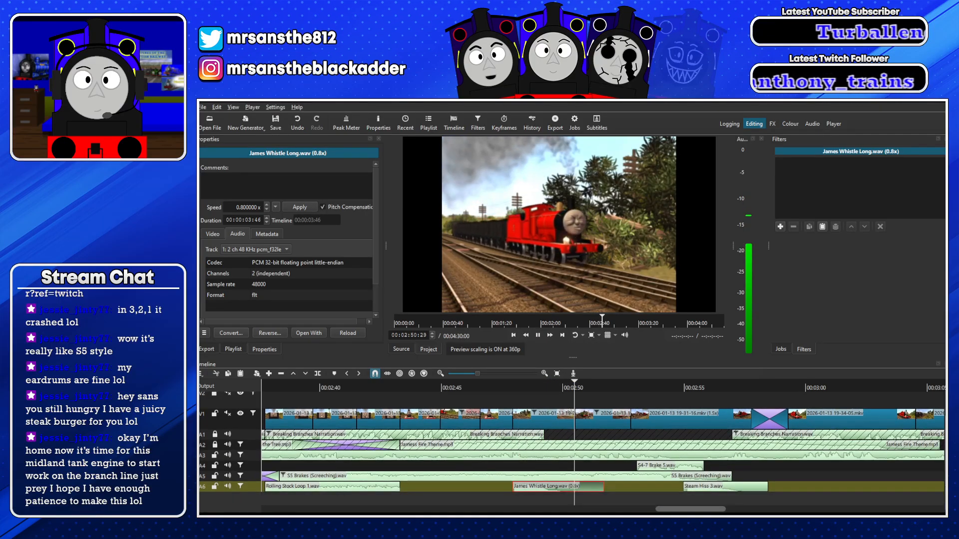
{"action": "key", "text": "space"}
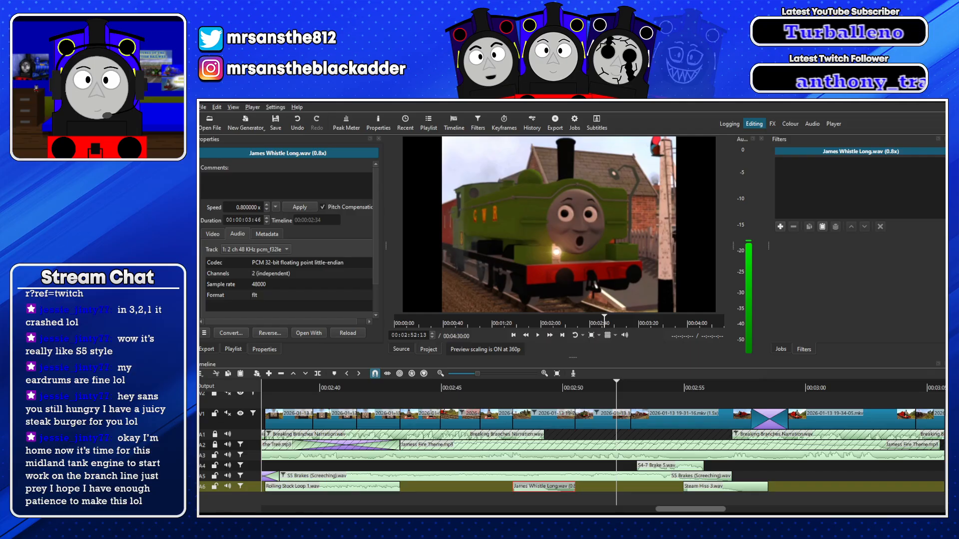
Audition Crash 1.wav, add Crash - Small.wav instead, and move it to A4 just before S4-7 Brake 5.wav, previewing the crash
{"action": "double_click", "coordinate": [886, 331]}
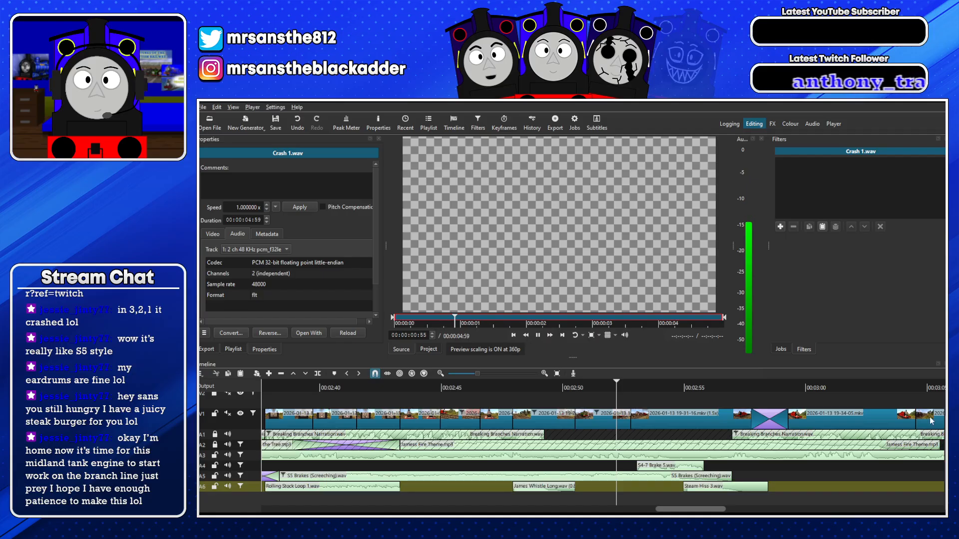
{"action": "left_click_drag", "start_coordinate": [919, 417], "coordinate": [510, 297]}
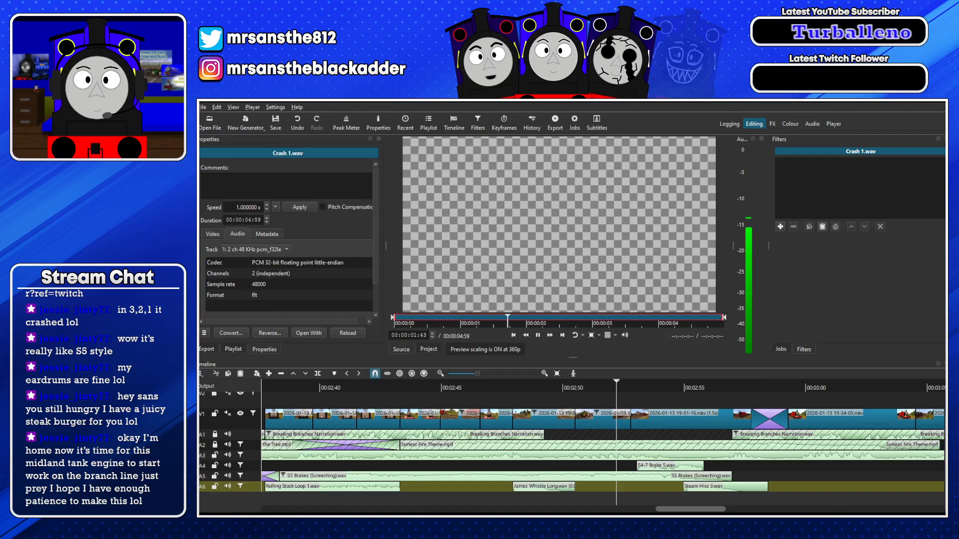
{"action": "left_click_drag", "start_coordinate": [557, 250], "coordinate": [577, 500]}
{"action": "left_click", "coordinate": [535, 390]}
{"action": "key", "text": "space"}
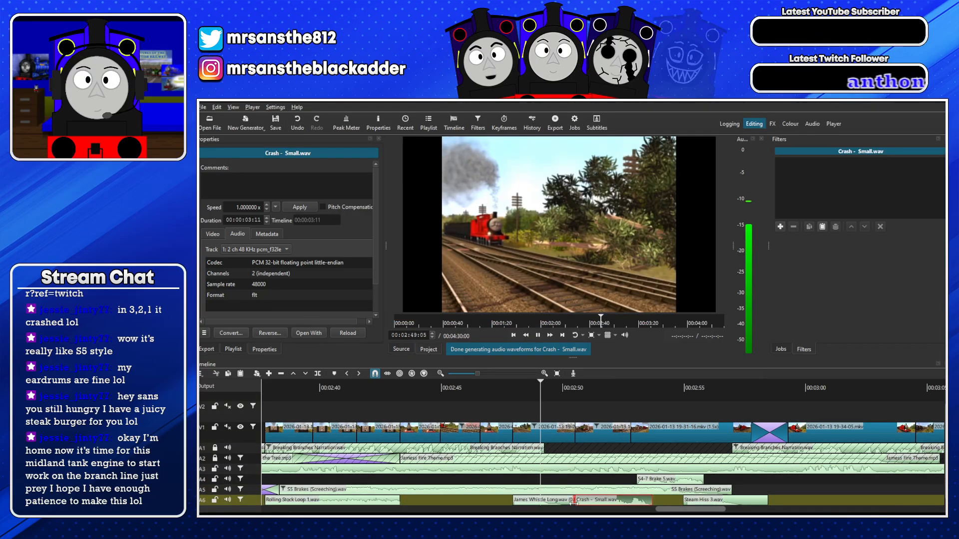
{"action": "left_click_drag", "start_coordinate": [578, 503], "coordinate": [577, 481]}
{"action": "key", "text": "space"}
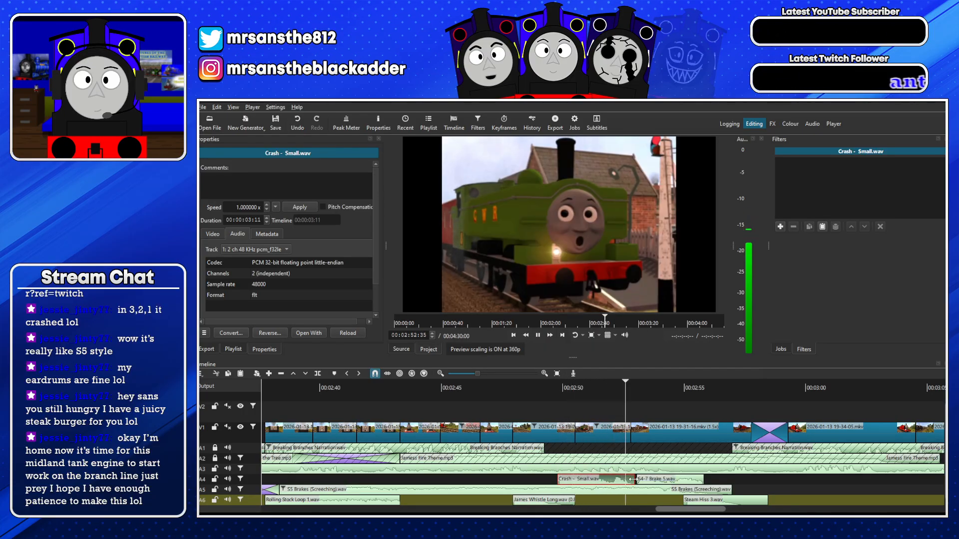
{"action": "scroll", "coordinate": [633, 479], "scroll_direction": "down", "scroll_amount": 1}
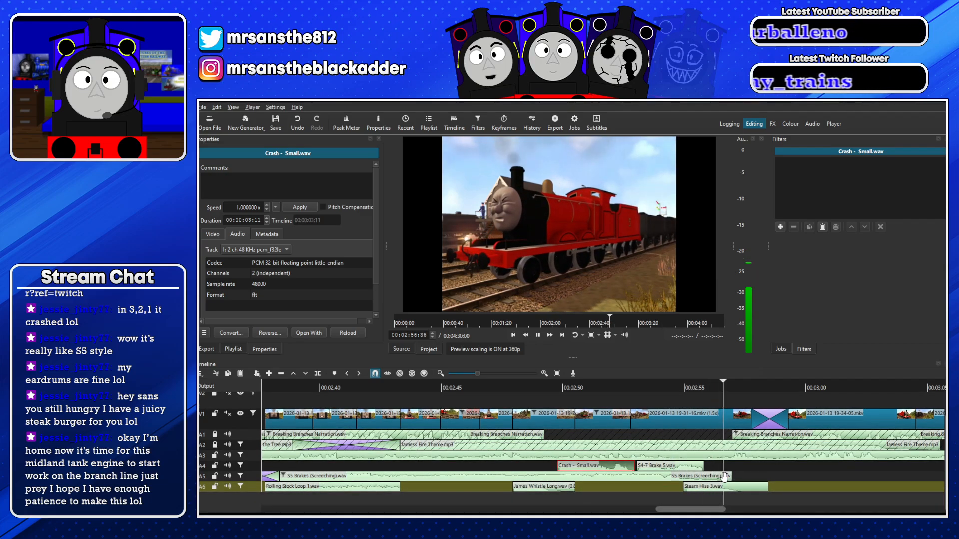
Paste the Gain / Volume filter onto S4-7 Brake 5.wav, set its level to 6 dB, and replay the braking shot
{"action": "left_click", "coordinate": [674, 465]}
{"action": "left_click", "coordinate": [825, 228]}
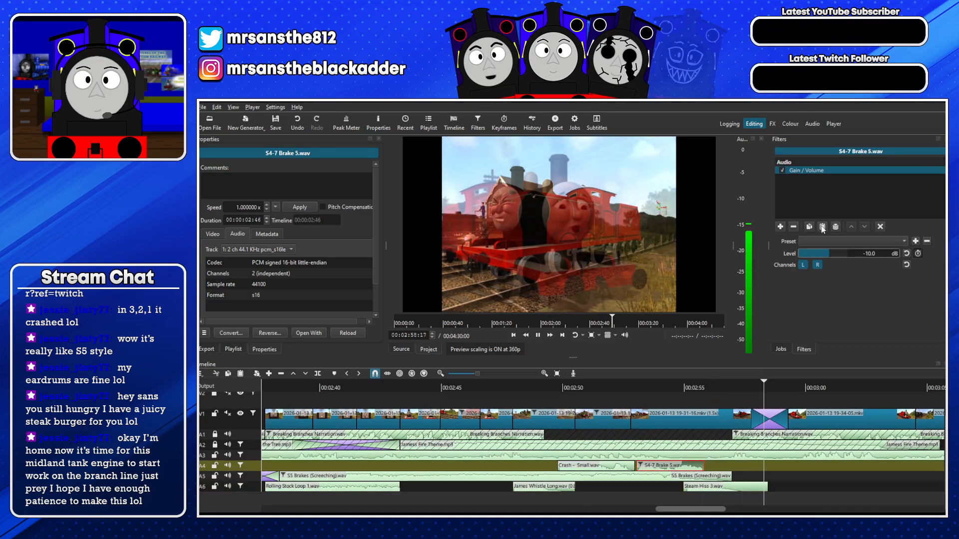
{"action": "double_click", "coordinate": [865, 253]}
{"action": "type", "text": "6"}
{"action": "left_click", "coordinate": [660, 385]}
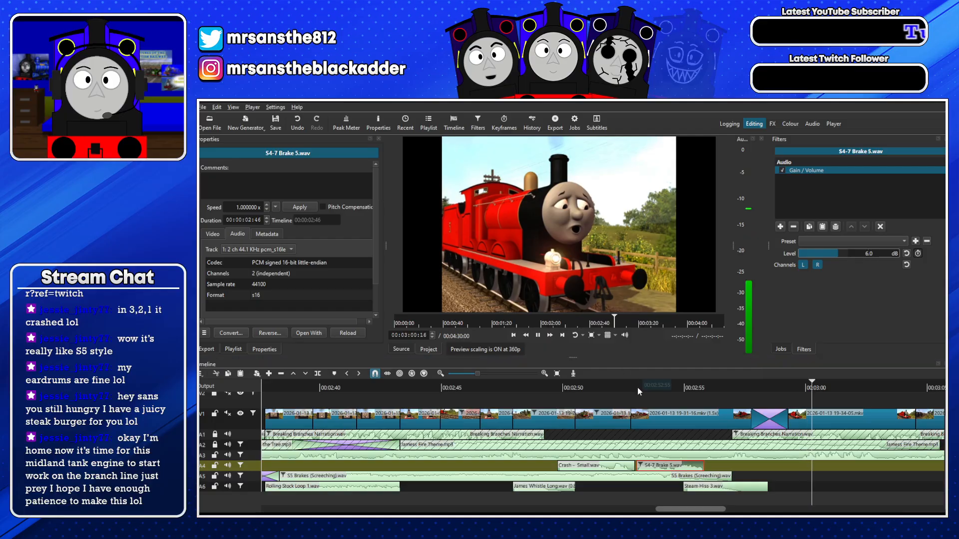
Add an audio fade-out to the end of S5 Brakes (Screeching).wav on A5 and preview it
{"action": "left_click", "coordinate": [728, 477]}
{"action": "left_click_drag", "start_coordinate": [729, 477], "coordinate": [641, 478]}
{"action": "left_click", "coordinate": [632, 388]}
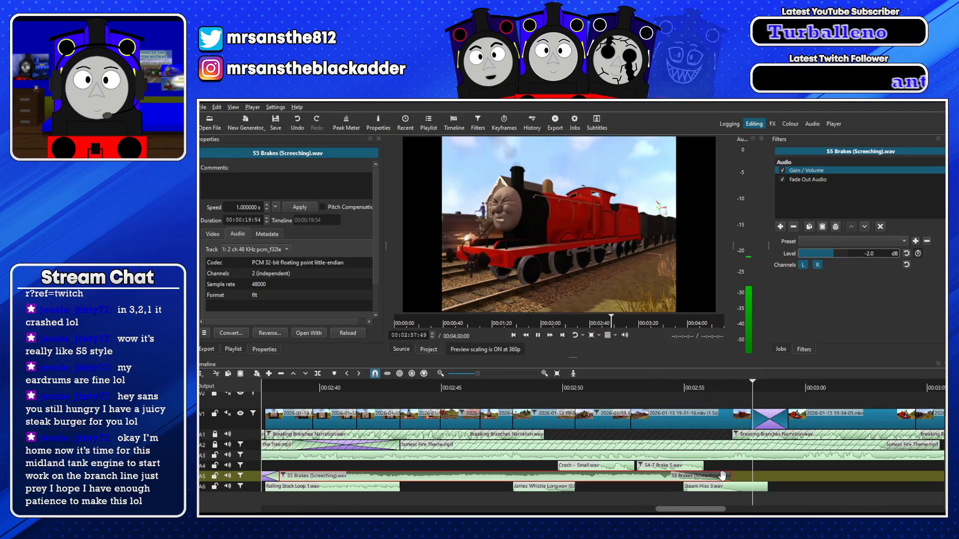
Remove the fade-out from S5 Brakes (Screeching).wav, add Engine Idle 4.wav after it on A5, and overlap them into a short crossfade
{"action": "left_click_drag", "start_coordinate": [671, 474], "coordinate": [765, 474]}
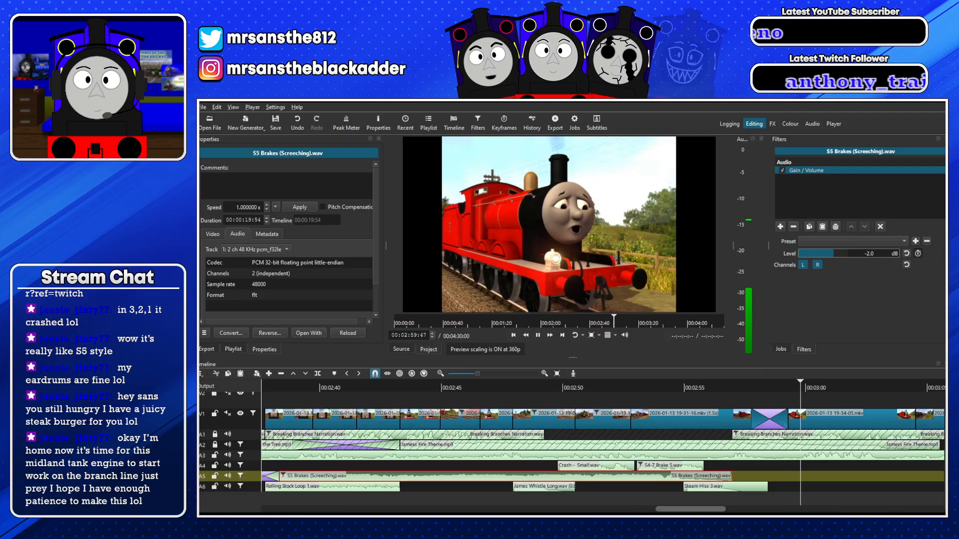
{"action": "key", "text": "space"}
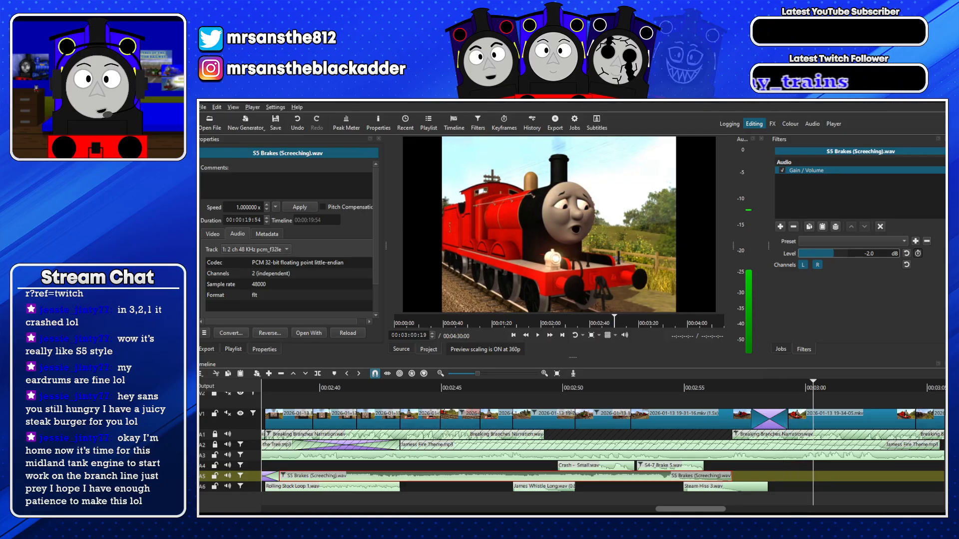
{"action": "left_click", "coordinate": [231, 351]}
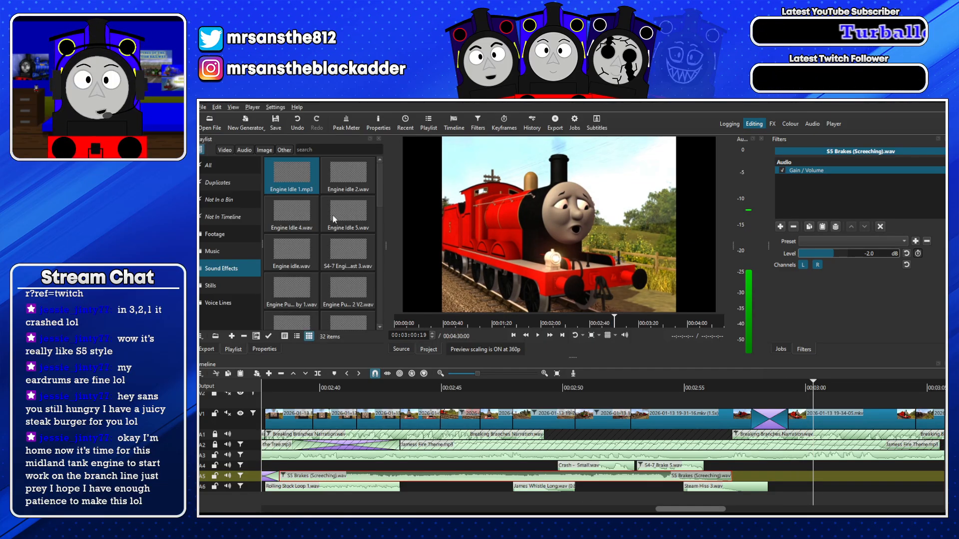
{"action": "left_click_drag", "start_coordinate": [332, 215], "coordinate": [390, 221]}
{"action": "mouse_move", "coordinate": [282, 217]}
{"action": "left_mouse_down"}
{"action": "mouse_move", "coordinate": [505, 215]}
{"action": "mouse_move", "coordinate": [608, 301]}
{"action": "mouse_move", "coordinate": [732, 493]}
{"action": "left_mouse_up"}
{"action": "left_click", "coordinate": [647, 392]}
{"action": "key", "text": "space"}
{"action": "left_click_drag", "start_coordinate": [733, 491], "coordinate": [704, 490]}
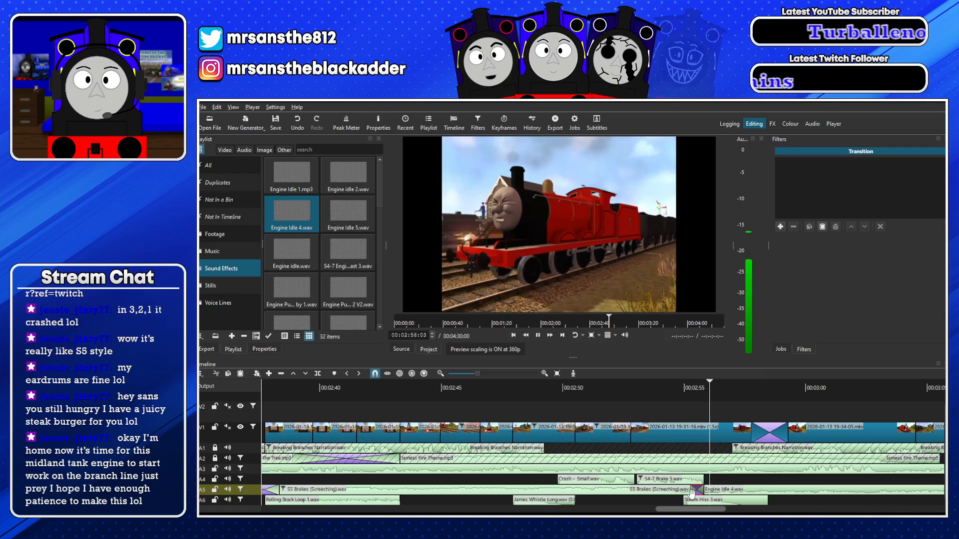
Add a second Engine Idle 4.wav on A5 directly after the first to continue the idling sound
{"action": "left_click", "coordinate": [471, 373]}
{"action": "left_click_drag", "start_coordinate": [708, 511], "coordinate": [669, 512]}
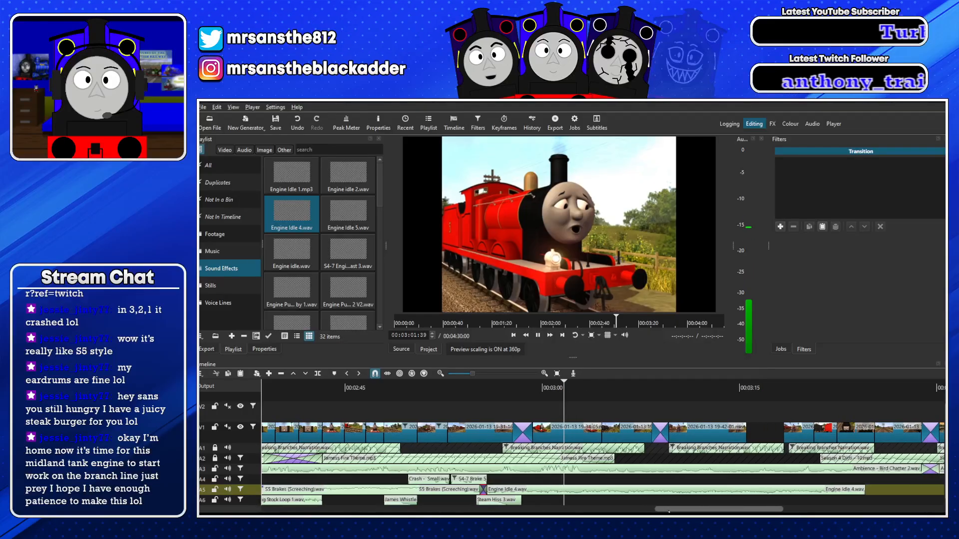
{"action": "left_click_drag", "start_coordinate": [866, 491], "coordinate": [907, 484]}
{"action": "left_click_drag", "start_coordinate": [600, 345], "coordinate": [869, 500]}
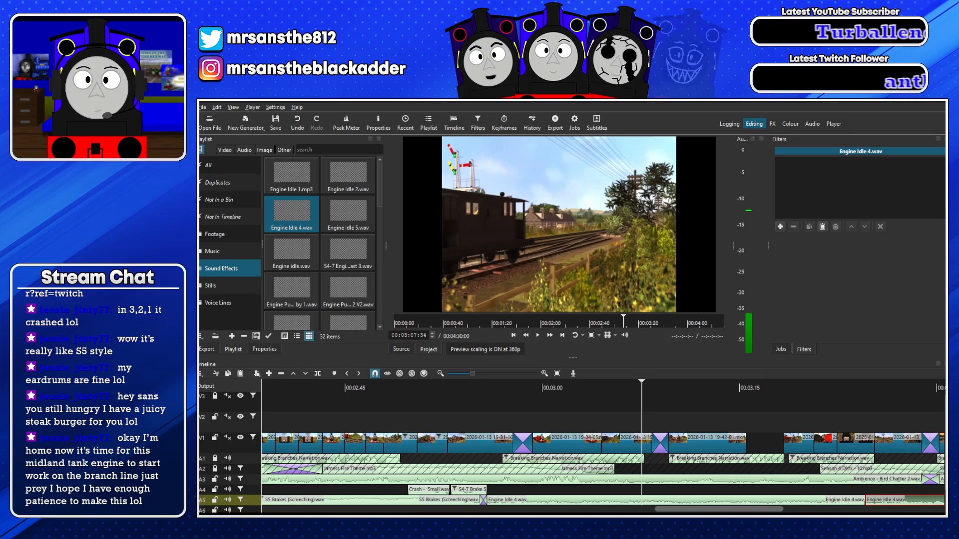
Add S1 Guards Whistle 3.wav to A6 at about 00:03:09, paste the -10 dB Gain / Volume filter, and preview it
{"action": "left_click_drag", "start_coordinate": [200, 272], "coordinate": [513, 272]}
{"action": "left_click", "coordinate": [822, 227]}
{"action": "left_click_drag", "start_coordinate": [705, 260], "coordinate": [671, 501]}
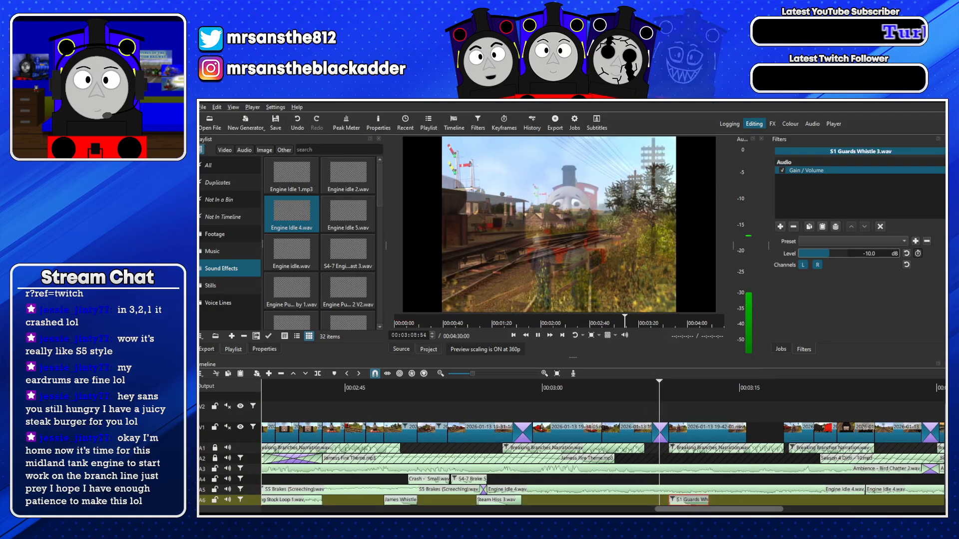
{"action": "scroll", "coordinate": [904, 486], "scroll_direction": "down", "scroll_amount": 1}
{"action": "key", "text": "space"}
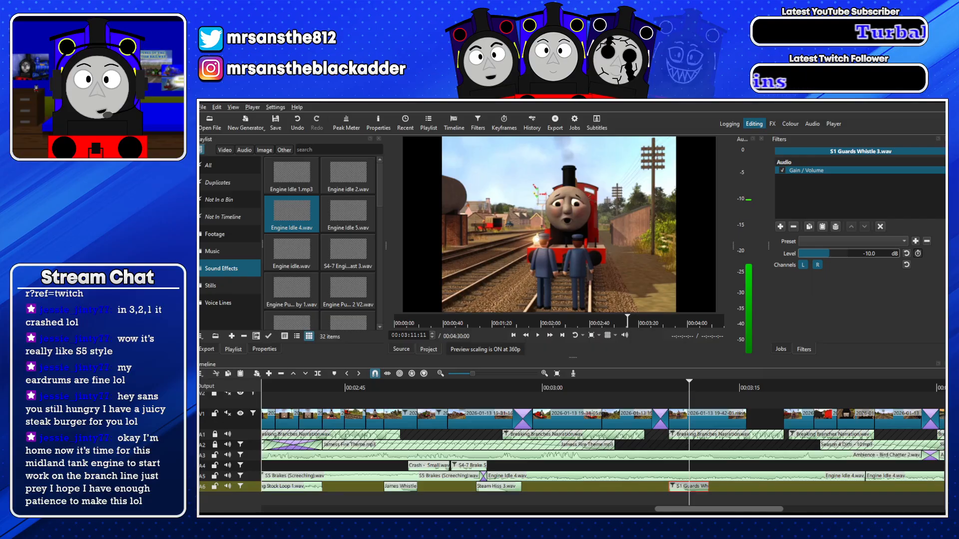
Add Duck Whistle 2 V2.wav to A4 at 00:03:11:11, paste the -10 dB Gain / Volume filter, and preview it
{"action": "left_click_drag", "start_coordinate": [200, 257], "coordinate": [691, 491]}
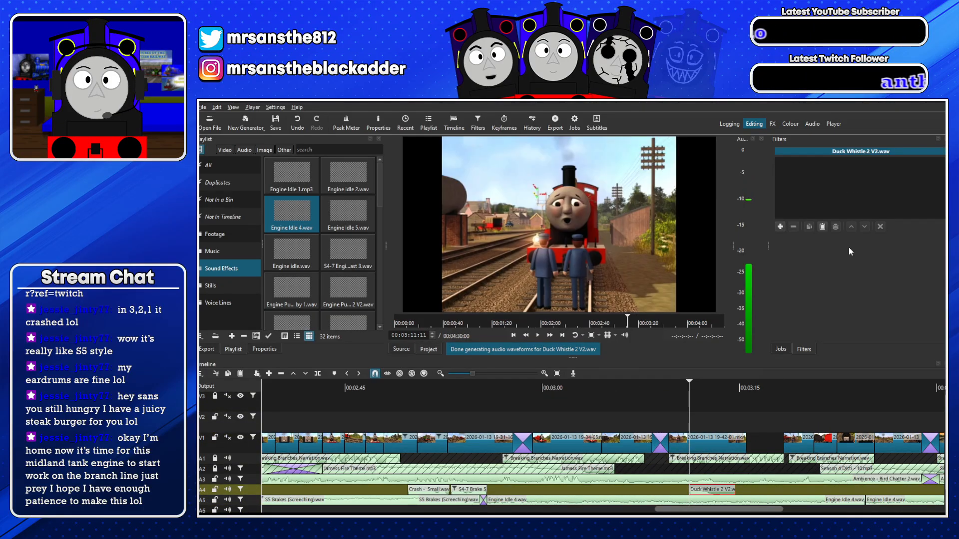
{"action": "left_click", "coordinate": [823, 227]}
{"action": "key", "text": "space"}
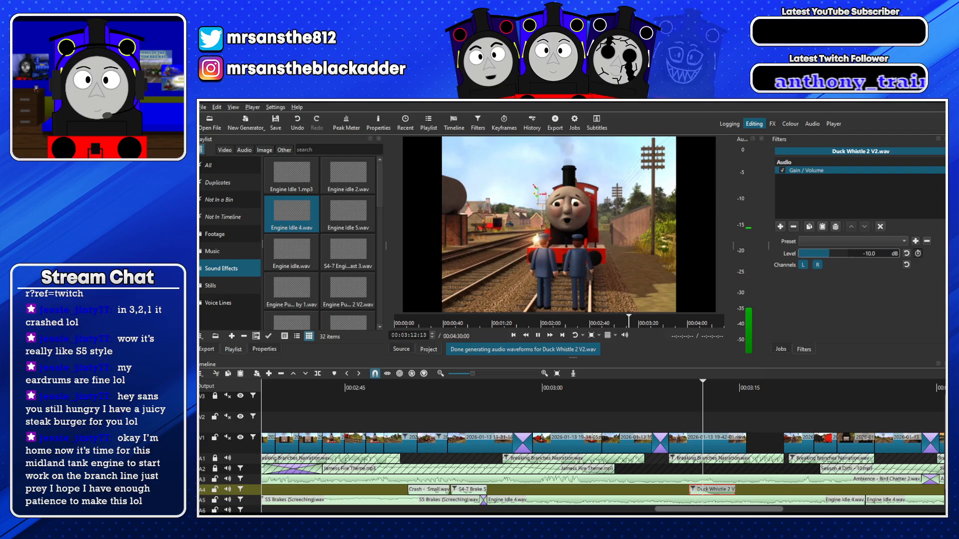
{"action": "scroll", "coordinate": [599, 450], "scroll_direction": "down", "scroll_amount": 1}
{"action": "key", "text": "space"}
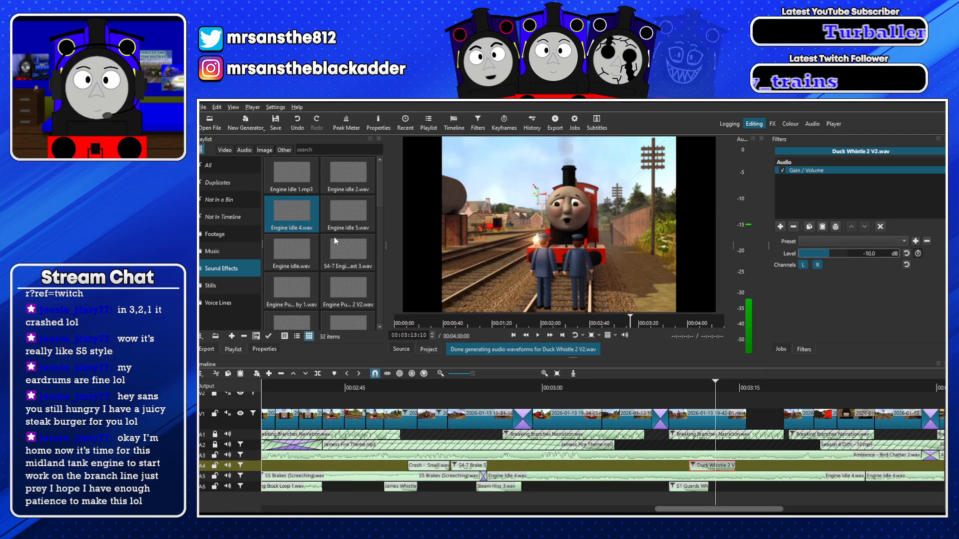
Audition Small engine puff away 2.wav, place Small engine puff away.wav on A6 right after the guard's whistle instead, and preview it
{"action": "scroll", "coordinate": [312, 277], "scroll_direction": "down", "scroll_amount": 3}
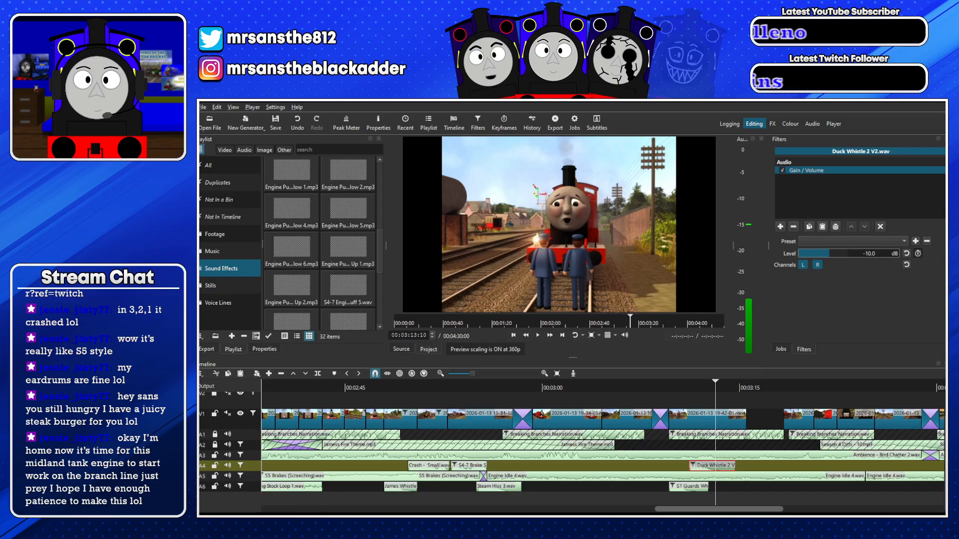
{"action": "double_click", "coordinate": [292, 321]}
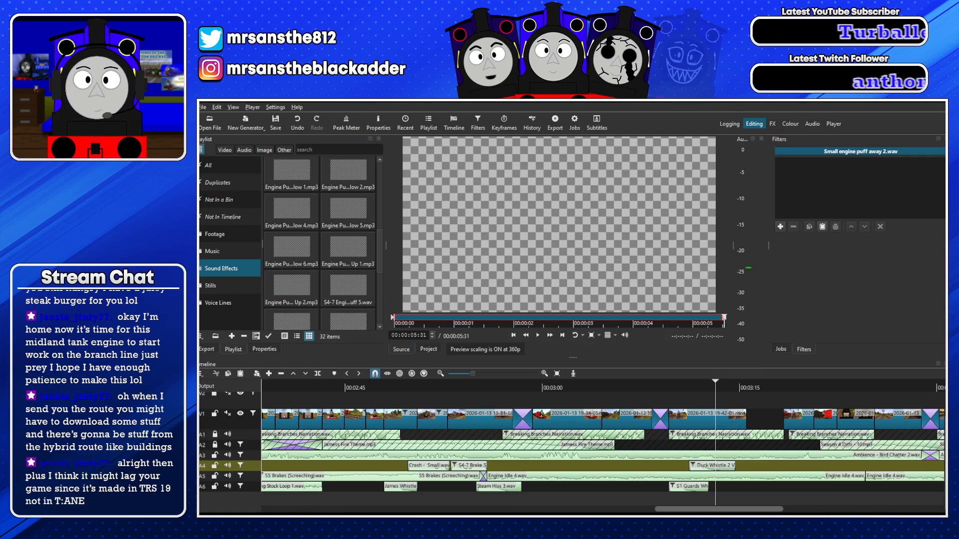
{"action": "left_click_drag", "start_coordinate": [510, 496], "coordinate": [718, 486]}
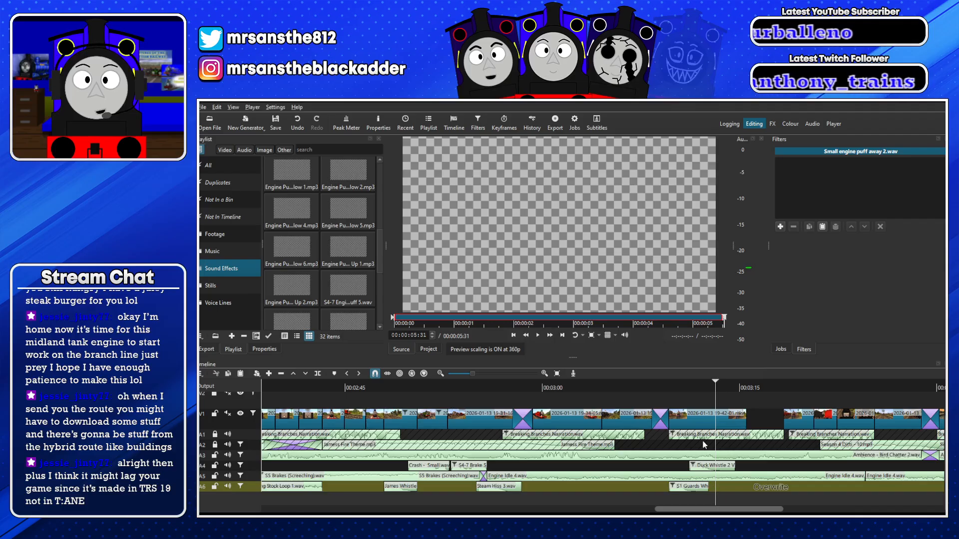
{"action": "left_click", "coordinate": [709, 389]}
{"action": "key", "text": "space"}
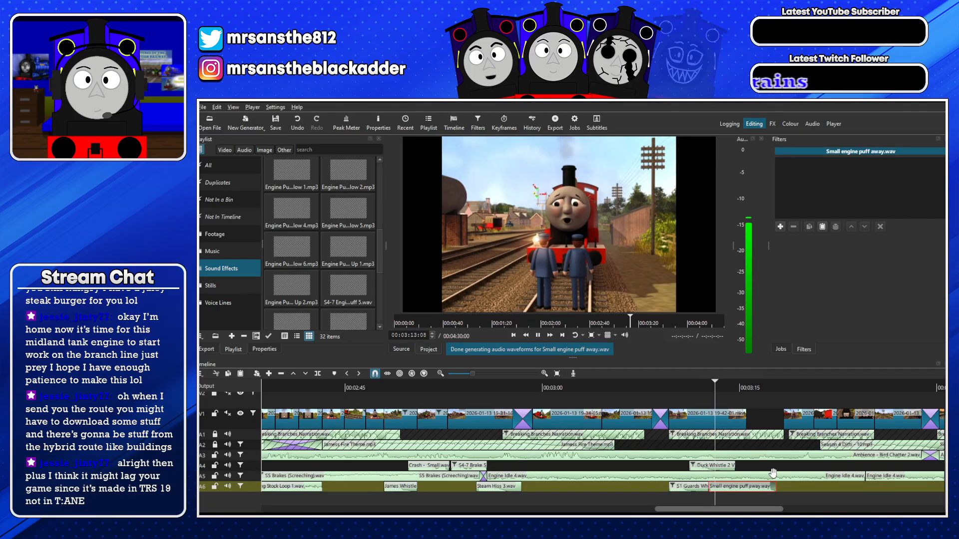
Paste the Gain / Volume filter onto Small engine puff away.wav, set its level to -5 dB, and replay the departure
{"action": "left_click", "coordinate": [823, 226]}
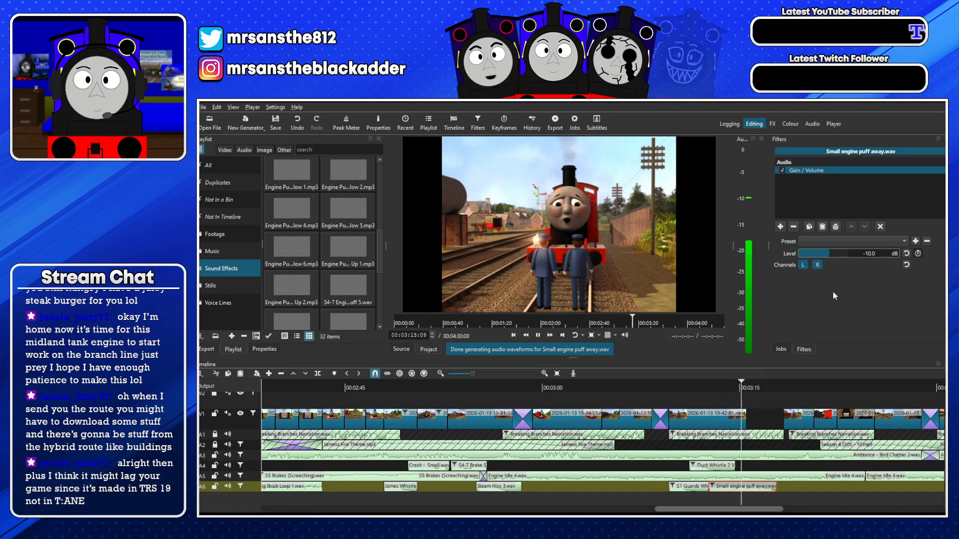
{"action": "left_click", "coordinate": [721, 385]}
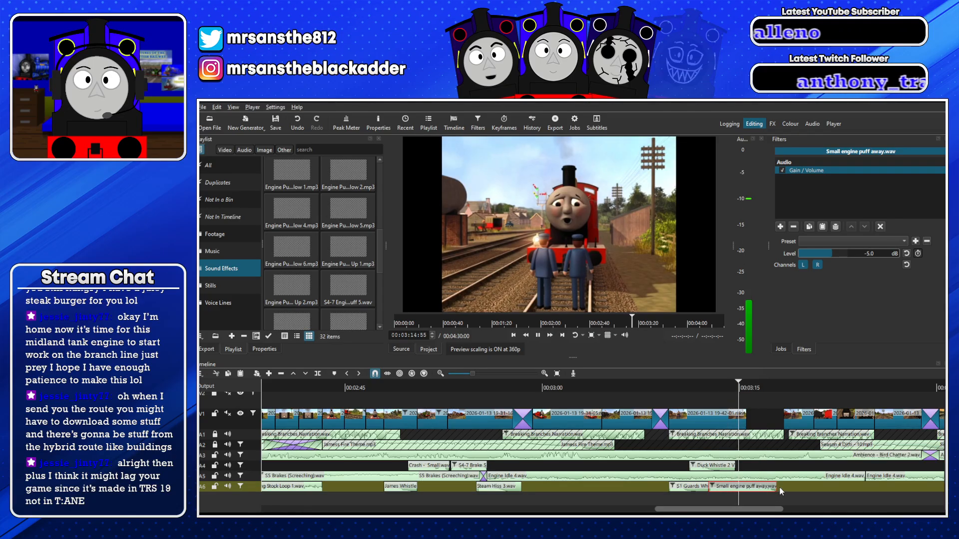
{"action": "key", "text": "space"}
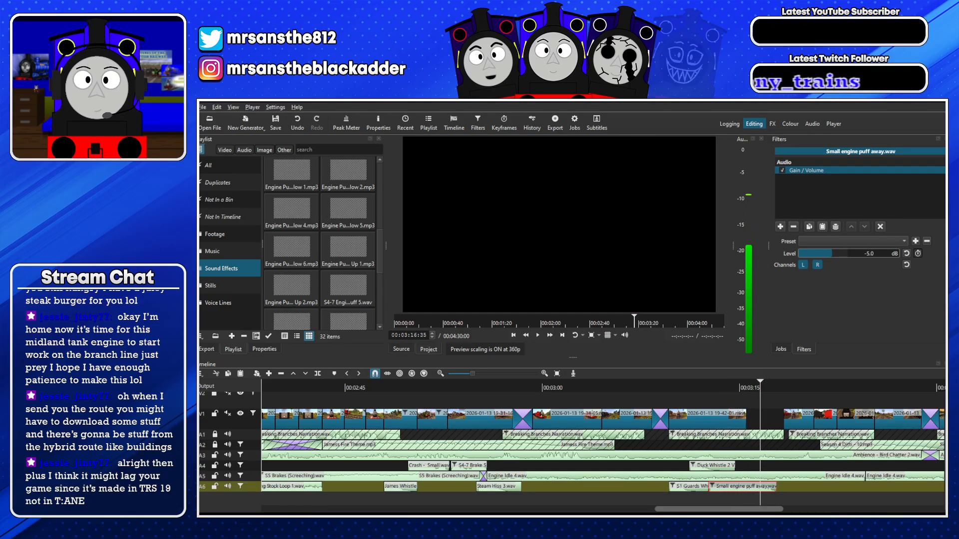
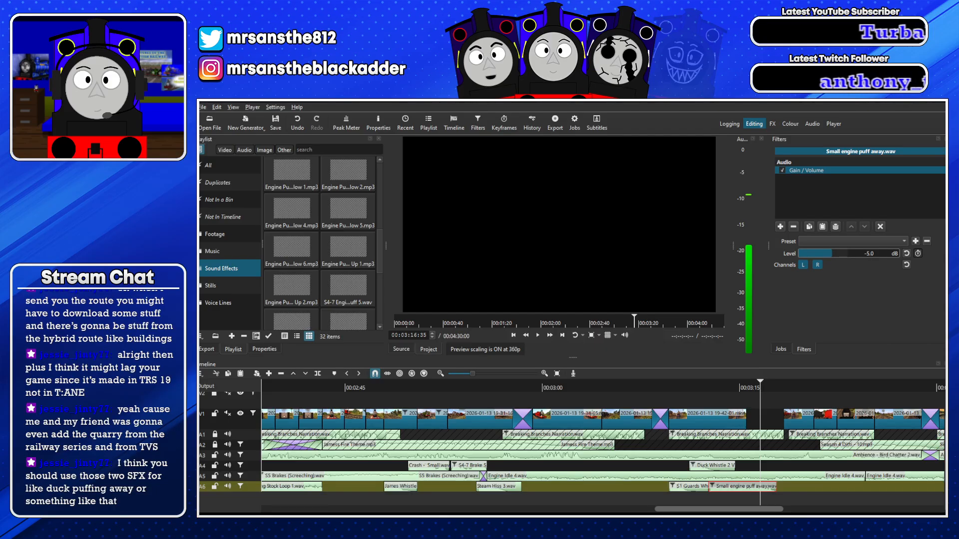
Audition Engine Puff 19.wav, Engine Puff 9.wav, S4-7 Engine puff 6.wav and Engine Puff - Small Engine 1.wav as continued puffing sounds
{"action": "key", "text": "Return"}
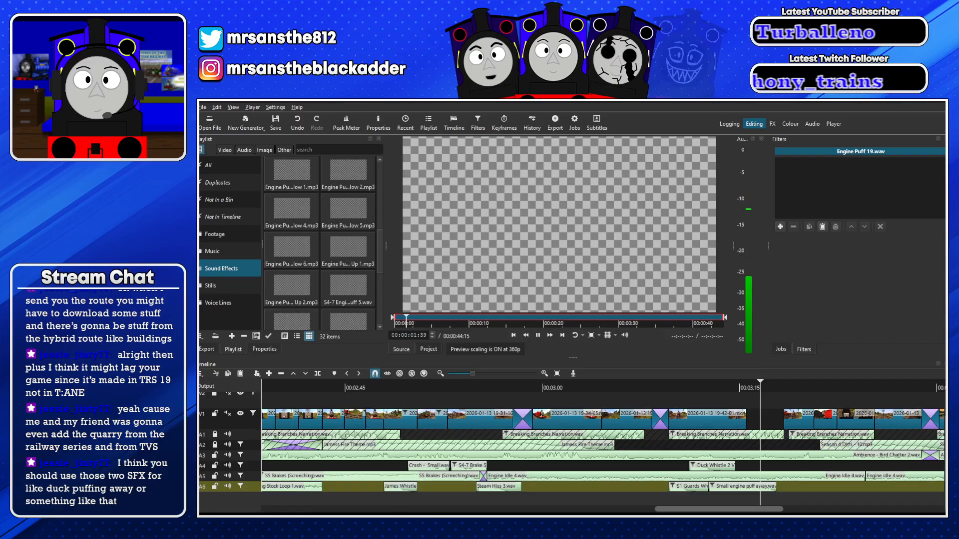
{"action": "key", "text": "Return"}
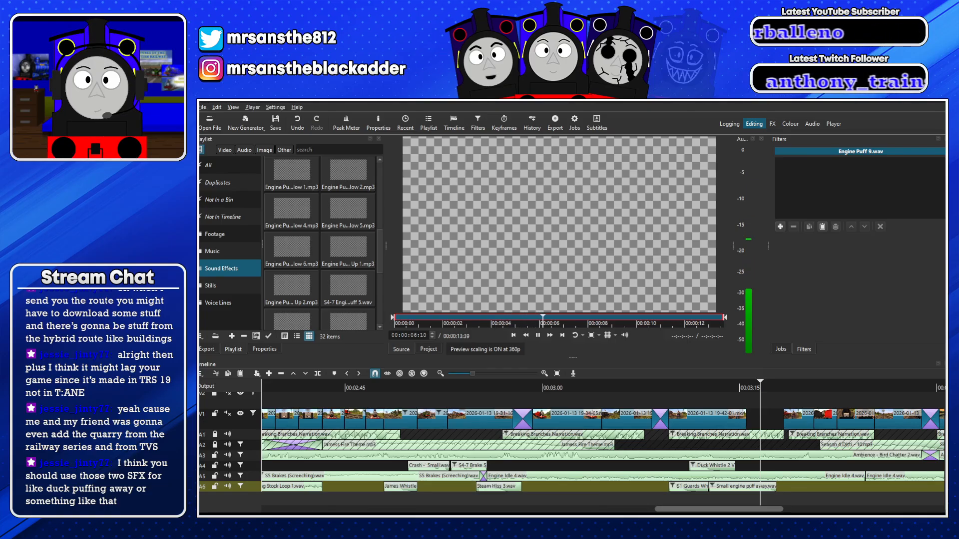
{"action": "key", "text": "Return"}
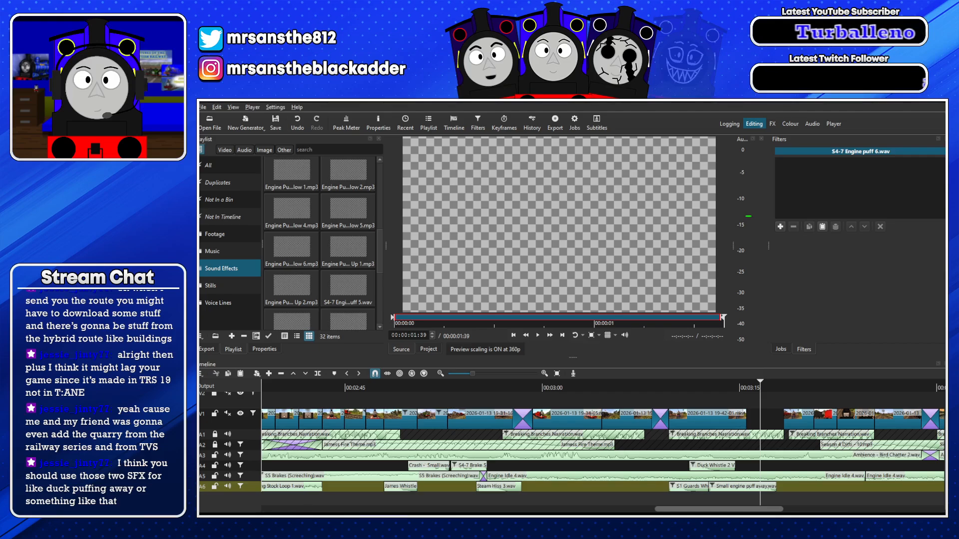
{"action": "key", "text": "Return"}
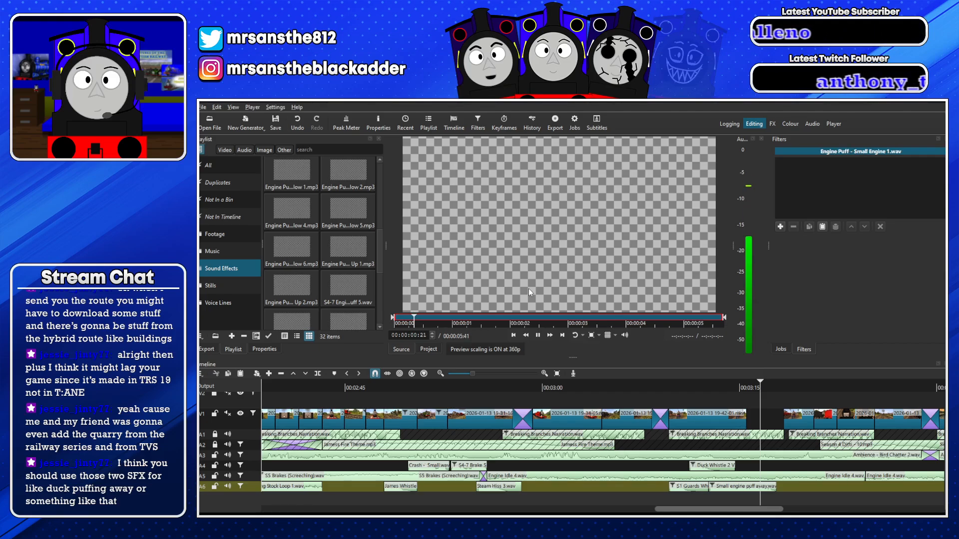
Try Engine Puff - Small Engine 1.wav on A6 after Small engine puff away.wav, crossfading the two clips during playback
{"action": "scroll", "coordinate": [572, 450], "scroll_direction": "up", "scroll_amount": 1}
{"action": "left_click_drag", "start_coordinate": [560, 225], "coordinate": [778, 502]}
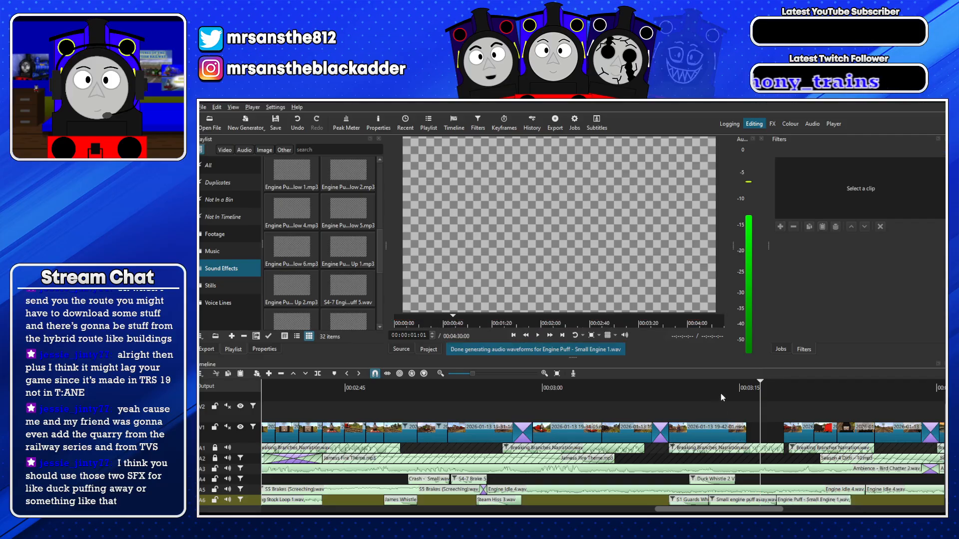
{"action": "left_click", "coordinate": [725, 392]}
{"action": "key", "text": "space"}
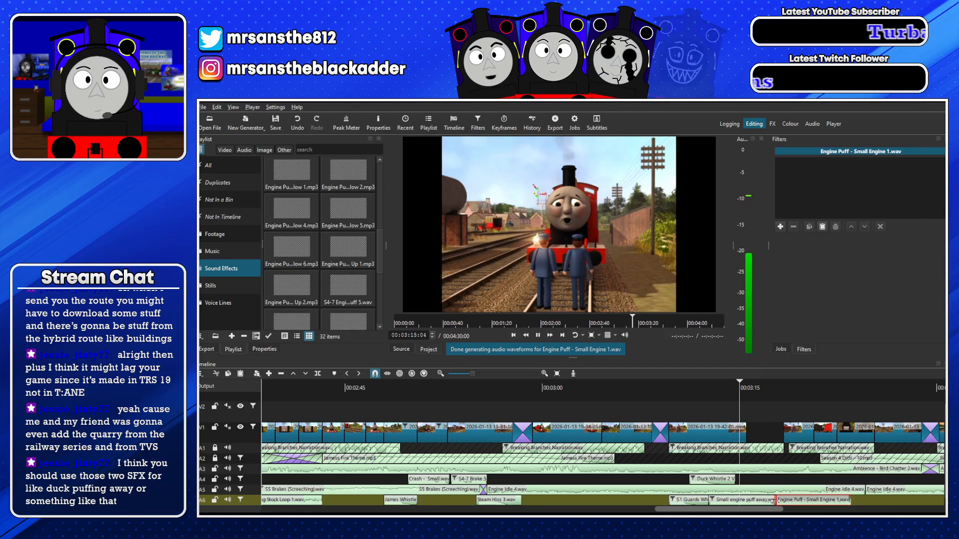
{"action": "left_click_drag", "start_coordinate": [790, 500], "coordinate": [772, 500]}
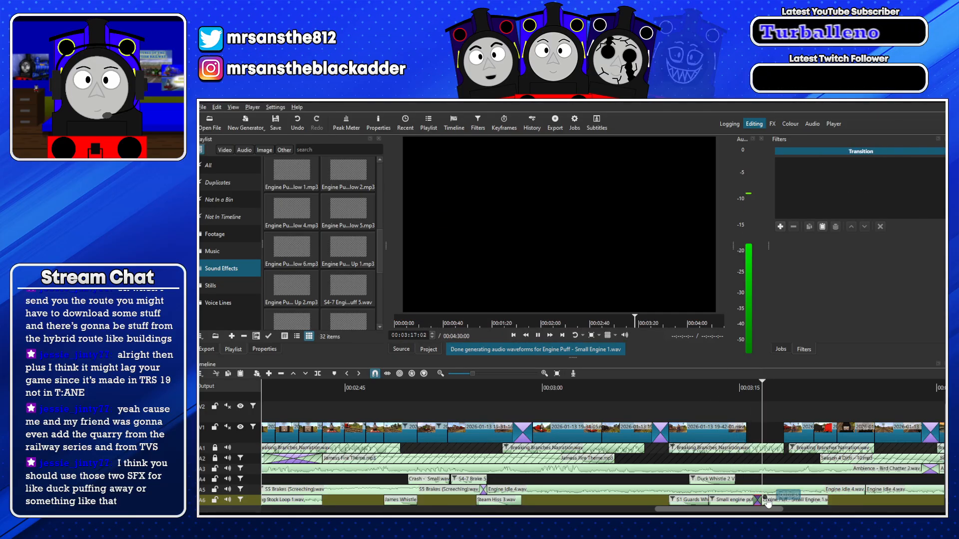
Paste the Gain / Volume filter onto Engine Puff - Small Engine 1.wav, set its level to -5 dB, and replay the crossfade
{"action": "left_click", "coordinate": [822, 227]}
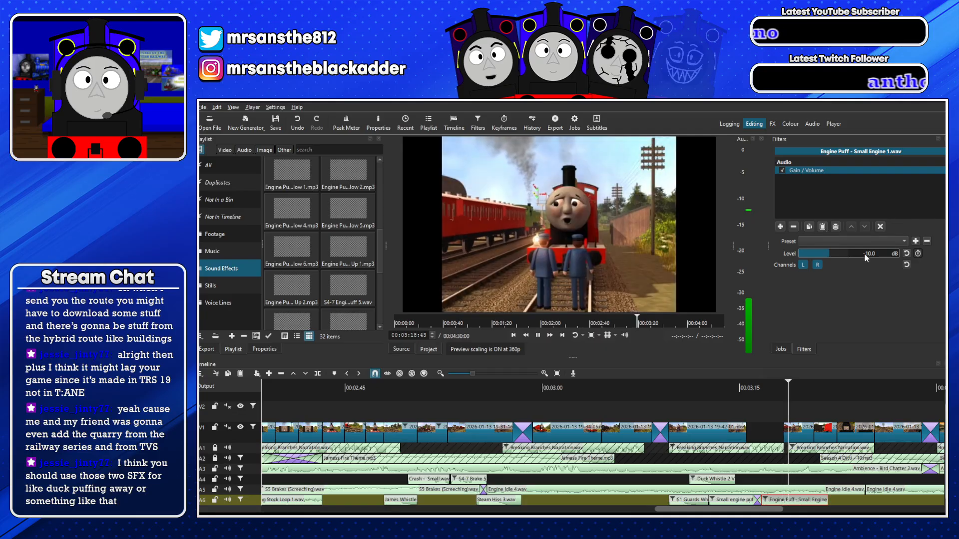
{"action": "type", "text": "5"}
{"action": "key", "text": "Return"}
{"action": "left_click", "coordinate": [743, 388]}
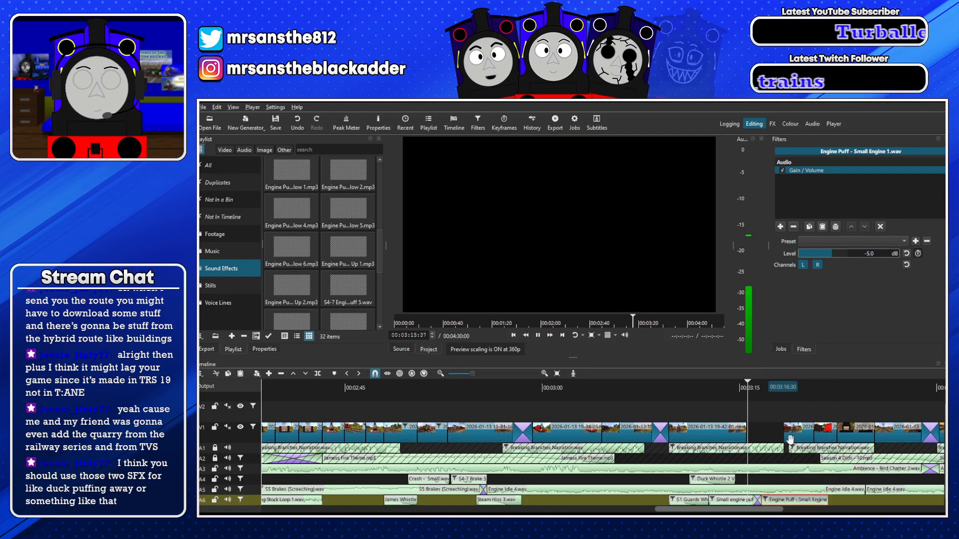
Delete the crossfade and Engine Puff - Small Engine 1.wav from A6, and extend Small engine puff away.wav back to full length
{"action": "key", "text": "Delete"}
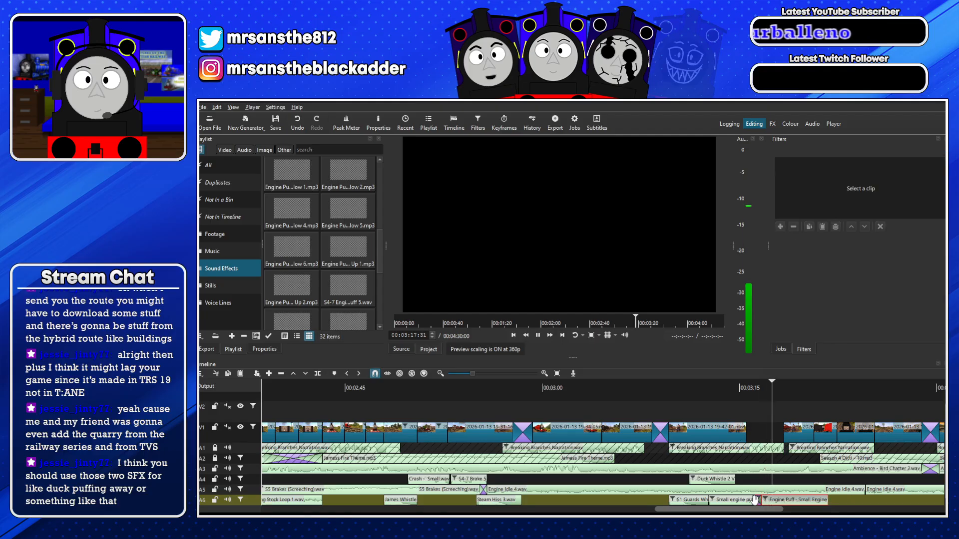
{"action": "left_click_drag", "start_coordinate": [754, 502], "coordinate": [804, 502]}
{"action": "key", "text": "space"}
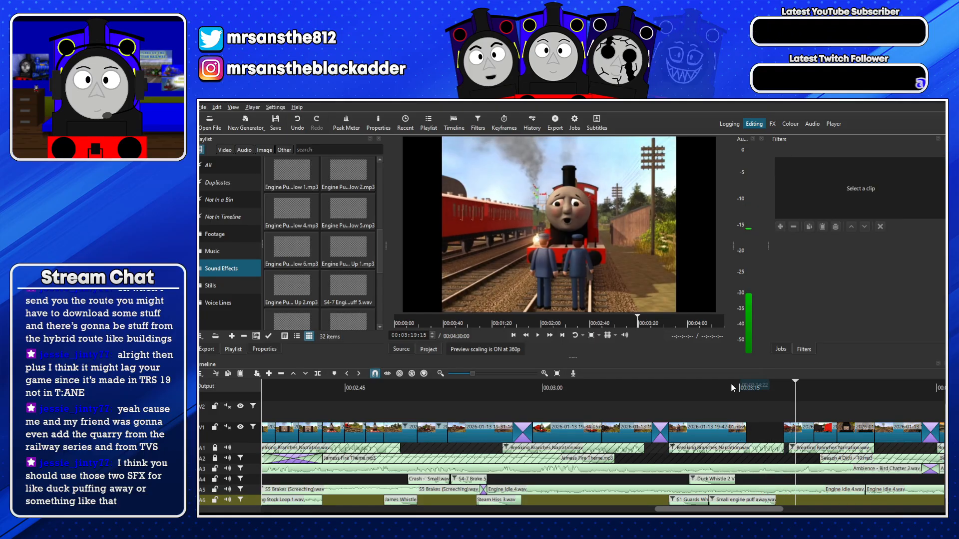
Split Small engine puff away.wav at about 00:03:15, move its second part later, re-extend the first, crossfade them, and preview the longer puffing
{"action": "left_click", "coordinate": [737, 388]}
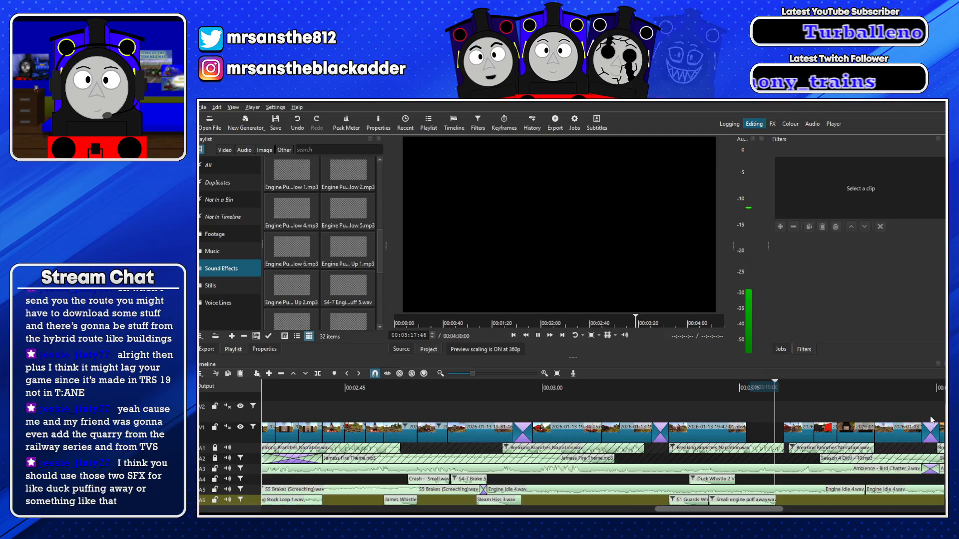
{"action": "scroll", "coordinate": [749, 460], "scroll_direction": "down", "scroll_amount": 1}
{"action": "left_click", "coordinate": [743, 388]}
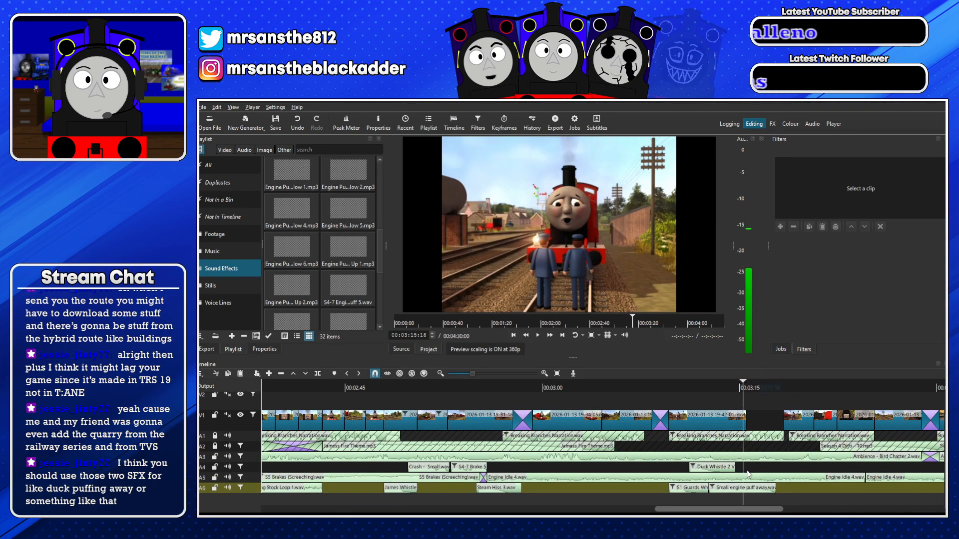
{"action": "left_click_drag", "start_coordinate": [755, 491], "coordinate": [796, 489]}
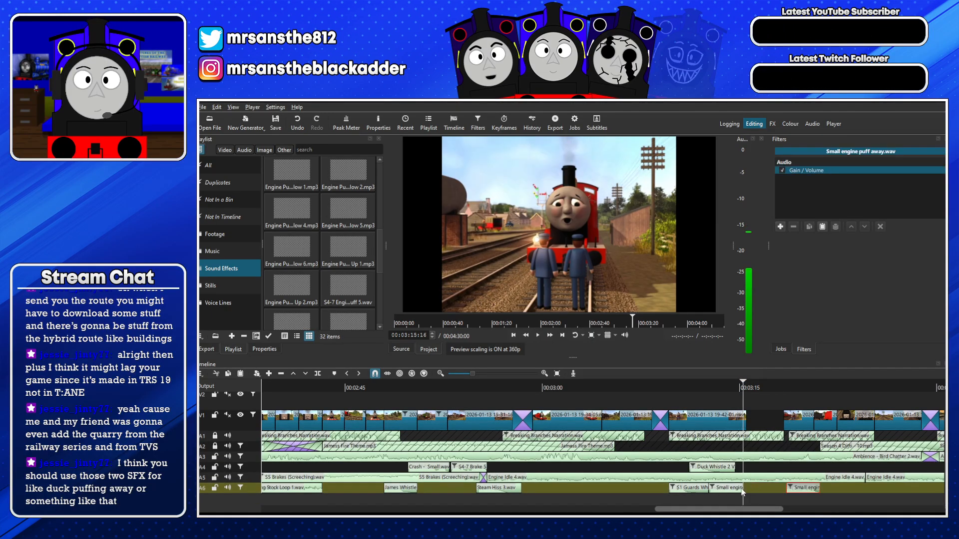
{"action": "left_click_drag", "start_coordinate": [790, 492], "coordinate": [799, 492]}
{"action": "key", "text": "space"}
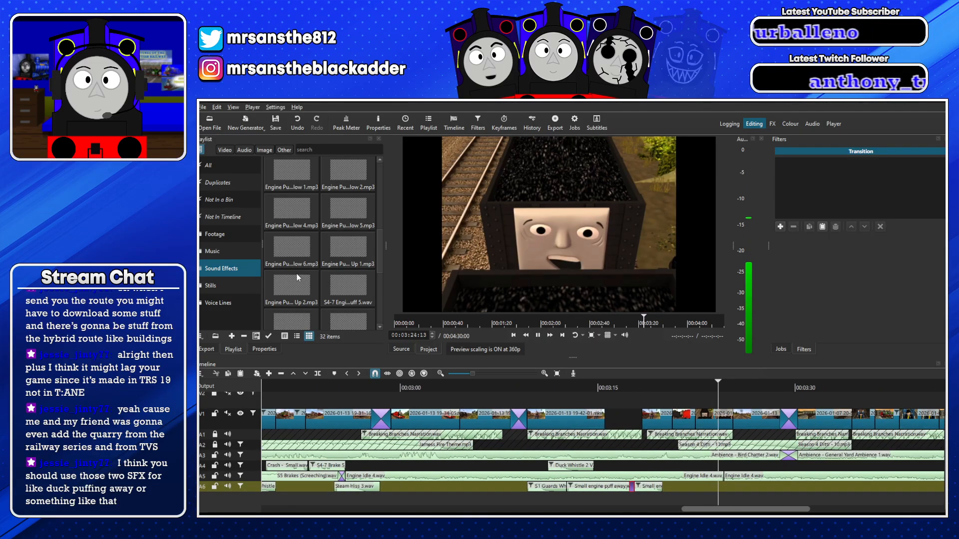
{"action": "key", "text": "space"}
{"action": "scroll", "coordinate": [663, 493], "scroll_direction": "left", "scroll_amount": 5}
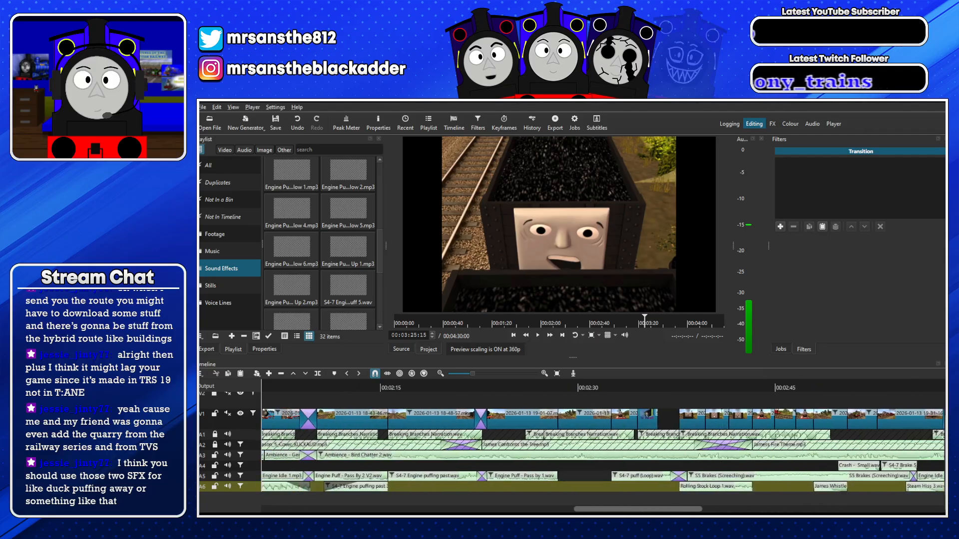
Try Rolling Stock Loop 2.wav on A6 over the second Small engine puff away.wav clip, and undo the placement
{"action": "scroll", "coordinate": [742, 510], "scroll_direction": "right", "scroll_amount": 6}
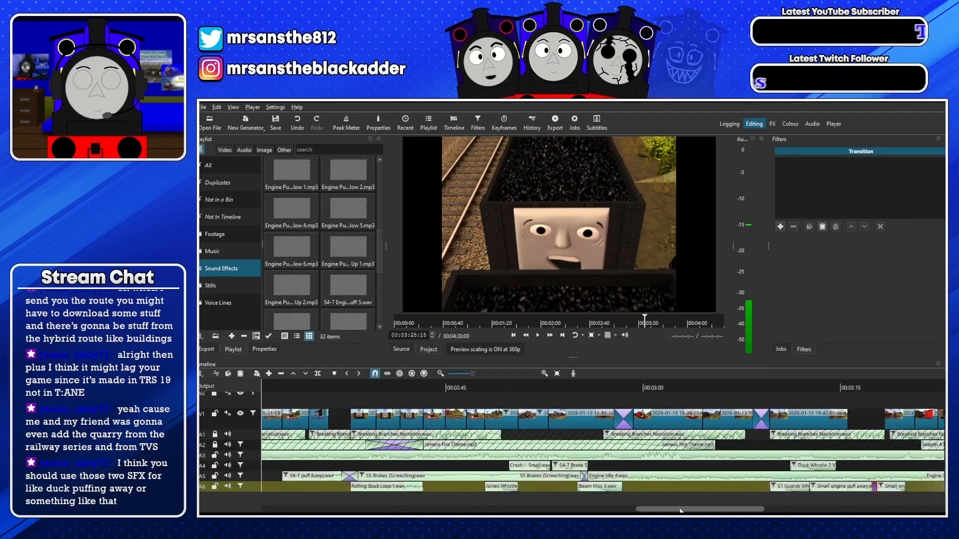
{"action": "left_click_drag", "start_coordinate": [742, 510], "coordinate": [704, 510]}
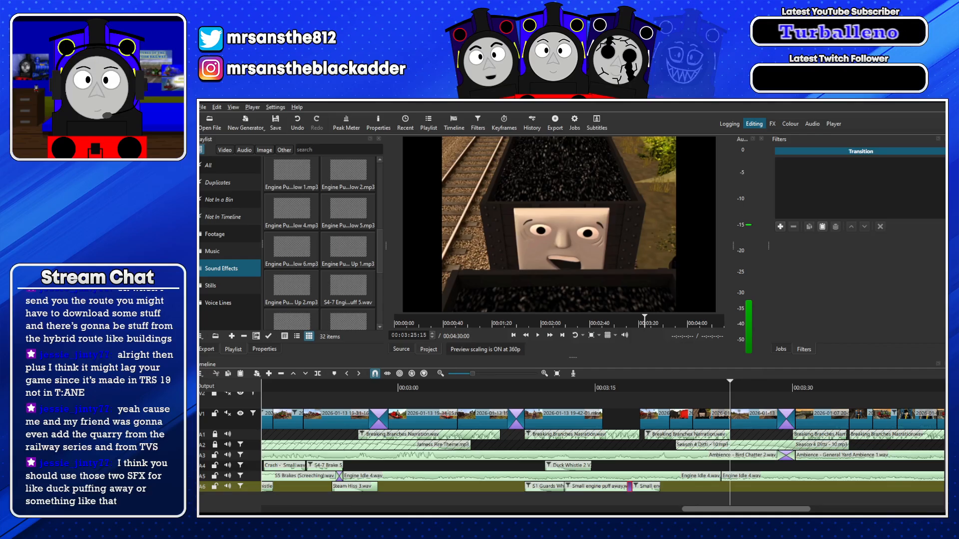
{"action": "left_click", "coordinate": [401, 349]}
{"action": "left_click_drag", "start_coordinate": [568, 291], "coordinate": [539, 508]}
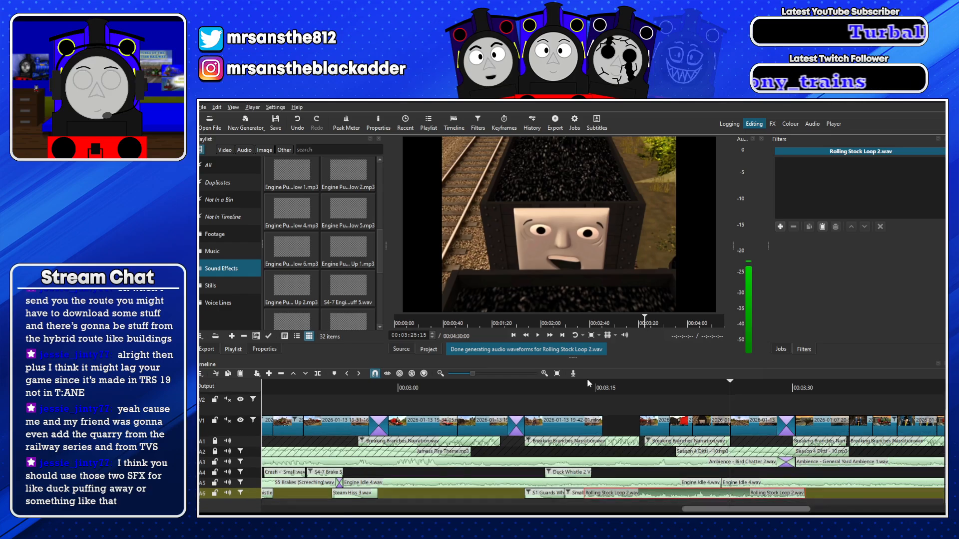
{"action": "key", "text": "ctrl+z"}
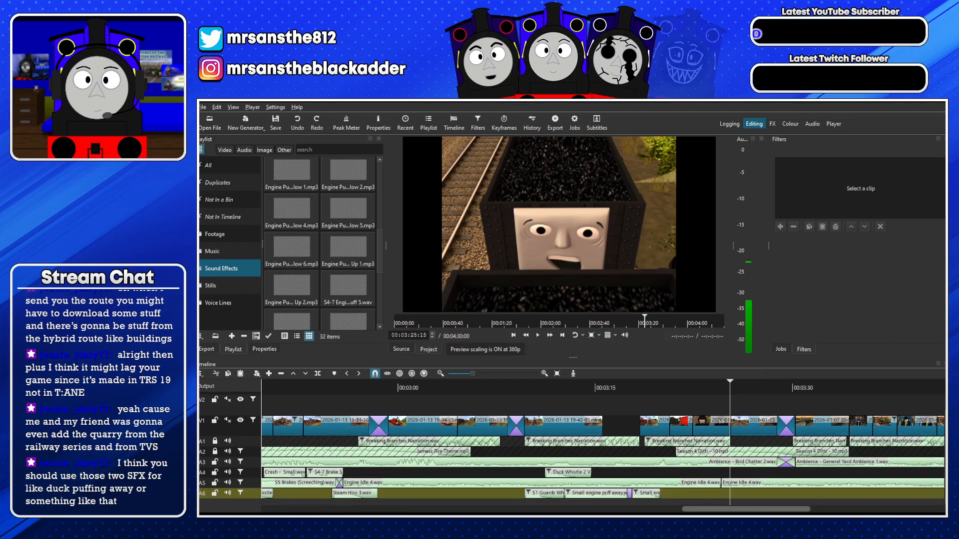
Place Rolling Stock Loop 2.wav on A4 at about 00:03:15, shorten it to about 00:03:25, and fade it in and out
{"action": "left_click", "coordinate": [401, 350]}
{"action": "left_click_drag", "start_coordinate": [539, 268], "coordinate": [655, 494]}
{"action": "left_click", "coordinate": [578, 408]}
{"action": "key", "text": "space"}
{"action": "scroll", "coordinate": [850, 470], "scroll_direction": "down", "scroll_amount": 2}
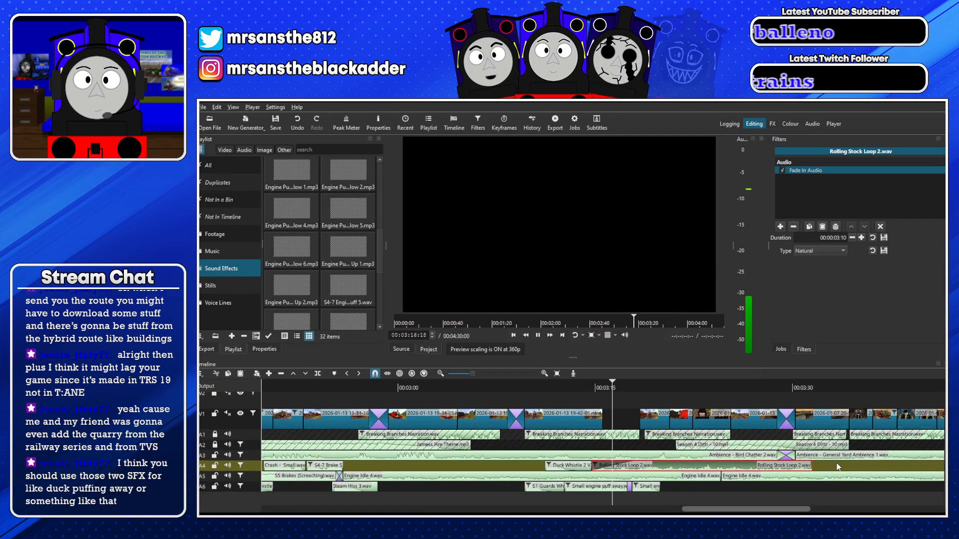
{"action": "left_click_drag", "start_coordinate": [731, 465], "coordinate": [684, 457]}
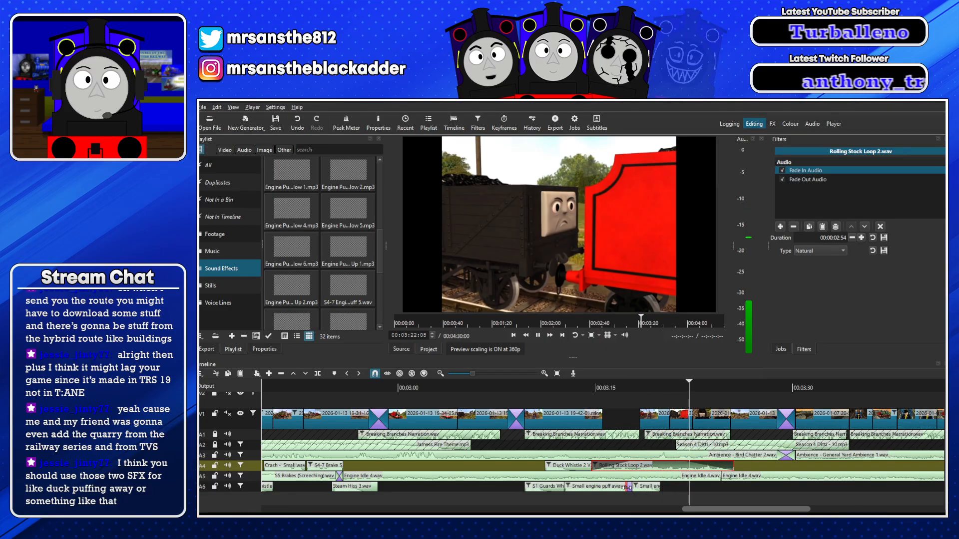
Adjust the join between the two Small engine puff away.wav clips on A6 and trim the end of Rolling Stock Loop 2.wav slightly
{"action": "left_click", "coordinate": [630, 487]}
{"action": "left_click_drag", "start_coordinate": [633, 490], "coordinate": [627, 488]}
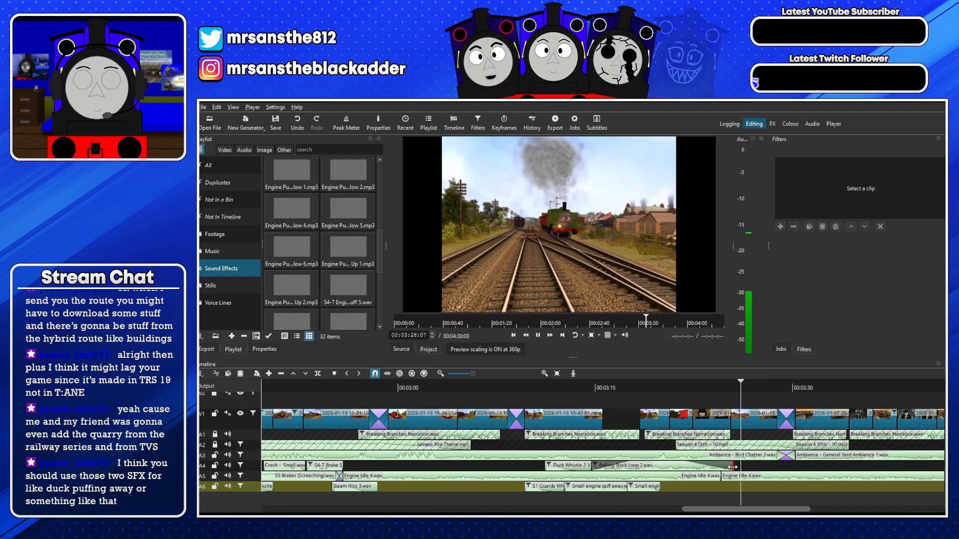
{"action": "left_click_drag", "start_coordinate": [732, 467], "coordinate": [730, 467]}
{"action": "key", "text": "space"}
Audition S4-7 Engine puff 5, S4-7 Engine puff 6, Engine Puff Speeding Up 2 and S4-7 Engine puffing past for the green engine's shot
{"action": "double_click", "coordinate": [334, 285]}
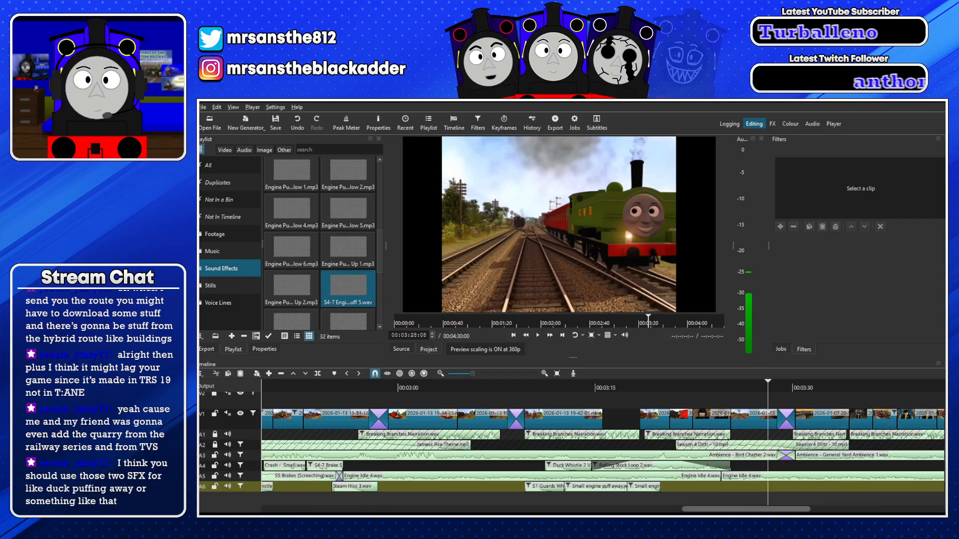
{"action": "scroll", "coordinate": [334, 286], "scroll_direction": "down", "scroll_amount": 3}
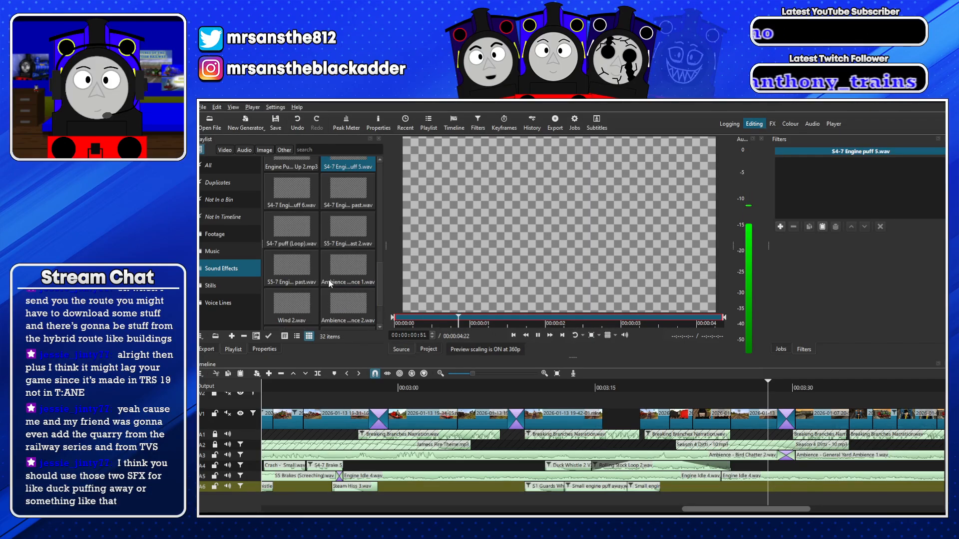
{"action": "left_click", "coordinate": [292, 188]}
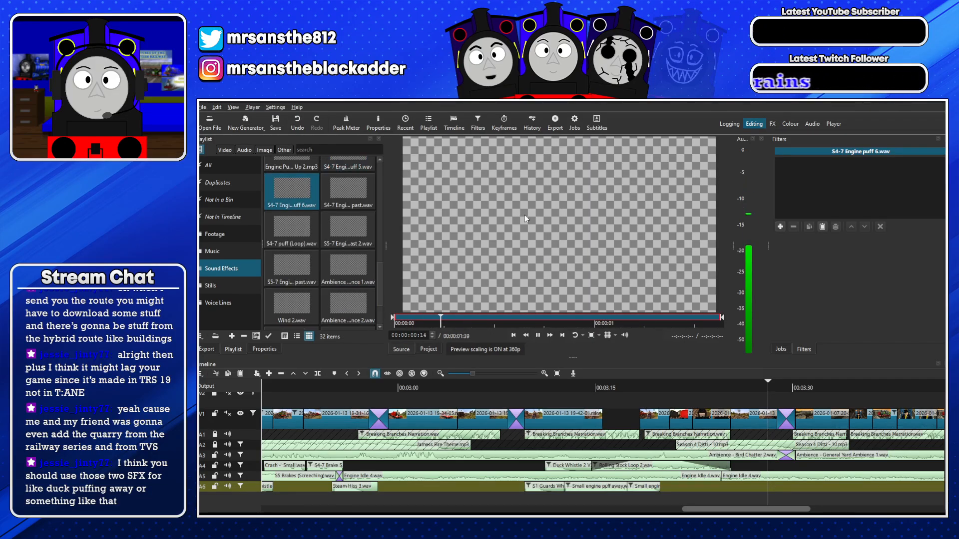
{"action": "scroll", "coordinate": [322, 258], "scroll_direction": "up", "scroll_amount": 3}
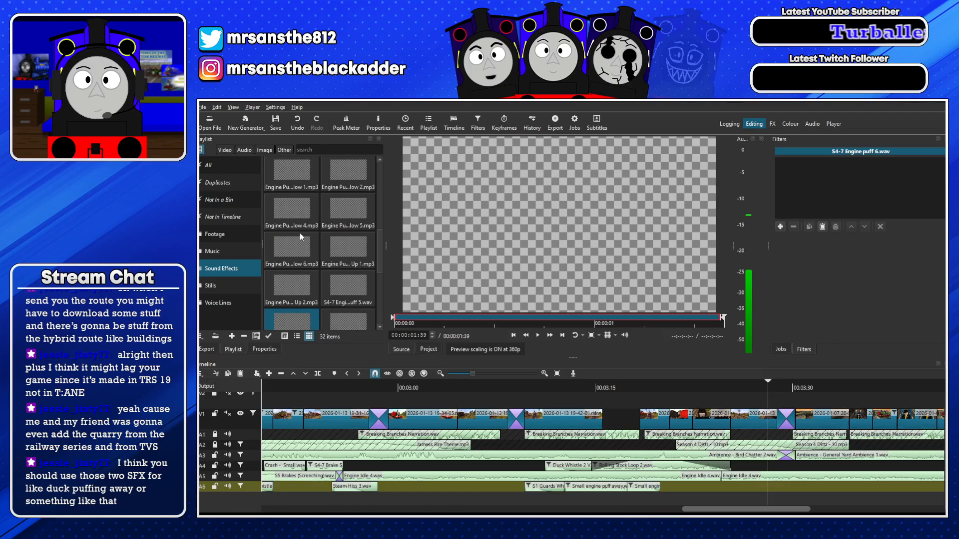
{"action": "left_click_drag", "start_coordinate": [292, 287], "coordinate": [523, 235]}
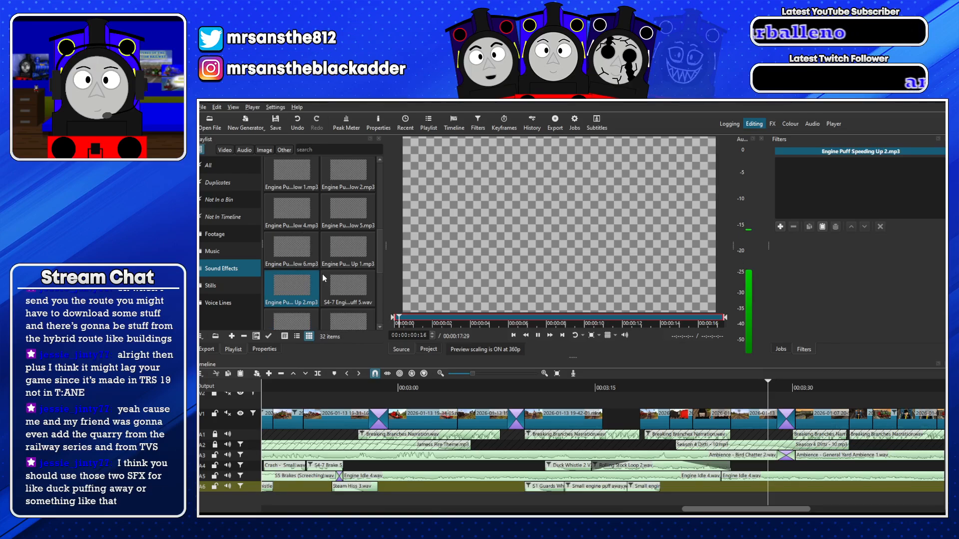
{"action": "scroll", "coordinate": [324, 278], "scroll_direction": "down", "scroll_amount": 3}
{"action": "left_click_drag", "start_coordinate": [342, 205], "coordinate": [494, 205]}
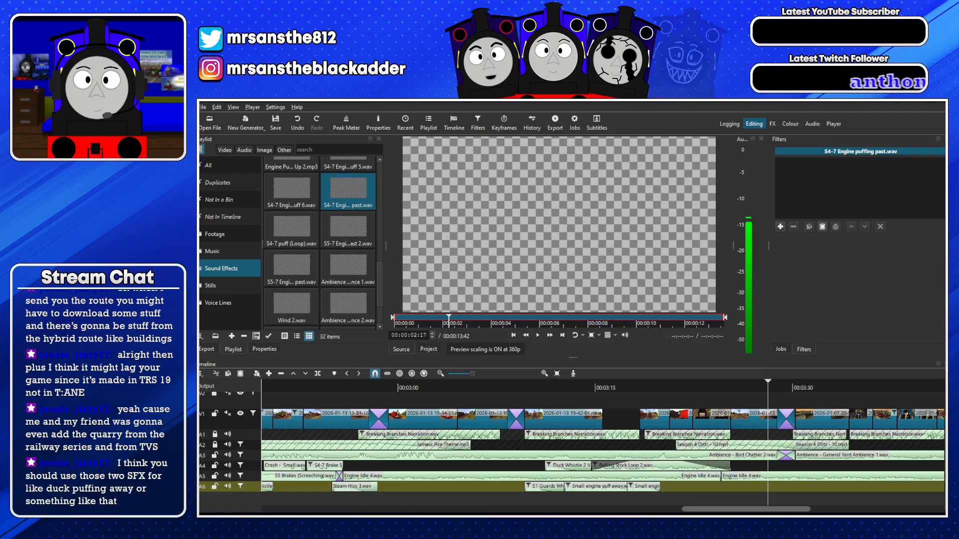
Place S4-7 Engine puffing past 3.wav on A6 at about 00:03:25, trim it to end at about 00:03:30, and preview it
{"action": "left_click_drag", "start_coordinate": [452, 244], "coordinate": [733, 501]}
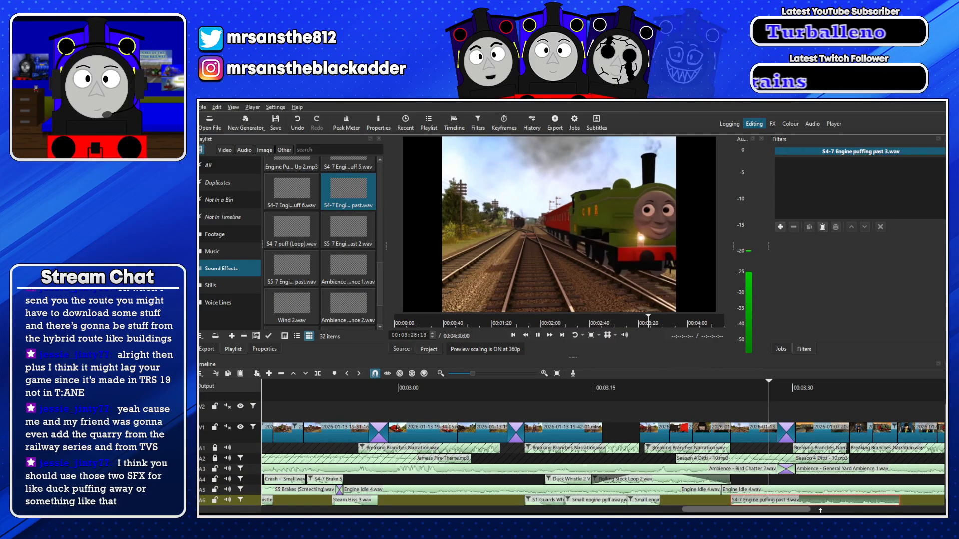
{"action": "left_click_drag", "start_coordinate": [894, 502], "coordinate": [778, 500]}
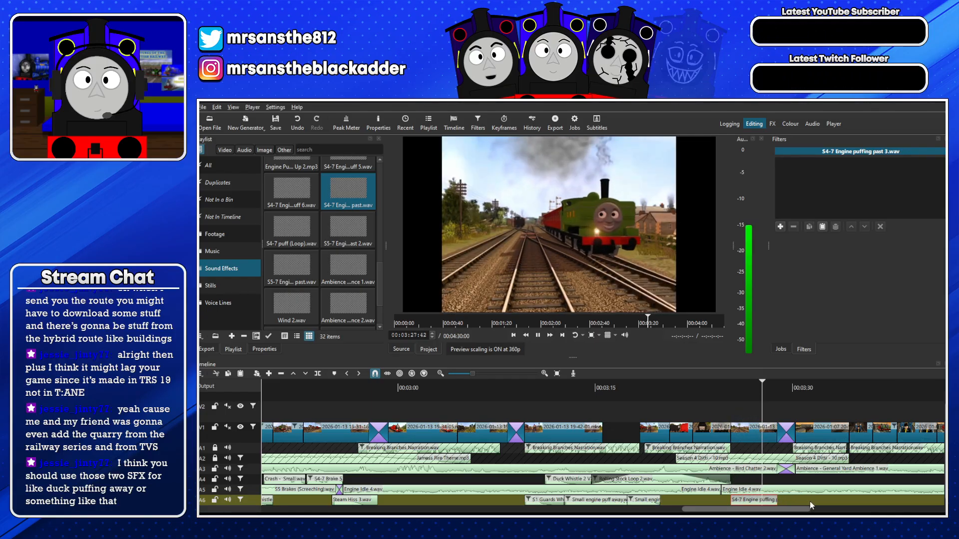
{"action": "key", "text": "space"}
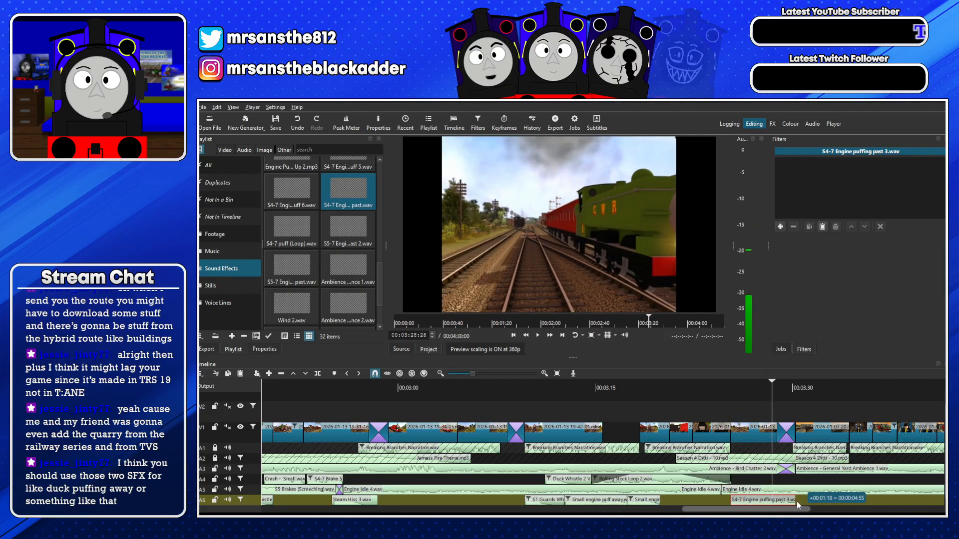
{"action": "key", "text": "space"}
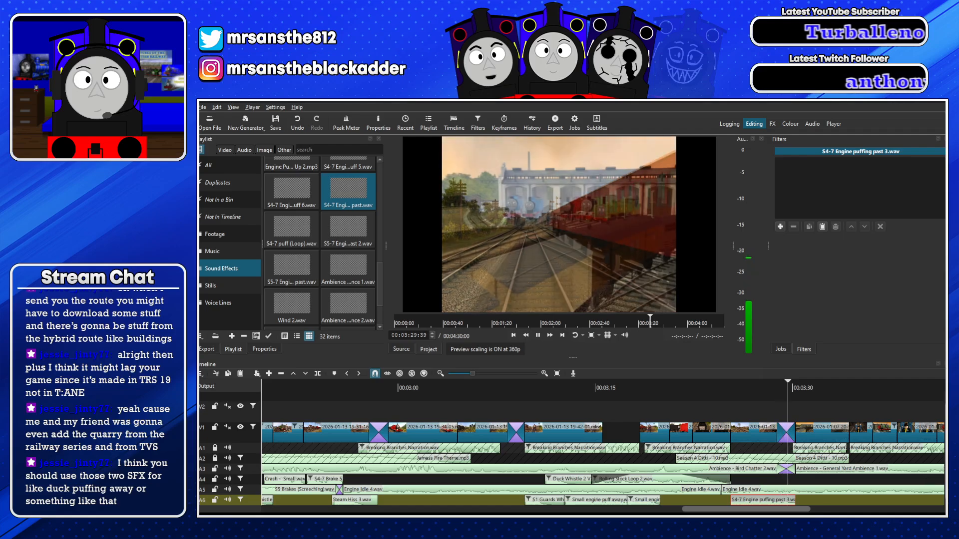
{"action": "key", "text": "space"}
{"action": "key", "text": "Left"}
{"action": "key", "text": "Left"}
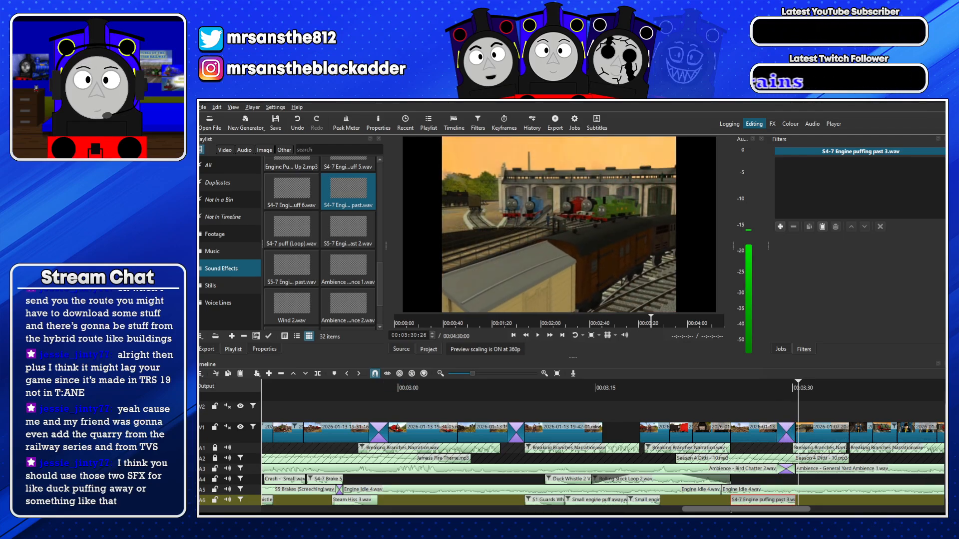
Copy Rolling Stock Loop 2.wav to about 00:03:30 on A4 without its fade-in, and play back the shot
{"action": "left_click", "coordinate": [693, 481]}
{"action": "key", "text": "Down"}
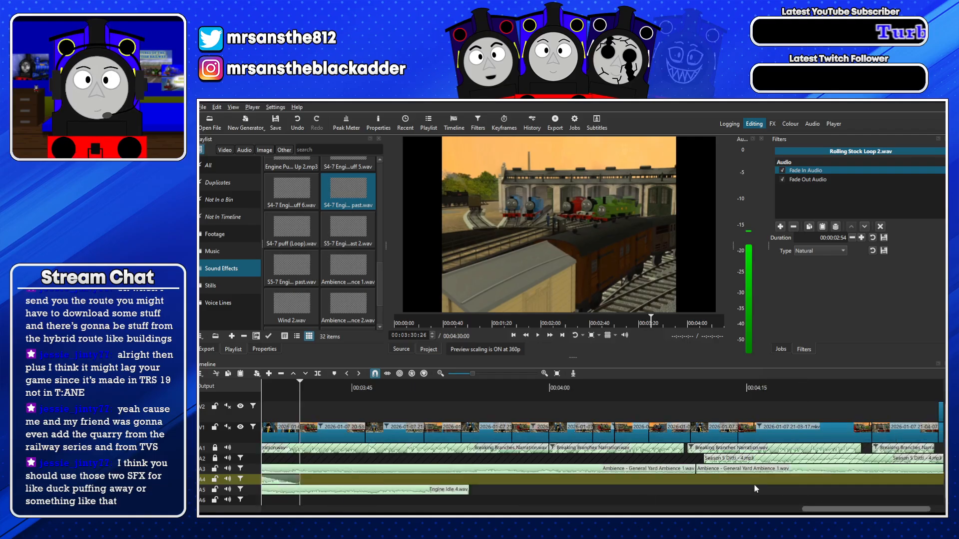
{"action": "key", "text": "Up"}
{"action": "key", "text": "Up"}
{"action": "key", "text": "Up"}
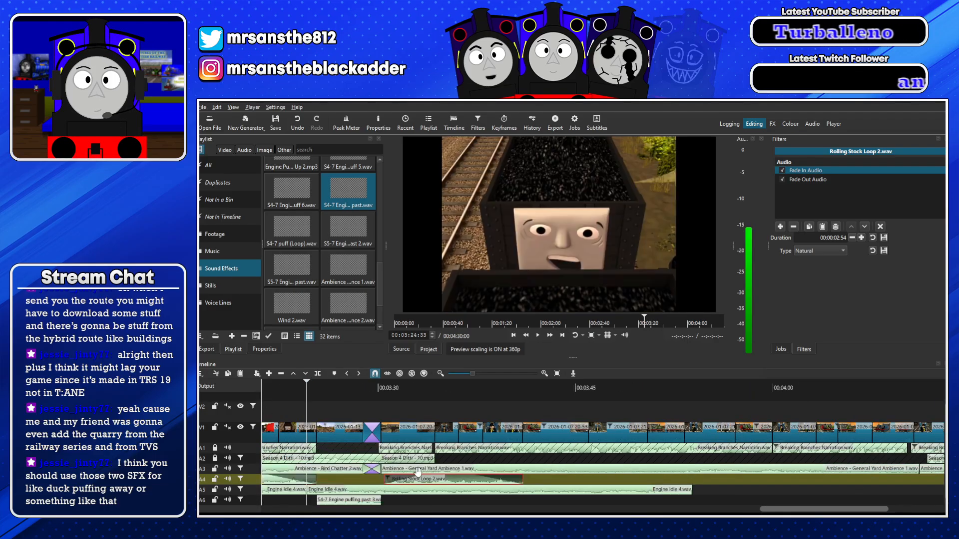
{"action": "left_click_drag", "start_coordinate": [427, 480], "coordinate": [363, 480]}
{"action": "key", "text": "space"}
Trim Engine Idle 4.wav on A5 to about 00:03:25, and move the copied Rolling Stock Loop 2.wav to A6, extended and crossfaded with the puffing
{"action": "left_click_drag", "start_coordinate": [652, 489], "coordinate": [316, 493]}
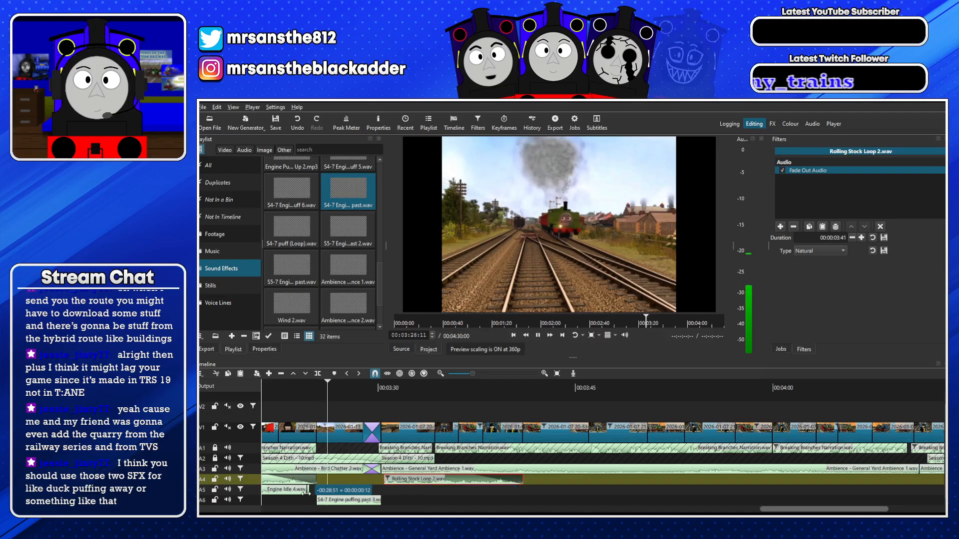
{"action": "left_click_drag", "start_coordinate": [425, 479], "coordinate": [717, 505]}
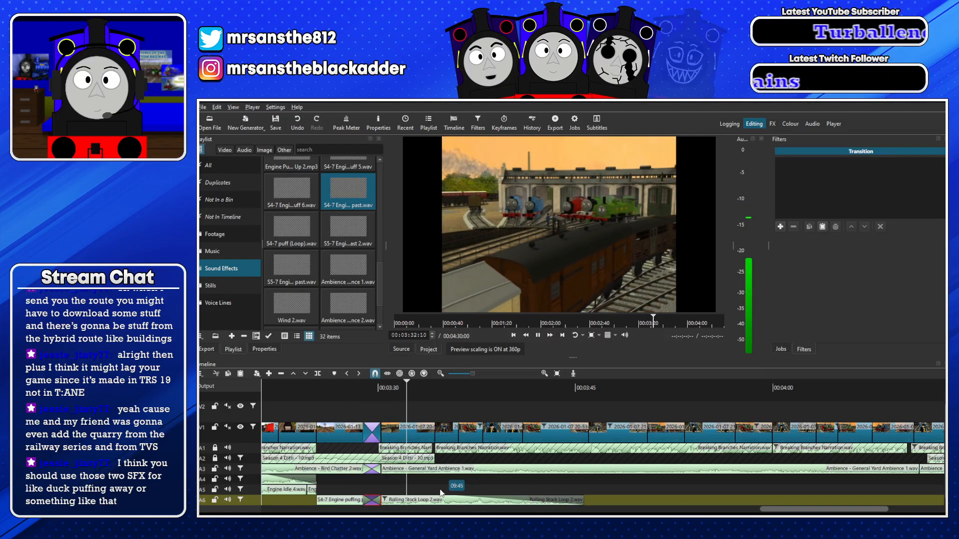
{"action": "key", "text": "space"}
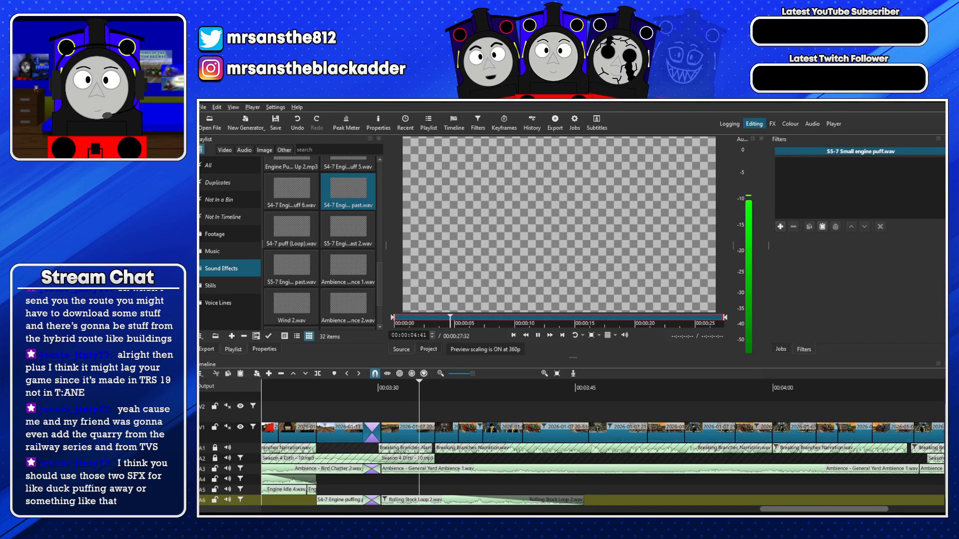
Audition more engine puffing sounds and place S5-7 Engine puffing past.wav on A5 at about 00:03:27
{"action": "double_click", "coordinate": [315, 262]}
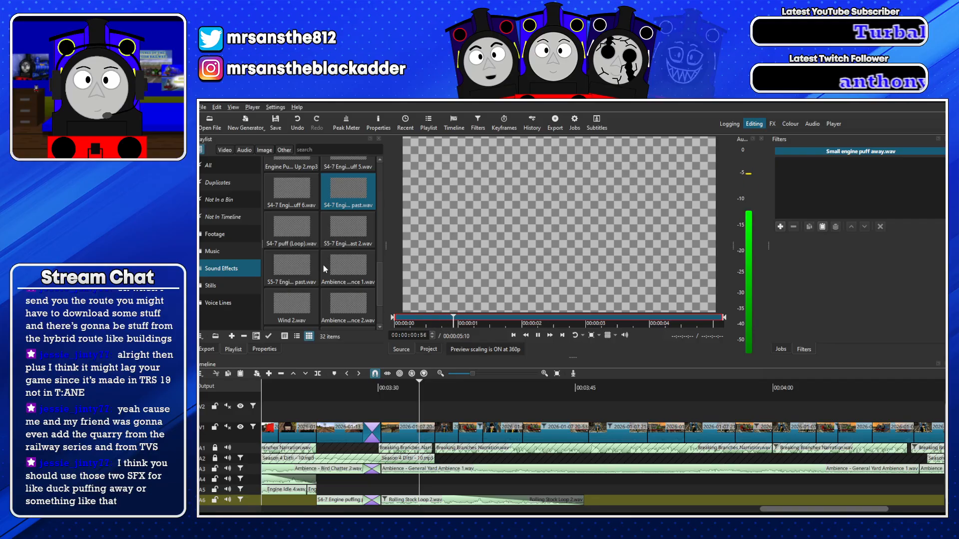
{"action": "double_click", "coordinate": [300, 270]}
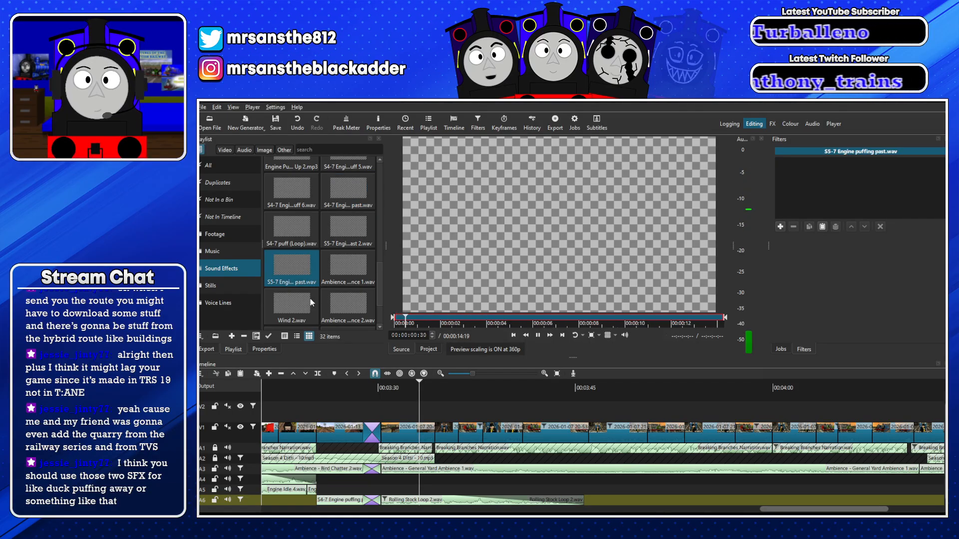
{"action": "scroll", "coordinate": [344, 295], "scroll_direction": "up", "scroll_amount": 2}
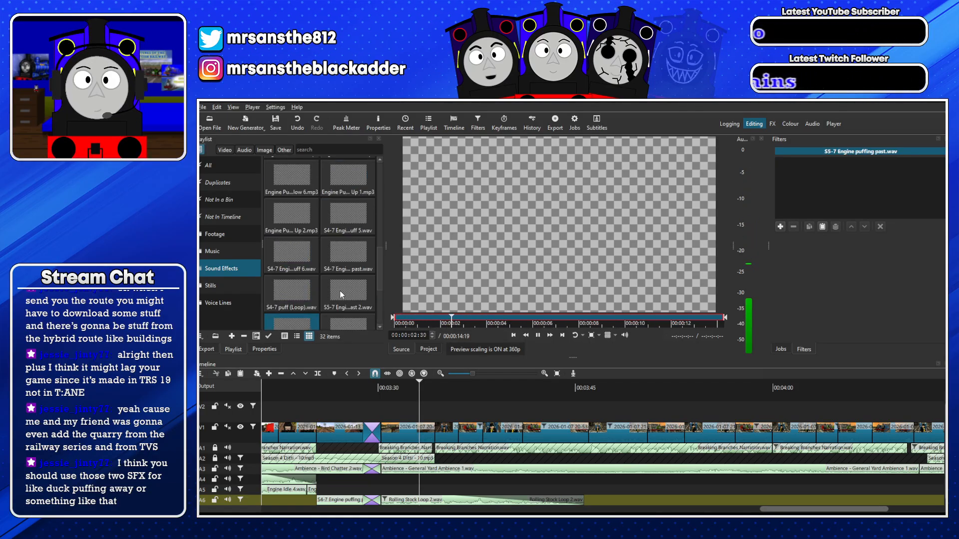
{"action": "scroll", "coordinate": [350, 286], "scroll_direction": "up", "scroll_amount": 4}
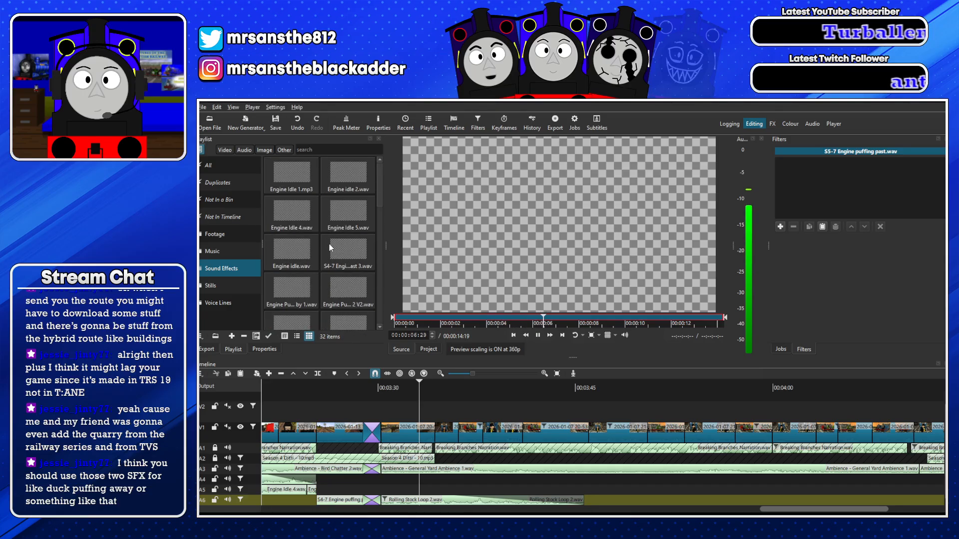
{"action": "left_click_drag", "start_coordinate": [549, 225], "coordinate": [334, 489]}
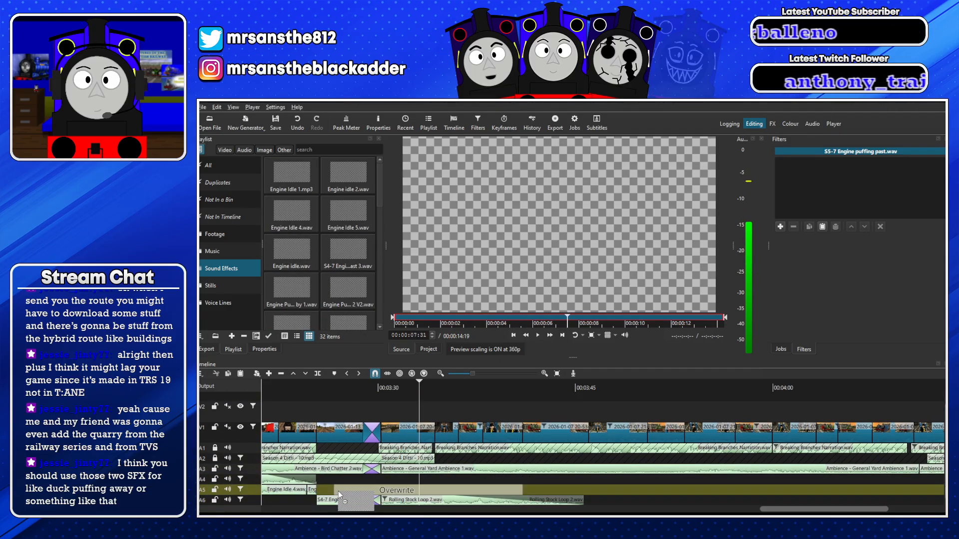
Add a Gain / Volume filter to S5-7 Engine puffing past.wav and set its level to -20 dB
{"action": "left_click", "coordinate": [823, 226]}
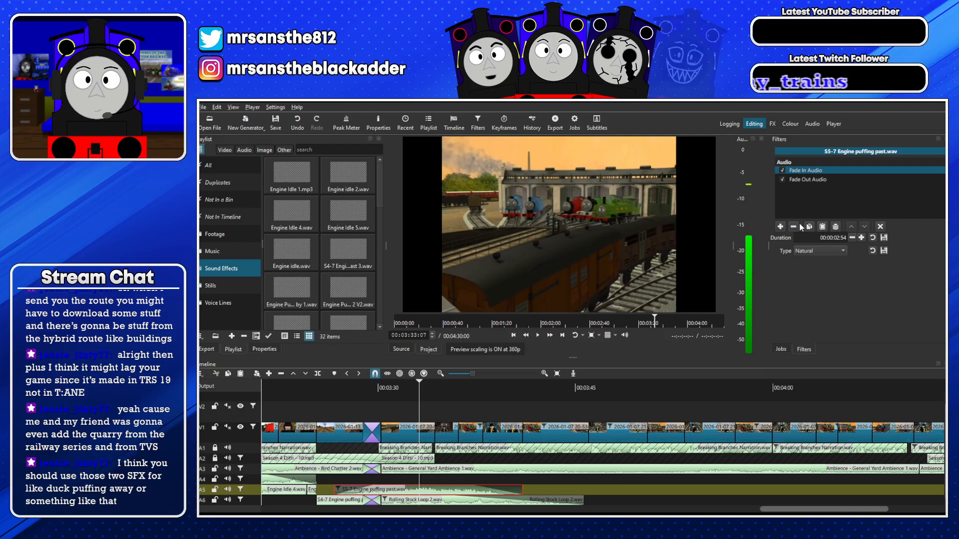
{"action": "left_click", "coordinate": [780, 226]}
{"action": "type", "text": "vol"}
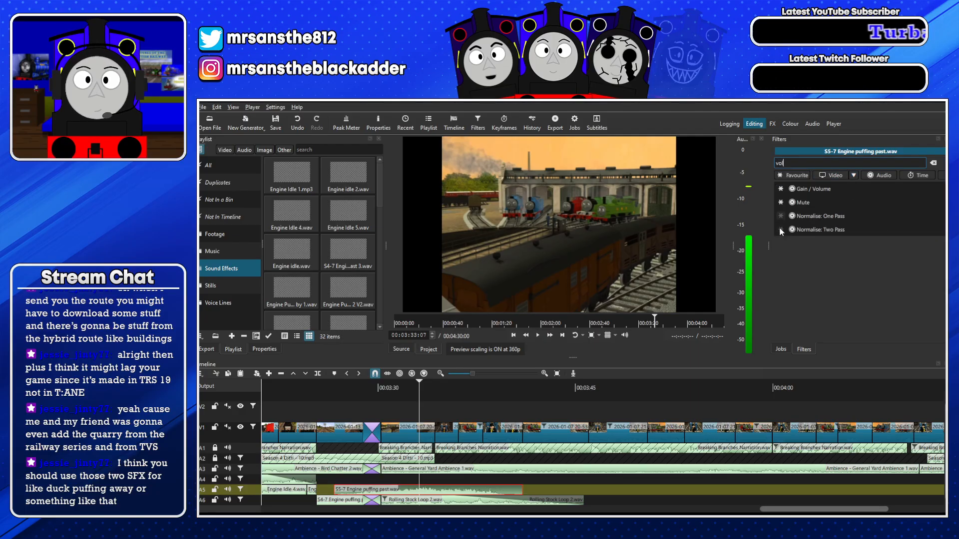
{"action": "left_click", "coordinate": [810, 189]}
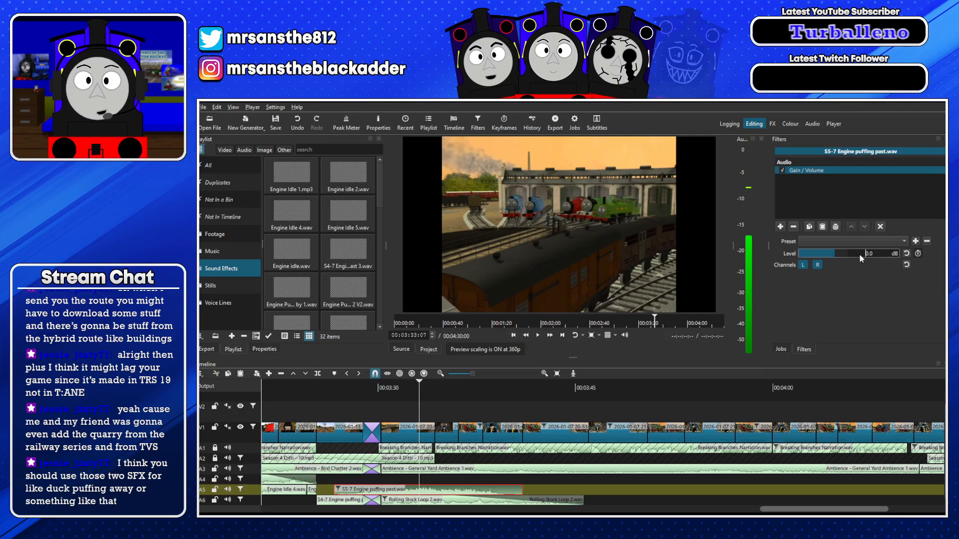
{"action": "left_click", "coordinate": [860, 255]}
{"action": "type", "text": "-20"}
{"action": "key", "text": "Return"}
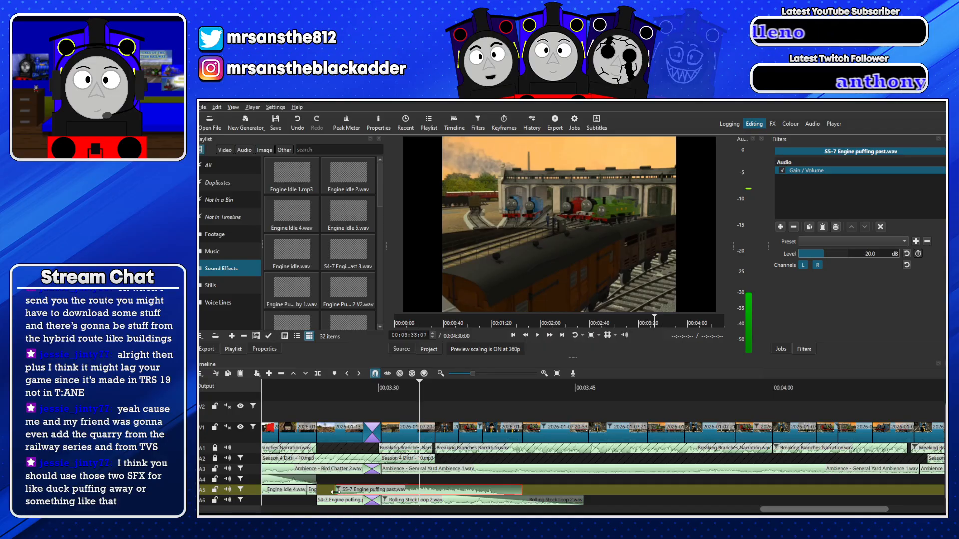
Start S5-7 Engine puffing past.wav at about 00:03:28 with fades at both ends, and set its gain level to -15 dB
{"action": "left_click_drag", "start_coordinate": [375, 491], "coordinate": [381, 484]}
{"action": "key", "text": "space"}
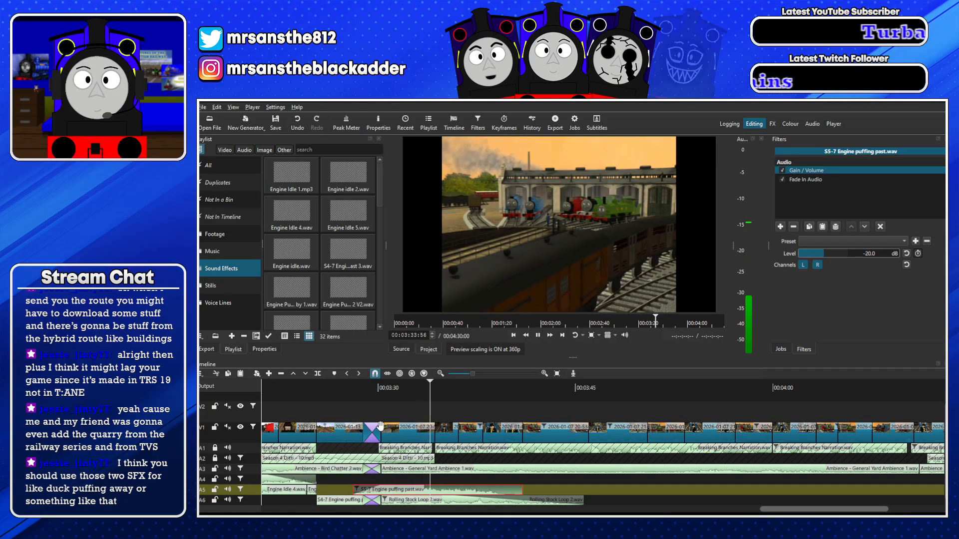
{"action": "double_click", "coordinate": [868, 256]}
{"action": "type", "text": "15"}
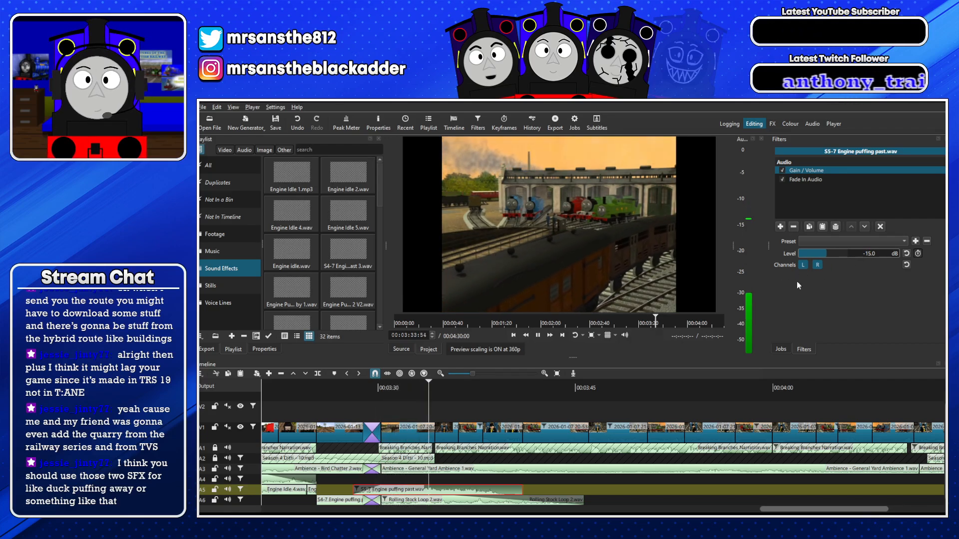
{"action": "left_click_drag", "start_coordinate": [521, 489], "coordinate": [450, 476]}
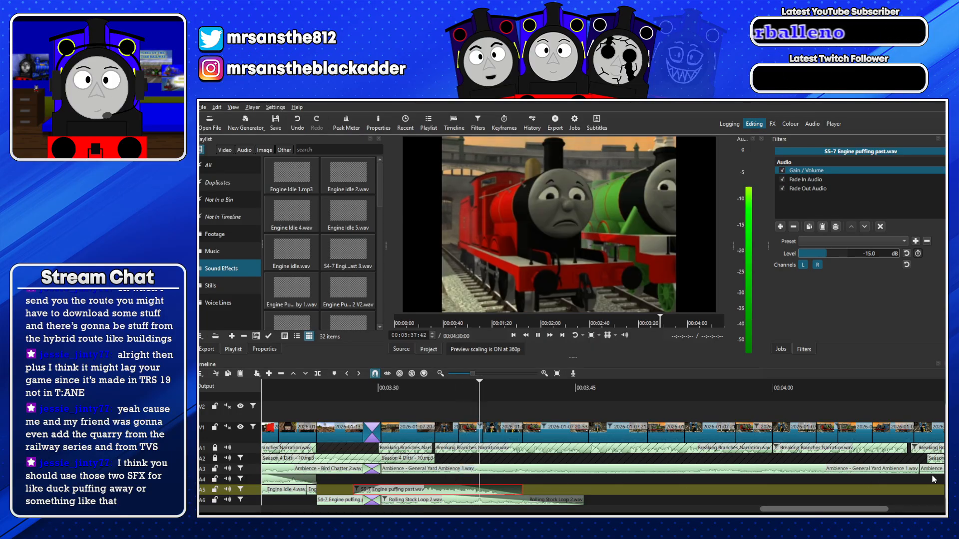
{"action": "scroll", "coordinate": [451, 476], "scroll_direction": "down", "scroll_amount": 1}
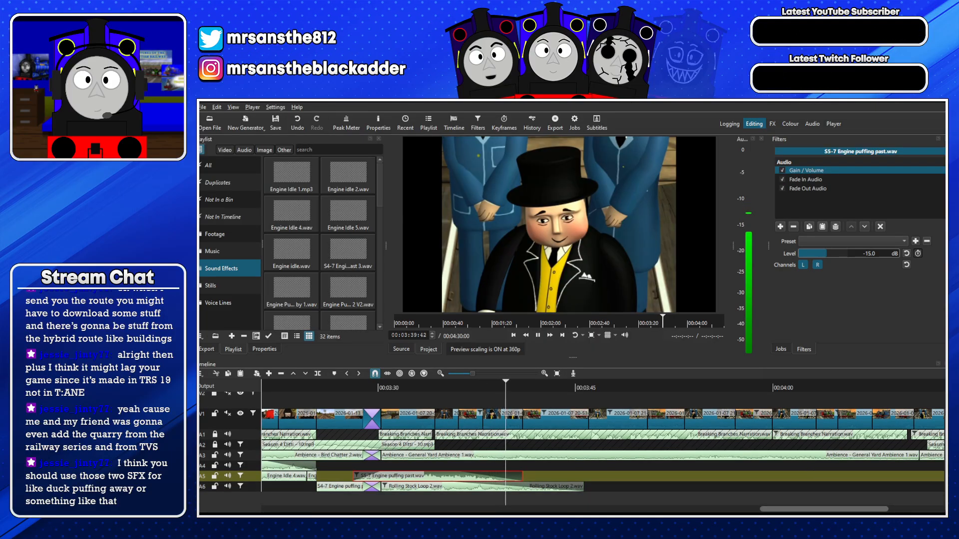